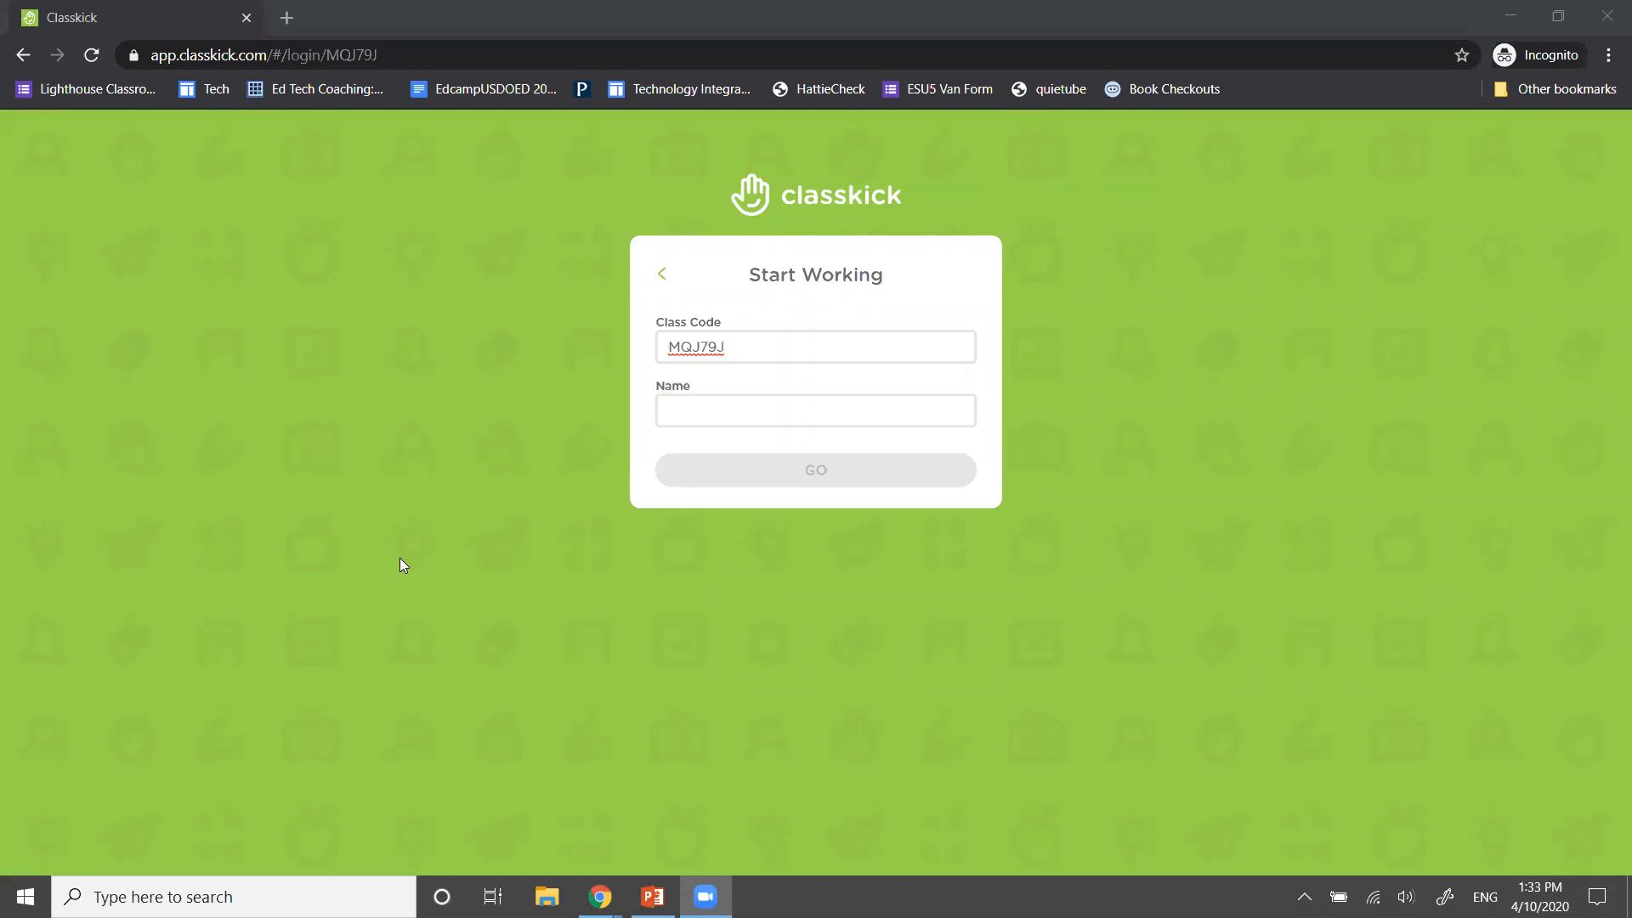
Enter the student's name on the Start Working form and join the class assignment
{"action": "left_click", "coordinate": [710, 400]}
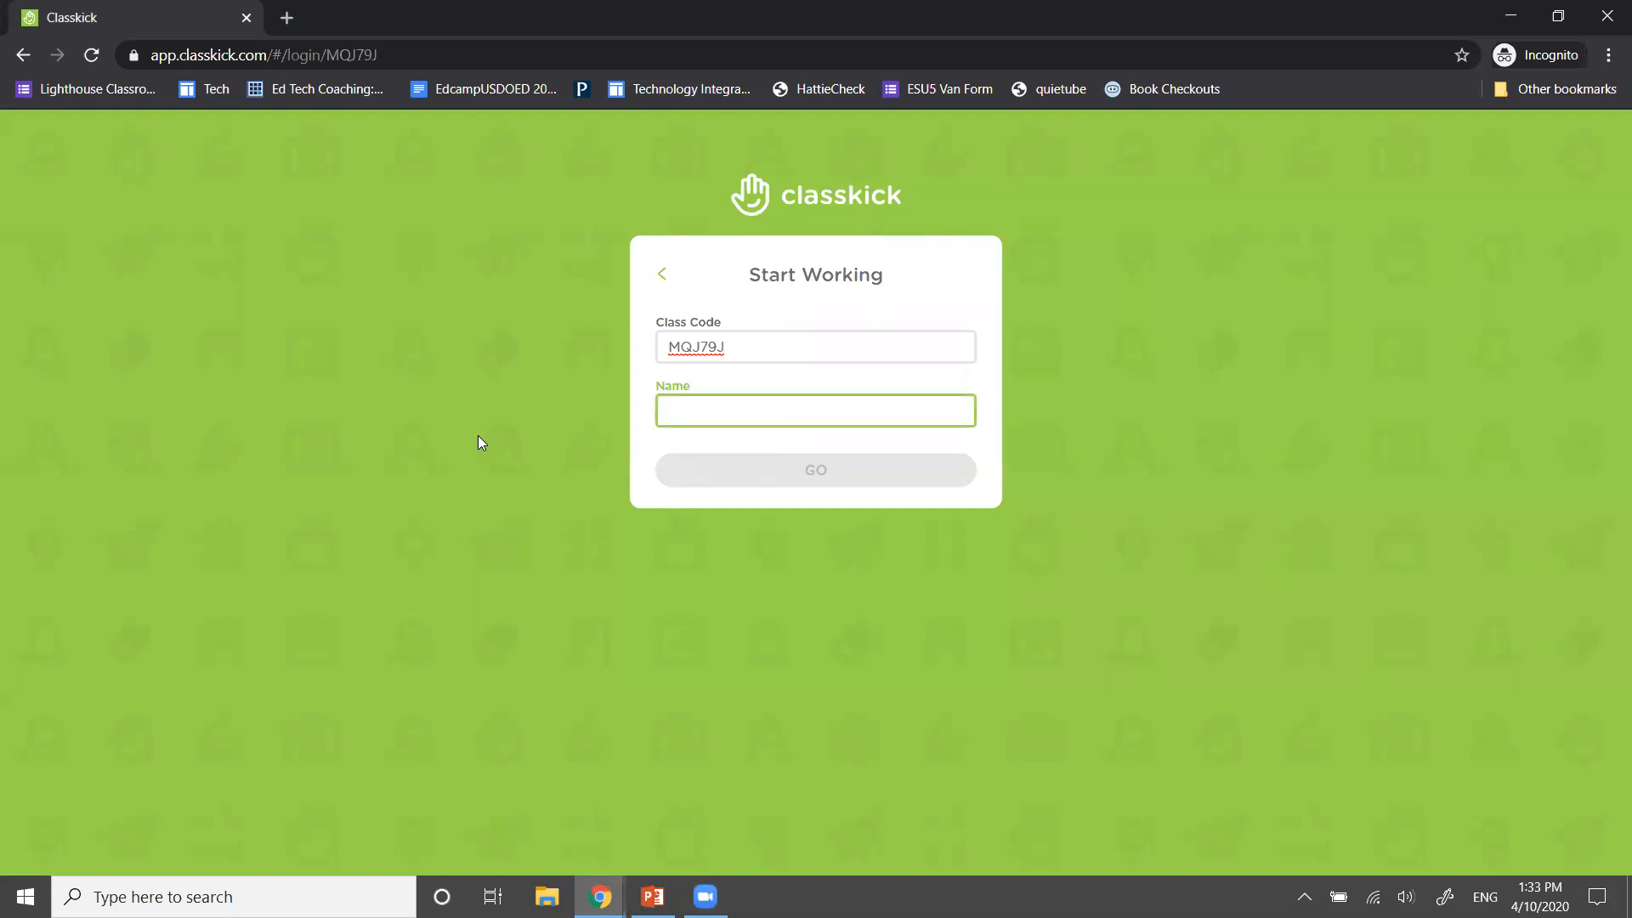
{"action": "type", "text": "Nick"}
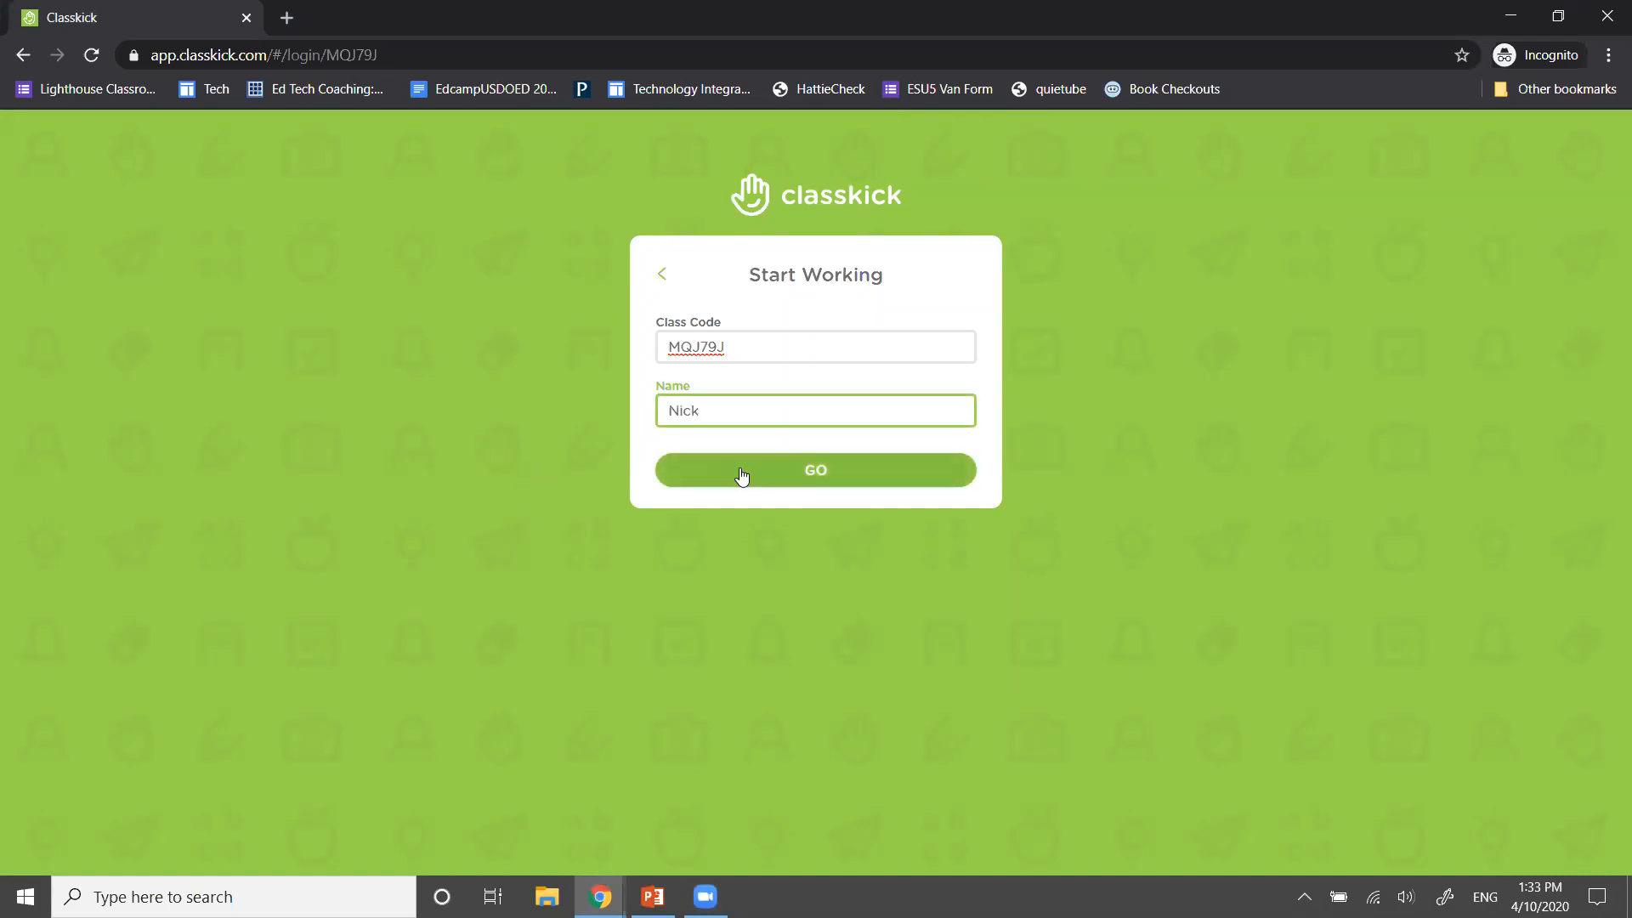
{"action": "left_click", "coordinate": [796, 479]}
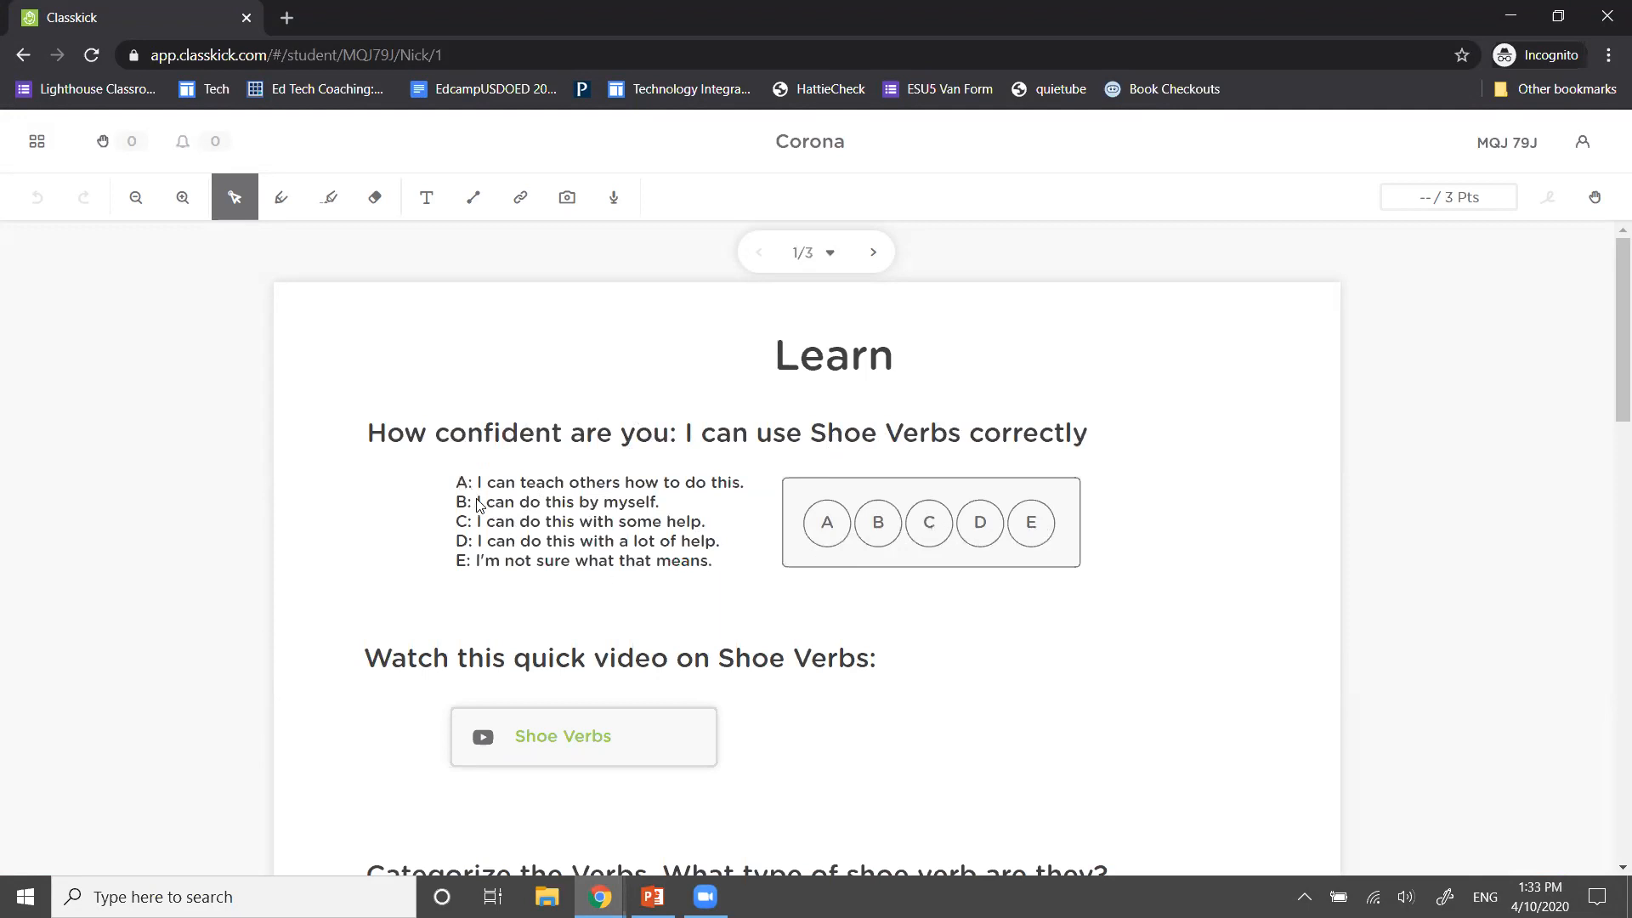
Answer the Shoe Verbs confidence question with B, "I can do this by myself"
{"action": "left_click", "coordinate": [888, 533]}
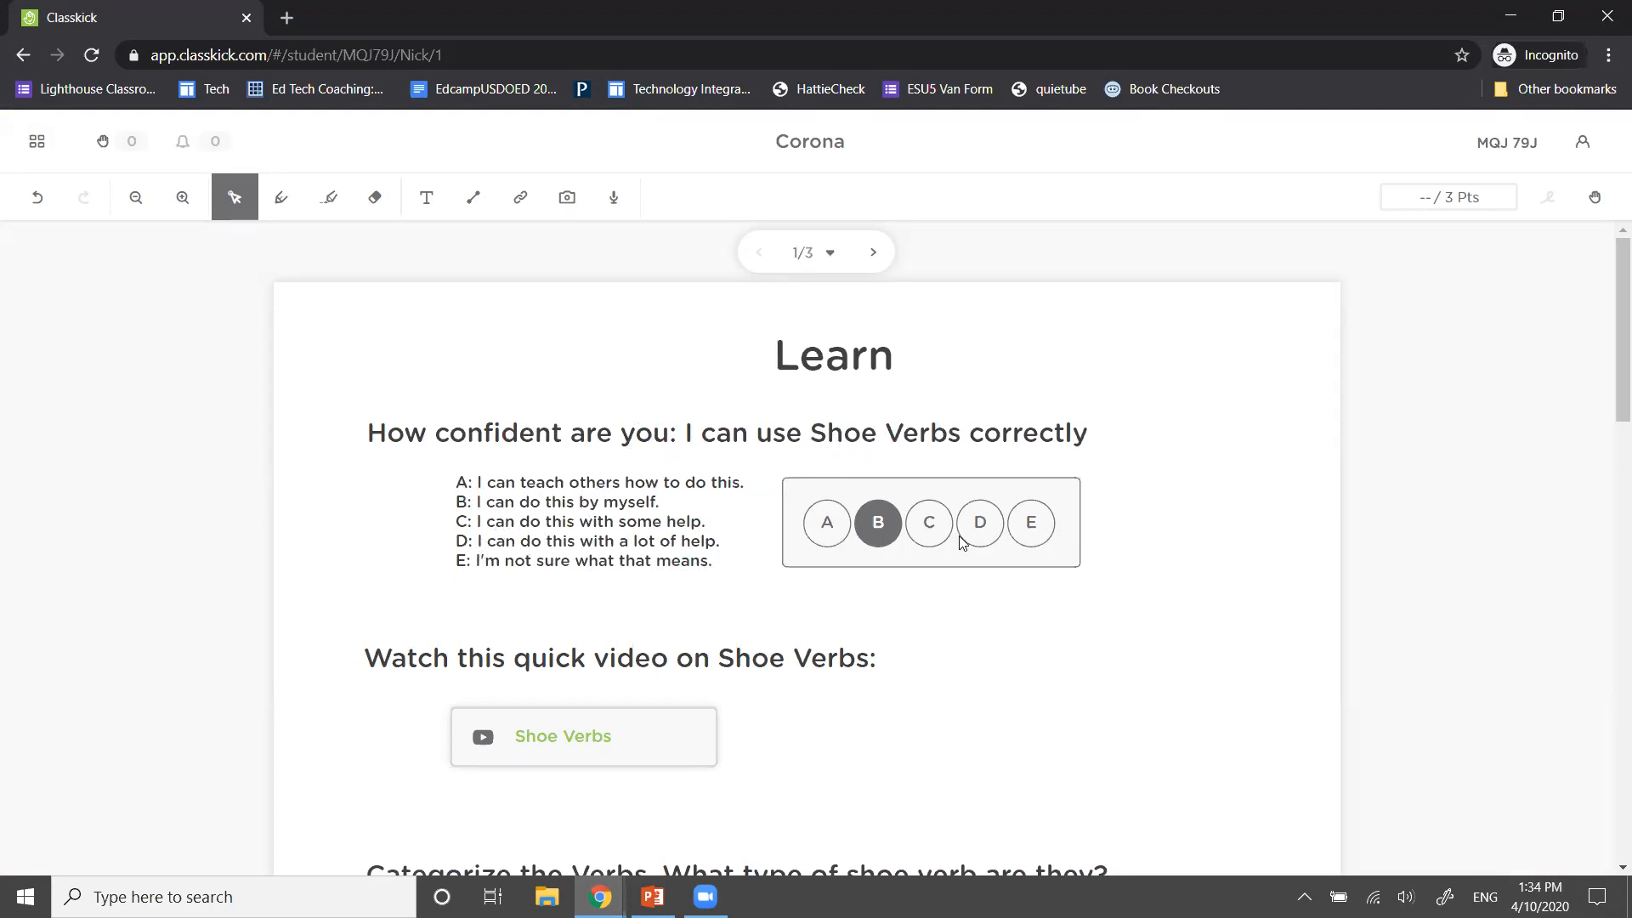
{"action": "left_click", "coordinate": [922, 527]}
{"action": "left_click", "coordinate": [884, 528]}
Play the embedded Shoe Verbs video, skip ahead through it to about 2:50, pause it and close the player
{"action": "scroll", "coordinate": [923, 611], "scroll_direction": "down", "scroll_amount": 3}
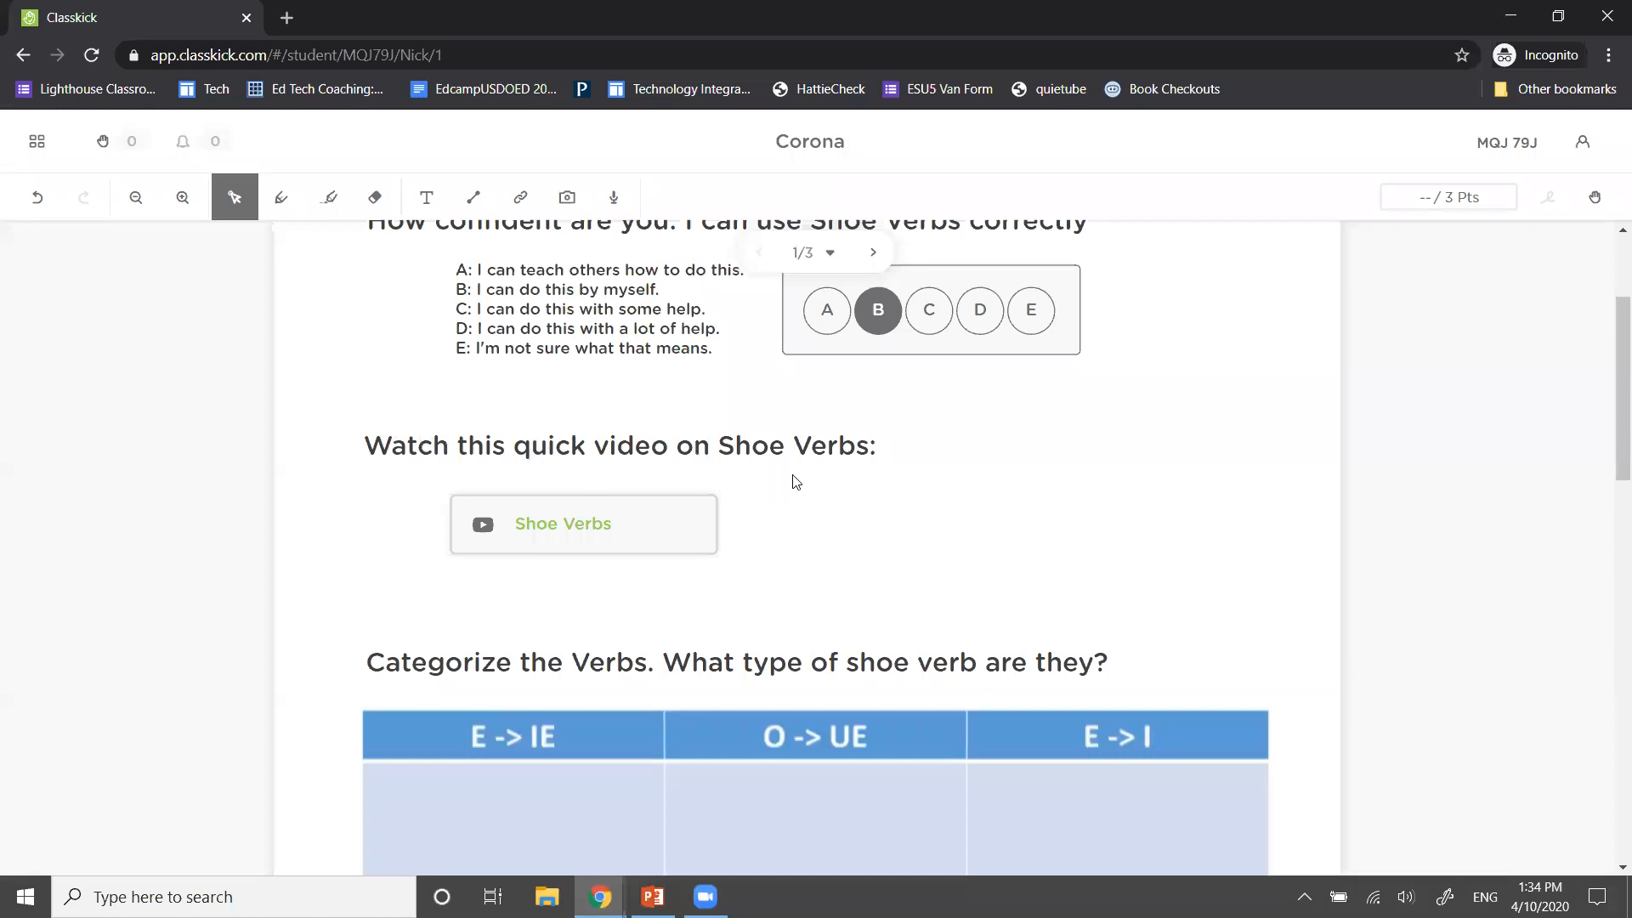
{"action": "left_click", "coordinate": [562, 524]}
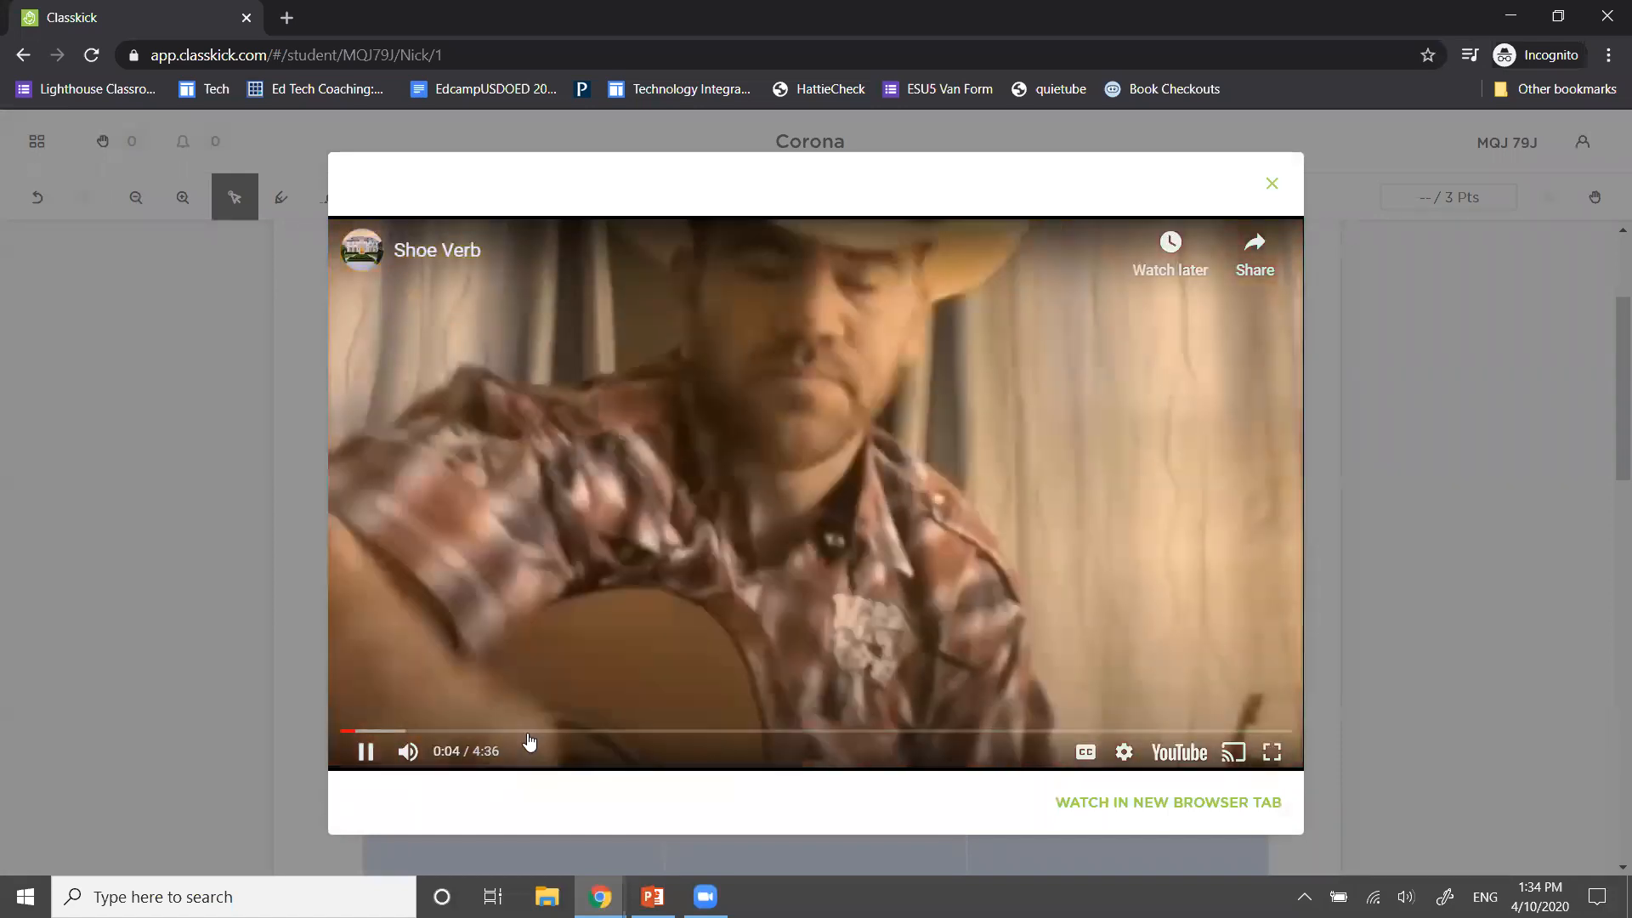
{"action": "left_click", "coordinate": [504, 733]}
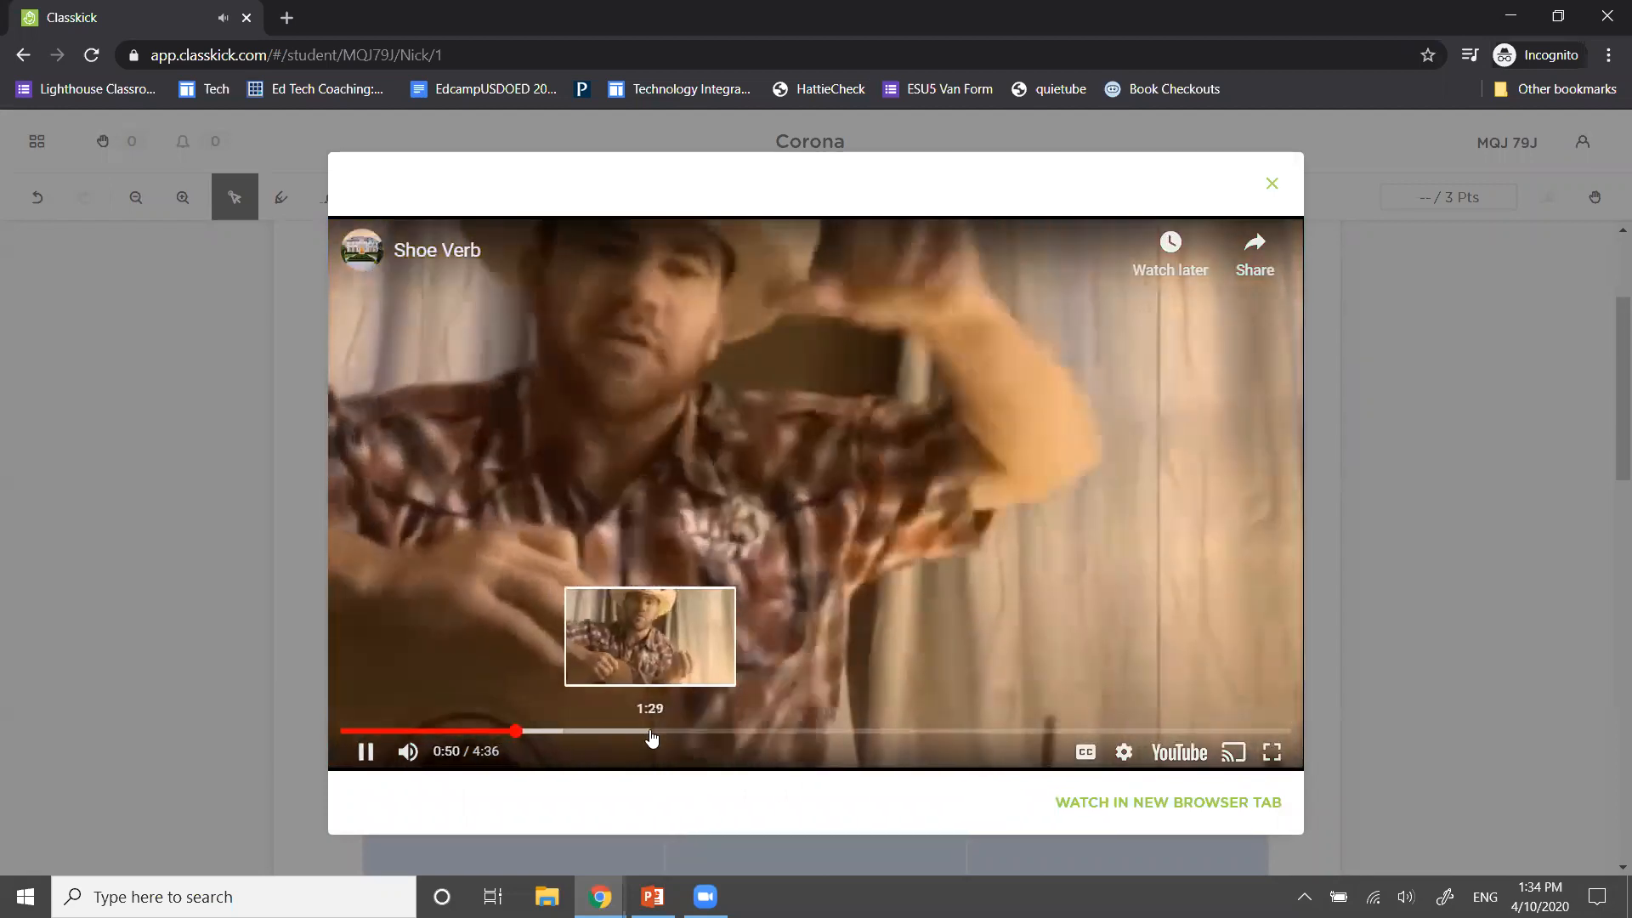
{"action": "left_click", "coordinate": [649, 731]}
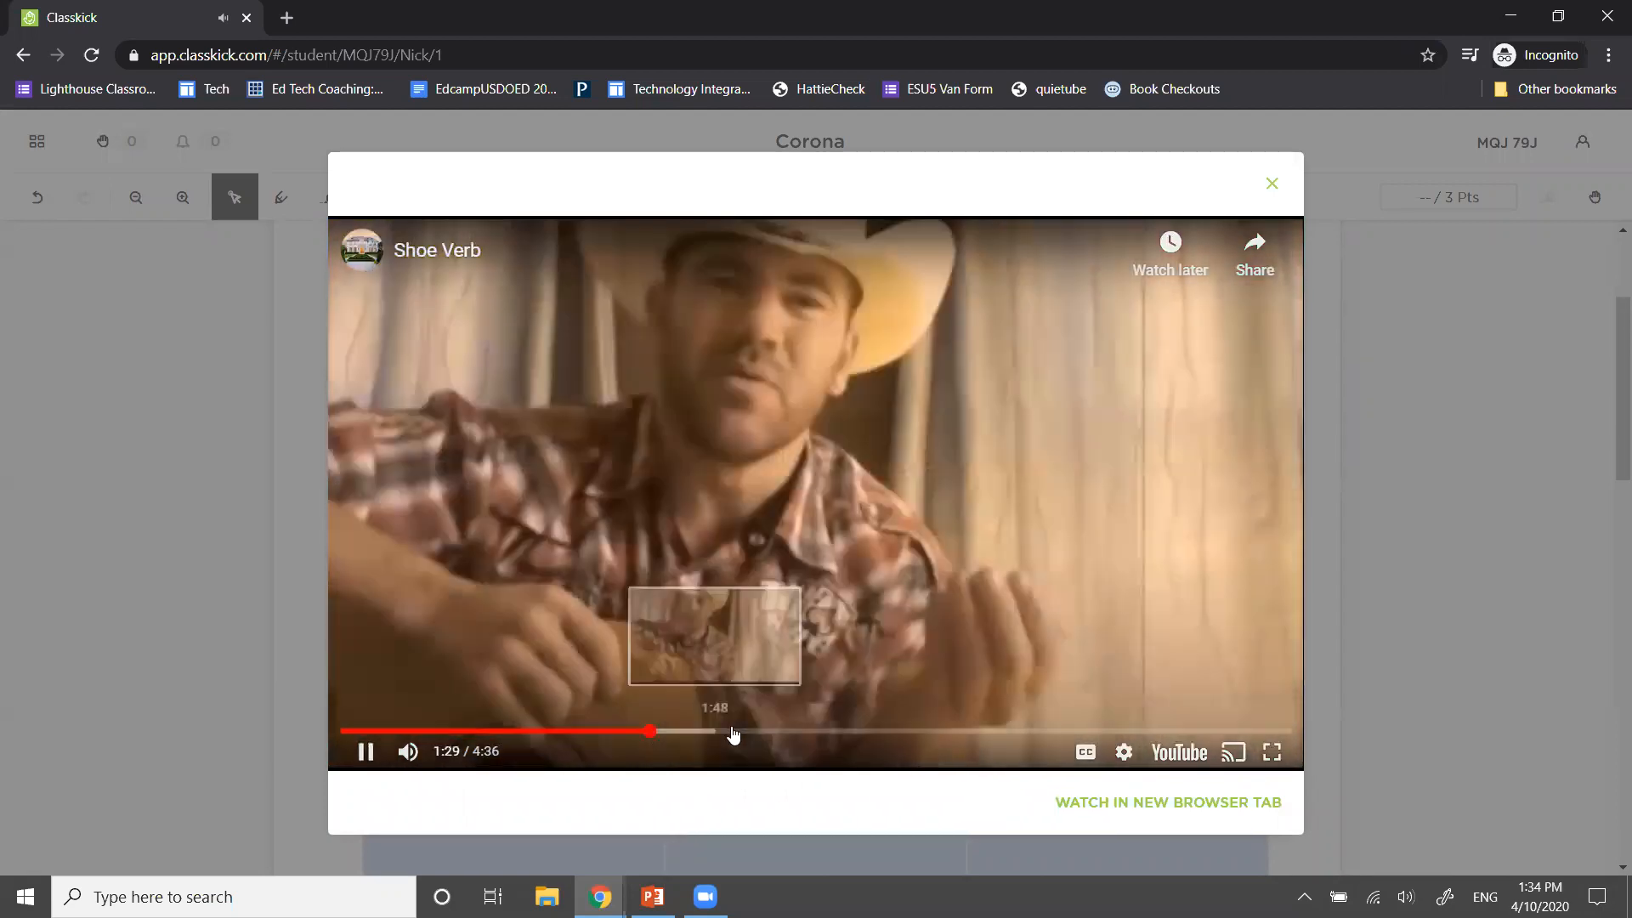
{"action": "left_click", "coordinate": [769, 732]}
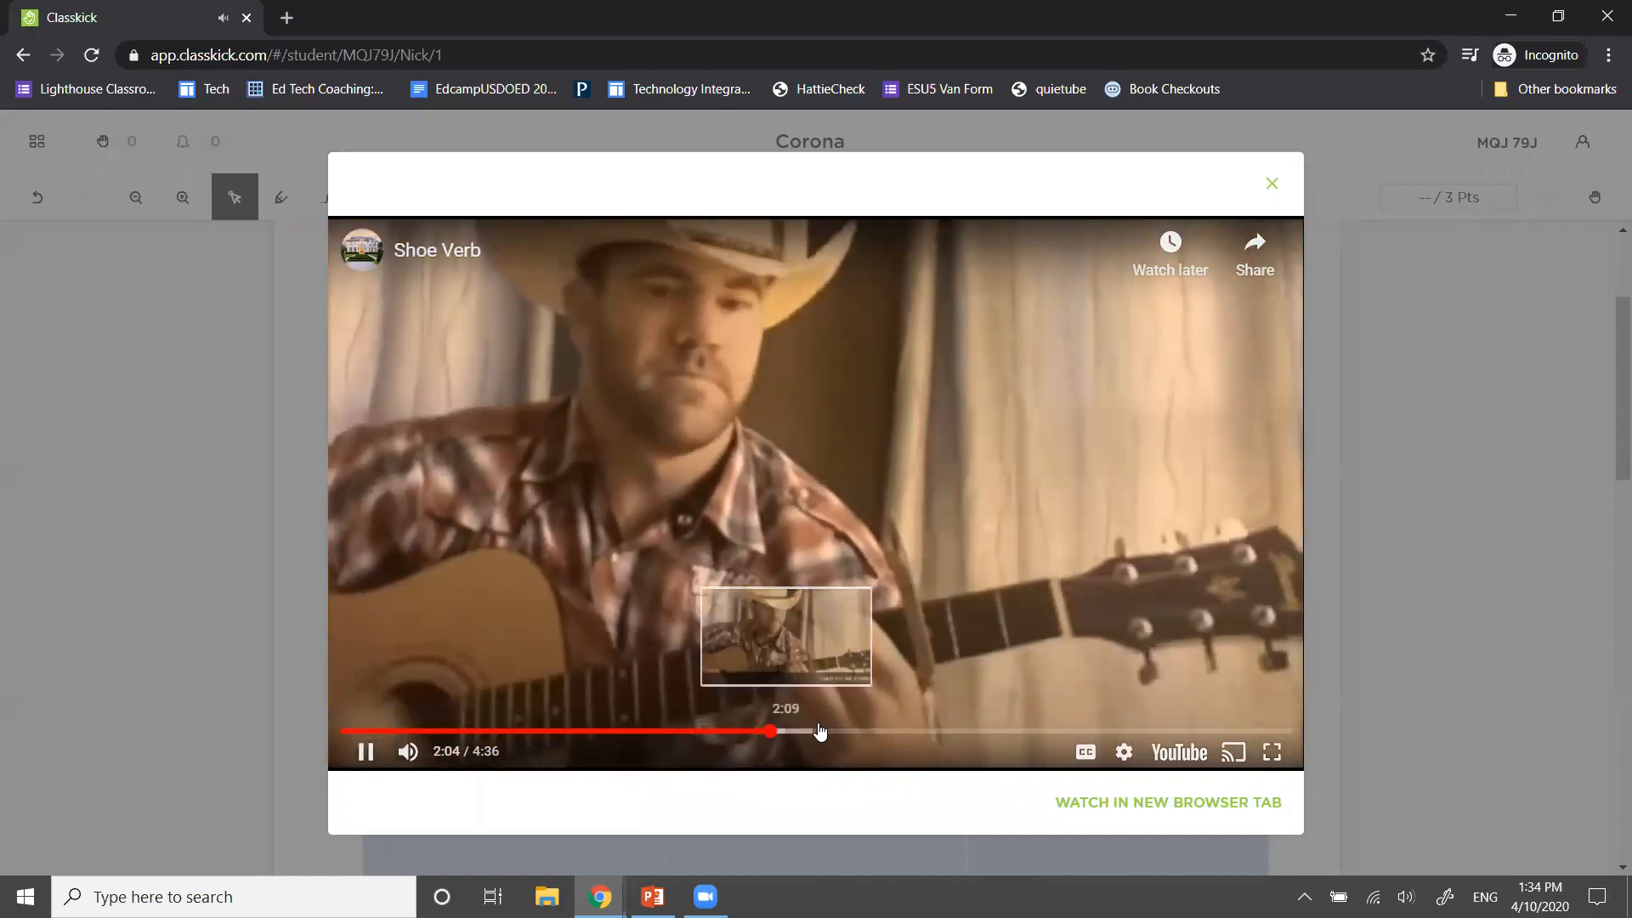
{"action": "left_click", "coordinate": [926, 733]}
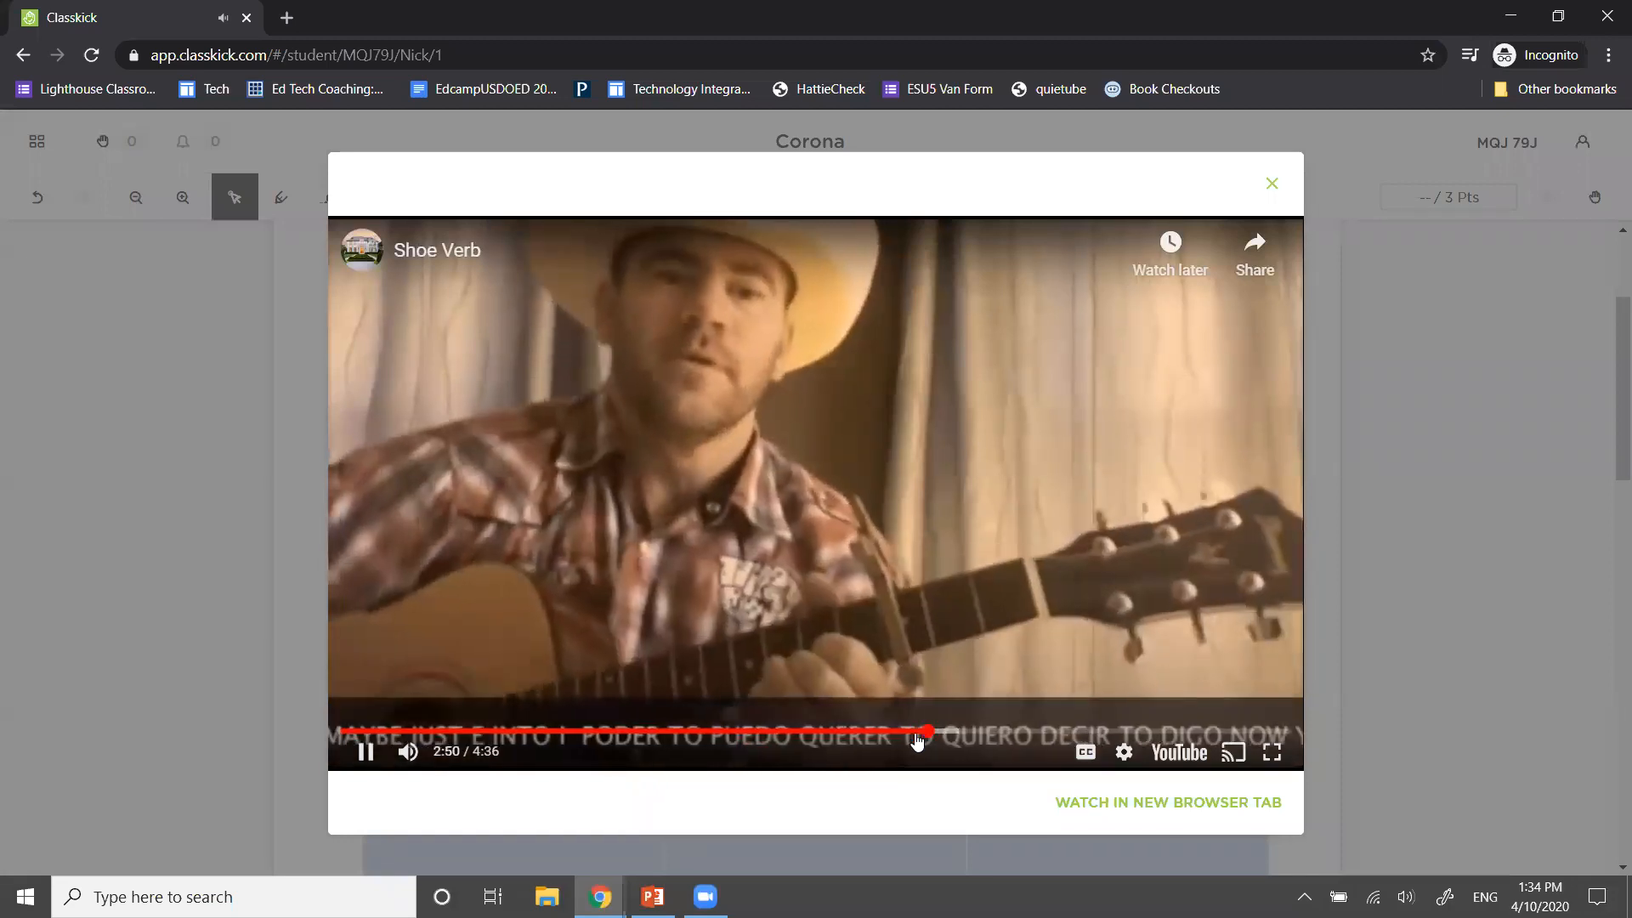
{"action": "left_click", "coordinate": [365, 752]}
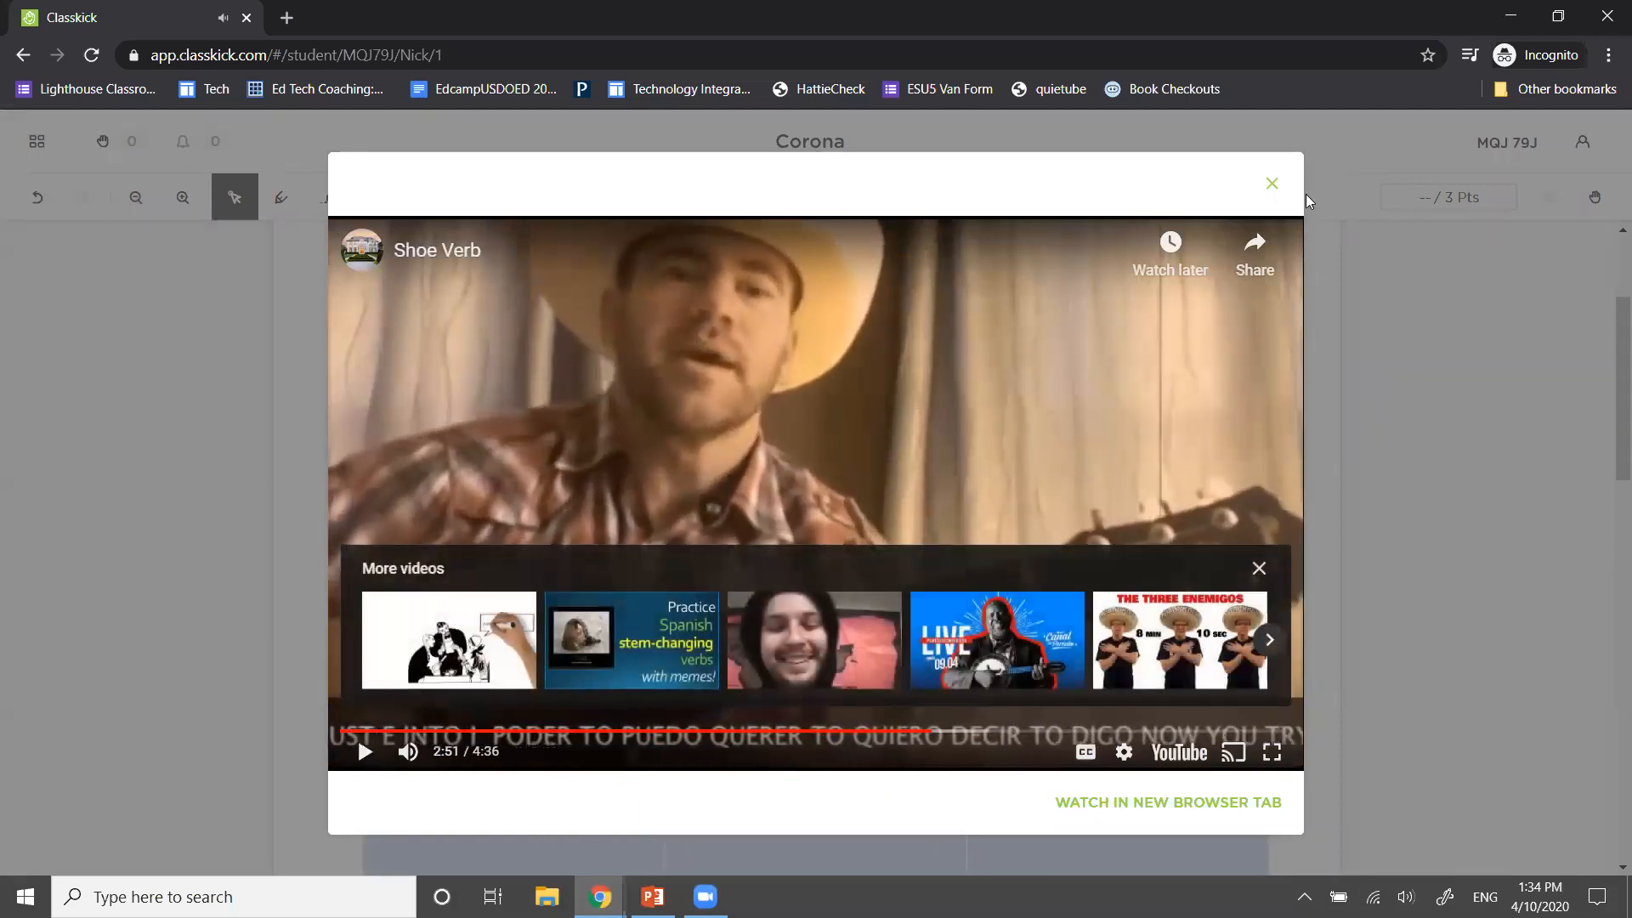
{"action": "left_click", "coordinate": [1271, 185]}
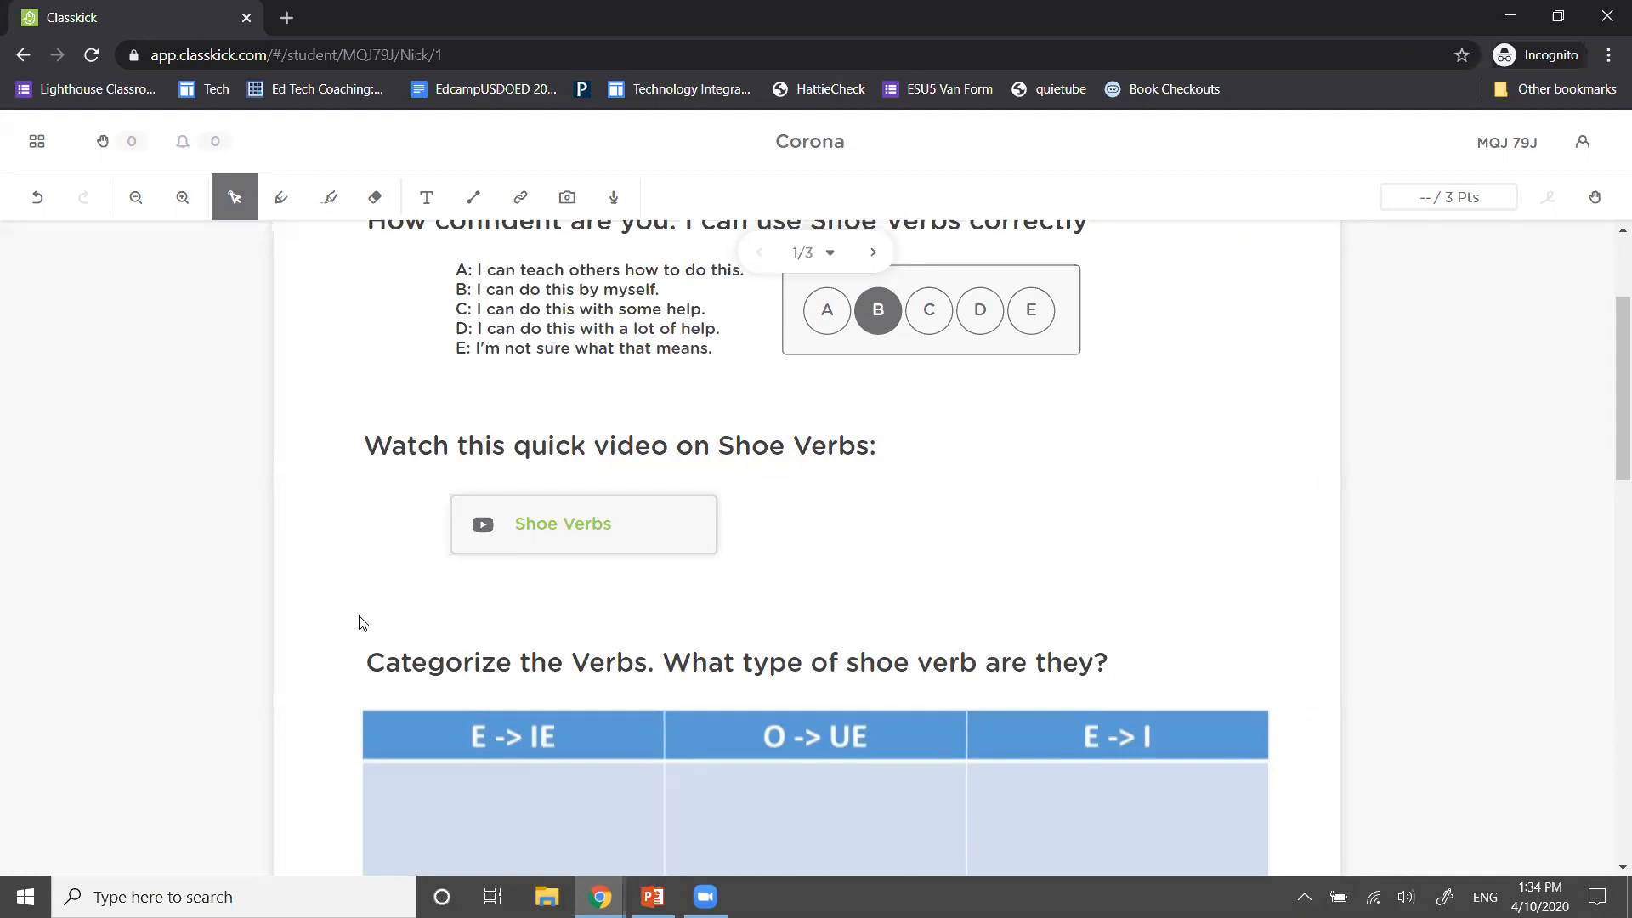
Change the answer to the Shoe Verbs confidence question to C, "I can do this with some help"
{"action": "scroll", "coordinate": [360, 621], "scroll_direction": "down", "scroll_amount": 4}
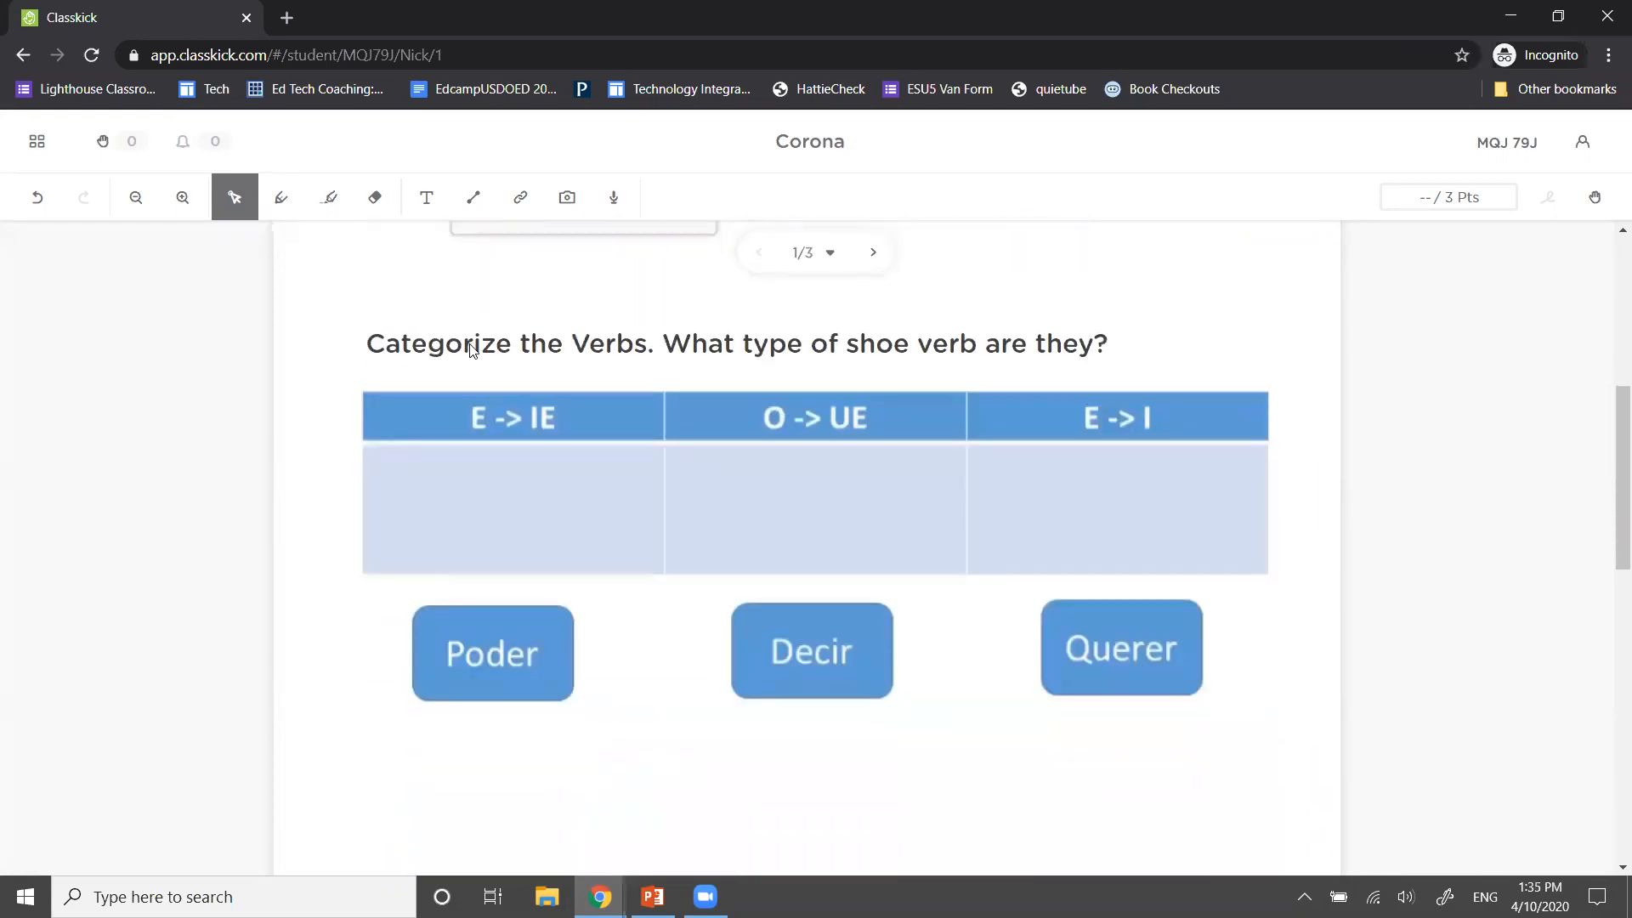
{"action": "scroll", "coordinate": [492, 397], "scroll_direction": "up", "scroll_amount": 5}
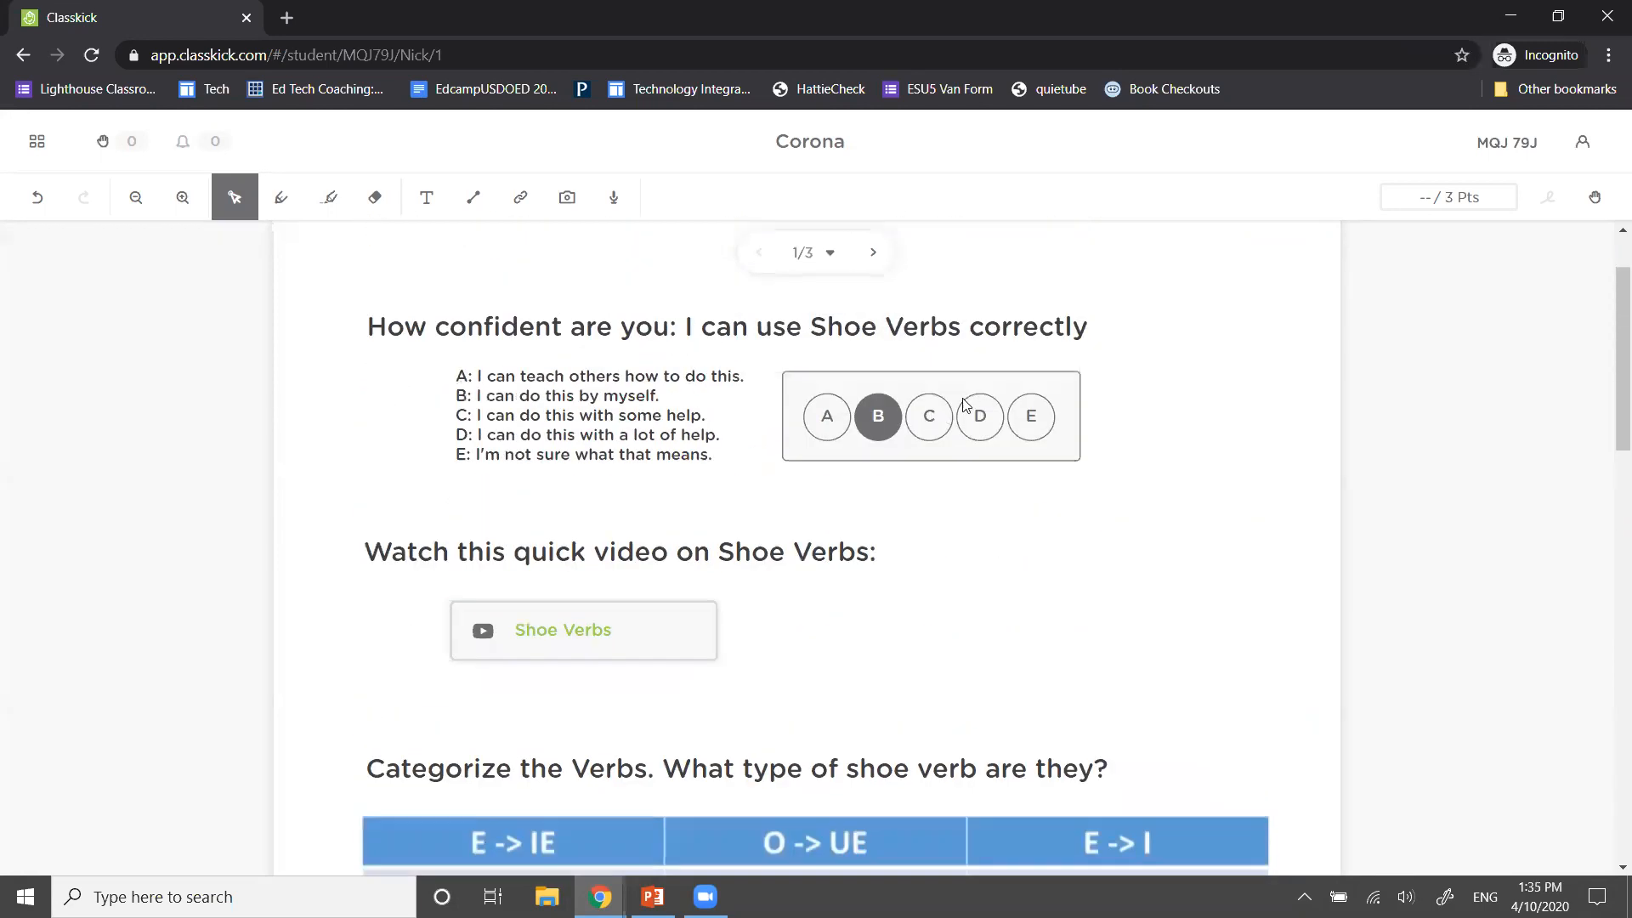
{"action": "left_click", "coordinate": [919, 423]}
{"action": "left_click", "coordinate": [976, 423]}
{"action": "left_click", "coordinate": [939, 429]}
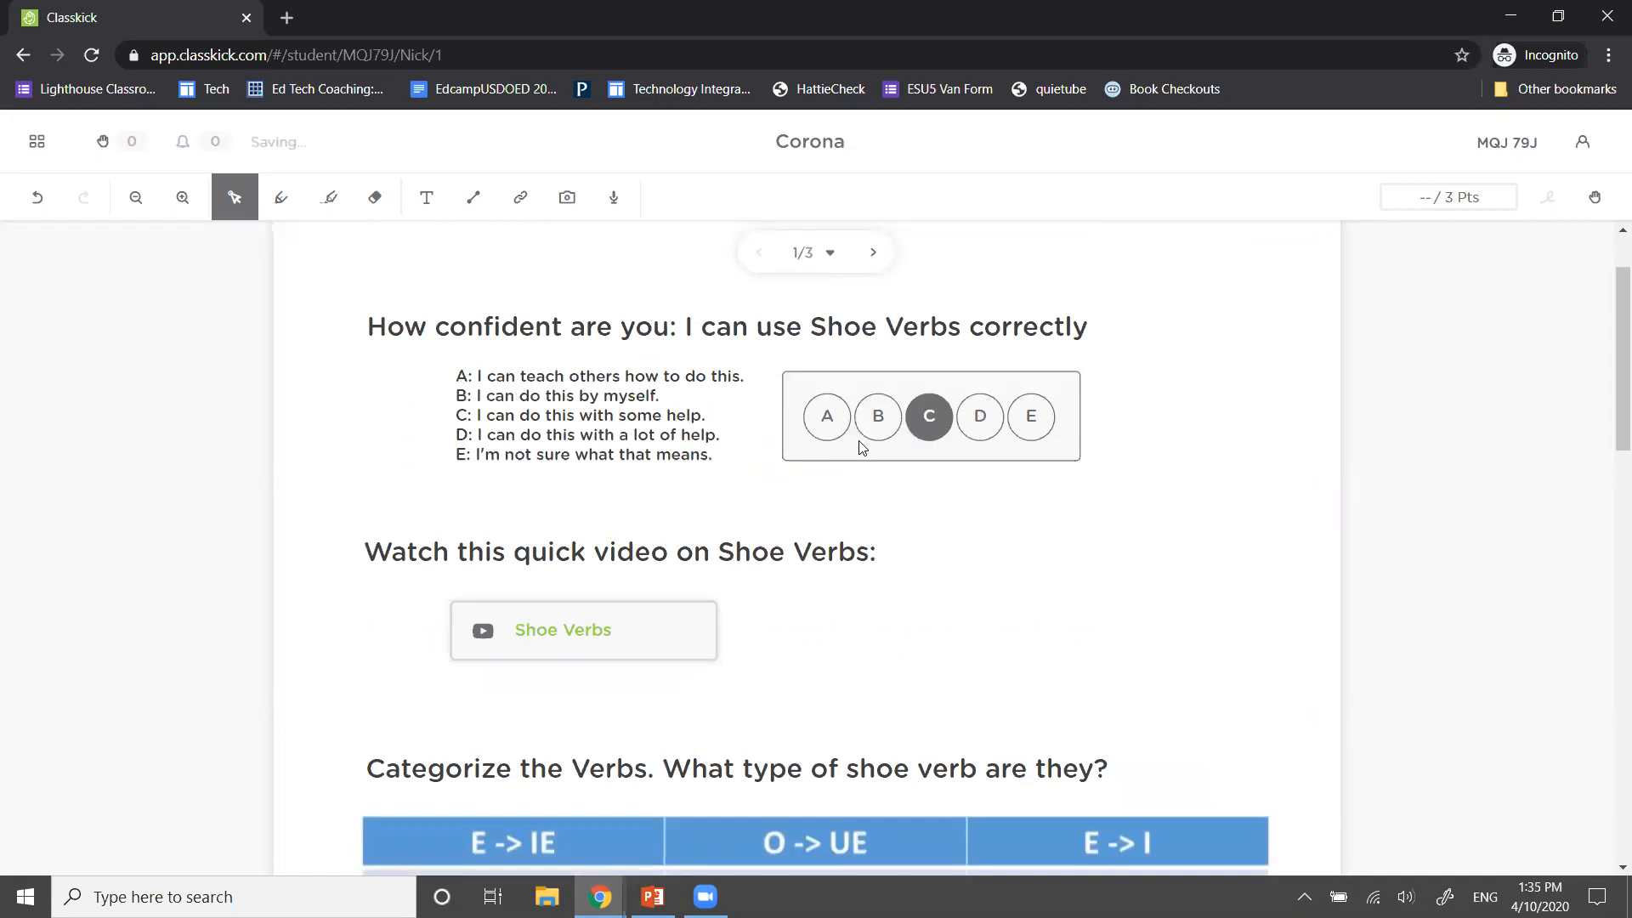
Sort the verb cards into the table: Poder under O -> UE, Decir under E -> I and Querer under E -> IE
{"action": "scroll", "coordinate": [431, 546], "scroll_direction": "down", "scroll_amount": 5}
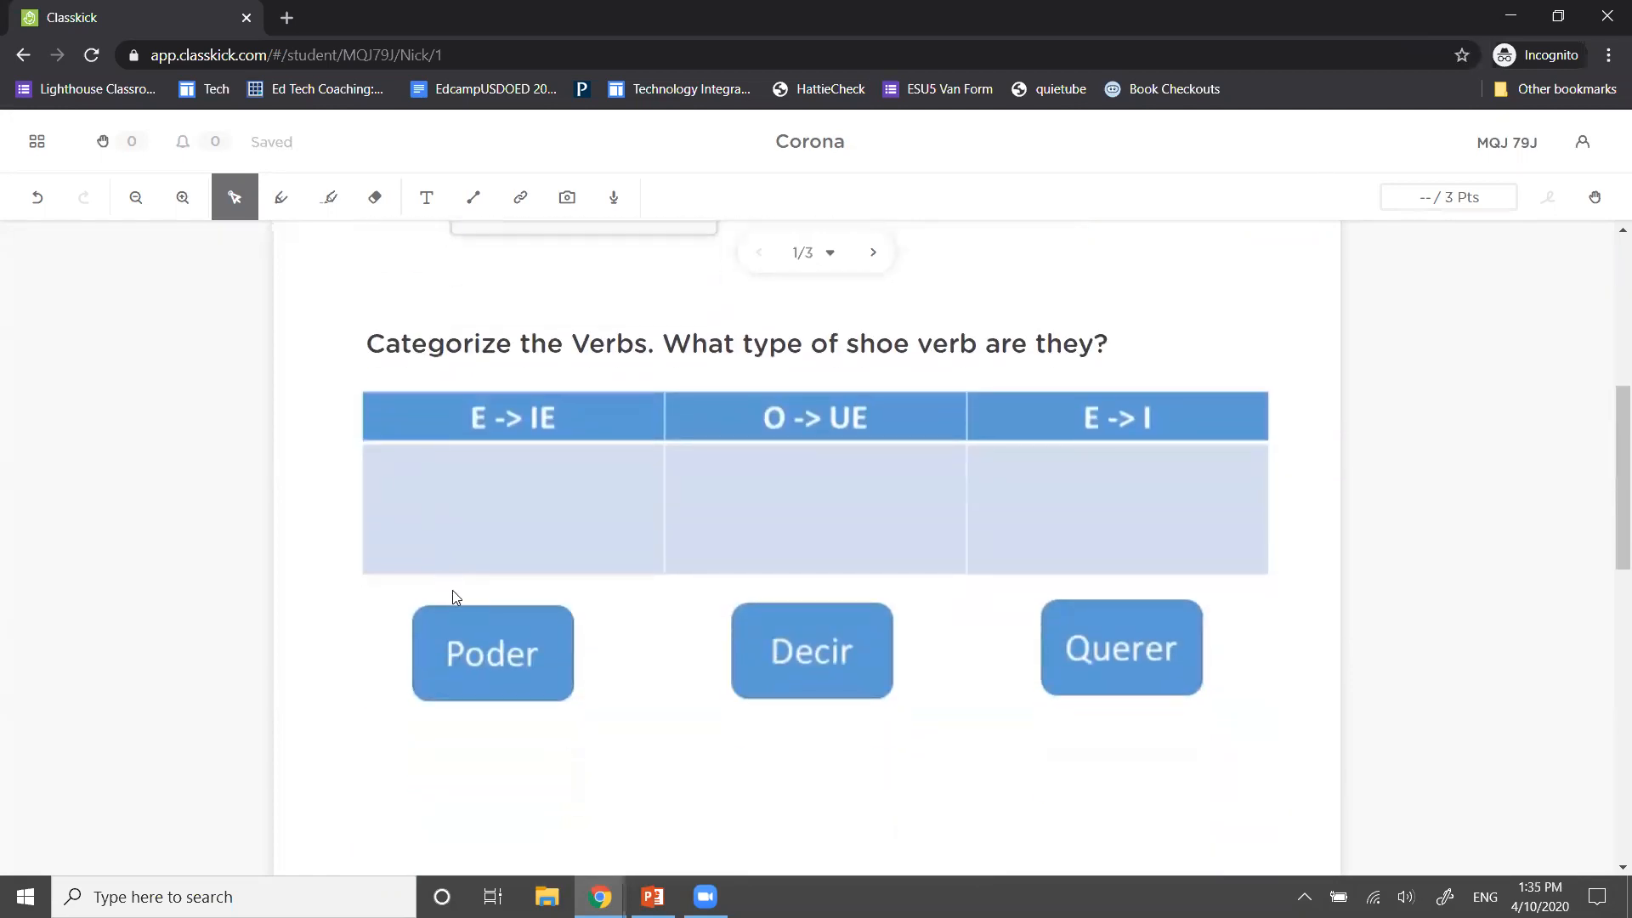
{"action": "left_click_drag", "start_coordinate": [496, 673], "coordinate": [813, 530]}
{"action": "left_click_drag", "start_coordinate": [791, 659], "coordinate": [1081, 538]}
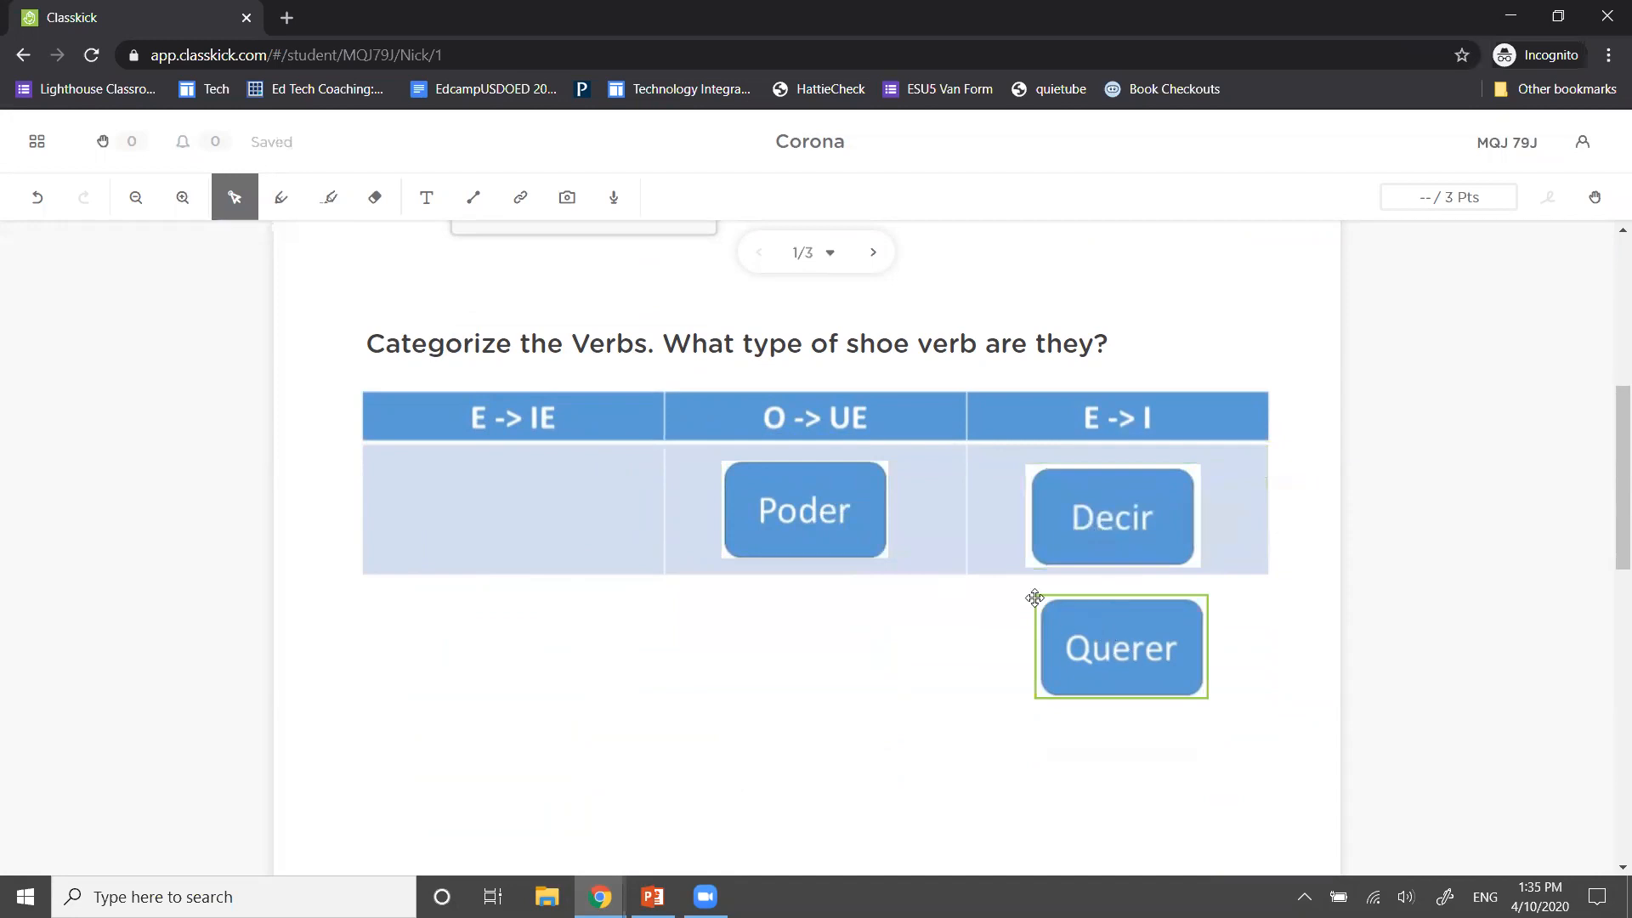
{"action": "left_click_drag", "start_coordinate": [1122, 674], "coordinate": [505, 539]}
Move the Poder, Decir and Querer cards out of the table, placing each below its column
{"action": "left_click_drag", "start_coordinate": [790, 520], "coordinate": [806, 682]}
{"action": "left_click_drag", "start_coordinate": [1105, 523], "coordinate": [1110, 681]}
{"action": "left_click_drag", "start_coordinate": [510, 502], "coordinate": [510, 664]}
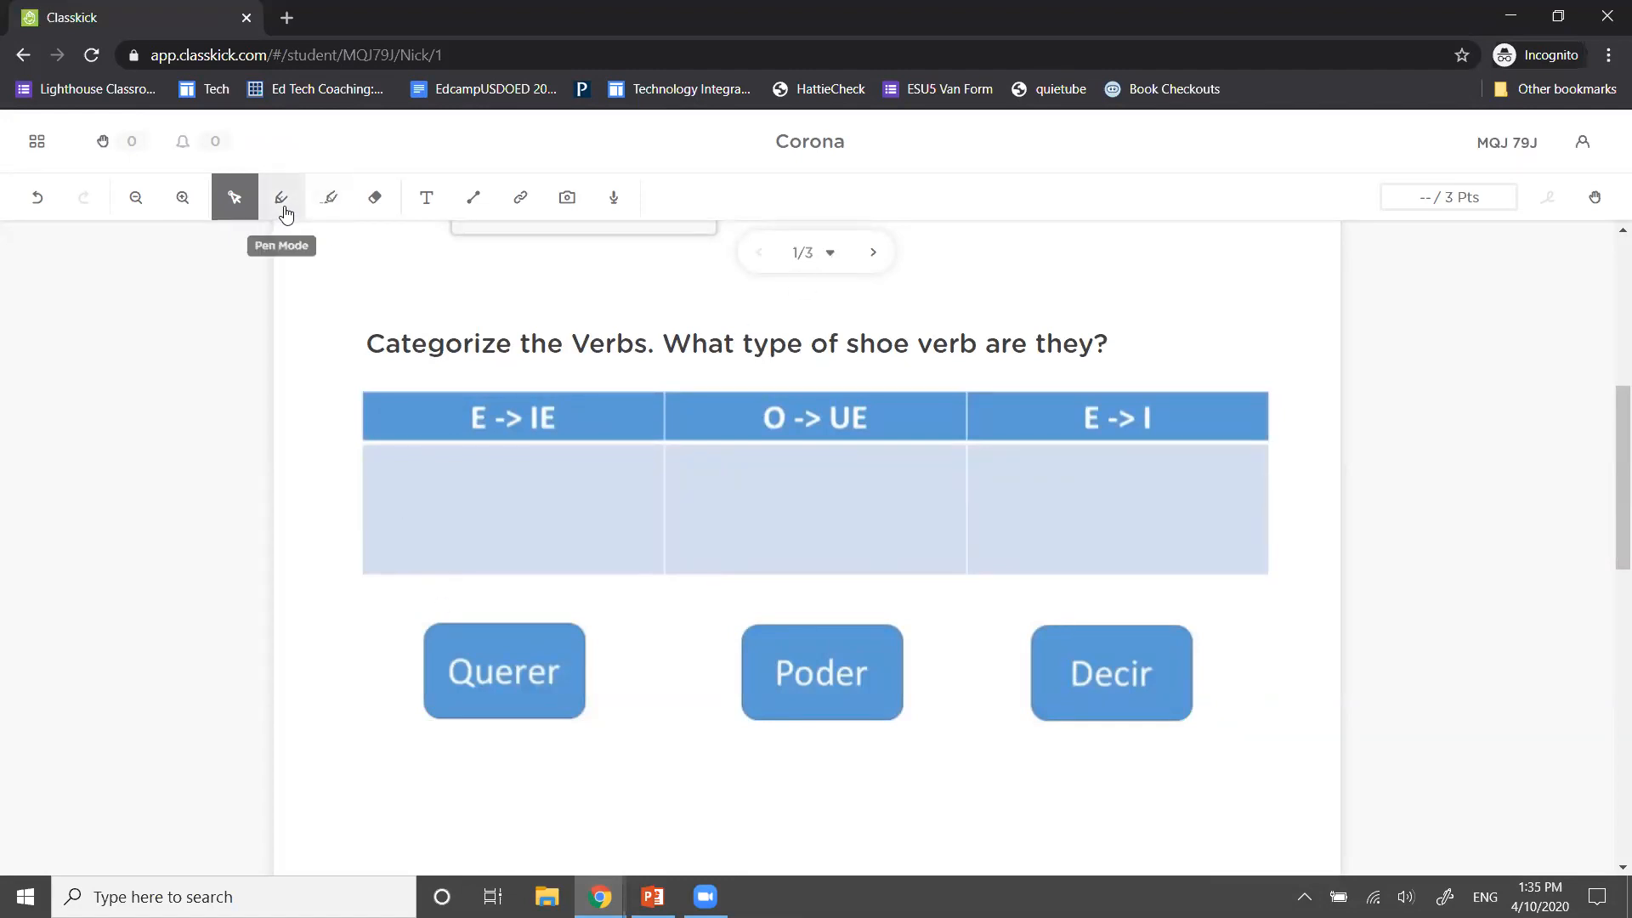
Draw a wavy freehand pen line just above the "Categorize the Verbs" heading
{"action": "left_click", "coordinate": [329, 199]}
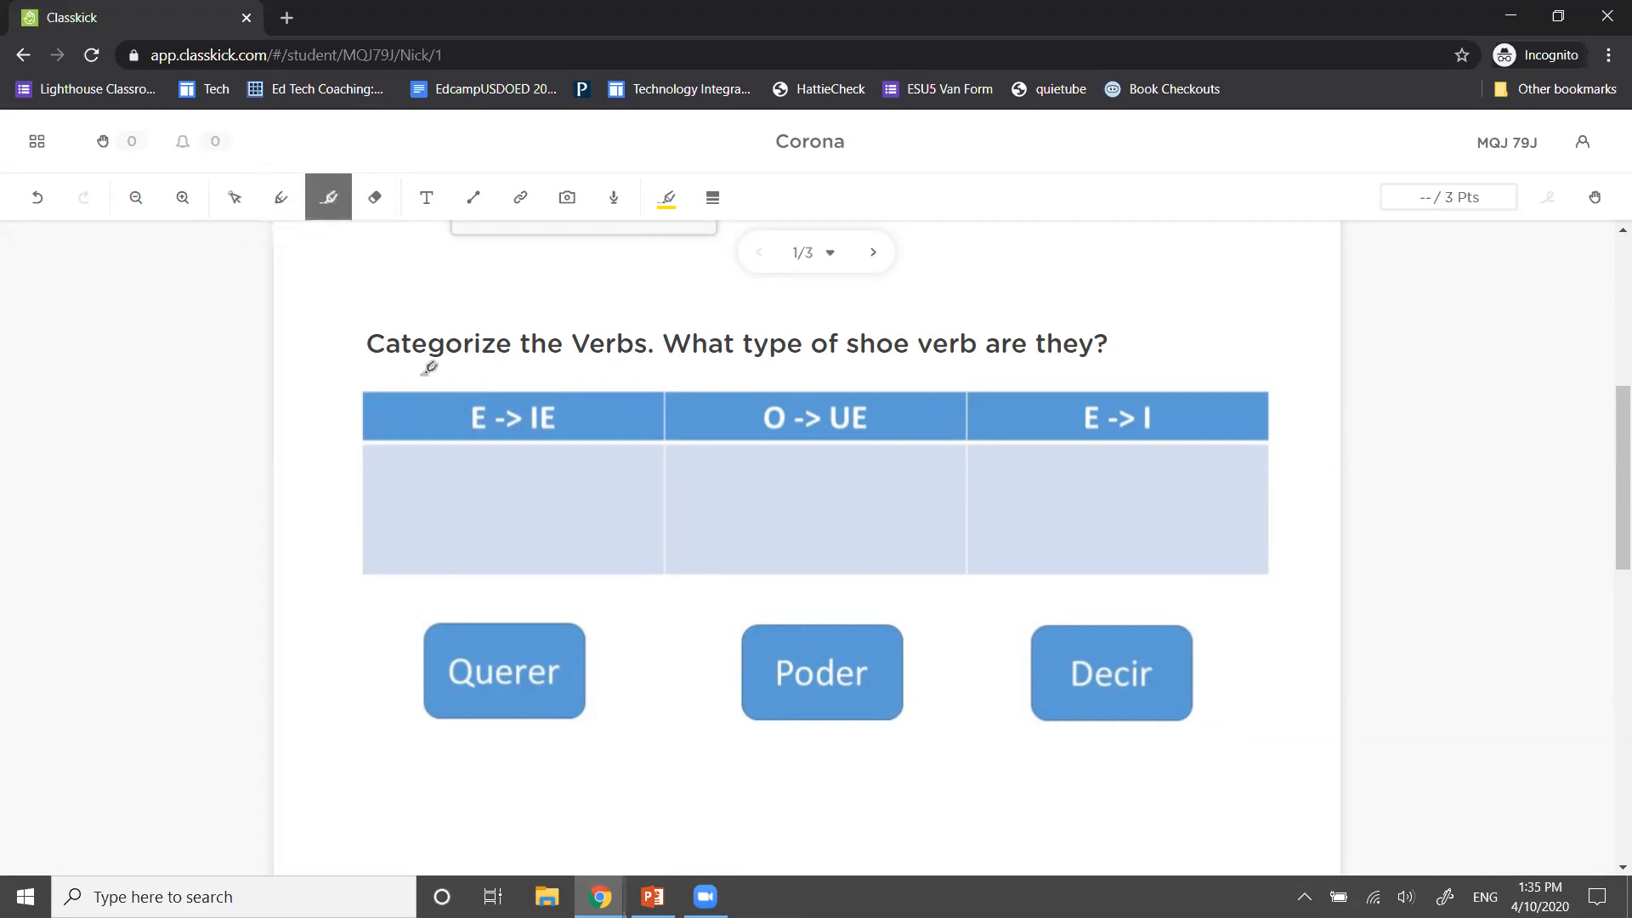
{"action": "left_click", "coordinate": [280, 200]}
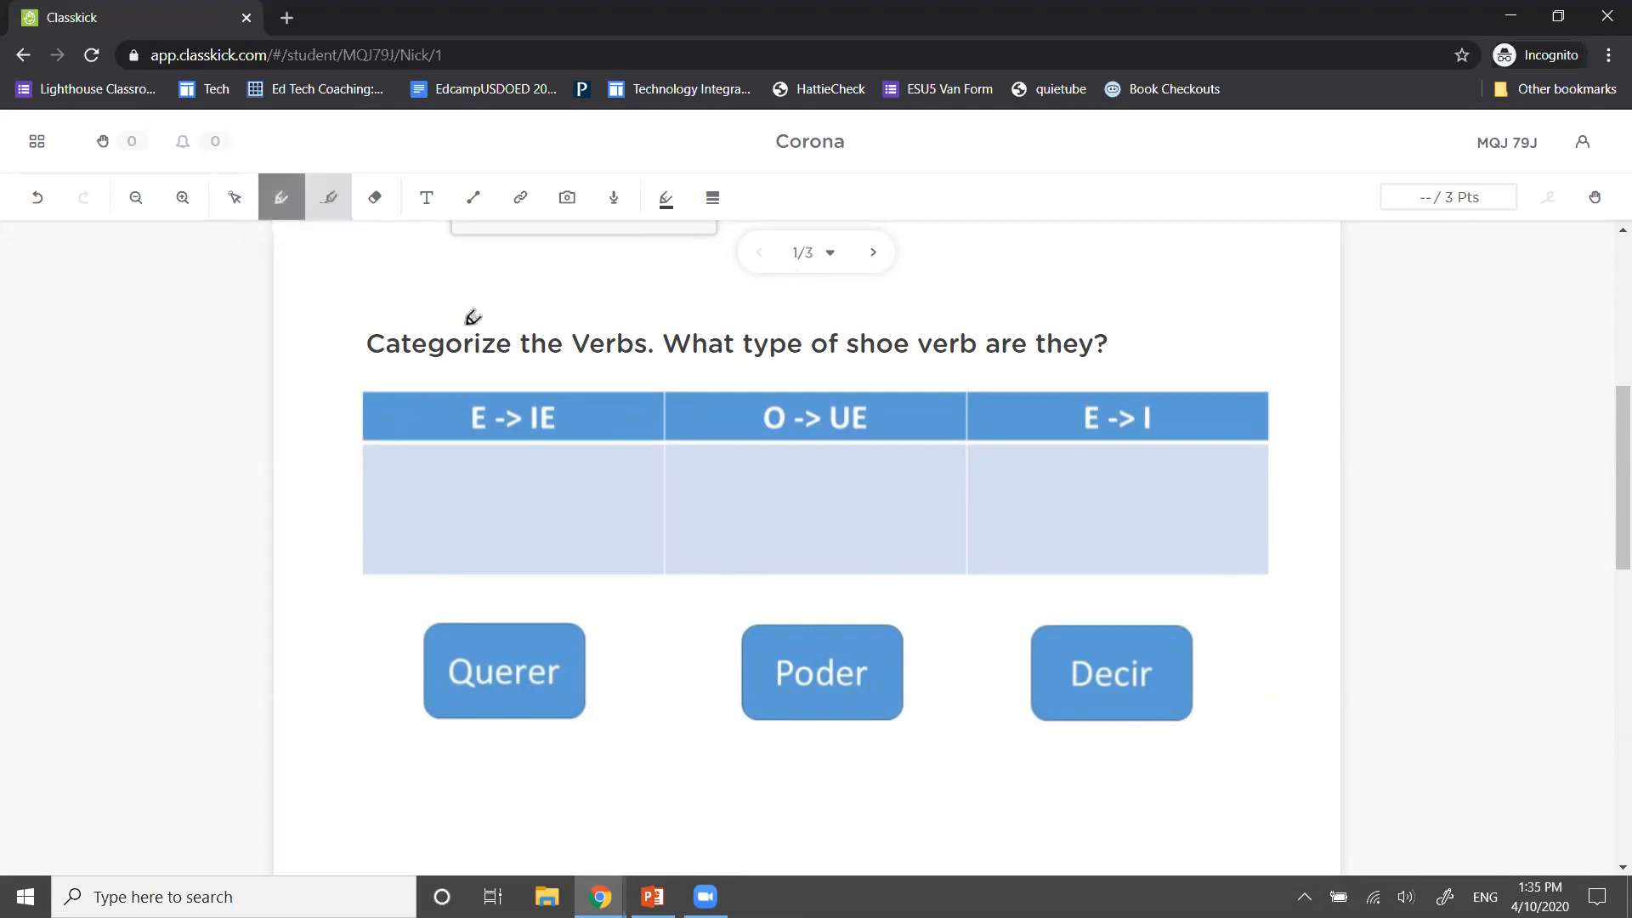
{"action": "mouse_move", "coordinate": [447, 278]}
{"action": "left_mouse_down"}
{"action": "mouse_move", "coordinate": [647, 306]}
{"action": "mouse_move", "coordinate": [835, 306]}
{"action": "left_mouse_up"}
Handwrite the stacked addition 2 + 2 with the answer 4 in the blank area beside the Shoe Verbs video link
{"action": "scroll", "coordinate": [774, 501], "scroll_direction": "up", "scroll_amount": 1}
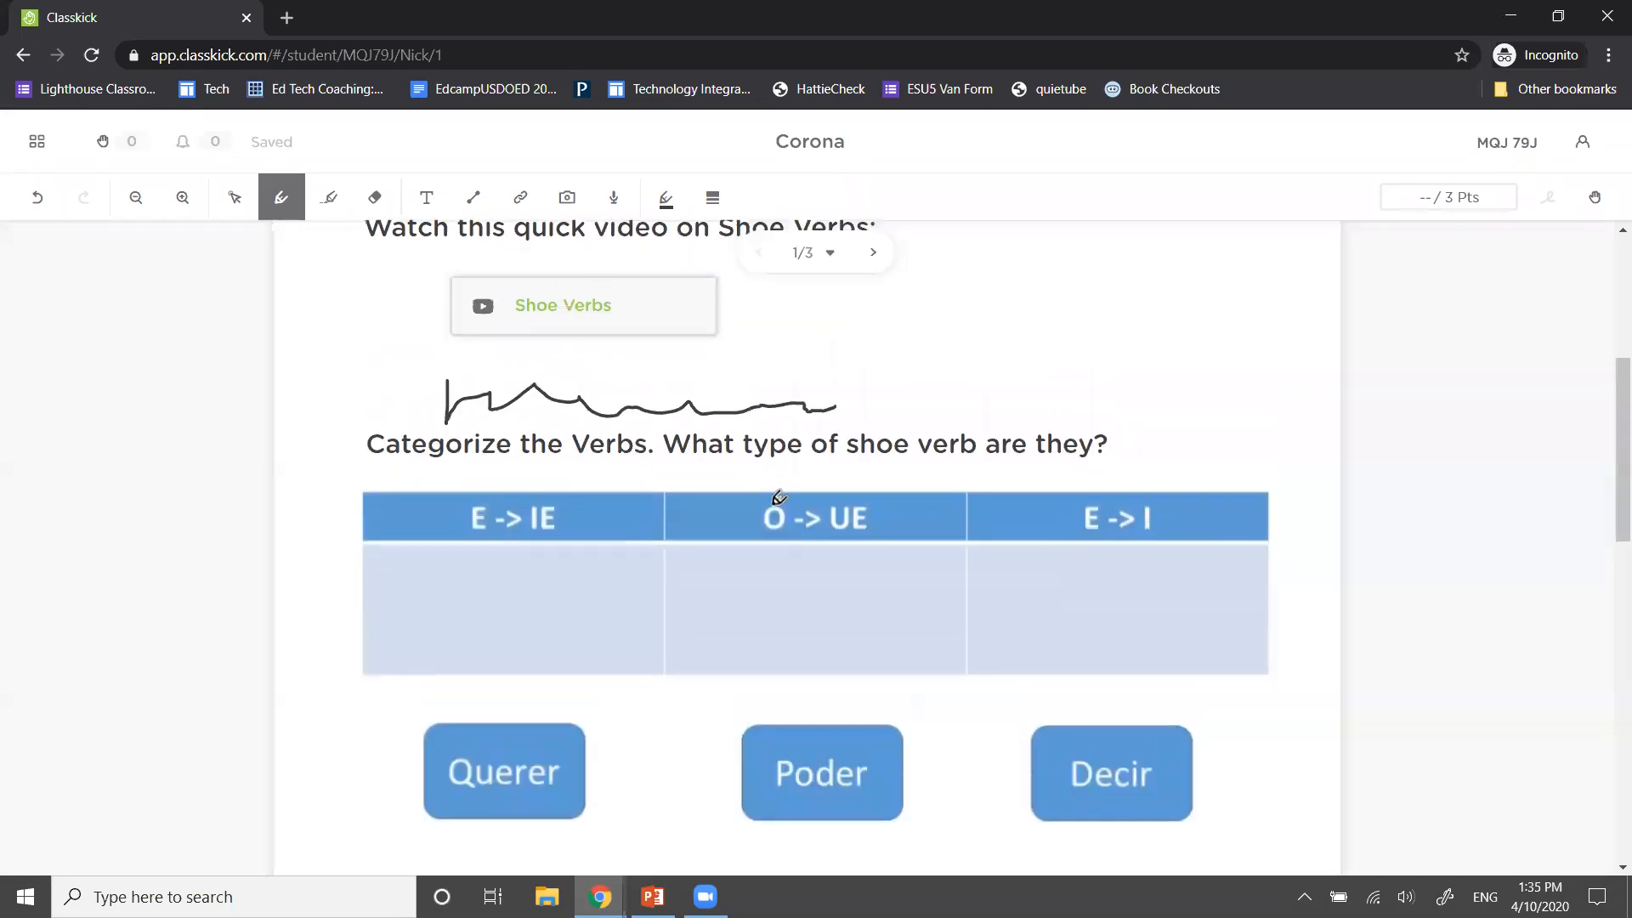
{"action": "scroll", "coordinate": [864, 452], "scroll_direction": "up", "scroll_amount": 1}
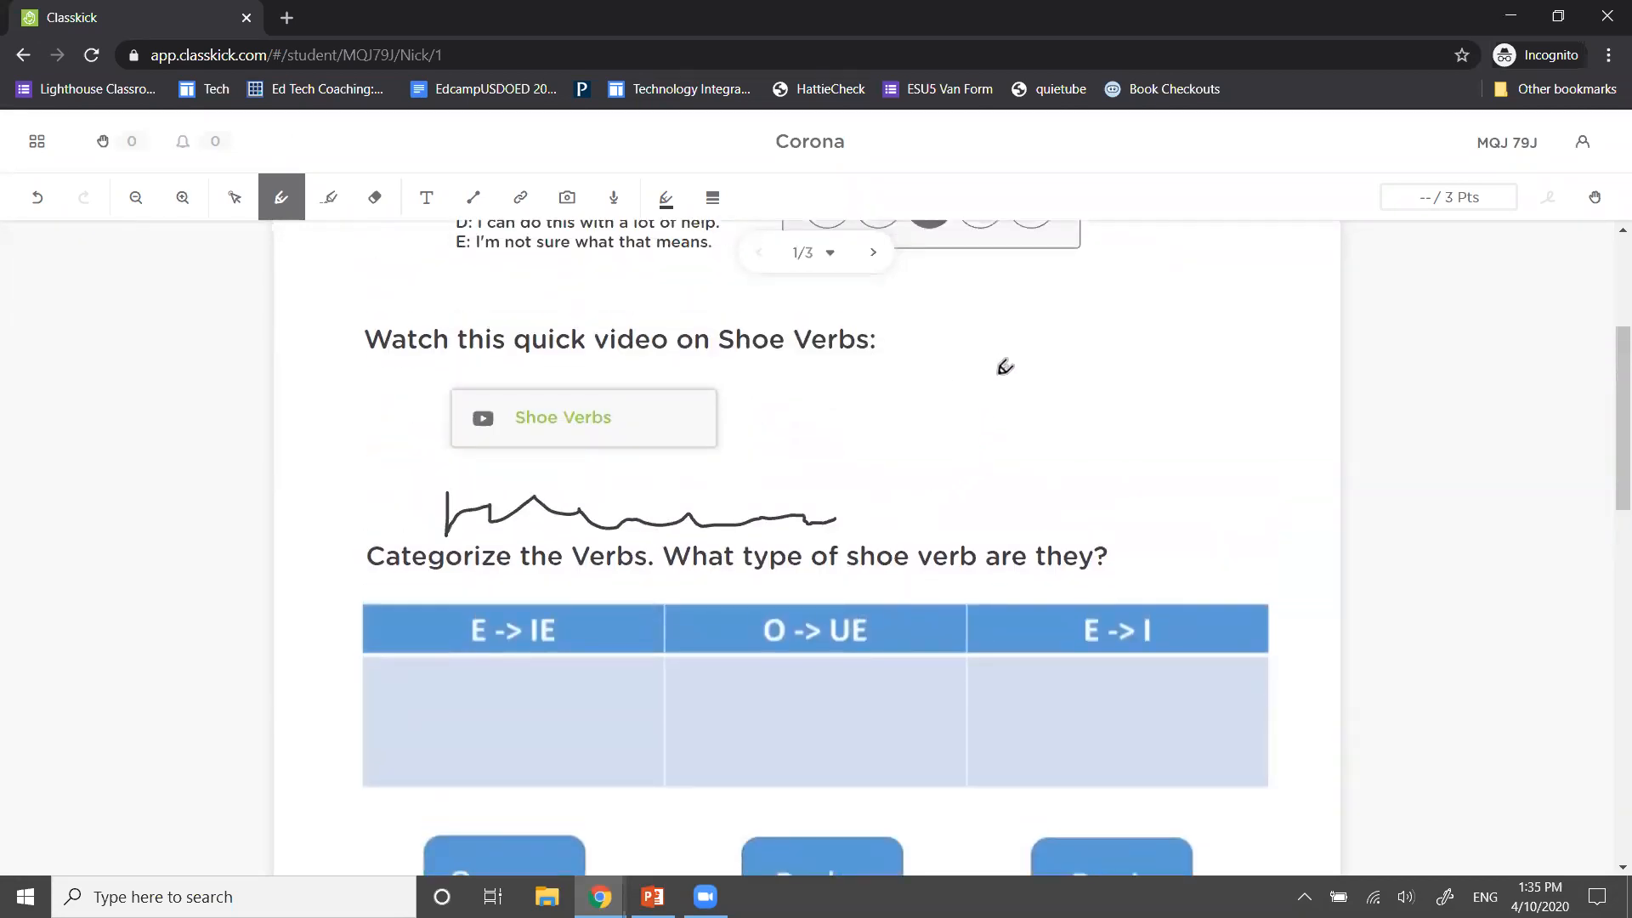
{"action": "mouse_move", "coordinate": [989, 360]}
{"action": "left_mouse_down"}
{"action": "mouse_move", "coordinate": [1033, 386]}
{"action": "mouse_move", "coordinate": [947, 461]}
{"action": "mouse_move", "coordinate": [976, 434]}
{"action": "mouse_move", "coordinate": [1038, 486]}
{"action": "left_mouse_up"}
{"action": "left_click", "coordinate": [947, 437]}
{"action": "left_click_drag", "start_coordinate": [934, 510], "coordinate": [1109, 481]}
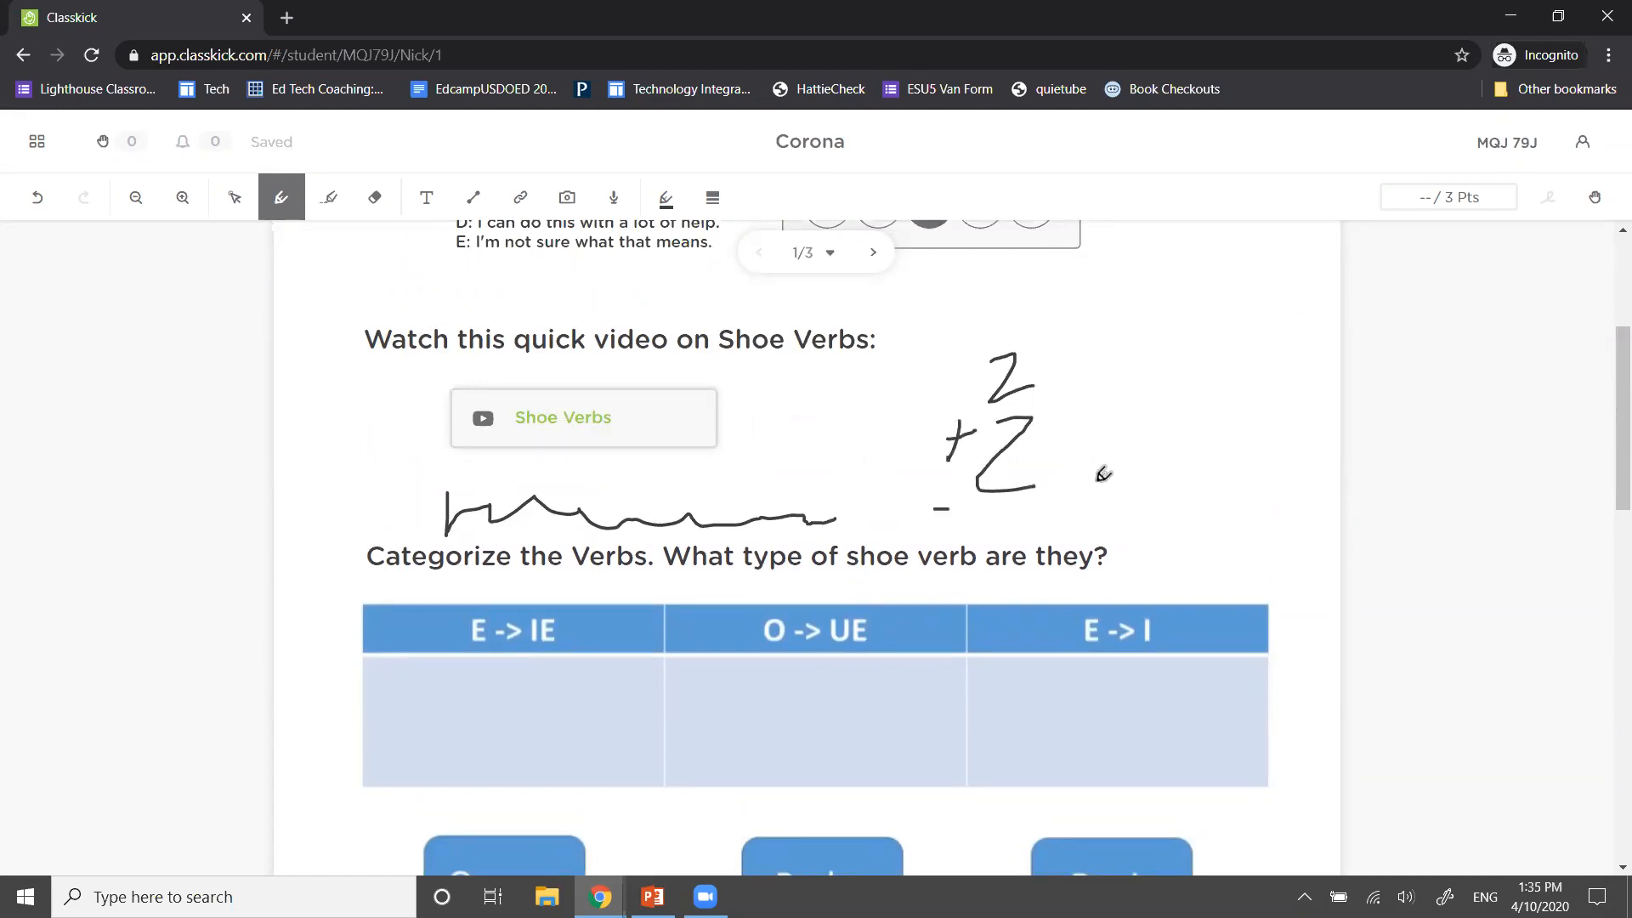
{"action": "mouse_move", "coordinate": [1000, 508]}
{"action": "left_mouse_down"}
{"action": "mouse_move", "coordinate": [1029, 521]}
{"action": "mouse_move", "coordinate": [1020, 548]}
{"action": "left_mouse_up"}
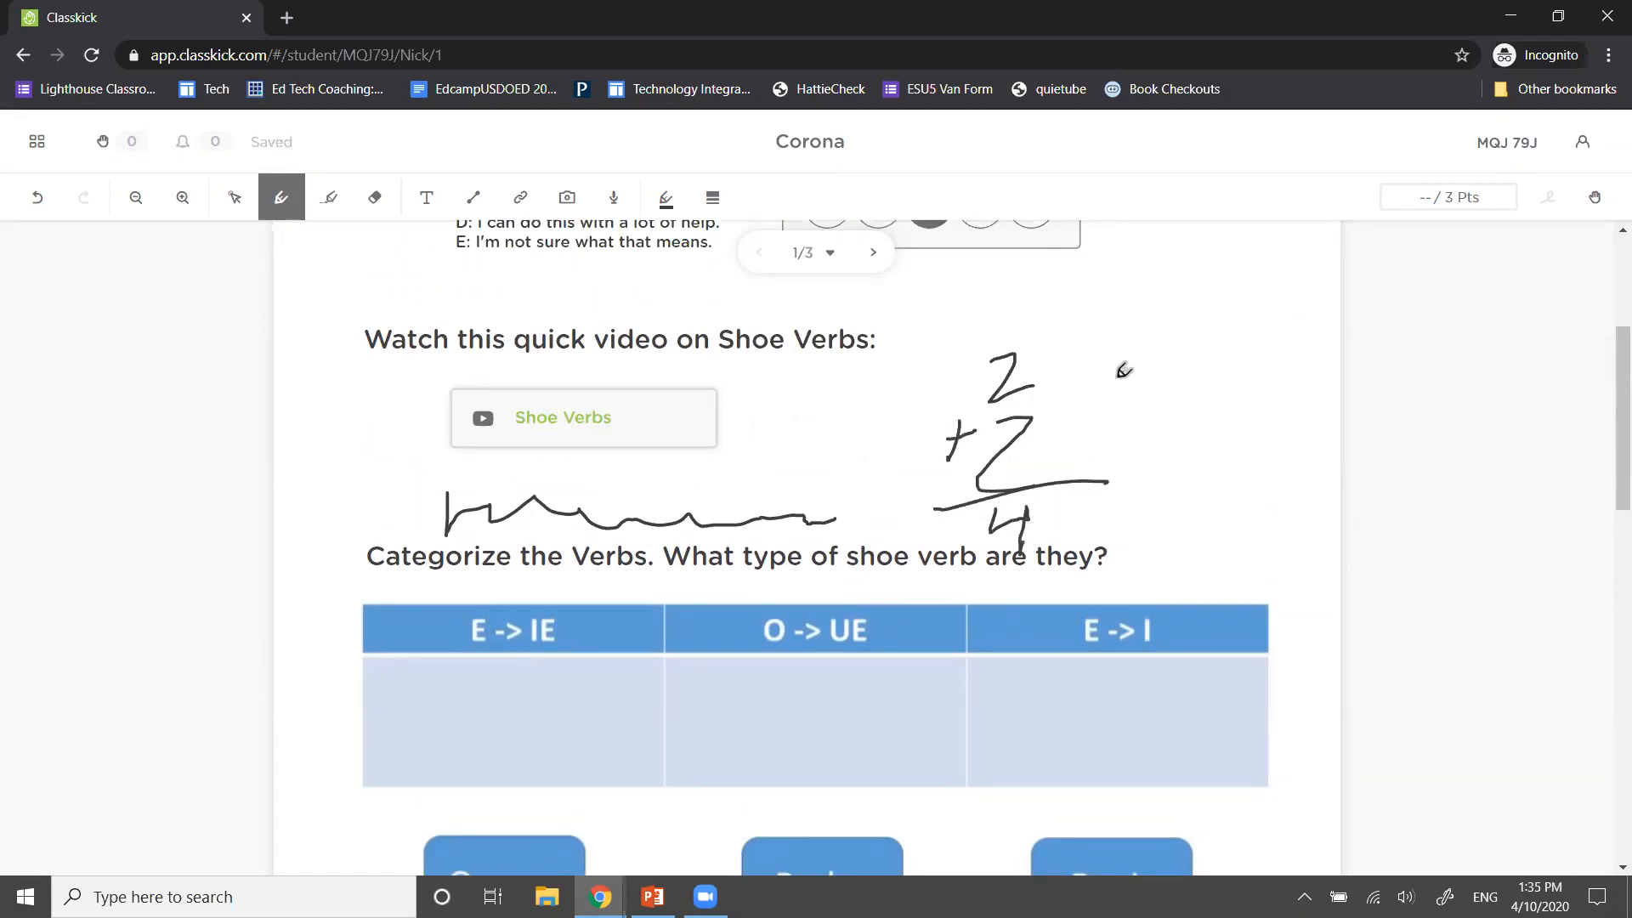
Draw two pairs of circles to the right of the sum, number them and loop a line around them
{"action": "mouse_move", "coordinate": [1162, 308]}
{"action": "left_mouse_down"}
{"action": "mouse_move", "coordinate": [1213, 317]}
{"action": "mouse_move", "coordinate": [1194, 344]}
{"action": "left_mouse_up"}
{"action": "left_click_drag", "start_coordinate": [1158, 415], "coordinate": [1180, 401]}
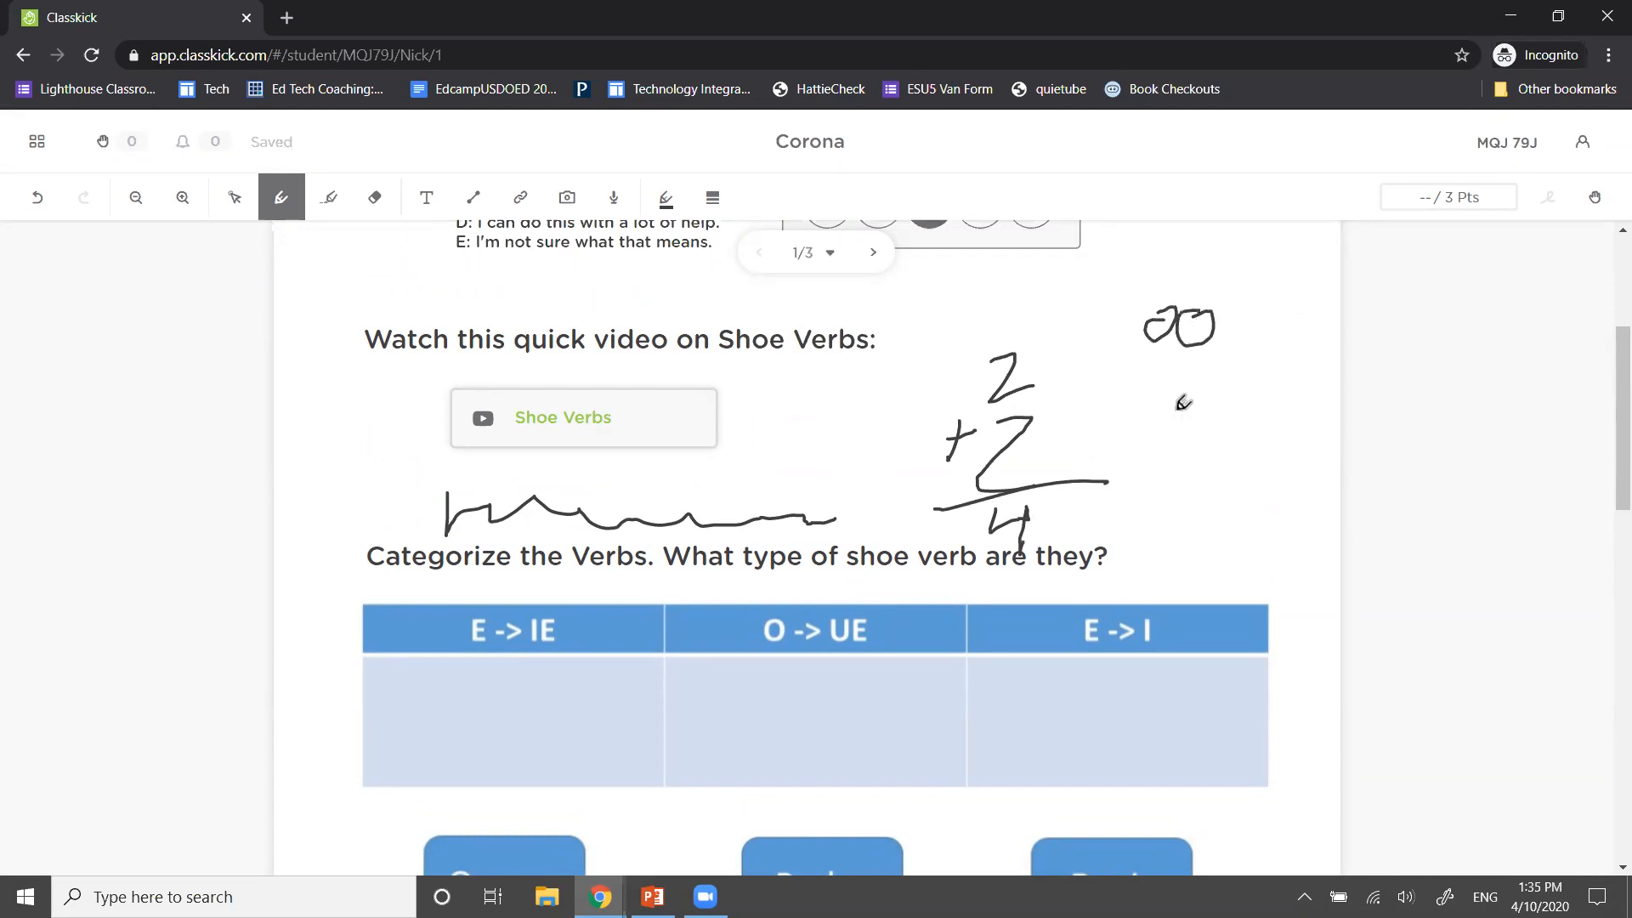
{"action": "mouse_move", "coordinate": [1161, 460]}
{"action": "left_mouse_down"}
{"action": "mouse_move", "coordinate": [1180, 403]}
{"action": "mouse_move", "coordinate": [1190, 463]}
{"action": "mouse_move", "coordinate": [1221, 429]}
{"action": "left_mouse_up"}
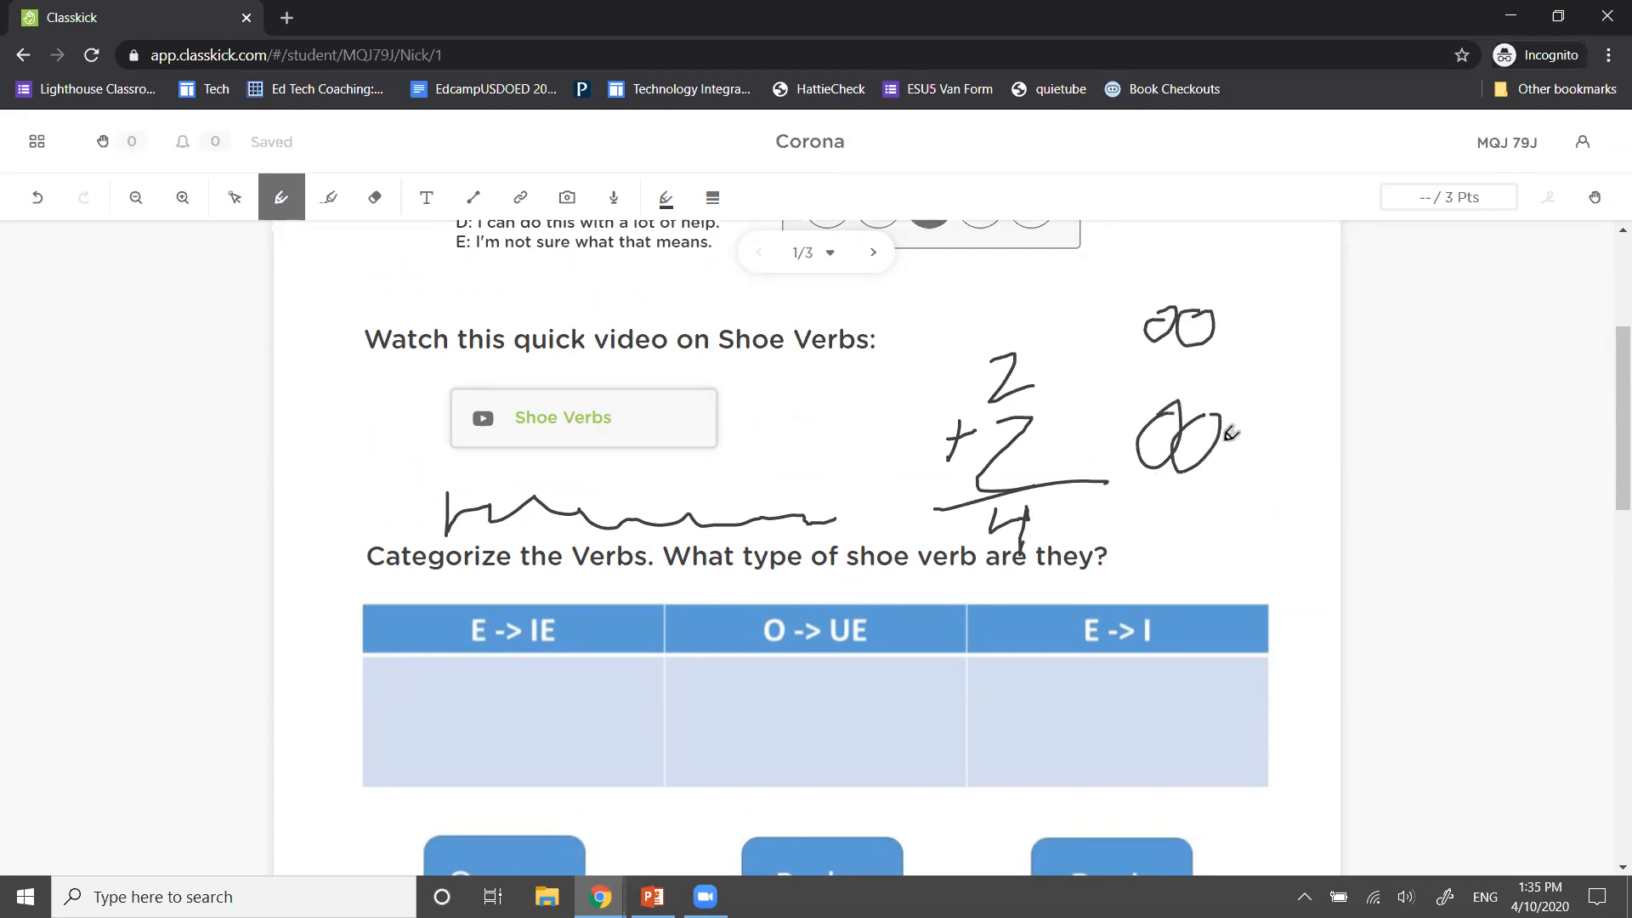
{"action": "mouse_move", "coordinate": [1169, 279]}
{"action": "left_mouse_down"}
{"action": "mouse_move", "coordinate": [1166, 338]}
{"action": "mouse_move", "coordinate": [1220, 289]}
{"action": "mouse_move", "coordinate": [1230, 327]}
{"action": "left_mouse_up"}
{"action": "mouse_move", "coordinate": [1181, 391]}
{"action": "left_mouse_down"}
{"action": "mouse_move", "coordinate": [1156, 442]}
{"action": "mouse_move", "coordinate": [1198, 429]}
{"action": "mouse_move", "coordinate": [1233, 455]}
{"action": "mouse_move", "coordinate": [1212, 481]}
{"action": "left_mouse_up"}
{"action": "left_click_drag", "start_coordinate": [1234, 311], "coordinate": [1232, 270]}
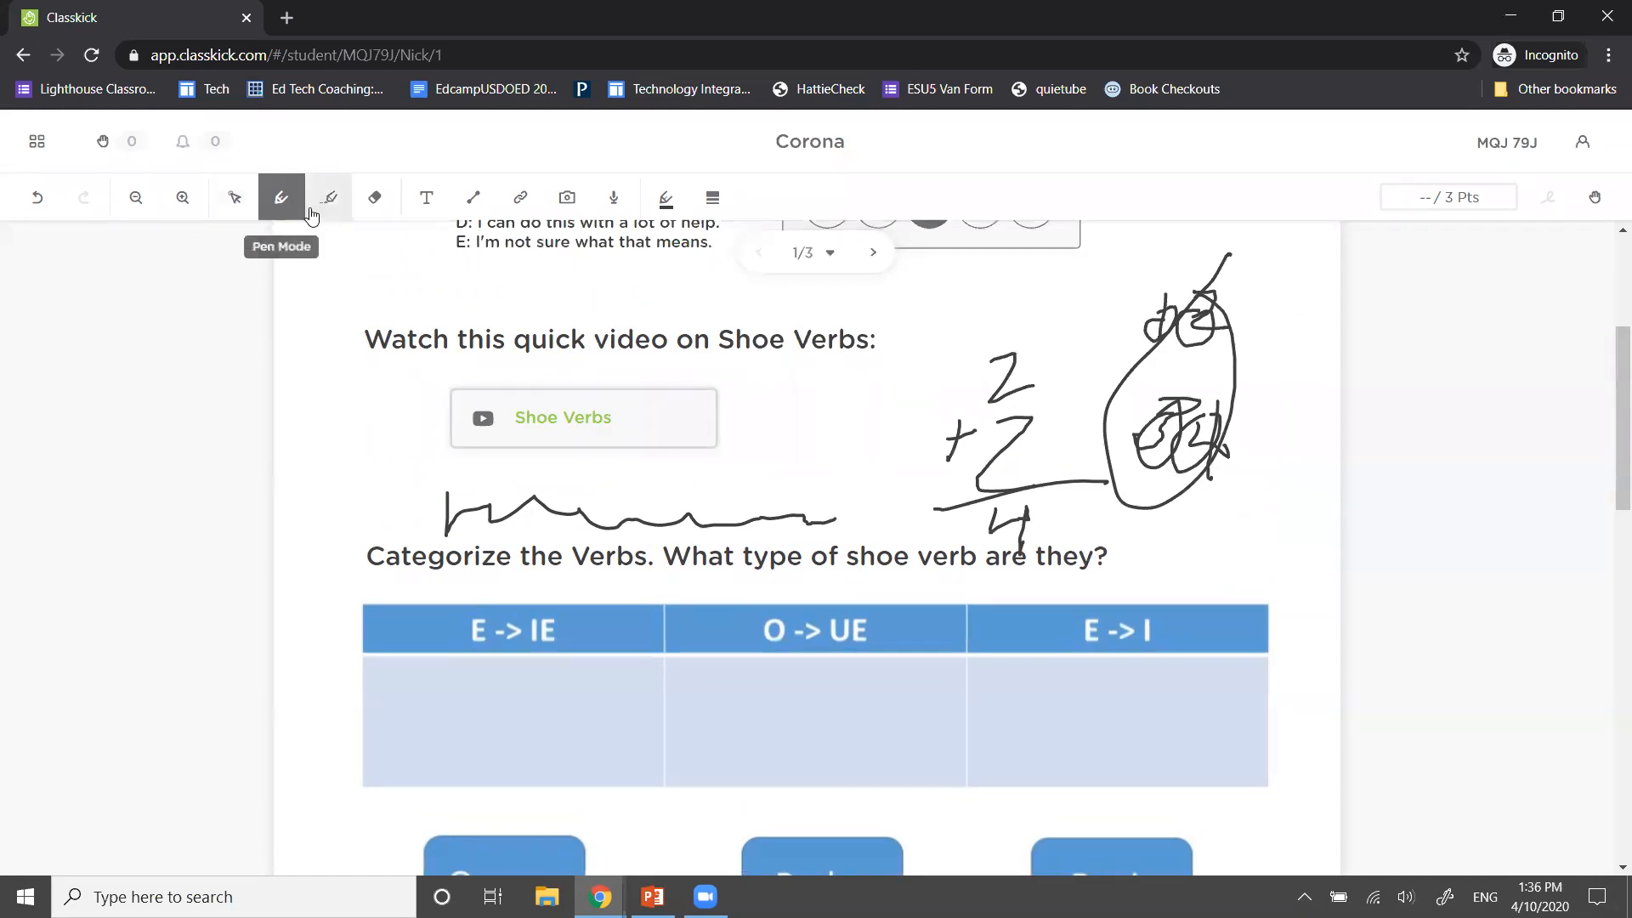
Erase the wavy line, the handwritten 2 + 2 and the loop around the circles
{"action": "left_click", "coordinate": [375, 198]}
{"action": "mouse_move", "coordinate": [1054, 374]}
{"action": "left_mouse_down"}
{"action": "mouse_move", "coordinate": [954, 407]}
{"action": "mouse_move", "coordinate": [1038, 377]}
{"action": "mouse_move", "coordinate": [822, 525]}
{"action": "mouse_move", "coordinate": [873, 438]}
{"action": "mouse_move", "coordinate": [1114, 368]}
{"action": "left_mouse_up"}
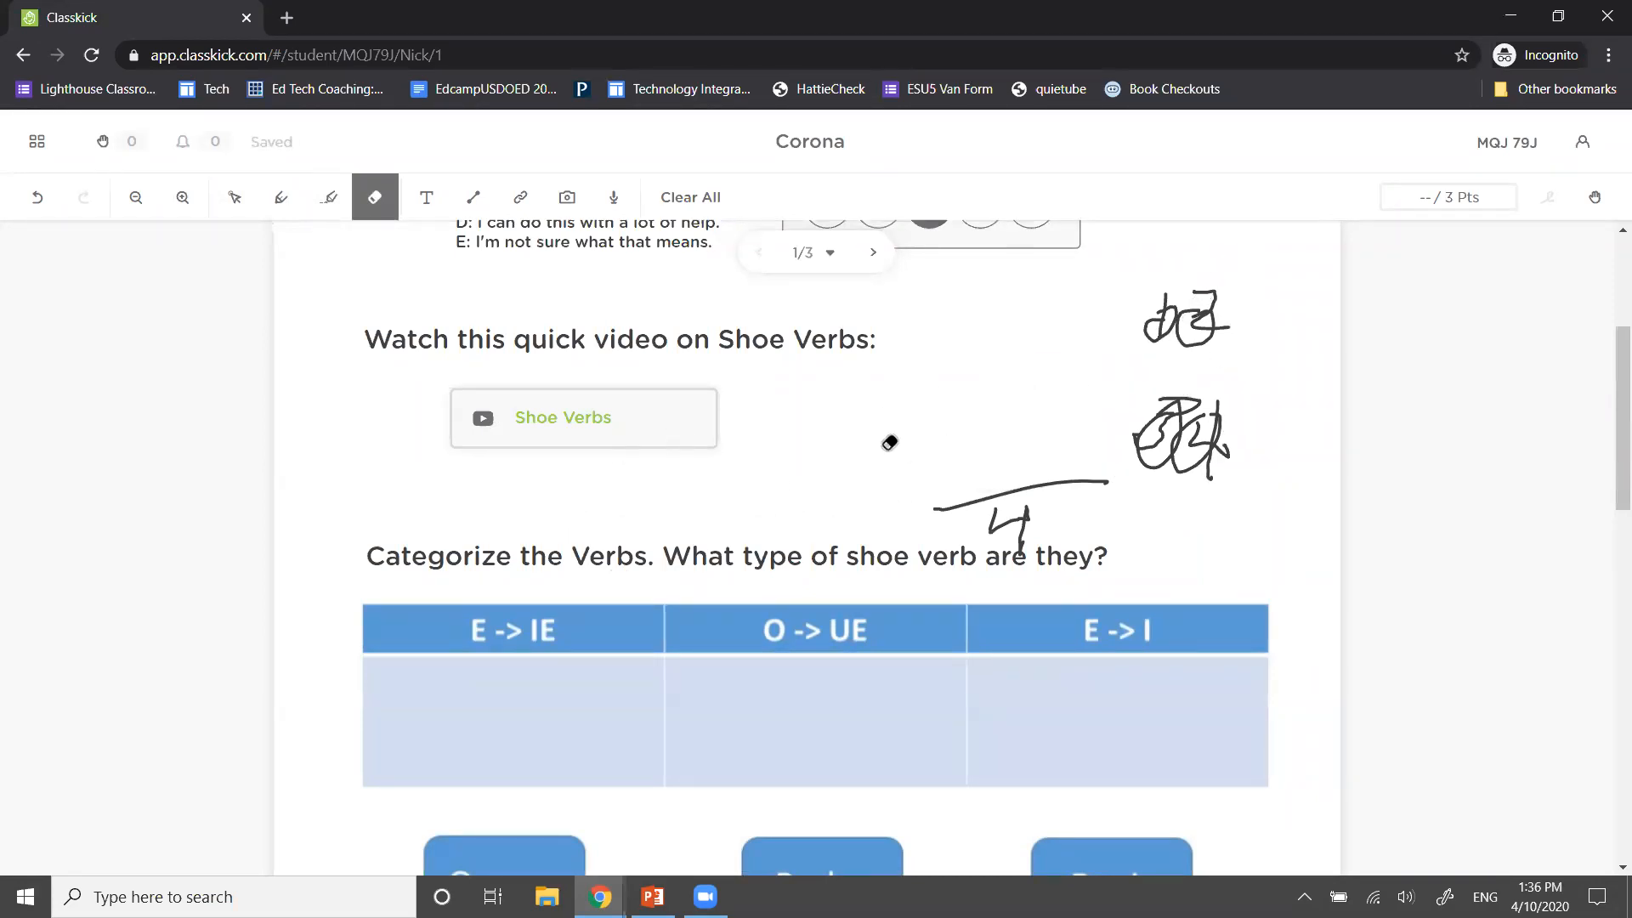
Draw a straight diagonal line across the "Watch this quick video" heading and add a text box reading "text" below the video link
{"action": "left_click_drag", "start_coordinate": [628, 303], "coordinate": [1038, 396]}
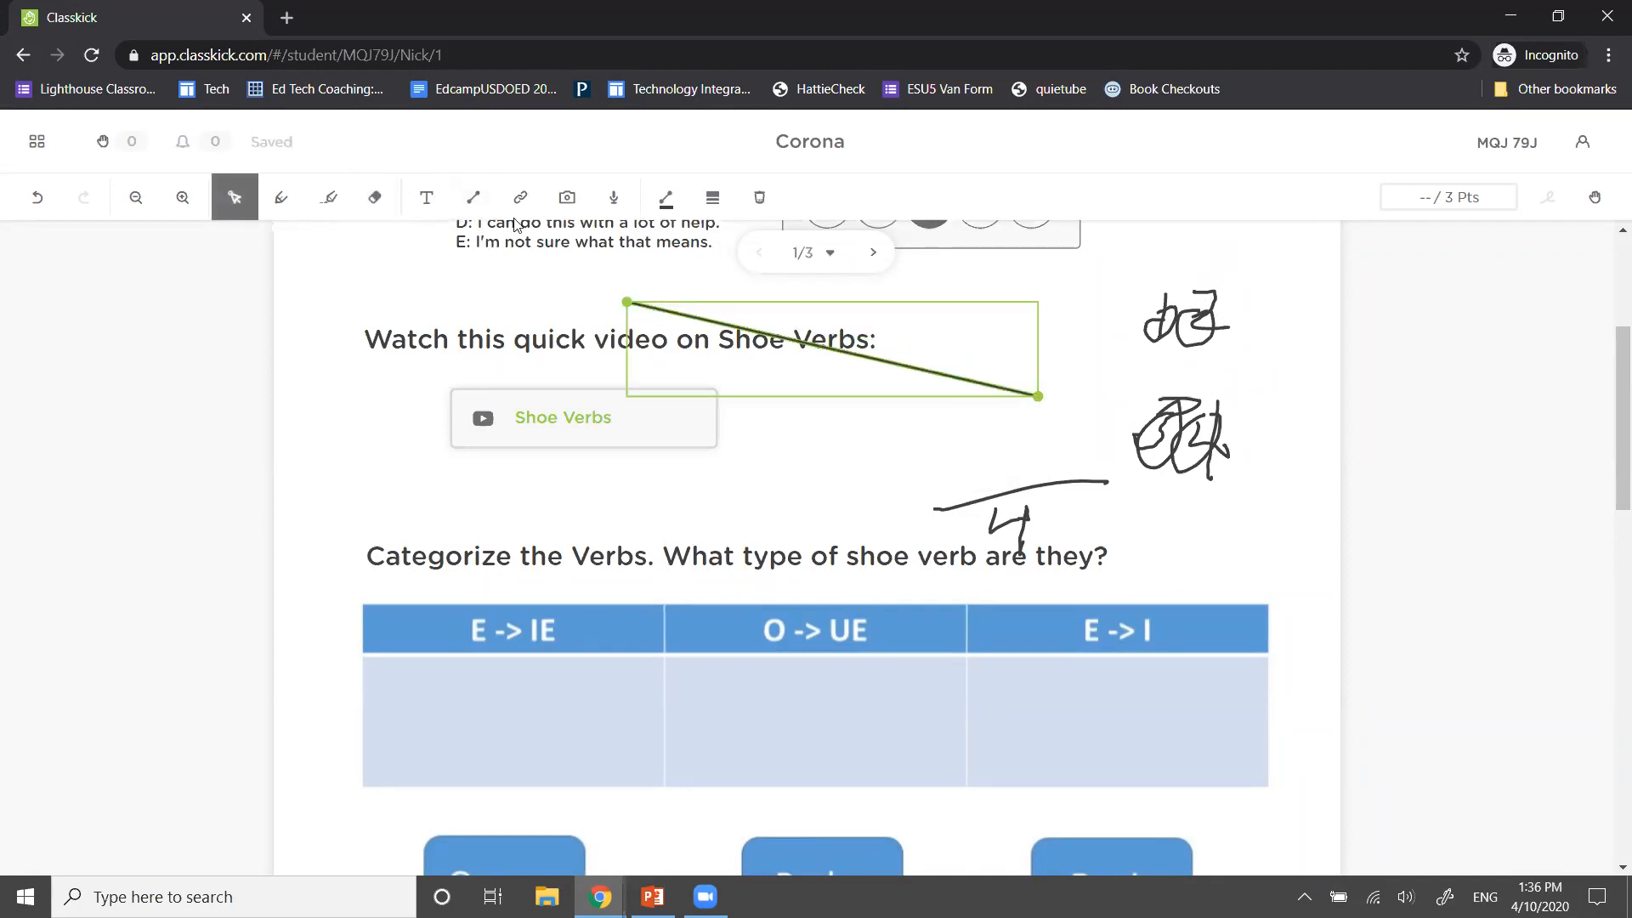
{"action": "left_click", "coordinate": [427, 197]}
{"action": "mouse_move", "coordinate": [401, 467]}
{"action": "left_mouse_down"}
{"action": "mouse_move", "coordinate": [849, 496]}
{"action": "mouse_move", "coordinate": [869, 517]}
{"action": "left_mouse_up"}
{"action": "type", "text": "text"}
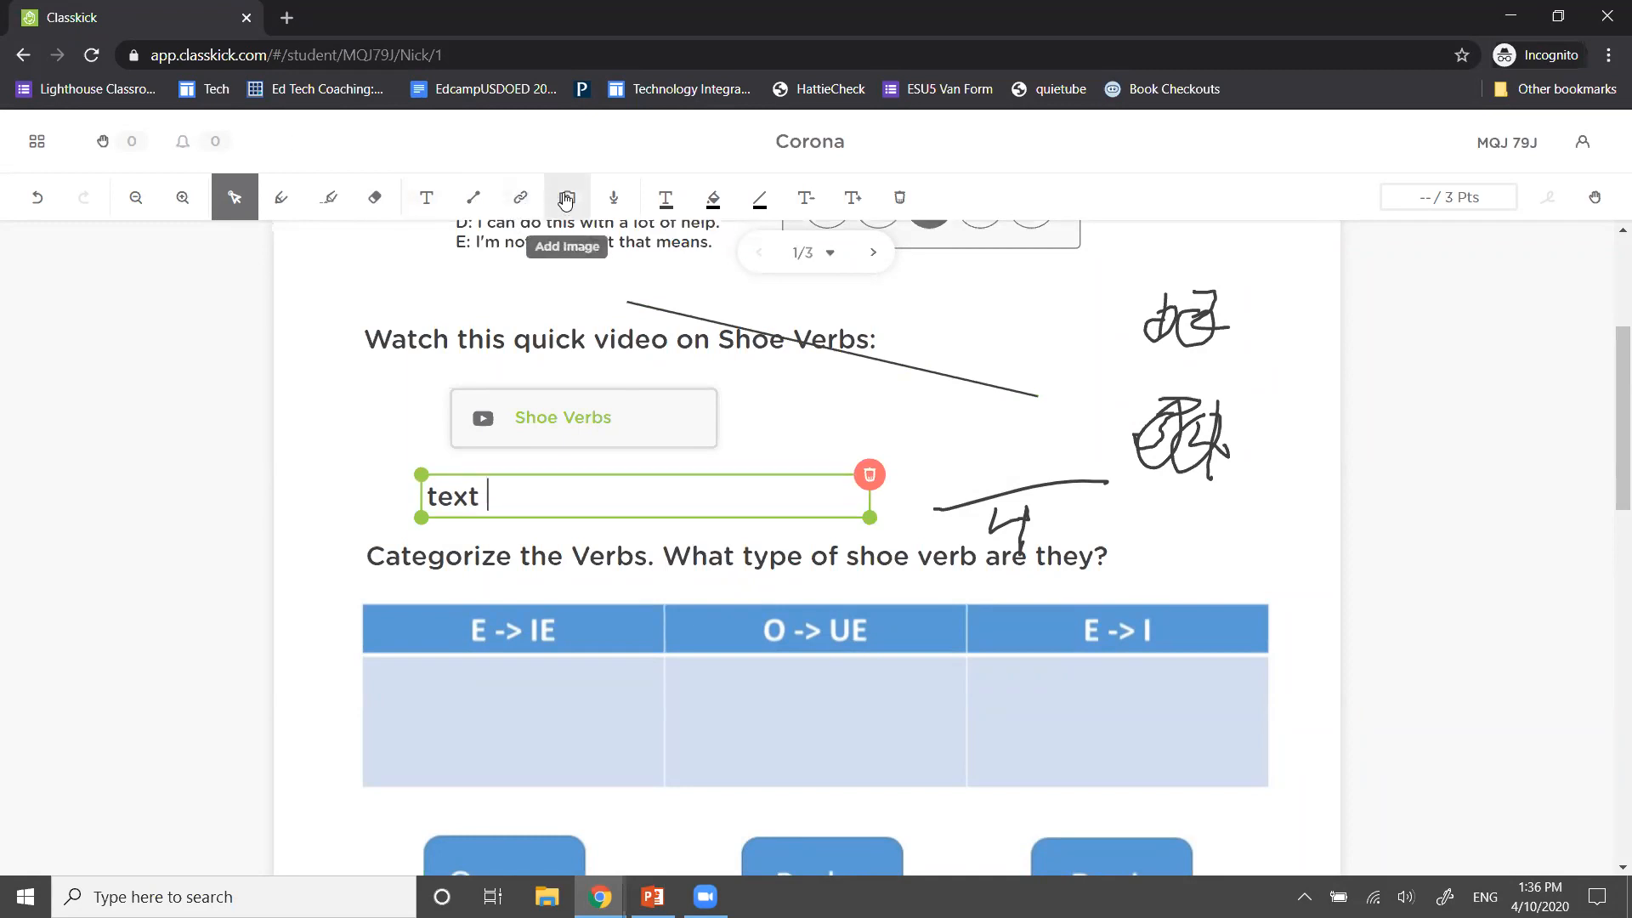
Add a link titled "finished" to the slide, using the copied address of the current page as its URL
{"action": "left_click", "coordinate": [521, 201]}
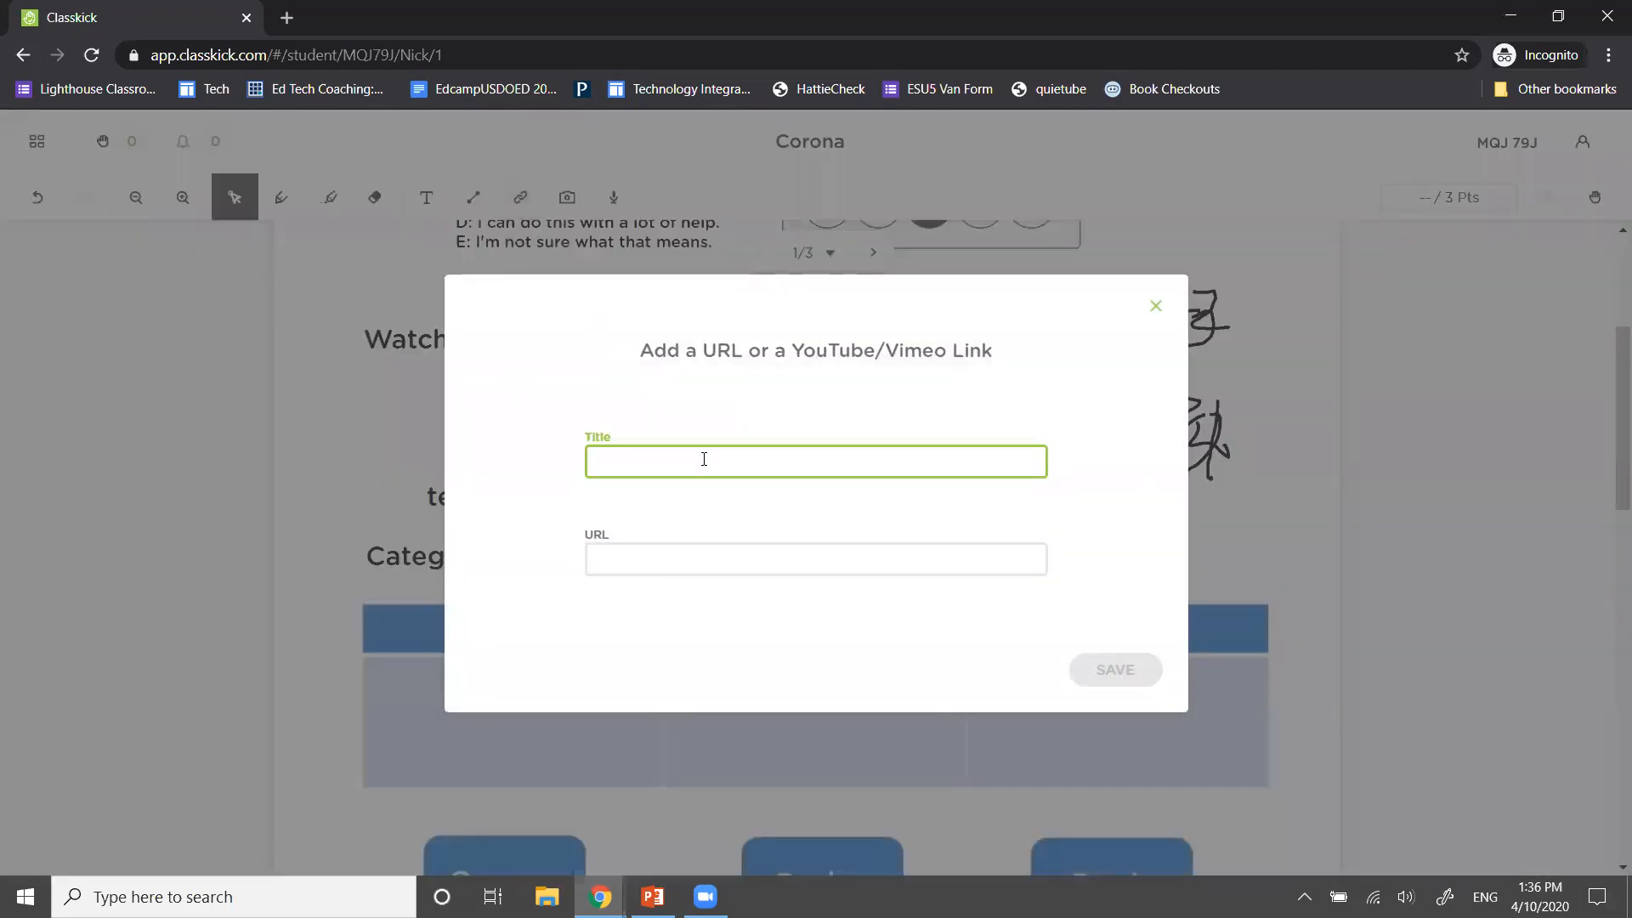
{"action": "type", "text": "finished"}
{"action": "left_click", "coordinate": [713, 549]}
{"action": "left_click", "coordinate": [365, 56]}
{"action": "key", "text": "ctrl+c"}
{"action": "left_click", "coordinate": [663, 556]}
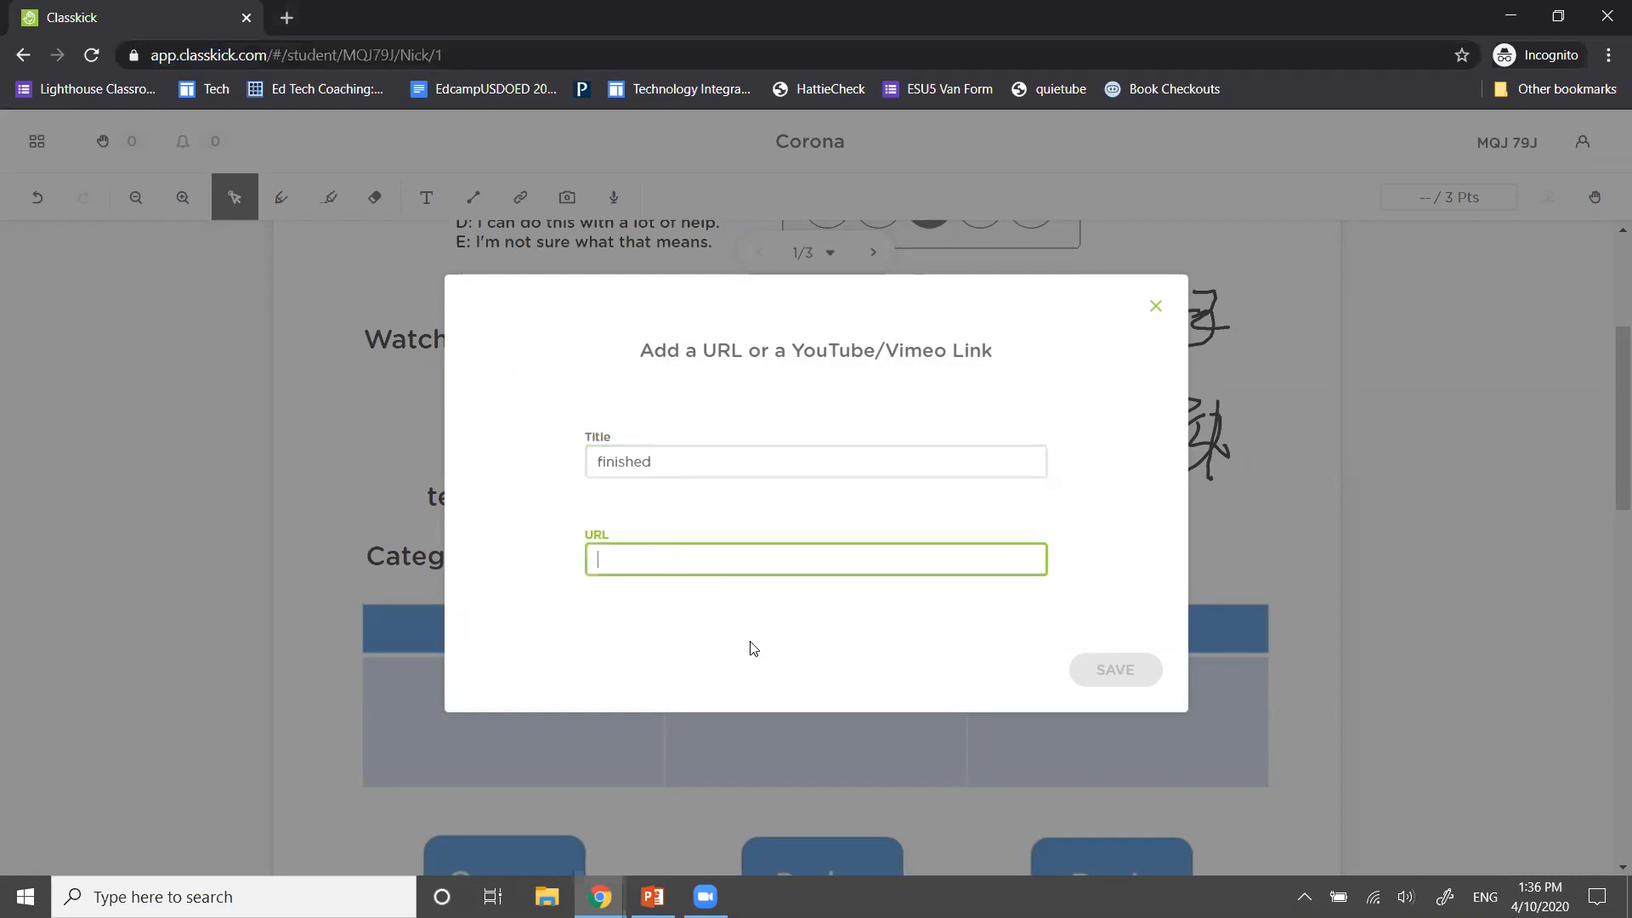
{"action": "key", "text": "ctrl+v"}
{"action": "left_click", "coordinate": [1115, 670]}
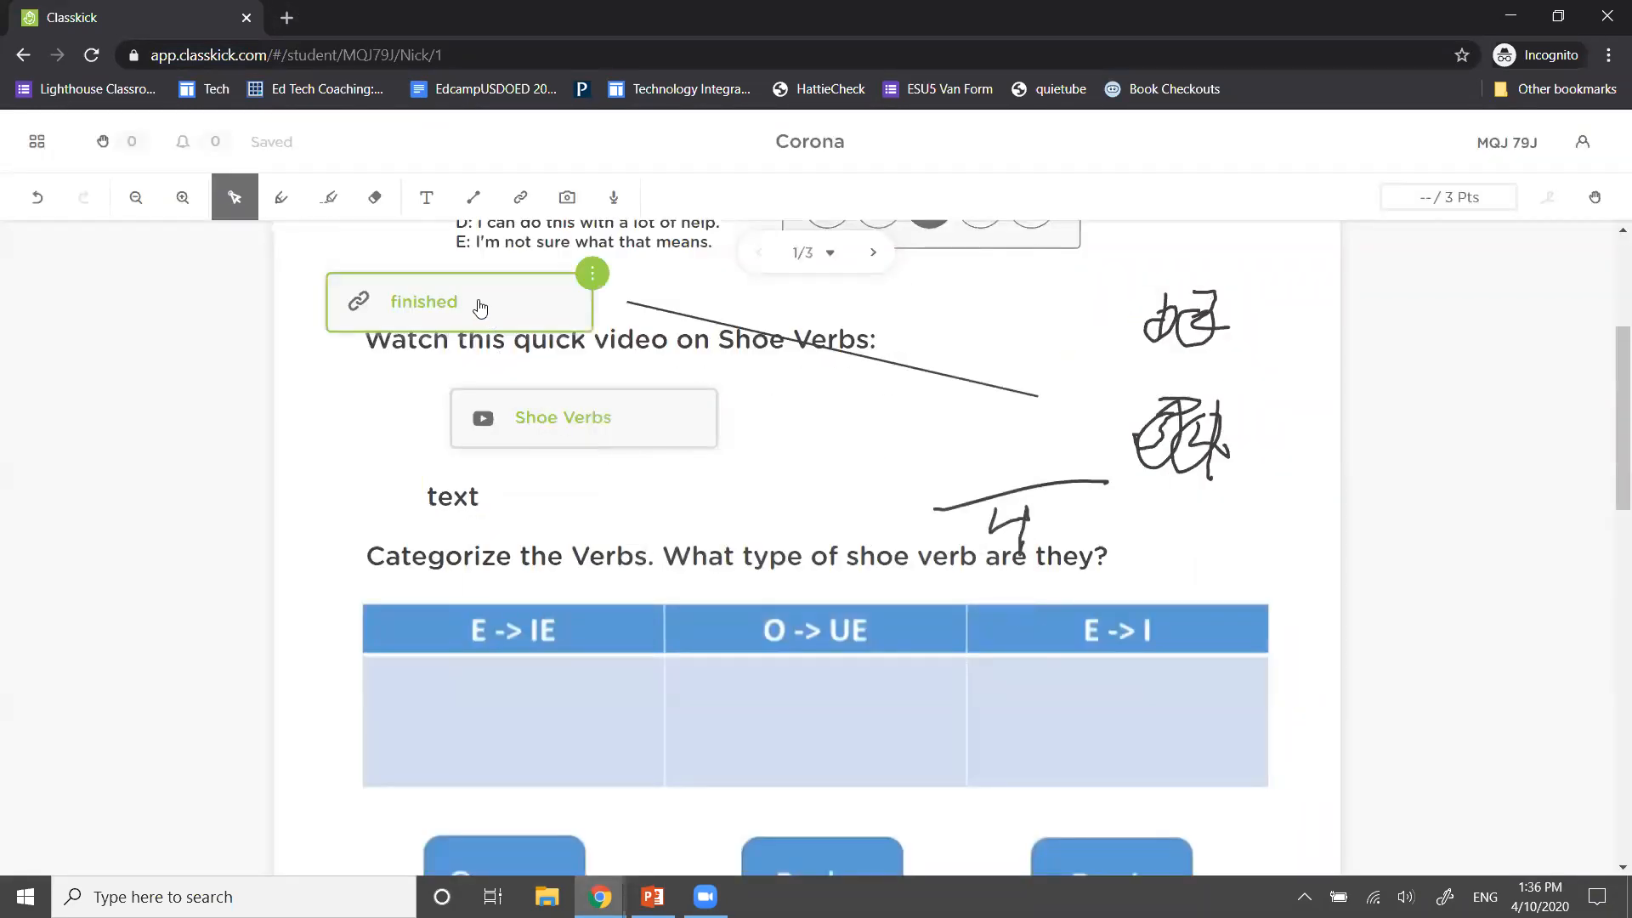
Insert the image "75 iowa" from the computer's Desktop onto the slide
{"action": "left_click", "coordinate": [566, 195]}
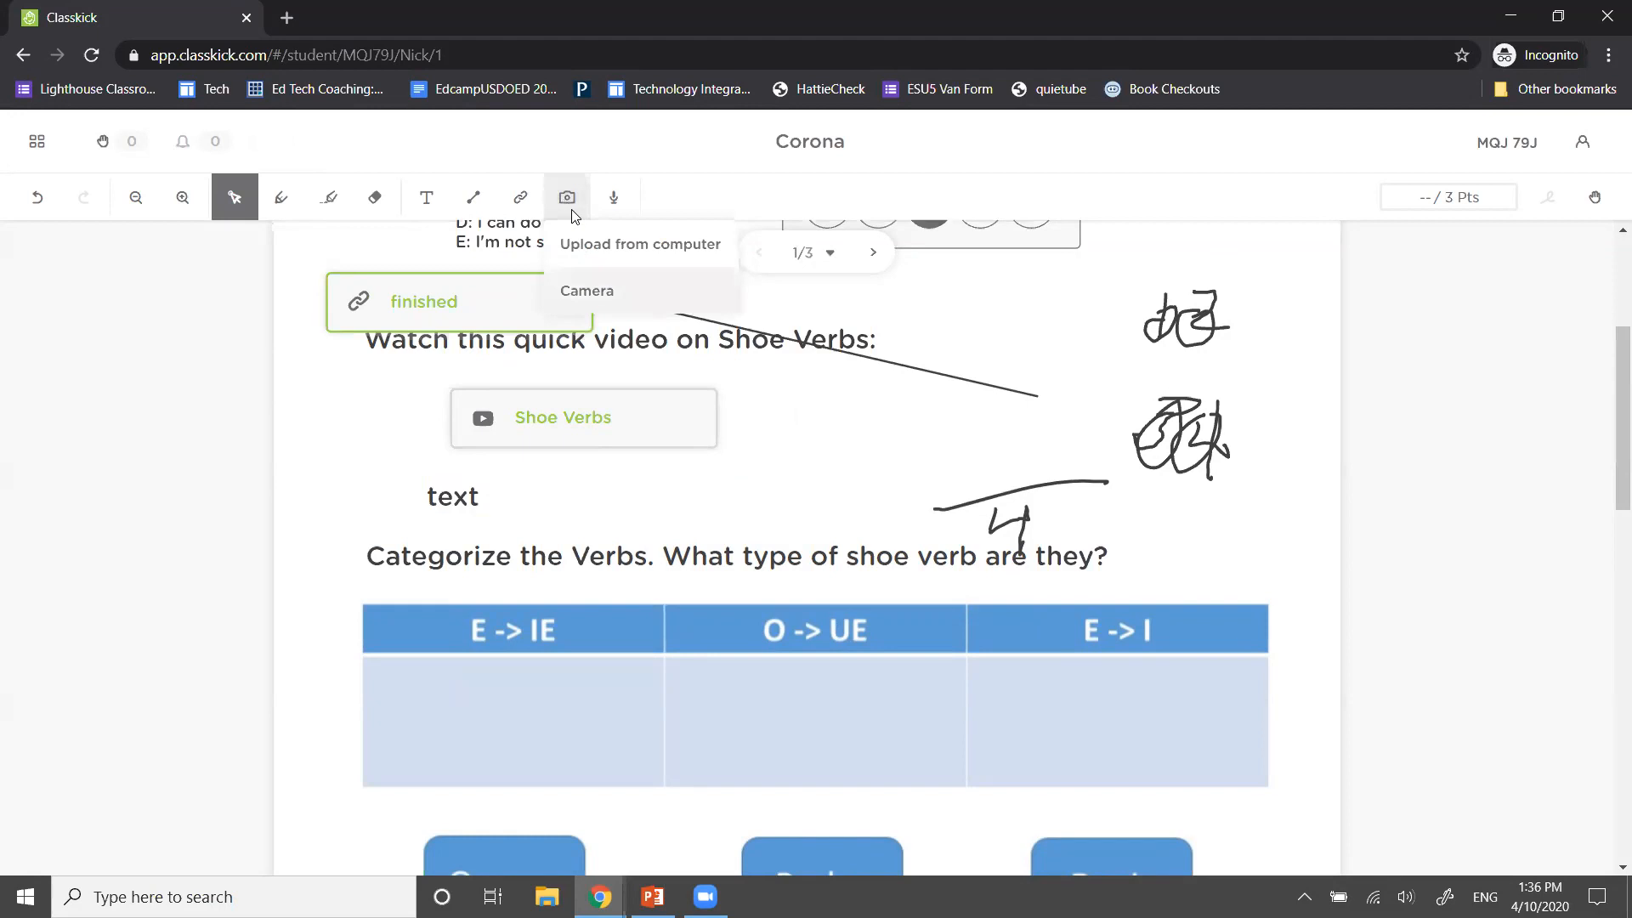
{"action": "left_click", "coordinate": [599, 254]}
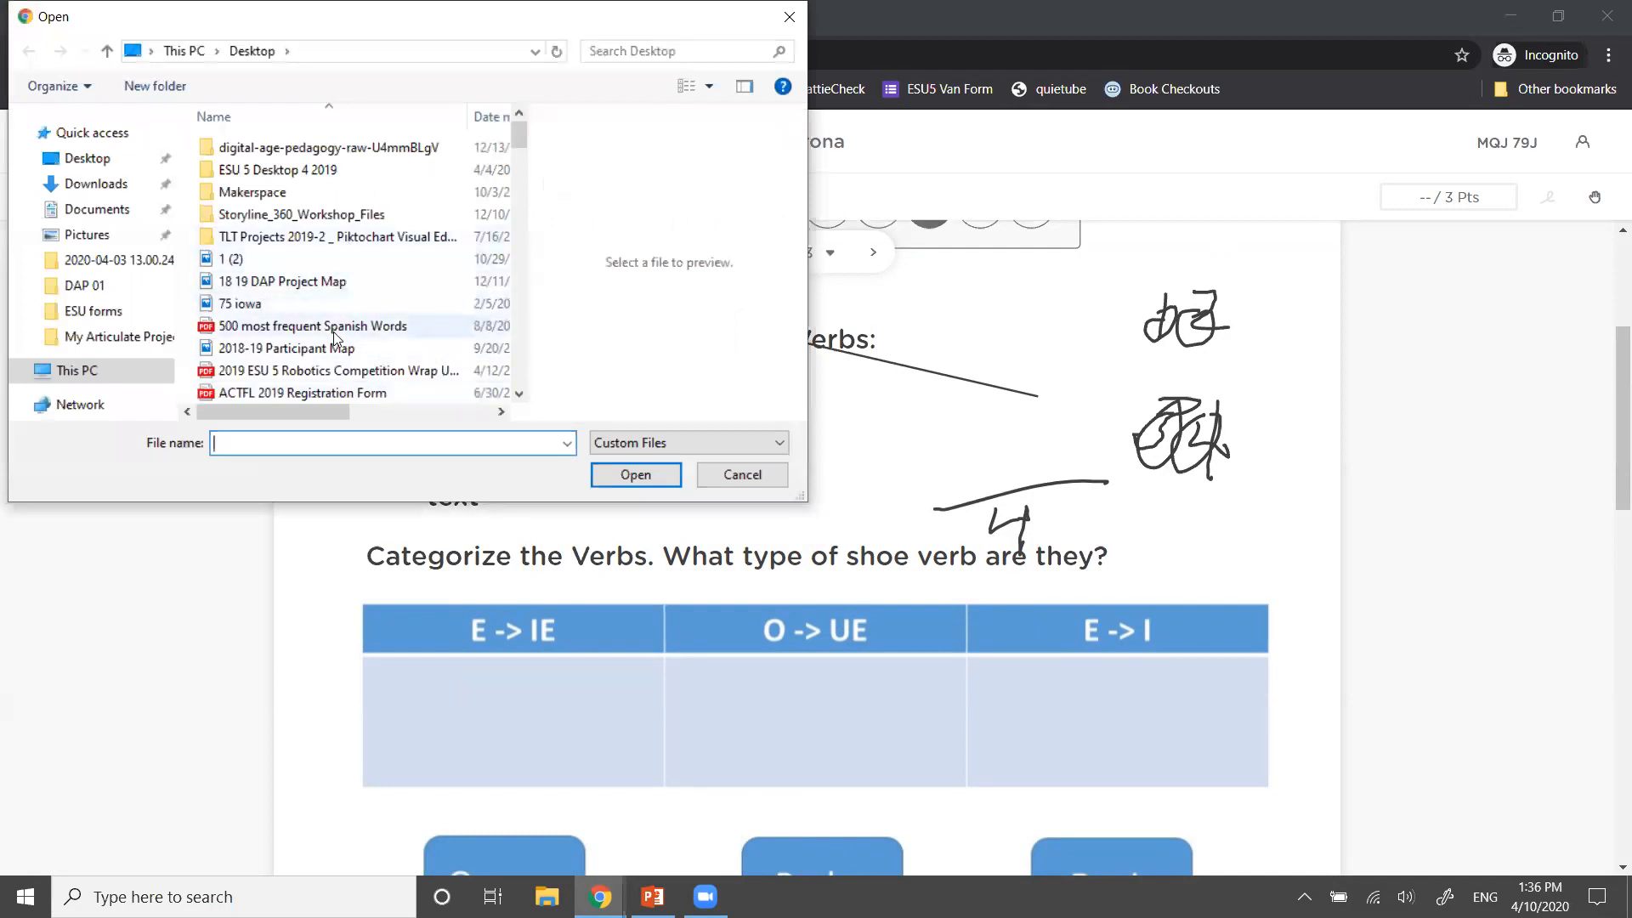
{"action": "left_click", "coordinate": [312, 306]}
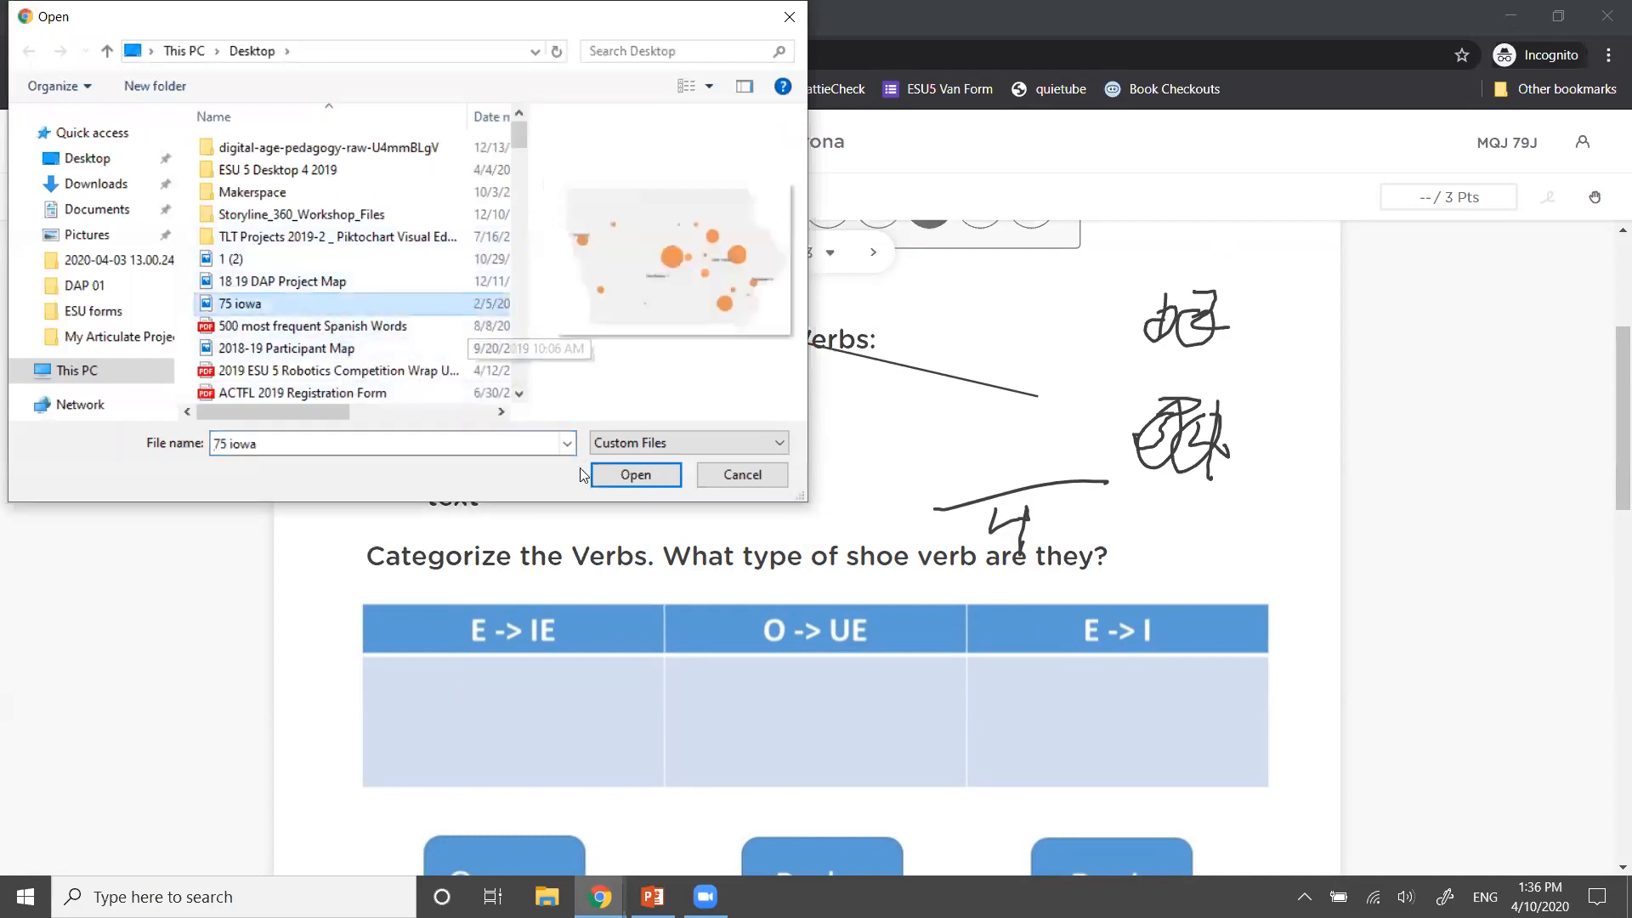
{"action": "left_click", "coordinate": [671, 472]}
{"action": "left_click", "coordinate": [1190, 788]}
{"action": "left_click", "coordinate": [1248, 712]}
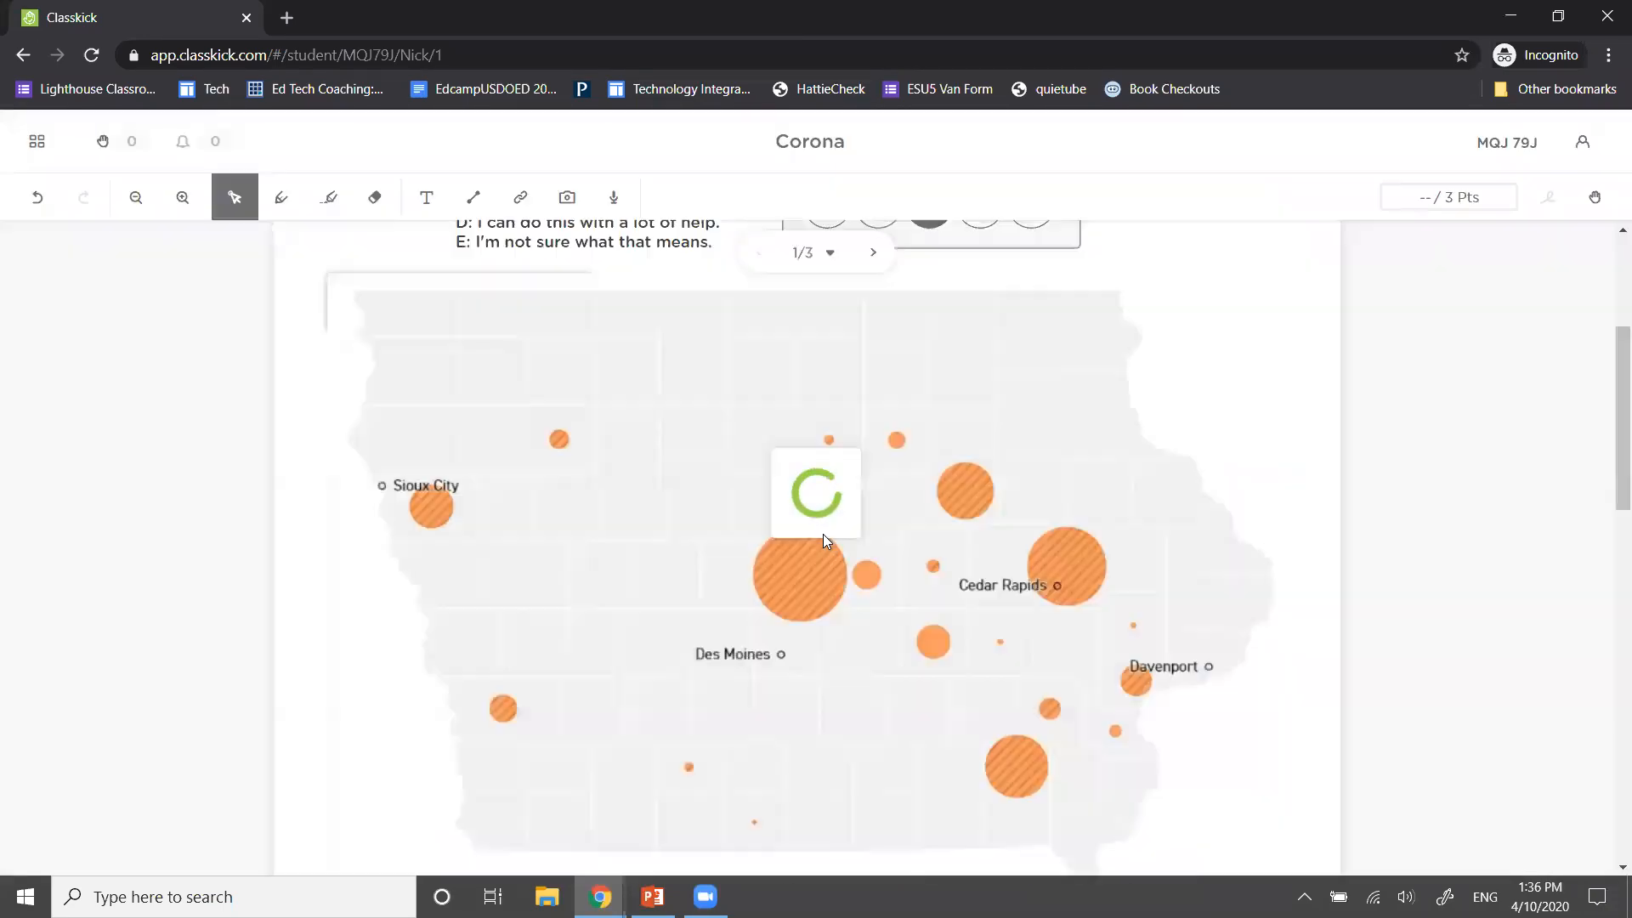
Shrink the Iowa map to roughly half size and move it beyond the handwritten numbers, partly off the slide's right edge
{"action": "left_click_drag", "start_coordinate": [327, 273], "coordinate": [856, 608]}
{"action": "left_click_drag", "start_coordinate": [1024, 711], "coordinate": [557, 485]}
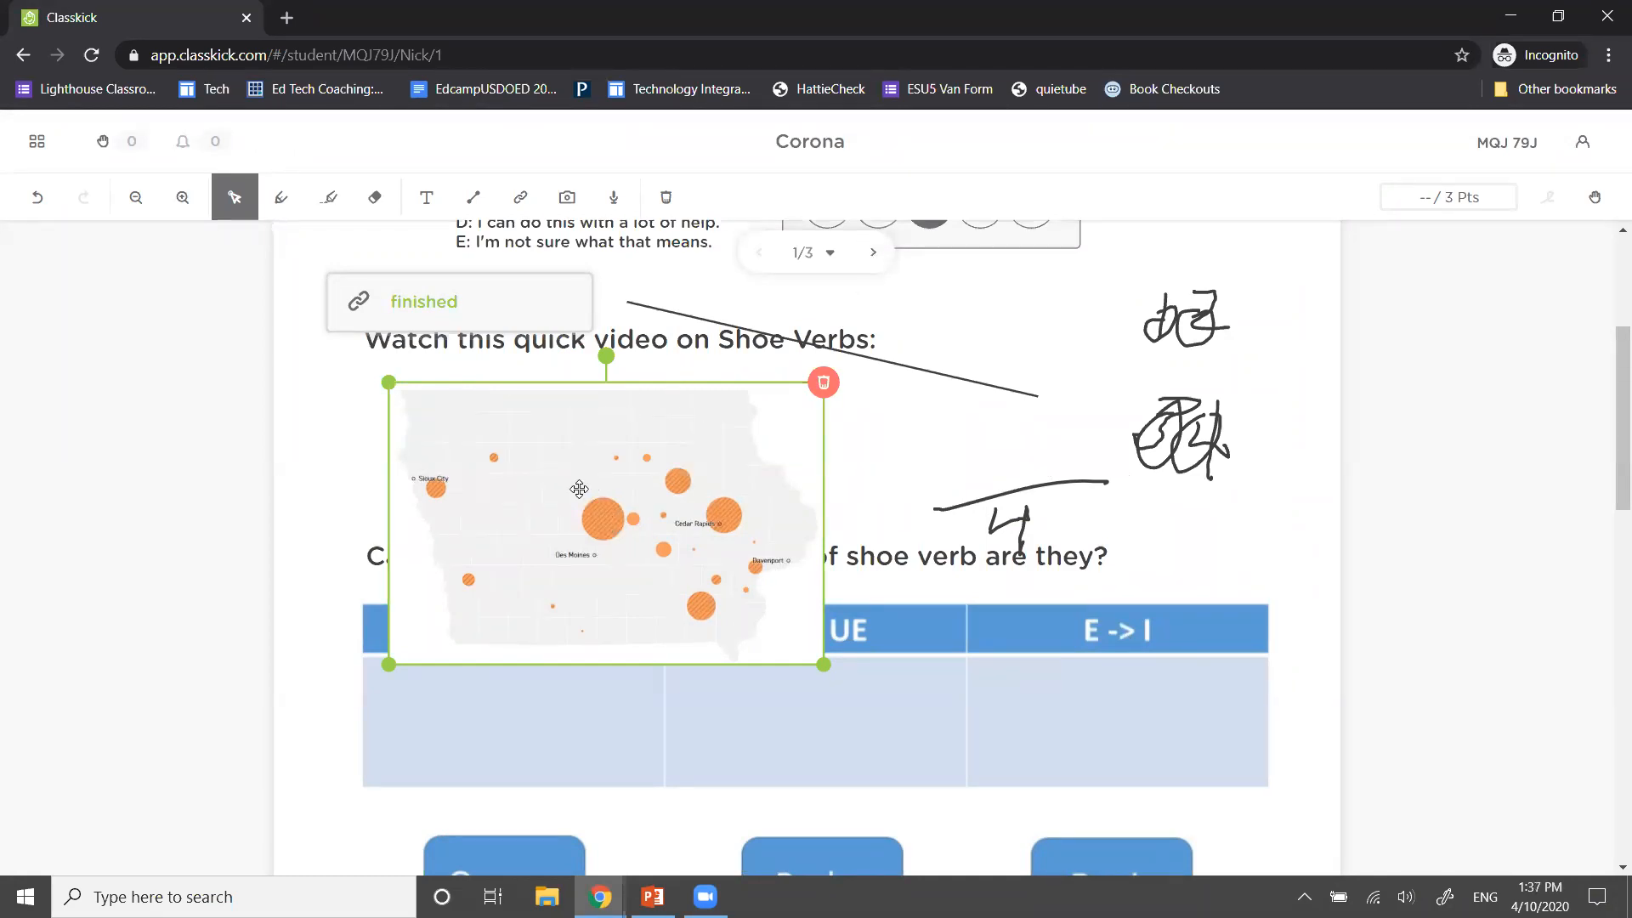
{"action": "left_click_drag", "start_coordinate": [579, 490], "coordinate": [464, 614]}
{"action": "left_click_drag", "start_coordinate": [1038, 472], "coordinate": [1485, 425]}
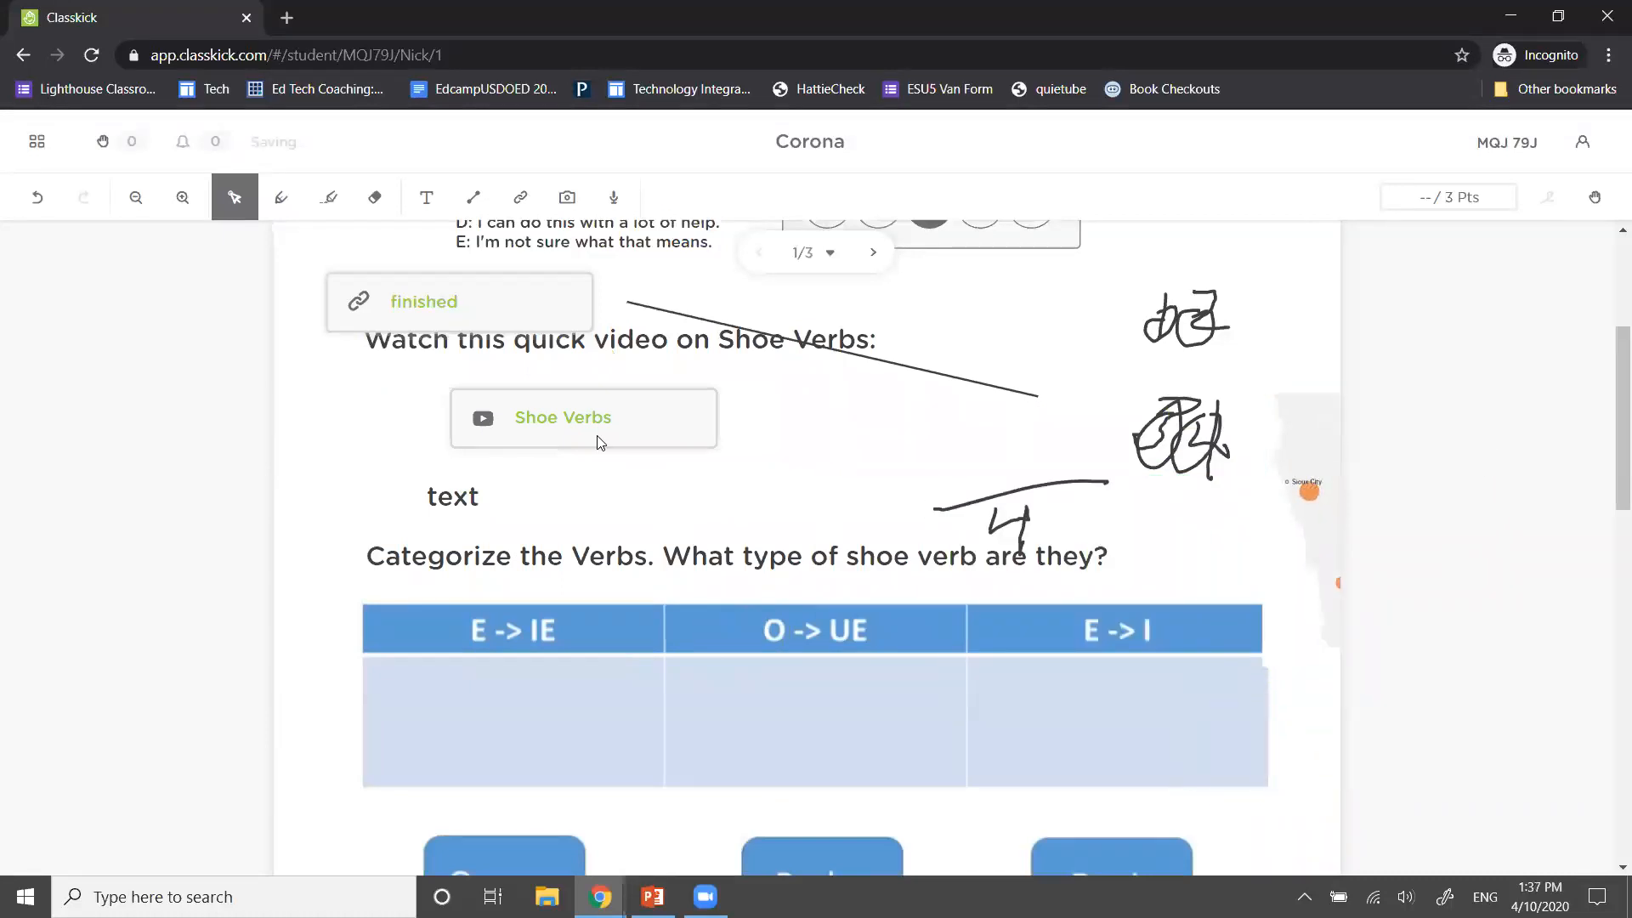
Try different answers to the Shoe Verbs confidence question and settle on C
{"action": "scroll", "coordinate": [709, 485], "scroll_direction": "up", "scroll_amount": 3}
{"action": "left_click", "coordinate": [980, 418]}
{"action": "left_click", "coordinate": [910, 420]}
{"action": "left_click", "coordinate": [878, 420]}
{"action": "left_click", "coordinate": [830, 425]}
{"action": "left_click", "coordinate": [913, 418]}
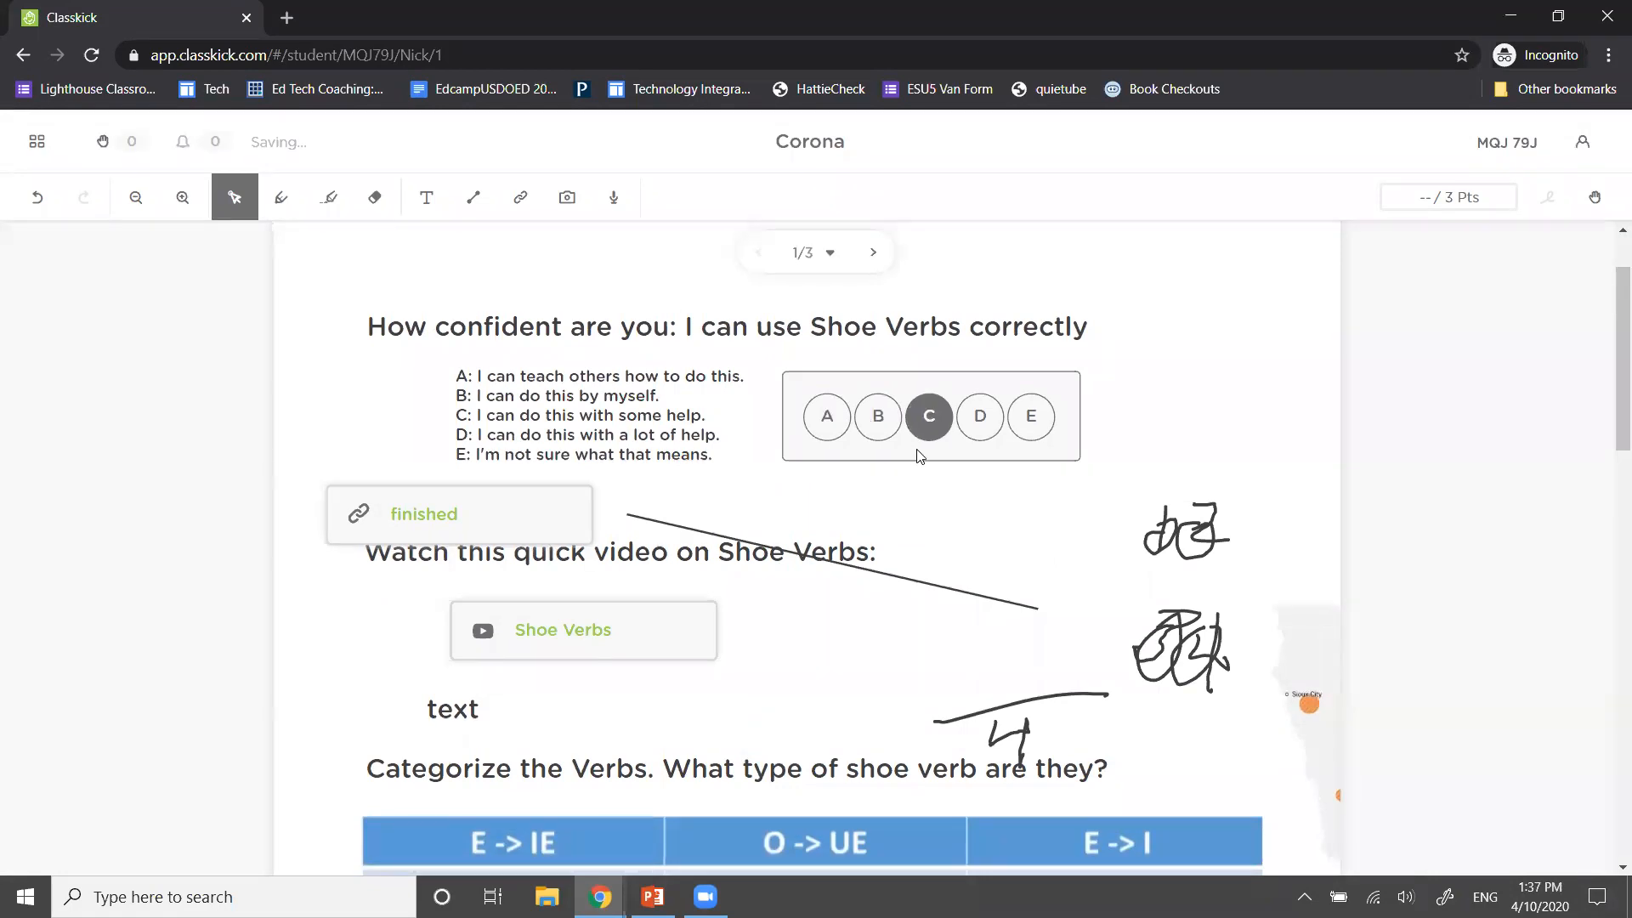
Categorize the verbs by placing Querer under E -> IE, Poder under O -> UE and Decir under E -> I
{"action": "scroll", "coordinate": [911, 460], "scroll_direction": "down", "scroll_amount": 4}
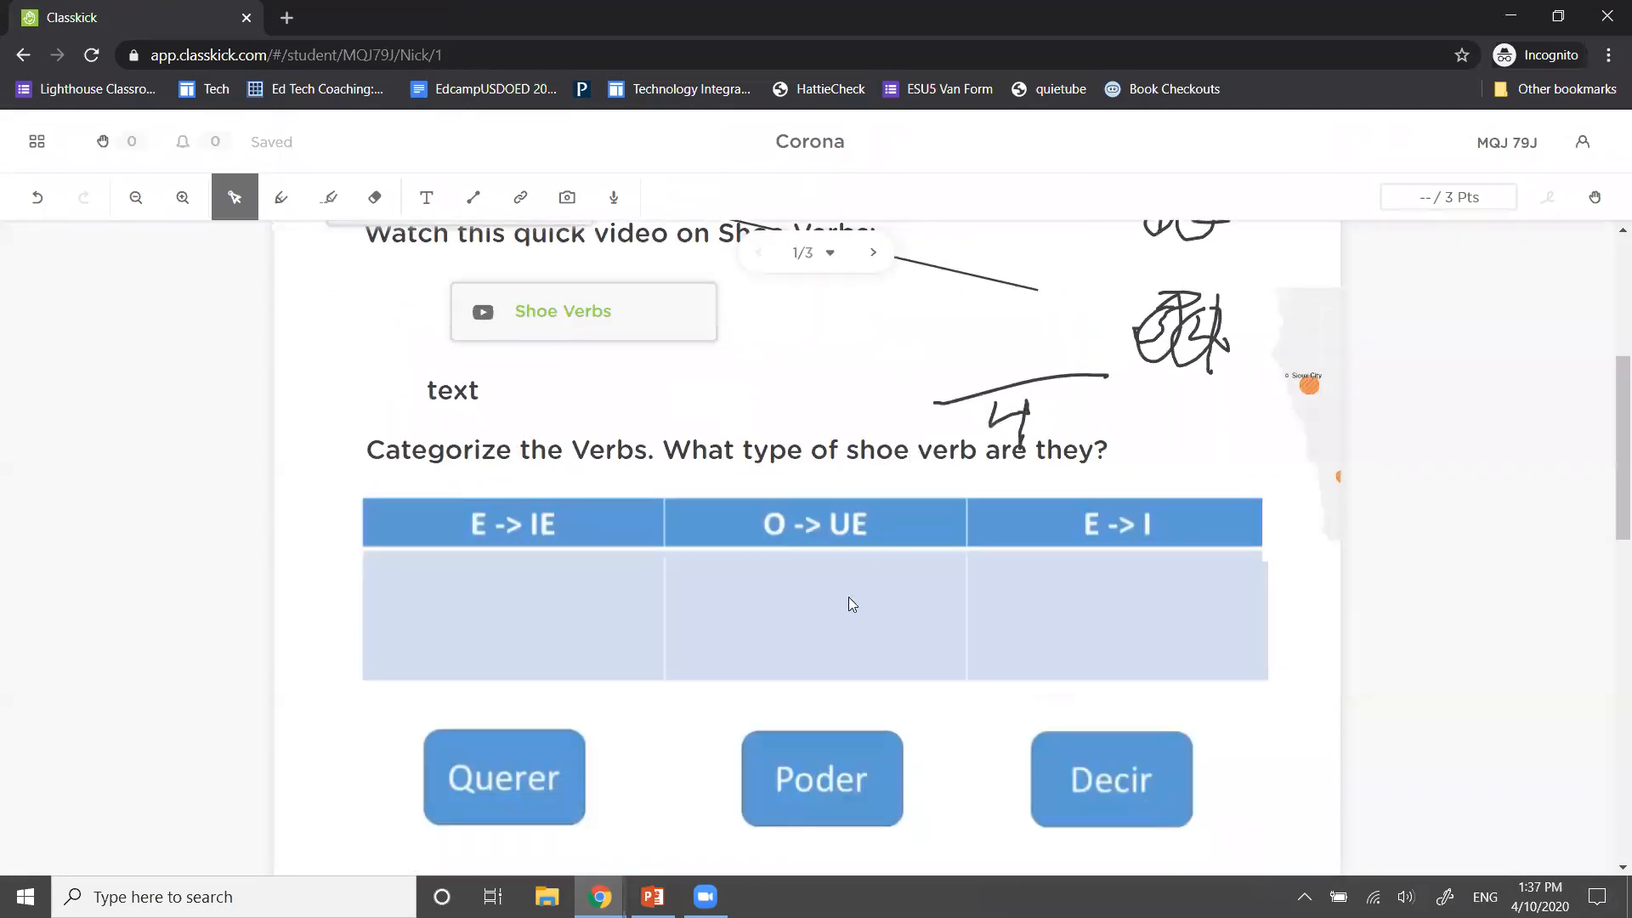
{"action": "left_click_drag", "start_coordinate": [516, 746], "coordinate": [522, 585]}
{"action": "left_click_drag", "start_coordinate": [795, 736], "coordinate": [788, 586]}
{"action": "left_click_drag", "start_coordinate": [1082, 754], "coordinate": [1106, 621]}
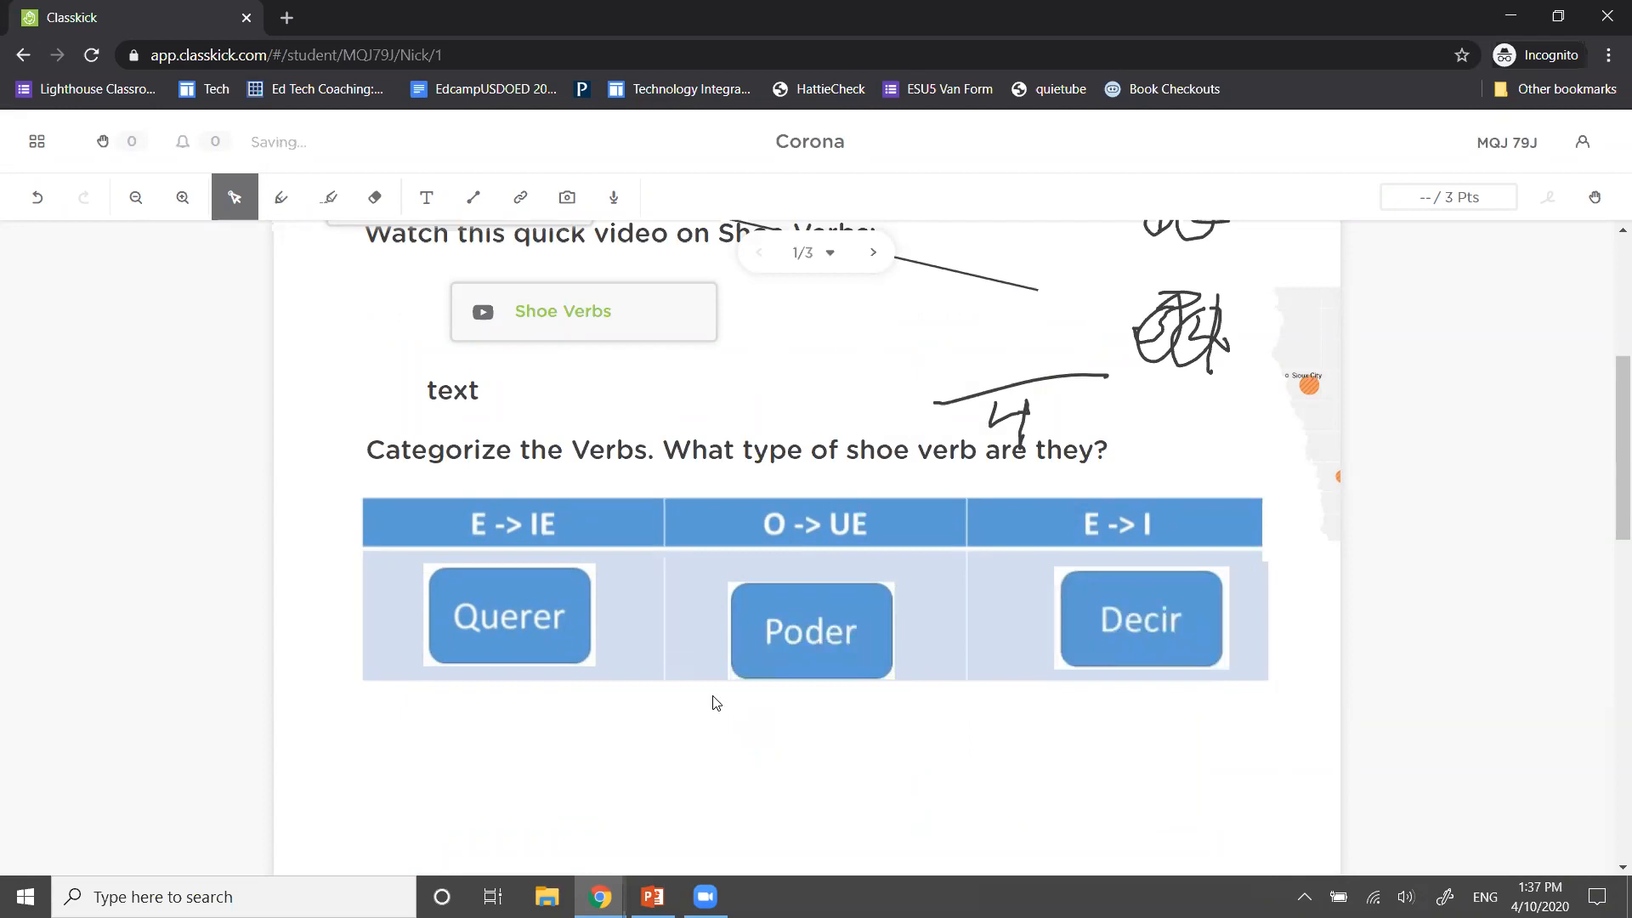
Go to slide 2 and fill in the blank below the Poder picture with "puede"
{"action": "left_click", "coordinate": [873, 253]}
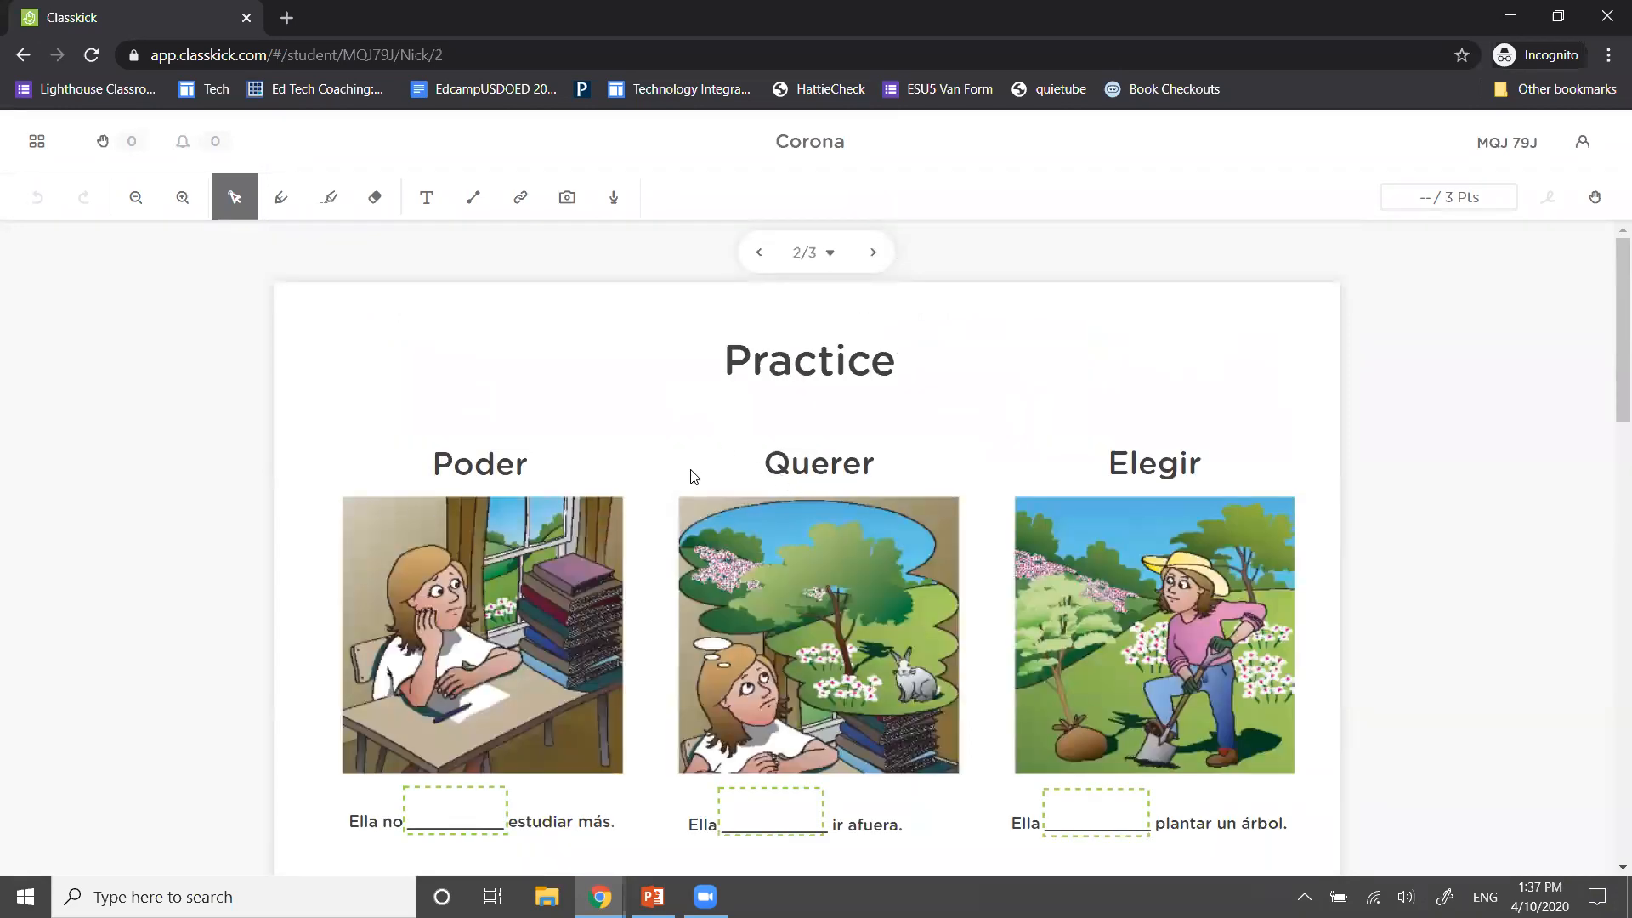
{"action": "scroll", "coordinate": [586, 575], "scroll_direction": "down", "scroll_amount": 3}
{"action": "left_click", "coordinate": [444, 598]}
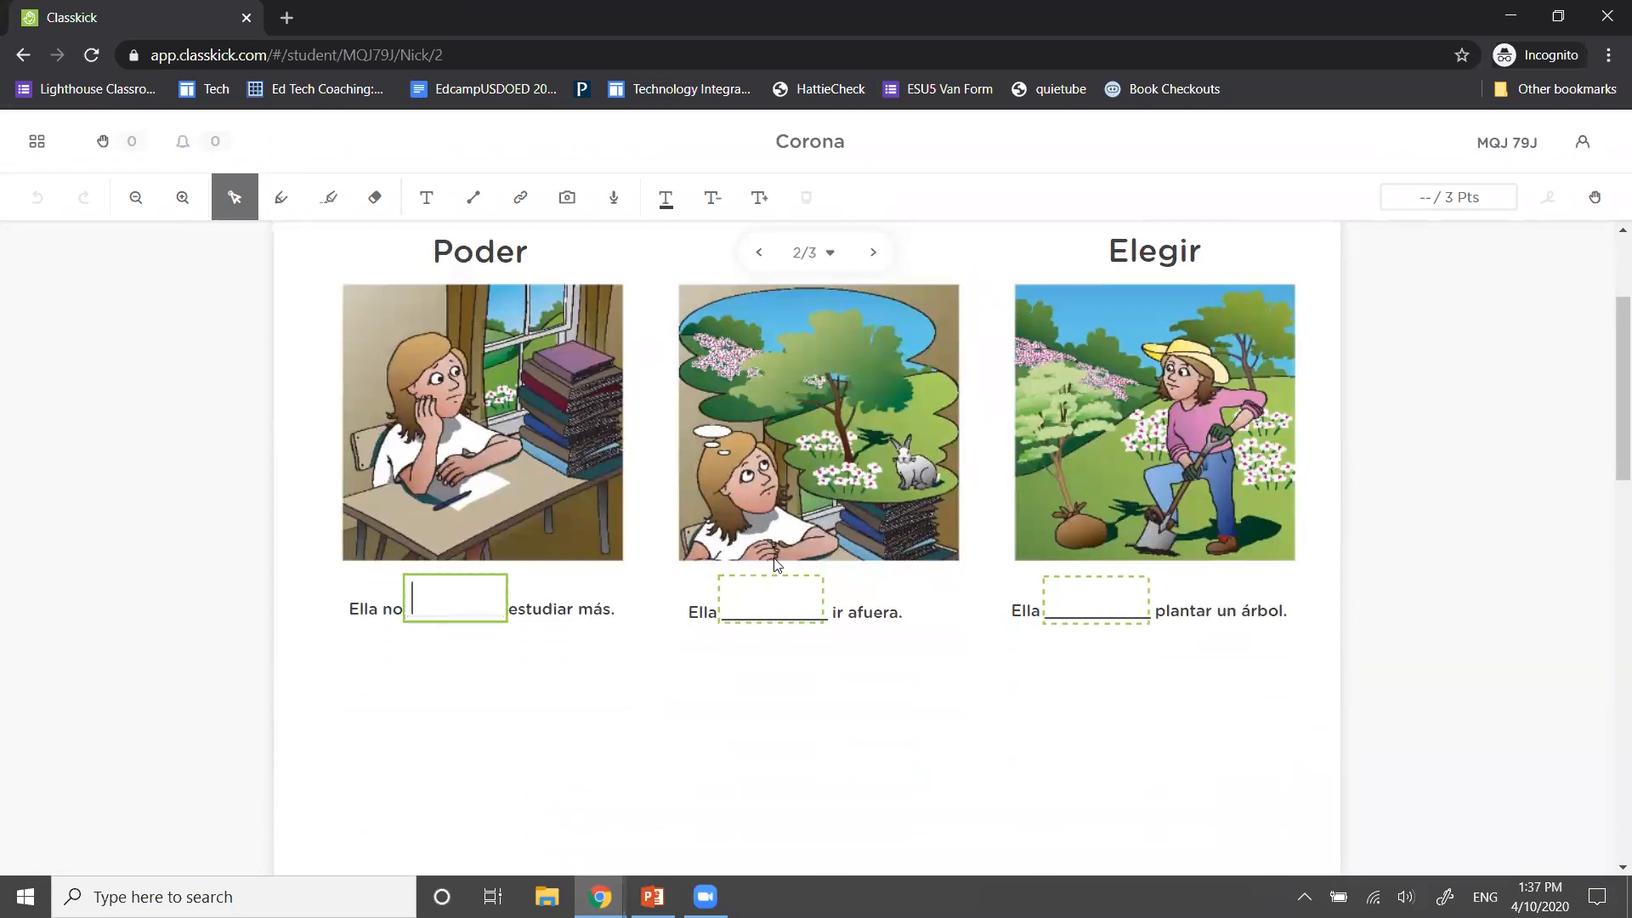
{"action": "scroll", "coordinate": [776, 565], "scroll_direction": "up", "scroll_amount": 1}
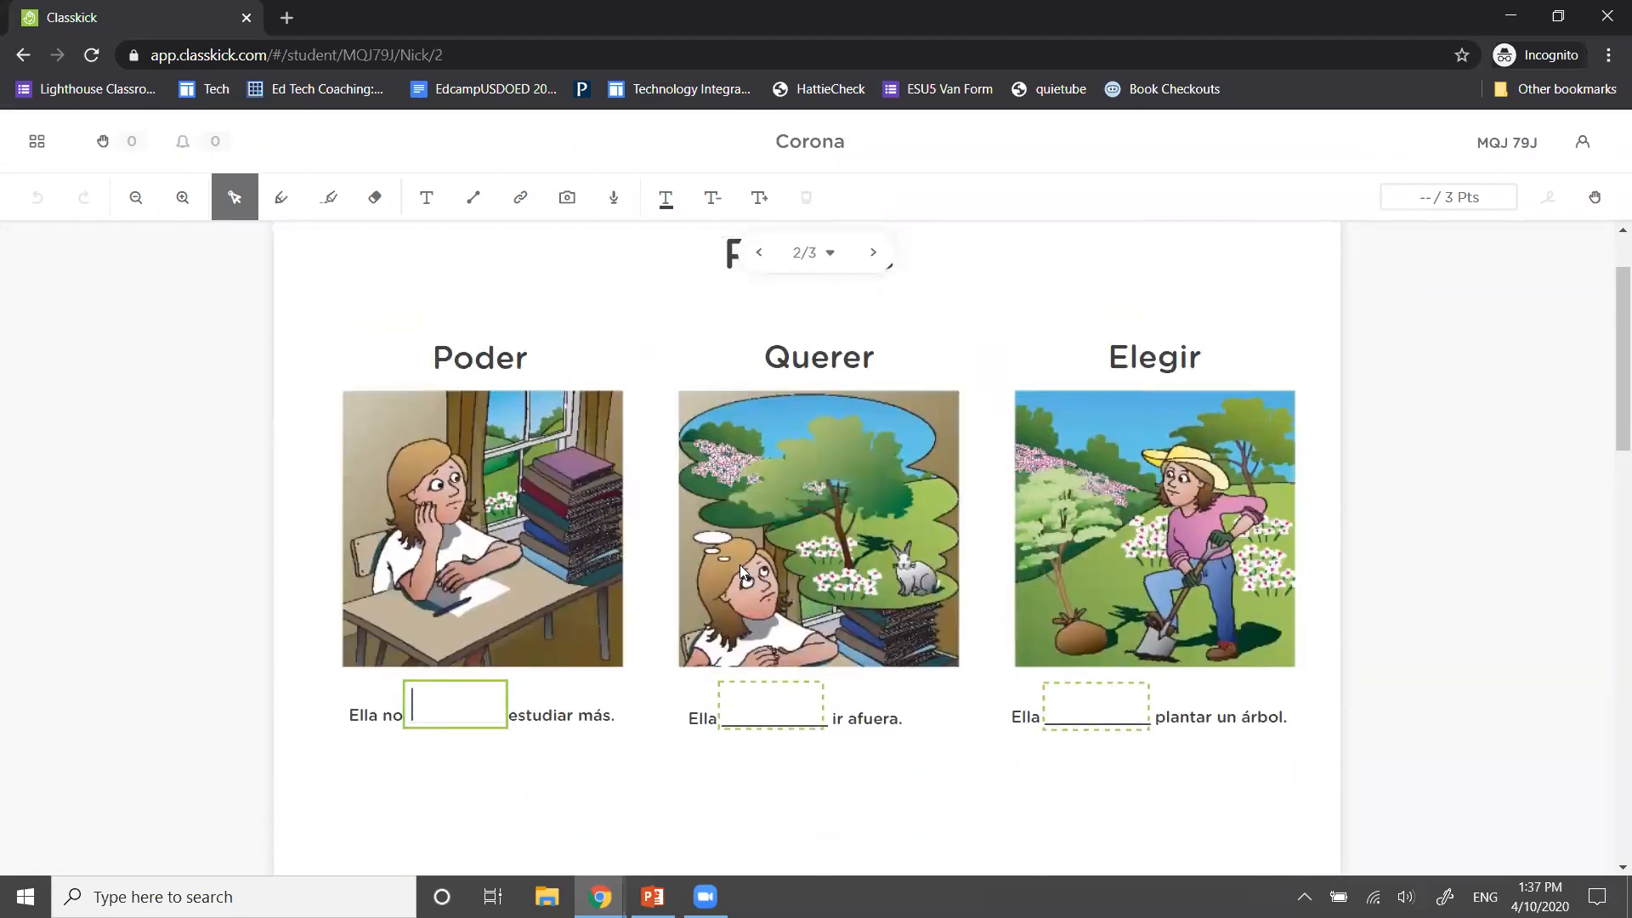
{"action": "scroll", "coordinate": [755, 399], "scroll_direction": "up", "scroll_amount": 1}
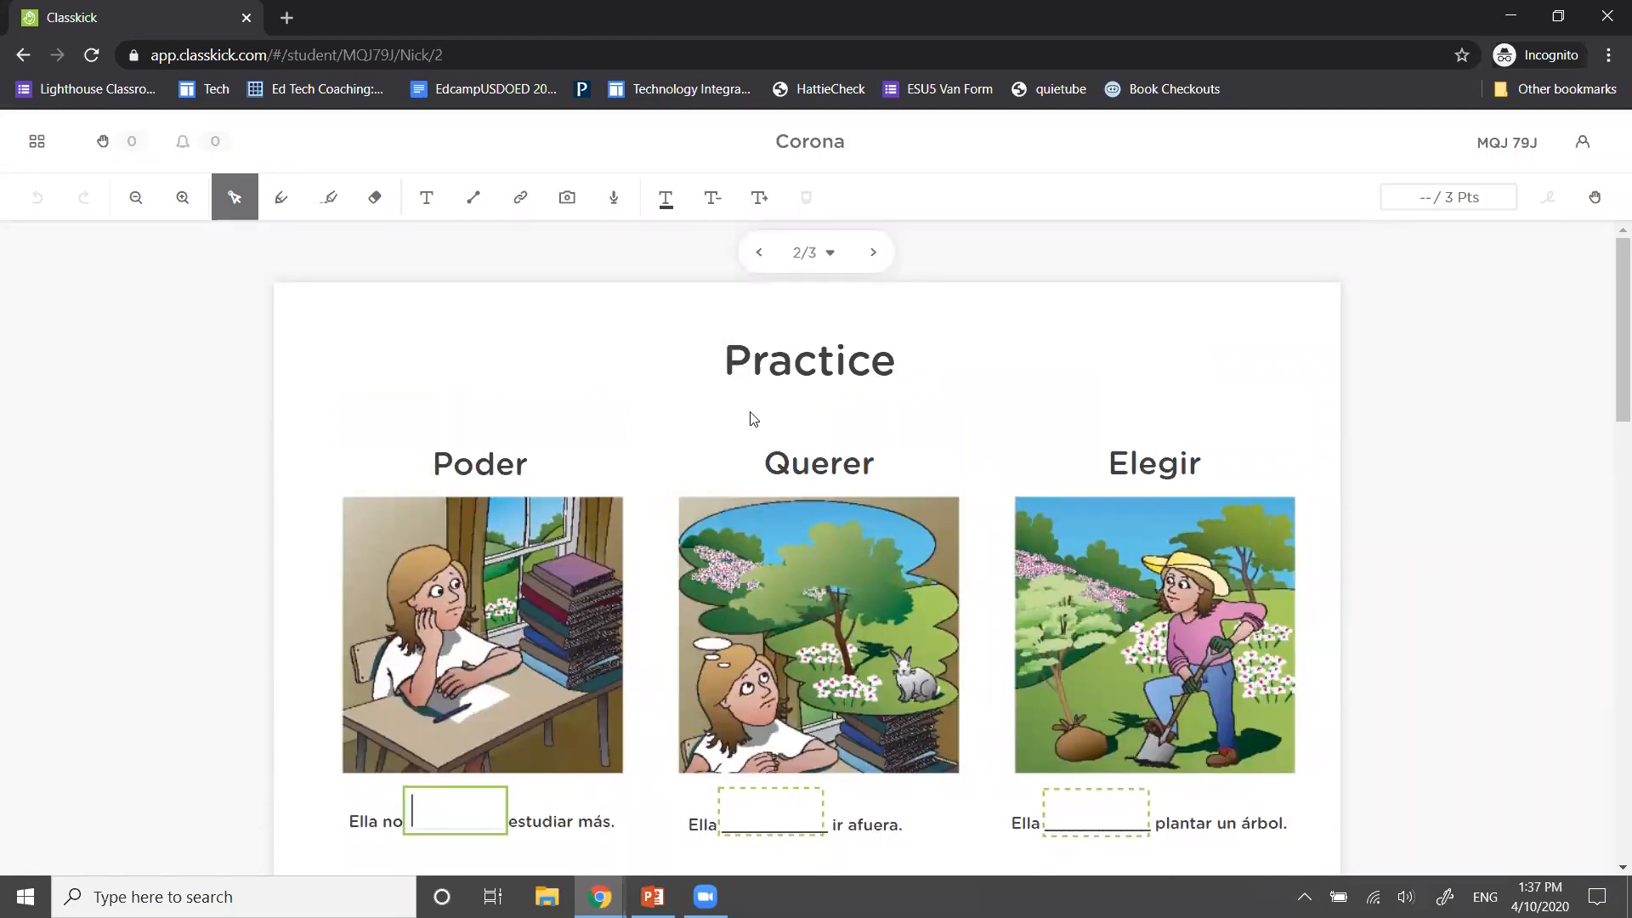
{"action": "scroll", "coordinate": [670, 442], "scroll_direction": "down", "scroll_amount": 1}
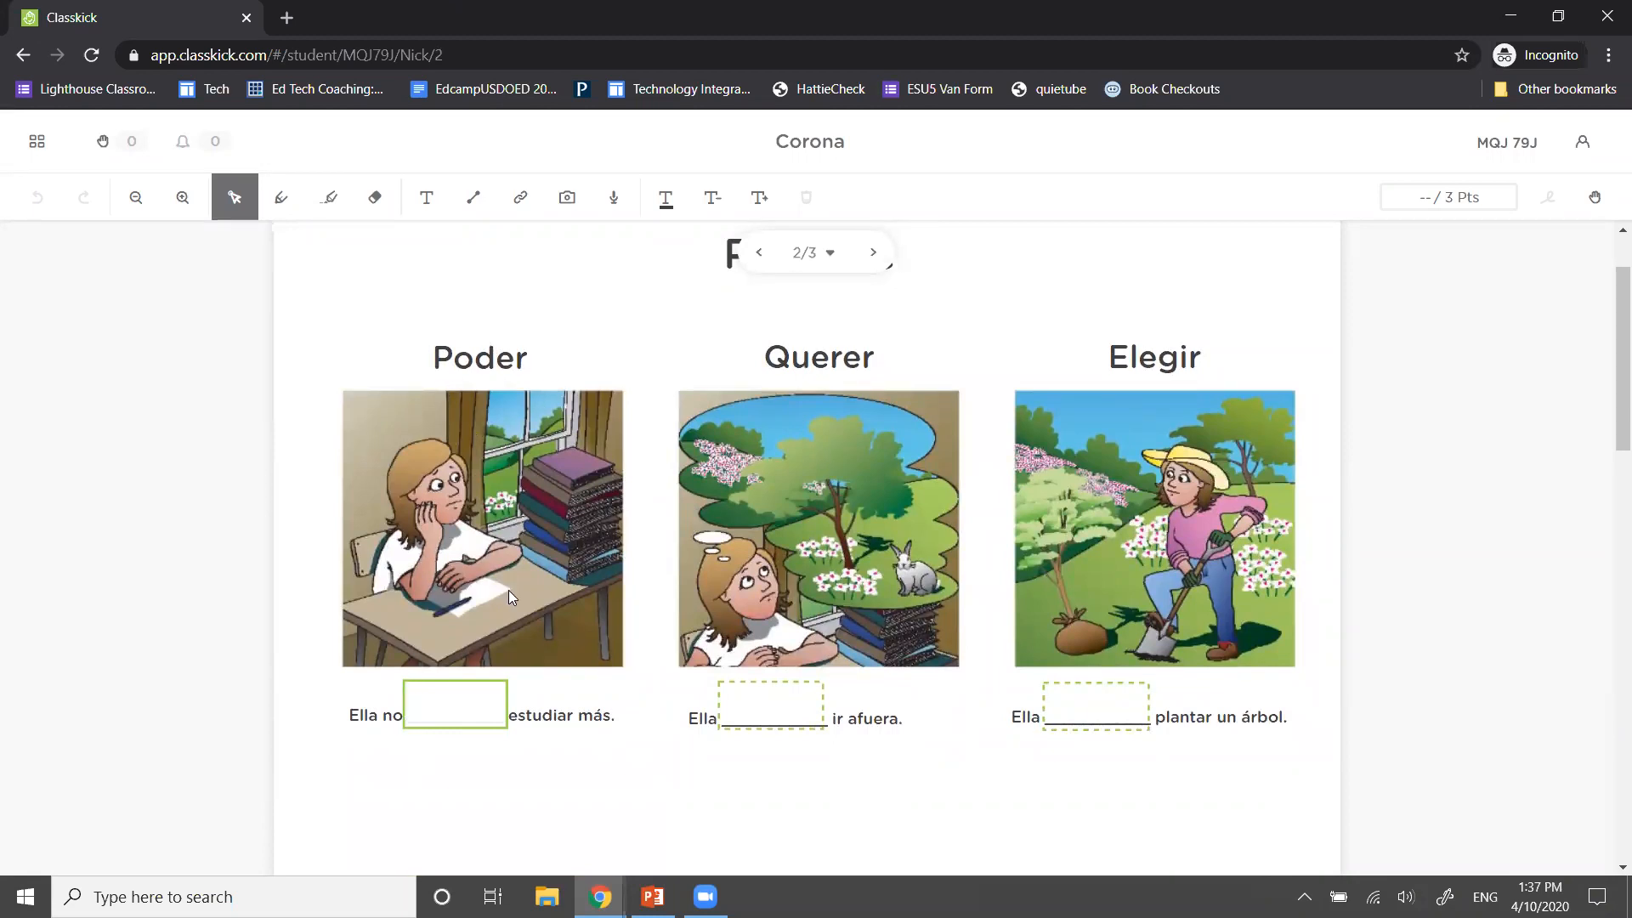
{"action": "type", "text": "puede"}
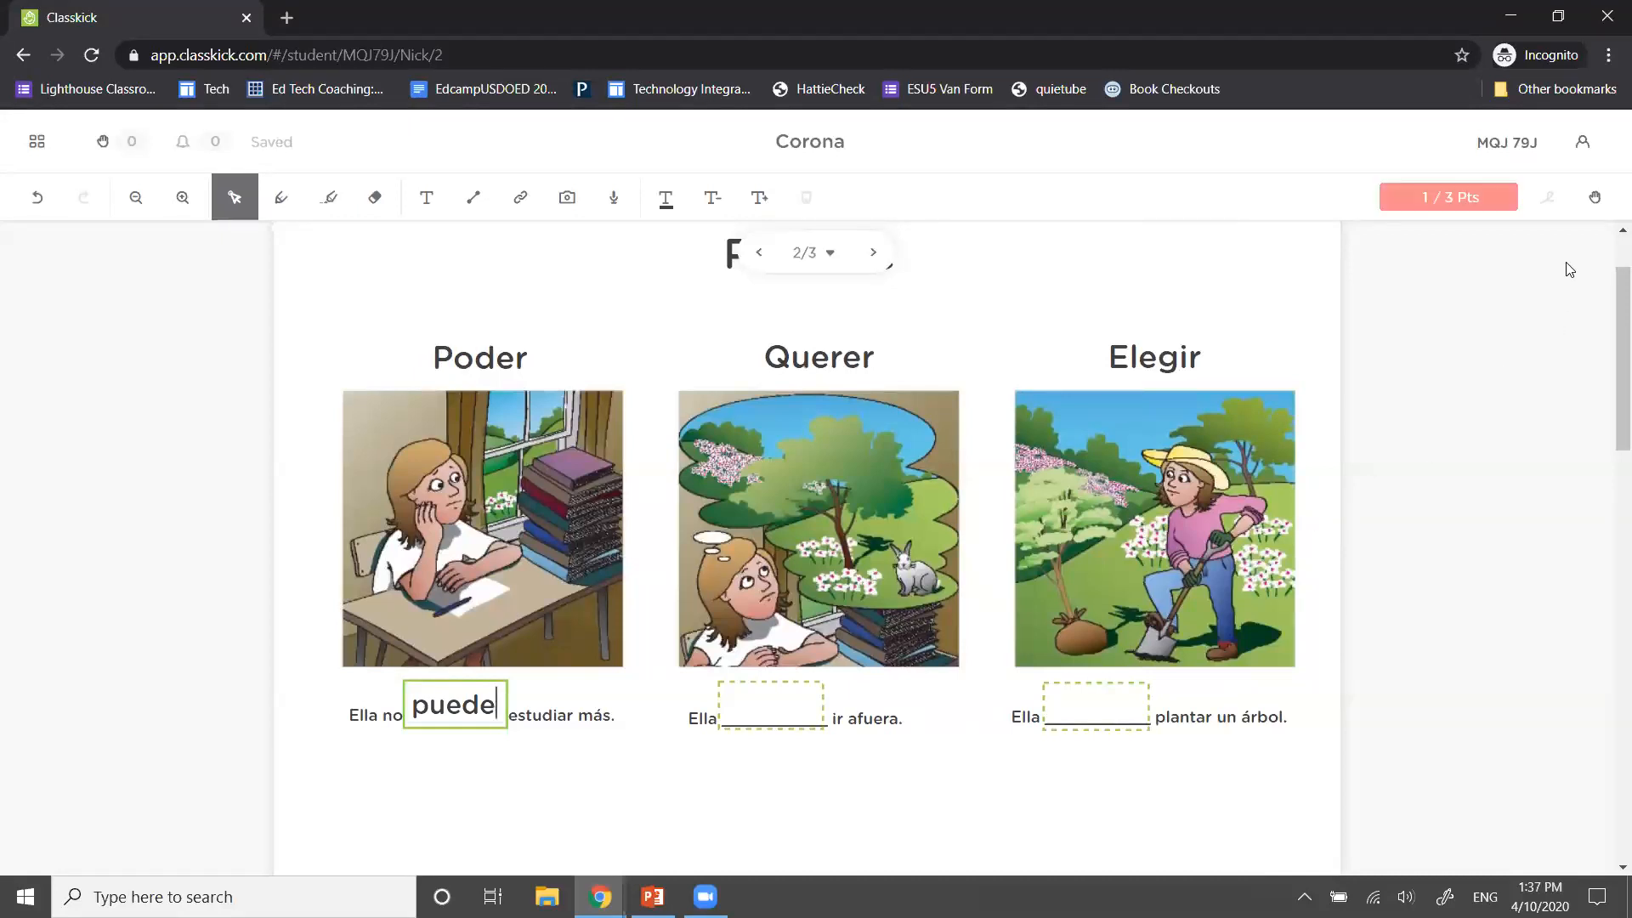
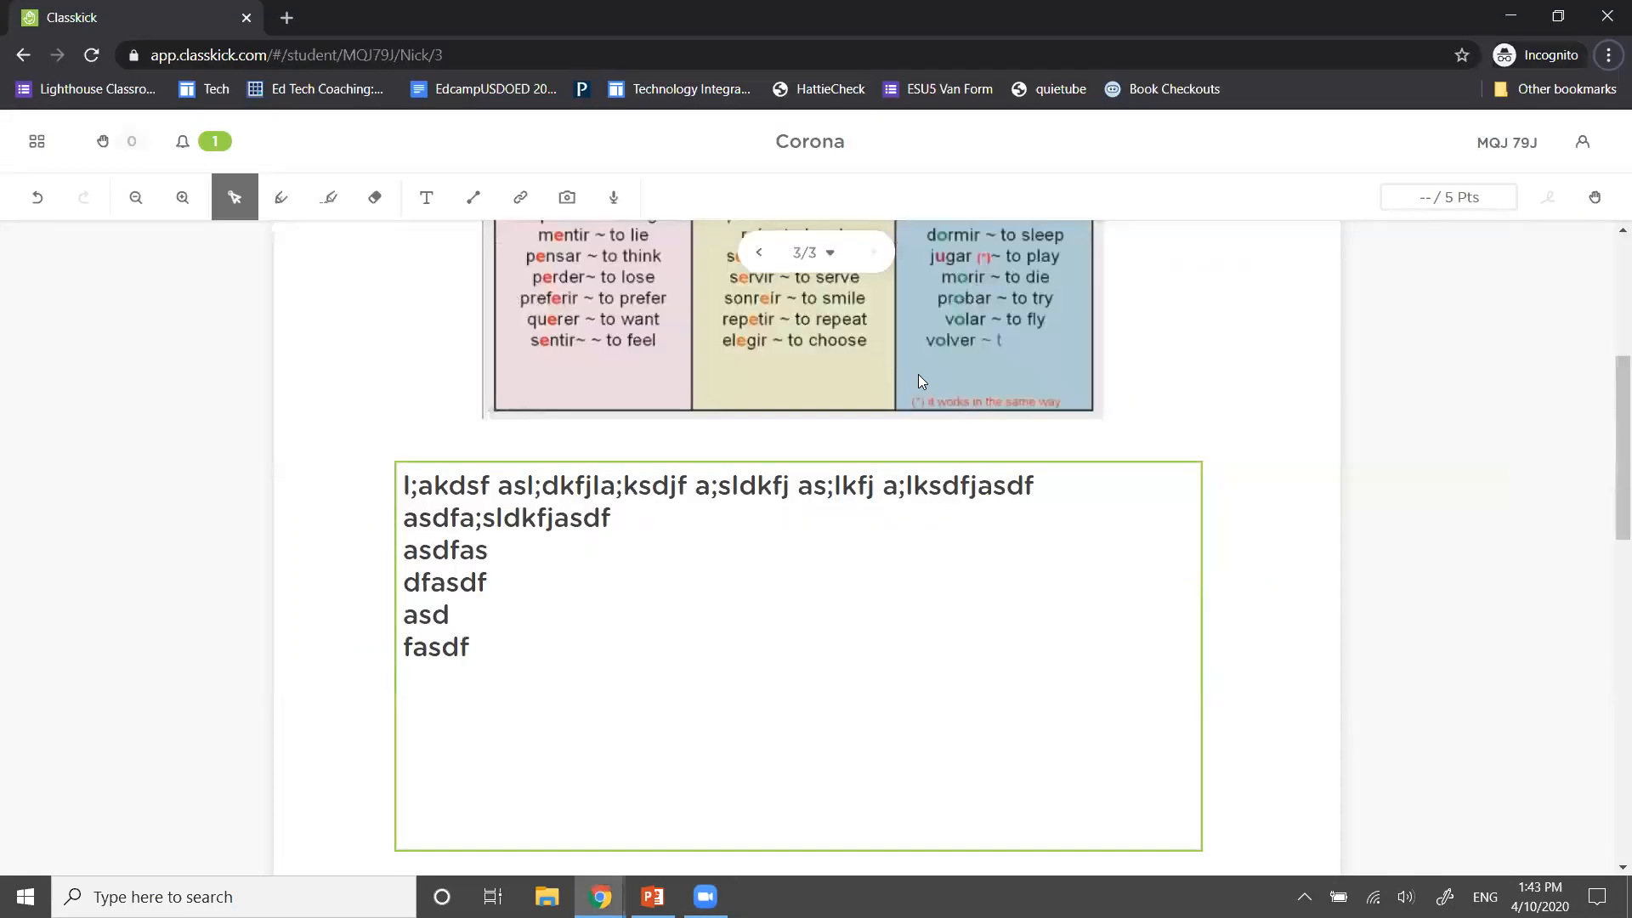
Switch to the teacher's Classkick window, leave the student's work for the assignments list and view the rosters before returning to the assignments
{"action": "scroll", "coordinate": [604, 578], "scroll_direction": "up", "scroll_amount": 3}
{"action": "scroll", "coordinate": [602, 587], "scroll_direction": "down", "scroll_amount": 1}
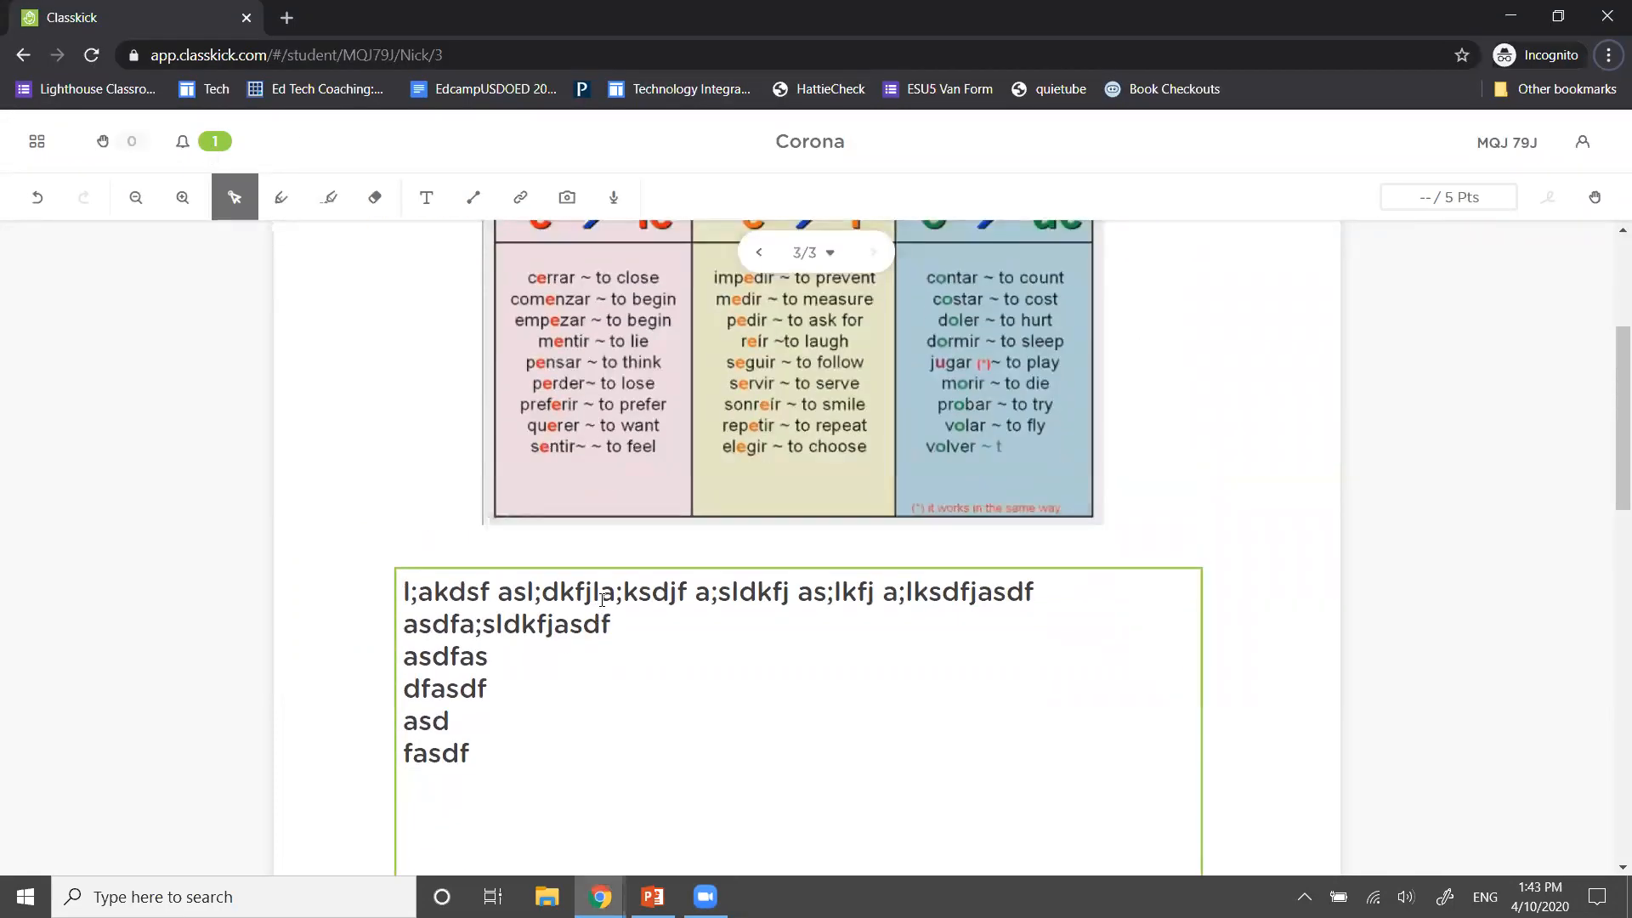
{"action": "key", "text": "alt+Tab"}
{"action": "key", "text": "alt+Tab"}
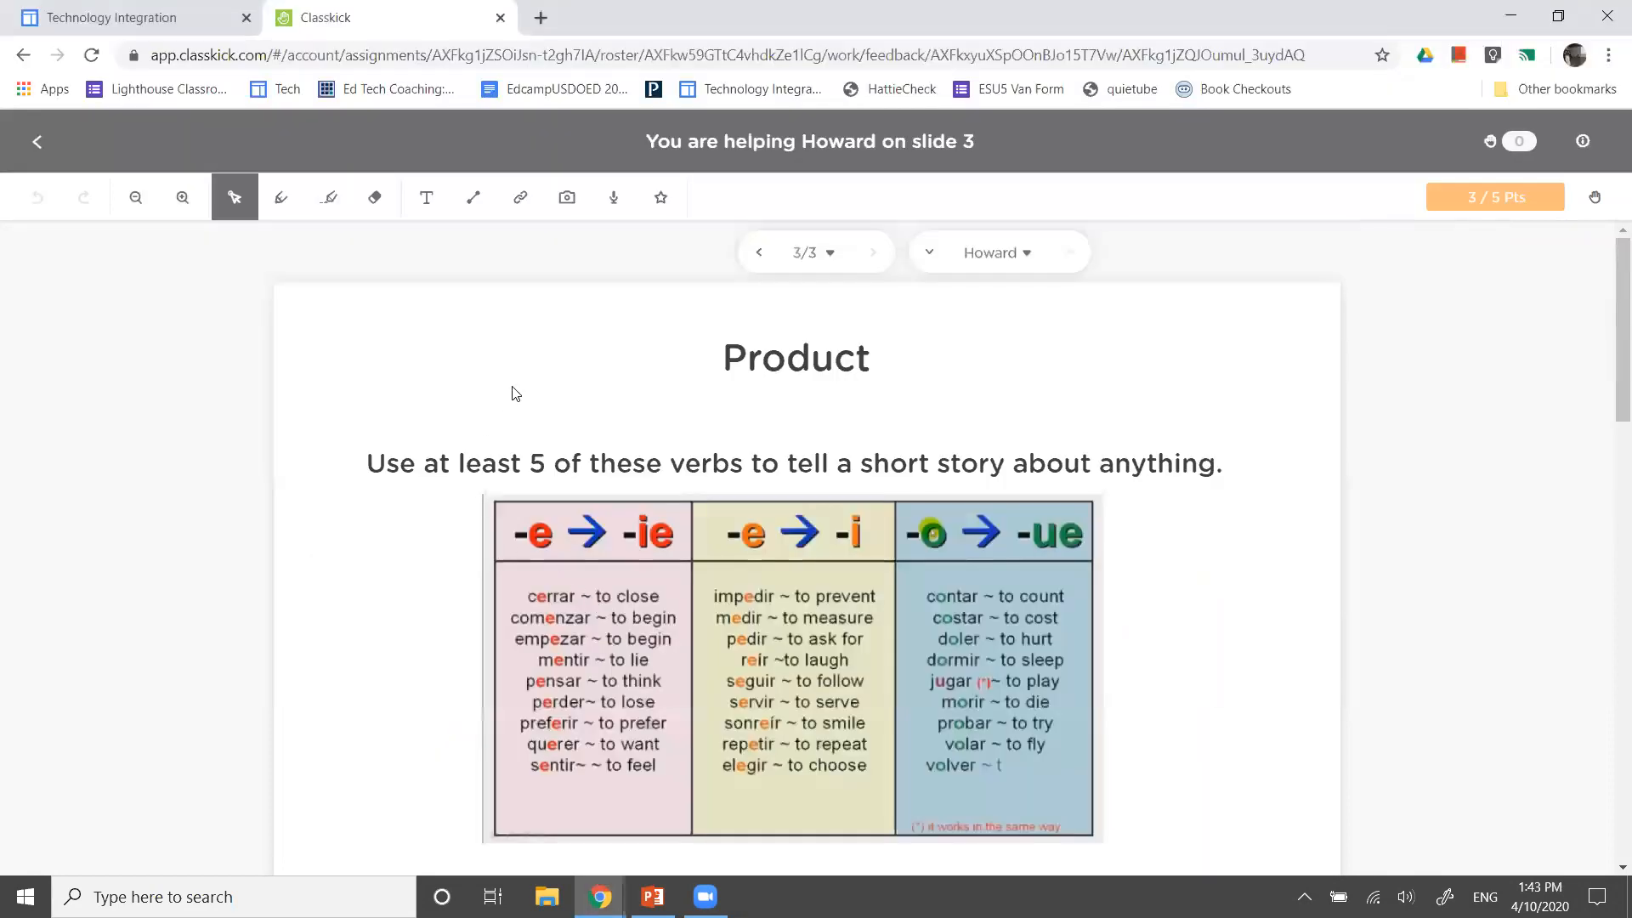
{"action": "left_click", "coordinate": [38, 143]}
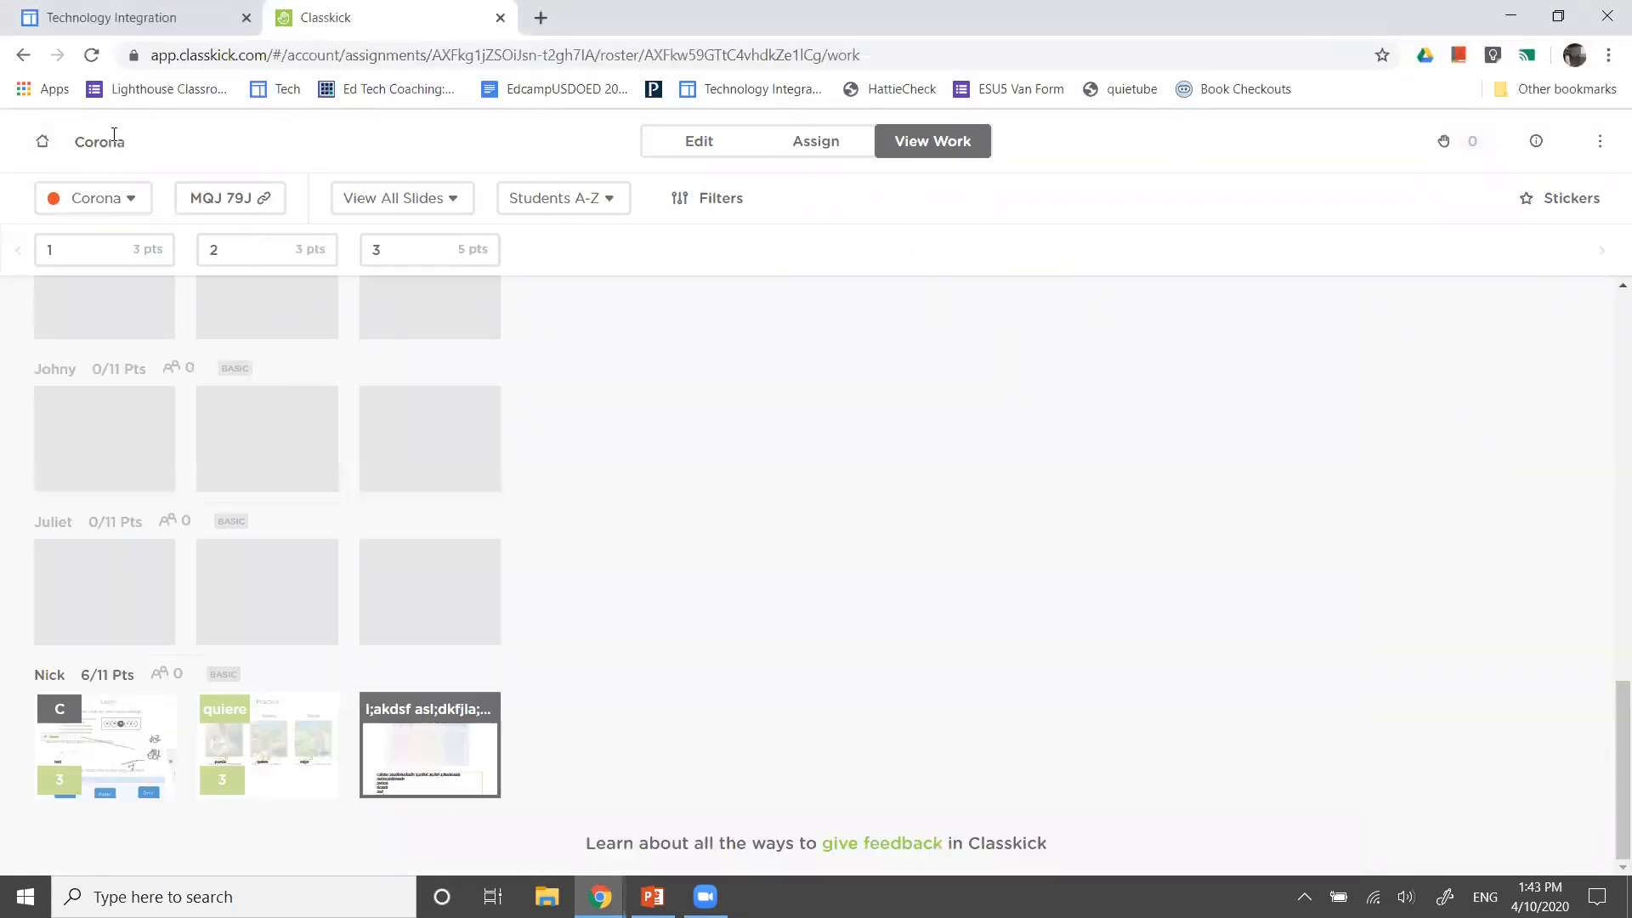
{"action": "left_click", "coordinate": [41, 146]}
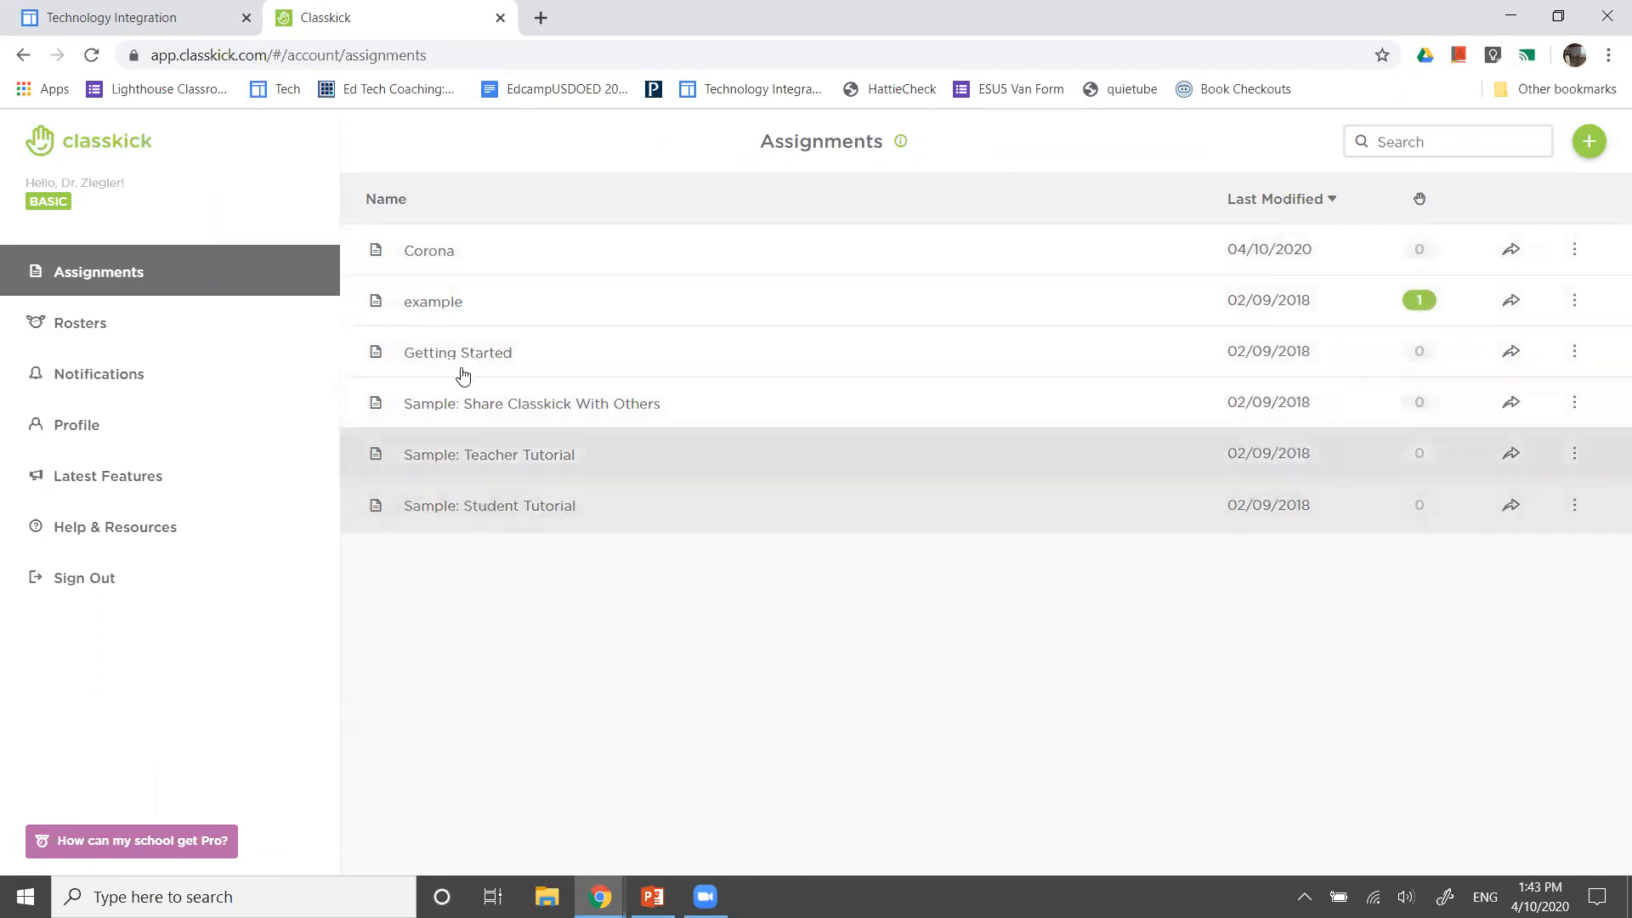
{"action": "left_click", "coordinate": [62, 321]}
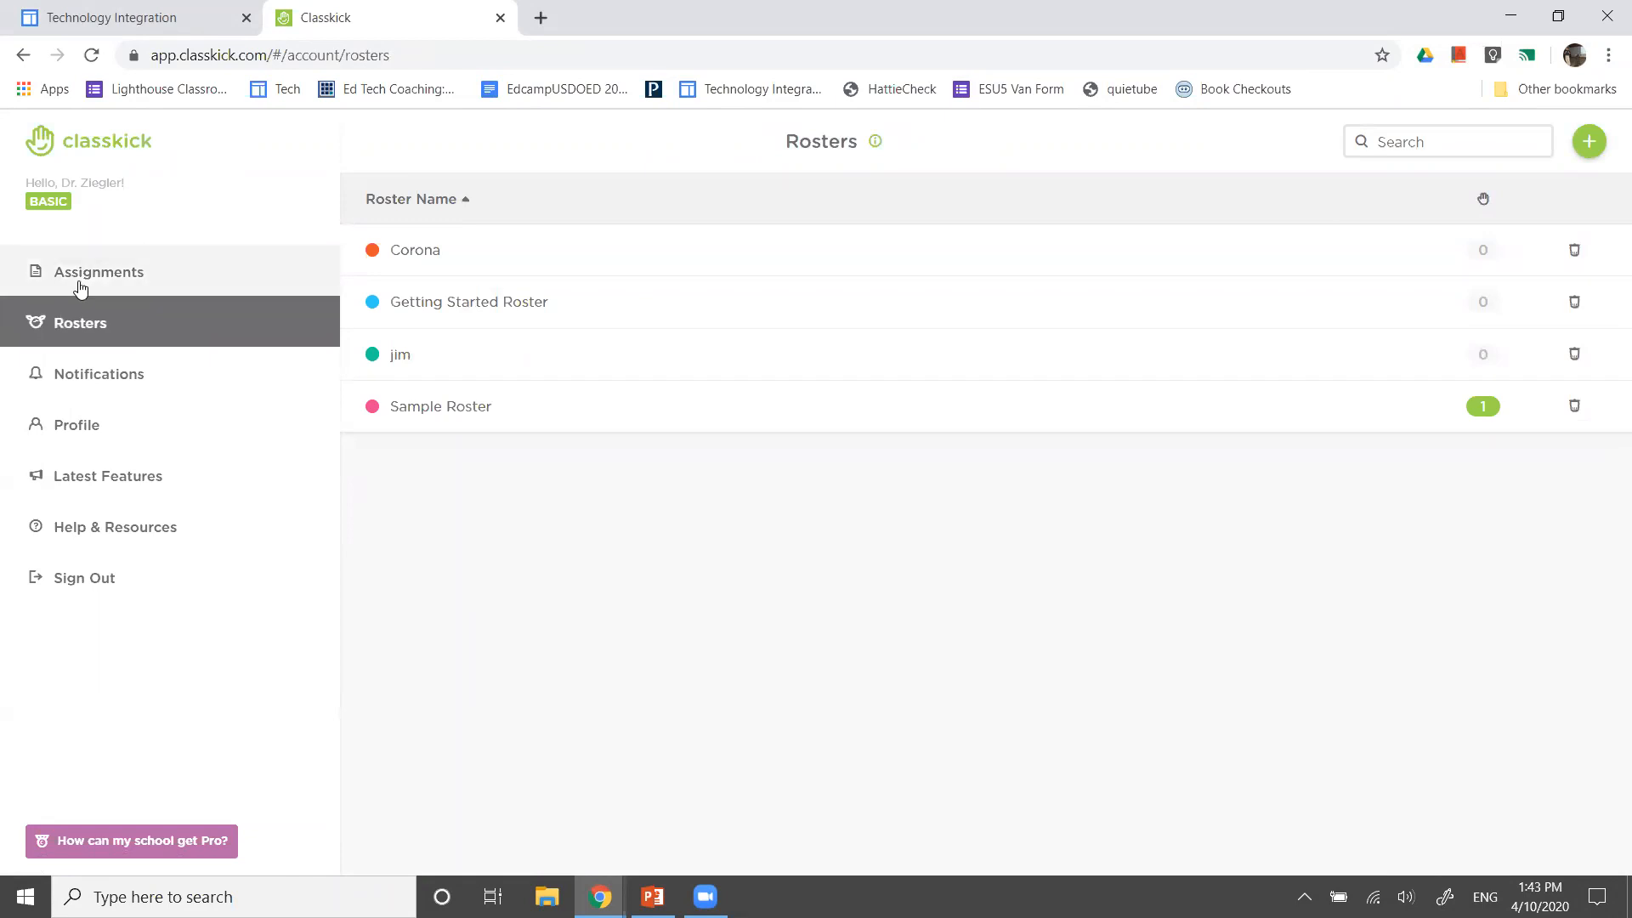
{"action": "left_click", "coordinate": [87, 281]}
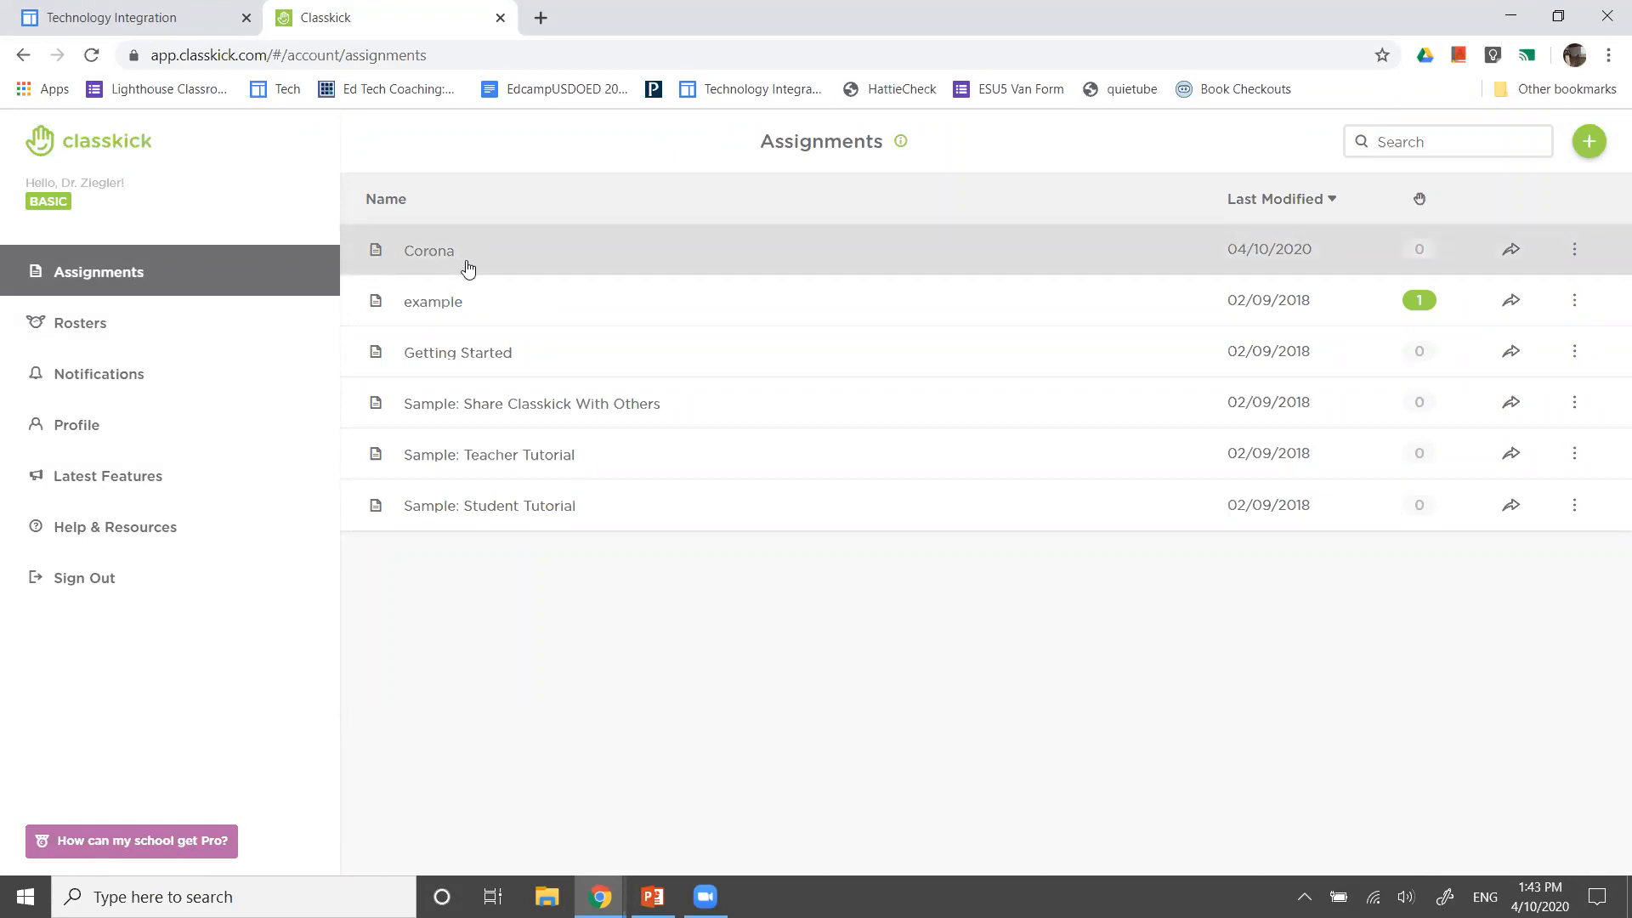
Create a new blank assignment, look at its empty first slide and return to the assignment's overview
{"action": "left_click", "coordinate": [1588, 141]}
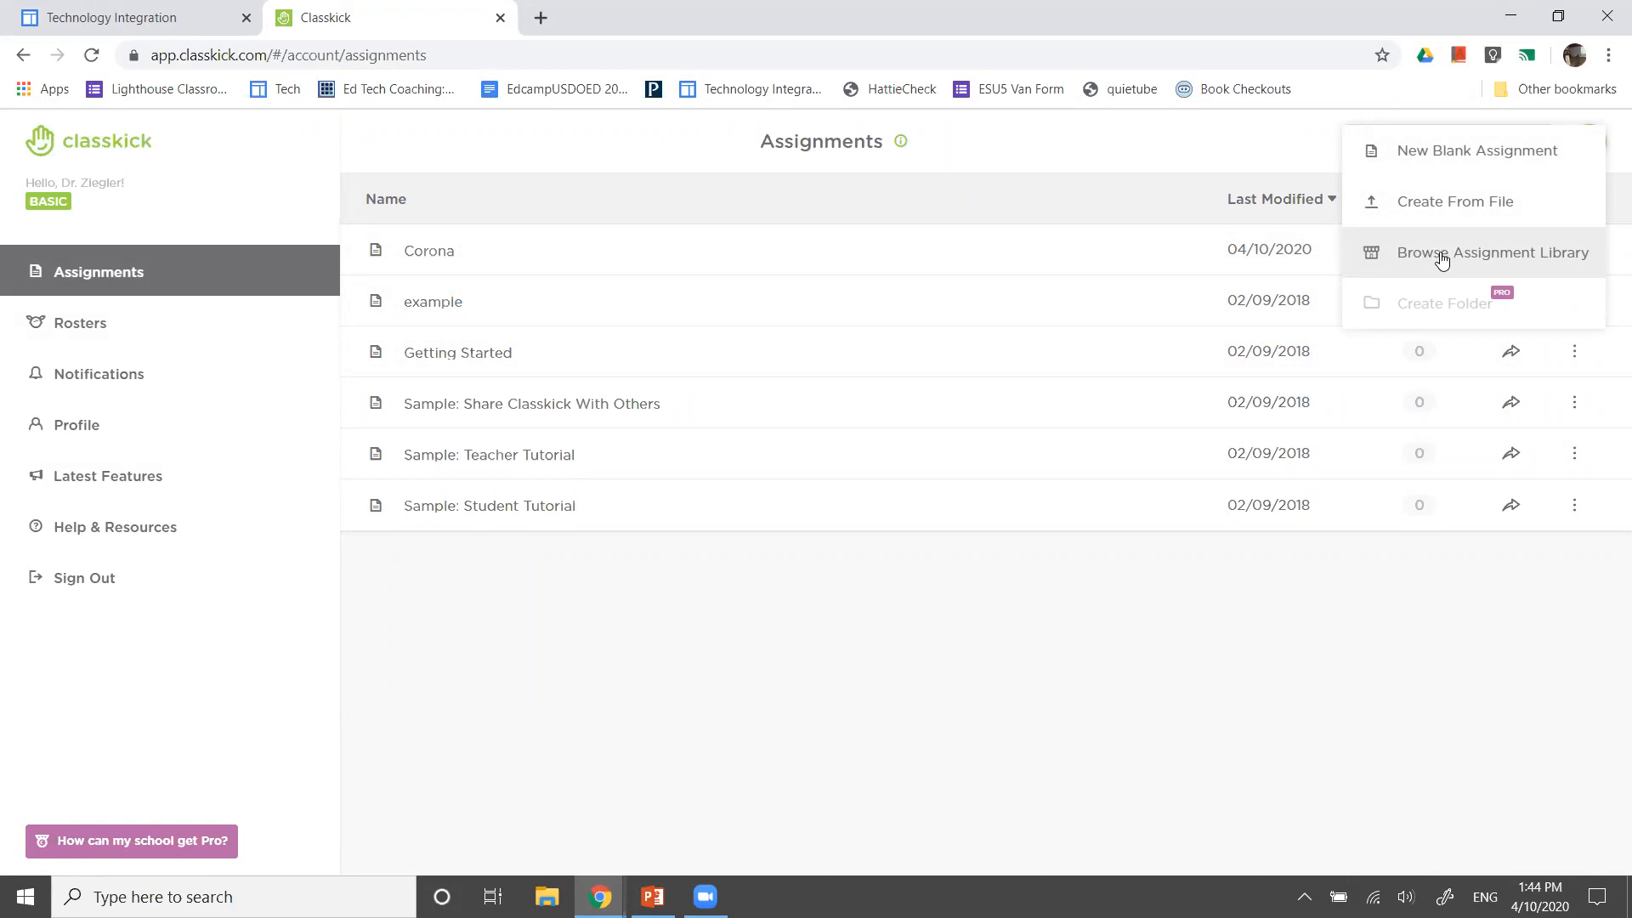
{"action": "left_click", "coordinate": [1442, 150]}
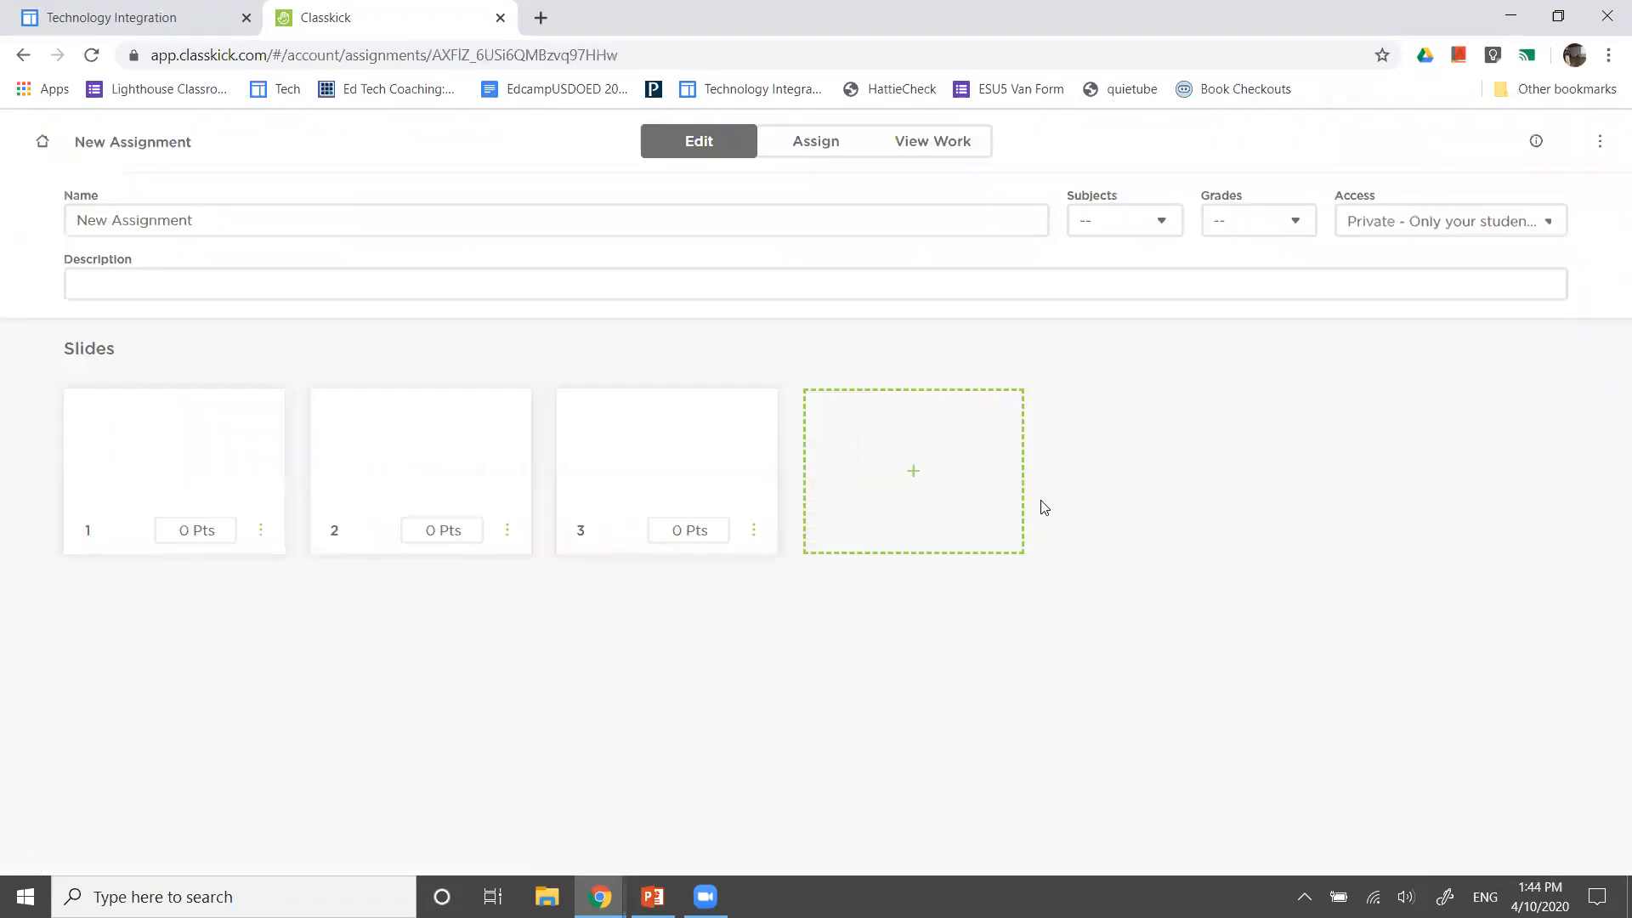
{"action": "left_click", "coordinate": [176, 432]}
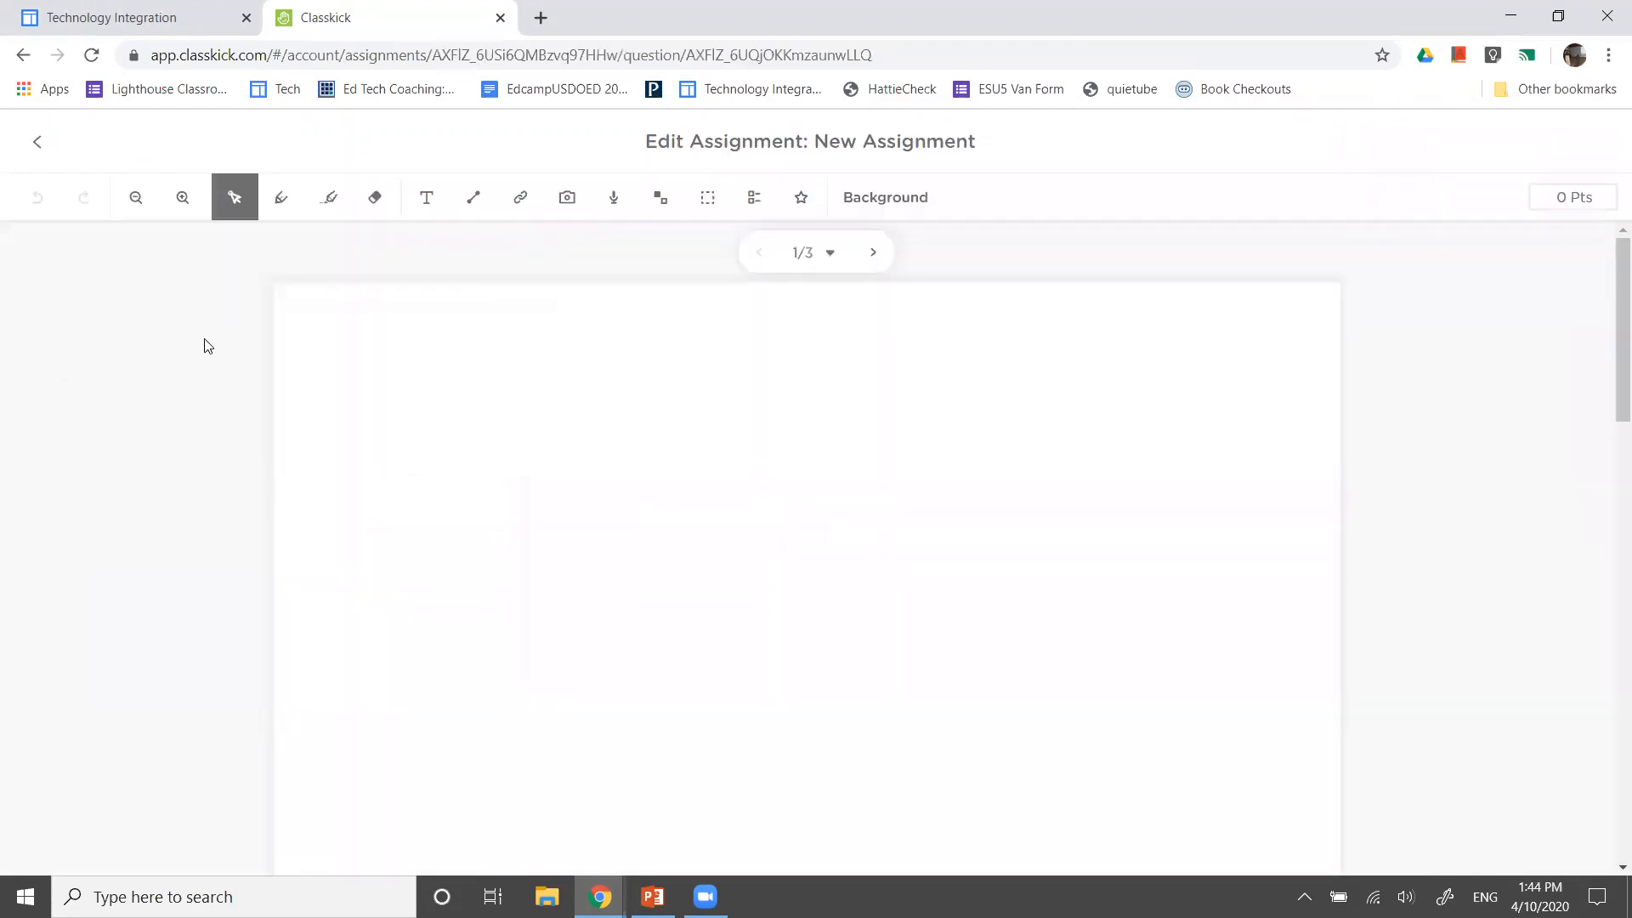
{"action": "left_click", "coordinate": [36, 142]}
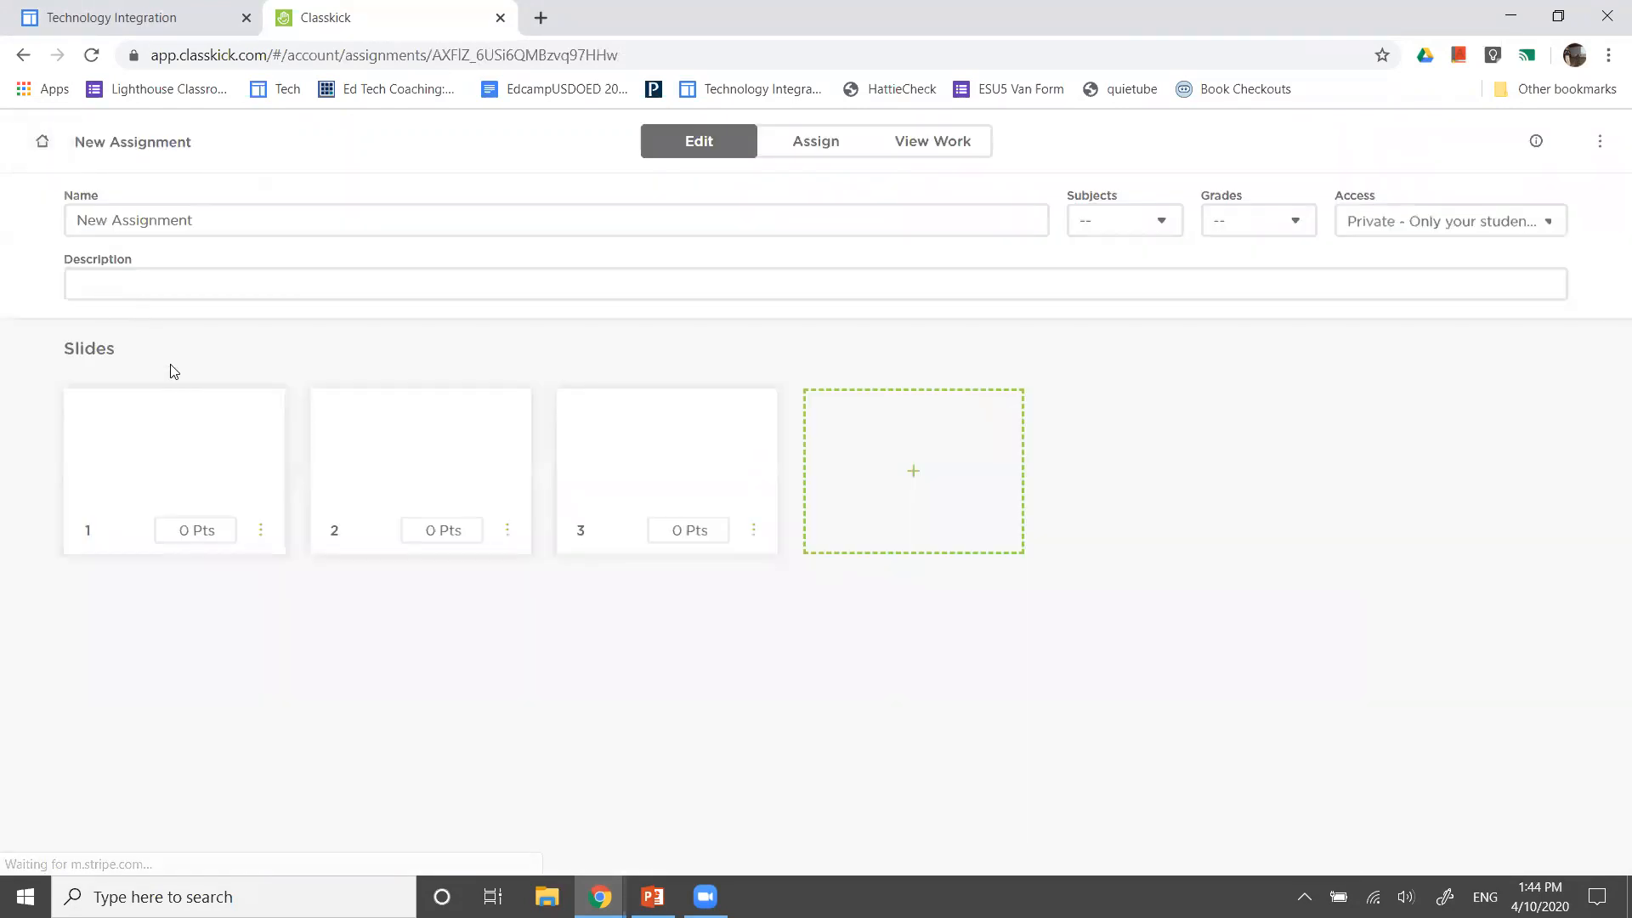
Name the new assignment "Title" and enter "Description" as its description
{"action": "left_click_drag", "start_coordinate": [196, 222], "coordinate": [56, 227]}
{"action": "type", "text": "Title"}
{"action": "key", "text": "Tab"}
{"action": "key", "text": "Tab"}
{"action": "key", "text": "Tab"}
{"action": "key", "text": "Tab"}
{"action": "type", "text": "D"}
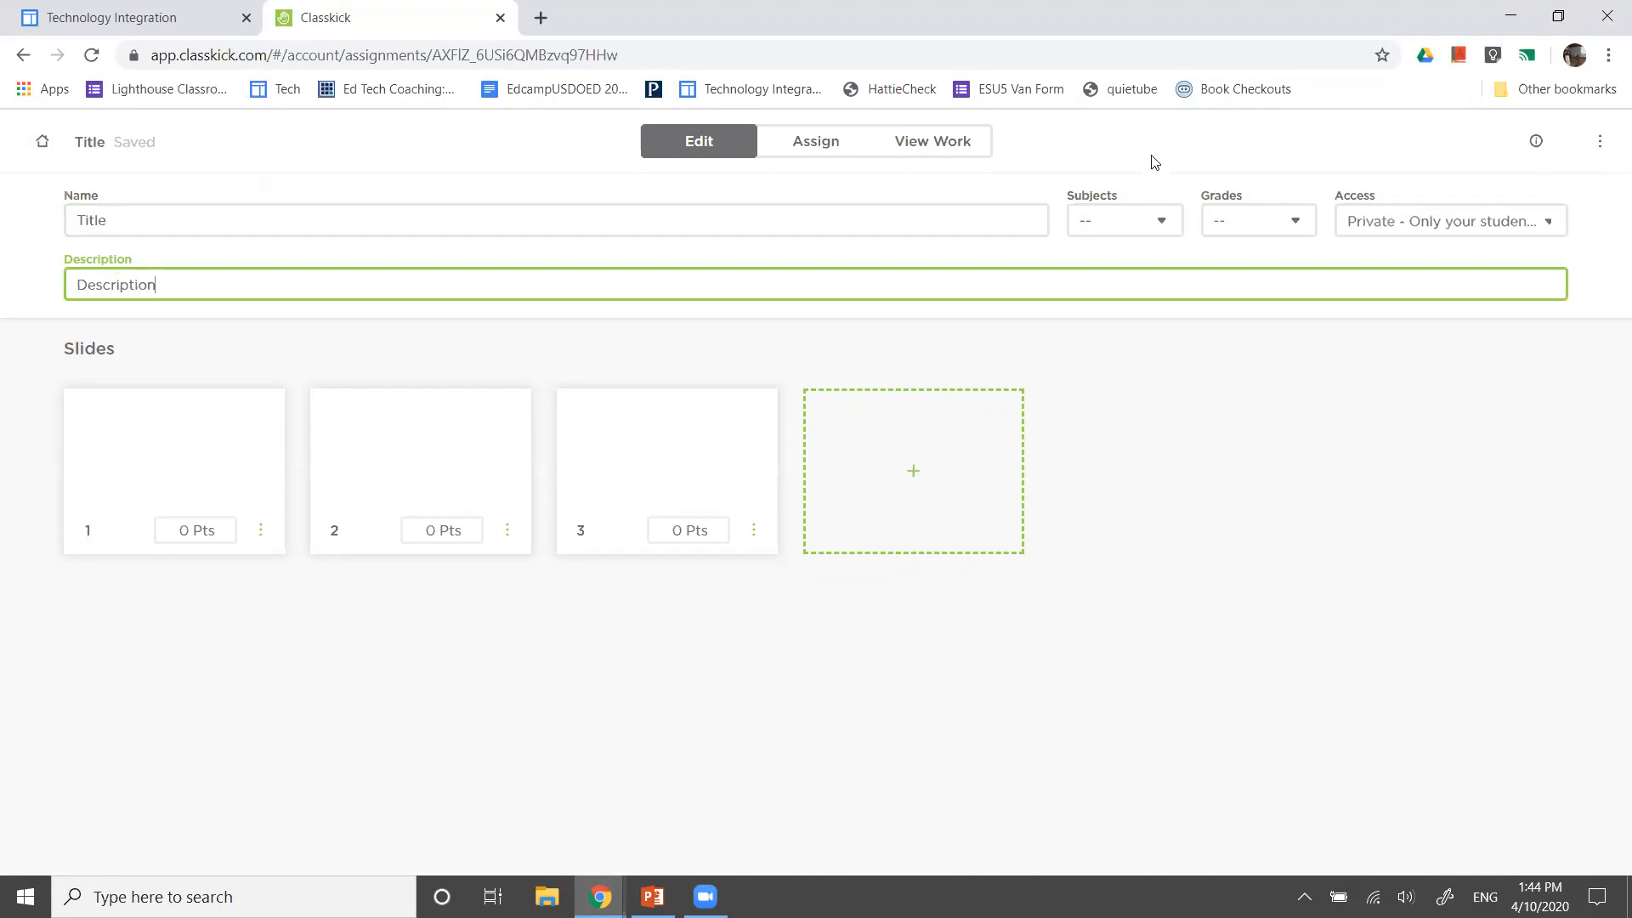
View the access options while keeping the assignment private, and set its subject to Biology and its grade to 2
{"action": "left_click", "coordinate": [1466, 228]}
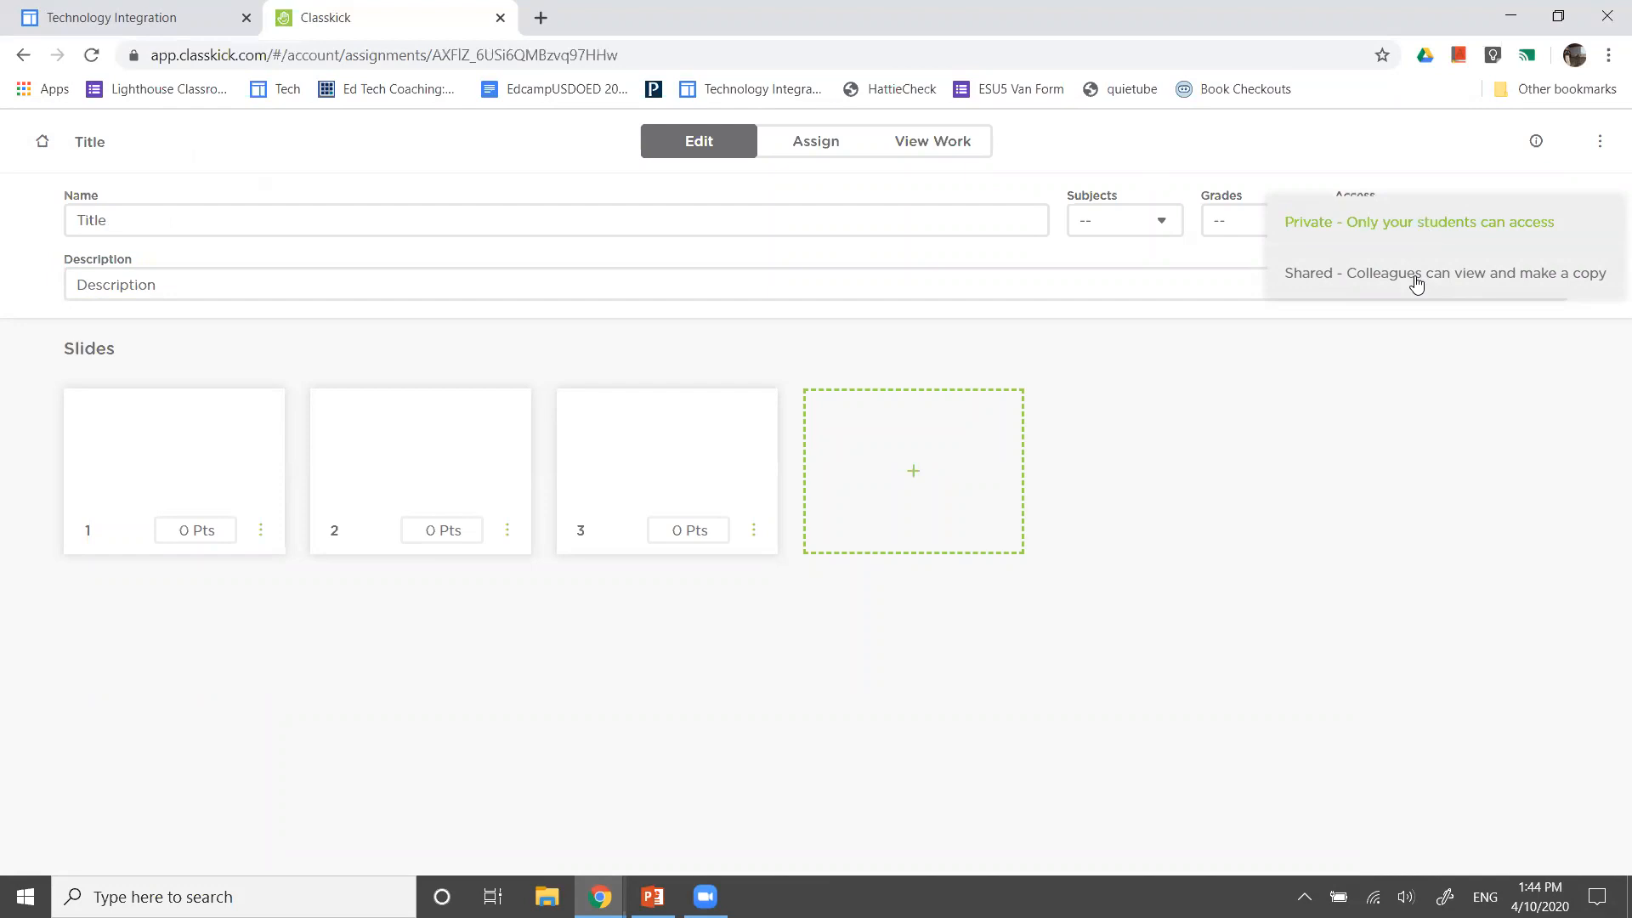
{"action": "left_click", "coordinate": [1218, 425]}
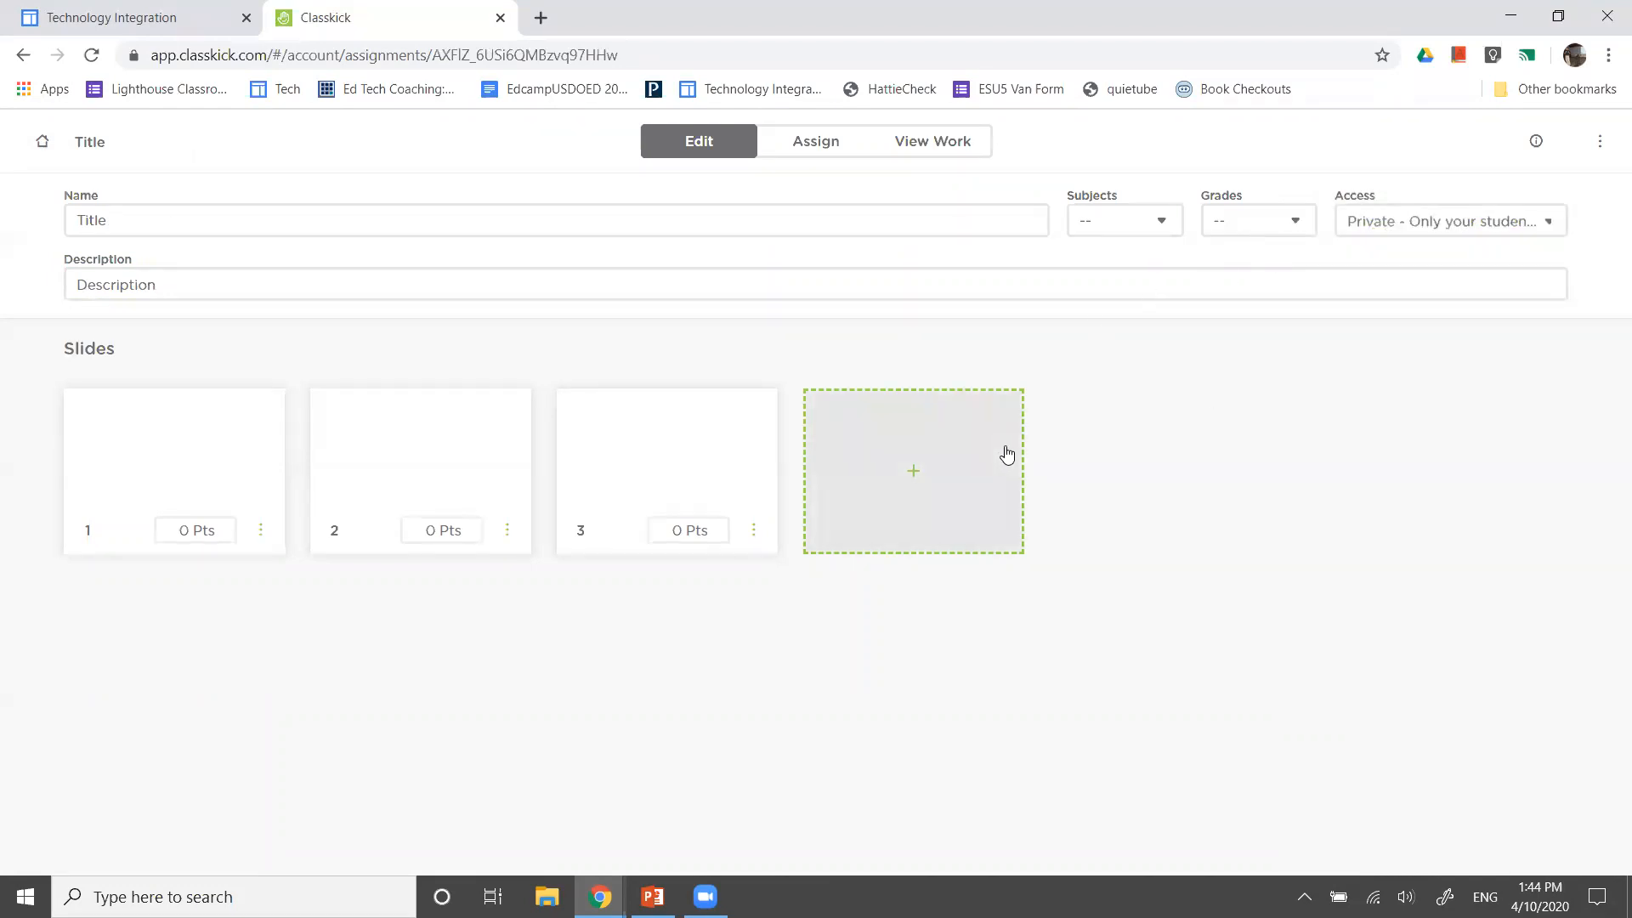
{"action": "left_click", "coordinate": [1137, 220]}
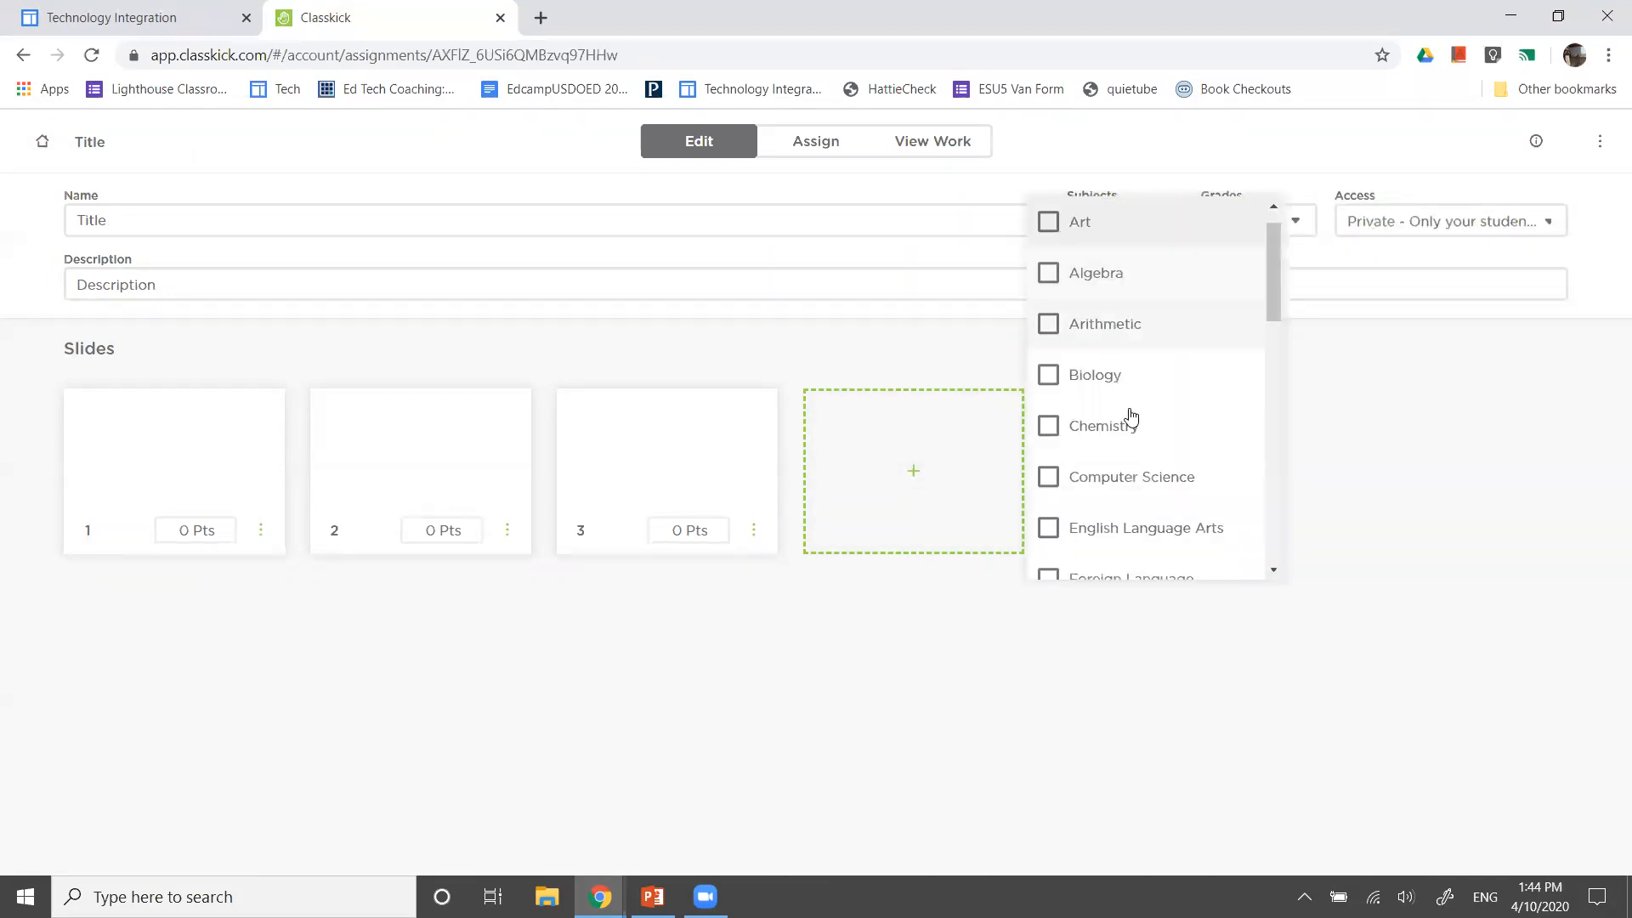
{"action": "left_click", "coordinate": [1093, 382]}
{"action": "left_click", "coordinate": [1267, 218]}
{"action": "left_click", "coordinate": [1267, 220]}
{"action": "left_click", "coordinate": [1229, 382]}
{"action": "left_click", "coordinate": [1377, 444]}
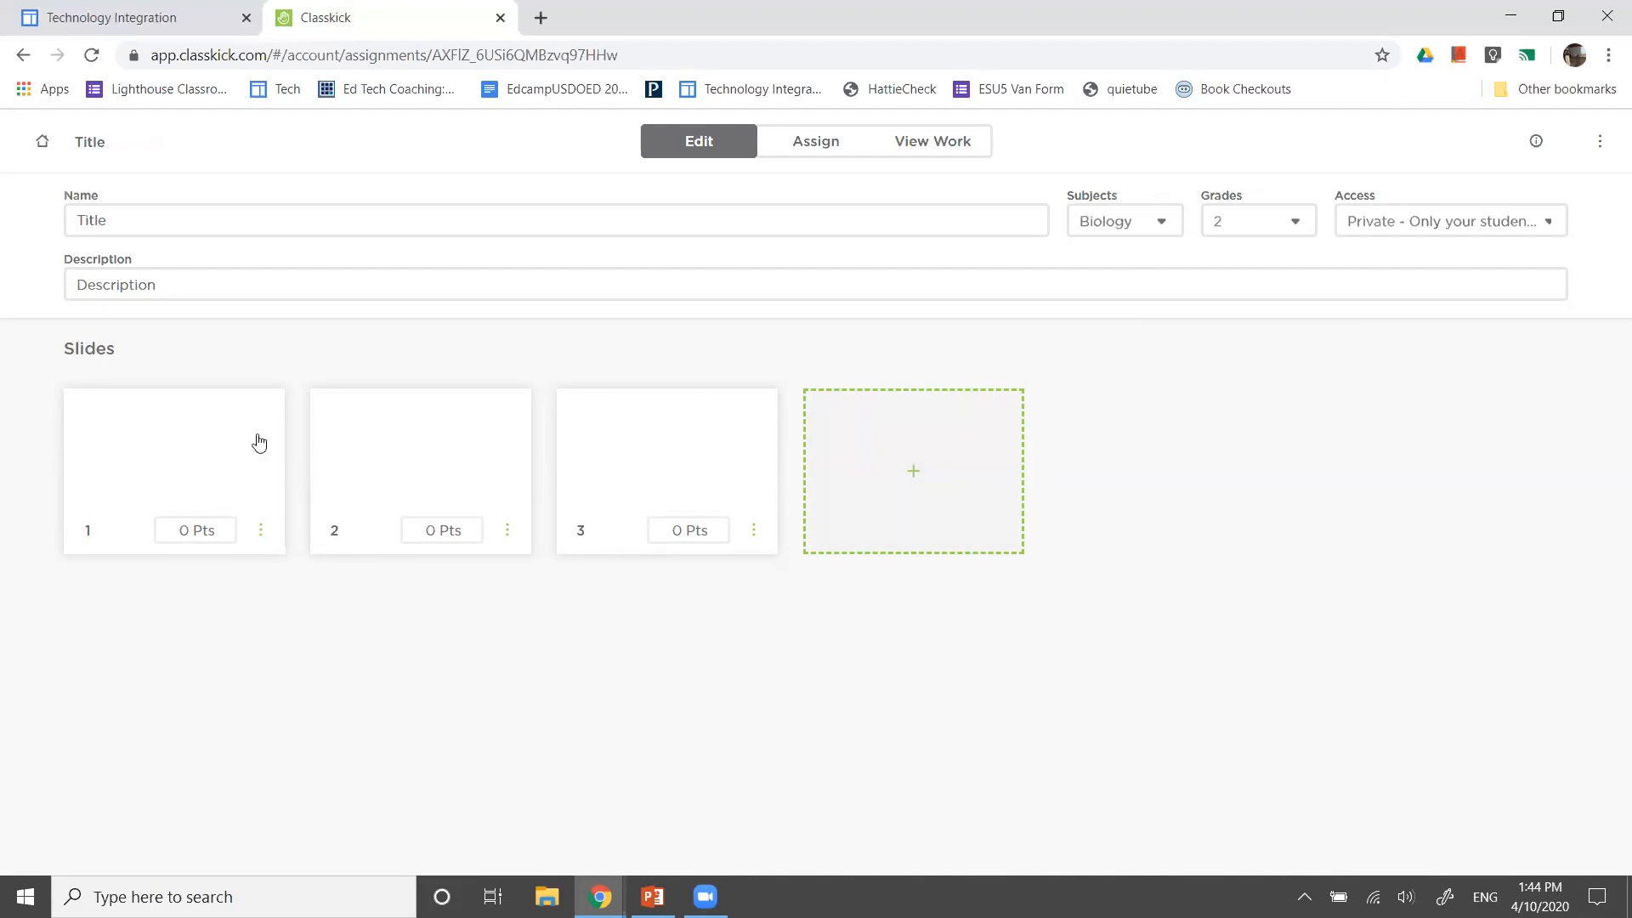
Open slide 1 of the assignment and handwrite "Draw" with the pen near its upper-left corner
{"action": "left_click", "coordinate": [200, 444]}
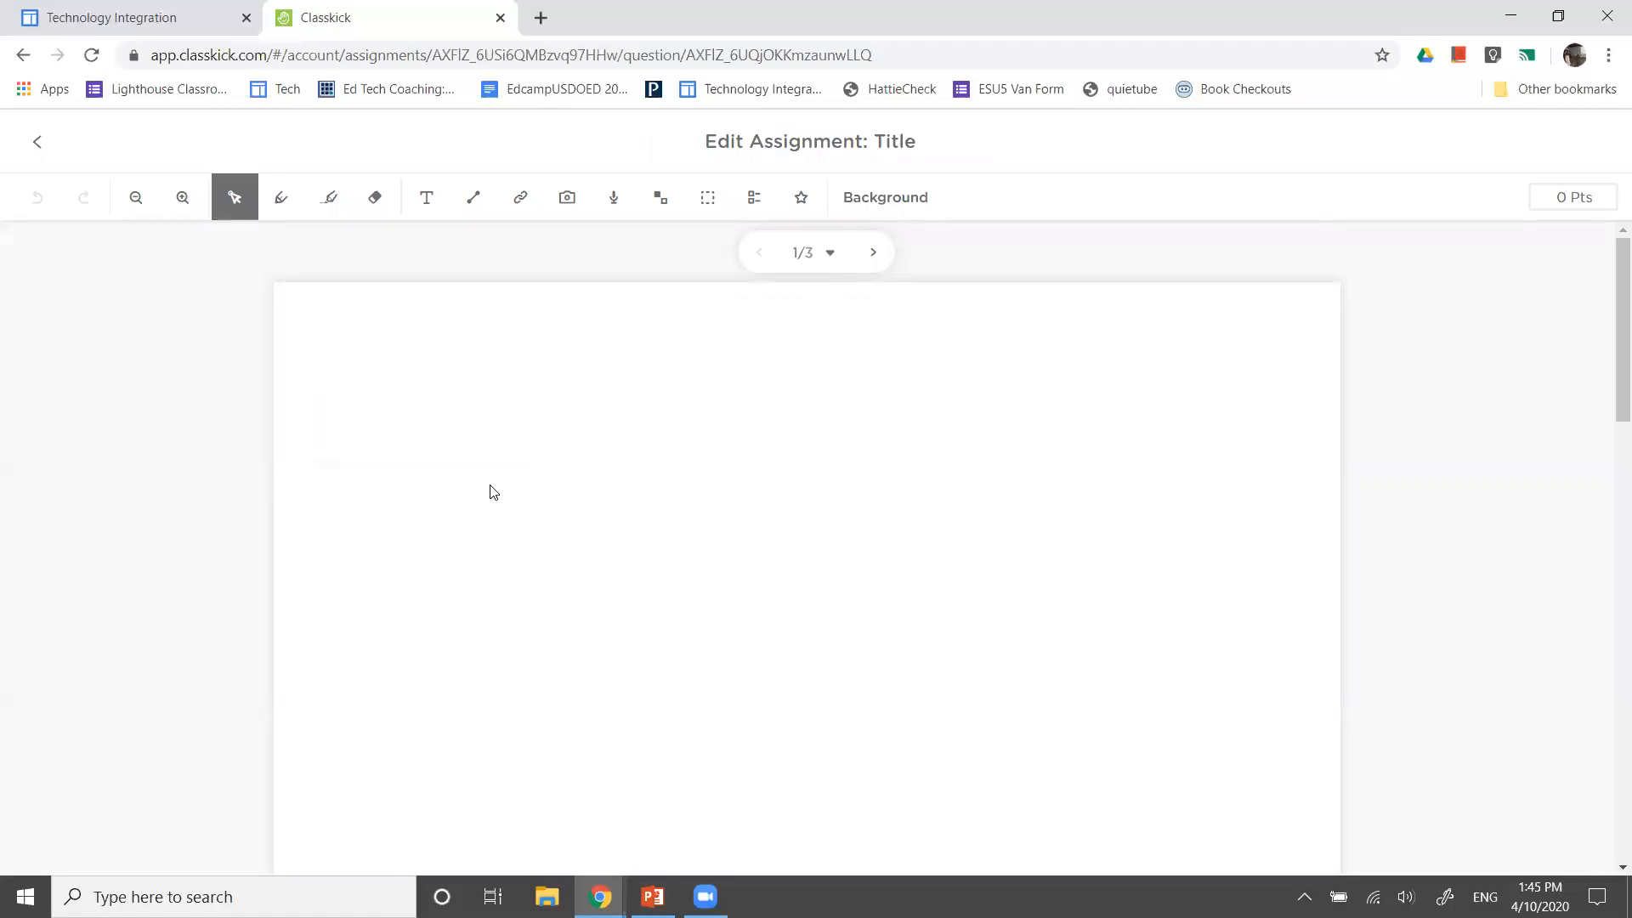
{"action": "left_click", "coordinate": [287, 204]}
{"action": "mouse_move", "coordinate": [352, 354]}
{"action": "left_mouse_down"}
{"action": "mouse_move", "coordinate": [350, 406]}
{"action": "mouse_move", "coordinate": [434, 400]}
{"action": "mouse_move", "coordinate": [485, 425]}
{"action": "mouse_move", "coordinate": [496, 393]}
{"action": "left_mouse_up"}
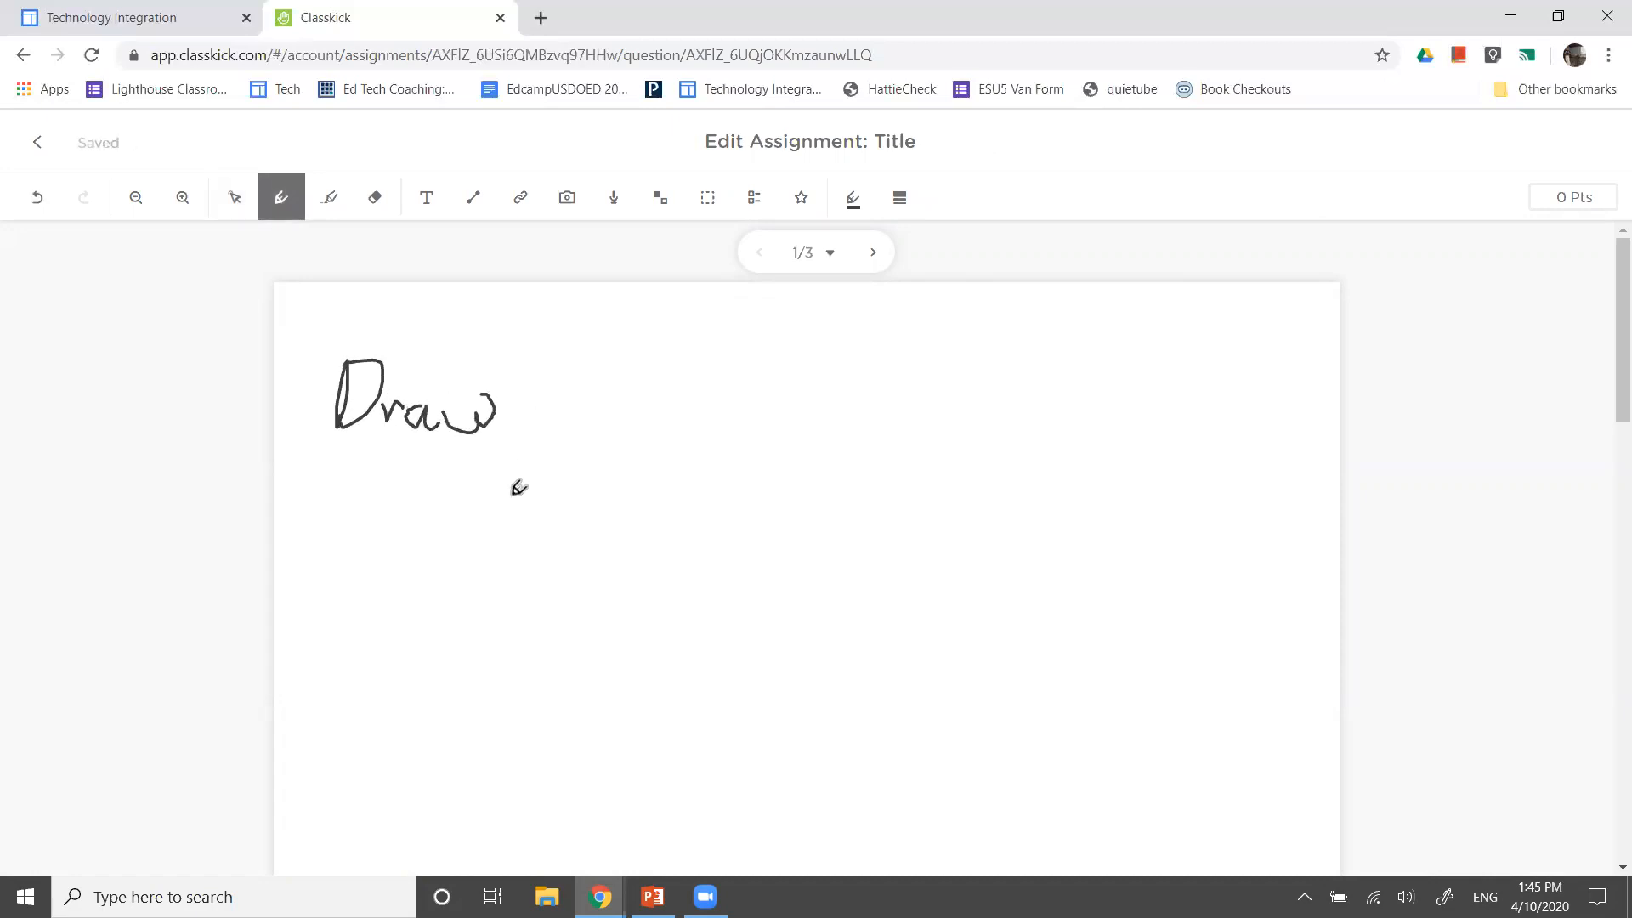
Add a text box reading "Draw" to the right of the handwritten word
{"action": "left_click", "coordinate": [427, 197]}
{"action": "left_click", "coordinate": [612, 347]}
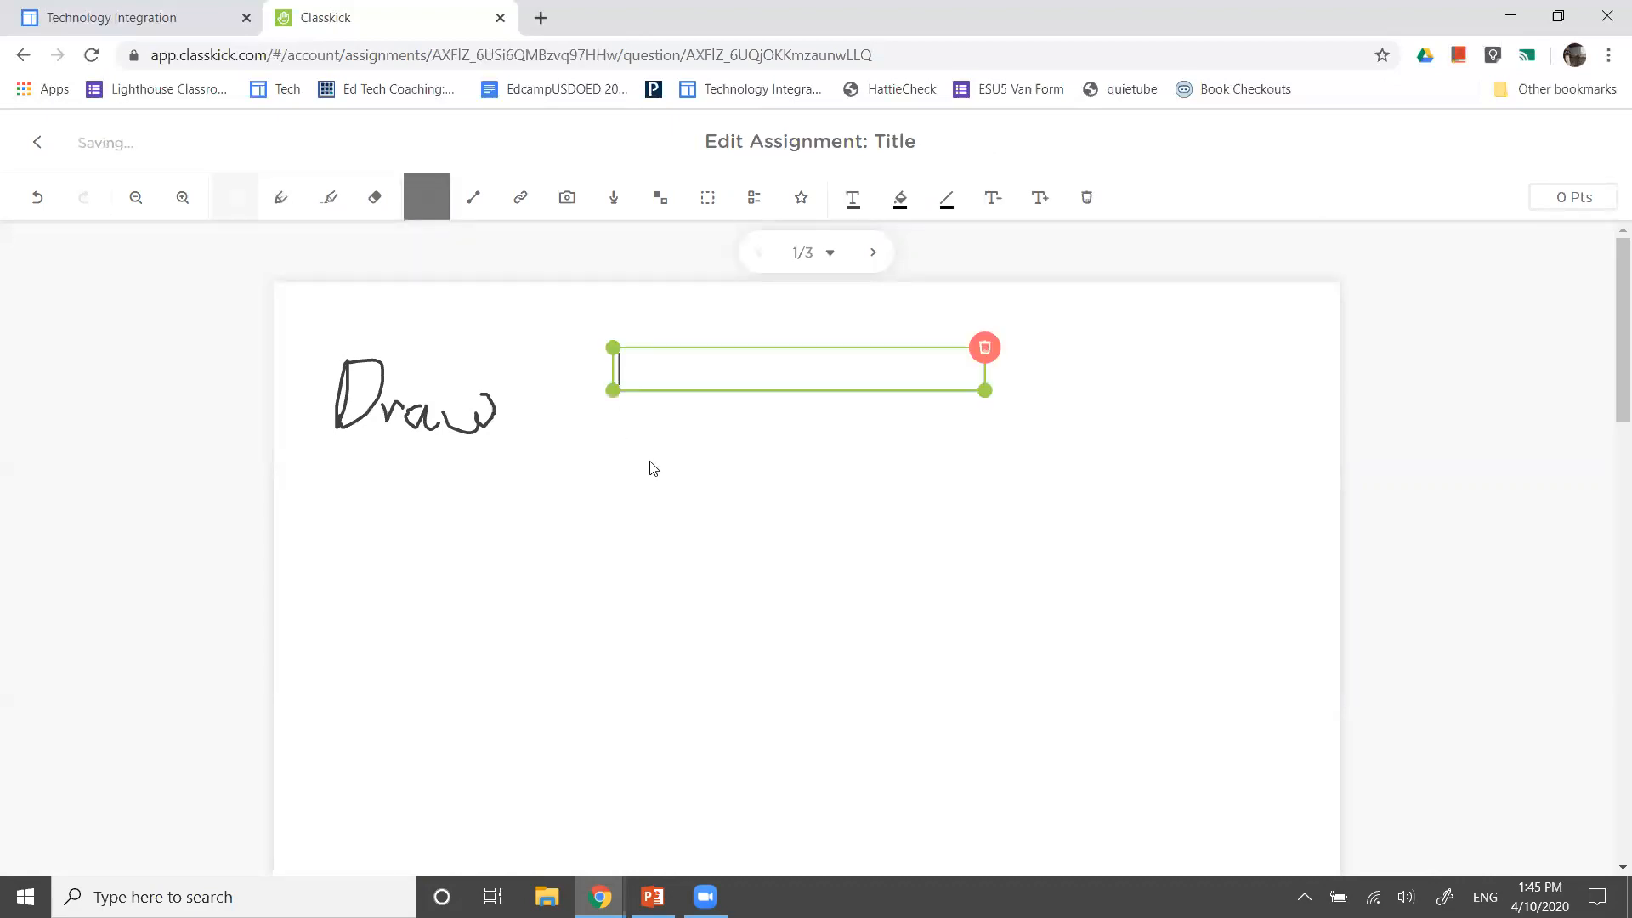
{"action": "type", "text": "Draw"}
{"action": "left_click", "coordinate": [685, 485]}
{"action": "left_click", "coordinate": [665, 370]}
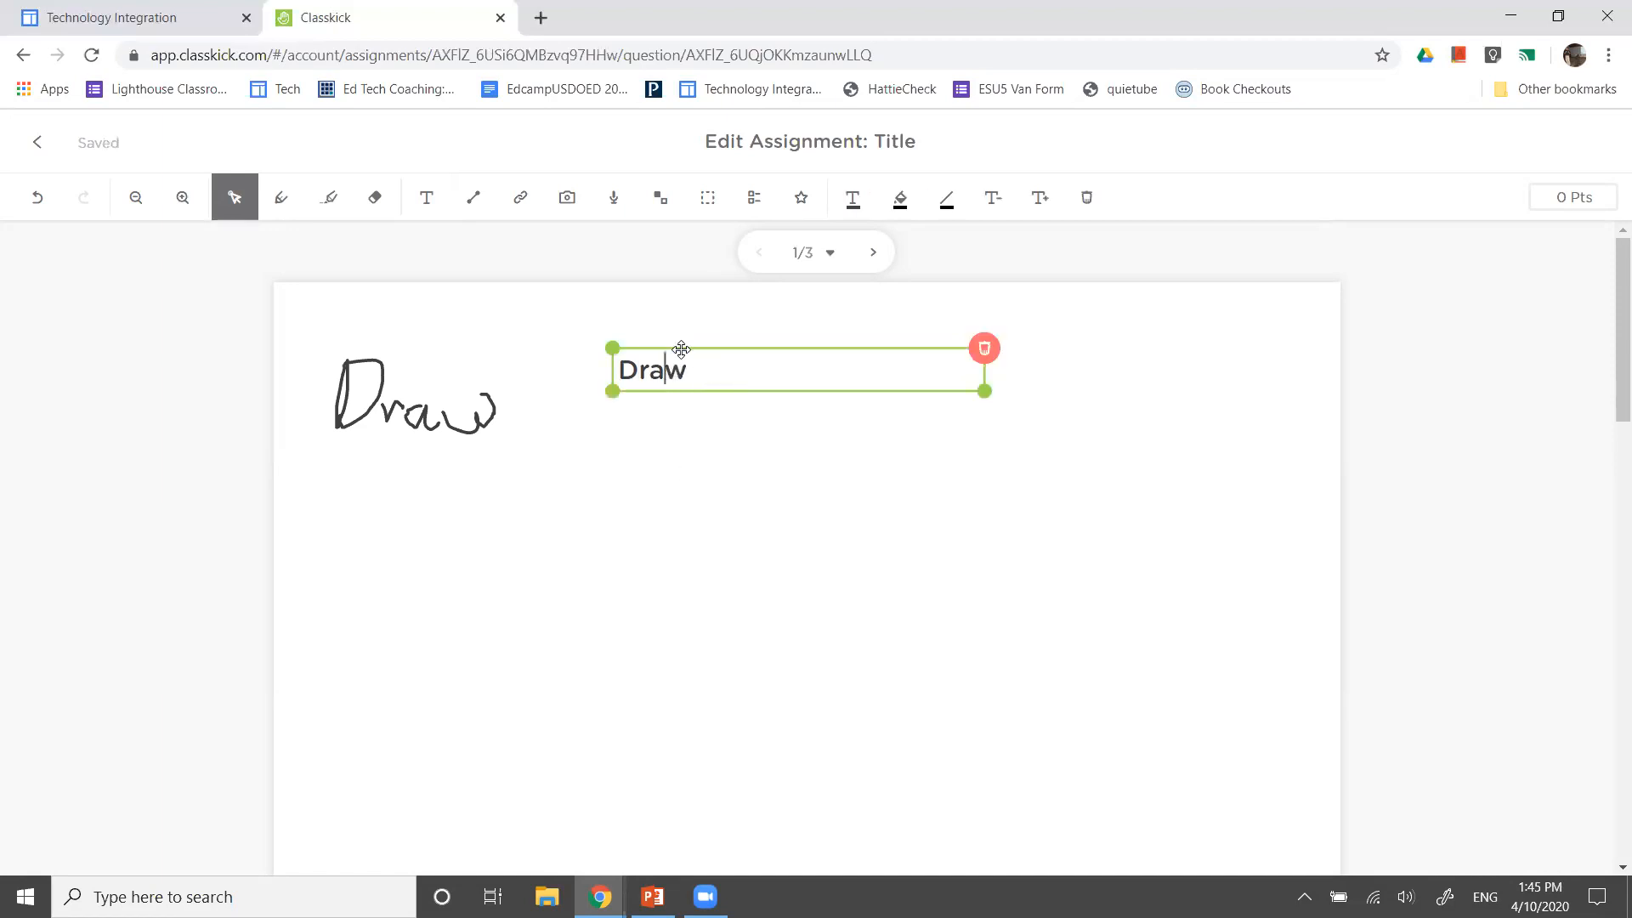
Enlarge the text in the typed "Draw" text box by several size increments
{"action": "double_click", "coordinate": [680, 372]}
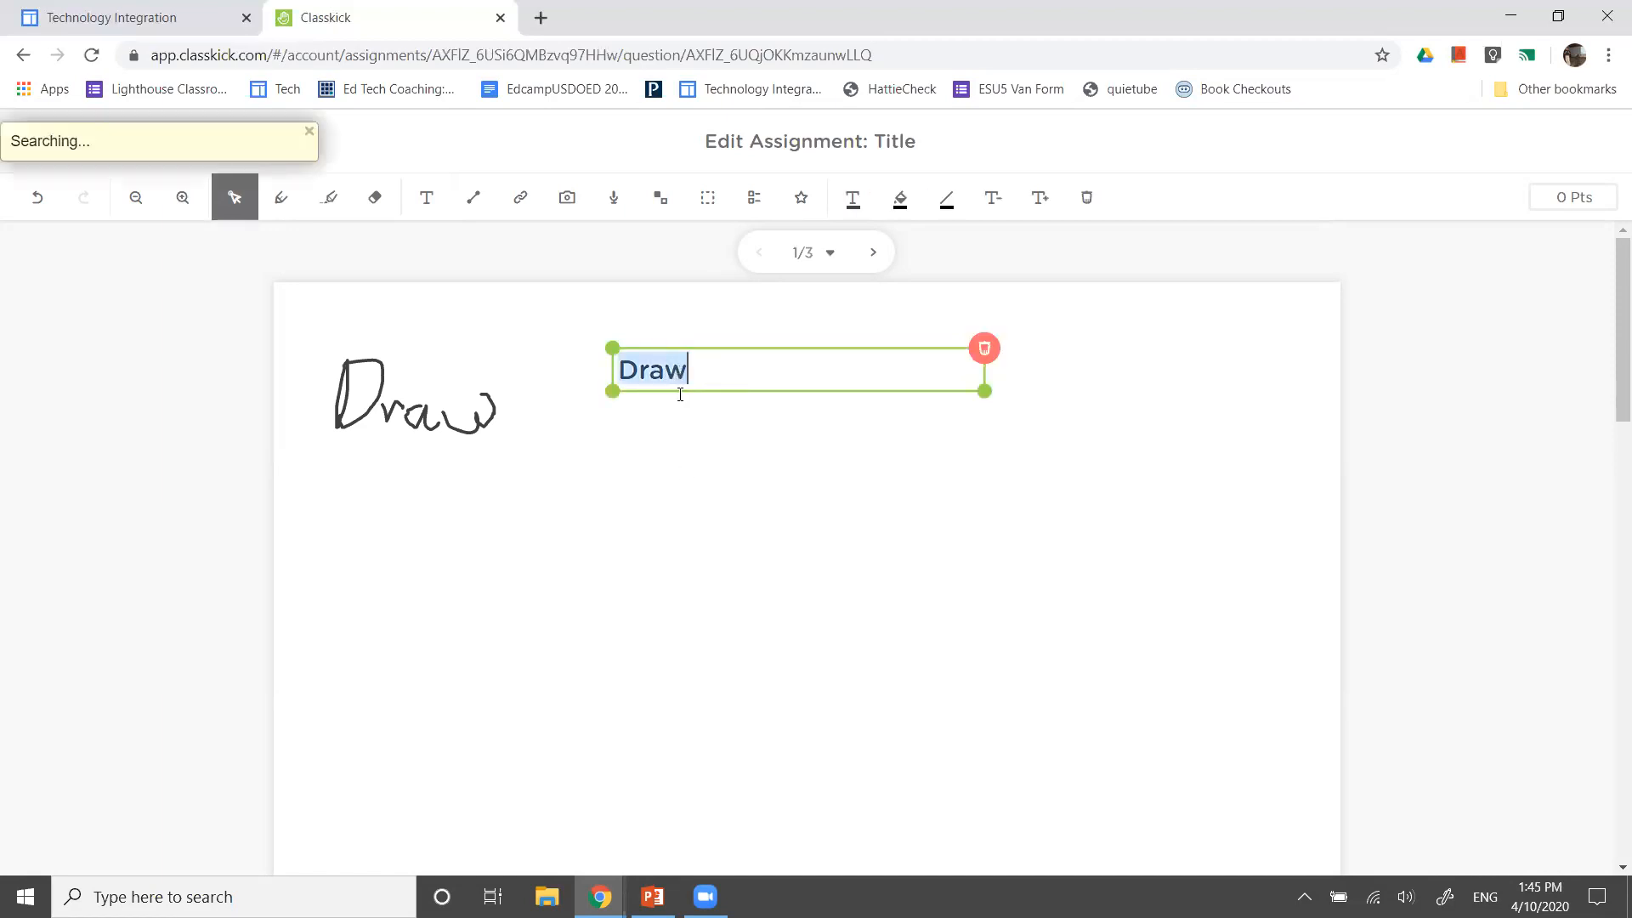
{"action": "left_click", "coordinate": [734, 369]}
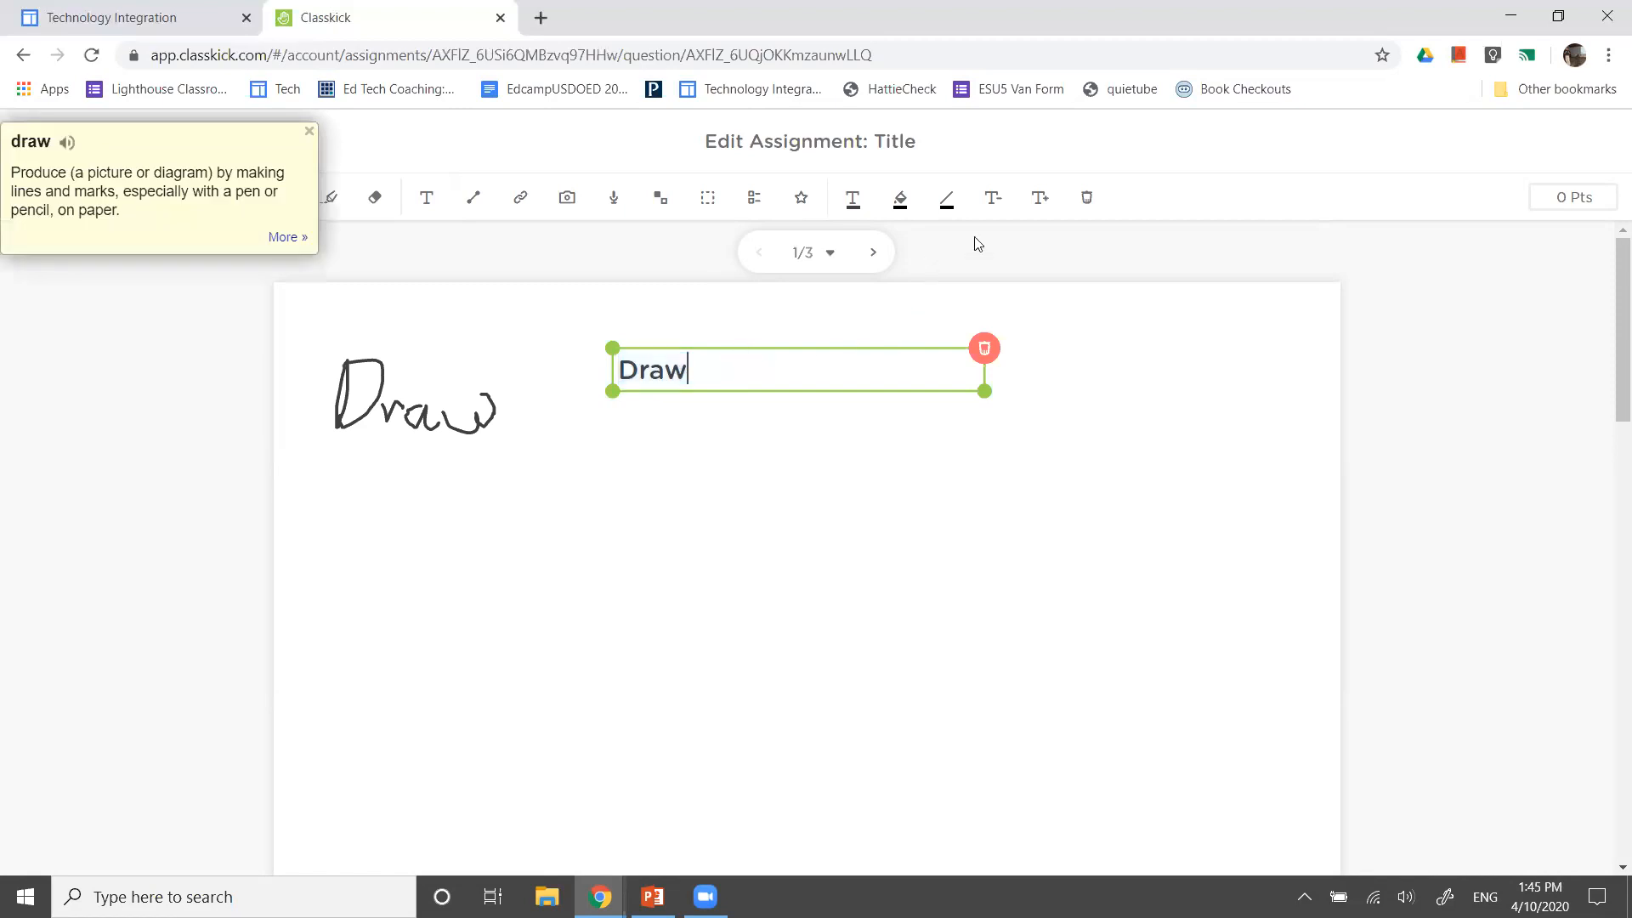
{"action": "left_click", "coordinate": [1037, 207]}
{"action": "left_click", "coordinate": [1037, 216]}
{"action": "left_click", "coordinate": [1037, 214]}
{"action": "left_click", "coordinate": [1037, 212]}
{"action": "left_click", "coordinate": [1038, 211]}
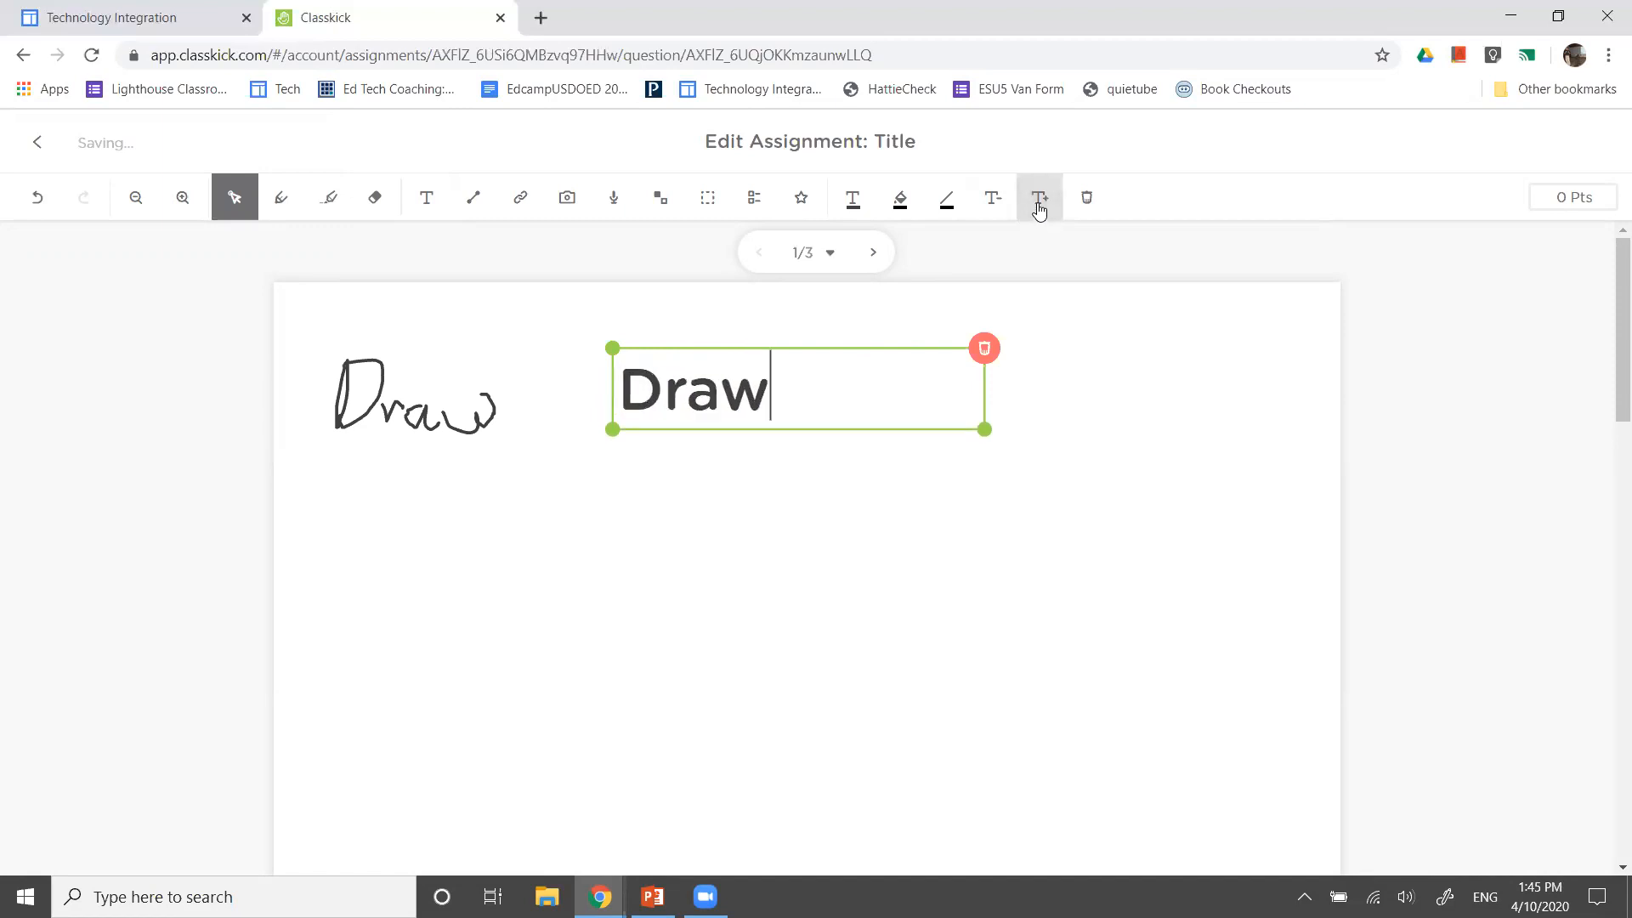
Reduce the typed "Draw" text by several size increments, enlarge it again slightly and deselect the text box
{"action": "left_click", "coordinate": [992, 201]}
{"action": "left_click", "coordinate": [992, 203]}
{"action": "left_click", "coordinate": [992, 204]}
{"action": "left_click", "coordinate": [993, 204]}
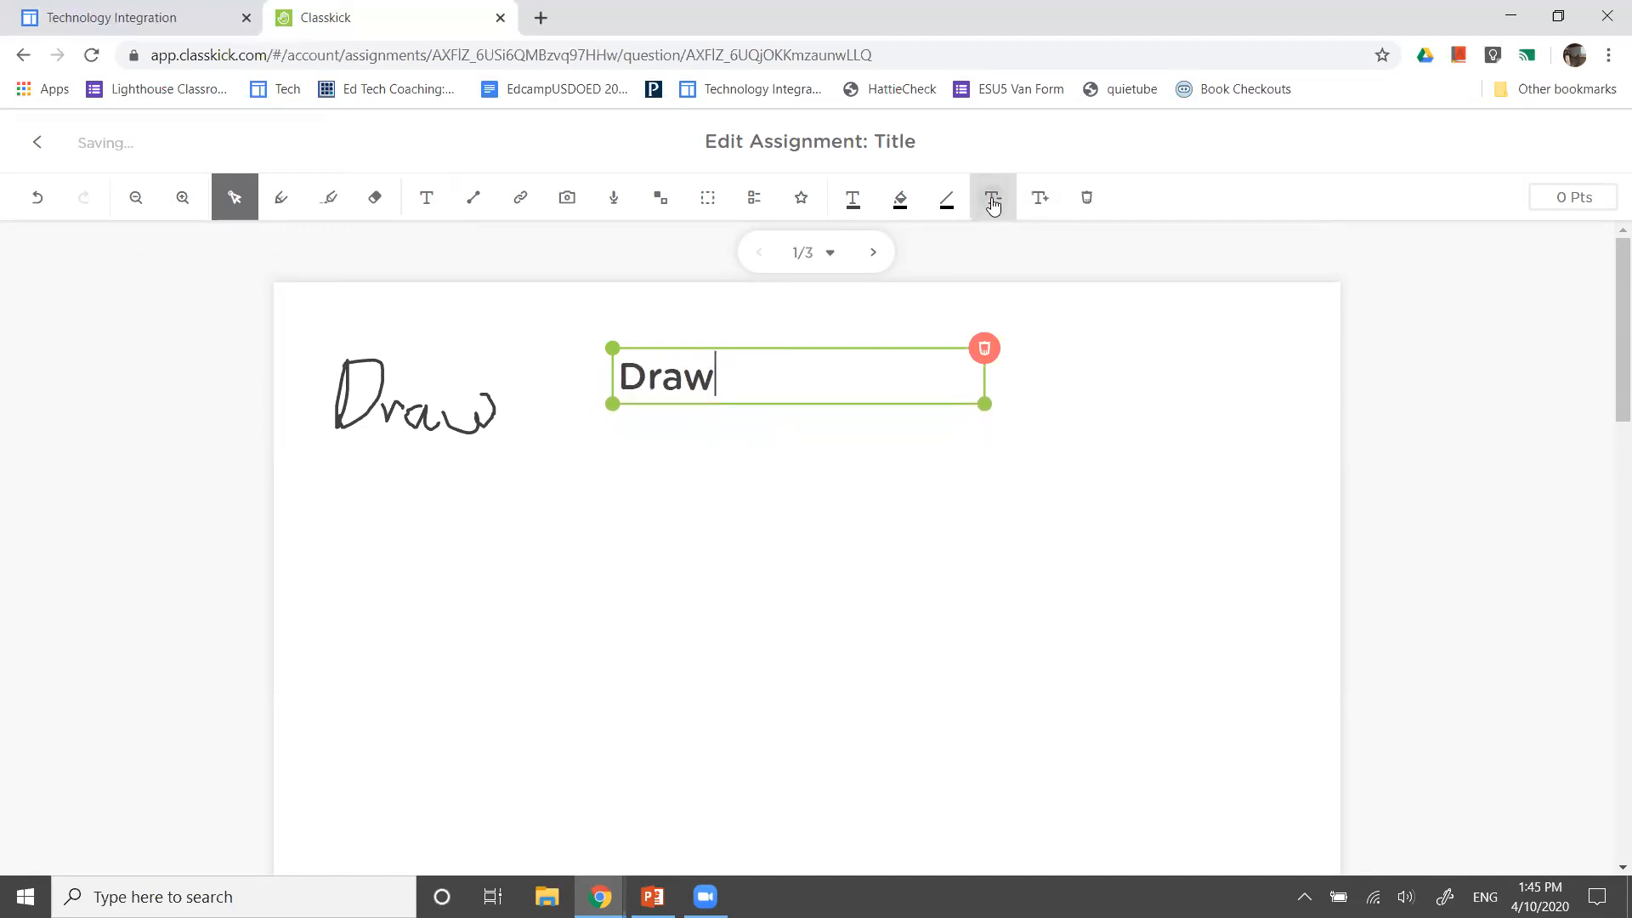
{"action": "left_click", "coordinate": [1041, 204]}
{"action": "left_click", "coordinate": [1041, 204]}
{"action": "left_click", "coordinate": [1041, 204]}
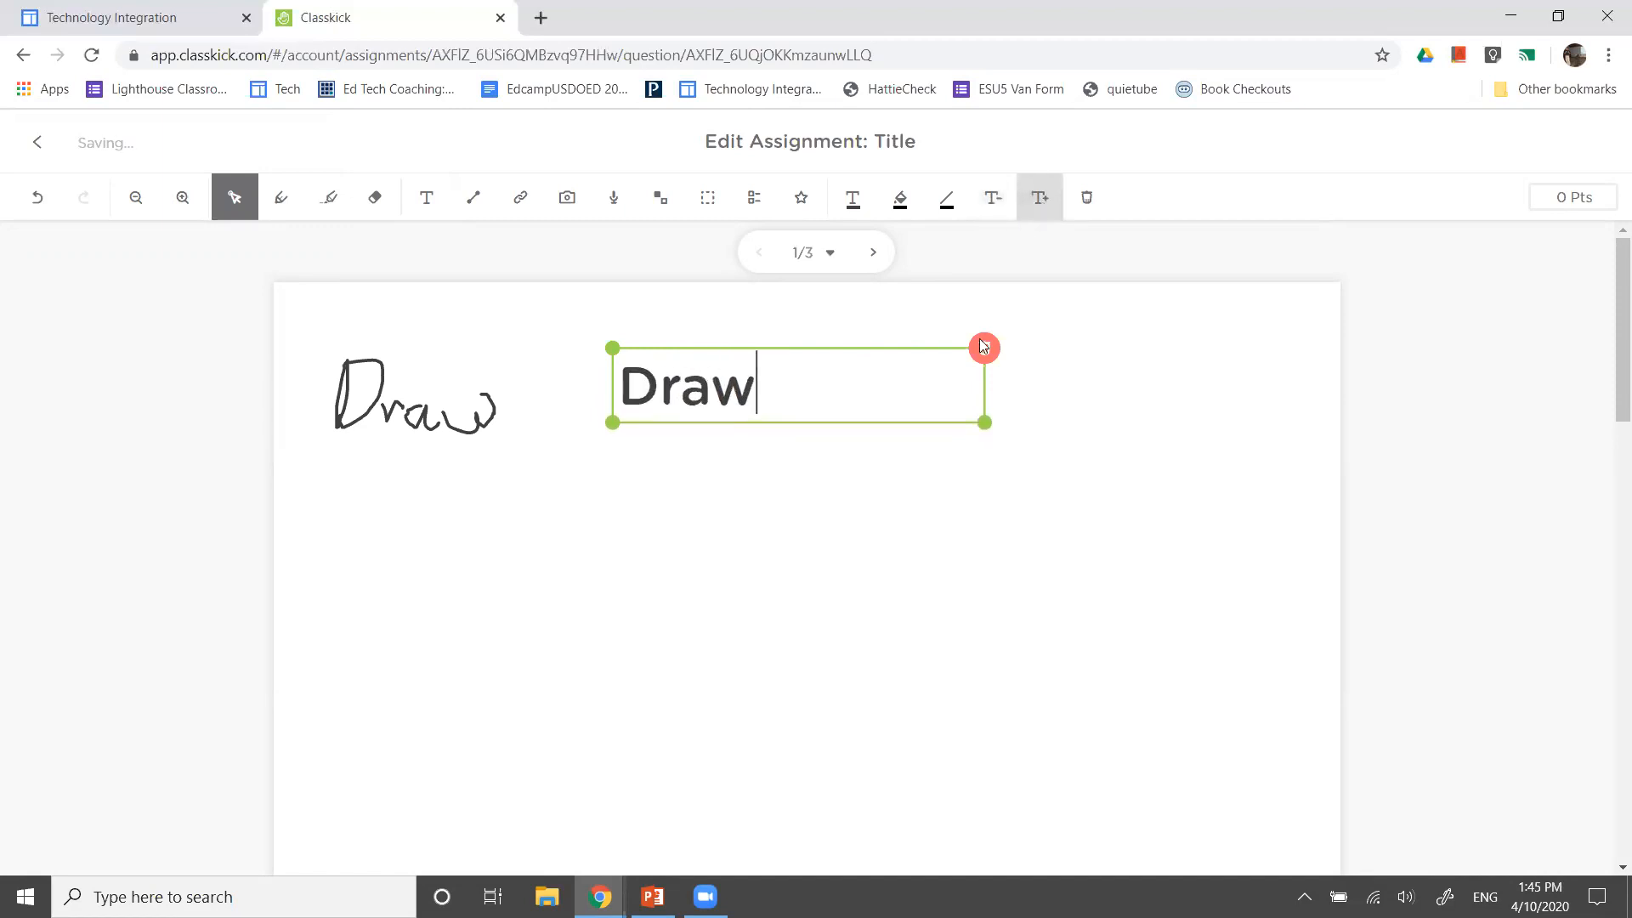
{"action": "left_click", "coordinate": [799, 561]}
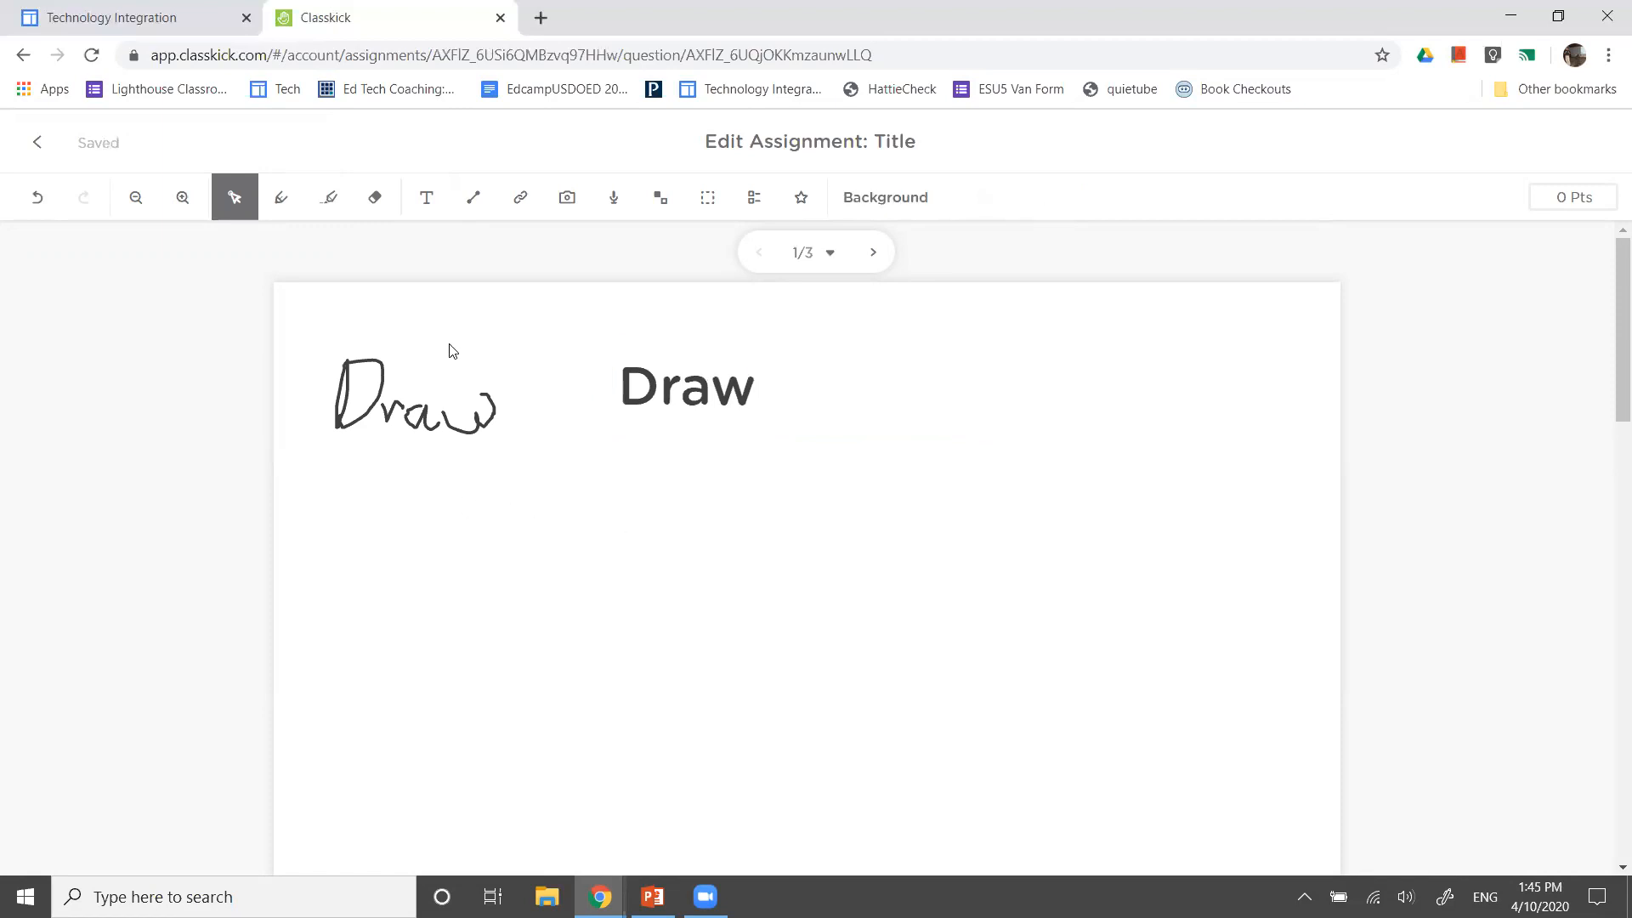
Upload the image file "75 iowa" from the Desktop and add it to Q1 (Current Page)
{"action": "left_click", "coordinate": [567, 197]}
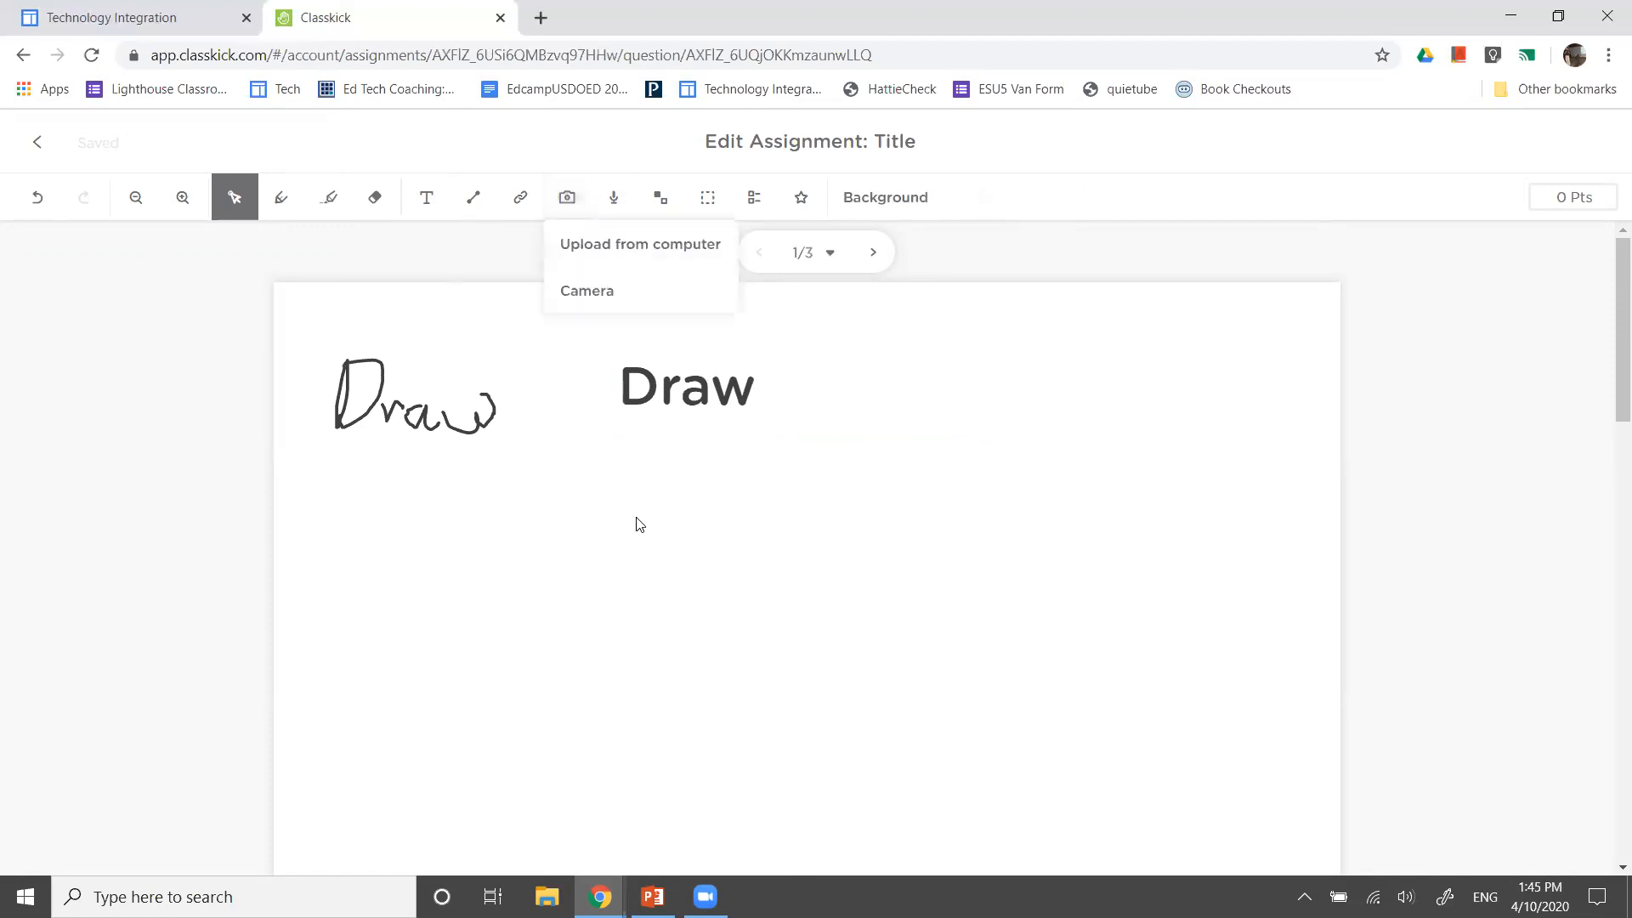
{"action": "left_click", "coordinate": [619, 244]}
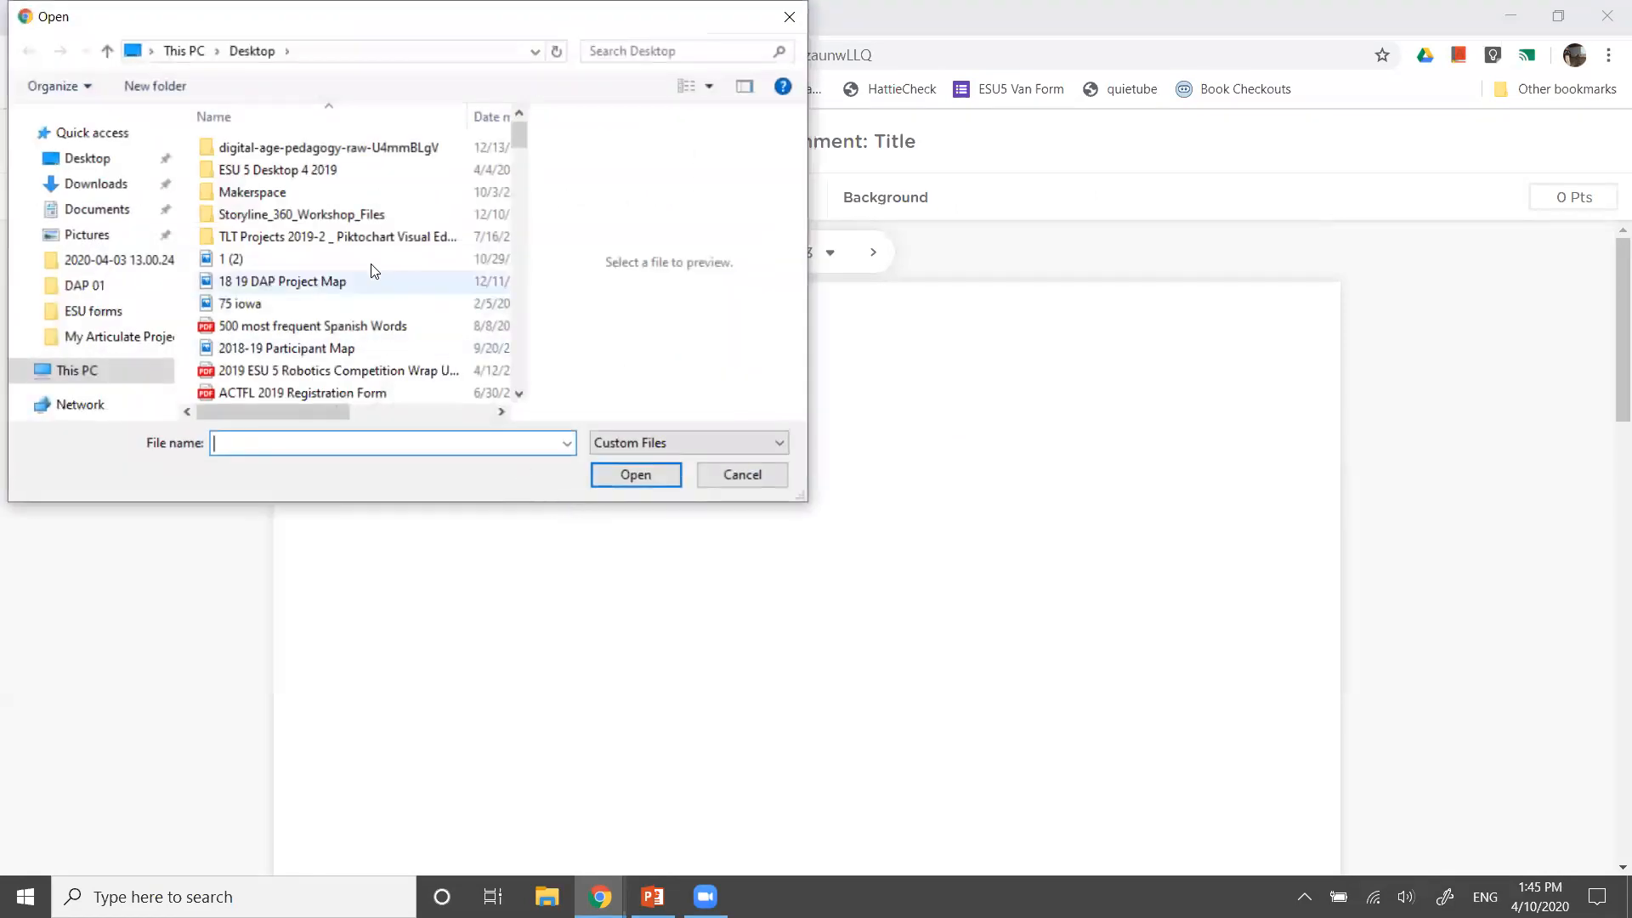
{"action": "left_click", "coordinate": [318, 304]}
{"action": "left_click", "coordinate": [636, 474]}
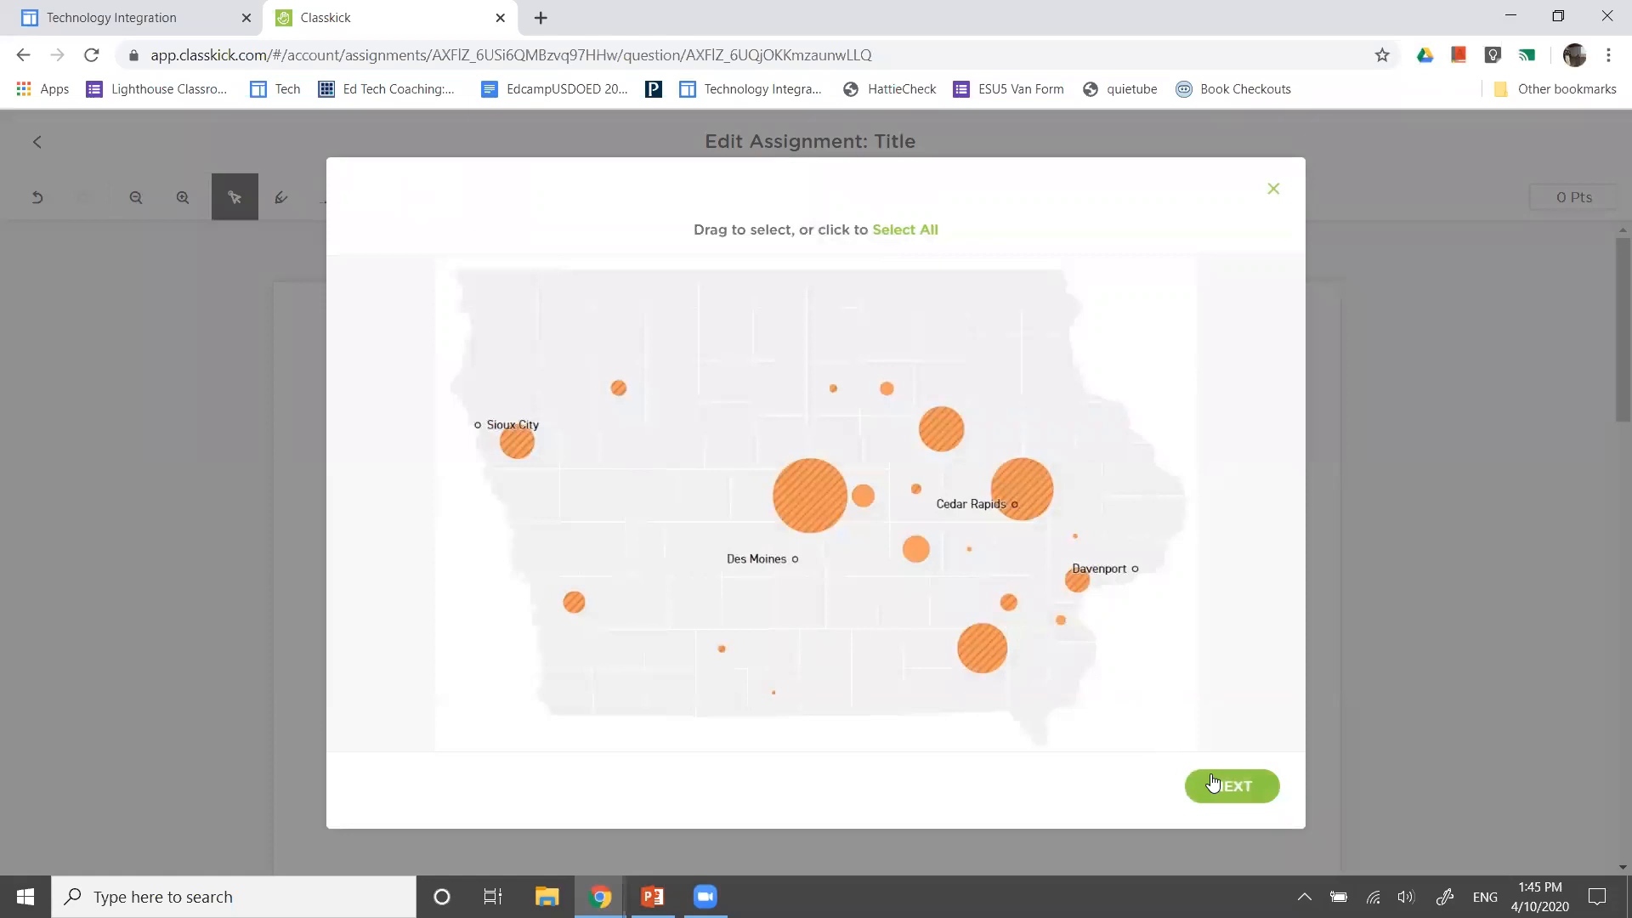
{"action": "left_click", "coordinate": [1232, 785]}
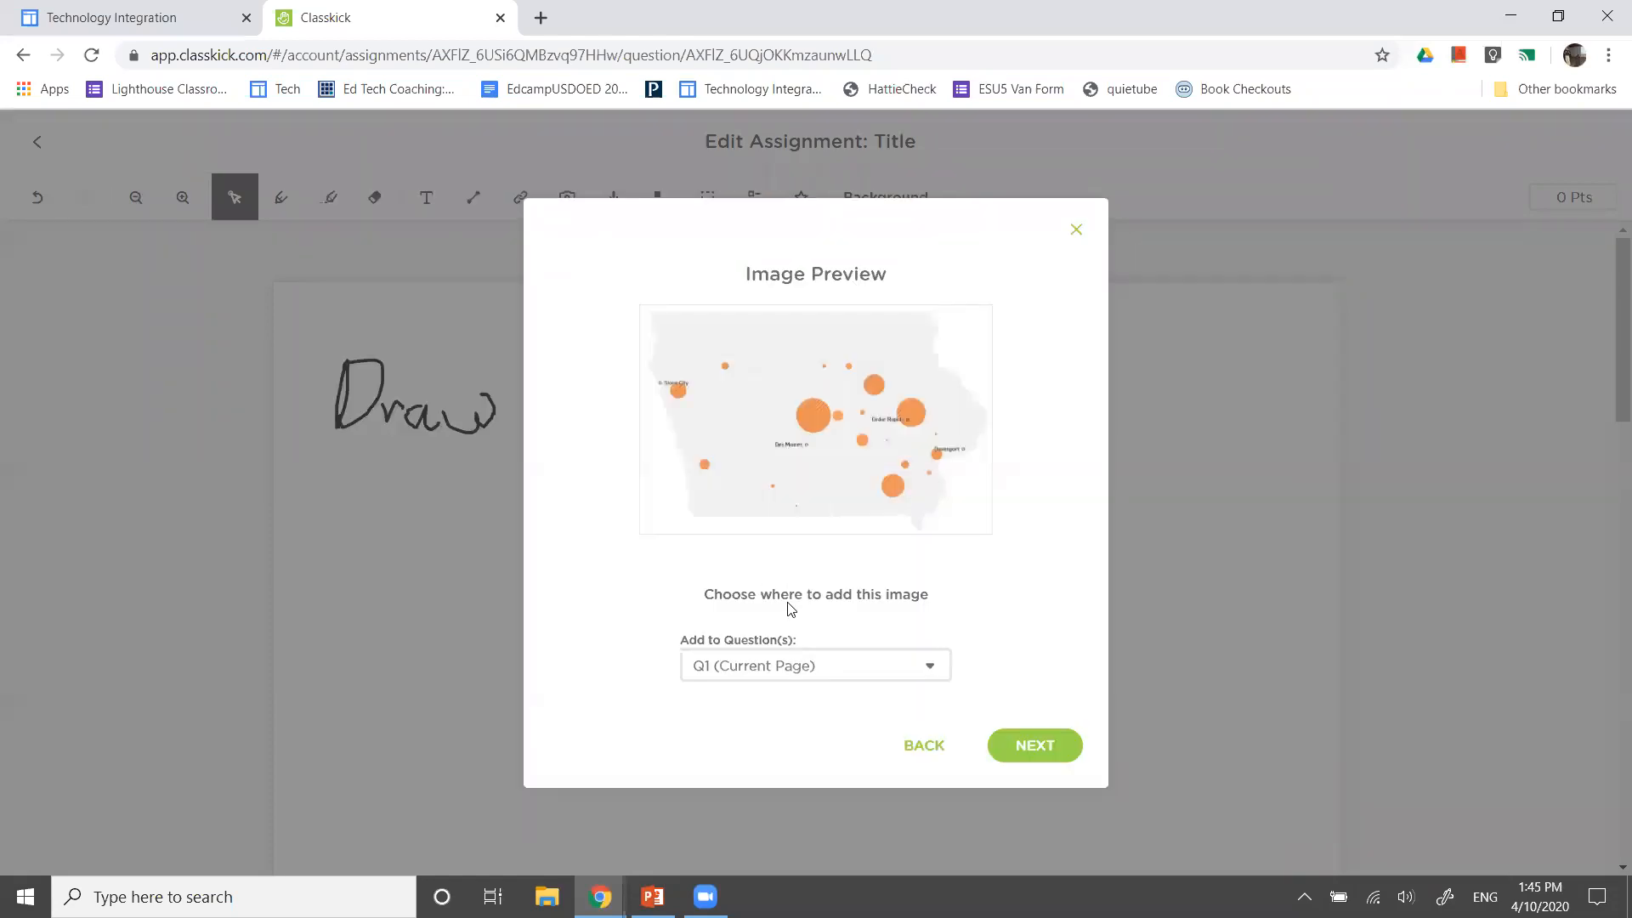
{"action": "left_click", "coordinate": [1032, 744]}
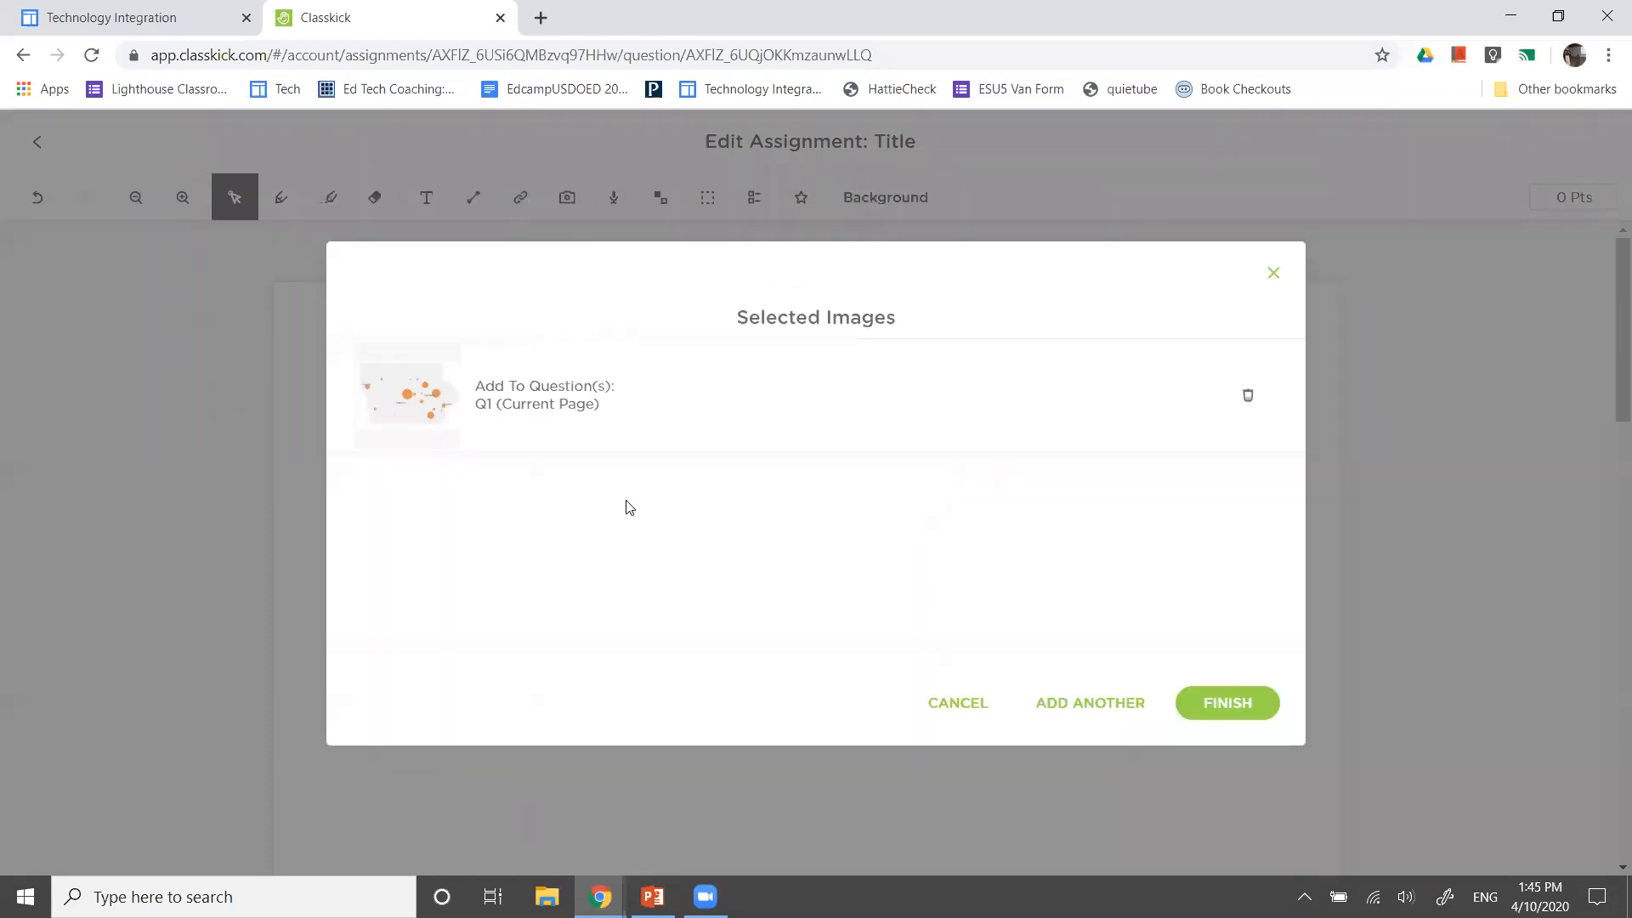
{"action": "left_click", "coordinate": [1230, 705]}
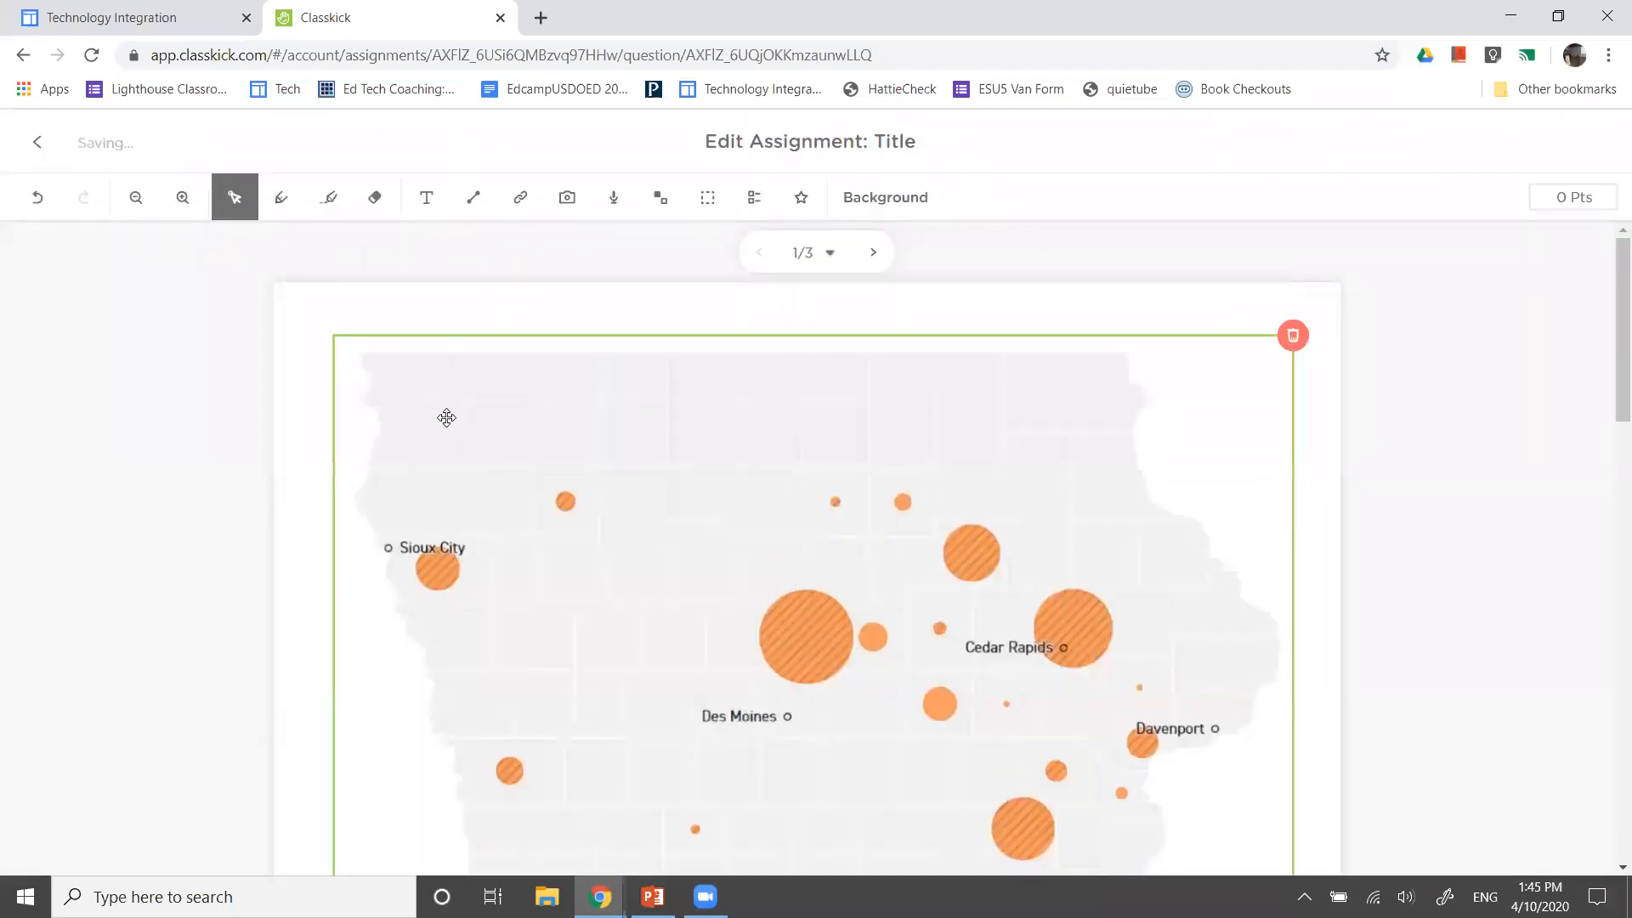
Shrink the Iowa map image and position it below both "Draw" words, roughly centred on the slide
{"action": "left_click_drag", "start_coordinate": [334, 337], "coordinate": [662, 577]}
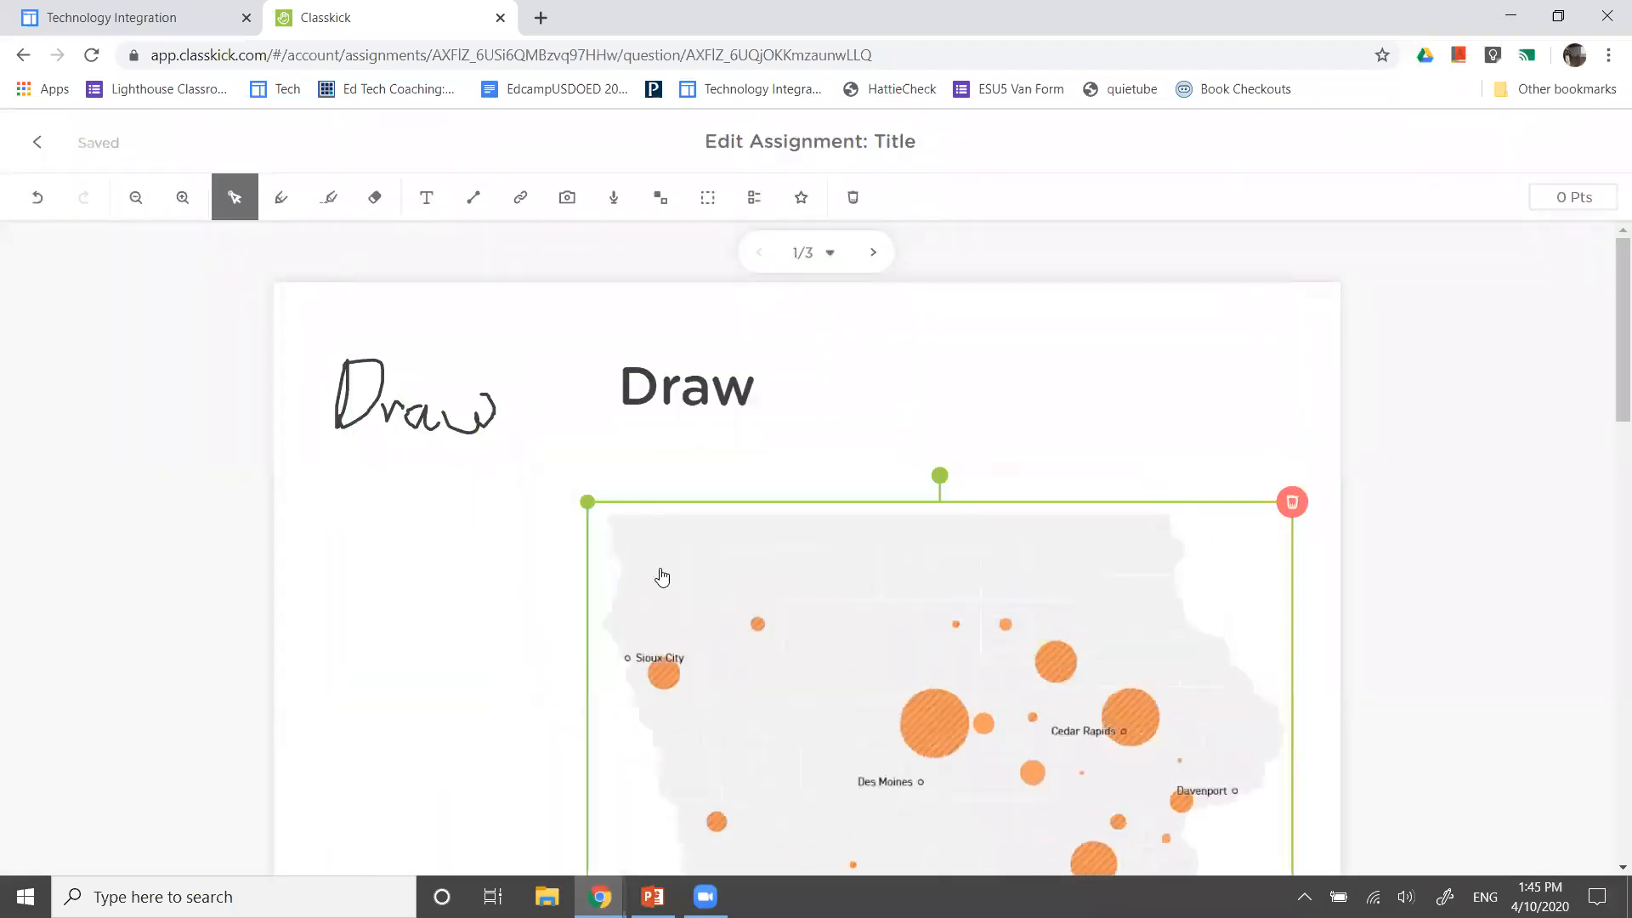
{"action": "left_click_drag", "start_coordinate": [940, 659], "coordinate": [706, 557]}
{"action": "left_click", "coordinate": [1208, 618]}
{"action": "scroll", "coordinate": [1074, 572], "scroll_direction": "down", "scroll_amount": 2}
{"action": "left_click_drag", "start_coordinate": [816, 486], "coordinate": [829, 600]}
{"action": "left_click", "coordinate": [684, 324]}
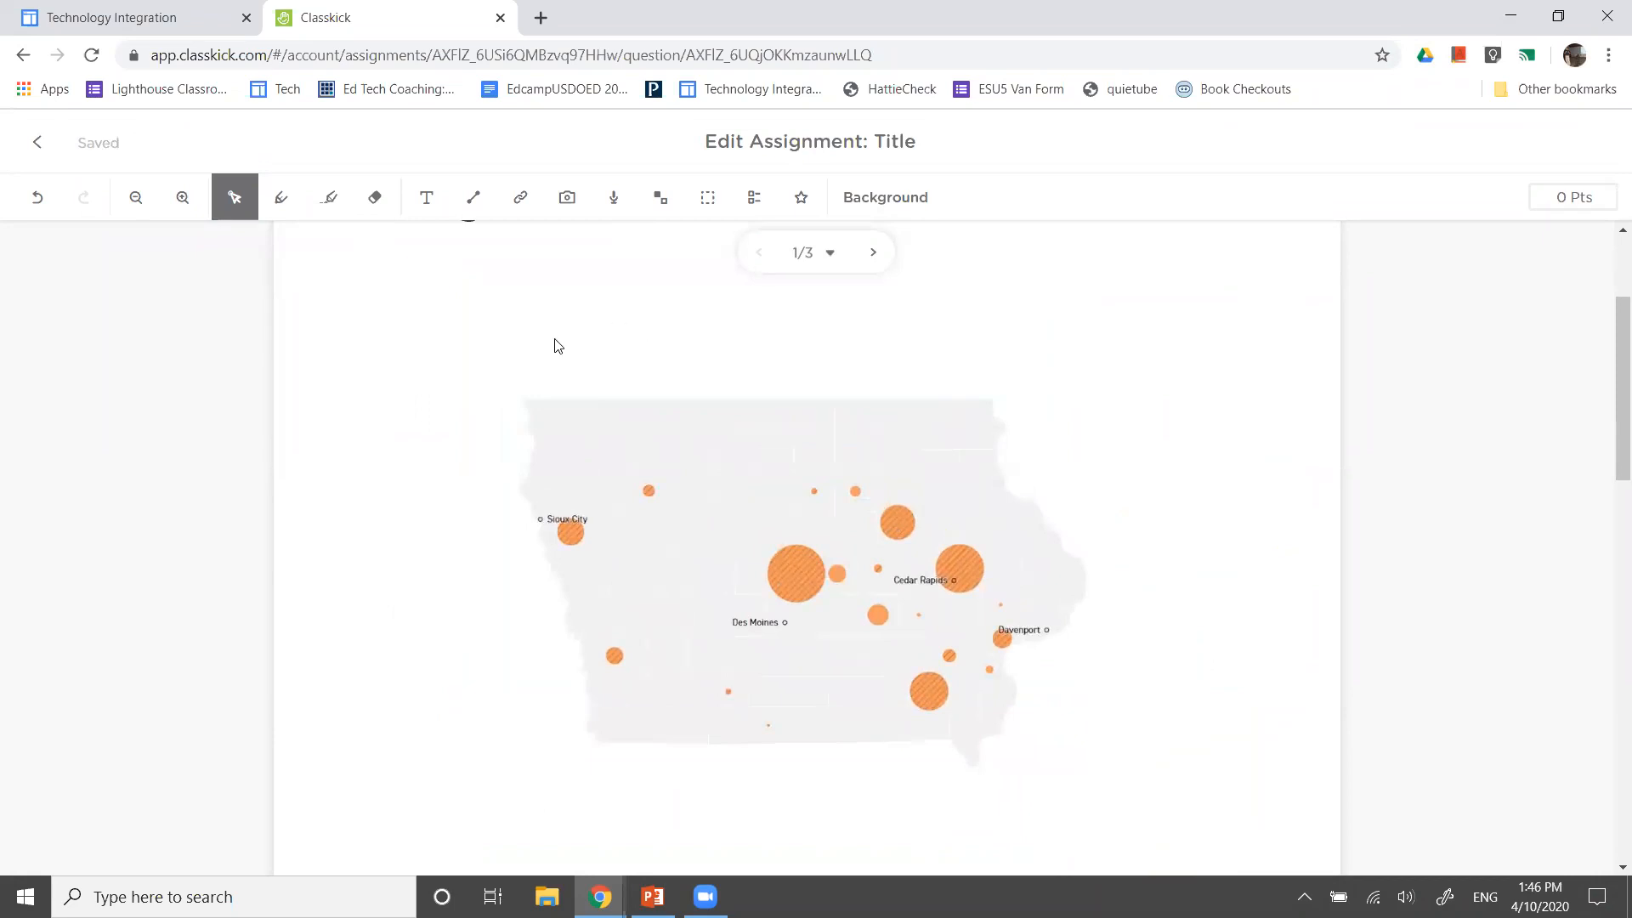
Add a text box above the map instructing students to circle where the named person is from
{"action": "left_click", "coordinate": [427, 197]}
{"action": "left_click", "coordinate": [424, 325]}
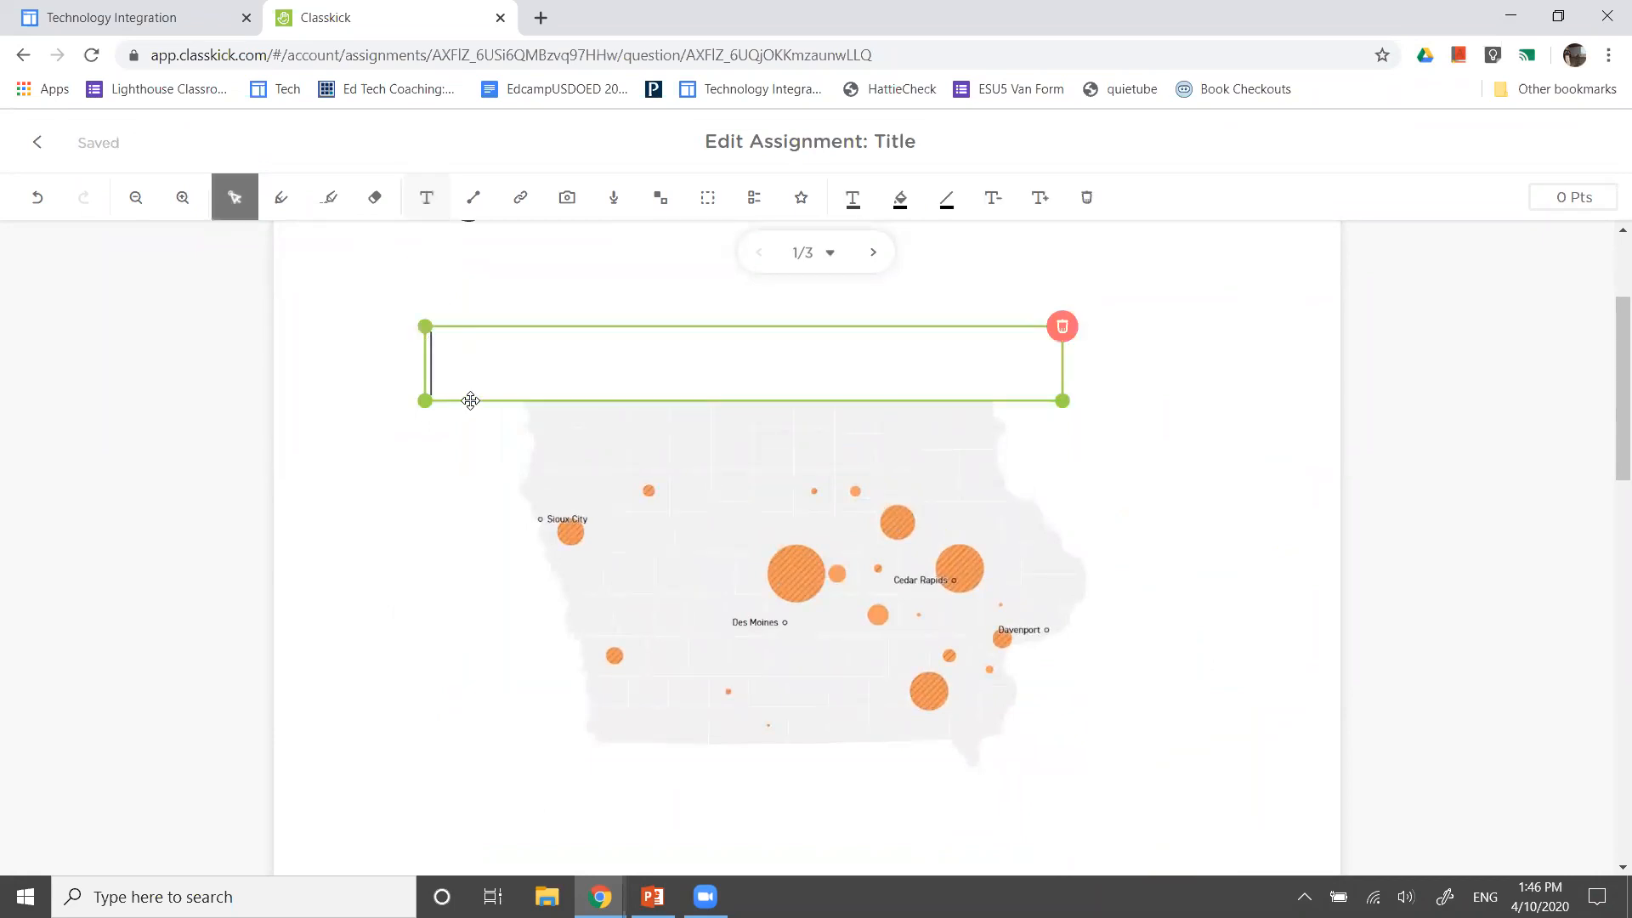
{"action": "type", "text": "Circle W"}
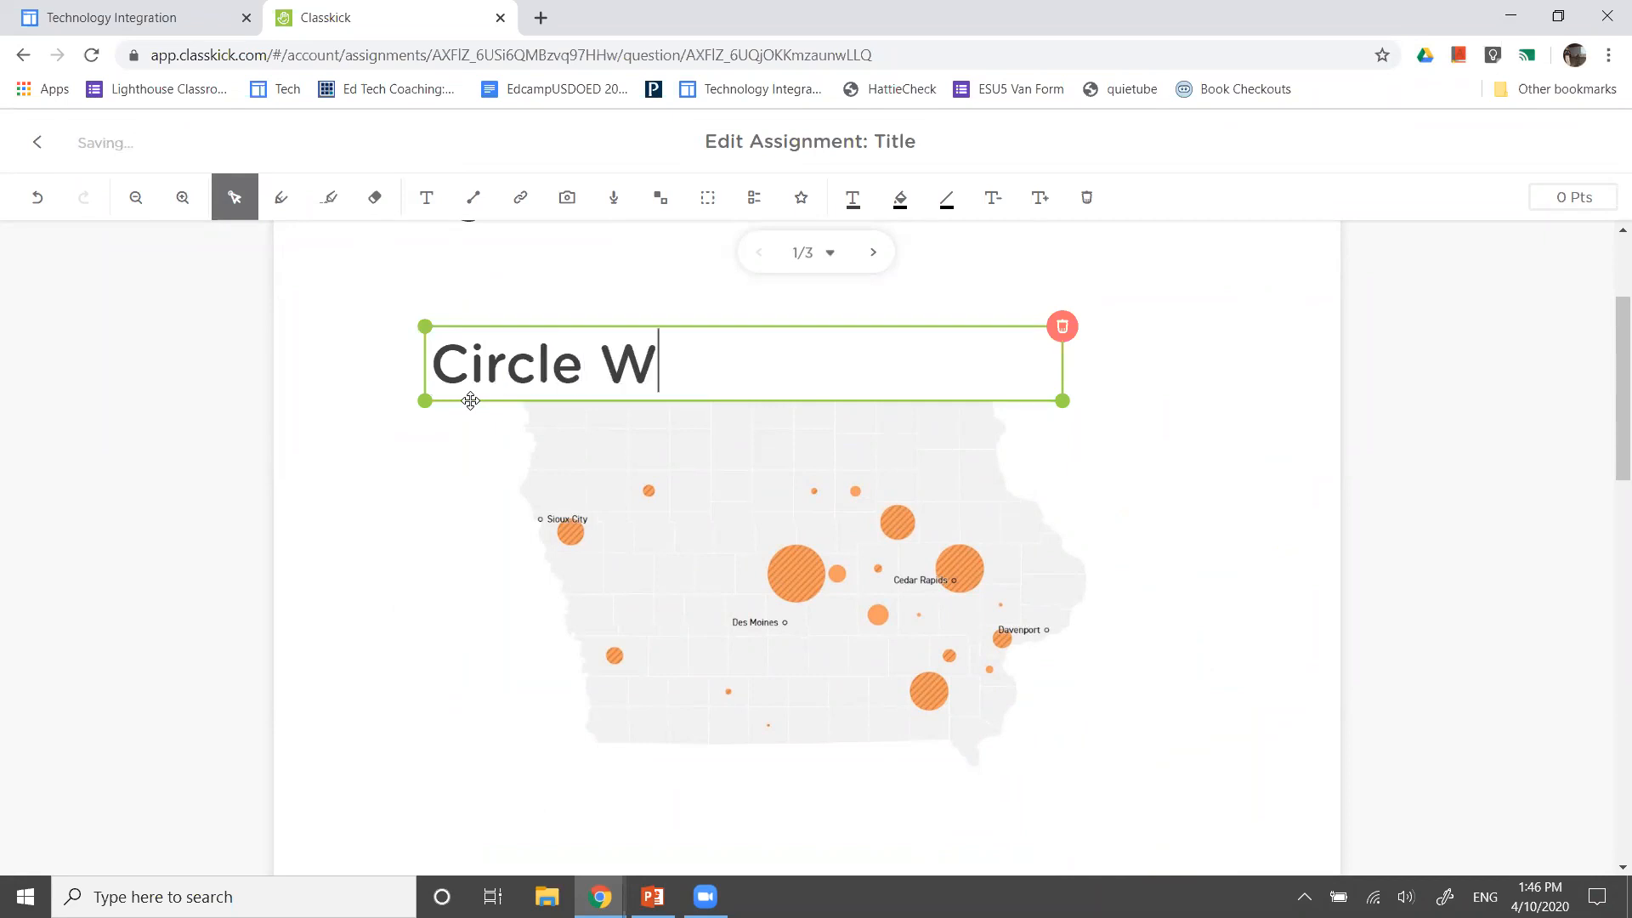
{"action": "type", "text": "here Nick is From"}
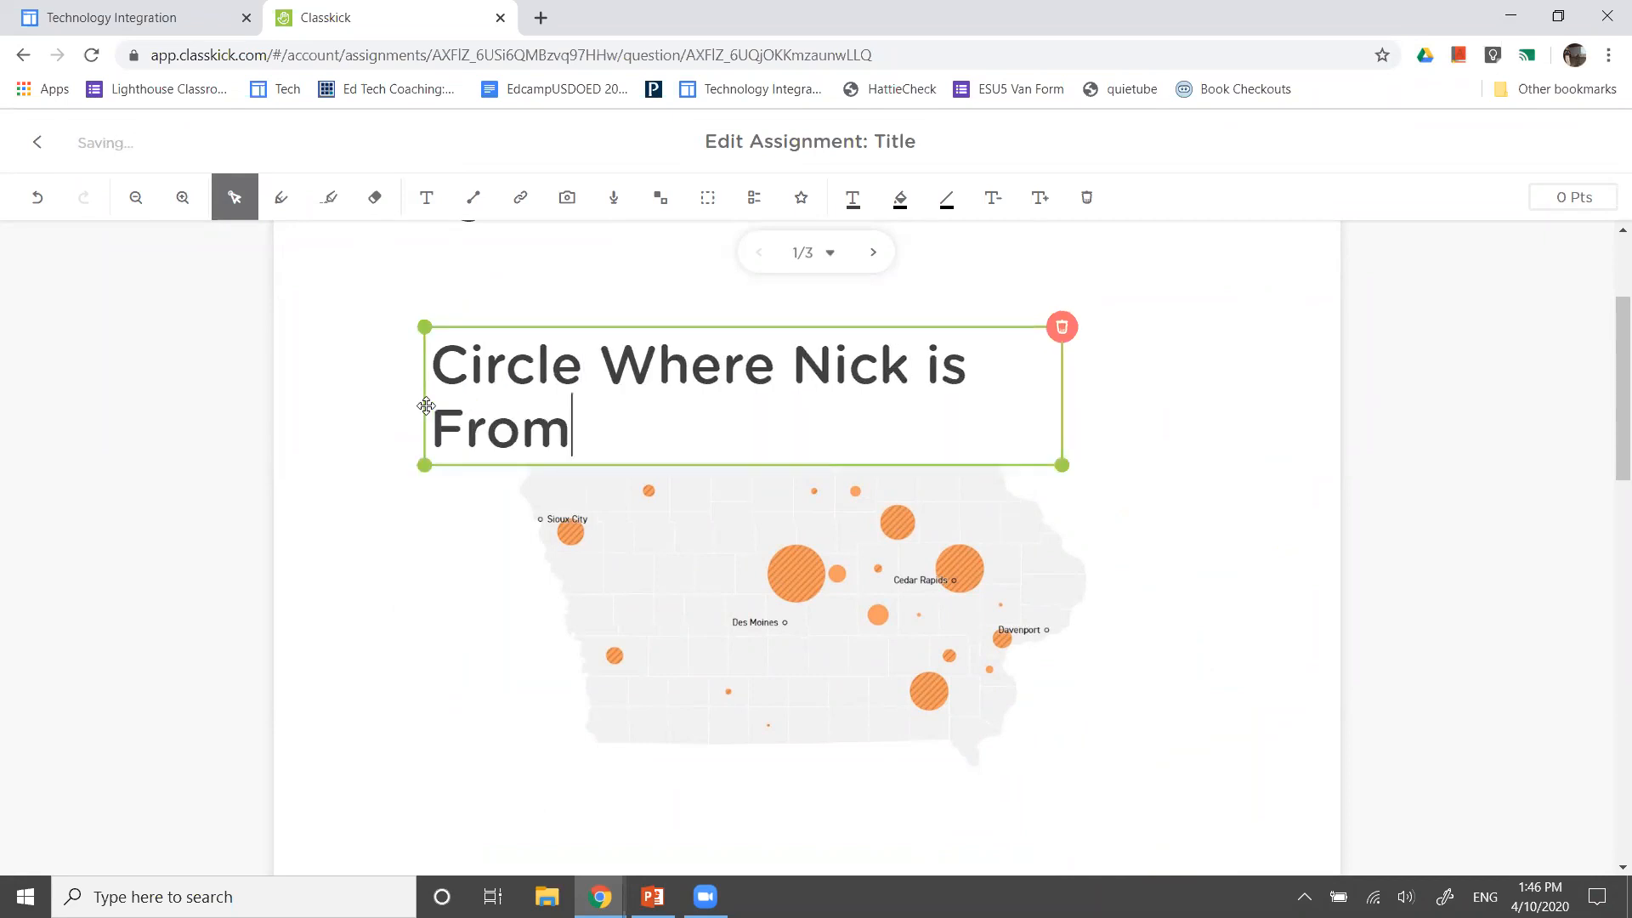
Reduce the instruction's text size by two increments so it fits on one line above the map
{"action": "left_click", "coordinate": [993, 198]}
{"action": "left_click", "coordinate": [993, 197]}
{"action": "left_click", "coordinate": [1198, 412]}
{"action": "left_click", "coordinate": [1067, 566]}
{"action": "left_click", "coordinate": [1406, 508]}
{"action": "left_click", "coordinate": [907, 484]}
{"action": "left_click", "coordinate": [561, 343]}
{"action": "left_click", "coordinate": [933, 525]}
{"action": "left_click", "coordinate": [1181, 578]}
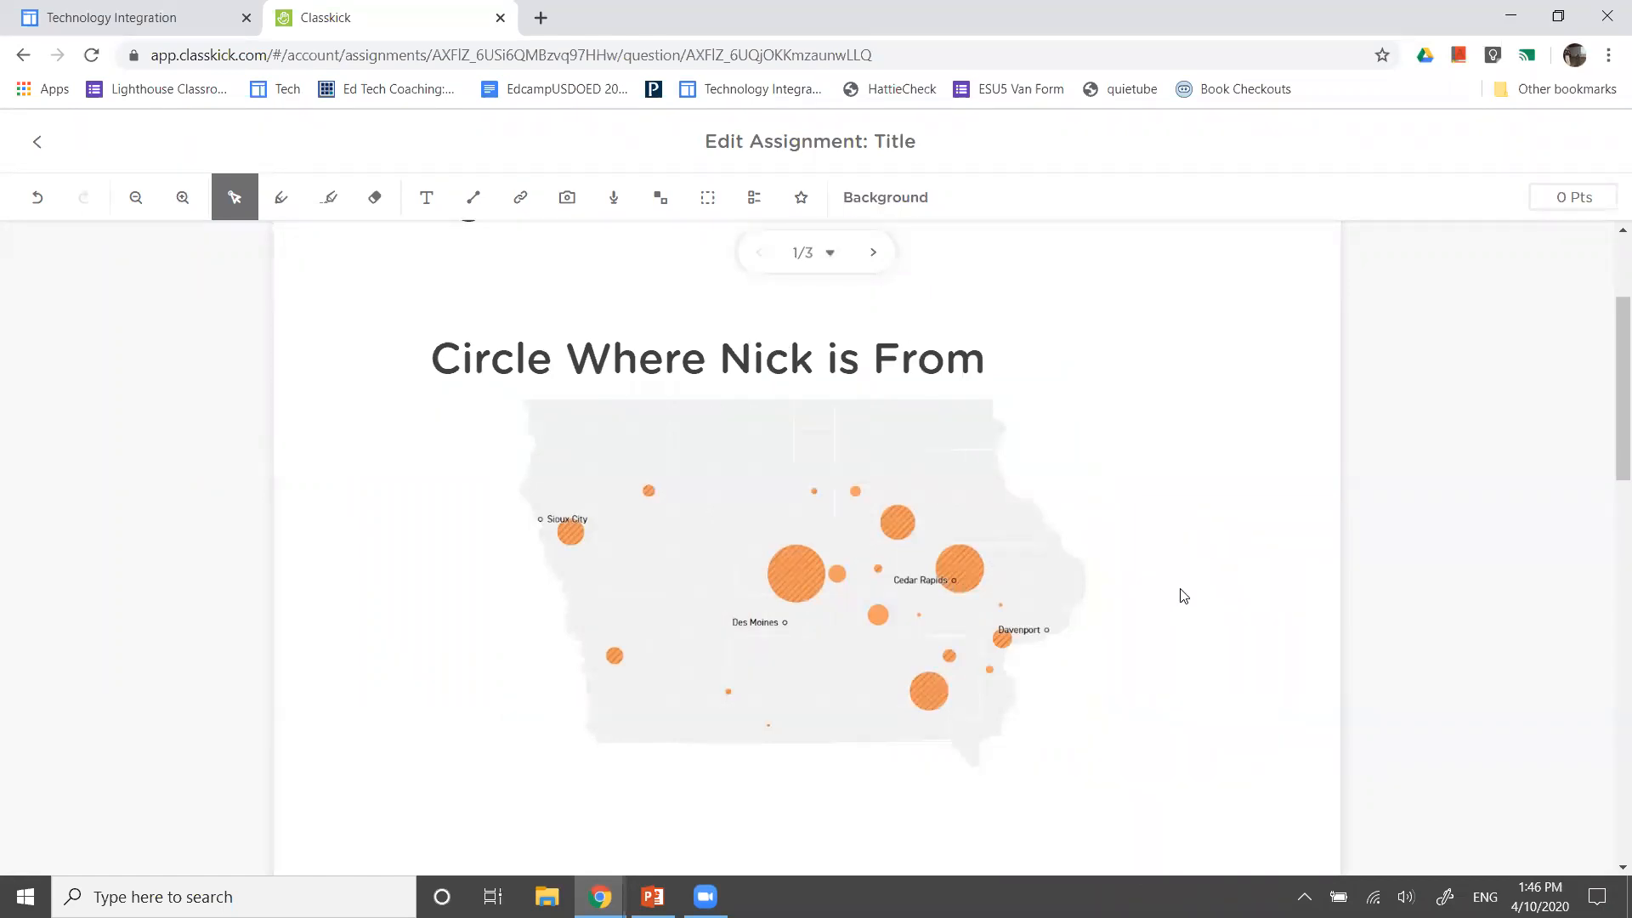
{"action": "left_click", "coordinate": [680, 409]}
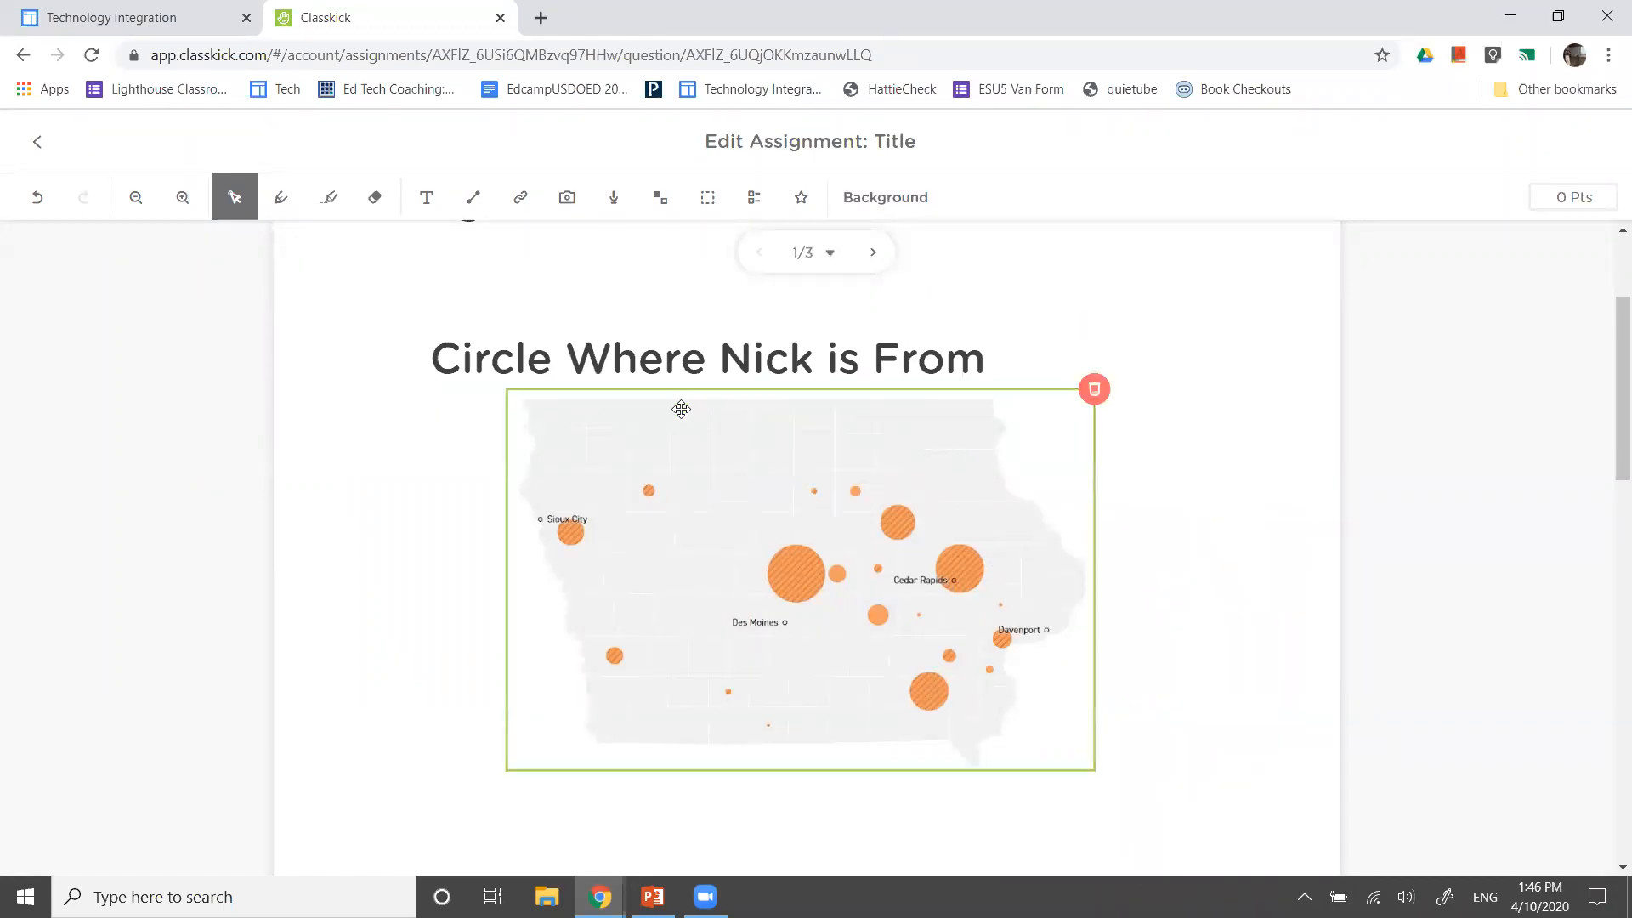
Switch to the student's Corona assignment window and draw overlapping pen circles over the right edge of slide 3's verb chart
{"action": "key", "text": "alt+Tab"}
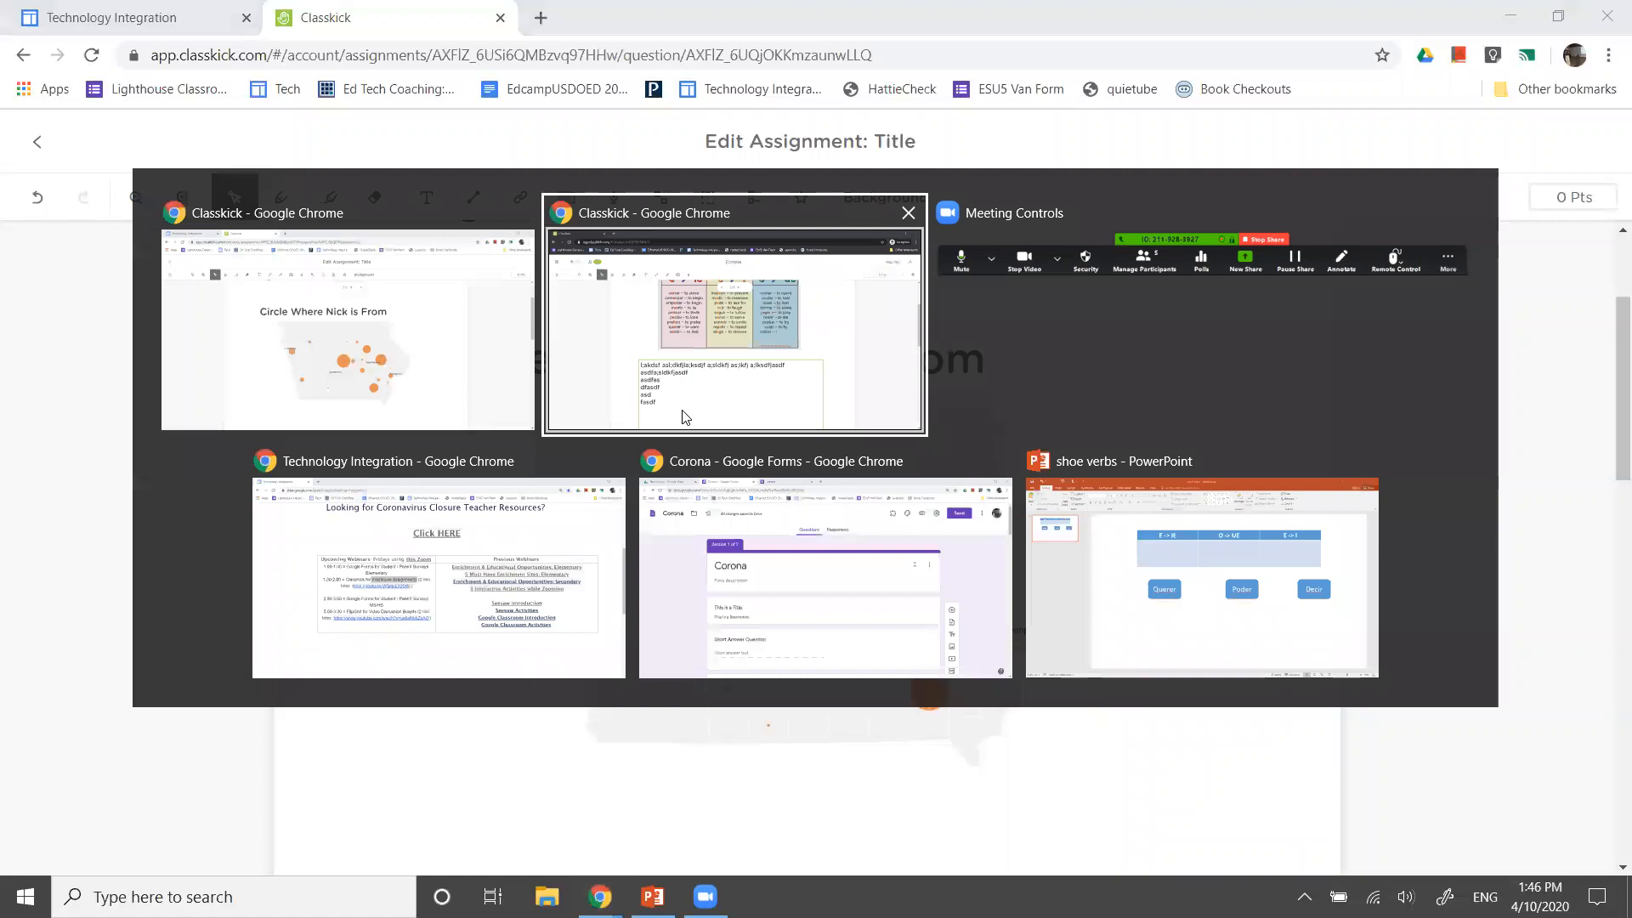
{"action": "left_click", "coordinate": [679, 414]}
{"action": "scroll", "coordinate": [723, 433], "scroll_direction": "up", "scroll_amount": 3}
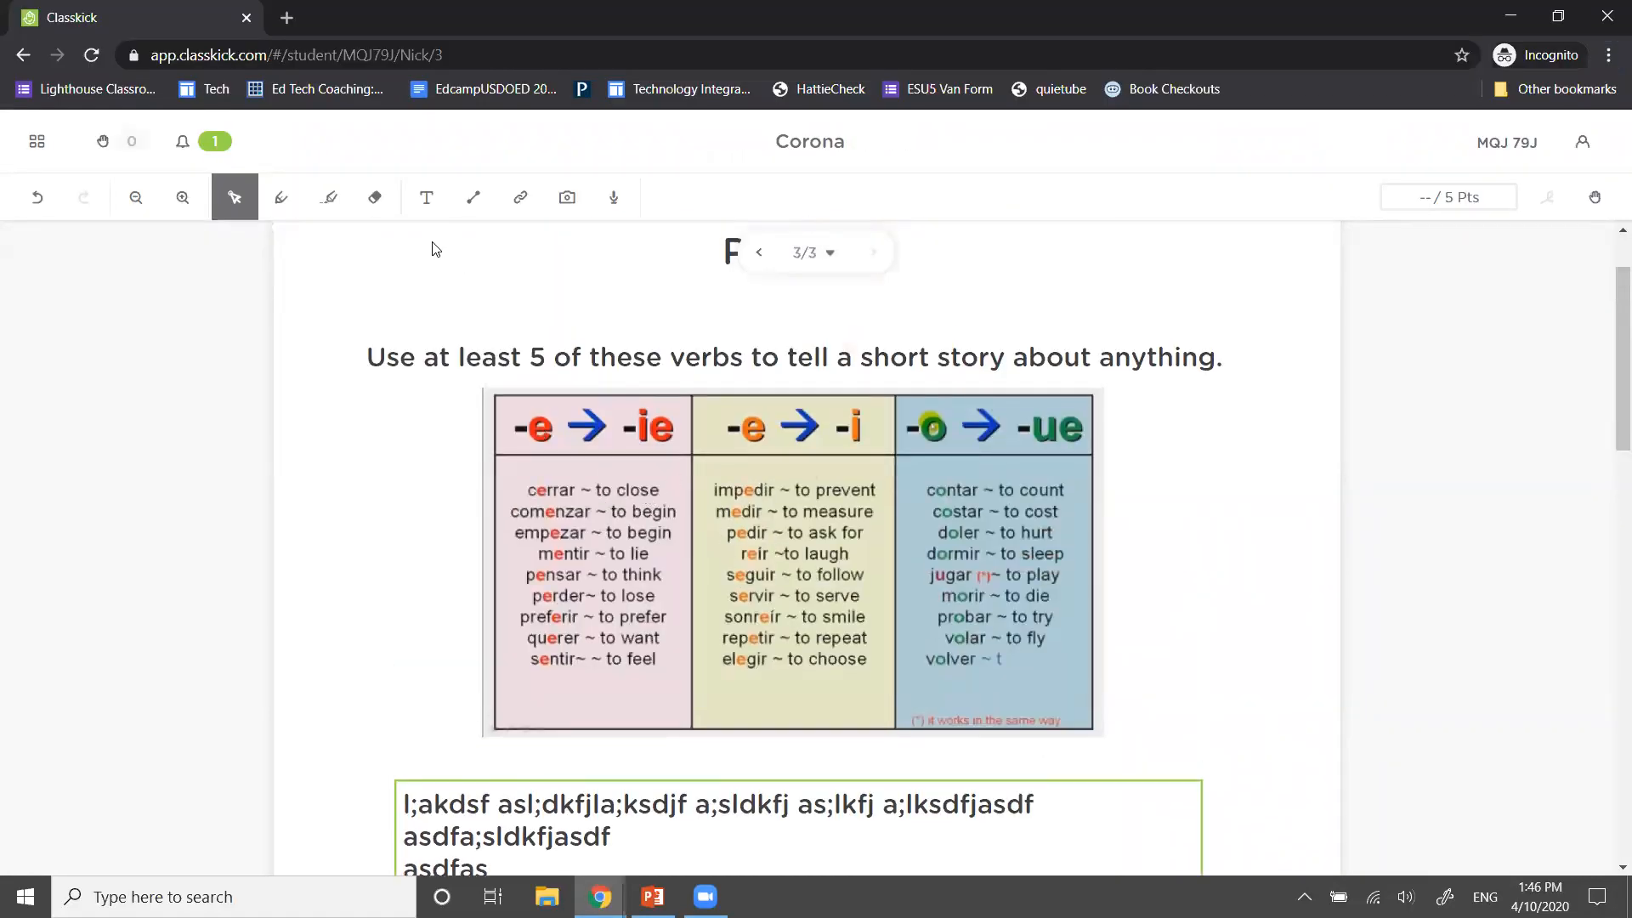
{"action": "left_click", "coordinate": [282, 198]}
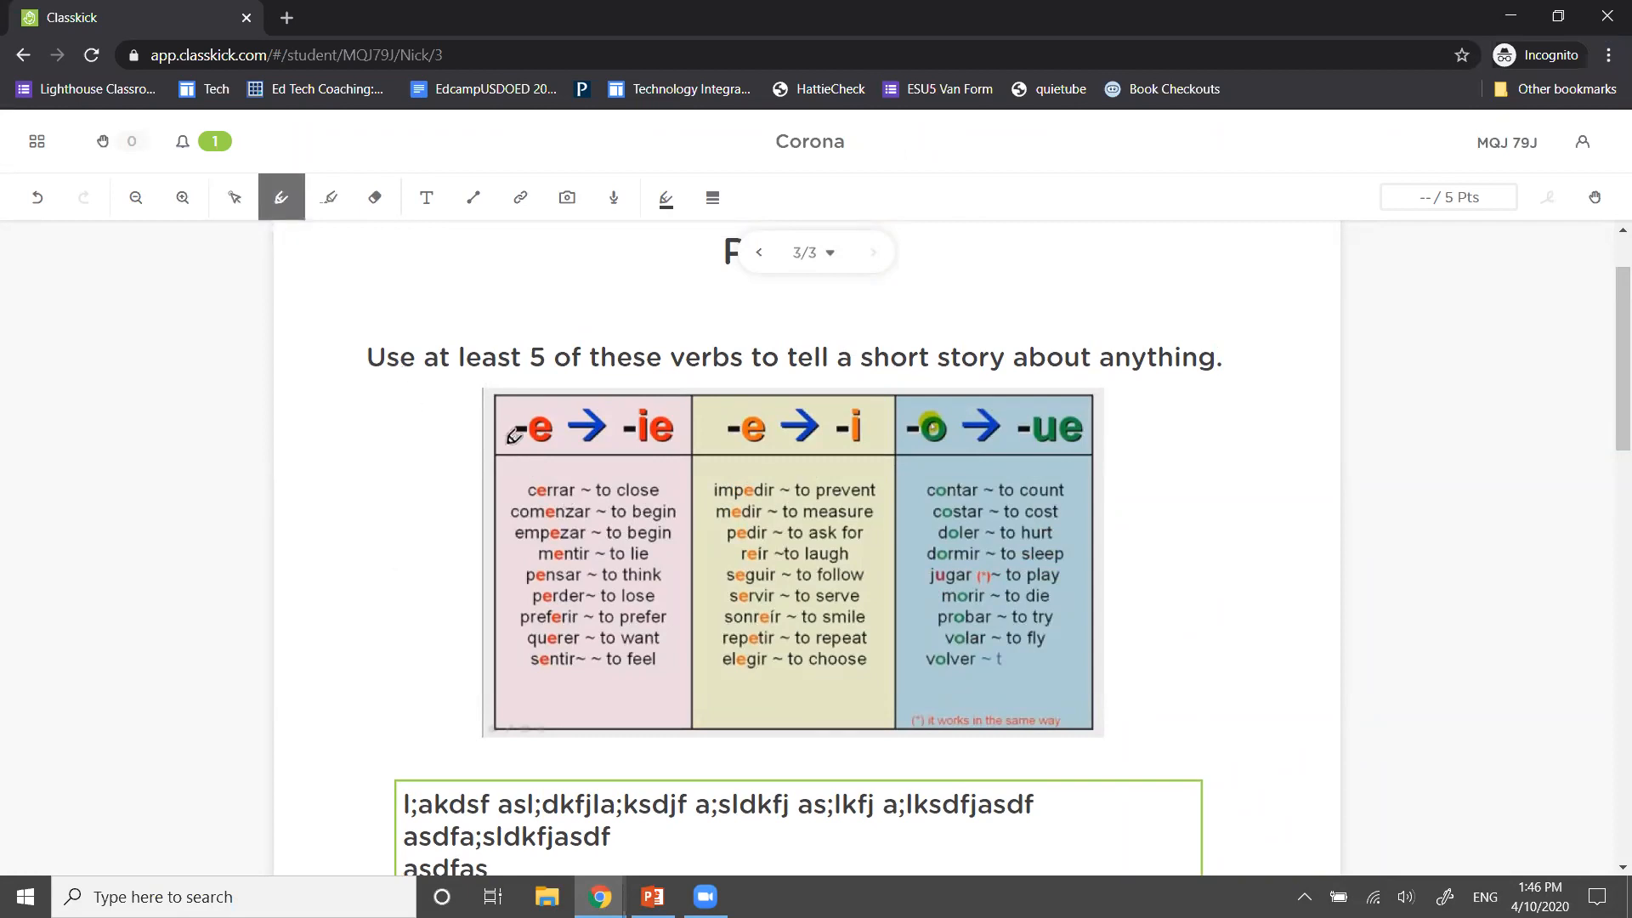
{"action": "mouse_move", "coordinate": [1114, 562]}
{"action": "left_mouse_down"}
{"action": "mouse_move", "coordinate": [1059, 529]}
{"action": "mouse_move", "coordinate": [1079, 637]}
{"action": "mouse_move", "coordinate": [1109, 541]}
{"action": "mouse_move", "coordinate": [1057, 593]}
{"action": "mouse_move", "coordinate": [1136, 597]}
{"action": "mouse_move", "coordinate": [1058, 582]}
{"action": "mouse_move", "coordinate": [1124, 595]}
{"action": "mouse_move", "coordinate": [1093, 629]}
{"action": "mouse_move", "coordinate": [1093, 568]}
{"action": "mouse_move", "coordinate": [1083, 583]}
{"action": "left_mouse_up"}
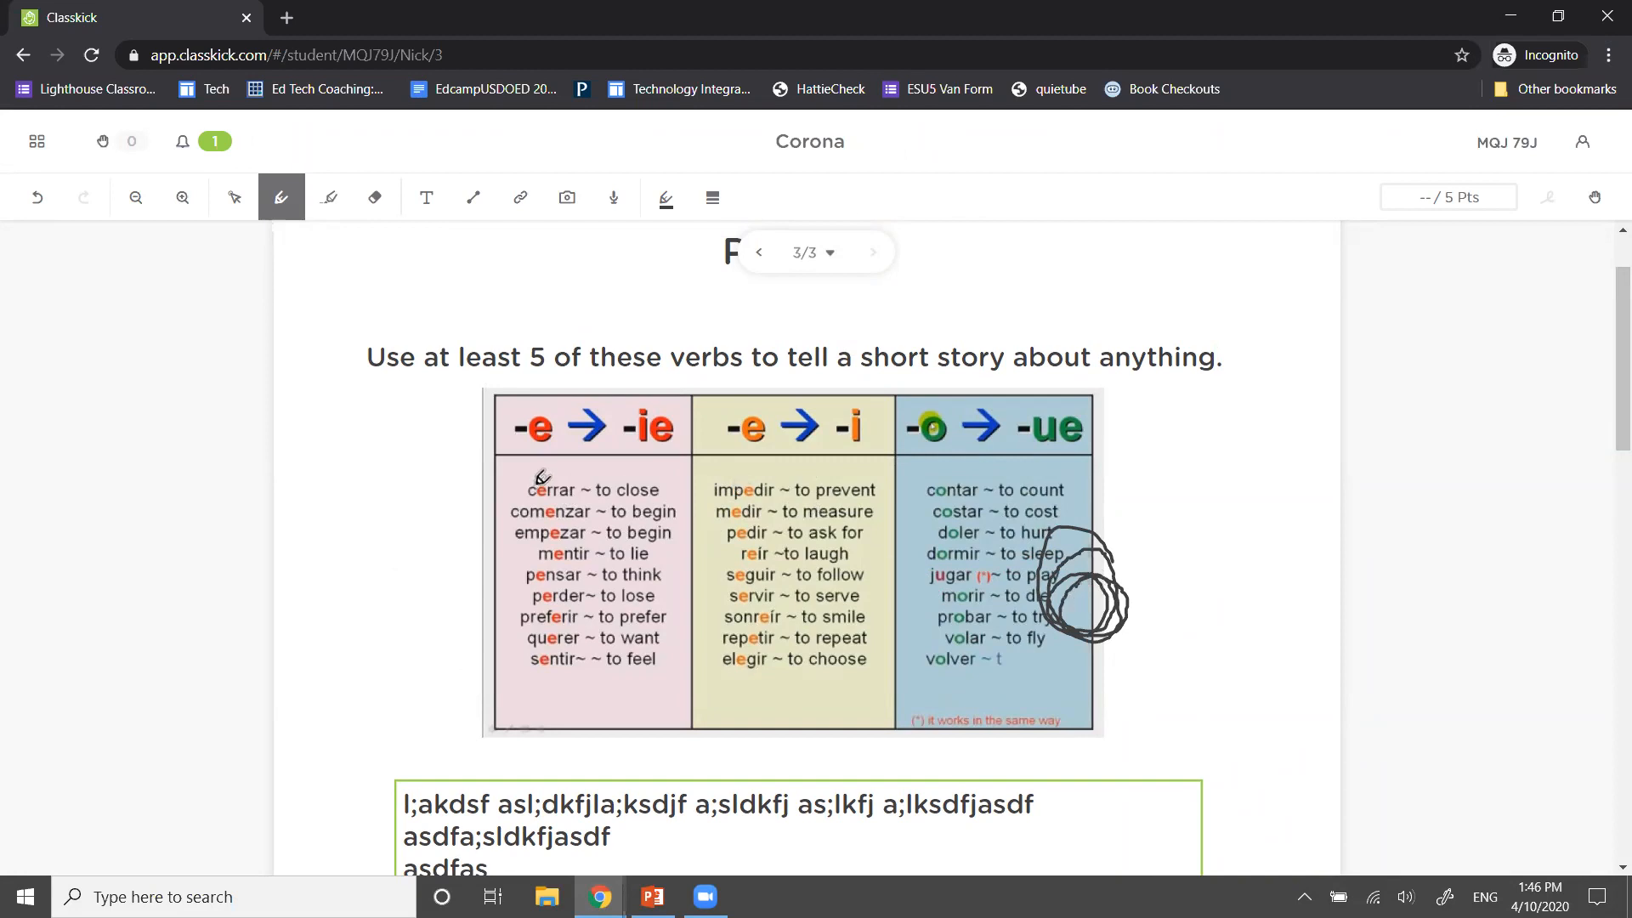
Switch back to the teacher's assignment editor and shift the Iowa map slightly on slide 1
{"action": "key", "text": "alt+Tab"}
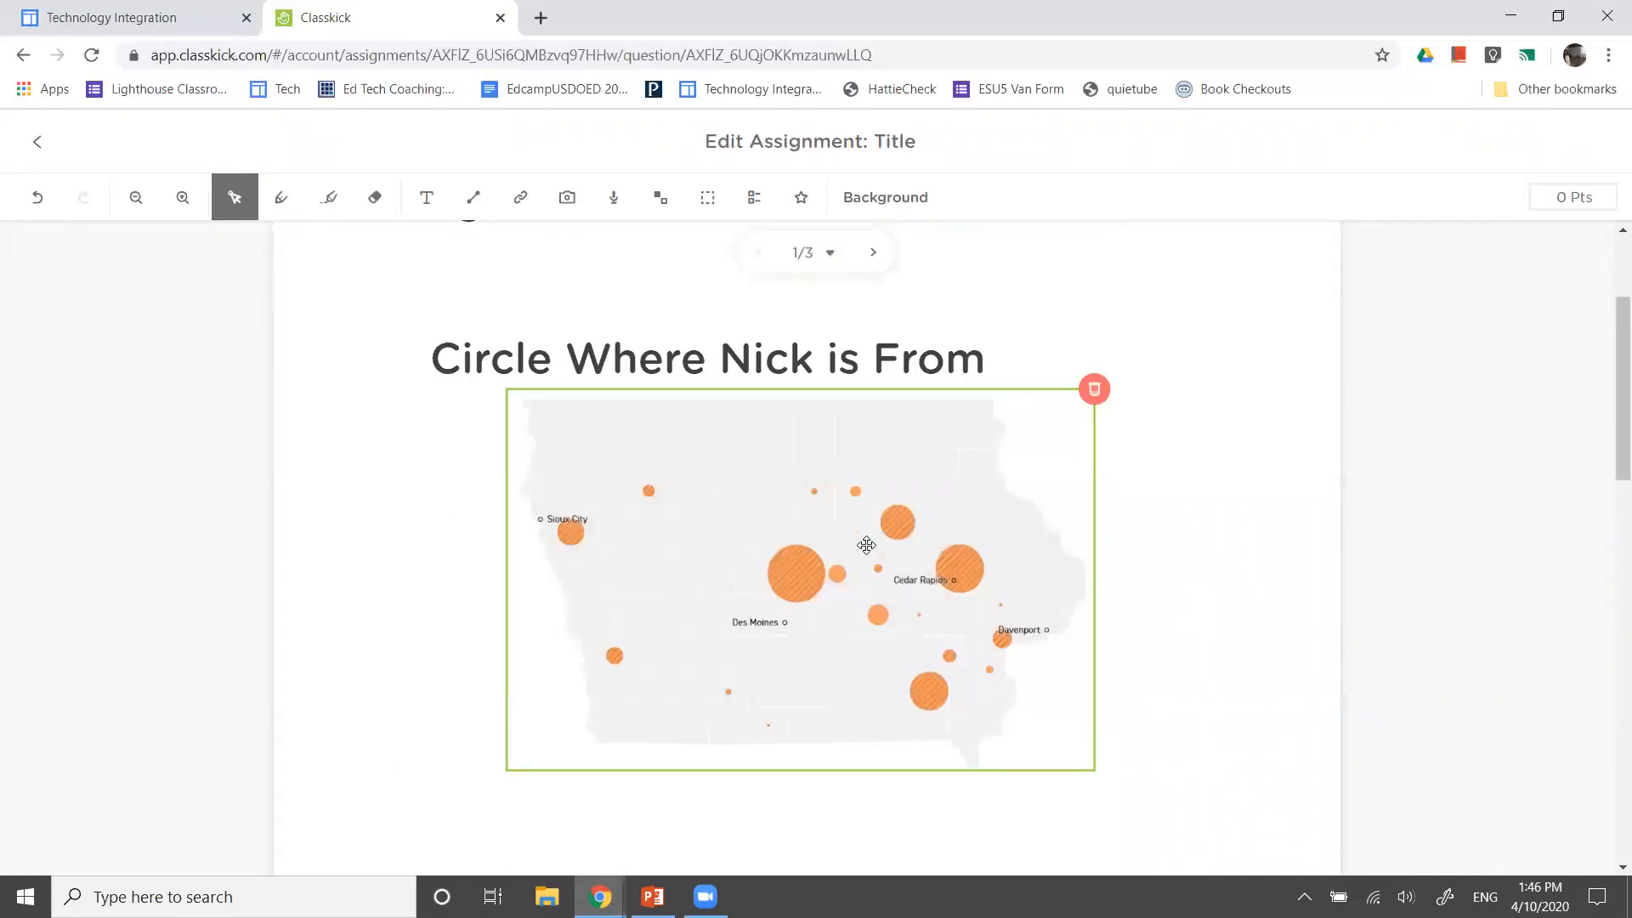
{"action": "left_click_drag", "start_coordinate": [866, 545], "coordinate": [913, 552]}
In the student's window, go to slide 1 and move the Poder, Querer and Decir tiles out of the table and back into their columns
{"action": "key", "text": "alt+Tab"}
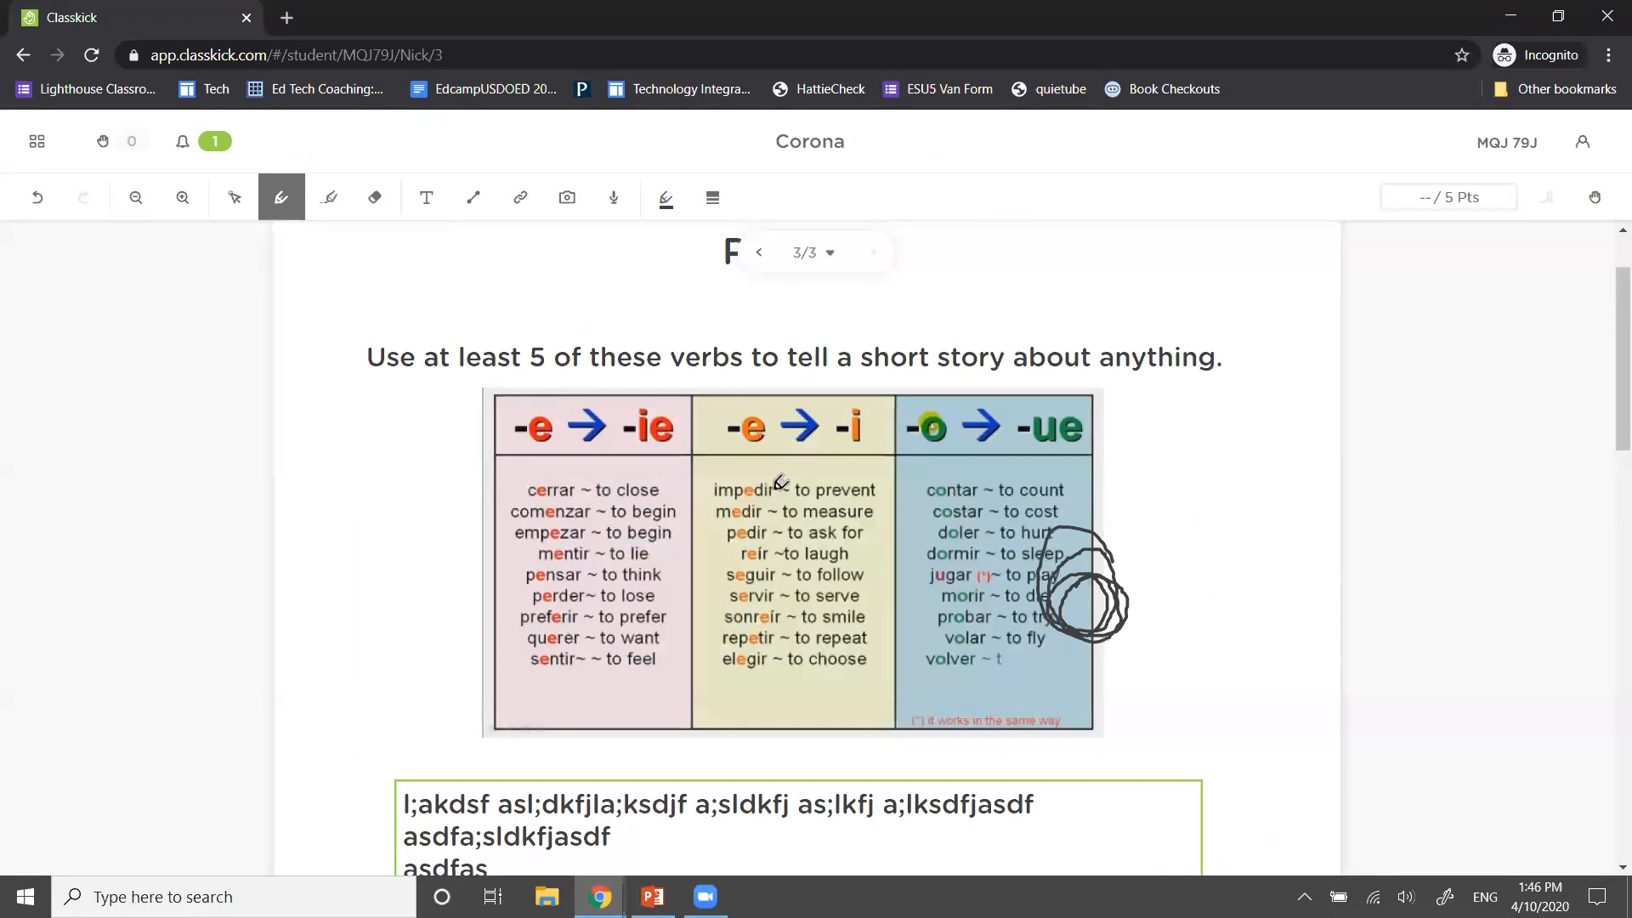
{"action": "left_click", "coordinate": [232, 199]}
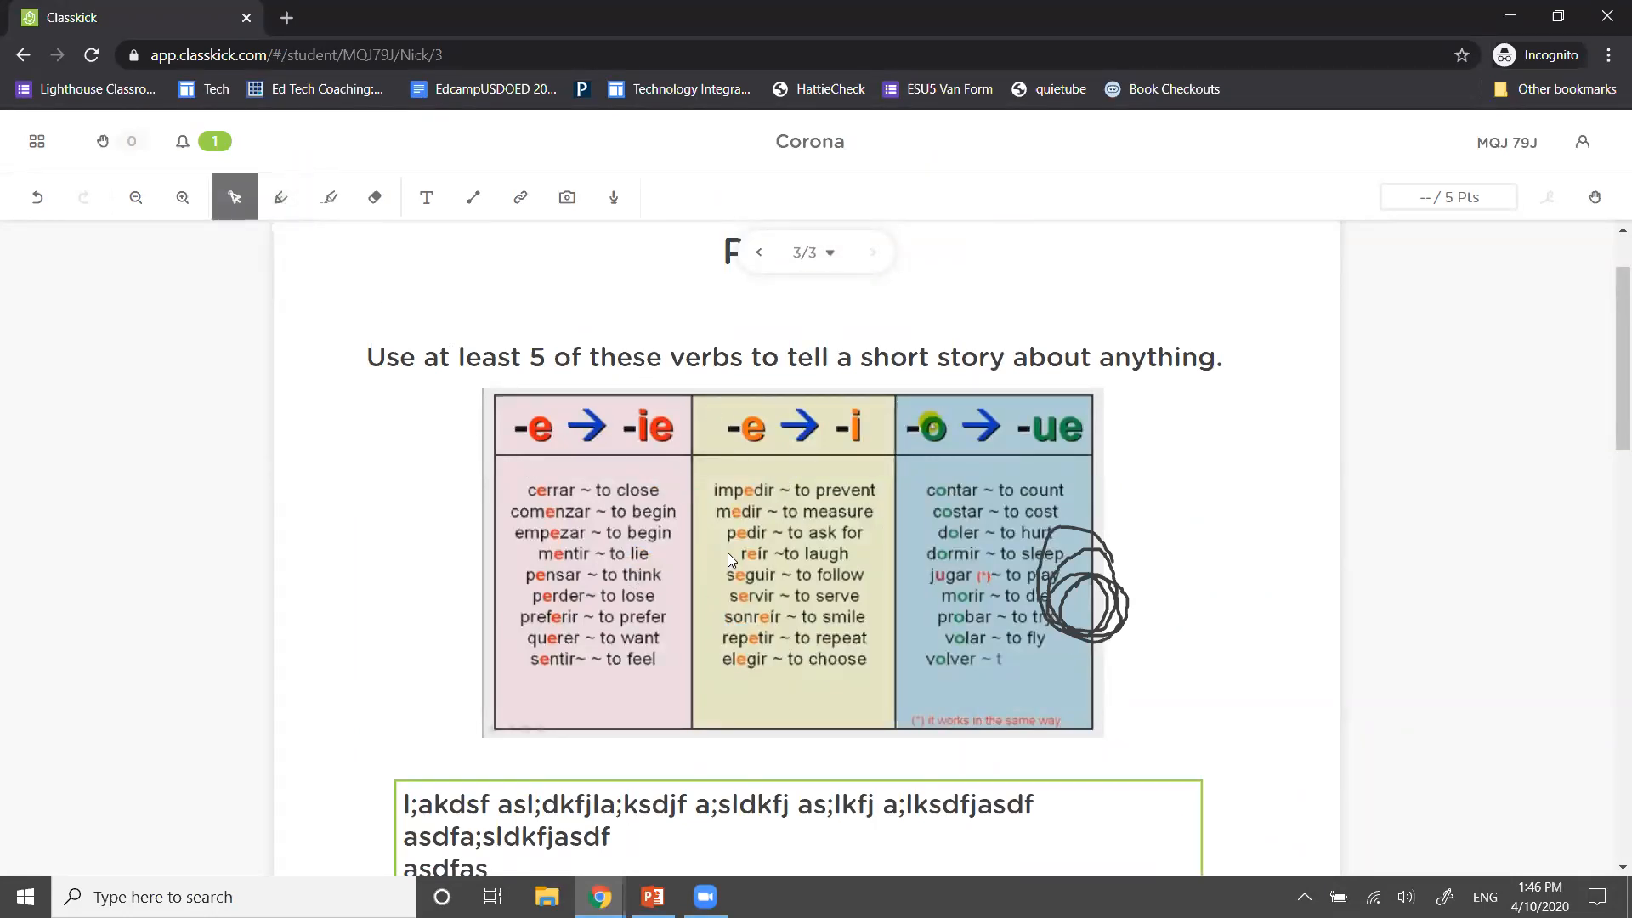
{"action": "left_click", "coordinate": [760, 254]}
{"action": "left_click", "coordinate": [760, 255]}
{"action": "scroll", "coordinate": [970, 556], "scroll_direction": "down", "scroll_amount": 6}
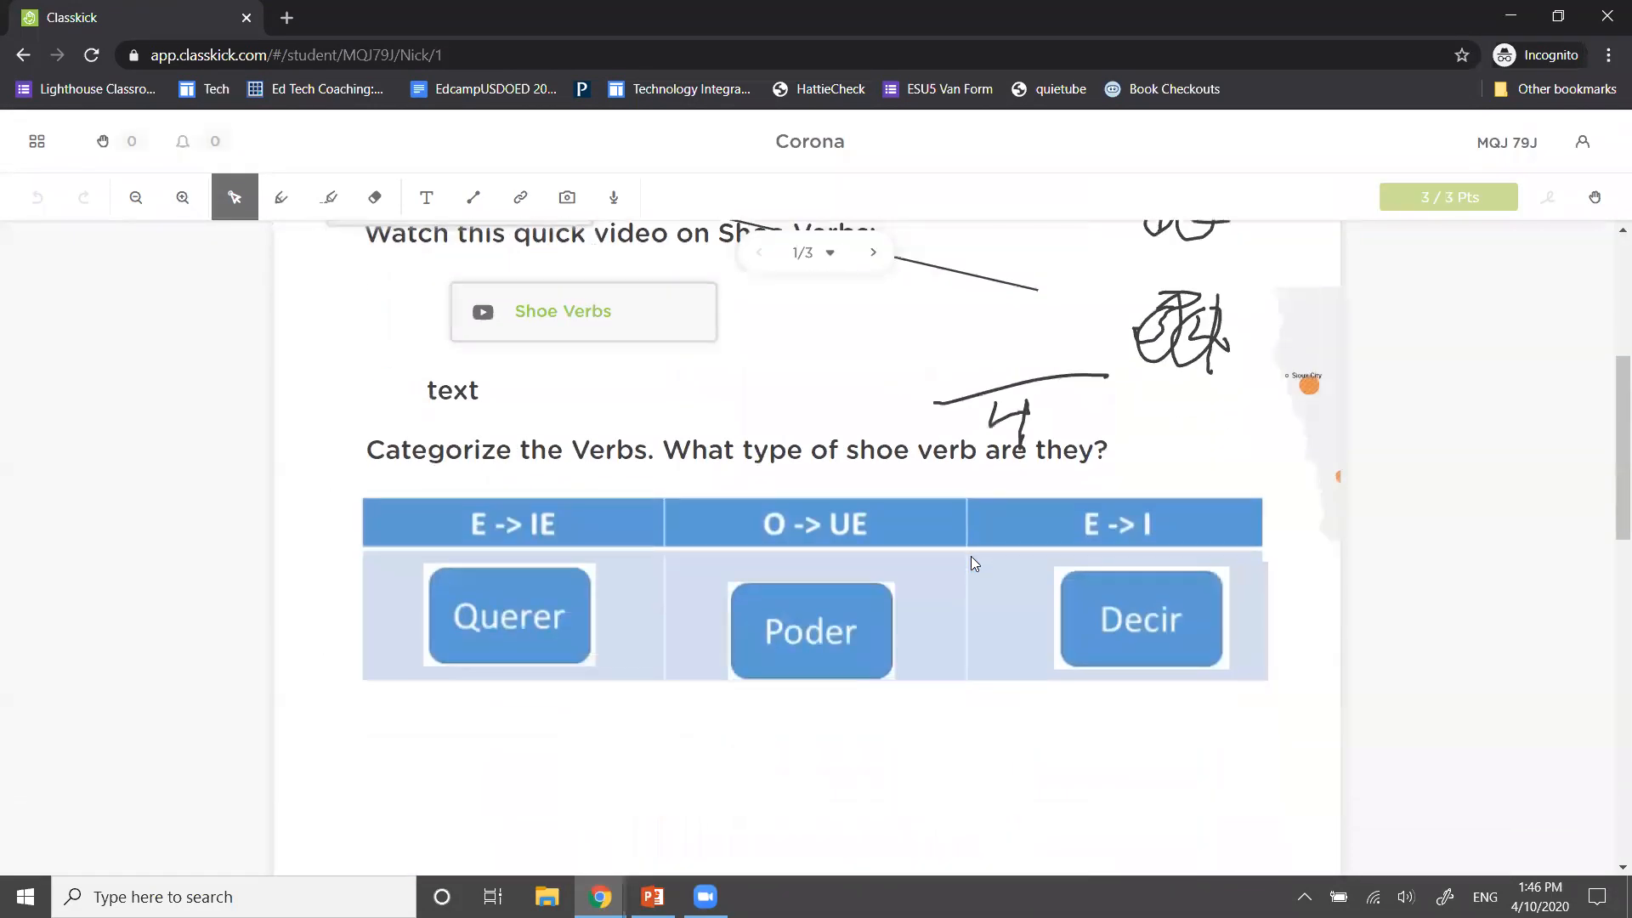
{"action": "left_click", "coordinate": [824, 438]}
{"action": "left_click_drag", "start_coordinate": [823, 438], "coordinate": [832, 627]}
{"action": "left_click_drag", "start_coordinate": [520, 425], "coordinate": [595, 629]}
{"action": "left_click_drag", "start_coordinate": [1096, 442], "coordinate": [1086, 613]}
{"action": "left_click_drag", "start_coordinate": [859, 608], "coordinate": [832, 424]}
{"action": "left_click_drag", "start_coordinate": [1158, 618], "coordinate": [1125, 431]}
{"action": "left_click_drag", "start_coordinate": [586, 621], "coordinate": [527, 409]}
Return to the teacher's editor, go to slide 2 and open the option for adding images that students can move and rotate
{"action": "key", "text": "alt+Tab"}
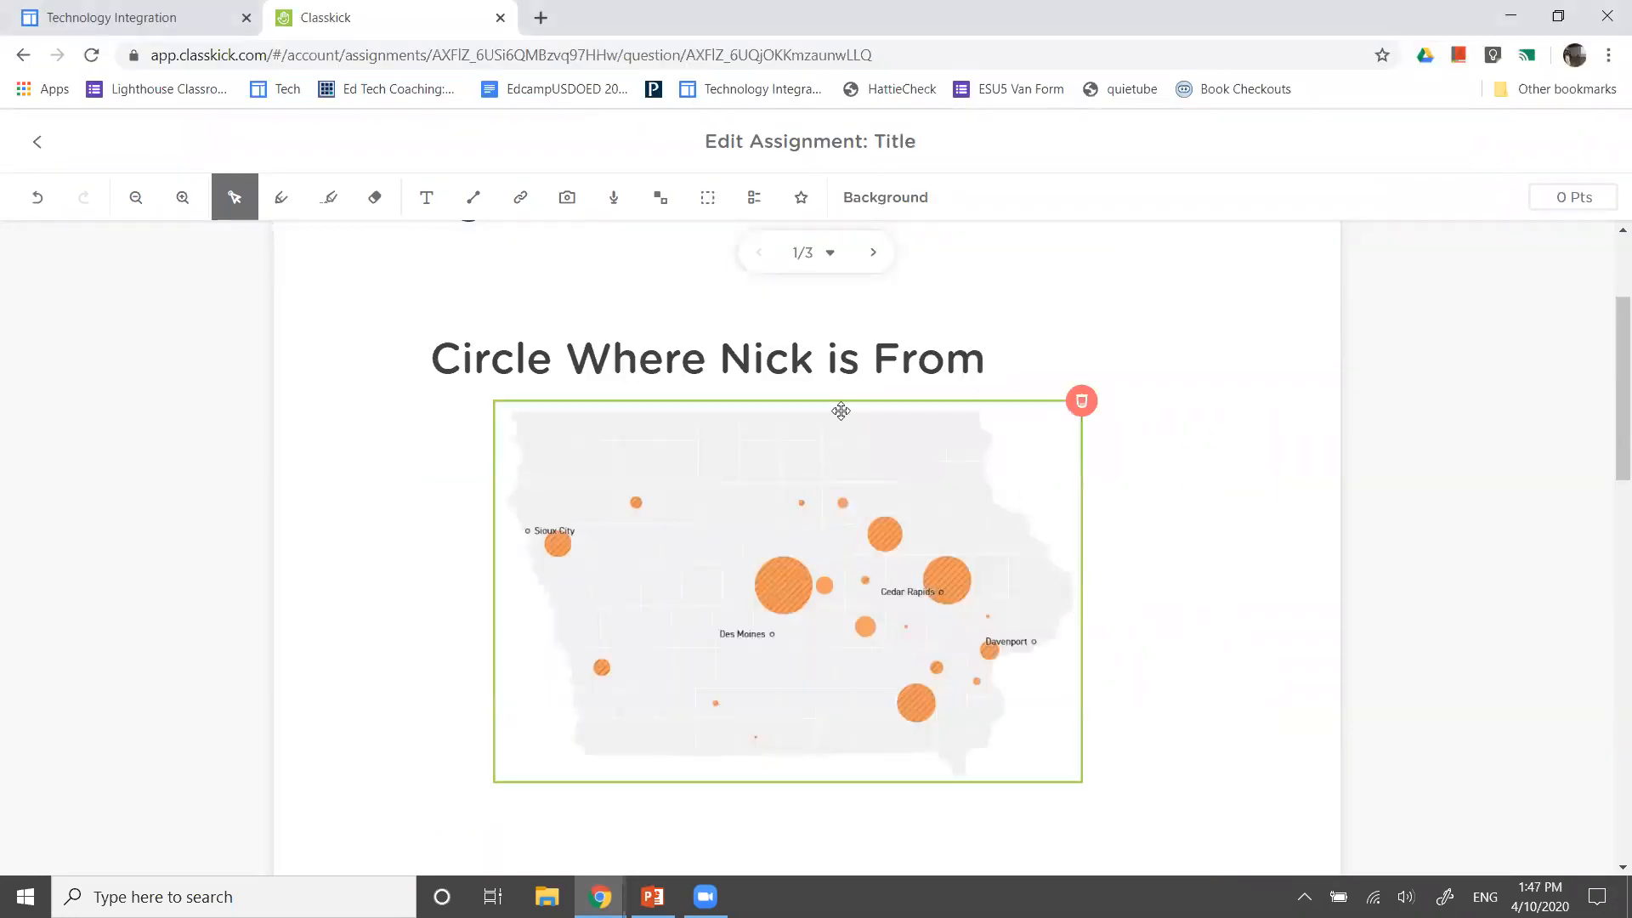
{"action": "scroll", "coordinate": [993, 600], "scroll_direction": "down", "scroll_amount": 1}
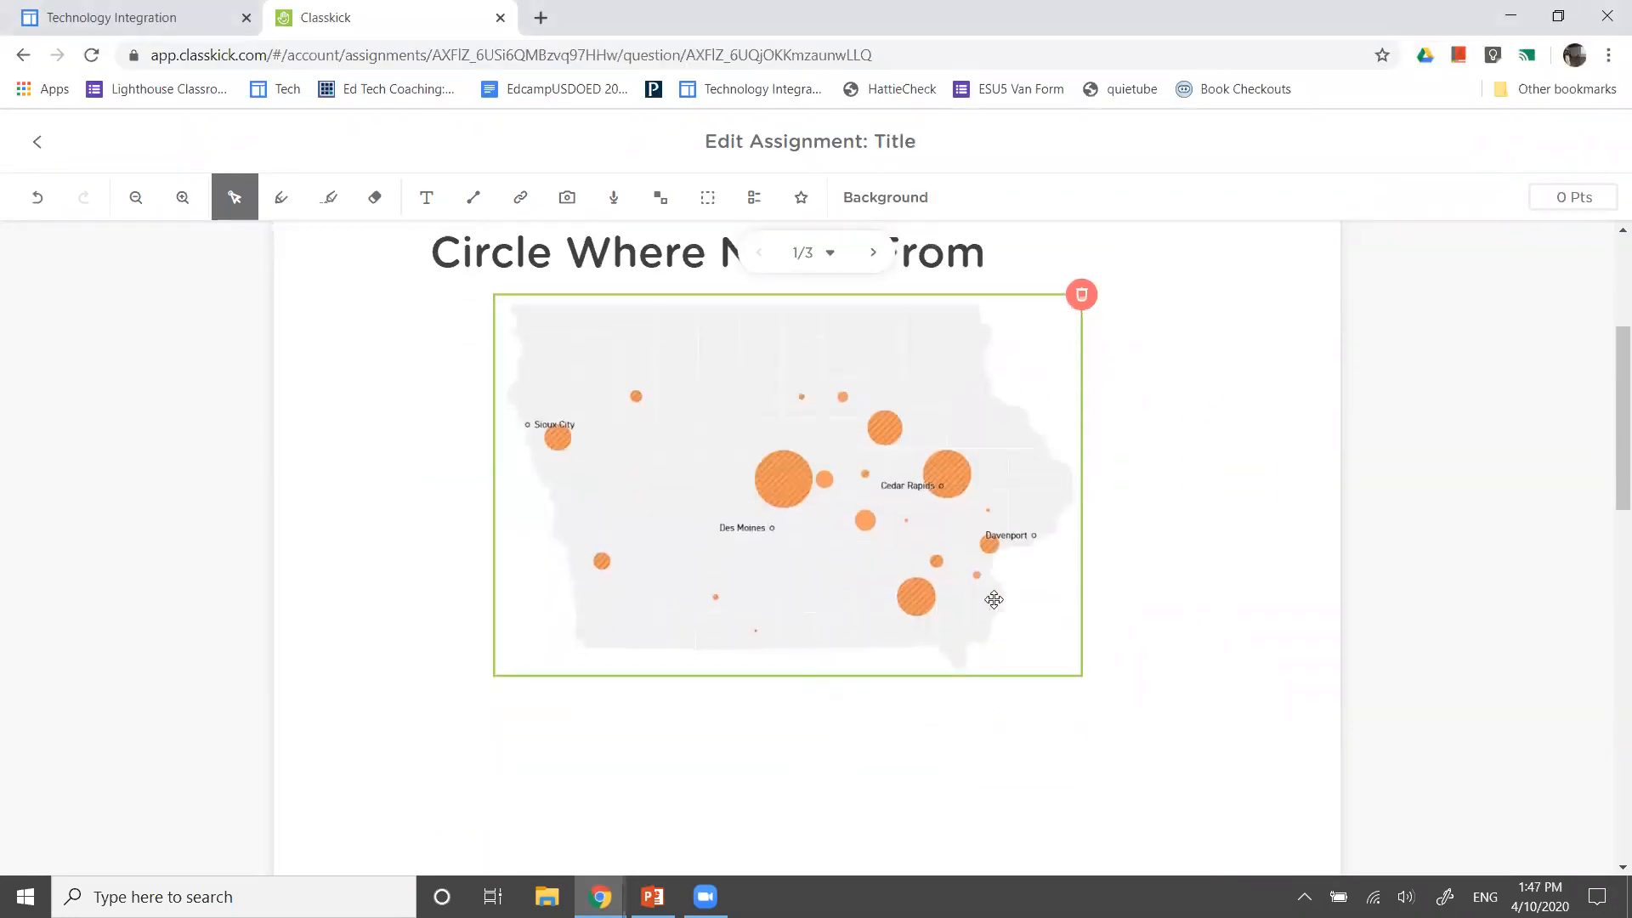
{"action": "left_click", "coordinate": [873, 253]}
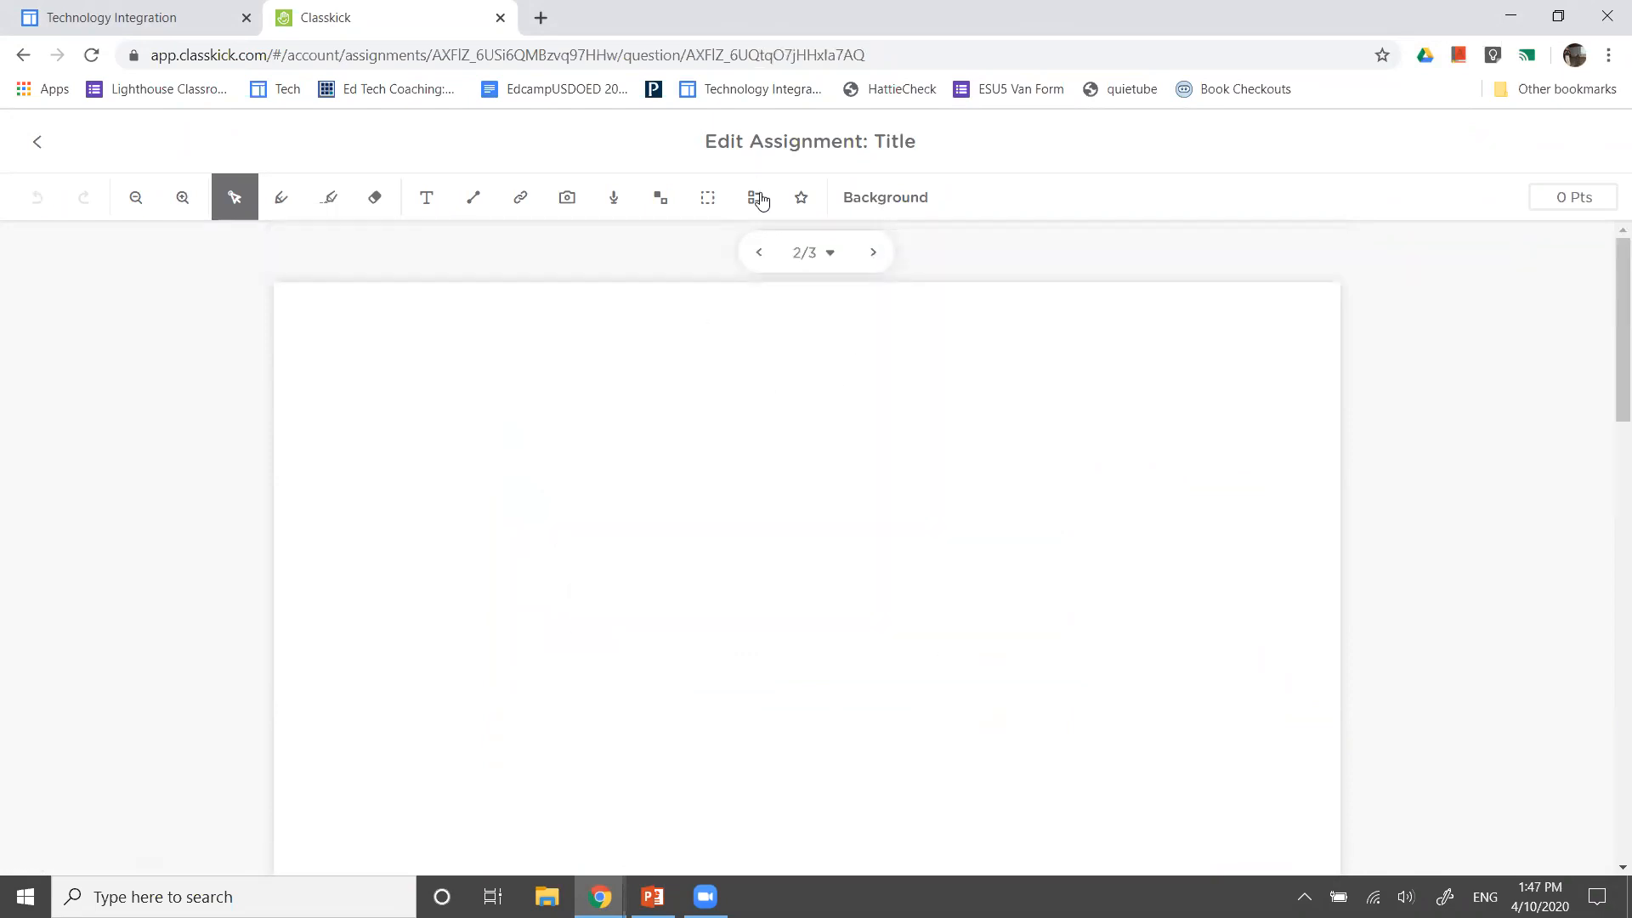
{"action": "left_click", "coordinate": [667, 202]}
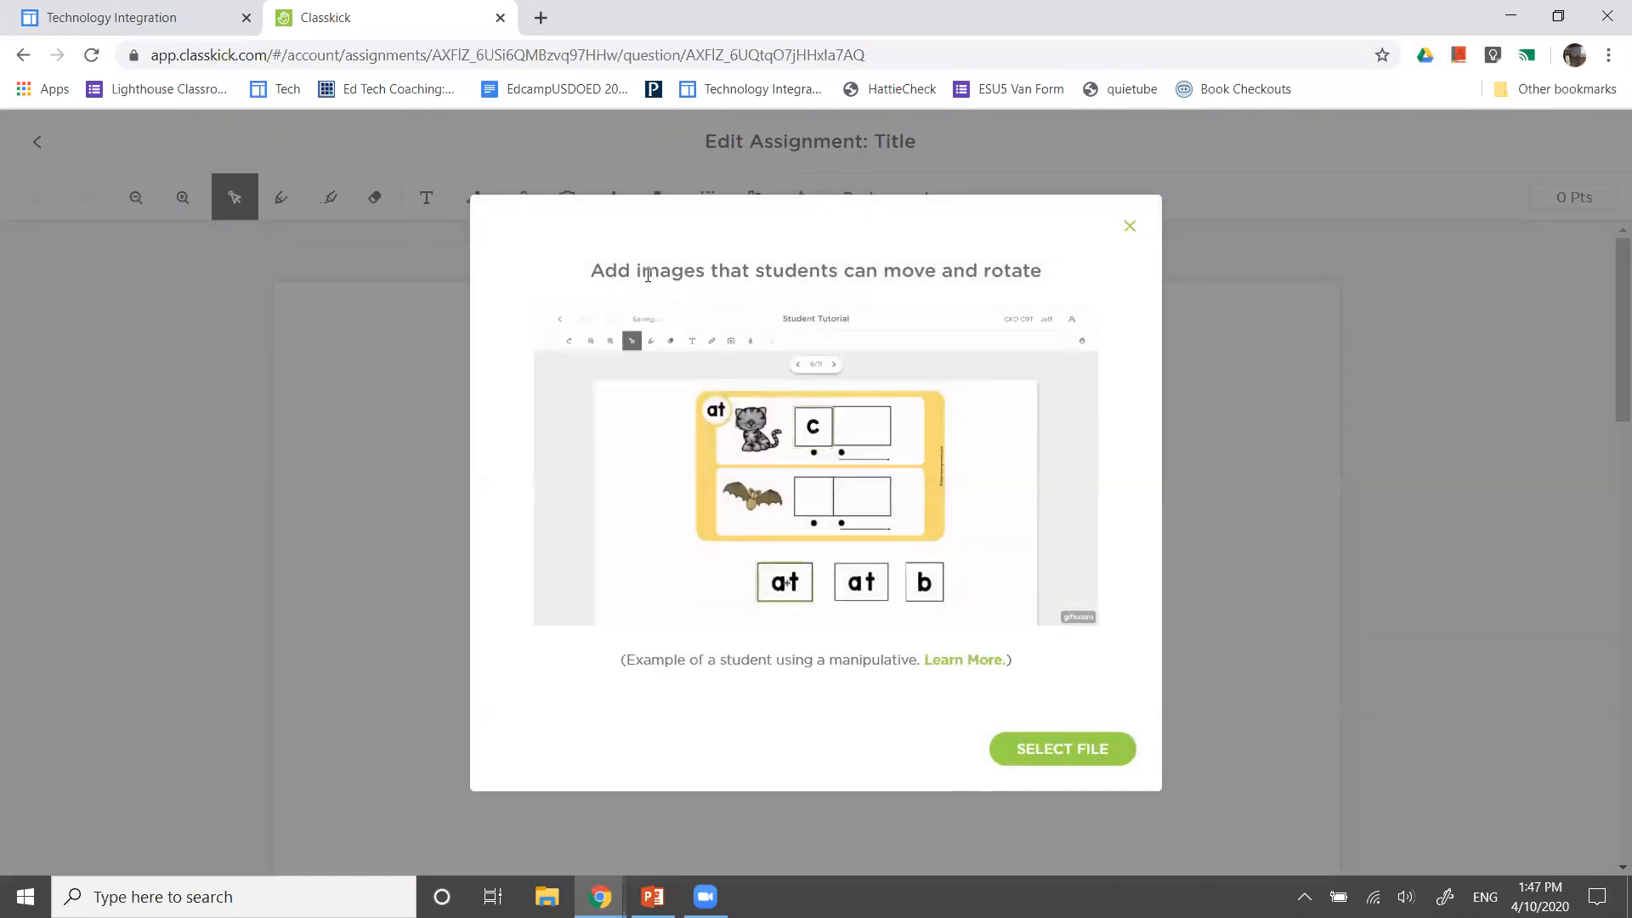
{"action": "left_click_drag", "start_coordinate": [638, 272], "coordinate": [869, 276]}
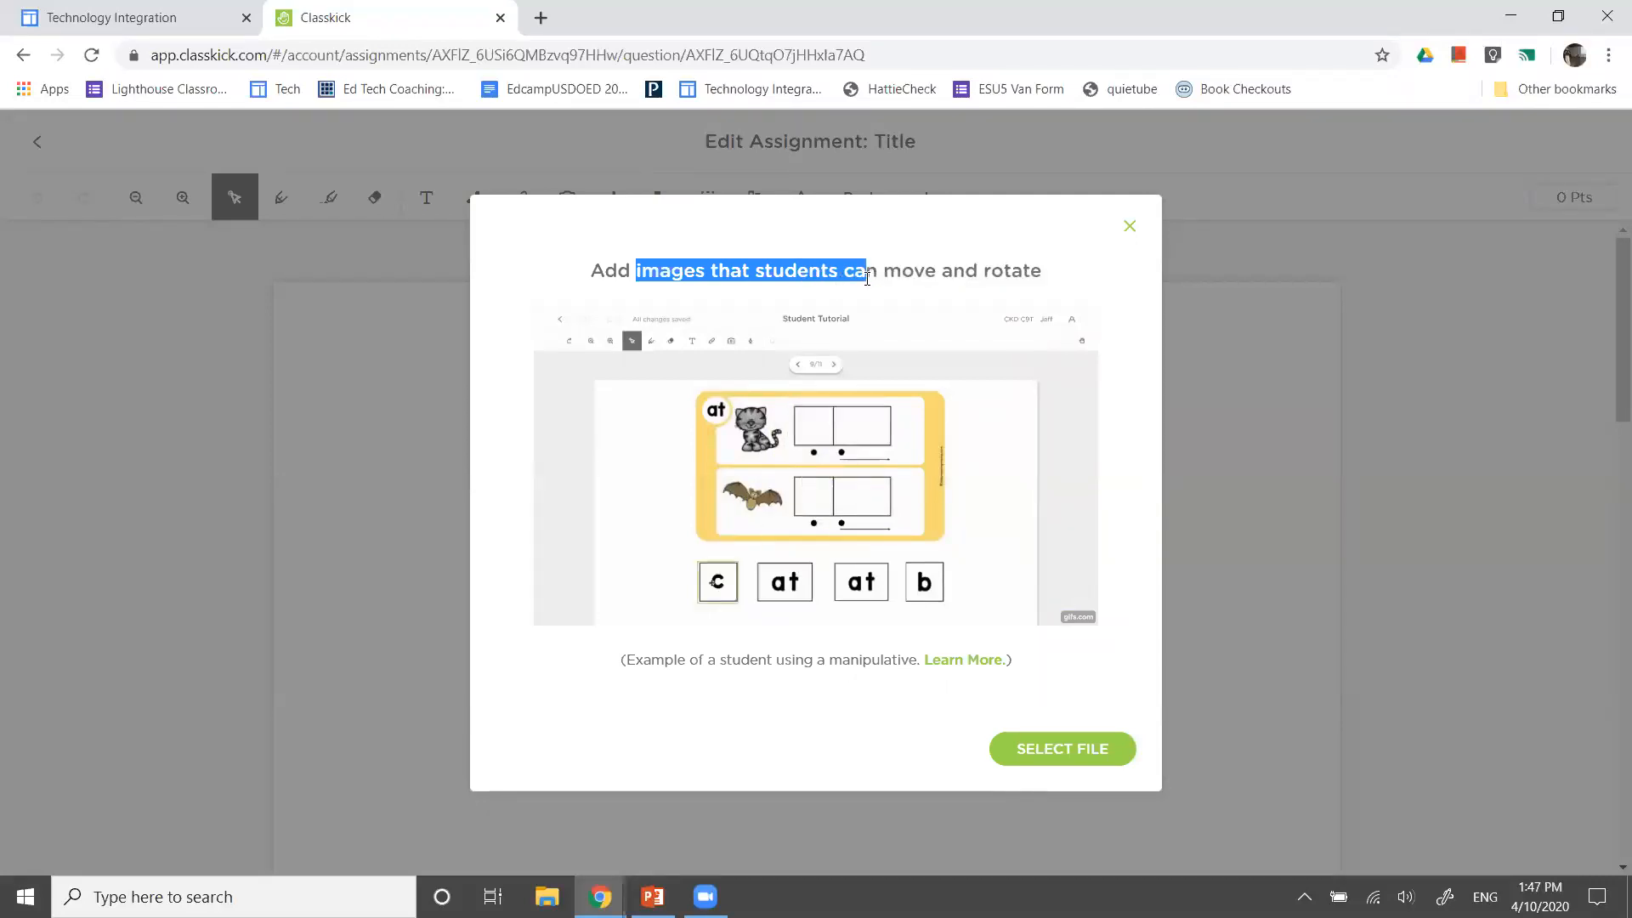
{"action": "left_click_drag", "start_coordinate": [637, 271], "coordinate": [838, 276]}
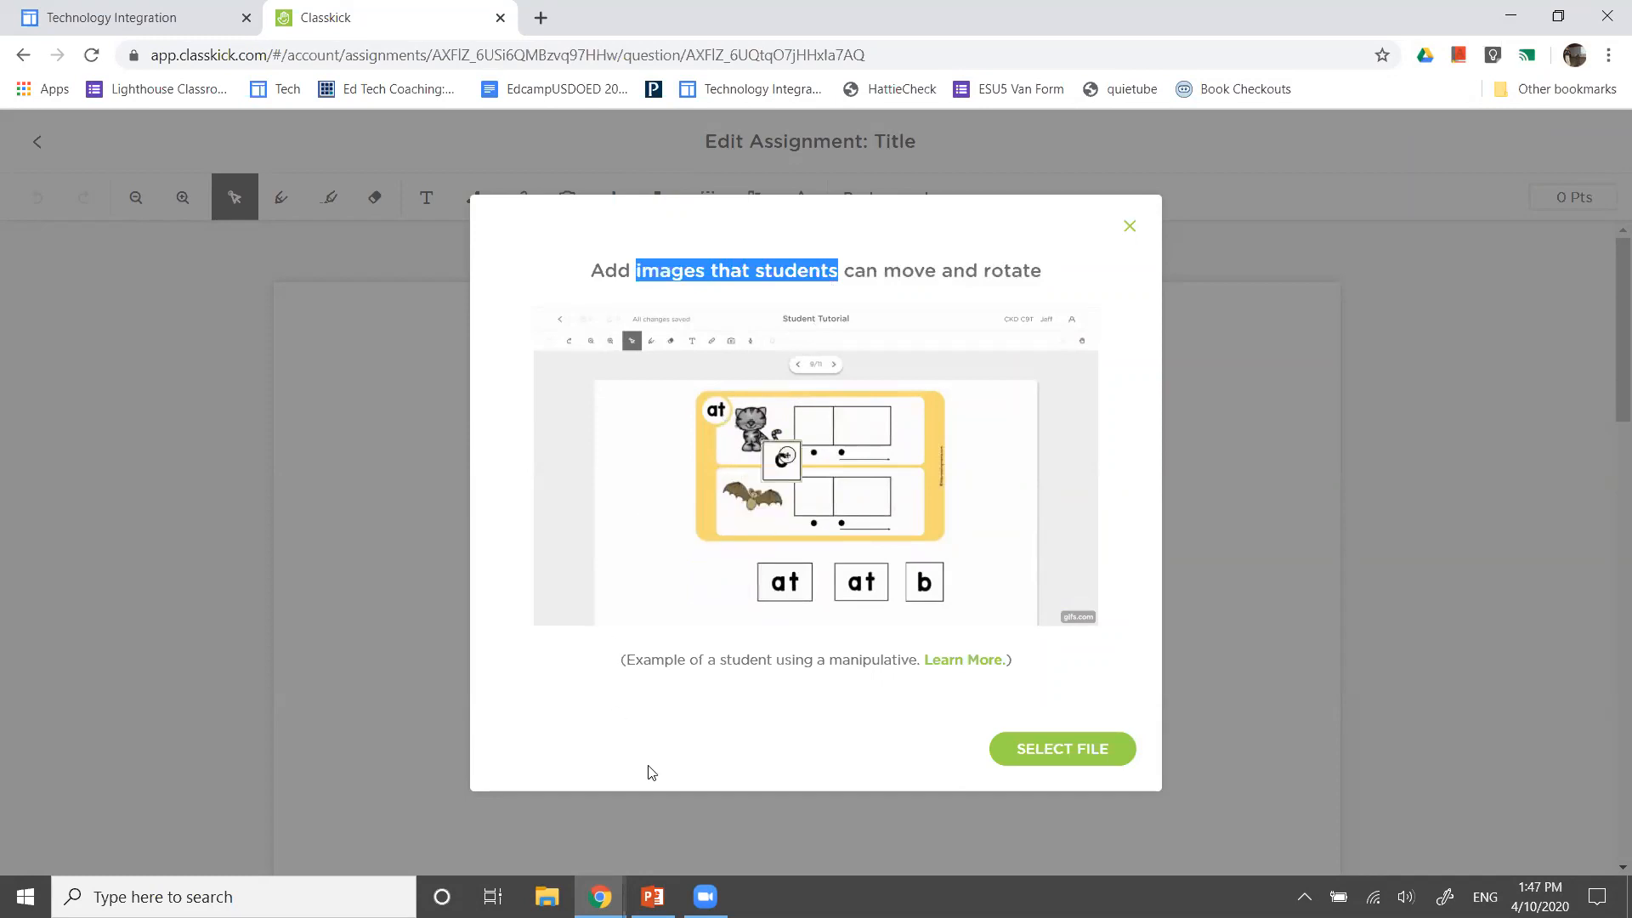
Switch to PowerPoint, start saving the shoe verbs presentation in Downloads as a JPEG, then cancel and close PowerPoint
{"action": "left_click", "coordinate": [653, 897]}
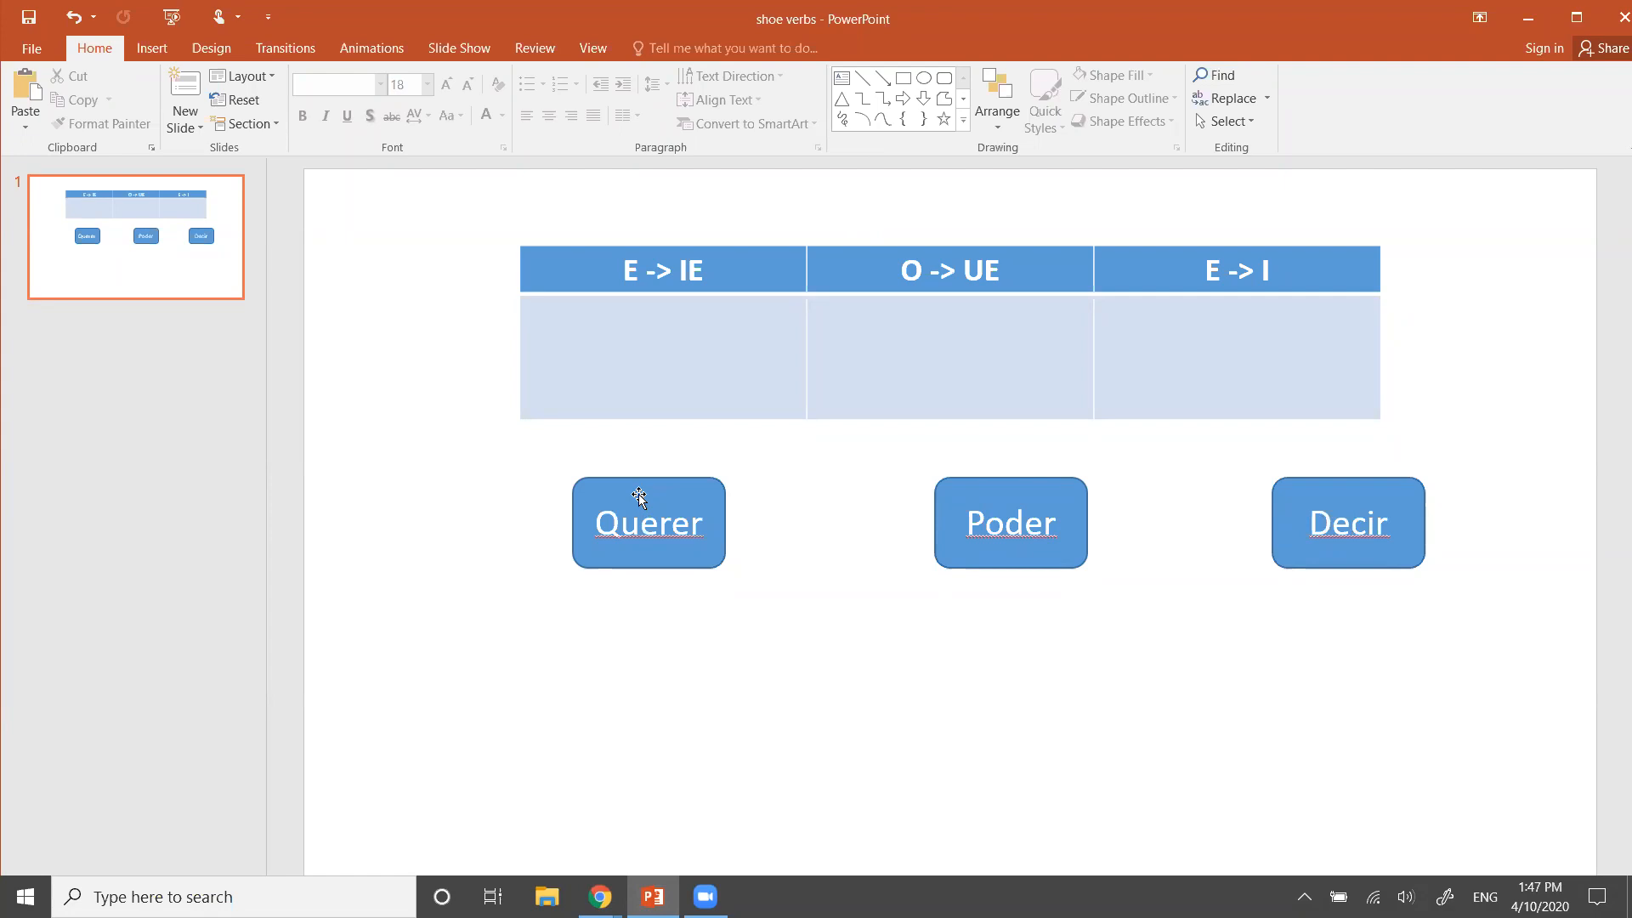
{"action": "left_click", "coordinate": [32, 49]}
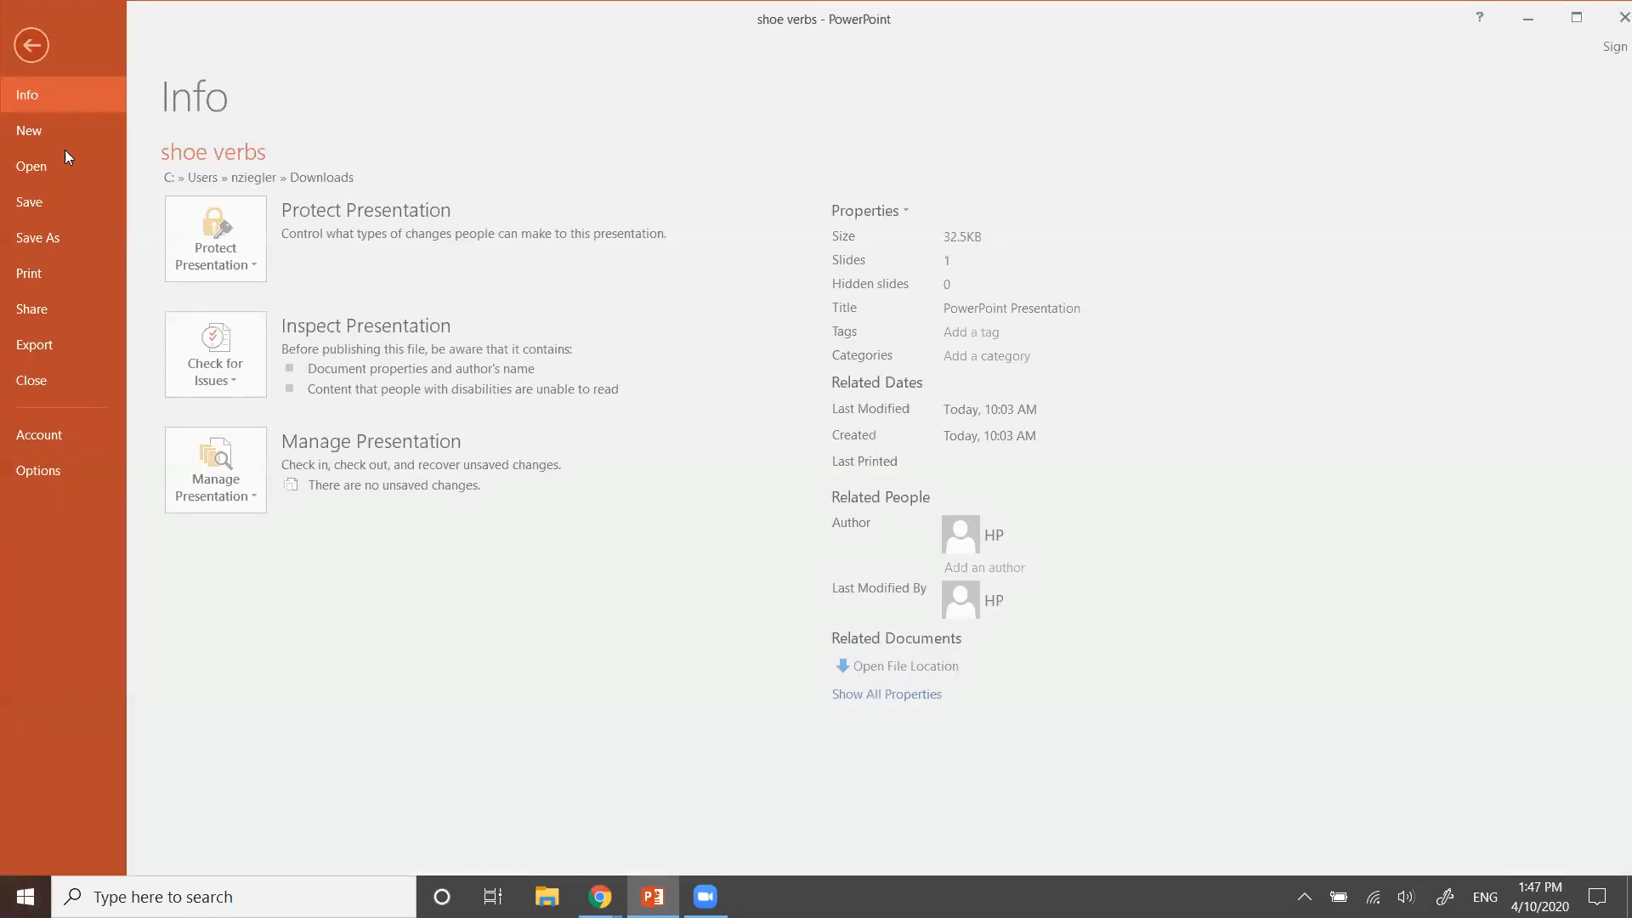
{"action": "left_click", "coordinate": [69, 240]}
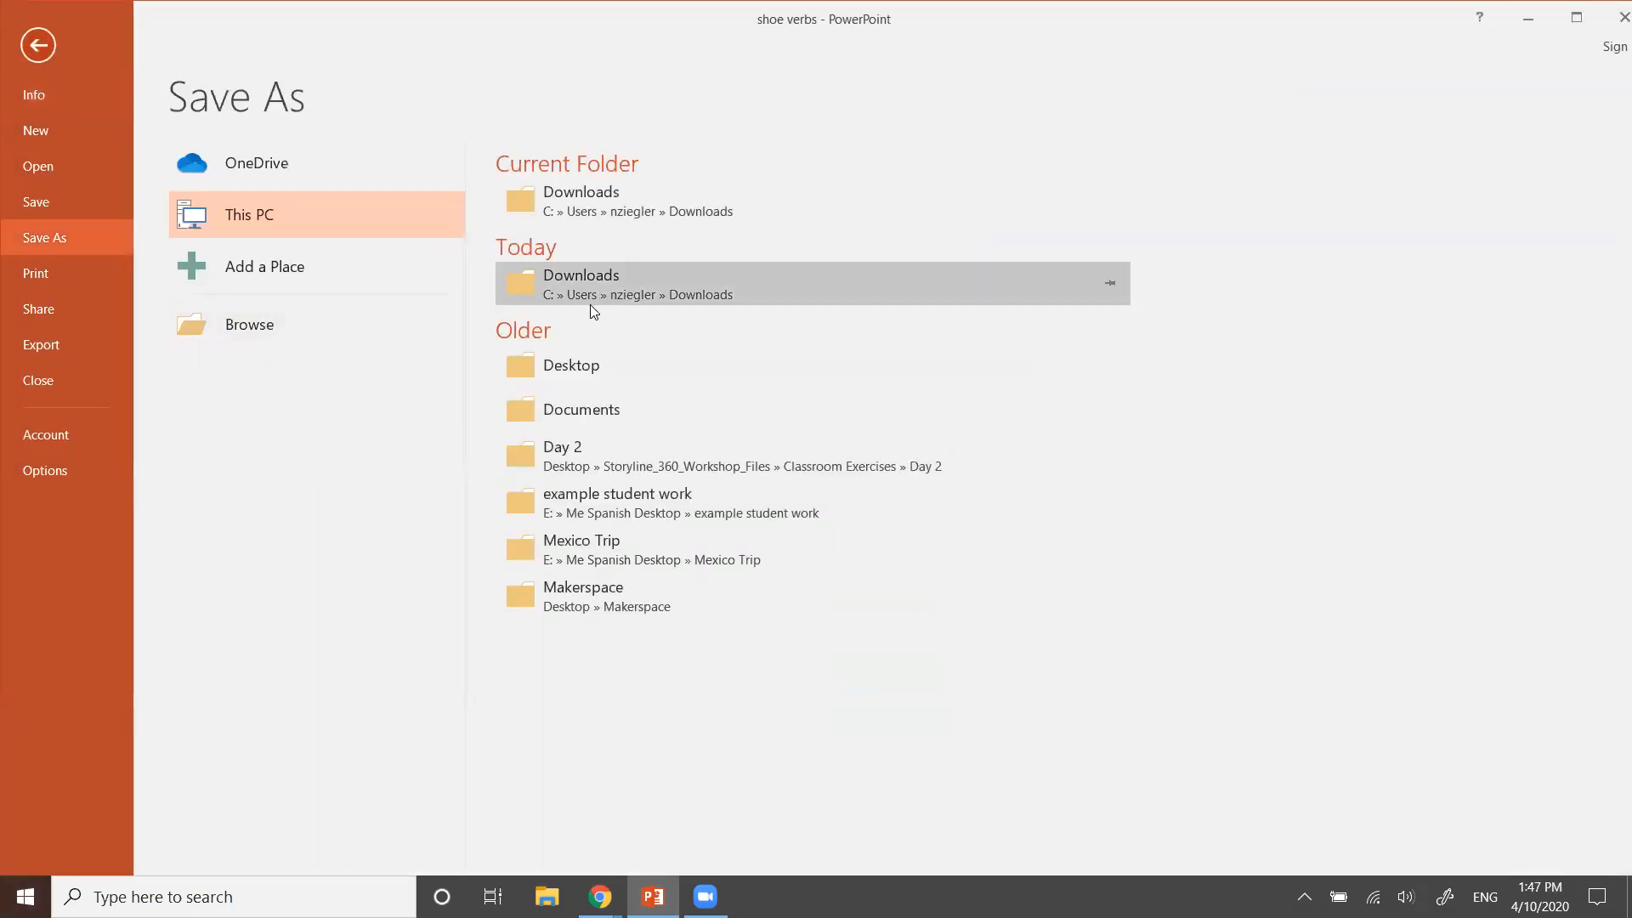
{"action": "left_click", "coordinate": [599, 204]}
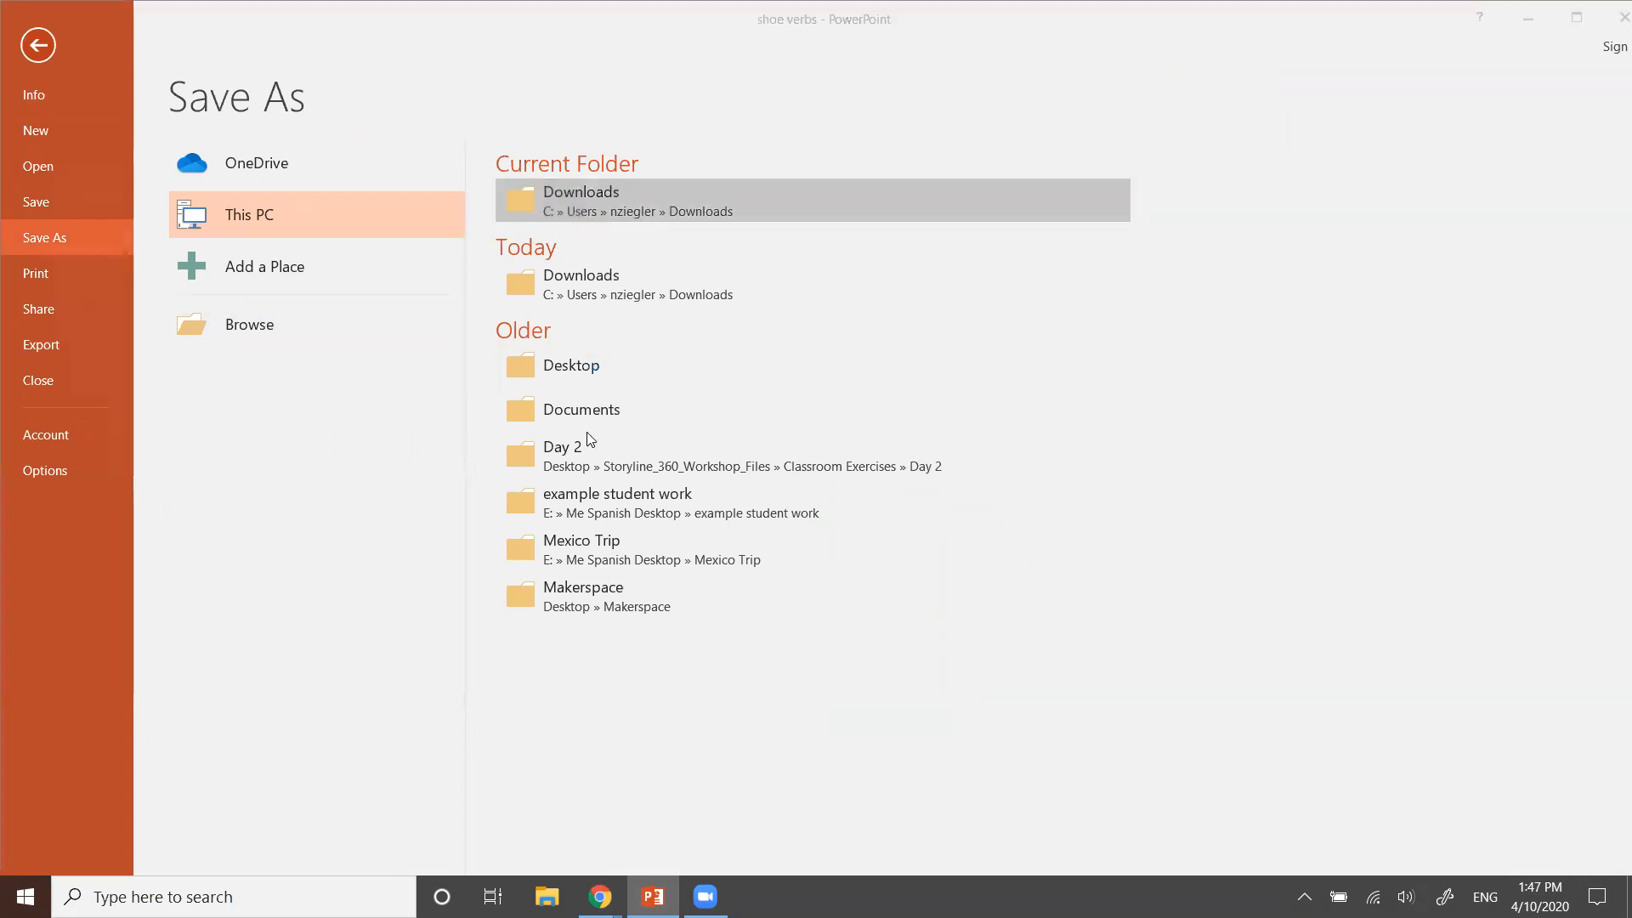
{"action": "left_click", "coordinate": [335, 387]}
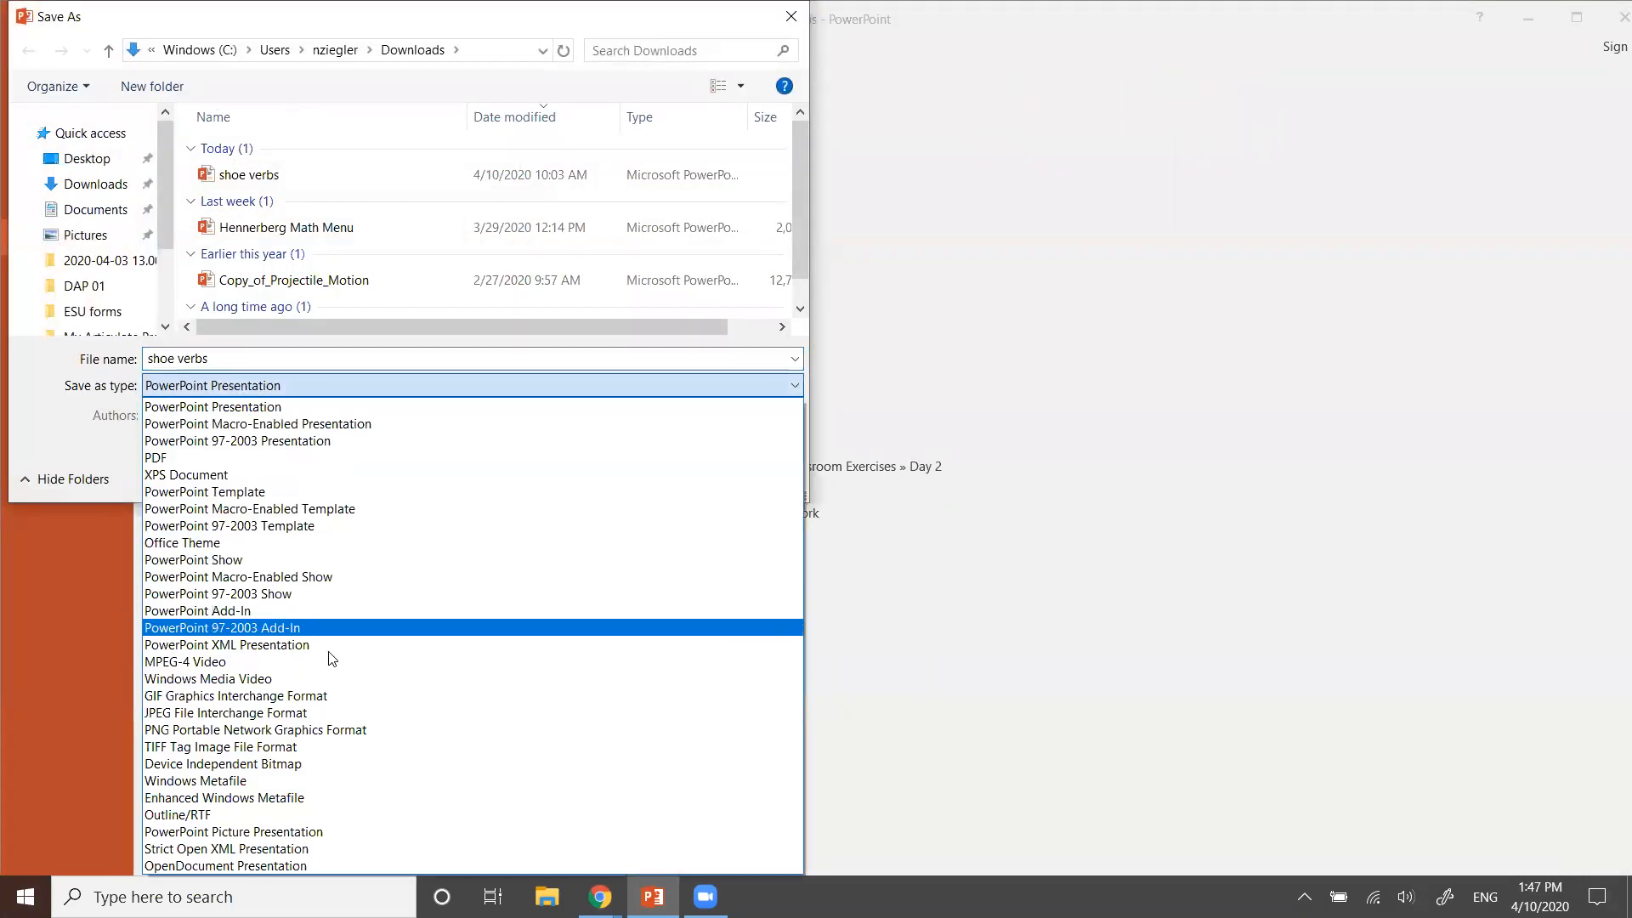
{"action": "left_click", "coordinate": [328, 711]}
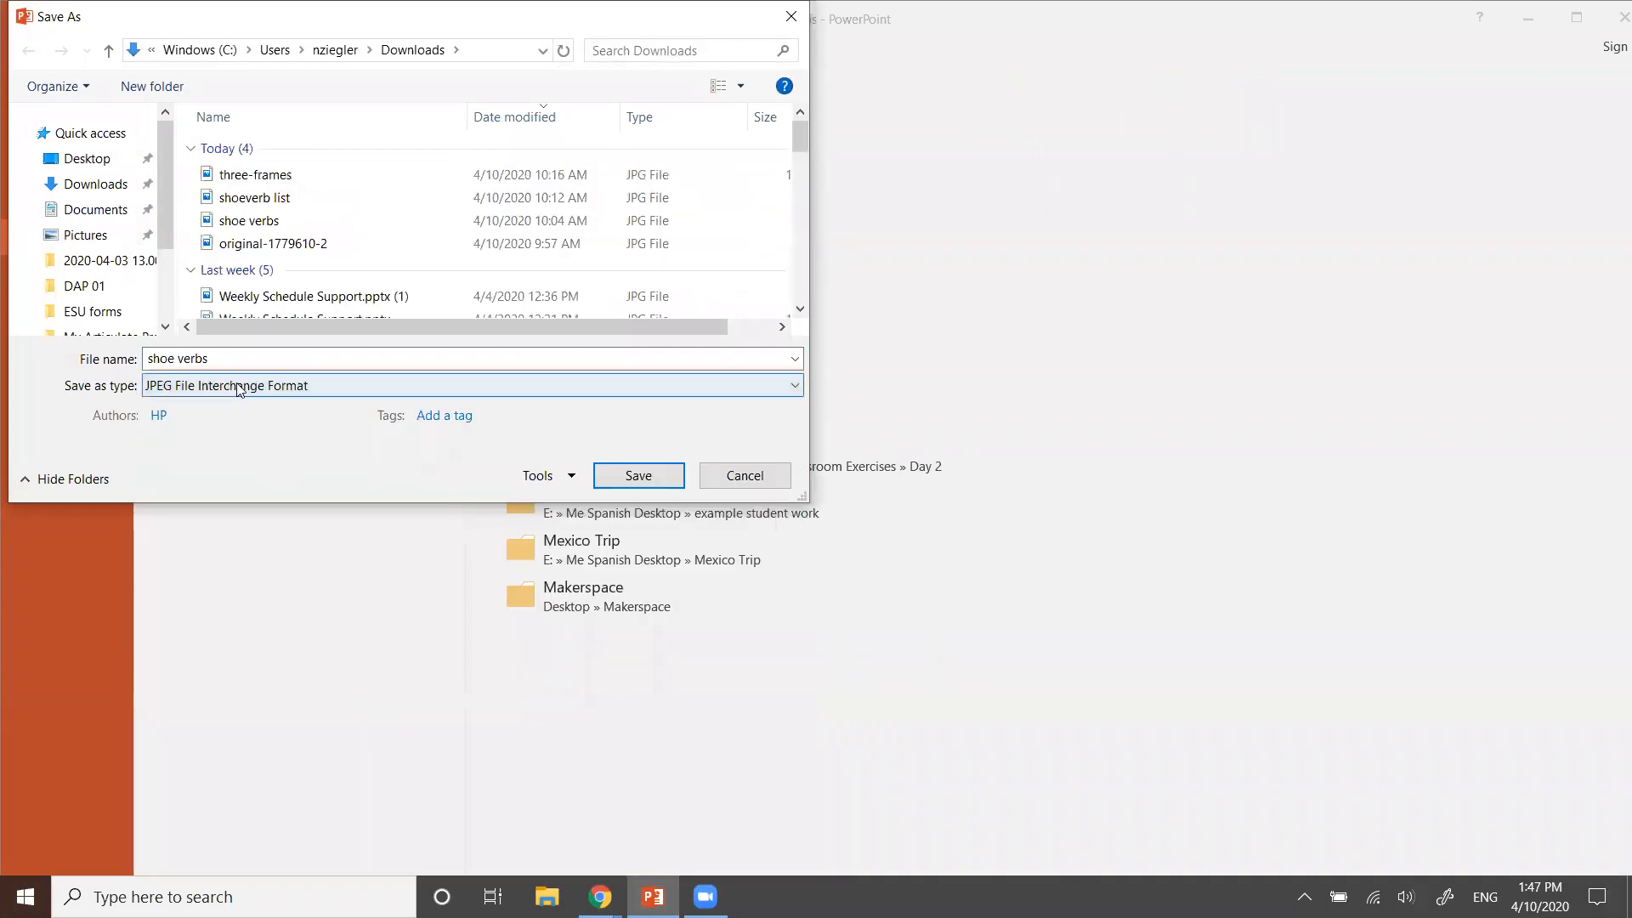
{"action": "left_click", "coordinate": [748, 481]}
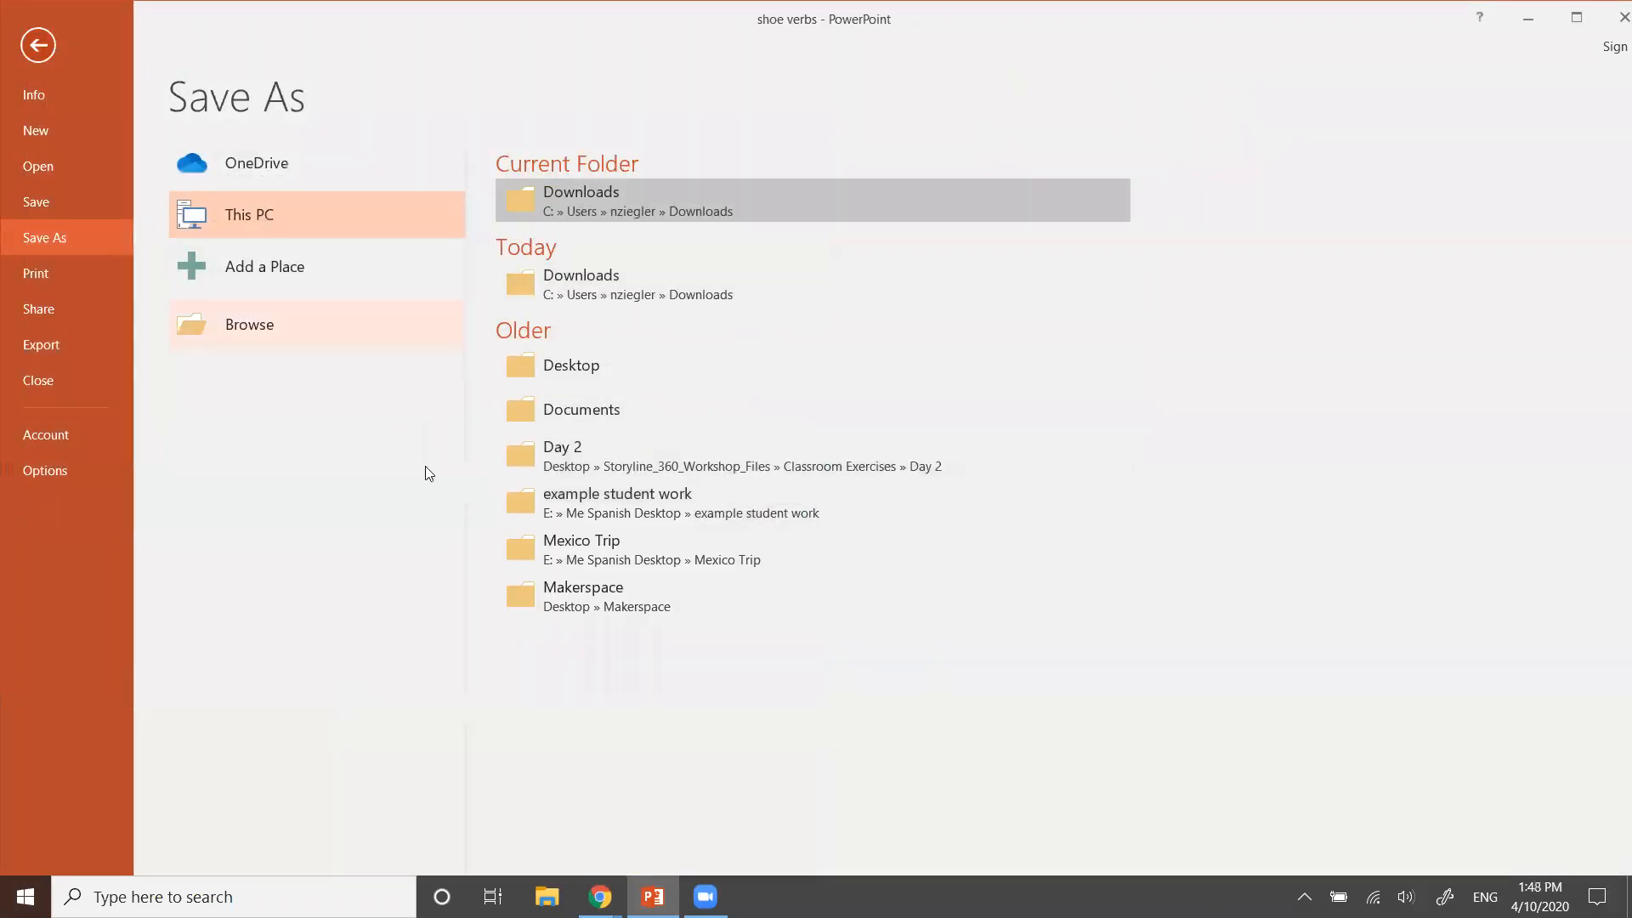
{"action": "left_click", "coordinate": [1609, 28]}
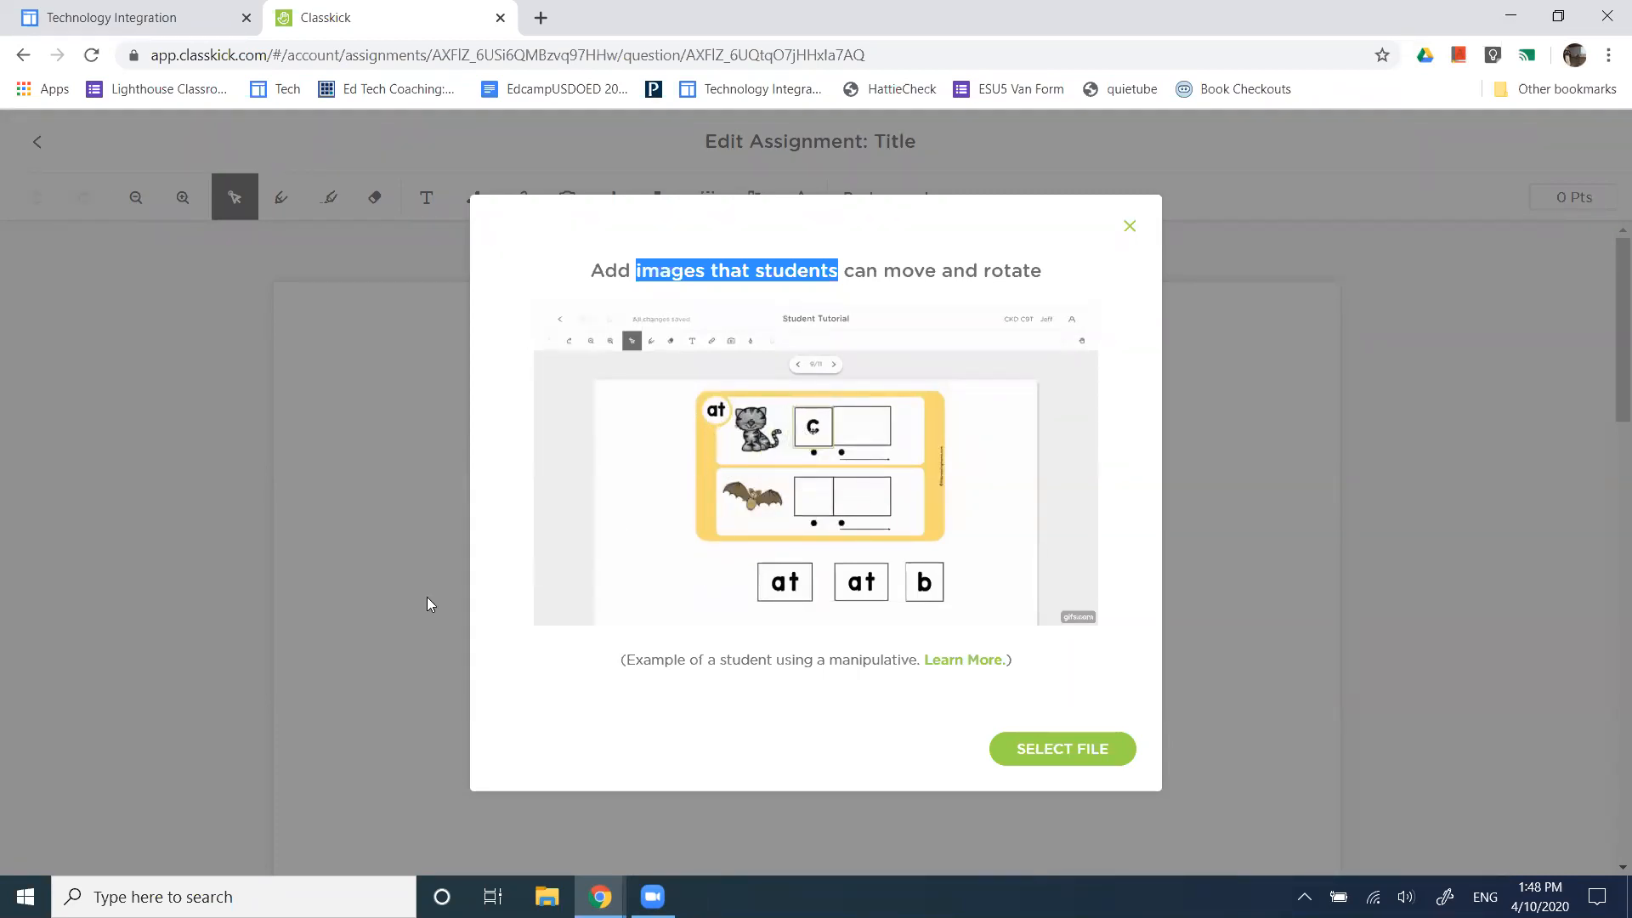
{"action": "left_click", "coordinate": [230, 897]}
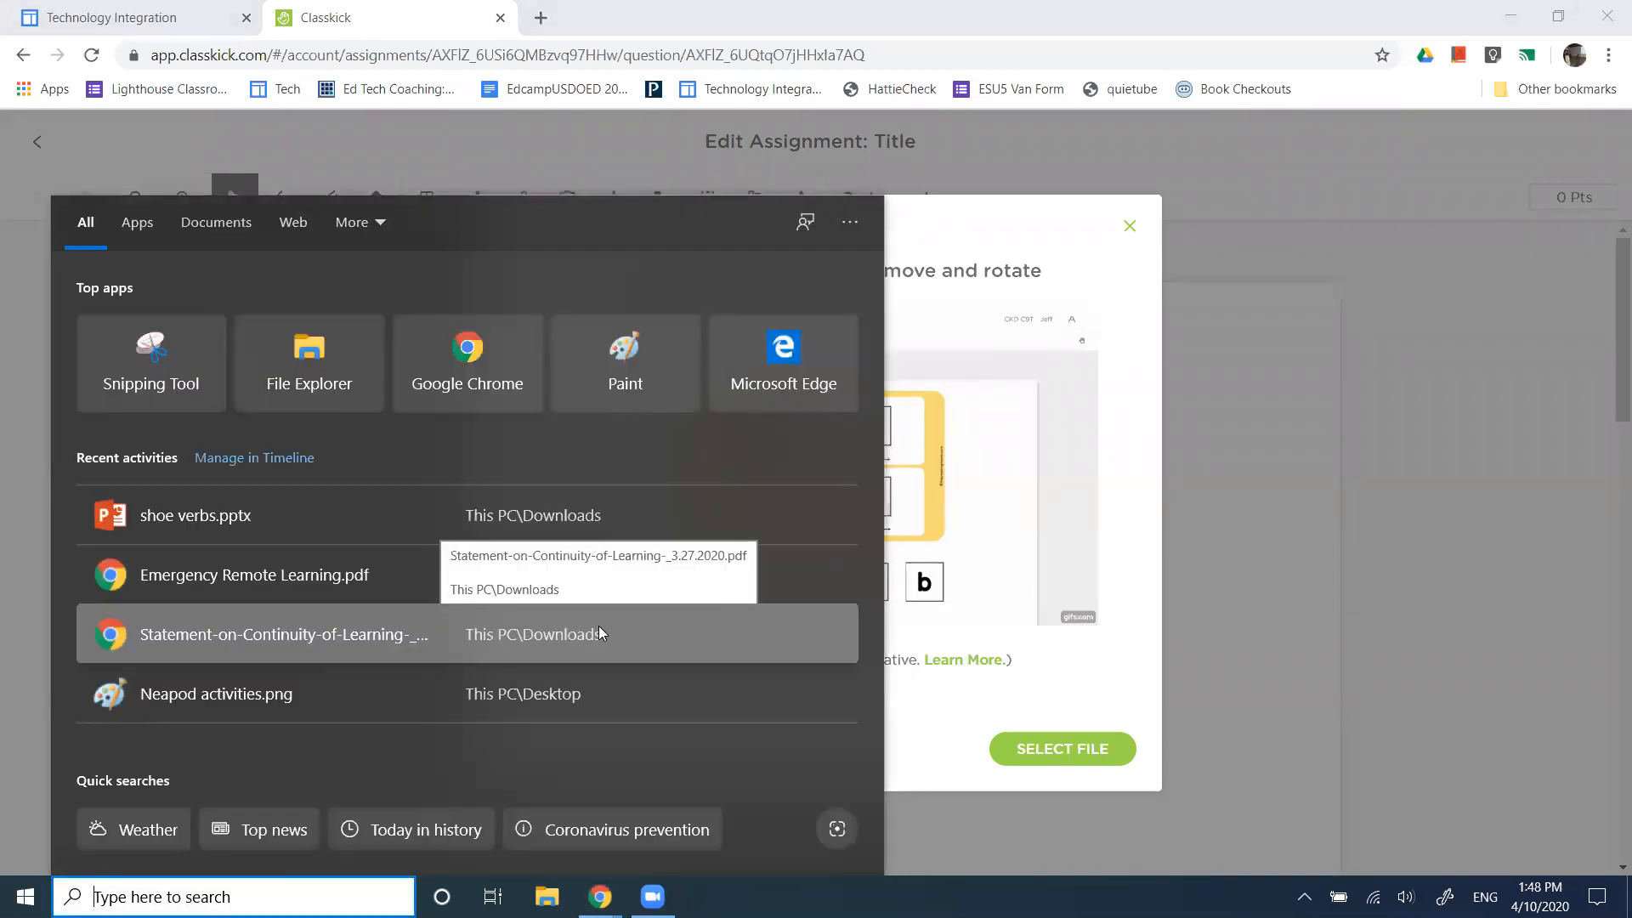
{"action": "type", "text": "pdf"}
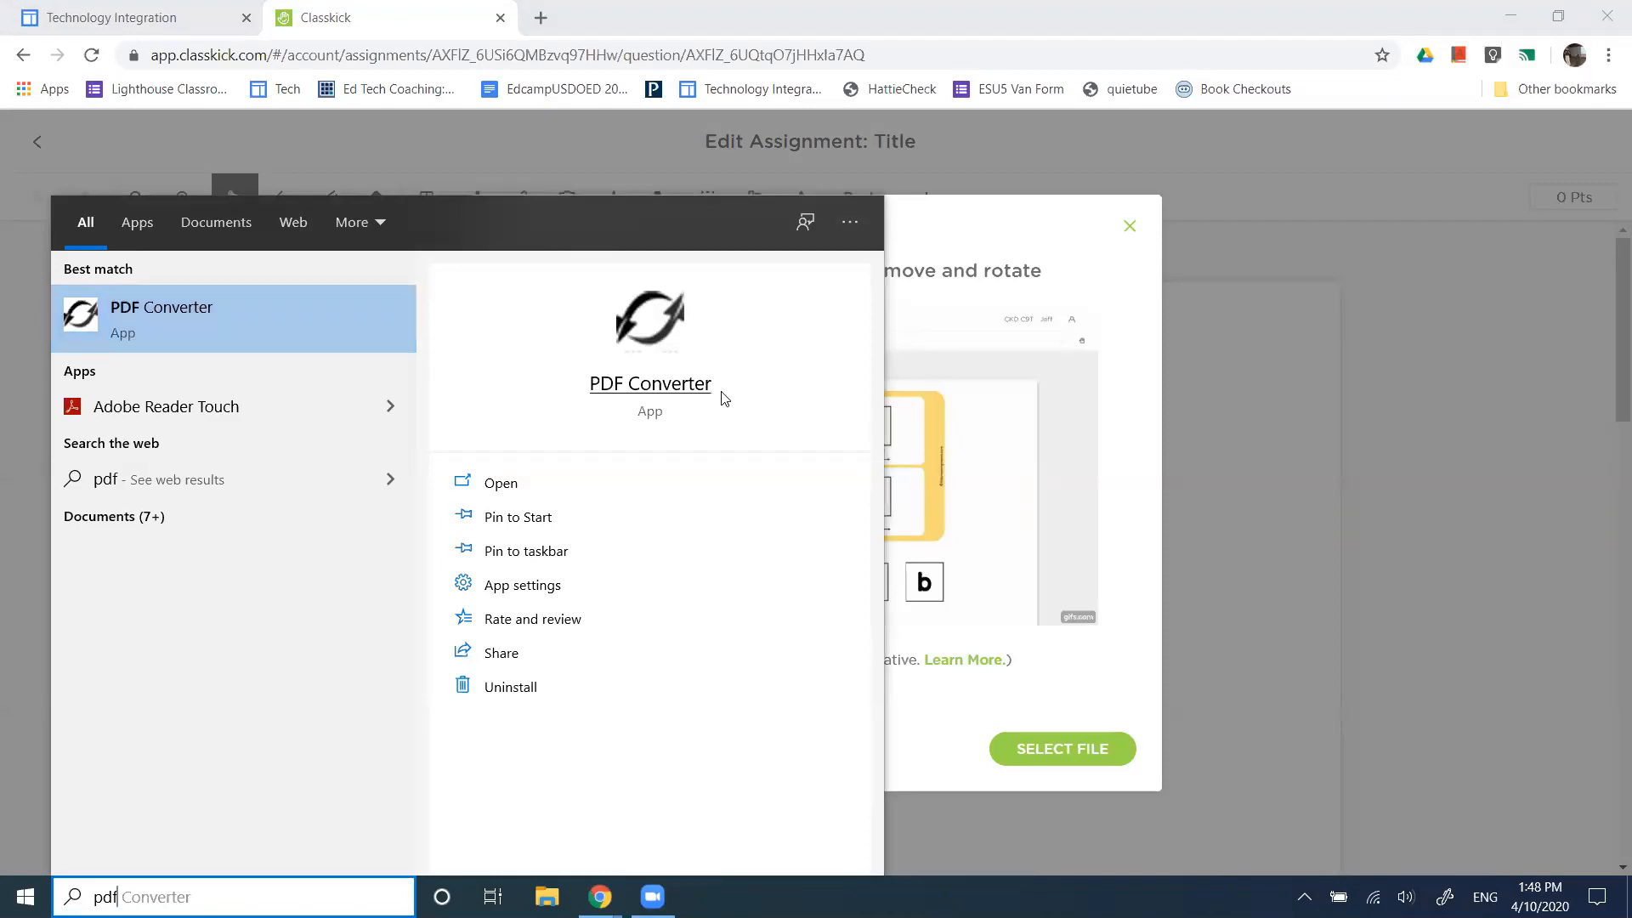
{"action": "key", "text": "Right"}
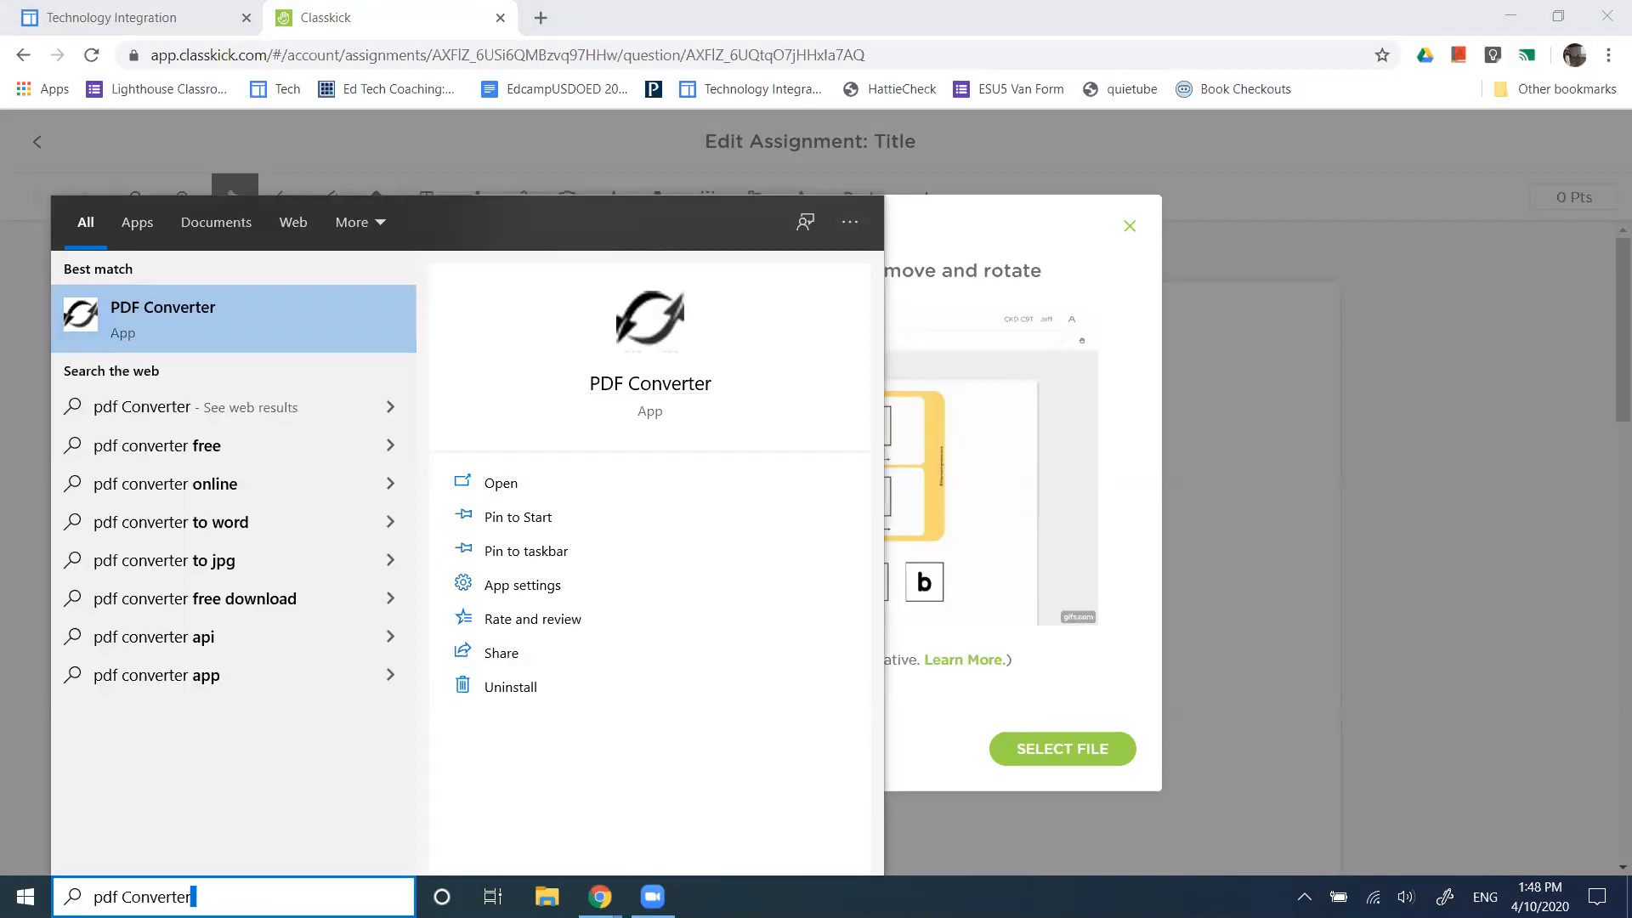
{"action": "key", "text": "ctrl+a"}
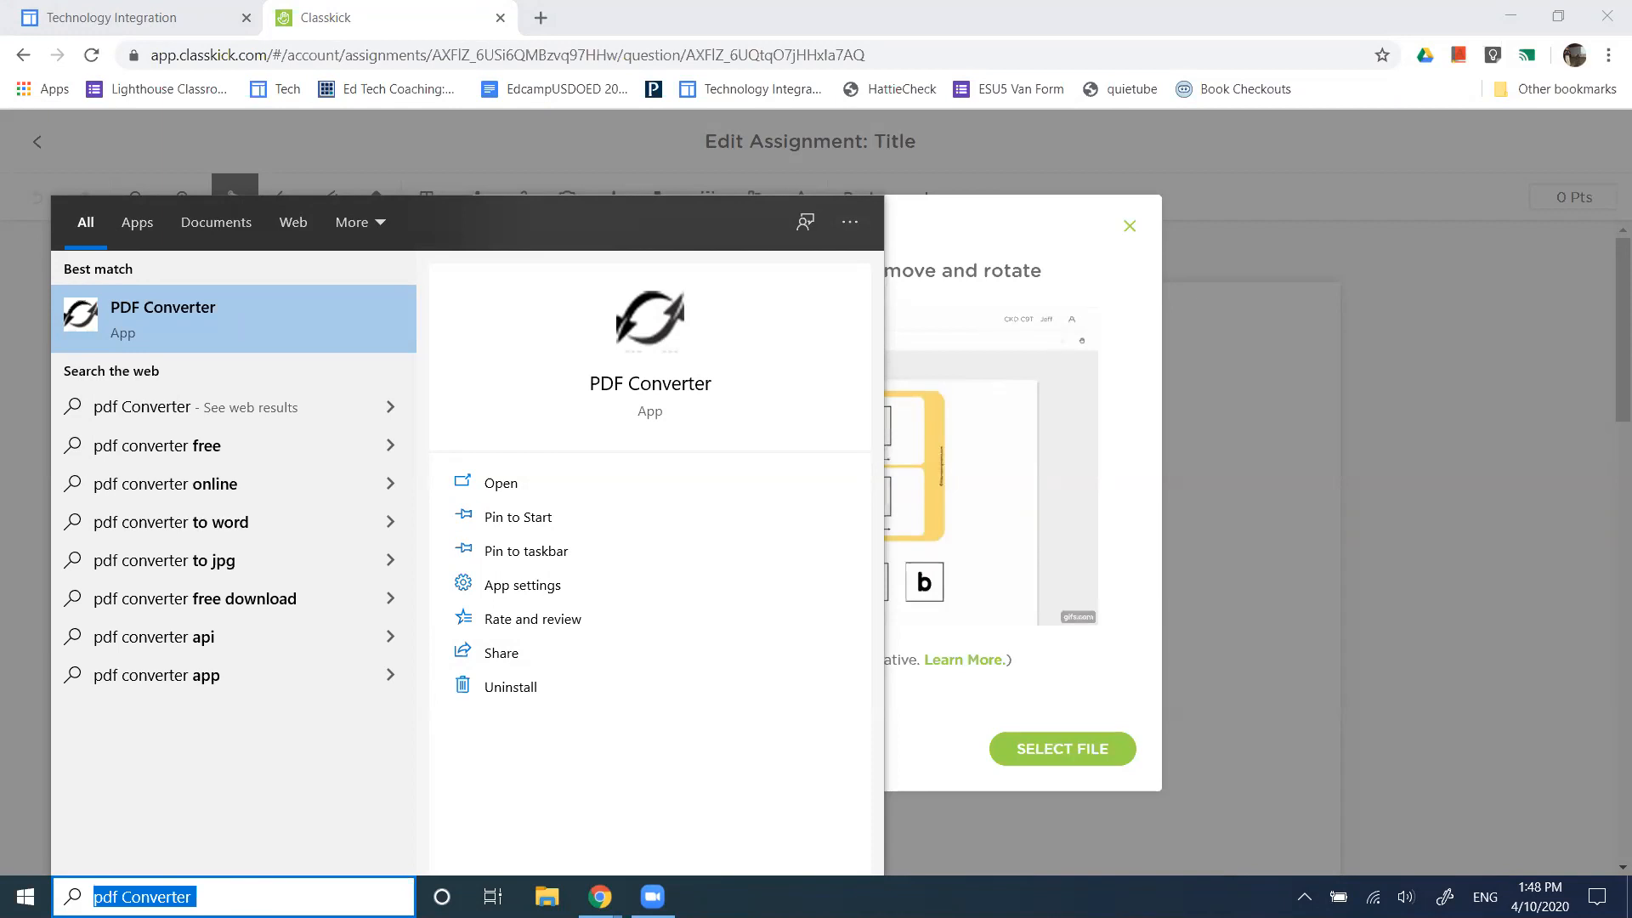
Open the Snipping Tool and capture the example's cat and bat word board together with the tiles below it
{"action": "type", "text": "sn"}
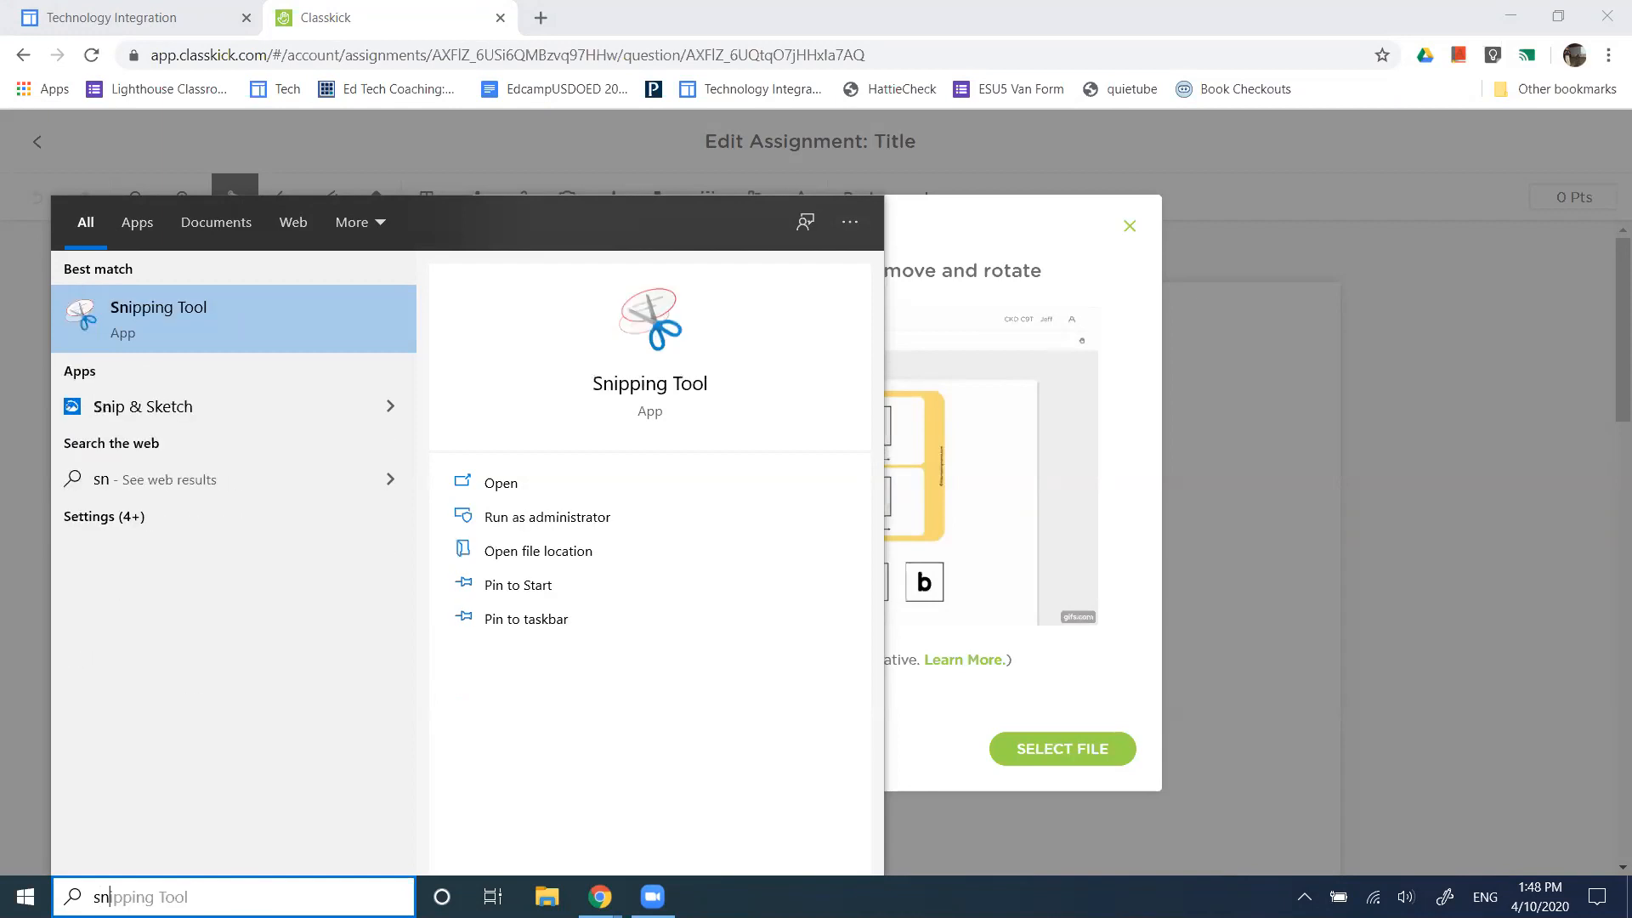
{"action": "left_click", "coordinate": [272, 325]}
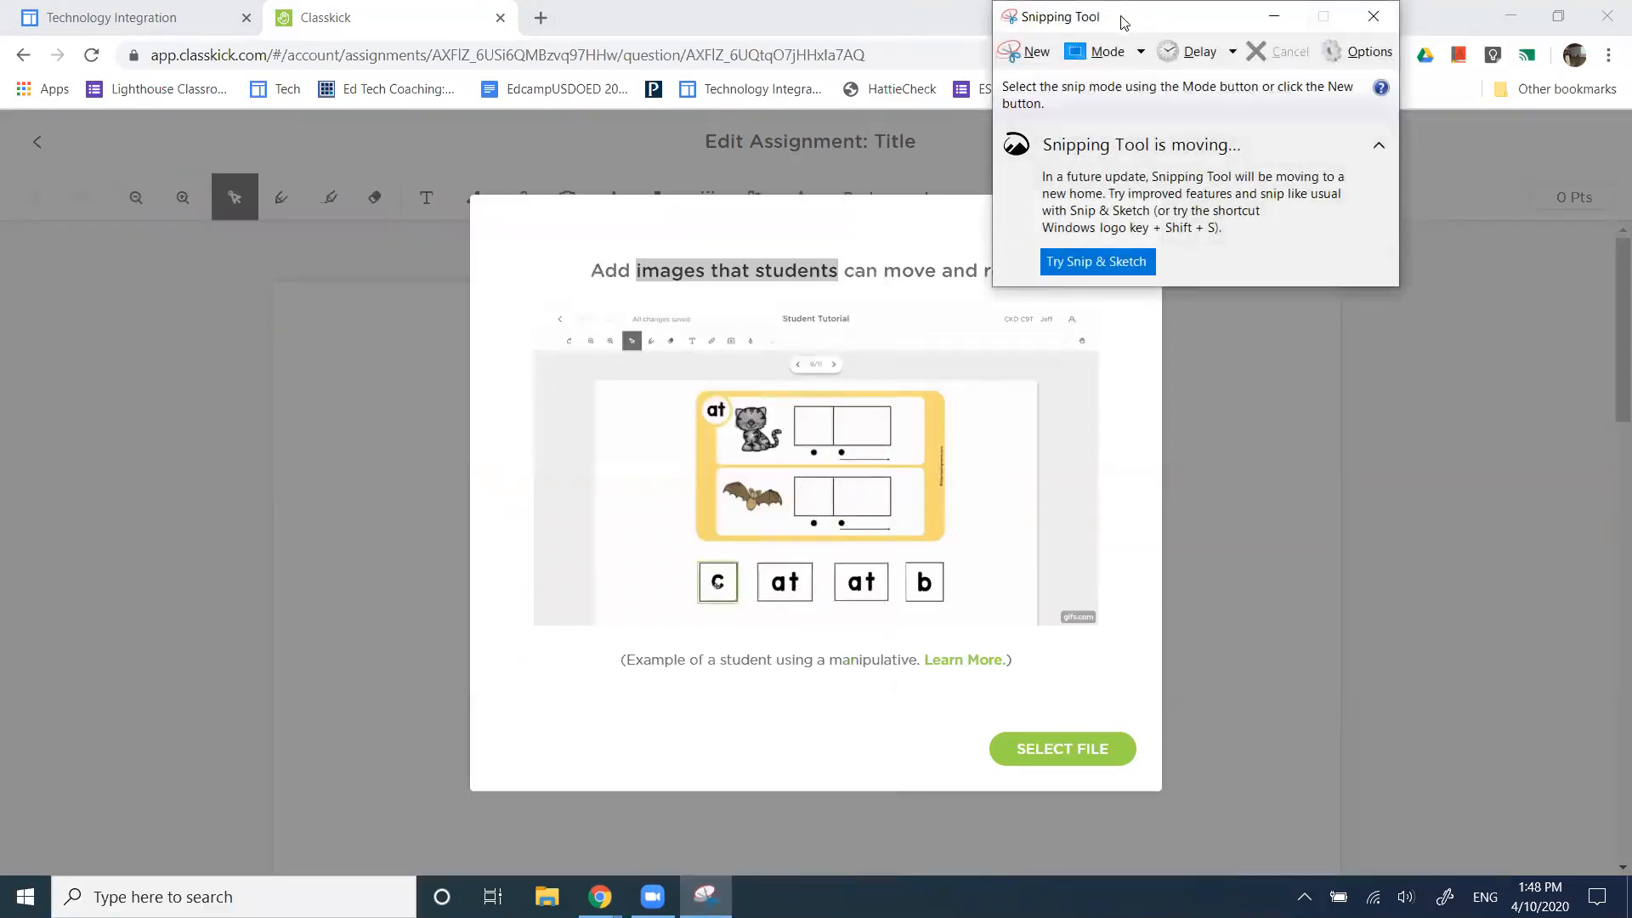
{"action": "left_click_drag", "start_coordinate": [1124, 22], "coordinate": [306, 269]}
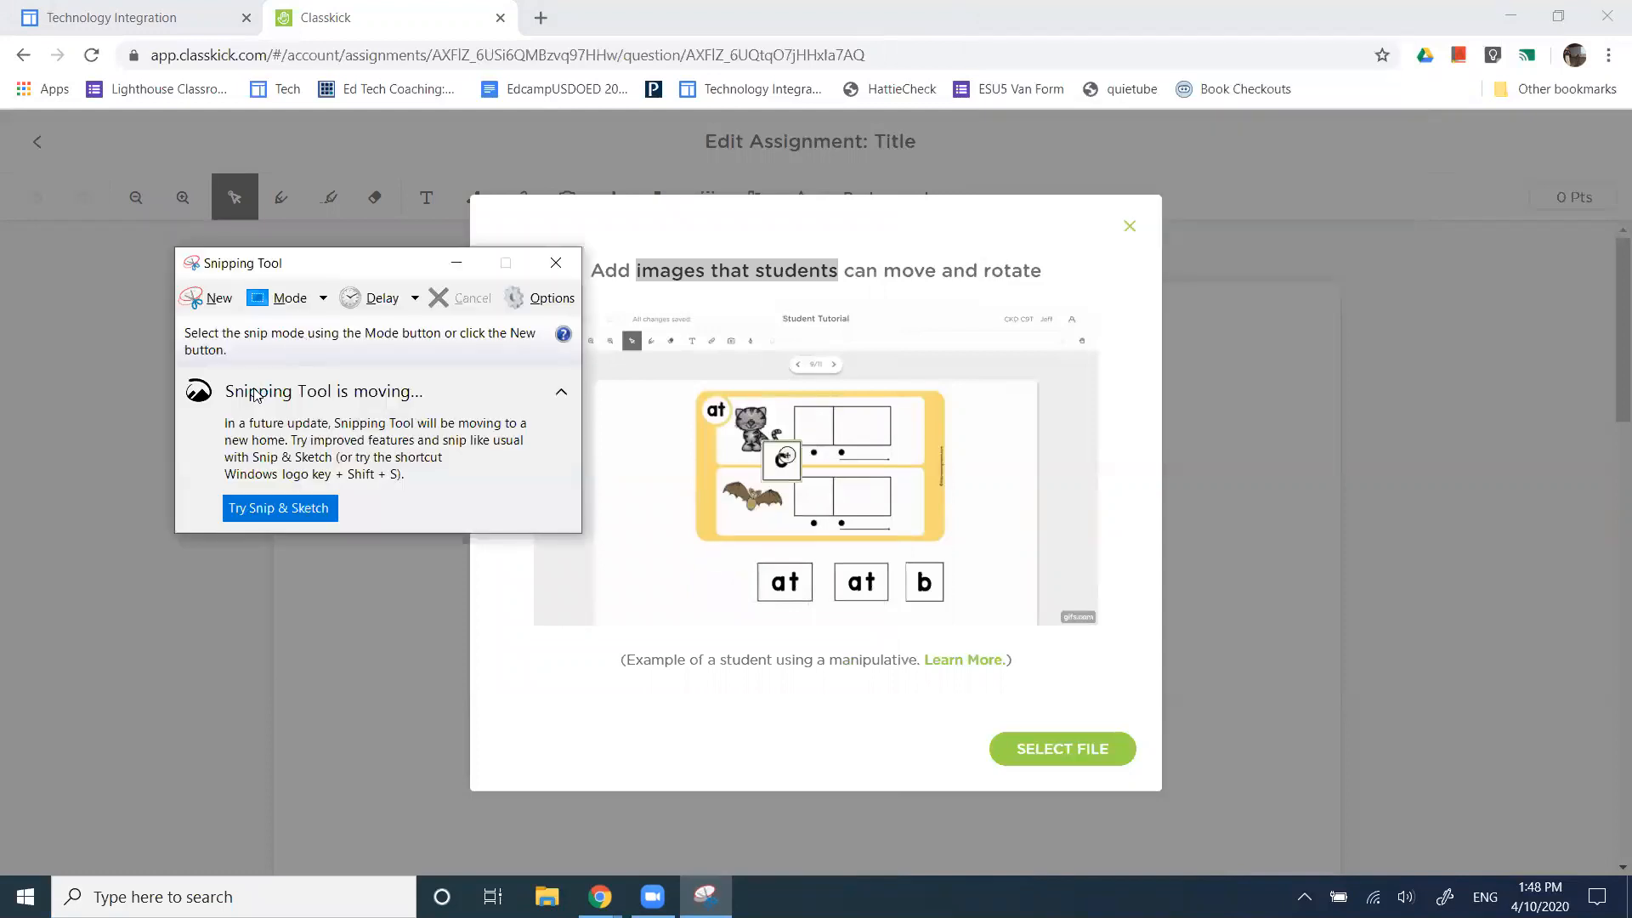
{"action": "left_click", "coordinate": [213, 309]}
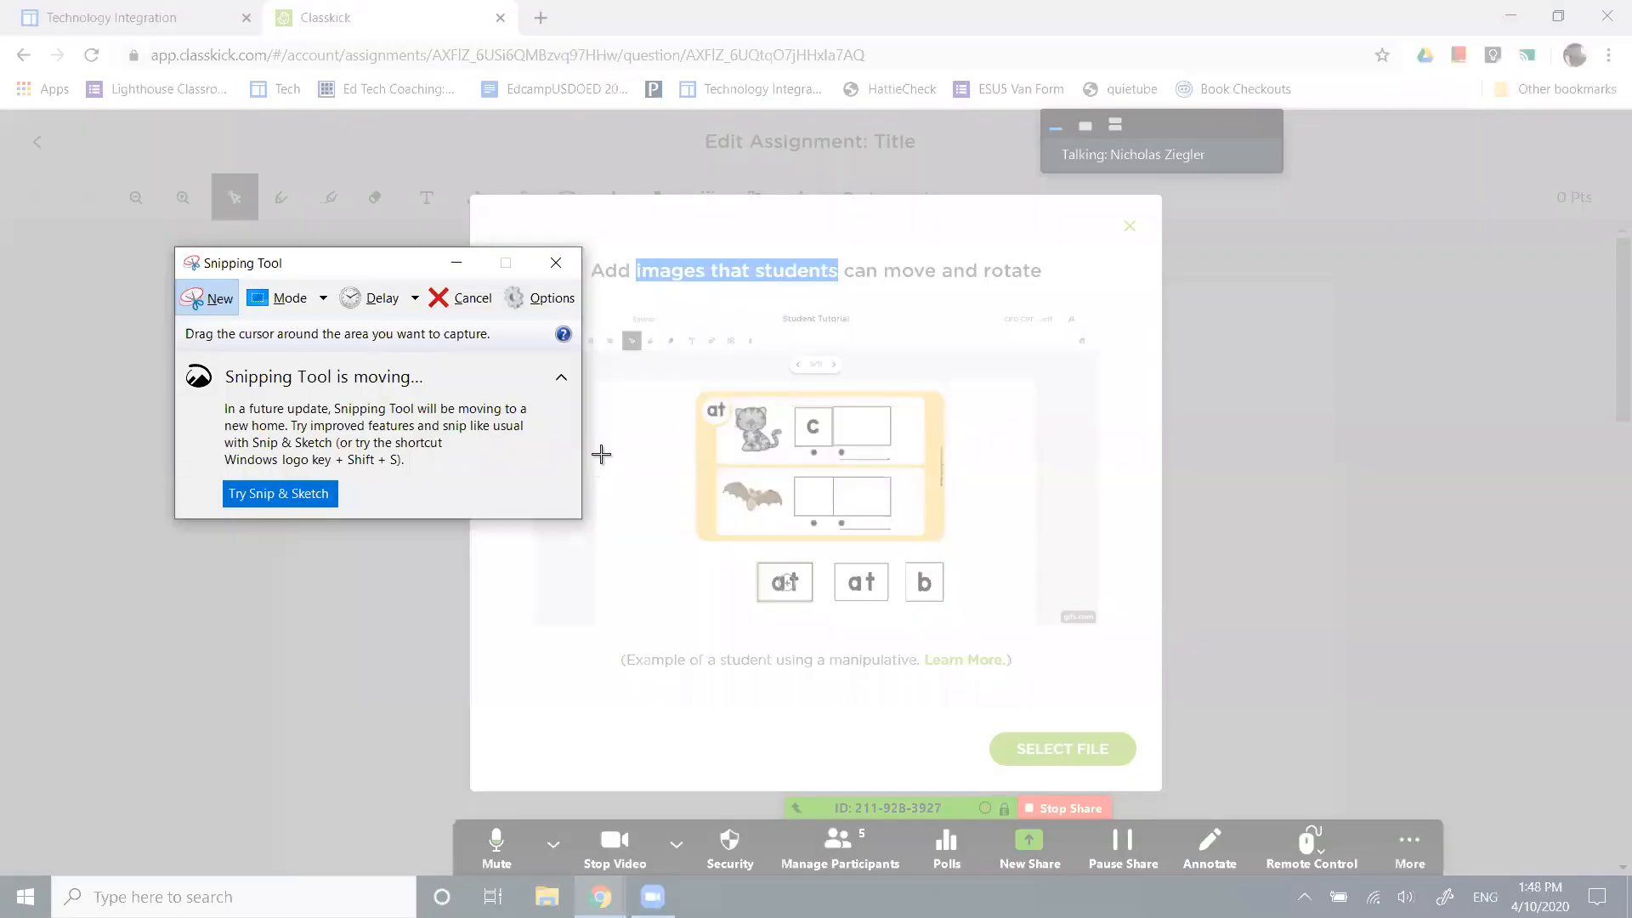
{"action": "left_click_drag", "start_coordinate": [677, 383], "coordinate": [1018, 629]}
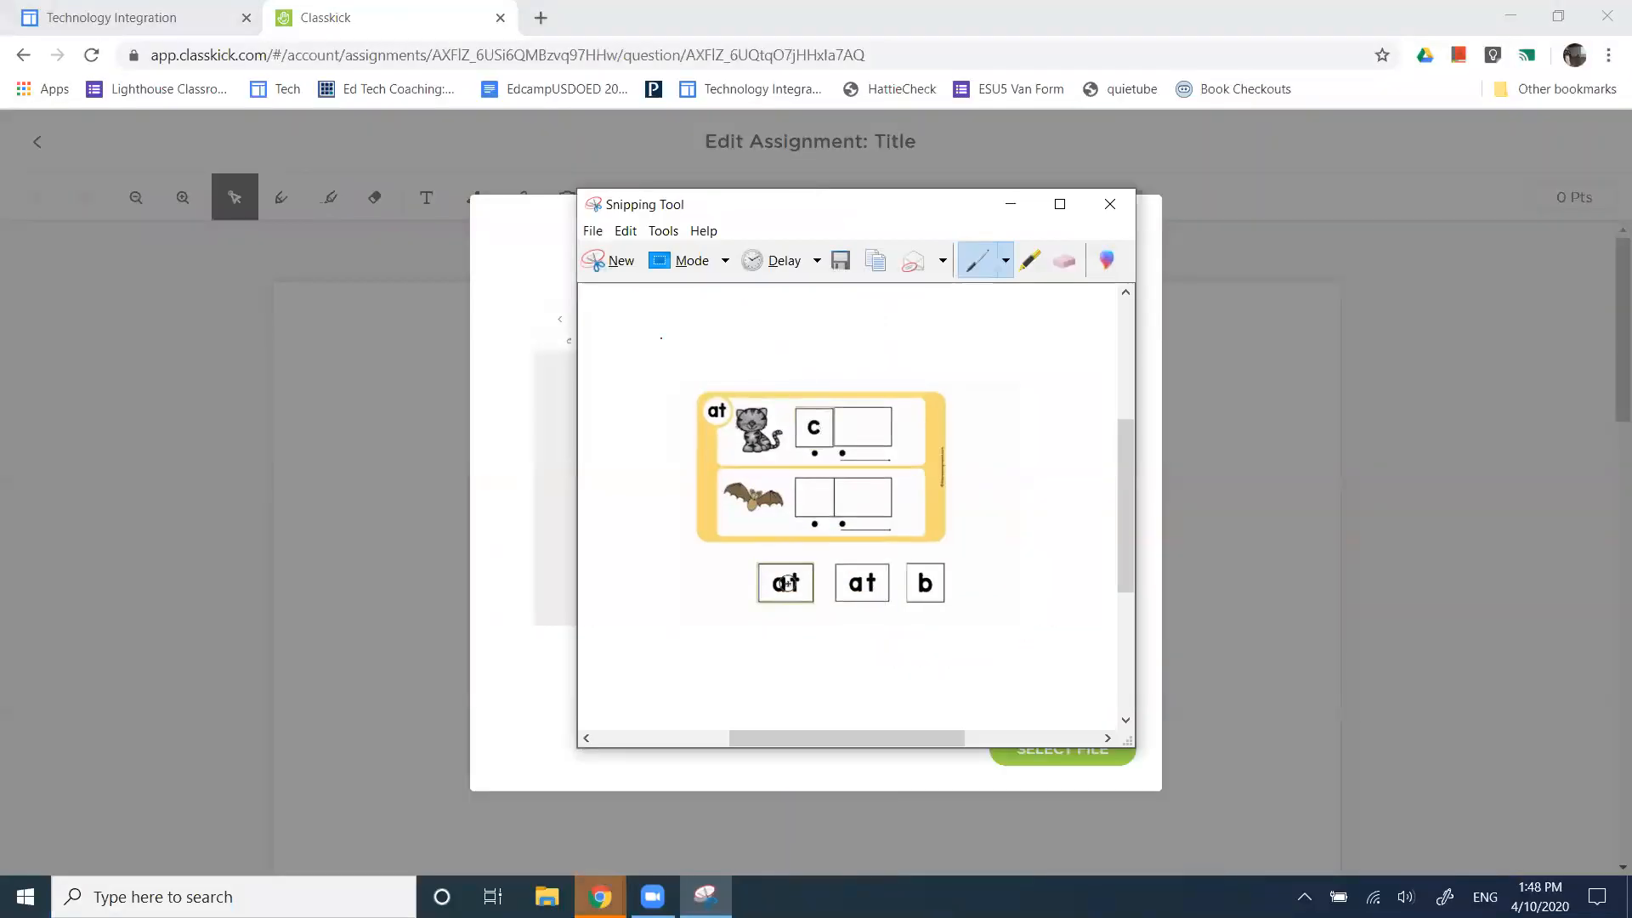
Save the snip as a JPEG named trash in Downloads and close the Snipping Tool
{"action": "left_click", "coordinate": [592, 231]}
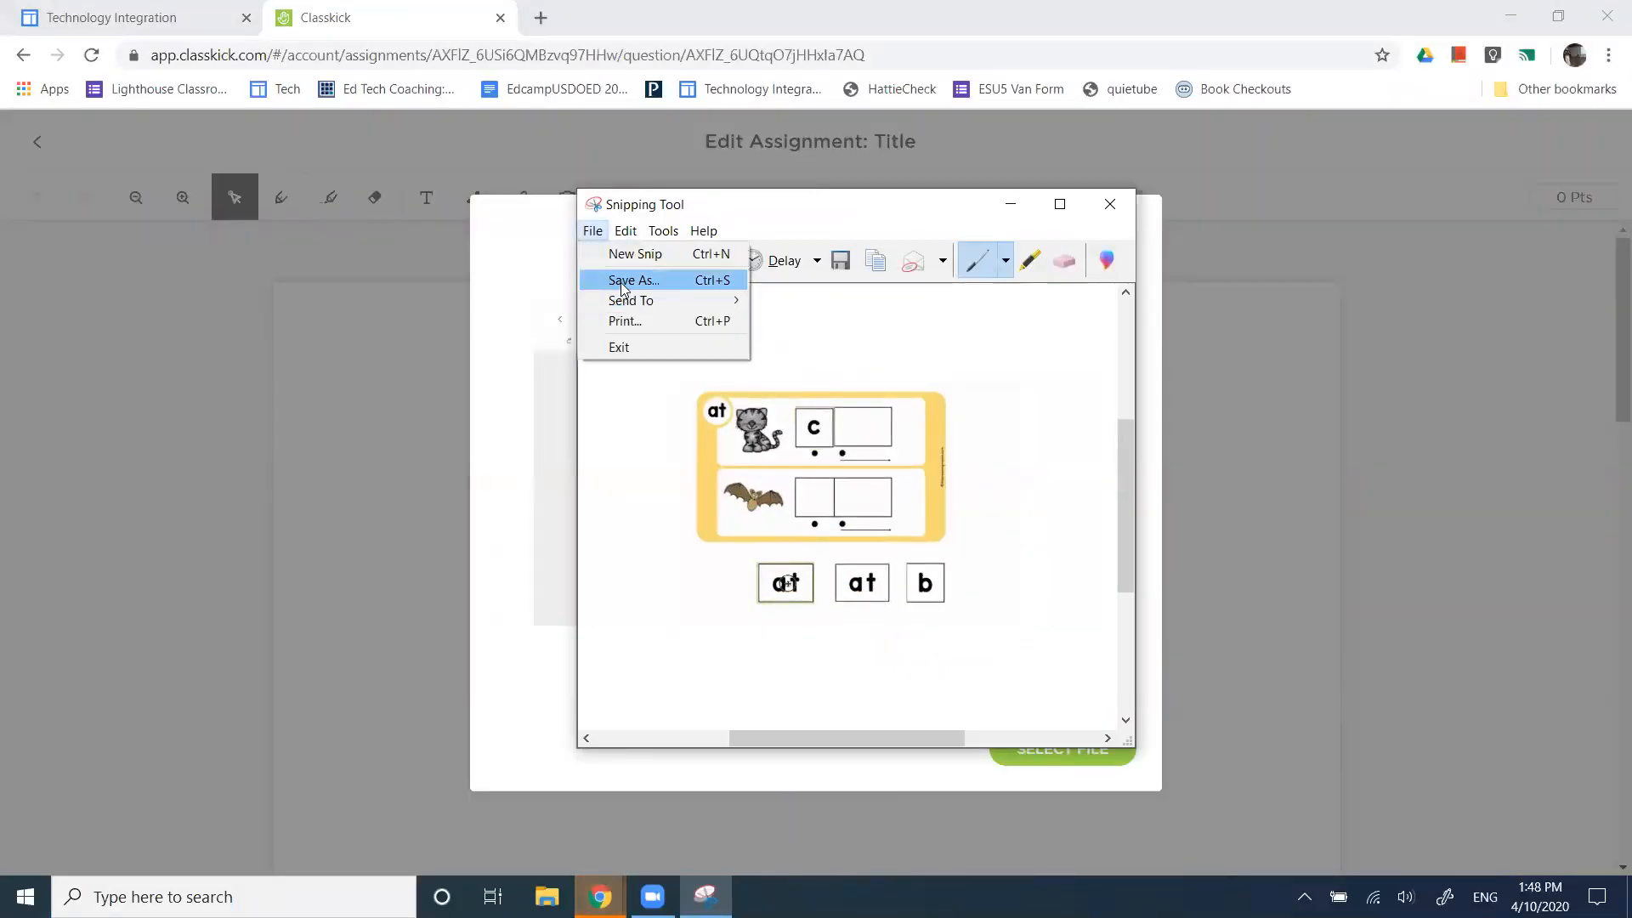
{"action": "left_click", "coordinate": [608, 278]}
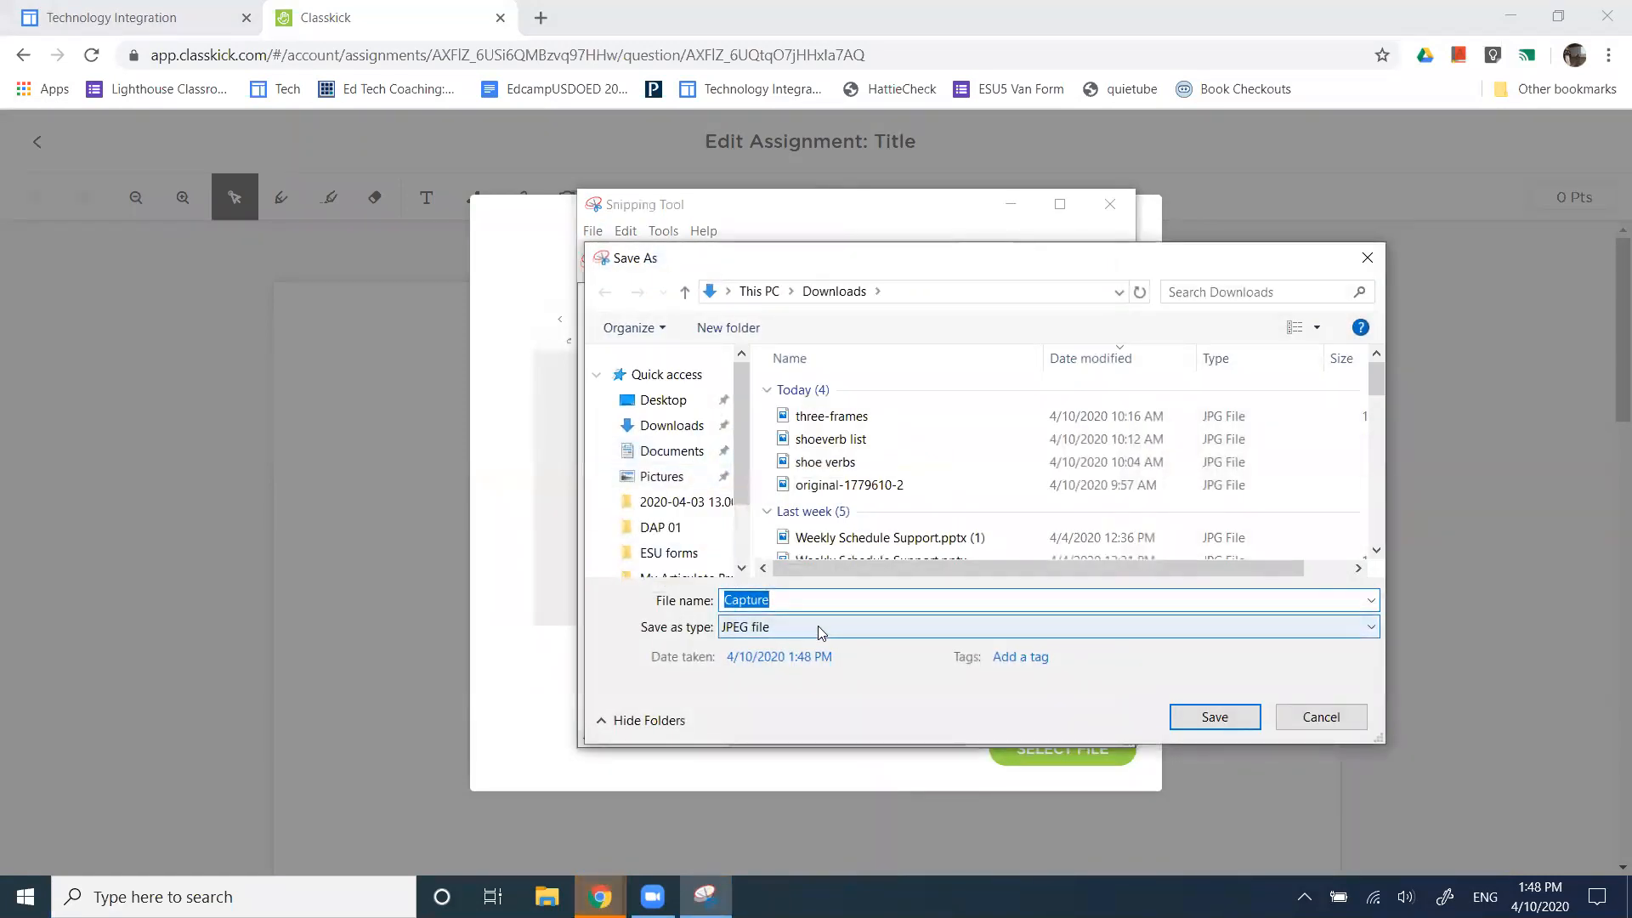
{"action": "type", "text": "trash"}
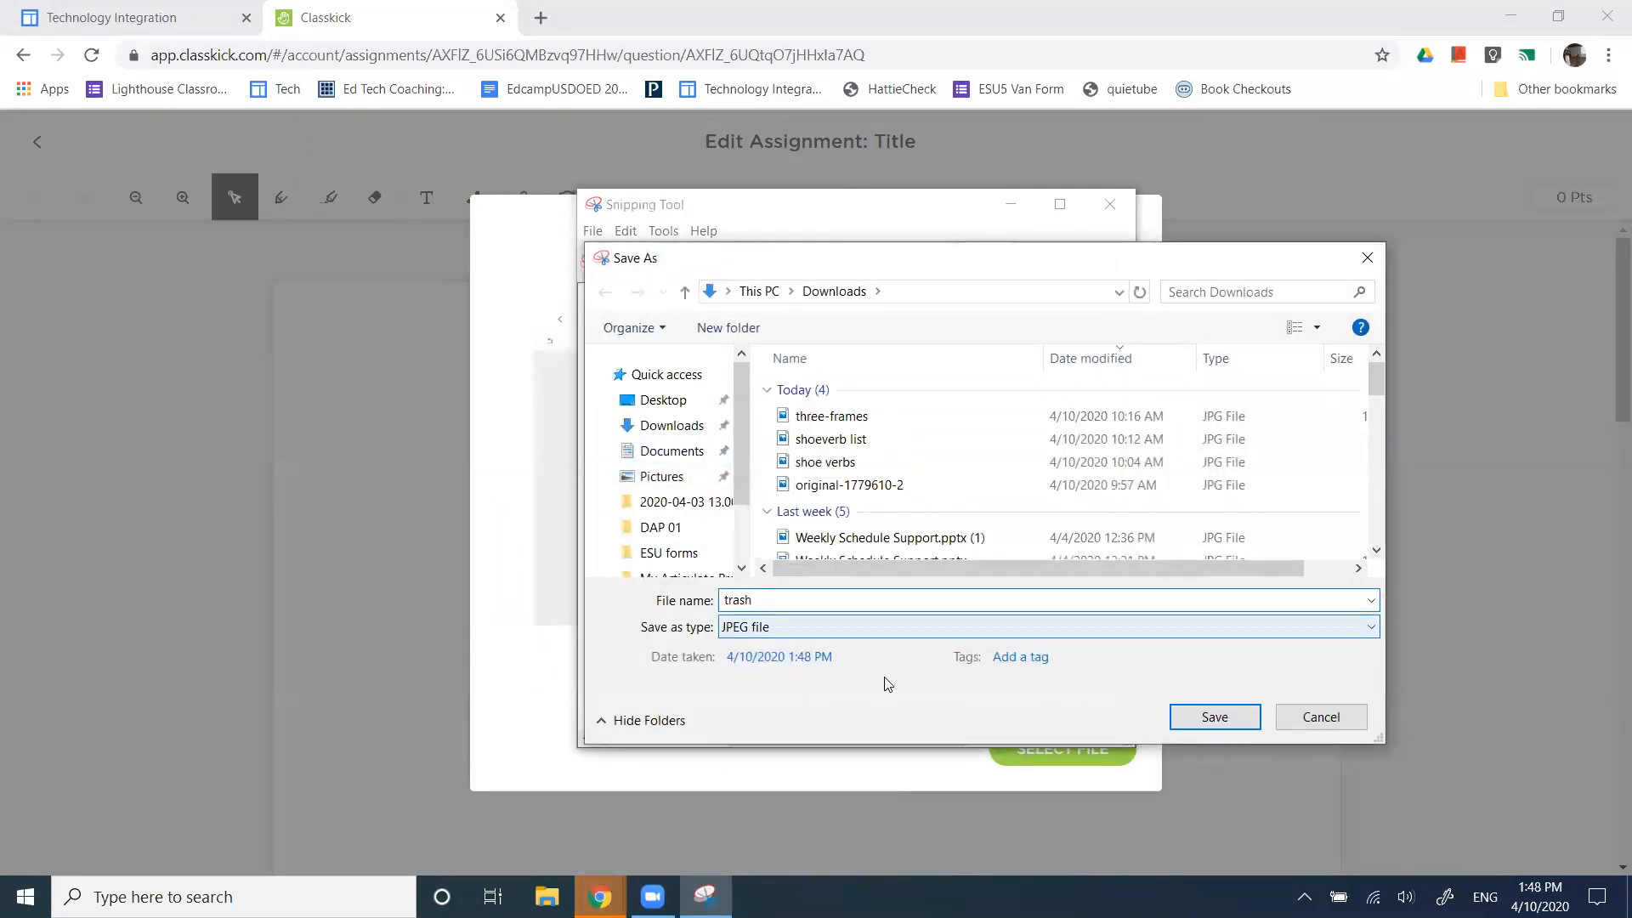
{"action": "left_click", "coordinate": [1214, 716]}
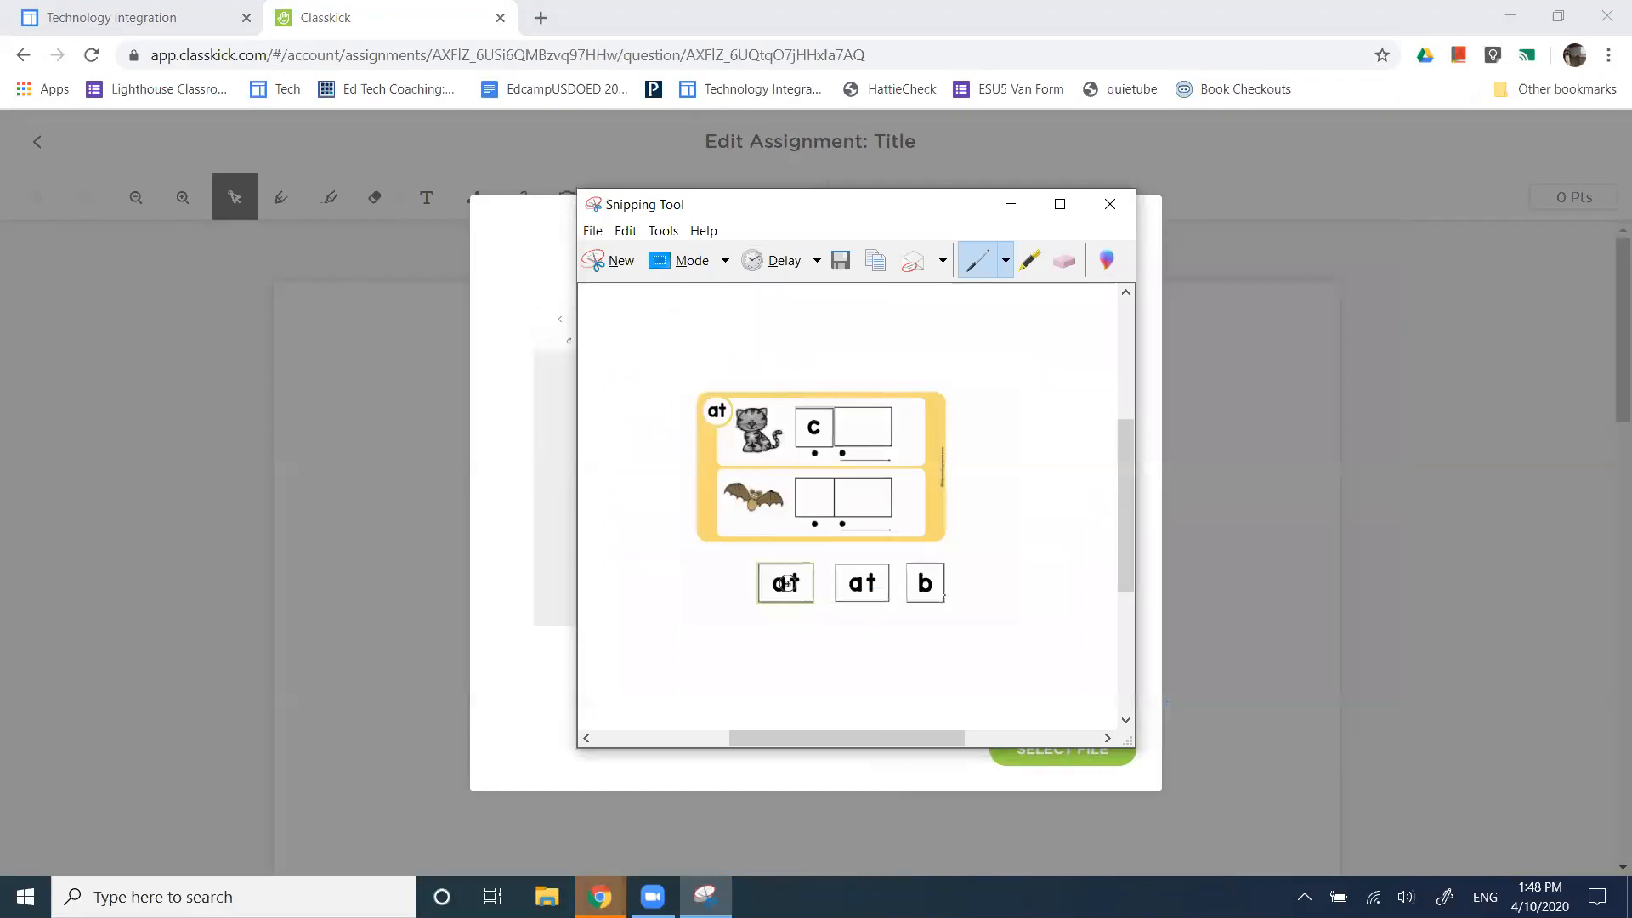
{"action": "left_click", "coordinate": [1110, 204]}
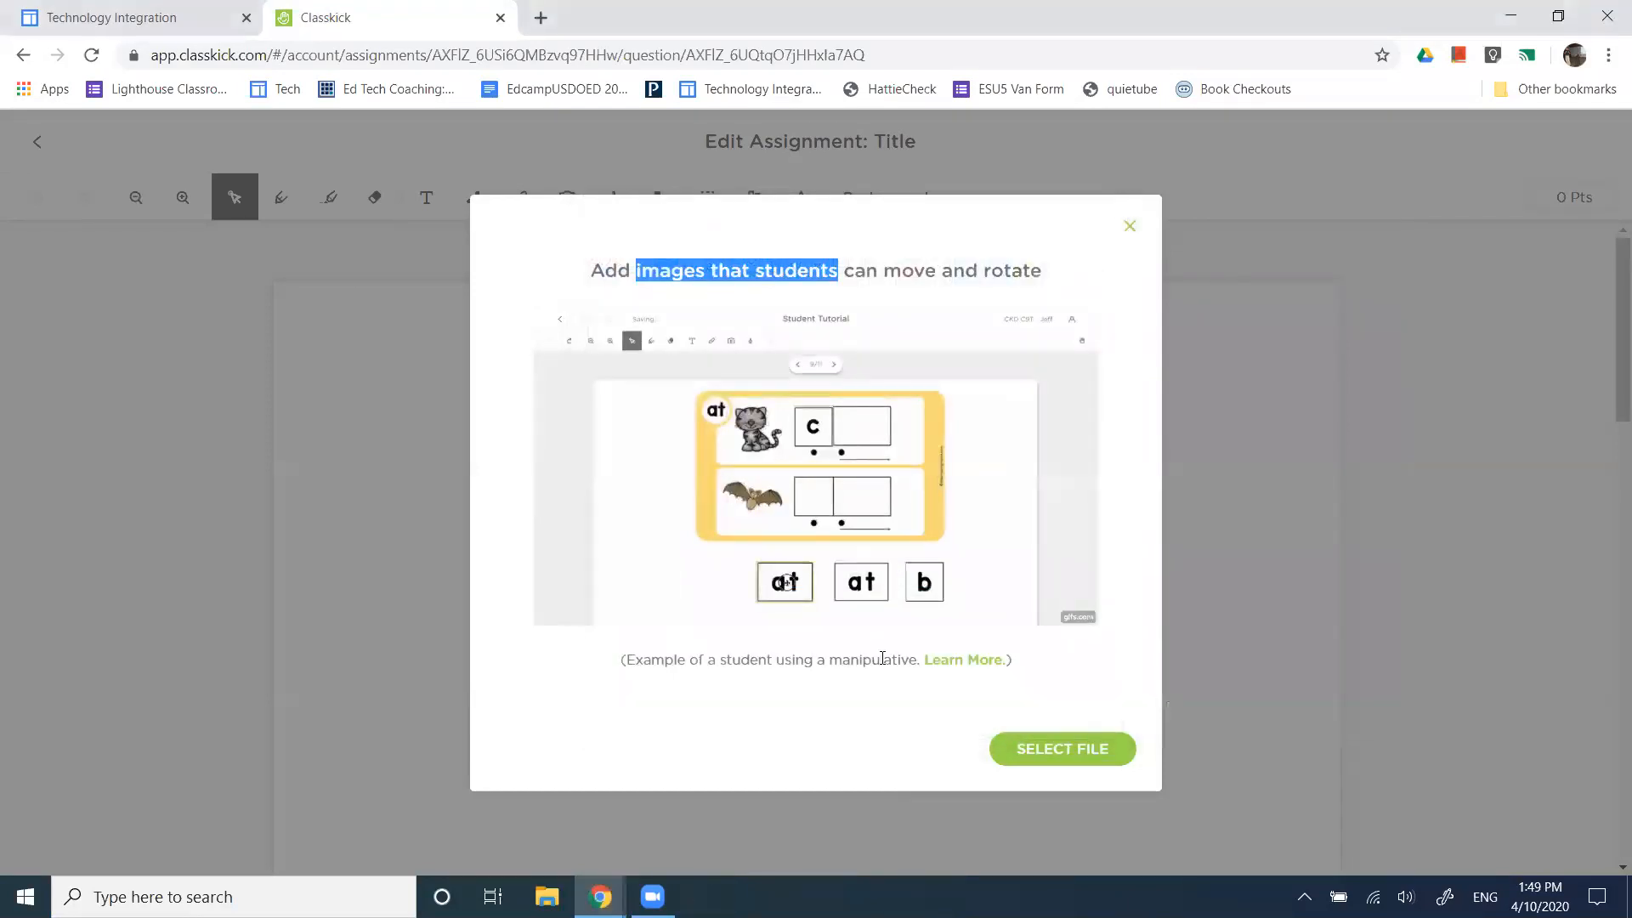
Load the trash image from Downloads, crop its middle "at" tile and add it to Q2 as a manipulative
{"action": "left_click", "coordinate": [1064, 751]}
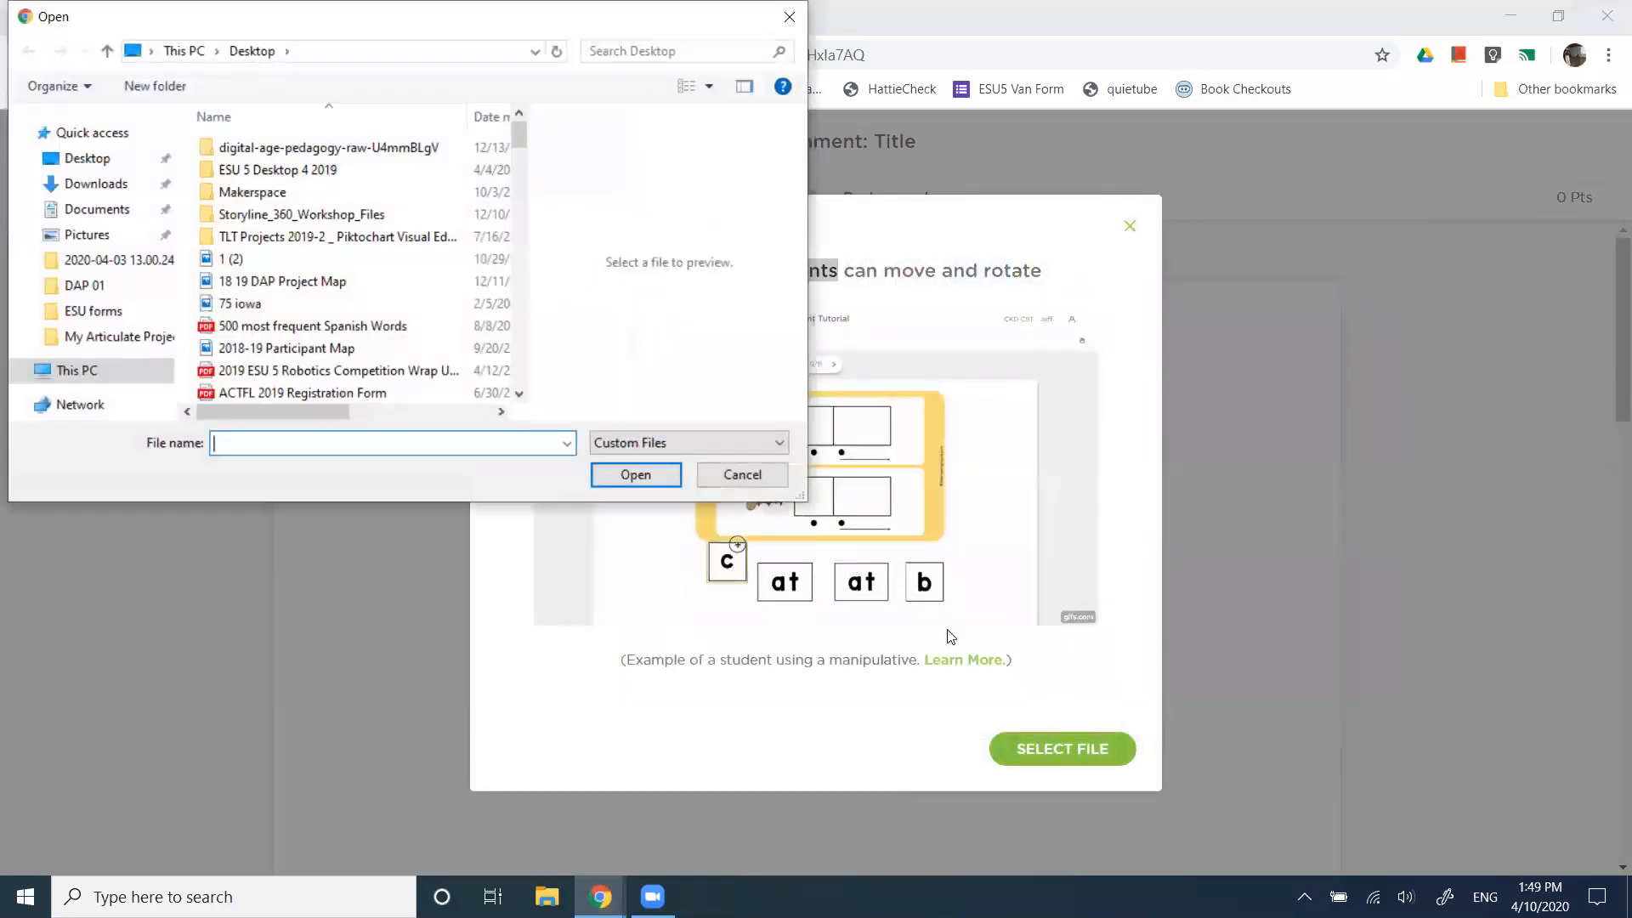
{"action": "left_click", "coordinate": [85, 183]}
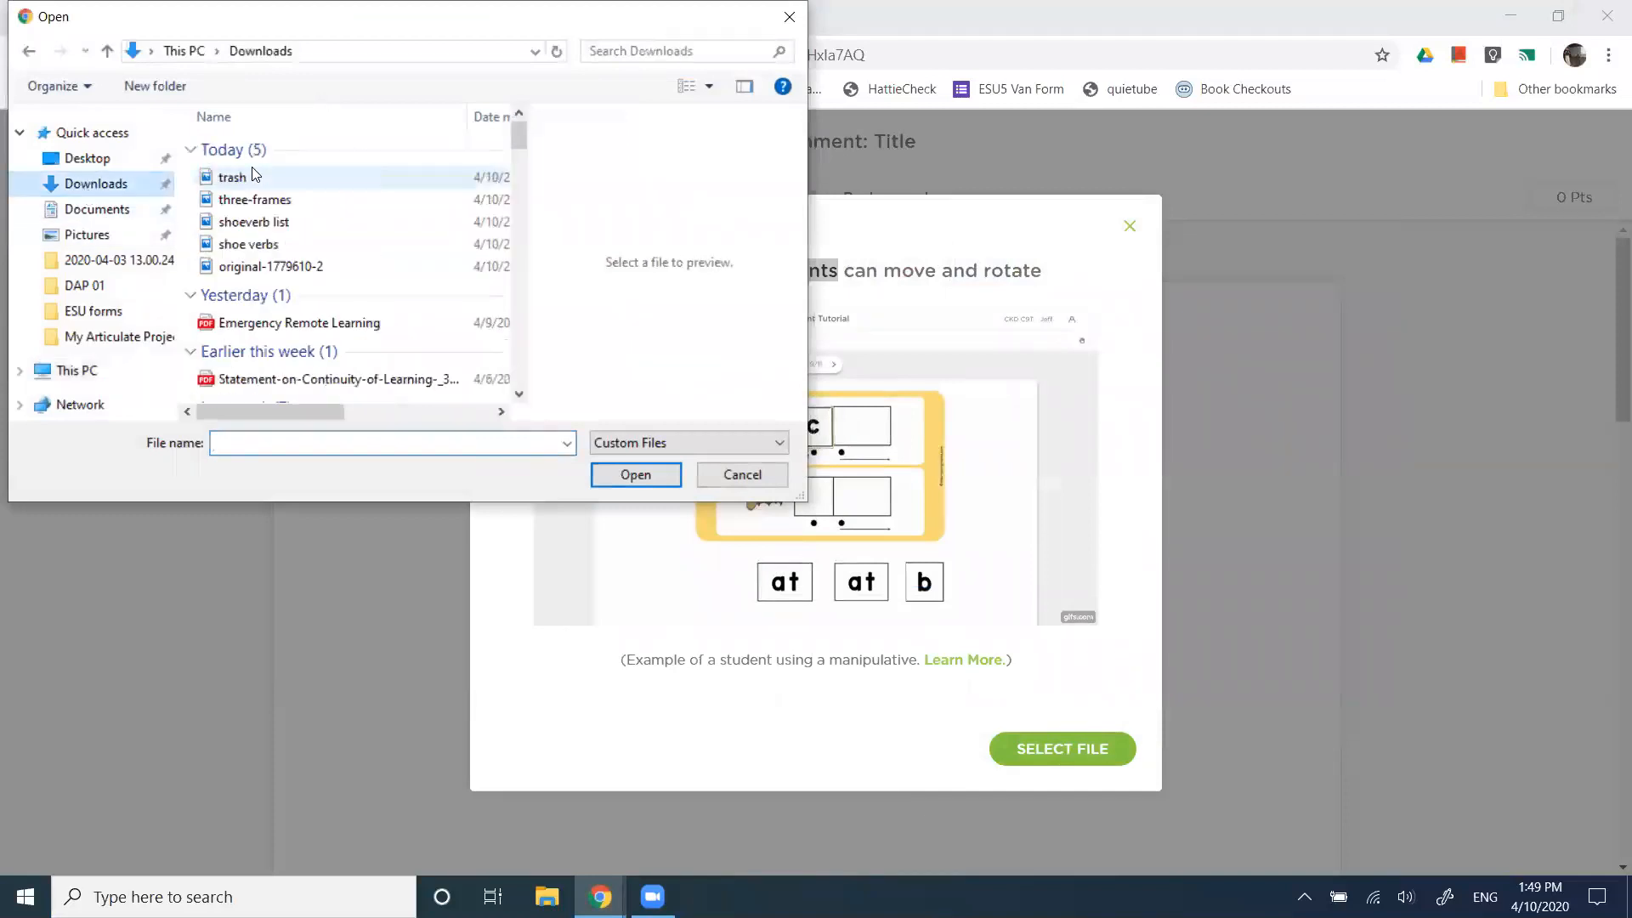
{"action": "left_click", "coordinate": [255, 180]}
{"action": "left_click", "coordinate": [629, 477]}
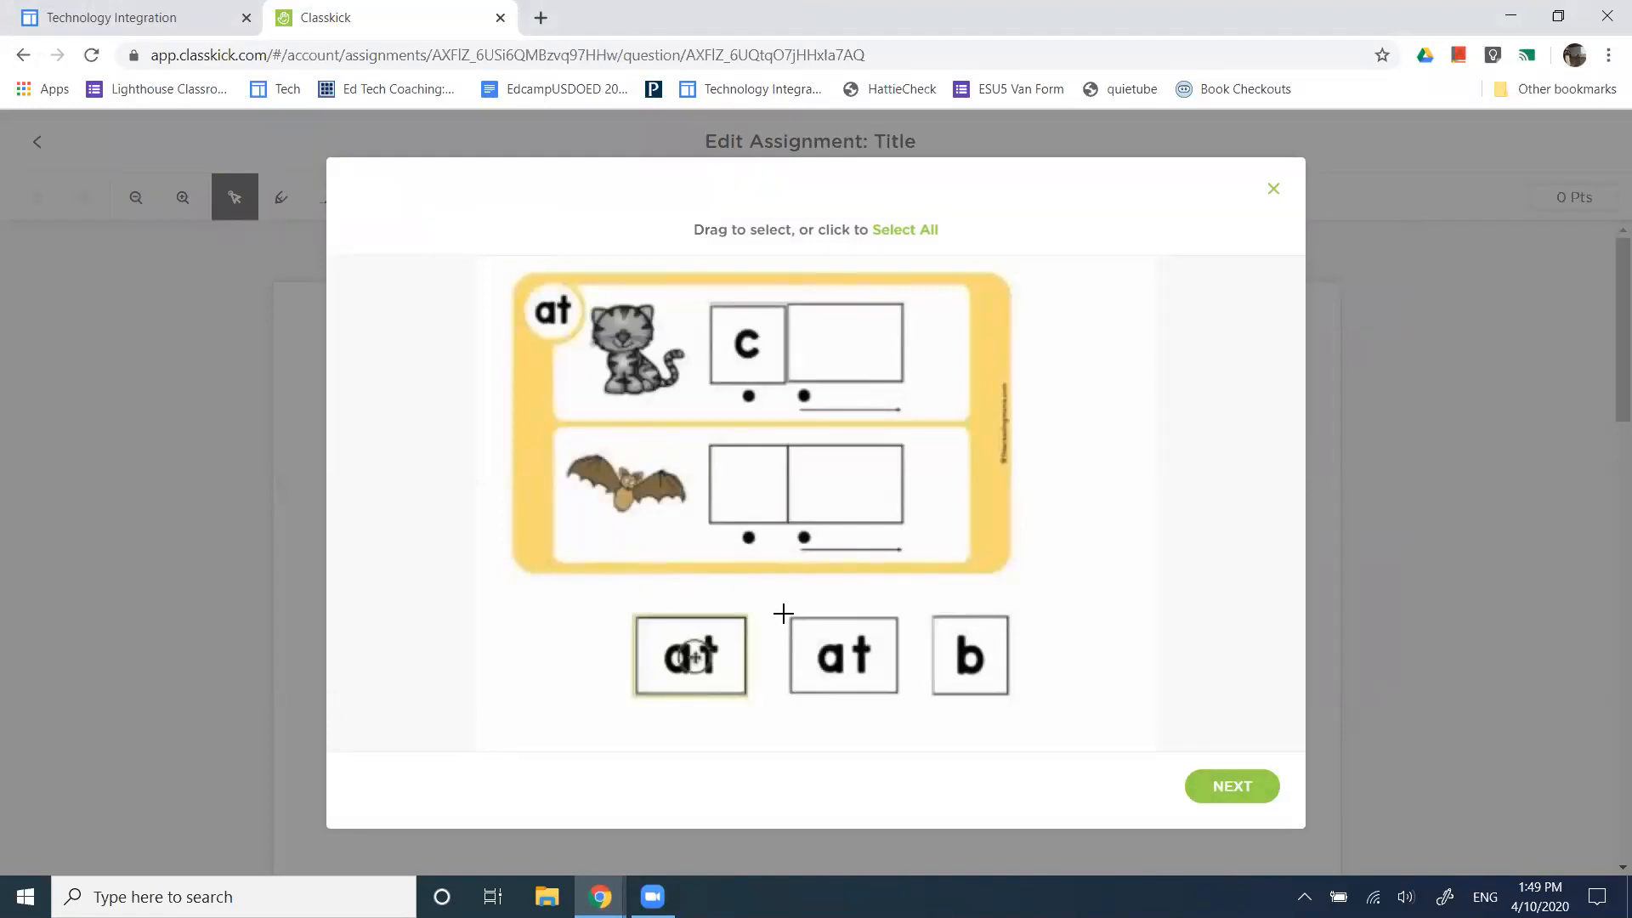
{"action": "left_click_drag", "start_coordinate": [782, 613], "coordinate": [904, 697]}
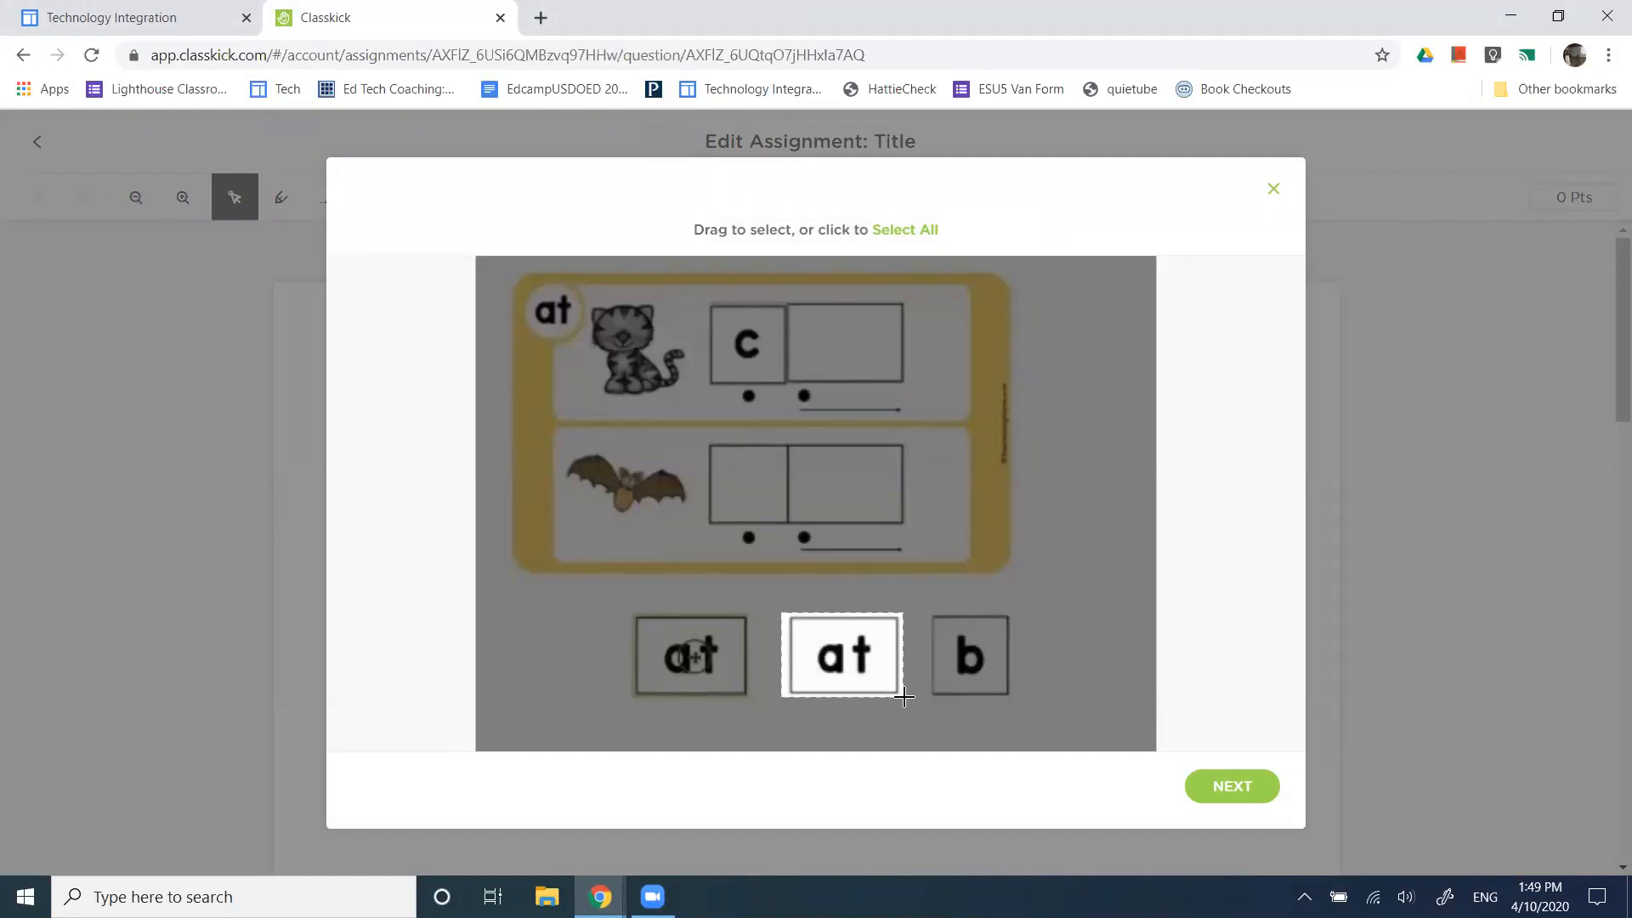
{"action": "left_click", "coordinate": [1246, 787]}
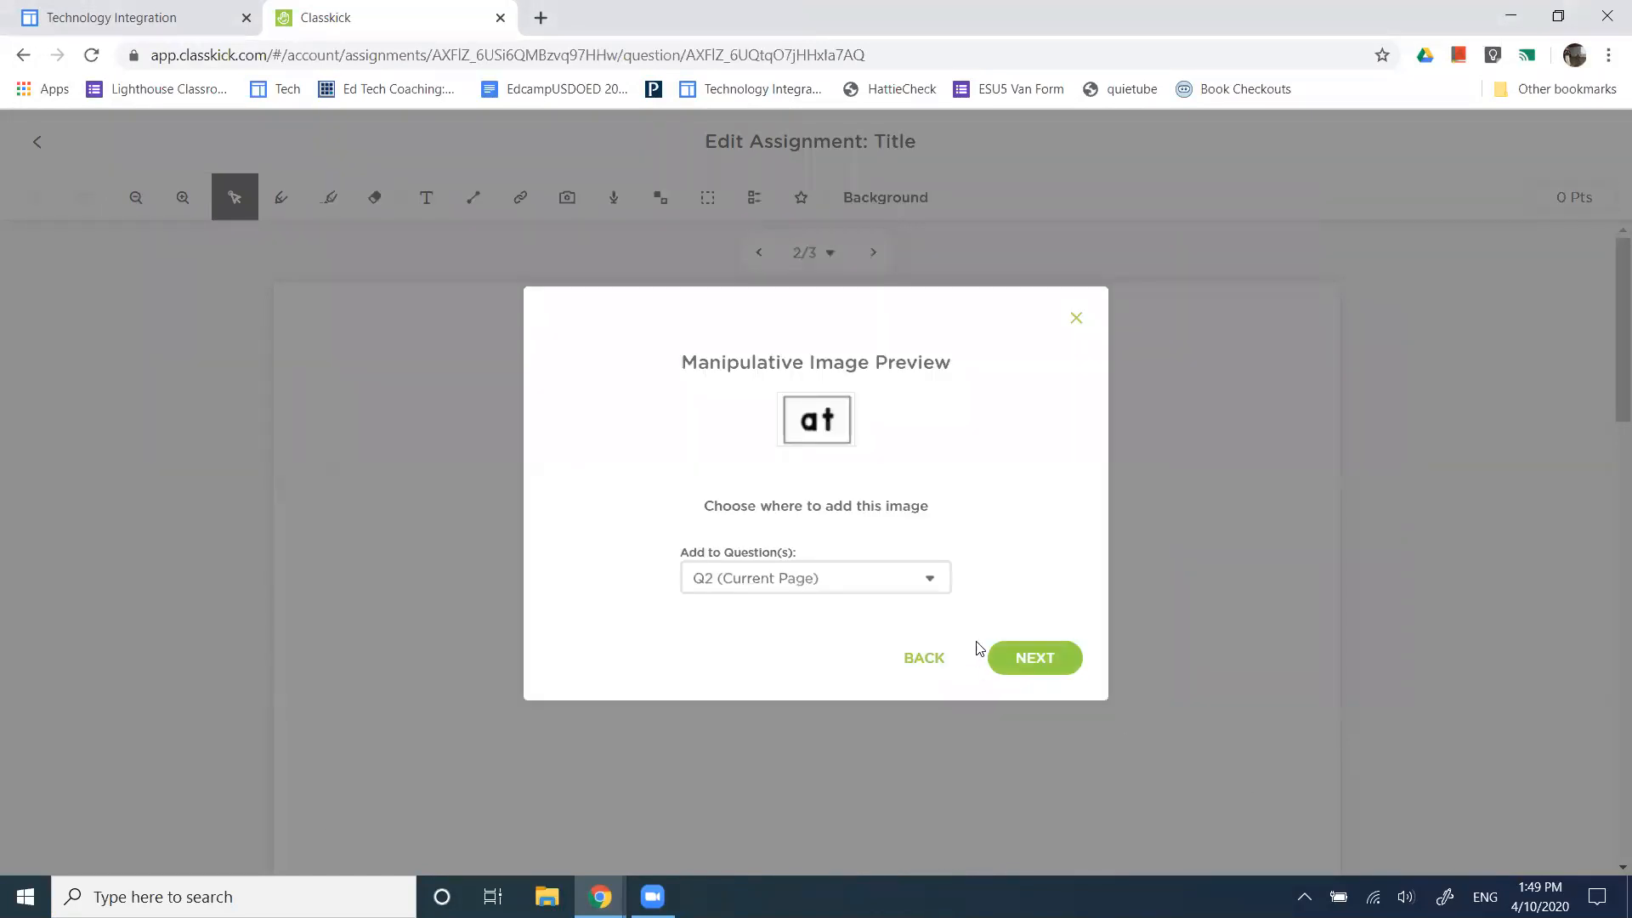
{"action": "left_click", "coordinate": [1063, 666]}
{"action": "left_click", "coordinate": [1241, 703]}
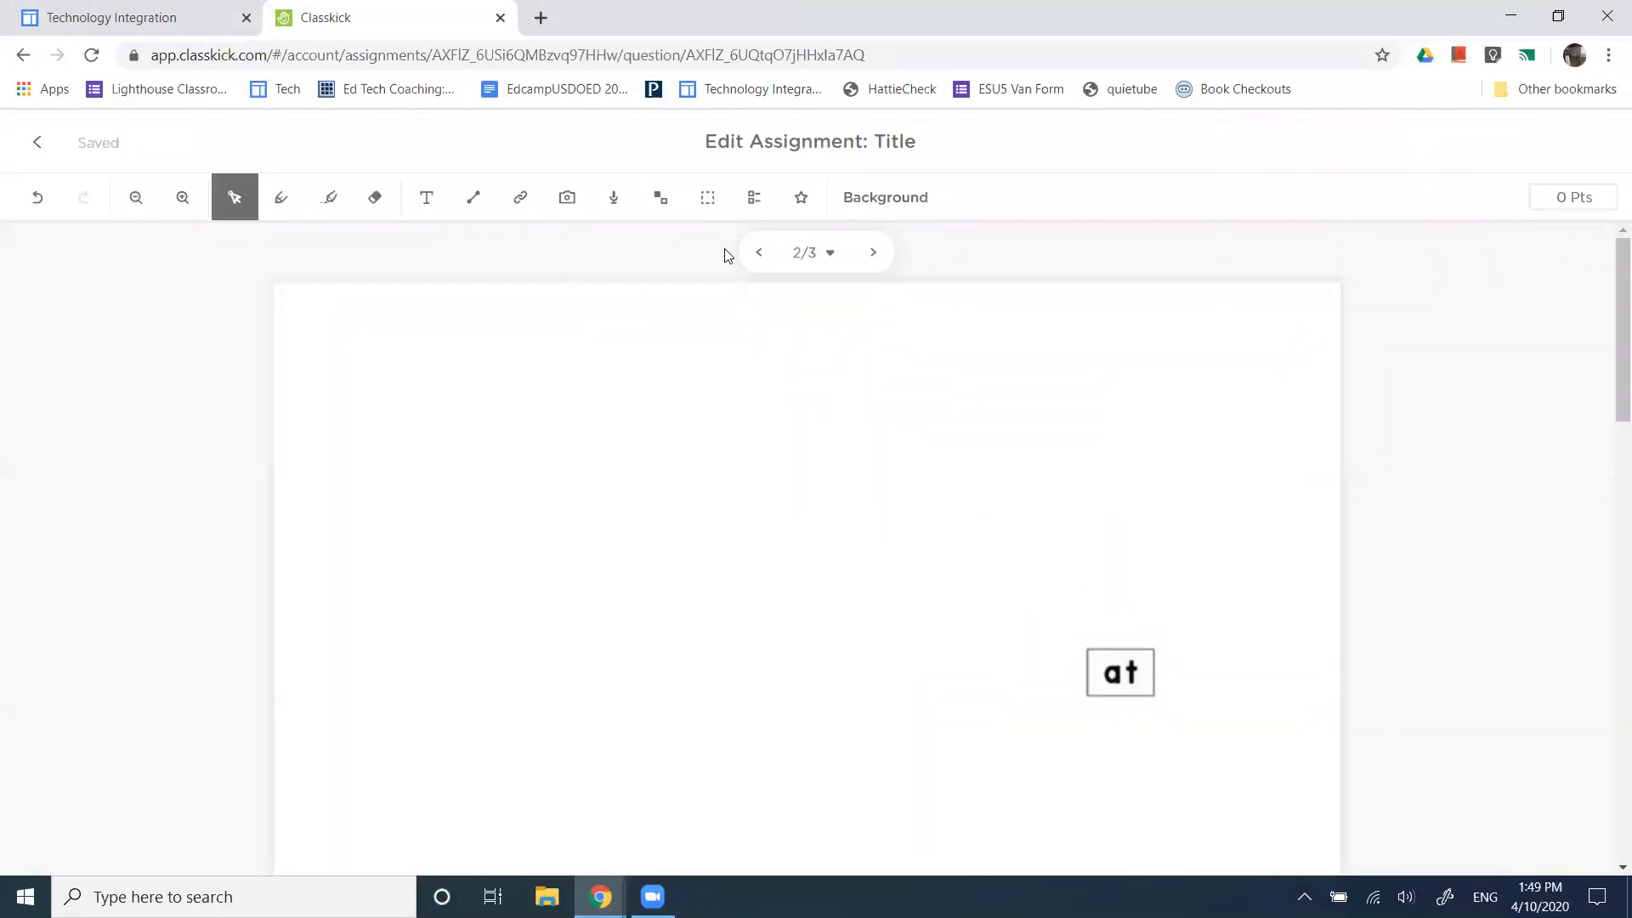
Load the trash image again, crop its "b" tile and add it to Q2 as another manipulative
{"action": "left_click", "coordinate": [659, 199]}
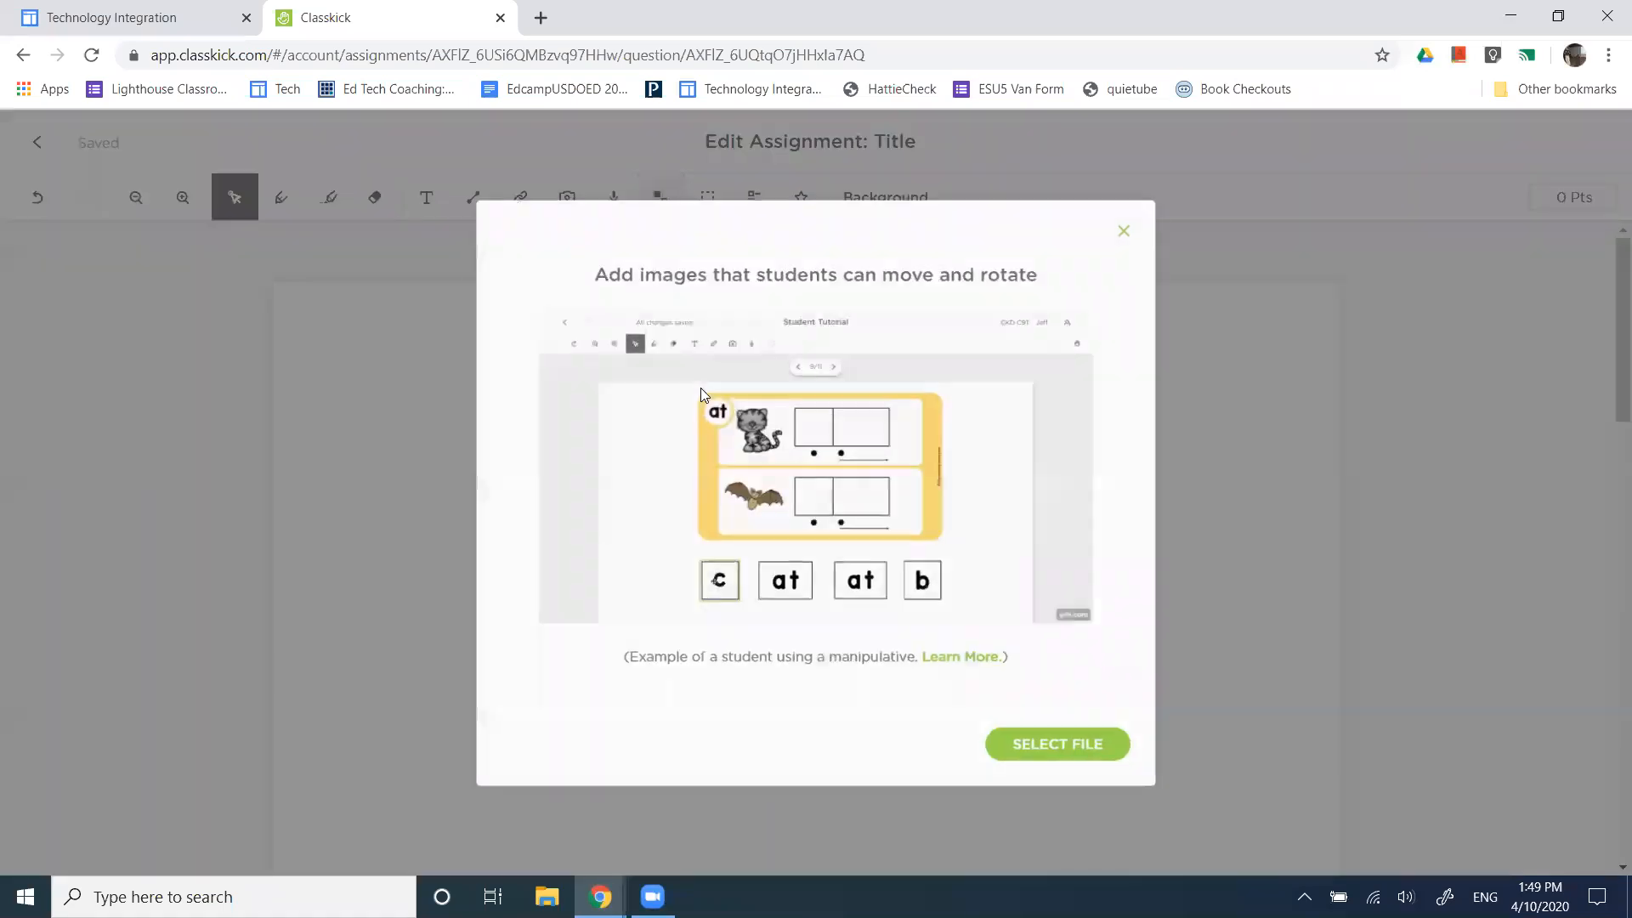
{"action": "left_click", "coordinate": [1034, 749]}
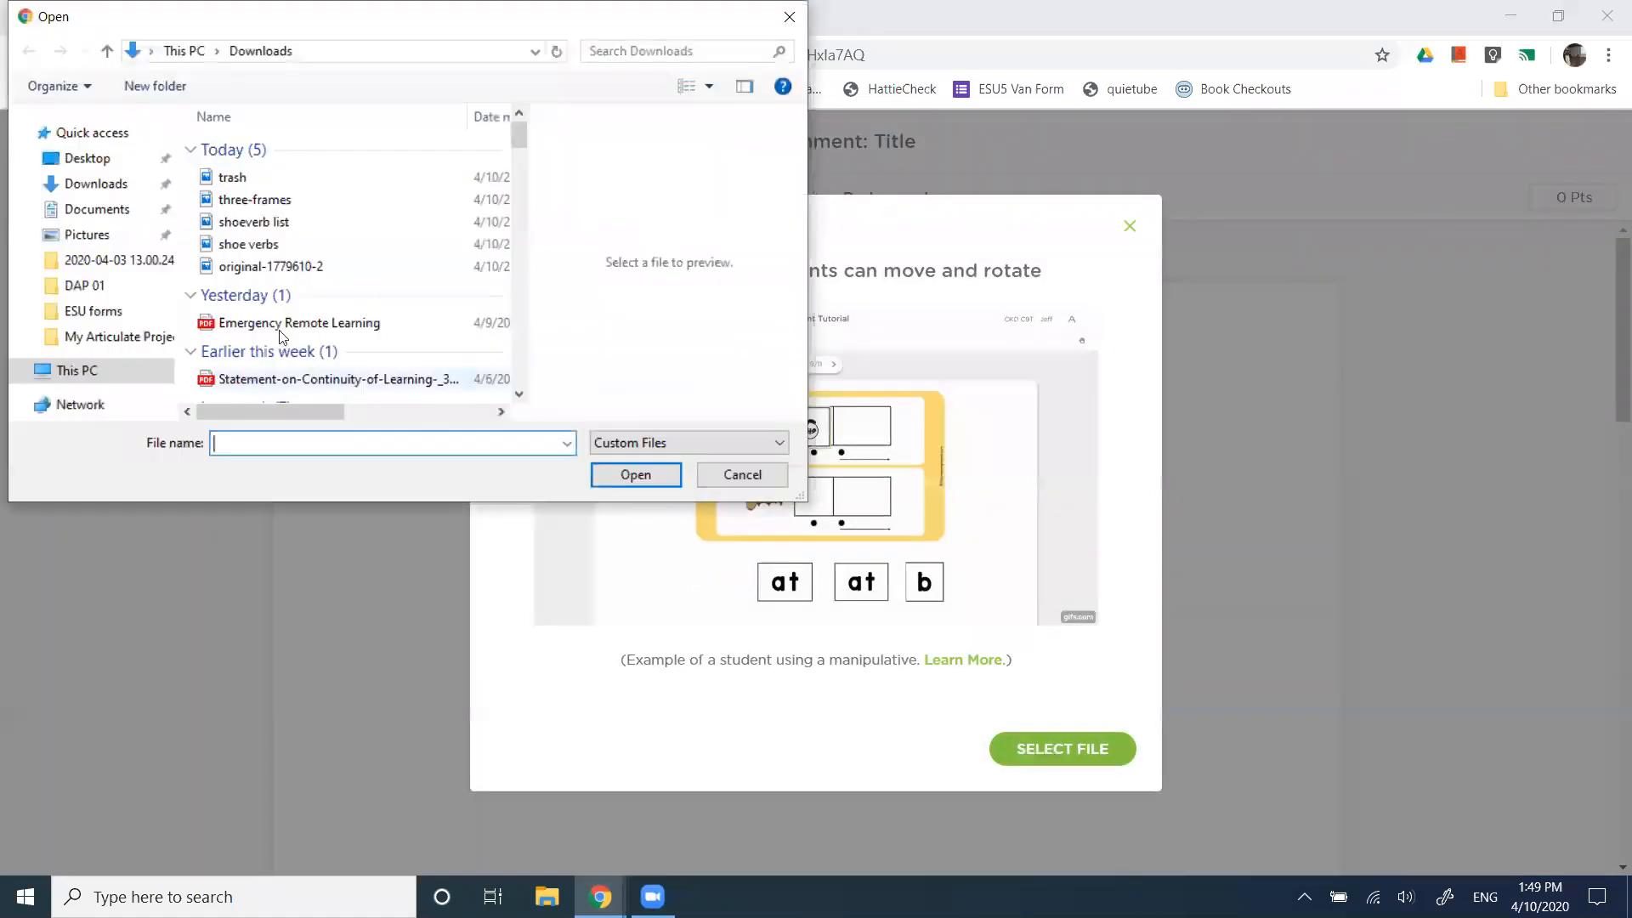
{"action": "left_click", "coordinate": [256, 182]}
{"action": "left_click", "coordinate": [647, 478]}
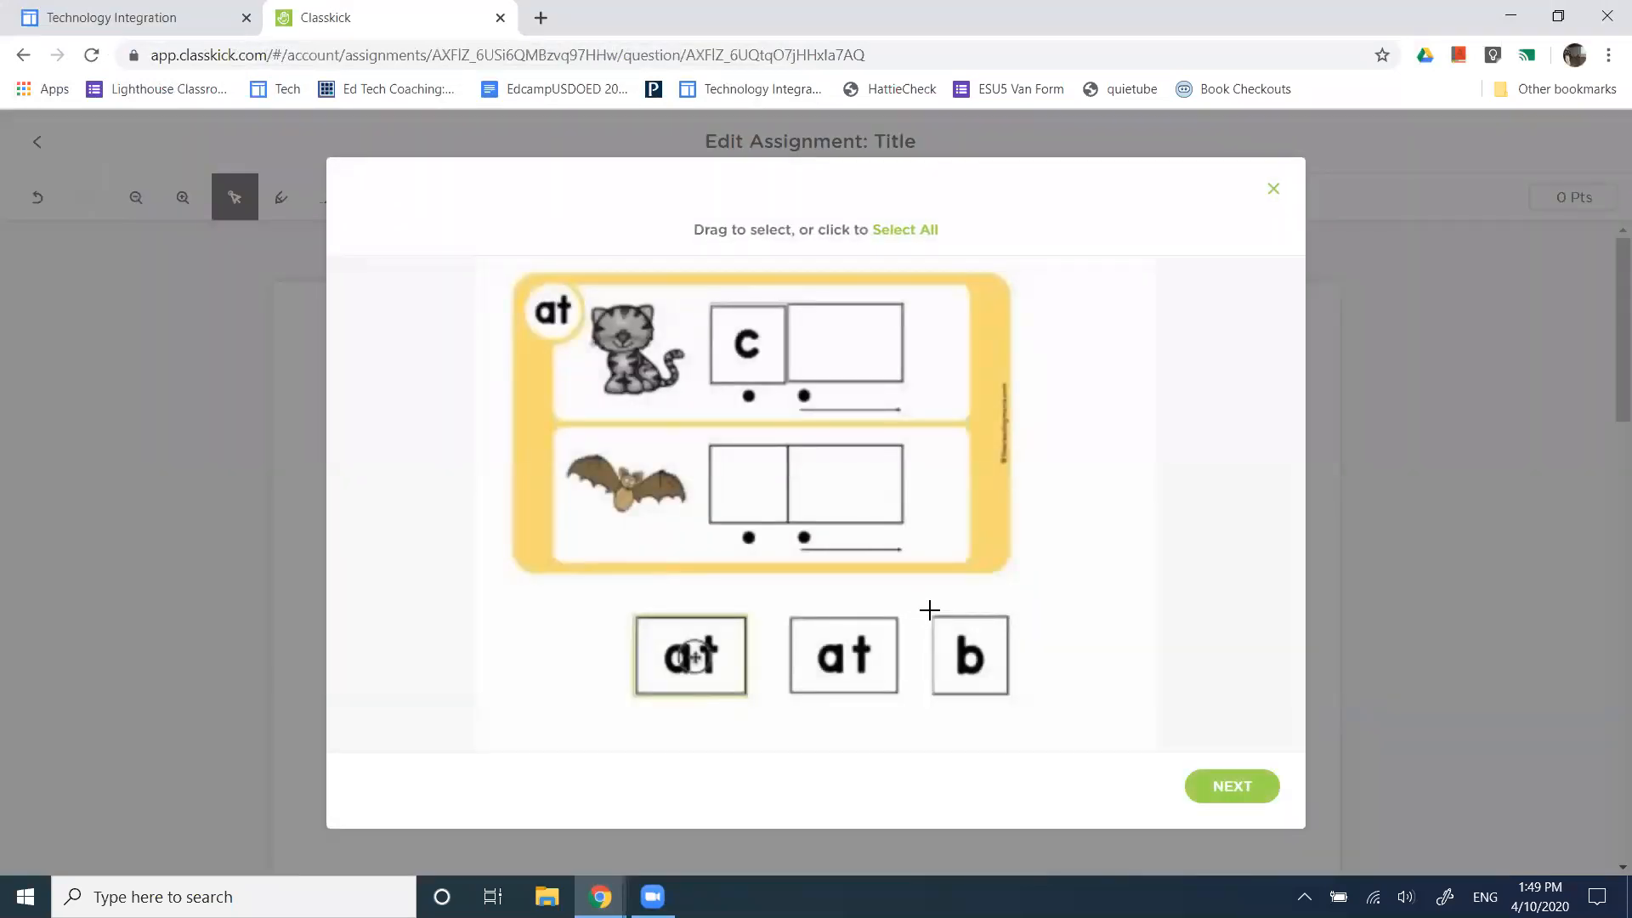
{"action": "left_click_drag", "start_coordinate": [929, 610], "coordinate": [1012, 695]}
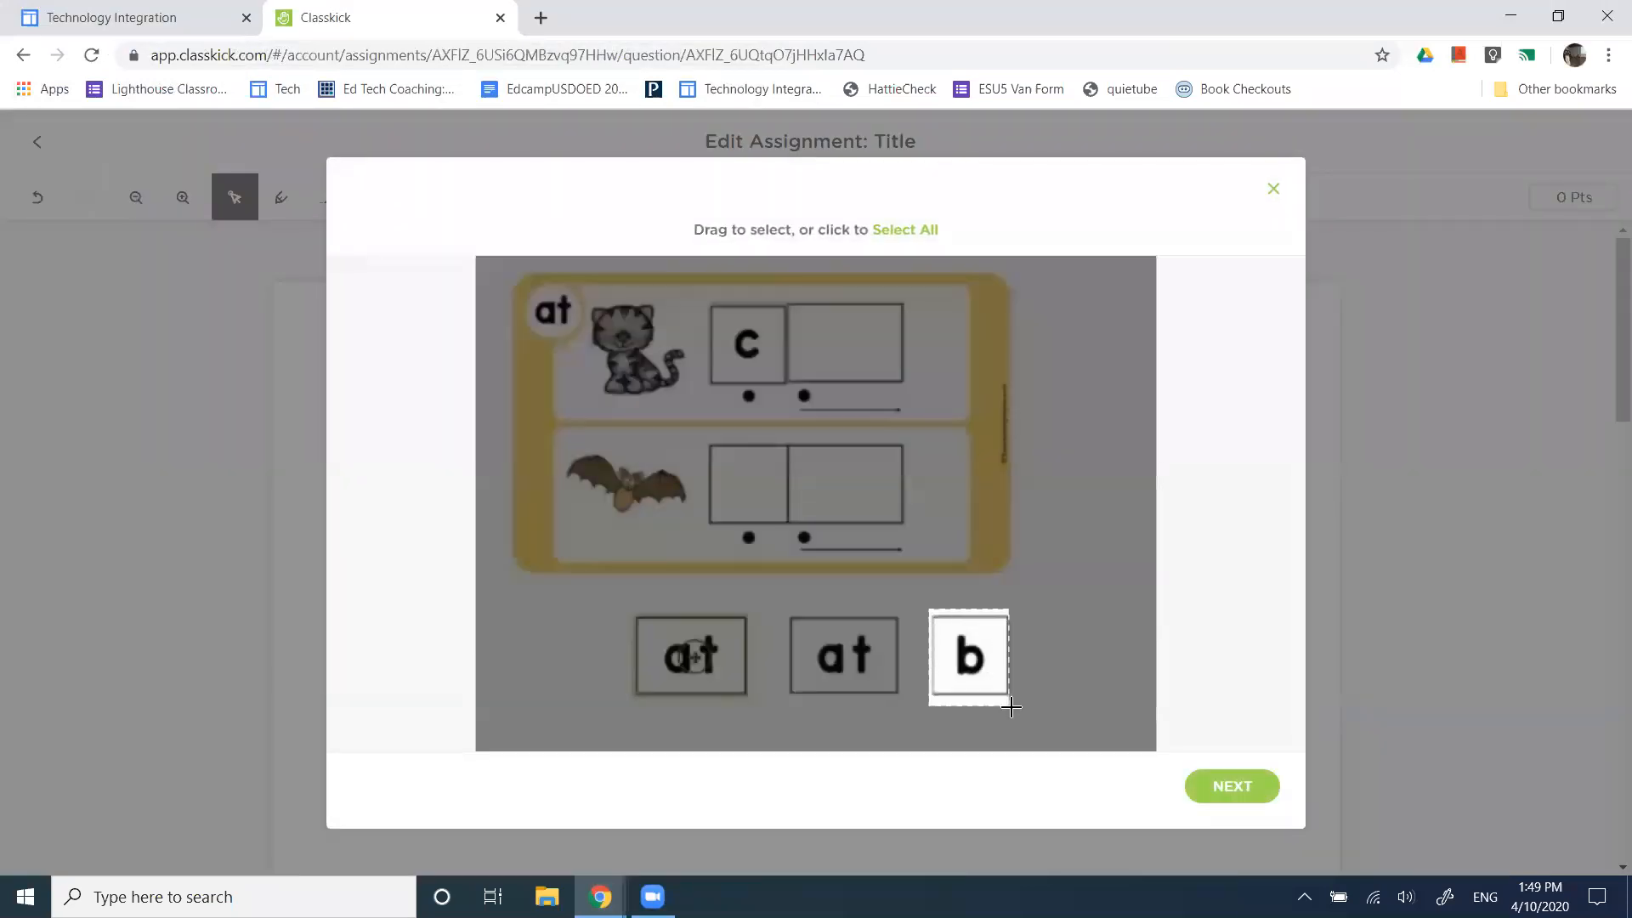
{"action": "left_click", "coordinate": [1230, 786]}
{"action": "left_click", "coordinate": [1052, 664]}
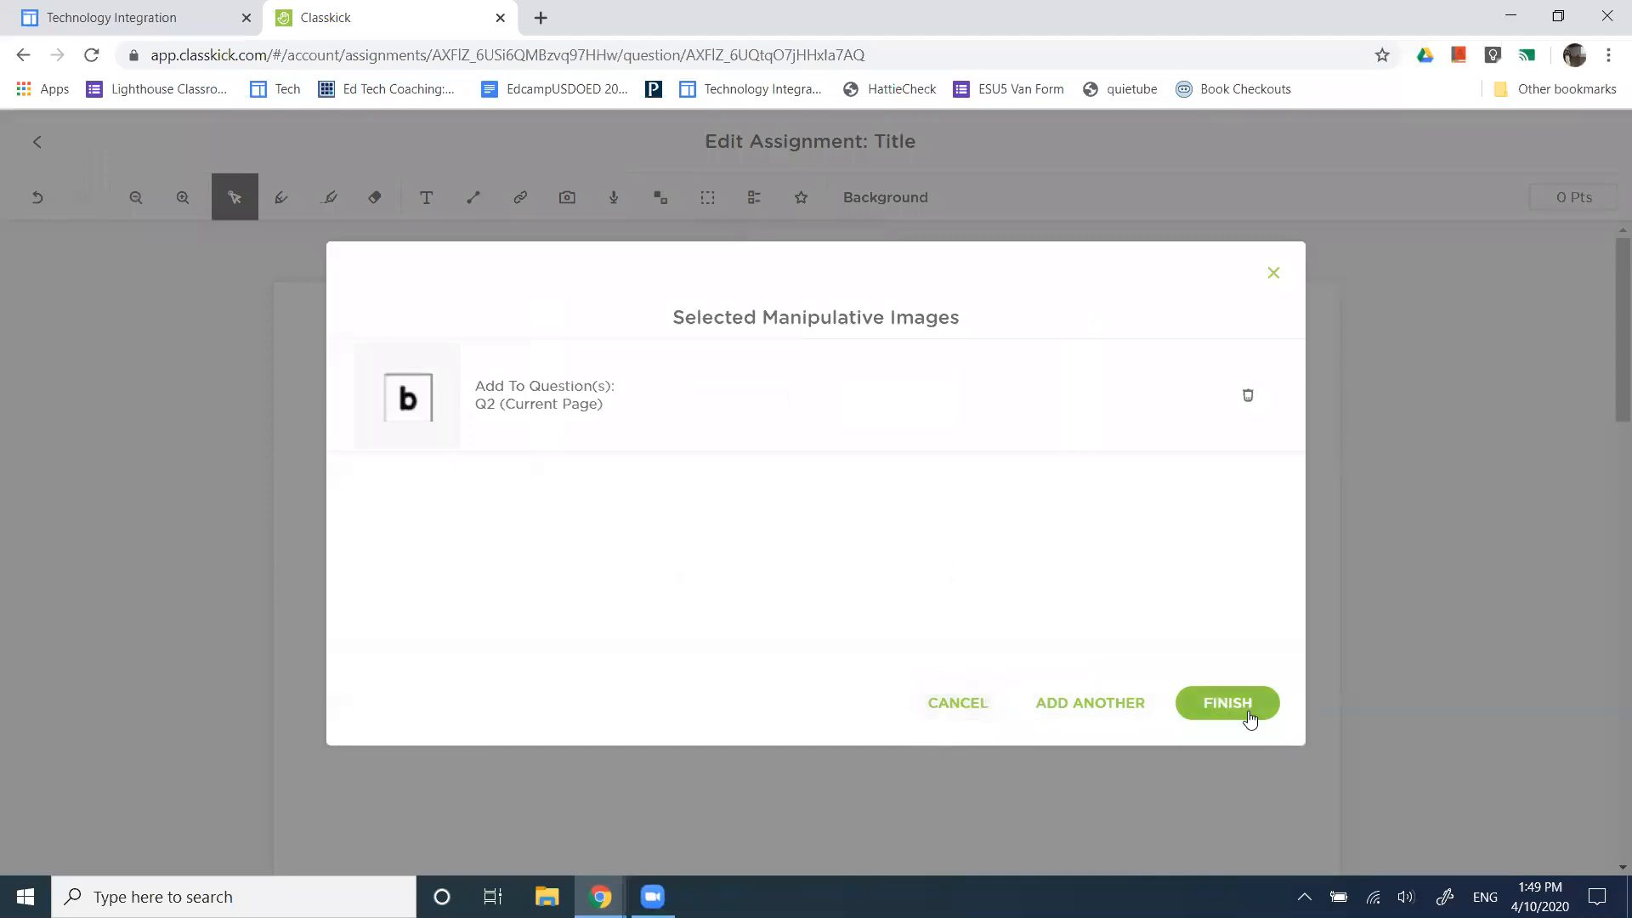
{"action": "left_click", "coordinate": [1234, 713]}
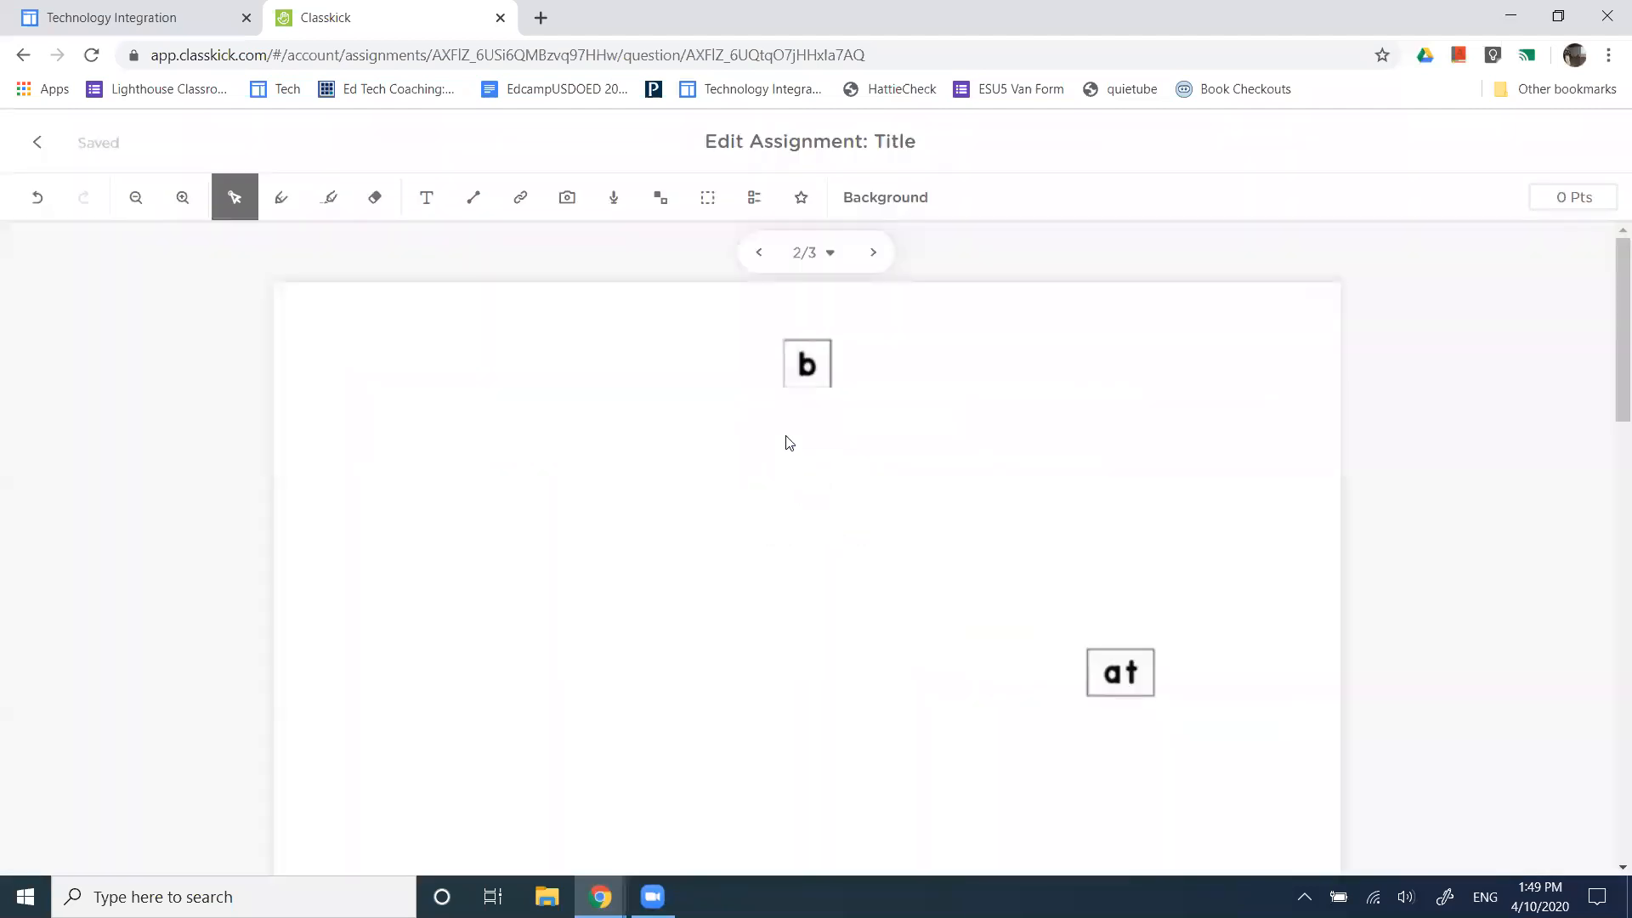
Move the "b" tile down beside the "at" tile, just to its left, and deselect it
{"action": "left_click", "coordinate": [793, 361]}
{"action": "left_click_drag", "start_coordinate": [793, 360], "coordinate": [971, 673]}
{"action": "left_click", "coordinate": [766, 419]}
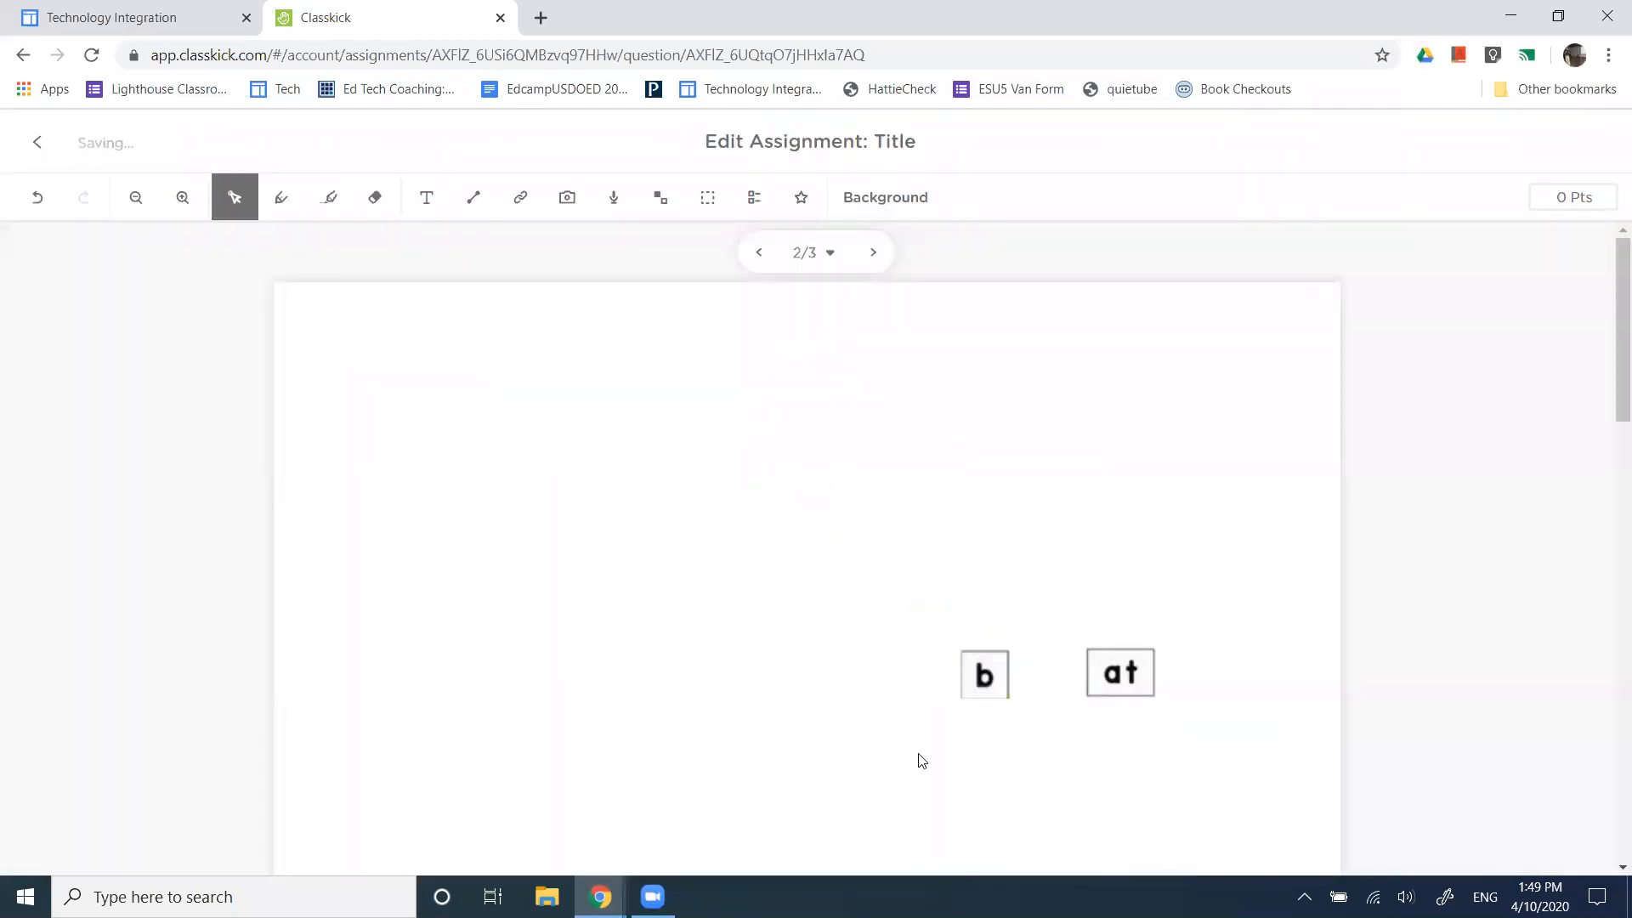
Load the trash image again, crop its yellow cat-and-bat card and add it to Q2 as a manipulative
{"action": "left_click", "coordinate": [668, 204]}
{"action": "left_click", "coordinate": [1084, 746]}
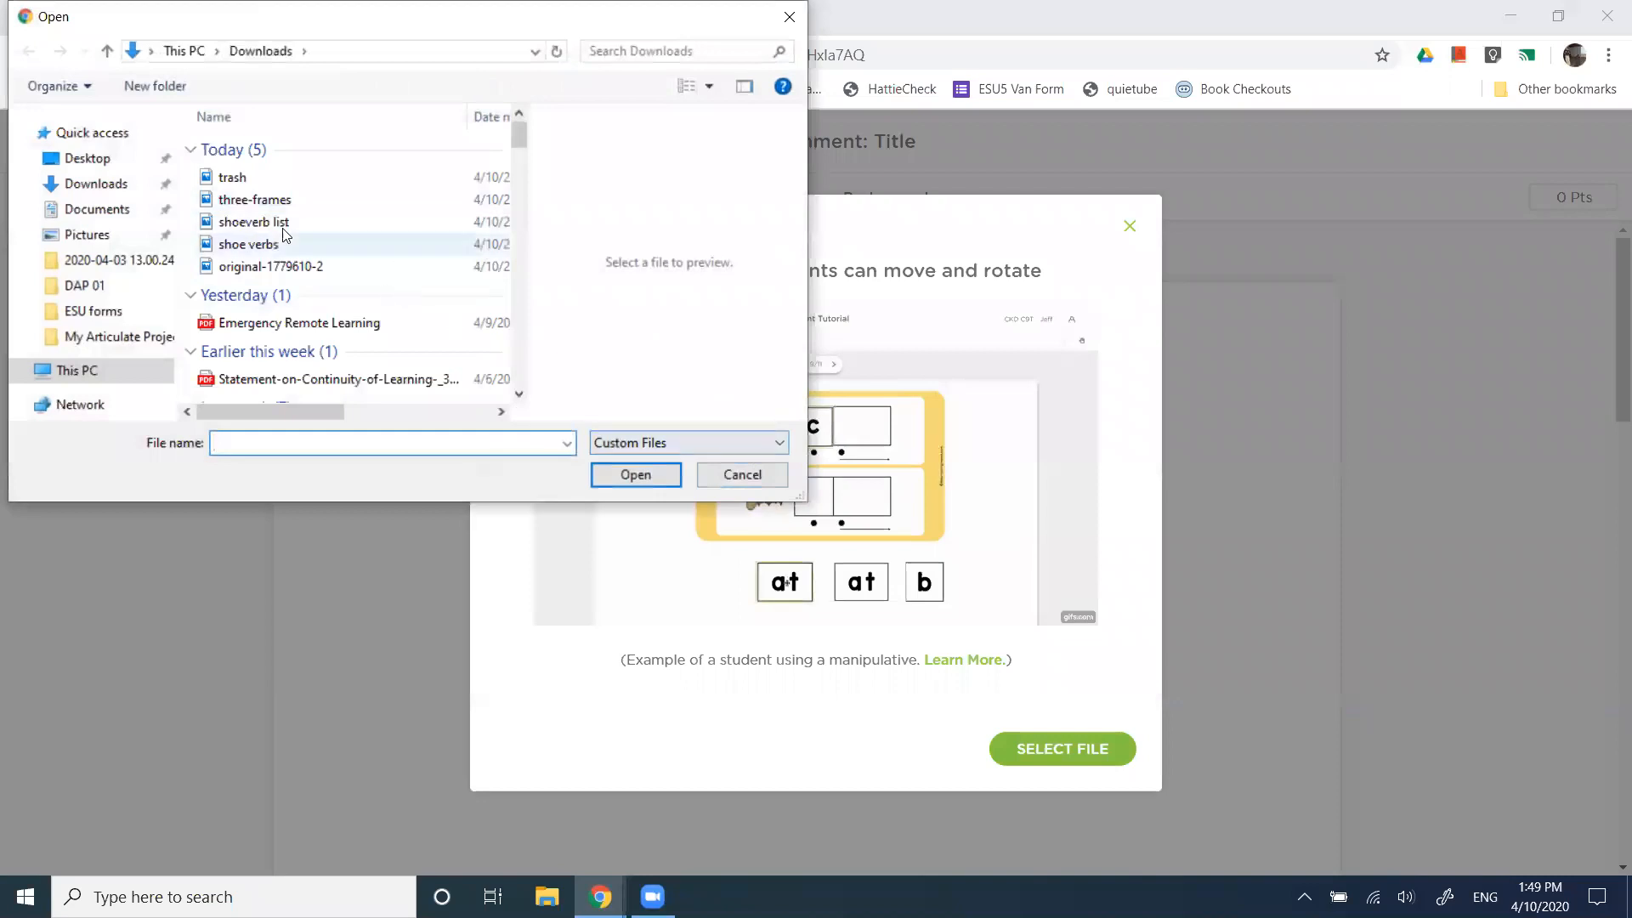
{"action": "left_click", "coordinate": [234, 177]}
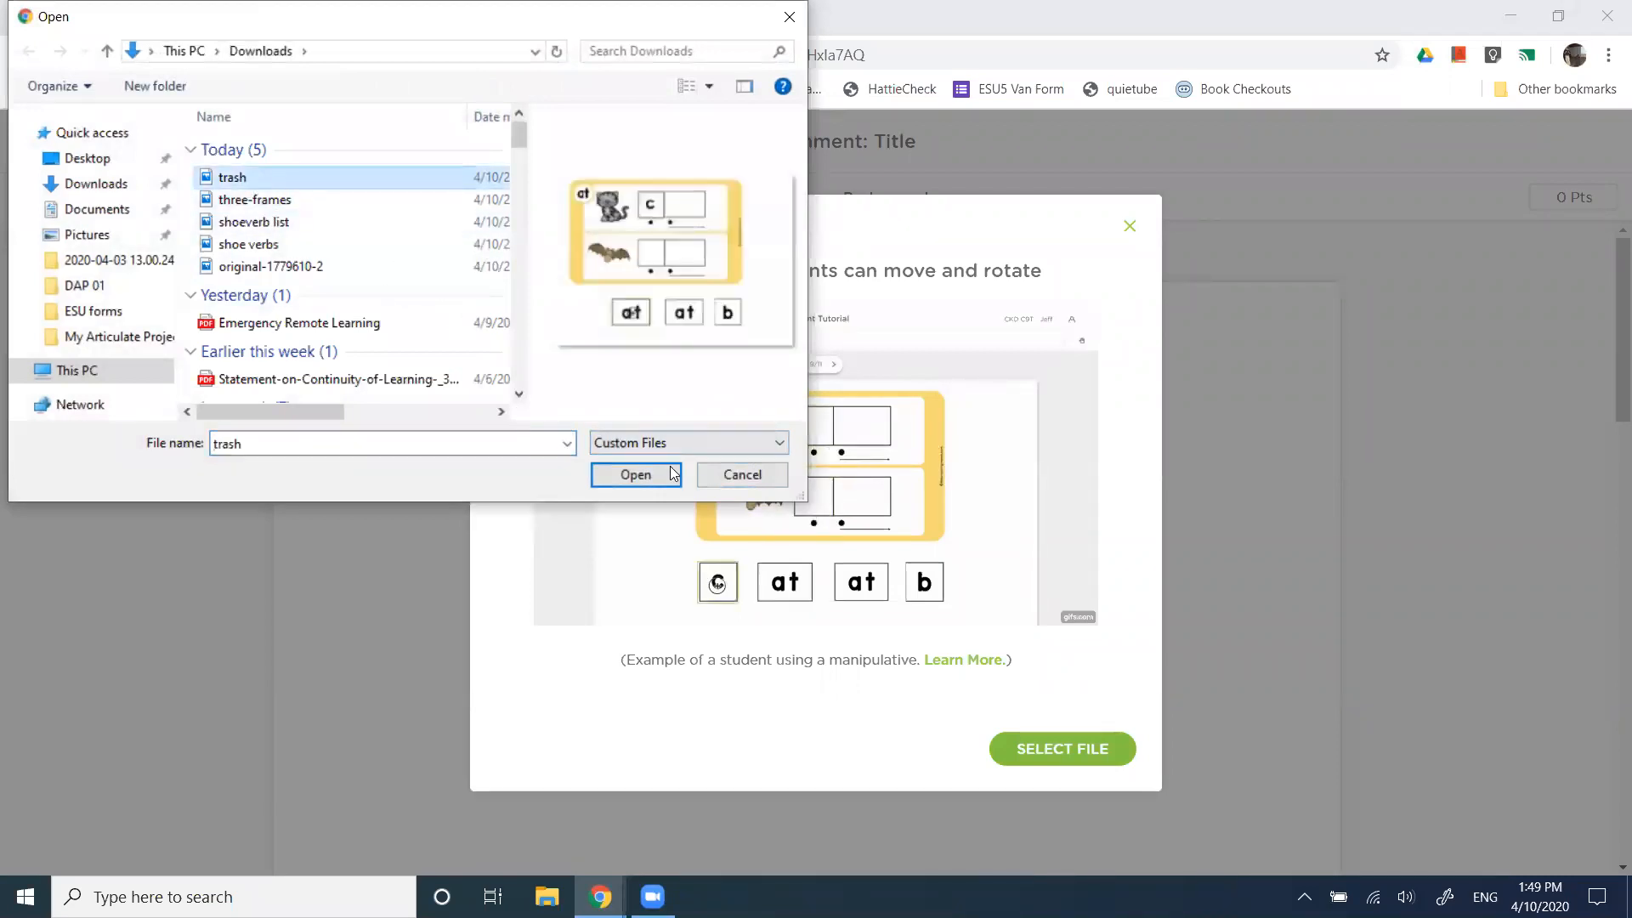
{"action": "left_click", "coordinate": [653, 478]}
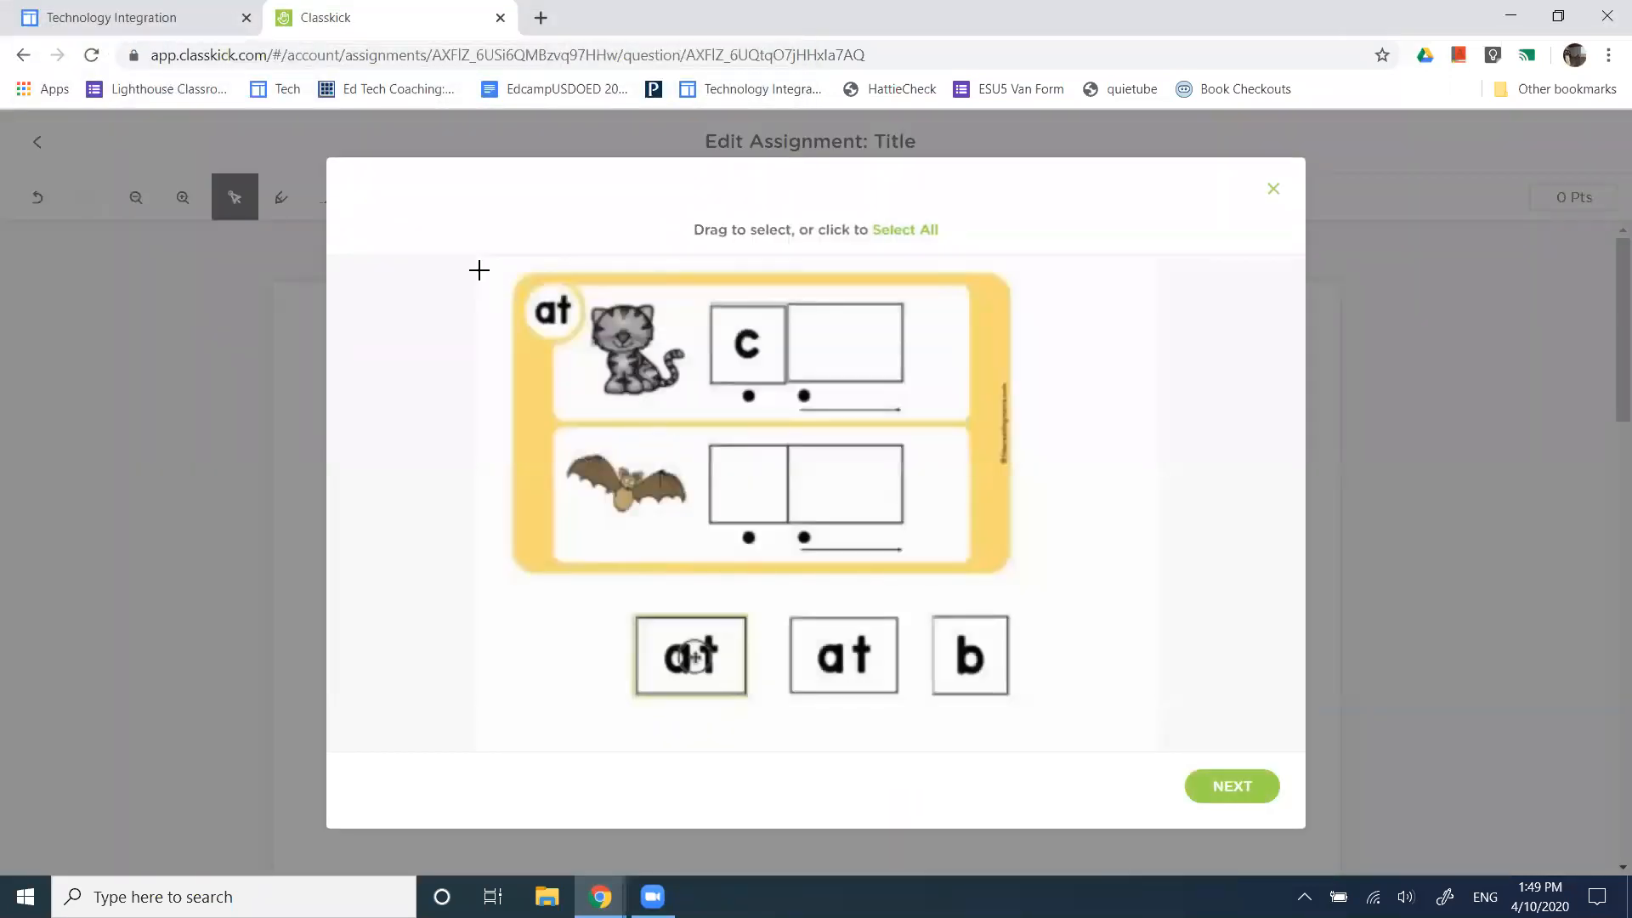
{"action": "left_click_drag", "start_coordinate": [500, 268], "coordinate": [1020, 575]}
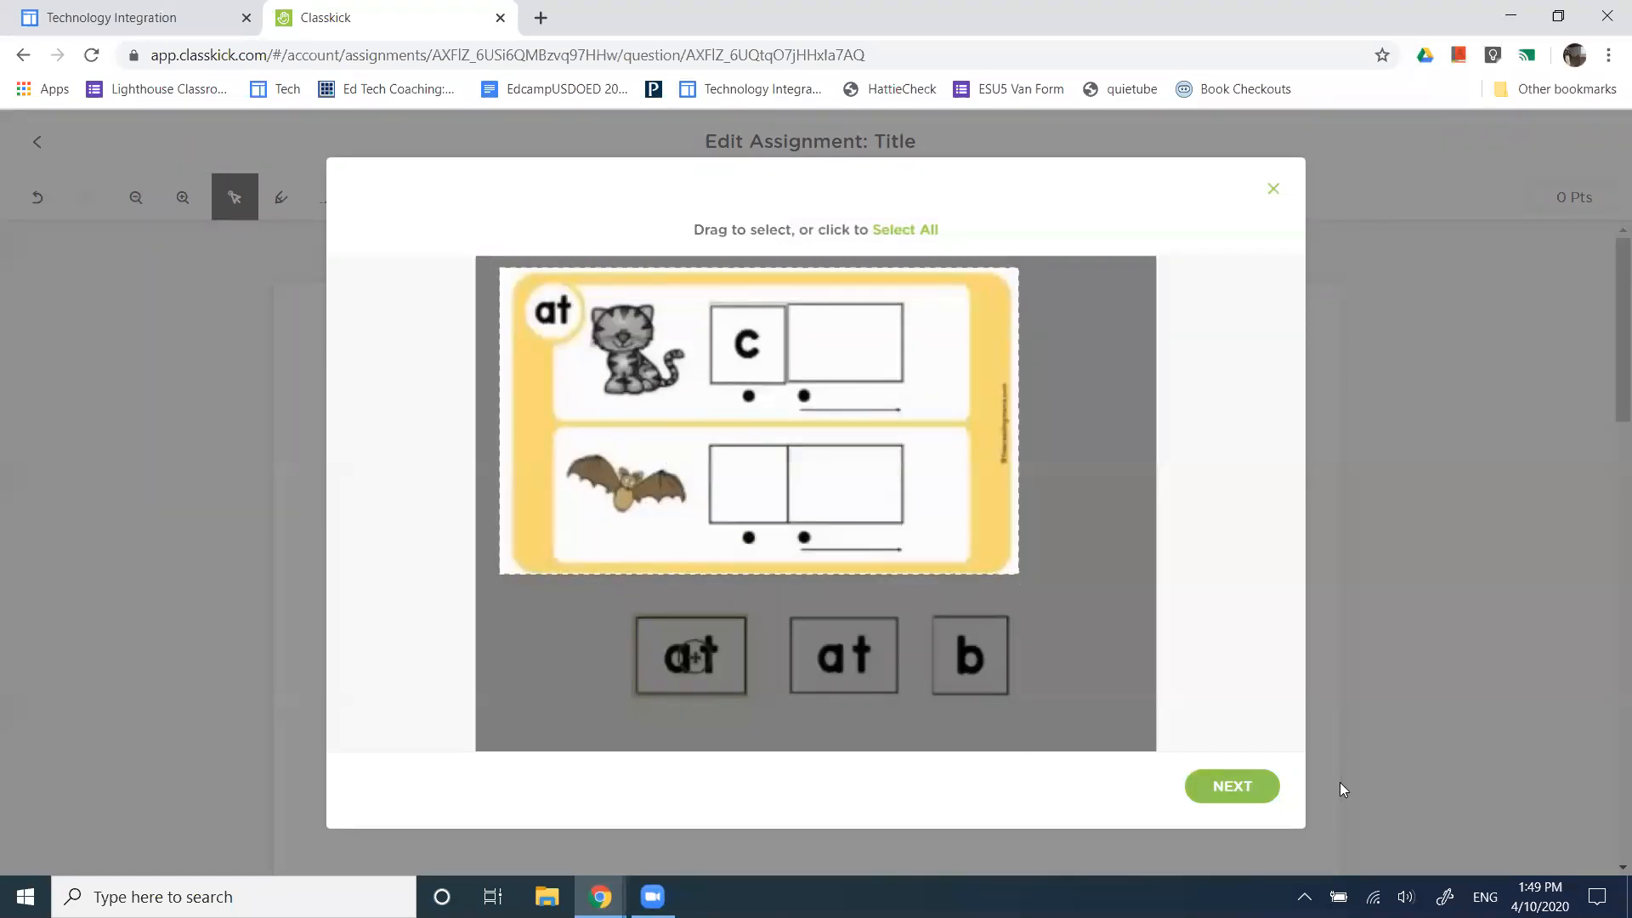
{"action": "left_click", "coordinate": [1243, 786]}
{"action": "left_click", "coordinate": [1036, 727]}
{"action": "left_click", "coordinate": [1205, 691]}
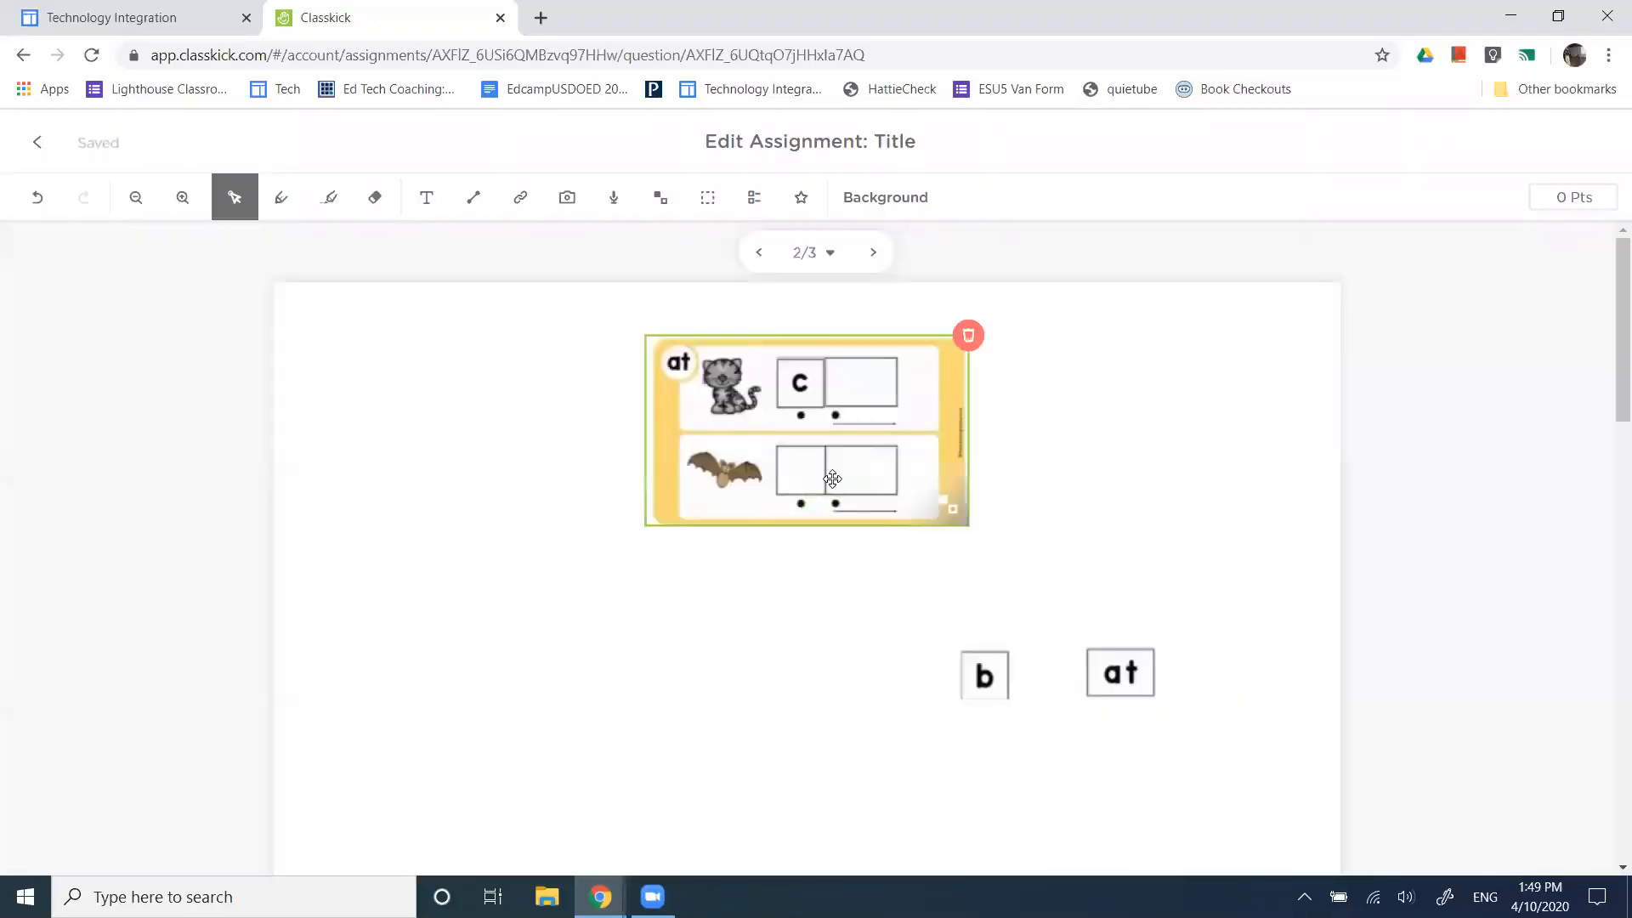
Move the cat-and-bat card manipulative down the page, then delete it from Q2
{"action": "left_click", "coordinate": [785, 450]}
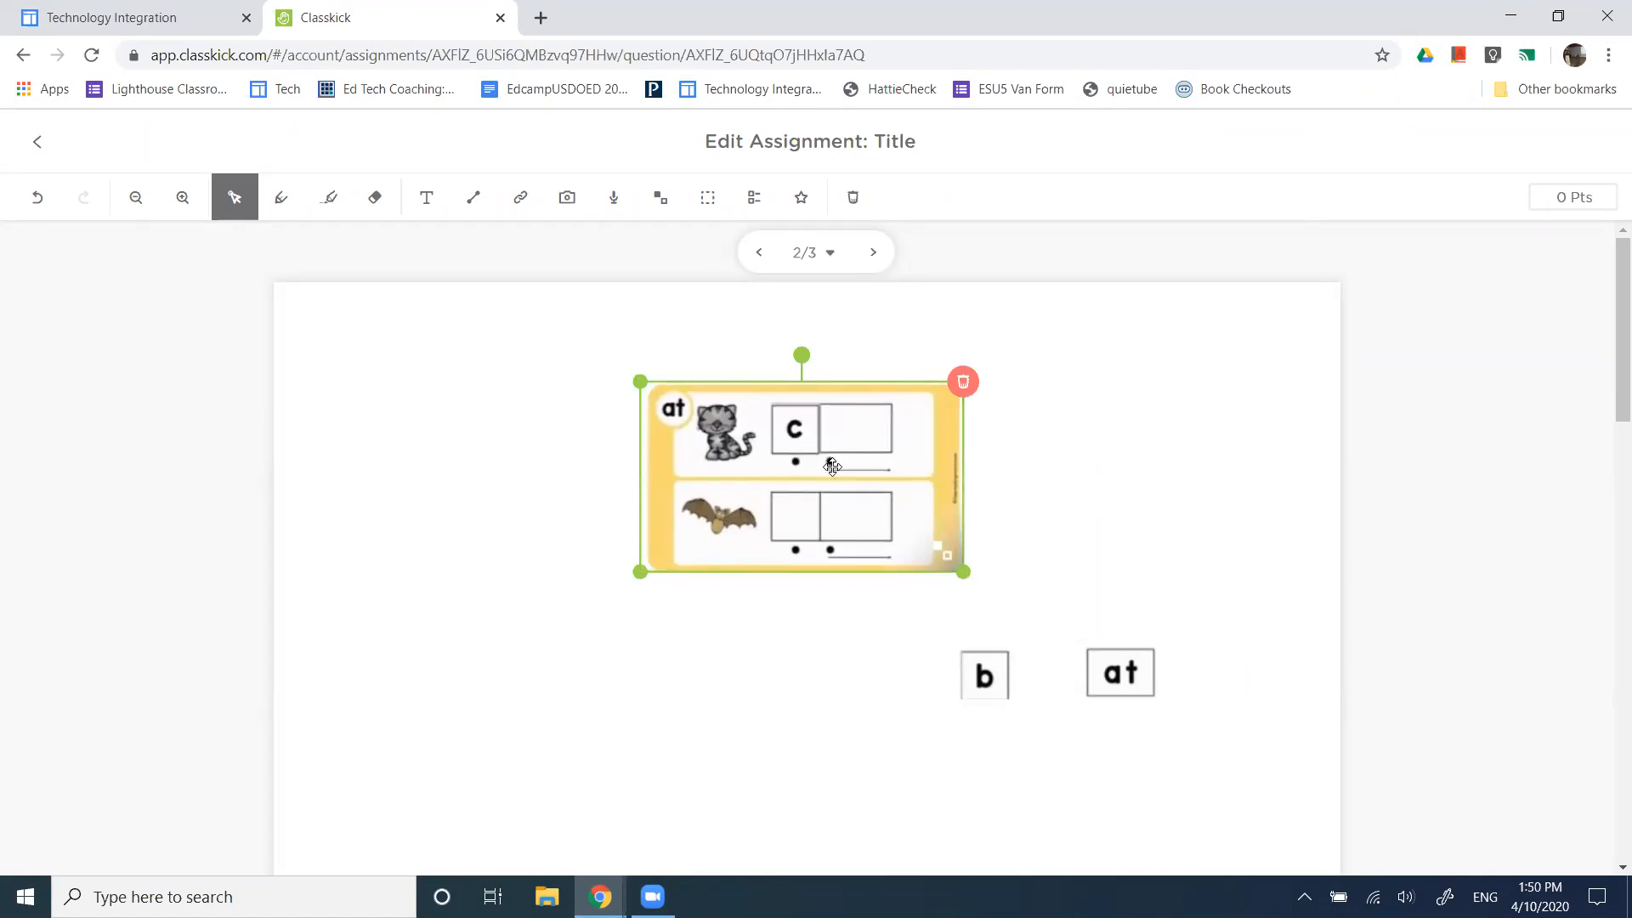
{"action": "left_click_drag", "start_coordinate": [874, 459], "coordinate": [972, 489]}
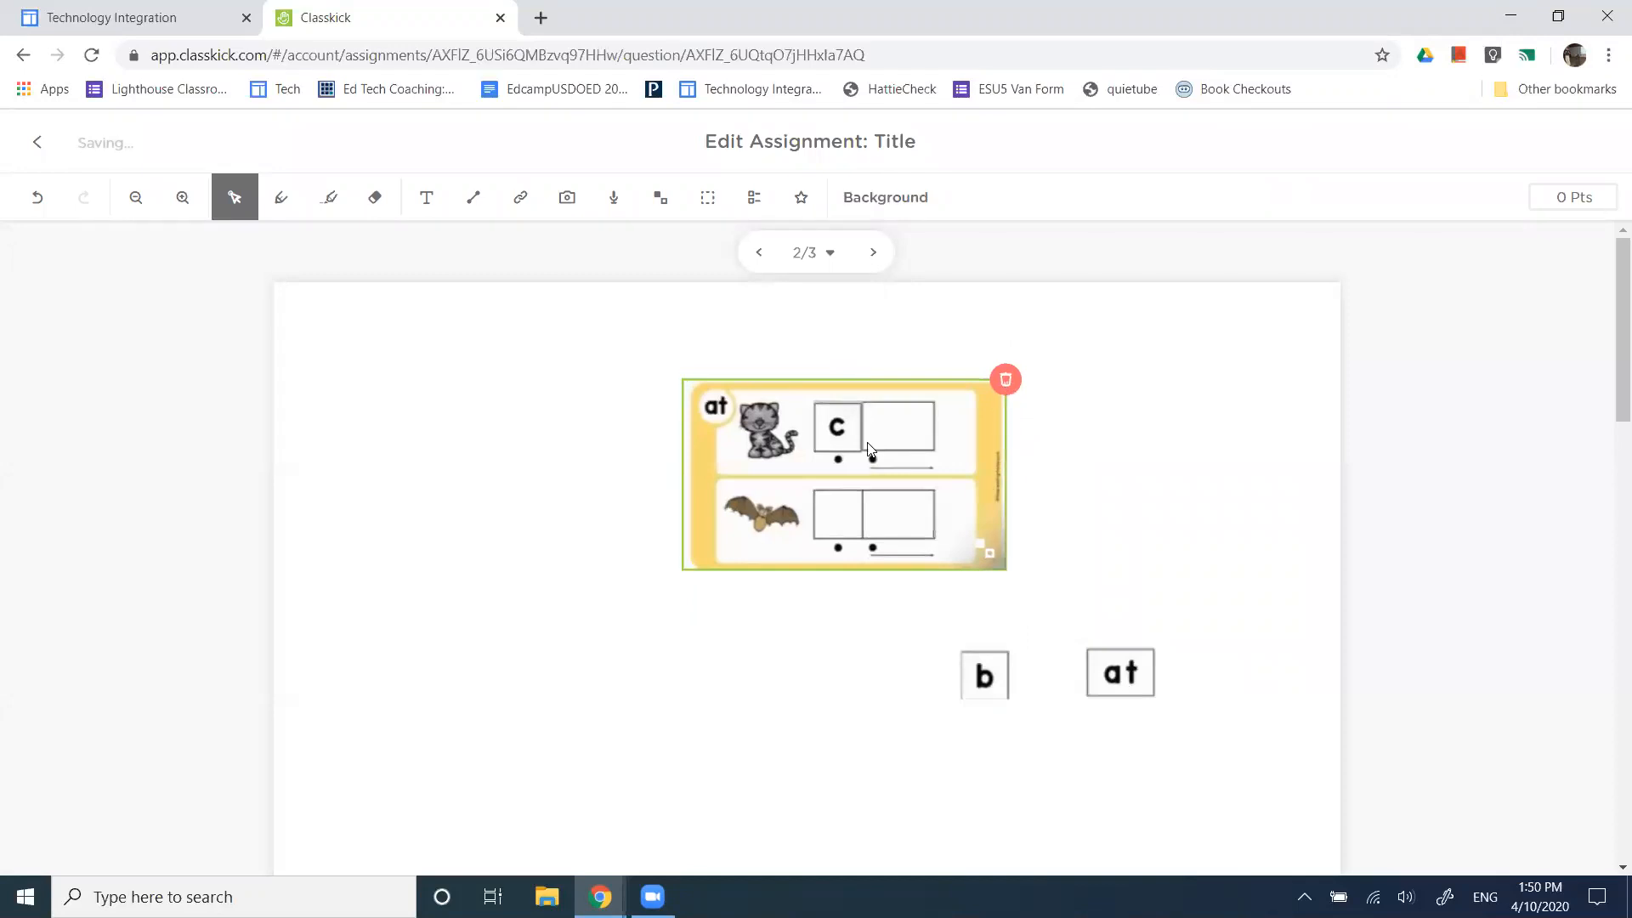
{"action": "key", "text": "Delete"}
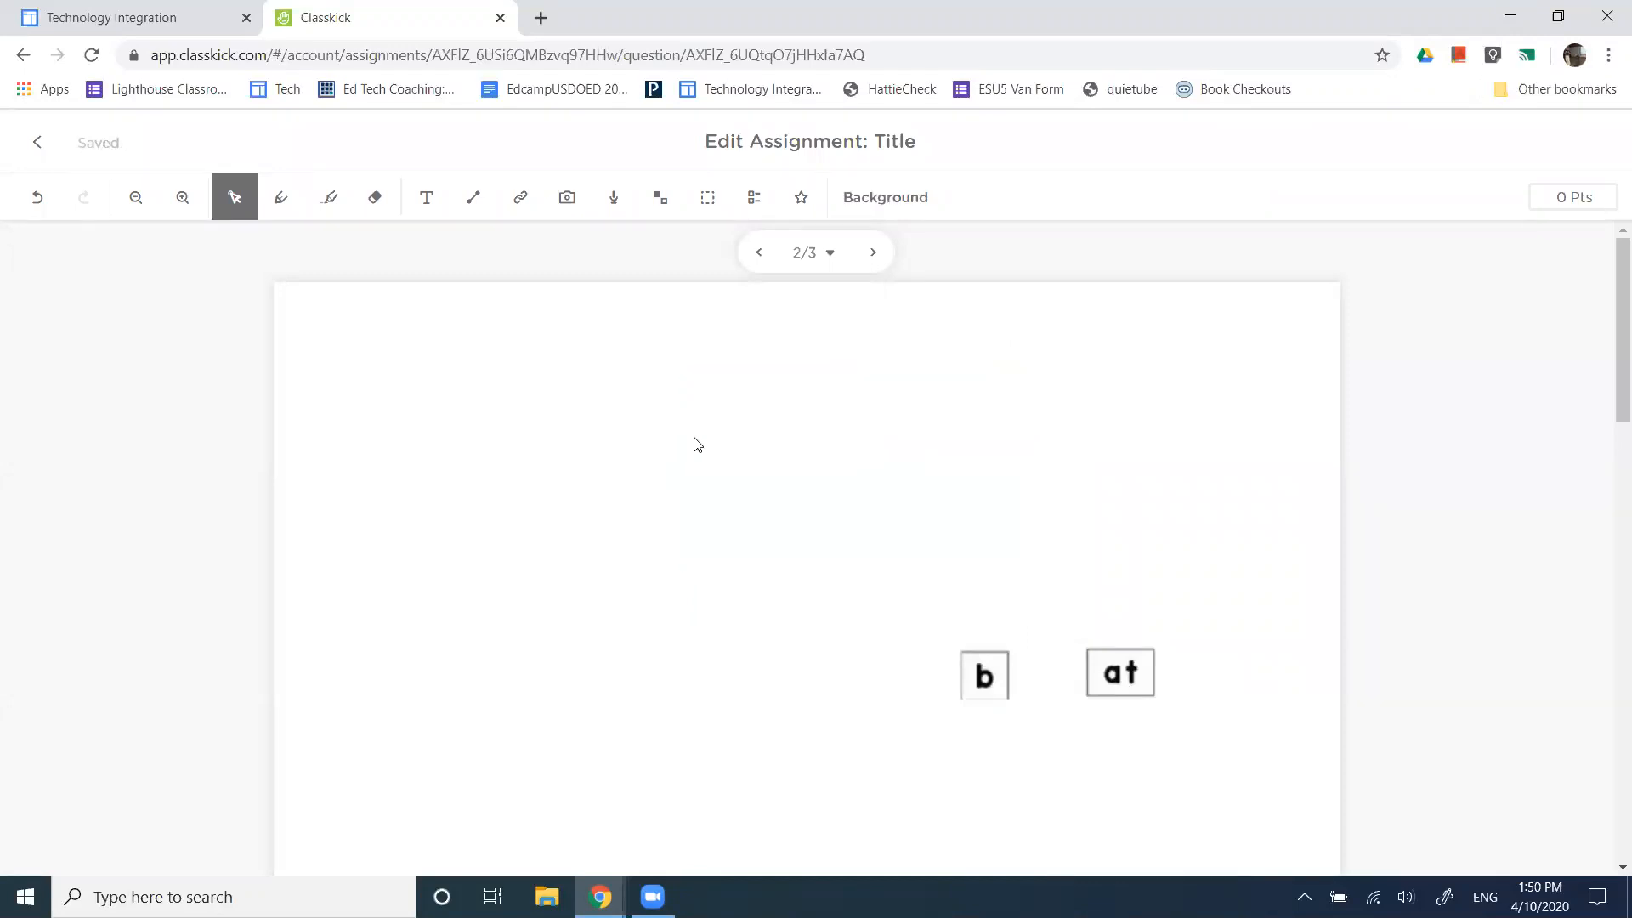
Upload the trash file from the computer as an ordinary image, crop its cat-and-bat card and add it to Q2
{"action": "left_click", "coordinate": [568, 201]}
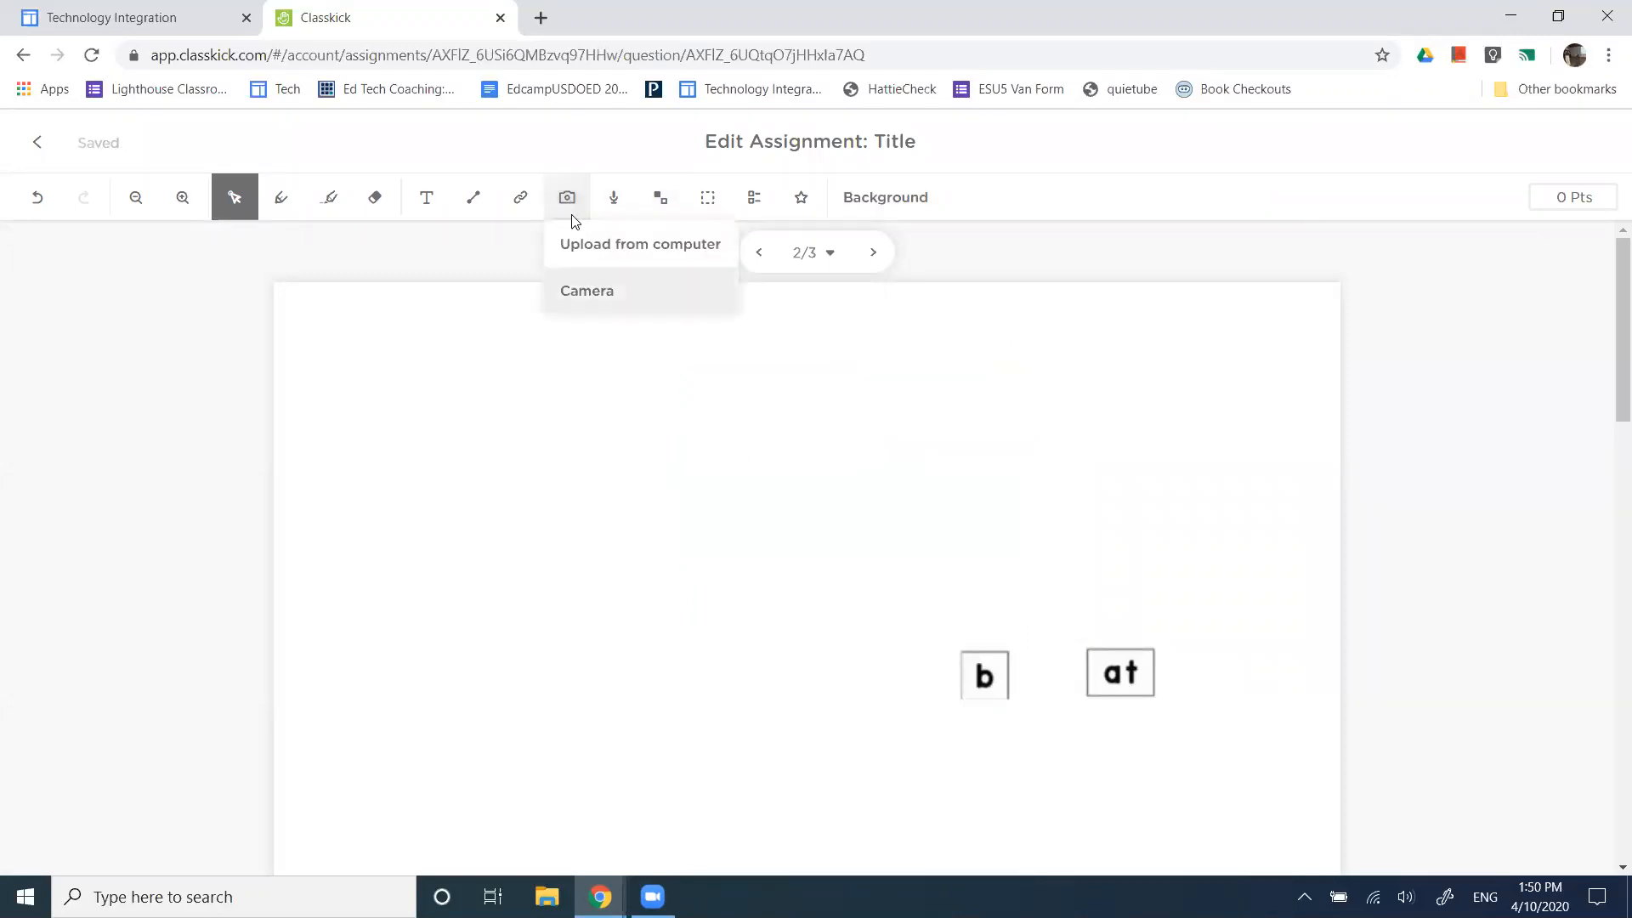
{"action": "left_click", "coordinate": [612, 249]}
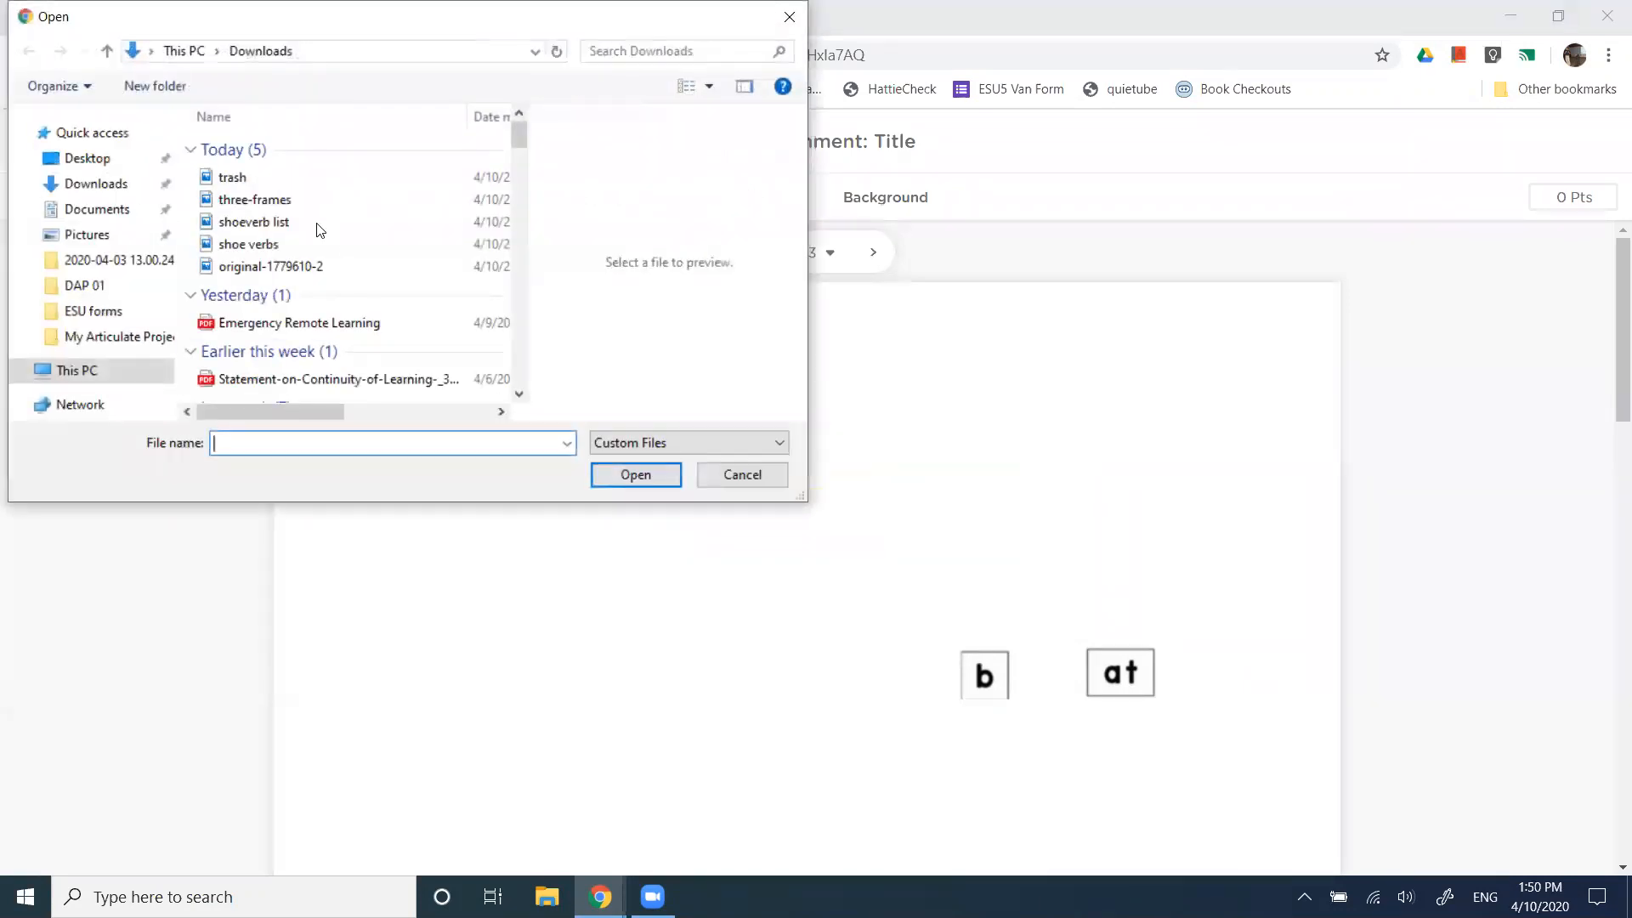
{"action": "left_click", "coordinate": [281, 180]}
{"action": "left_click", "coordinate": [636, 474]}
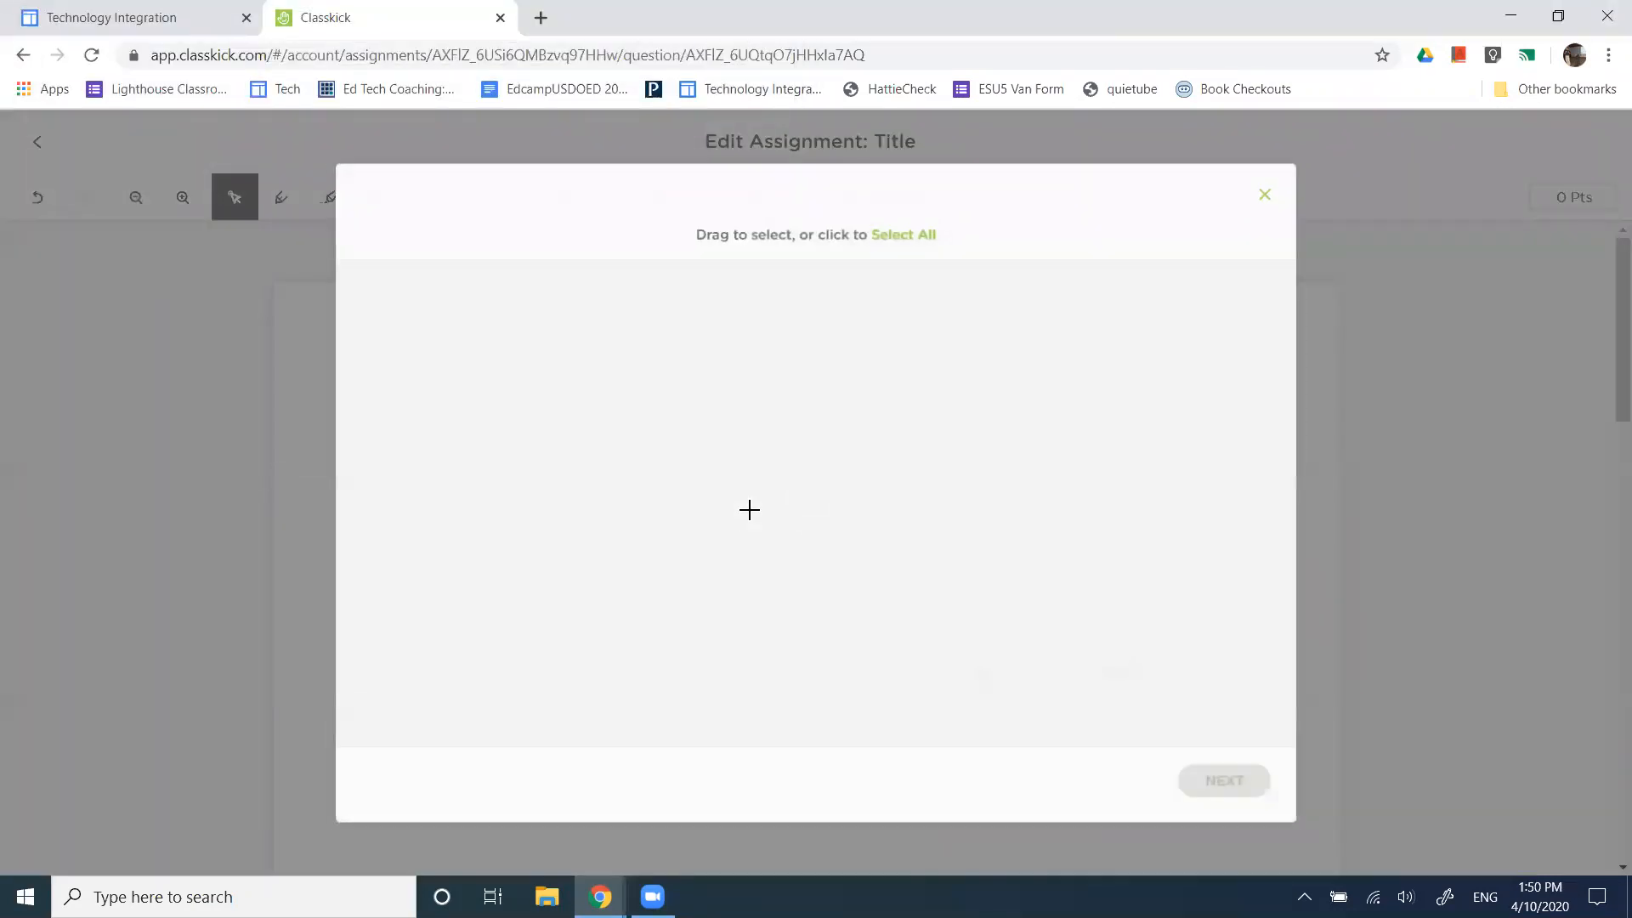
{"action": "left_click_drag", "start_coordinate": [509, 271], "coordinate": [1017, 578]}
{"action": "left_click", "coordinate": [1217, 785]}
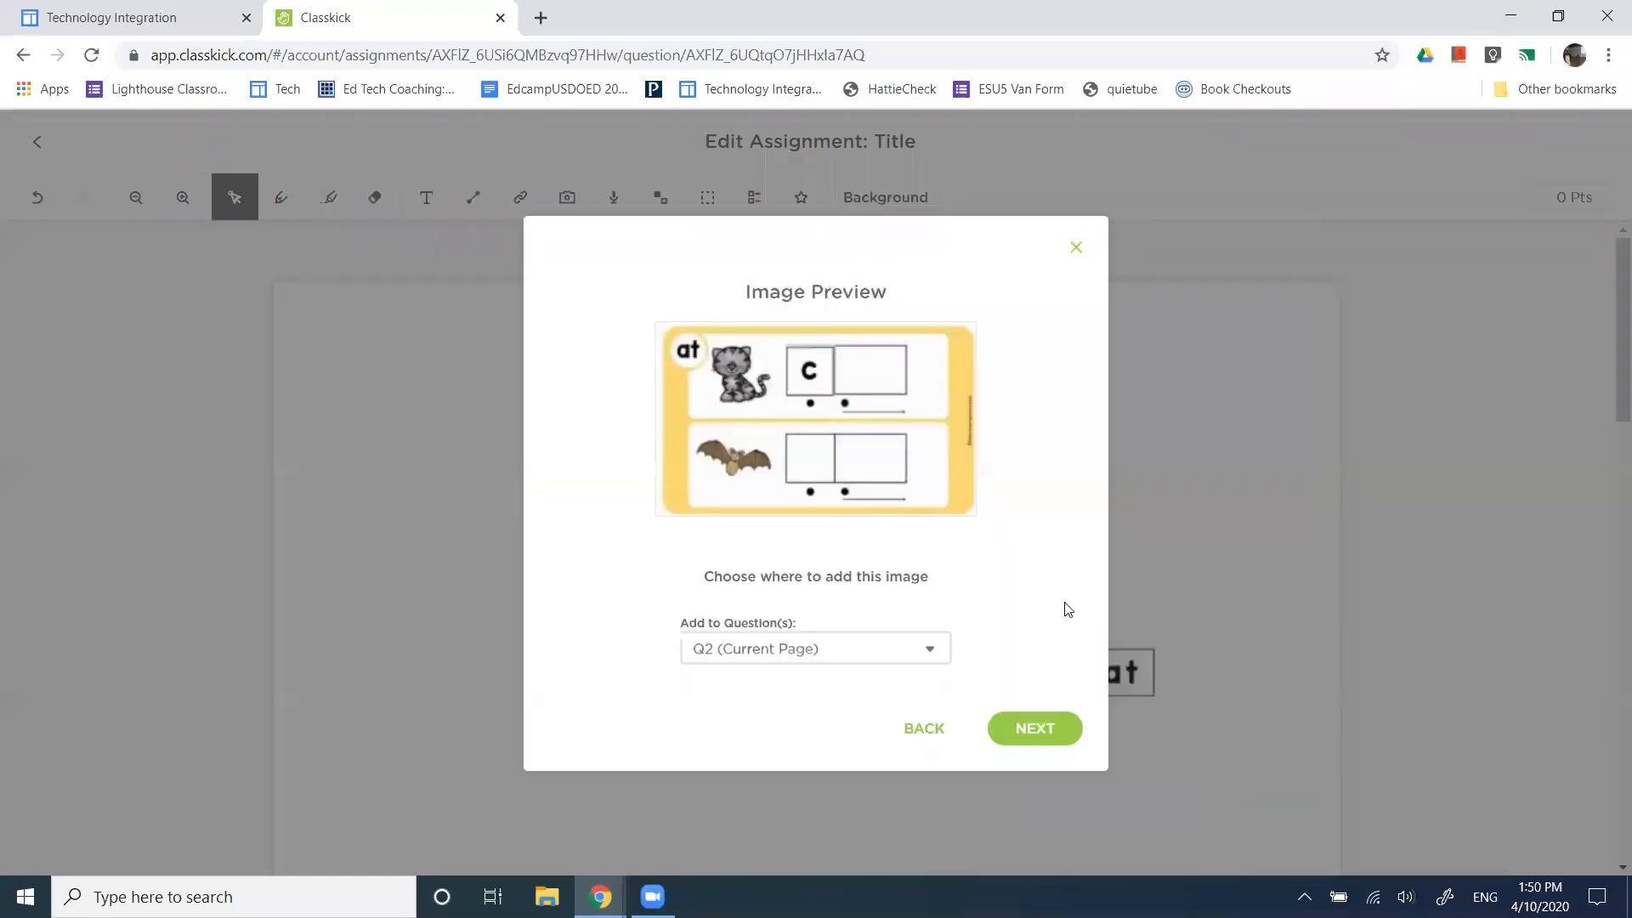
{"action": "left_click", "coordinate": [1055, 737]}
{"action": "left_click", "coordinate": [1228, 704]}
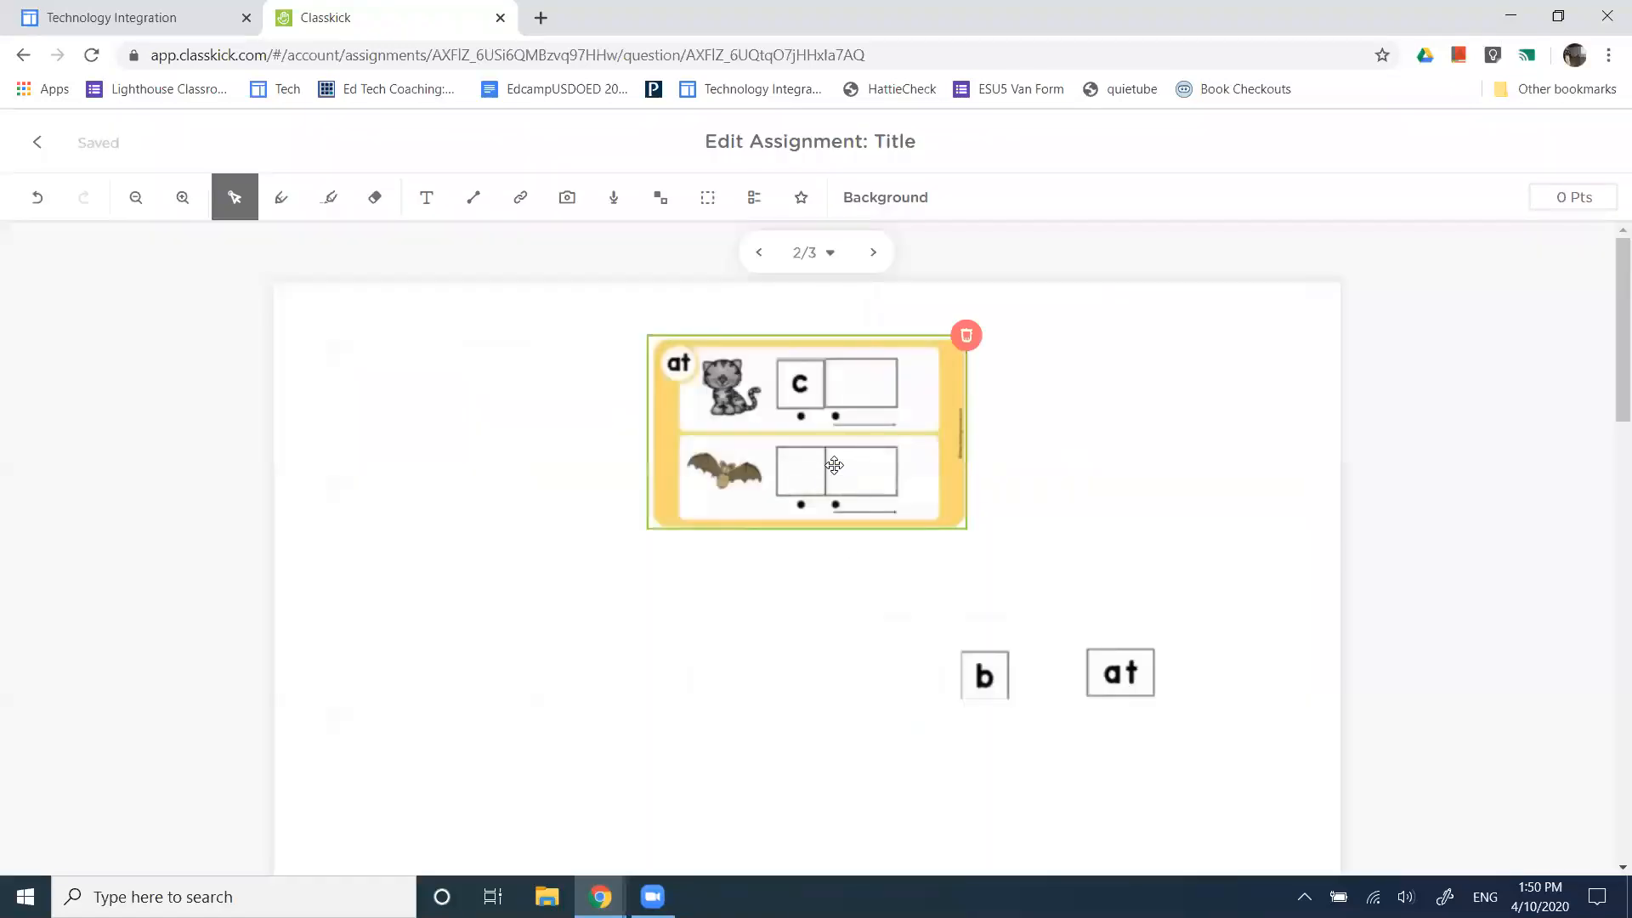
Move the cat-and-bat card down, enlarge it and reposition it in the upper middle of the page
{"action": "left_click_drag", "start_coordinate": [831, 464], "coordinate": [842, 509]}
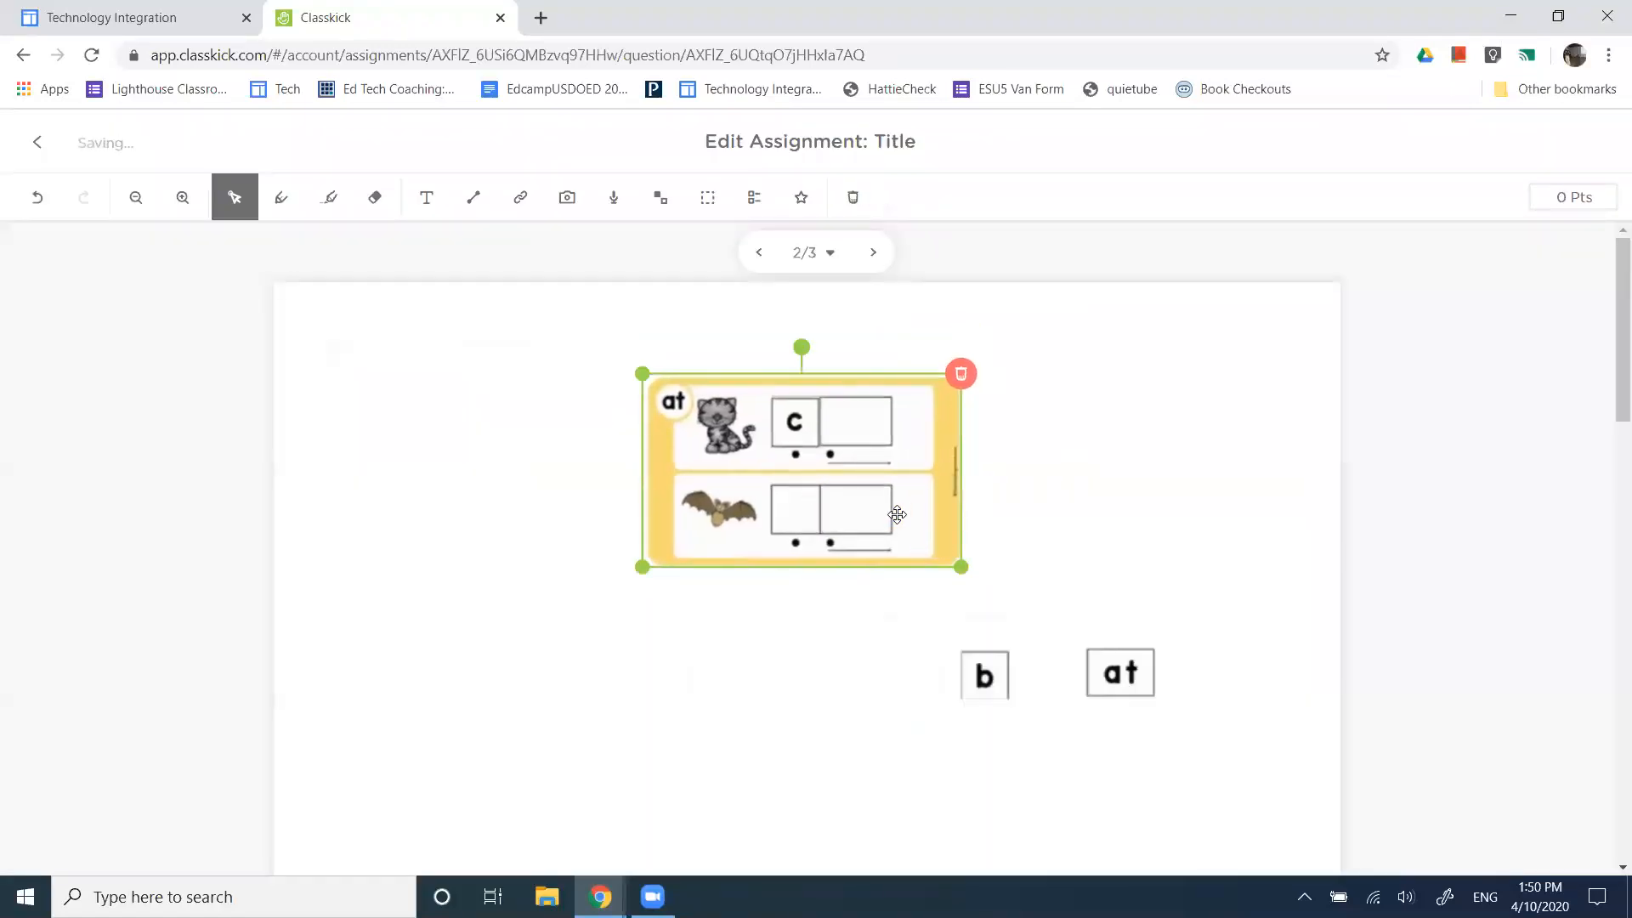
{"action": "left_click_drag", "start_coordinate": [964, 570], "coordinate": [1098, 651]}
{"action": "left_click_drag", "start_coordinate": [953, 531], "coordinate": [912, 502]}
{"action": "left_click", "coordinate": [1136, 634]}
Move the "at" and "b" tiles slightly lower so they sit clear below the enlarged card
{"action": "left_click_drag", "start_coordinate": [1119, 668], "coordinate": [1143, 691]}
{"action": "left_click", "coordinate": [1213, 594]}
{"action": "left_click", "coordinate": [880, 510]}
{"action": "left_click", "coordinate": [1153, 690]}
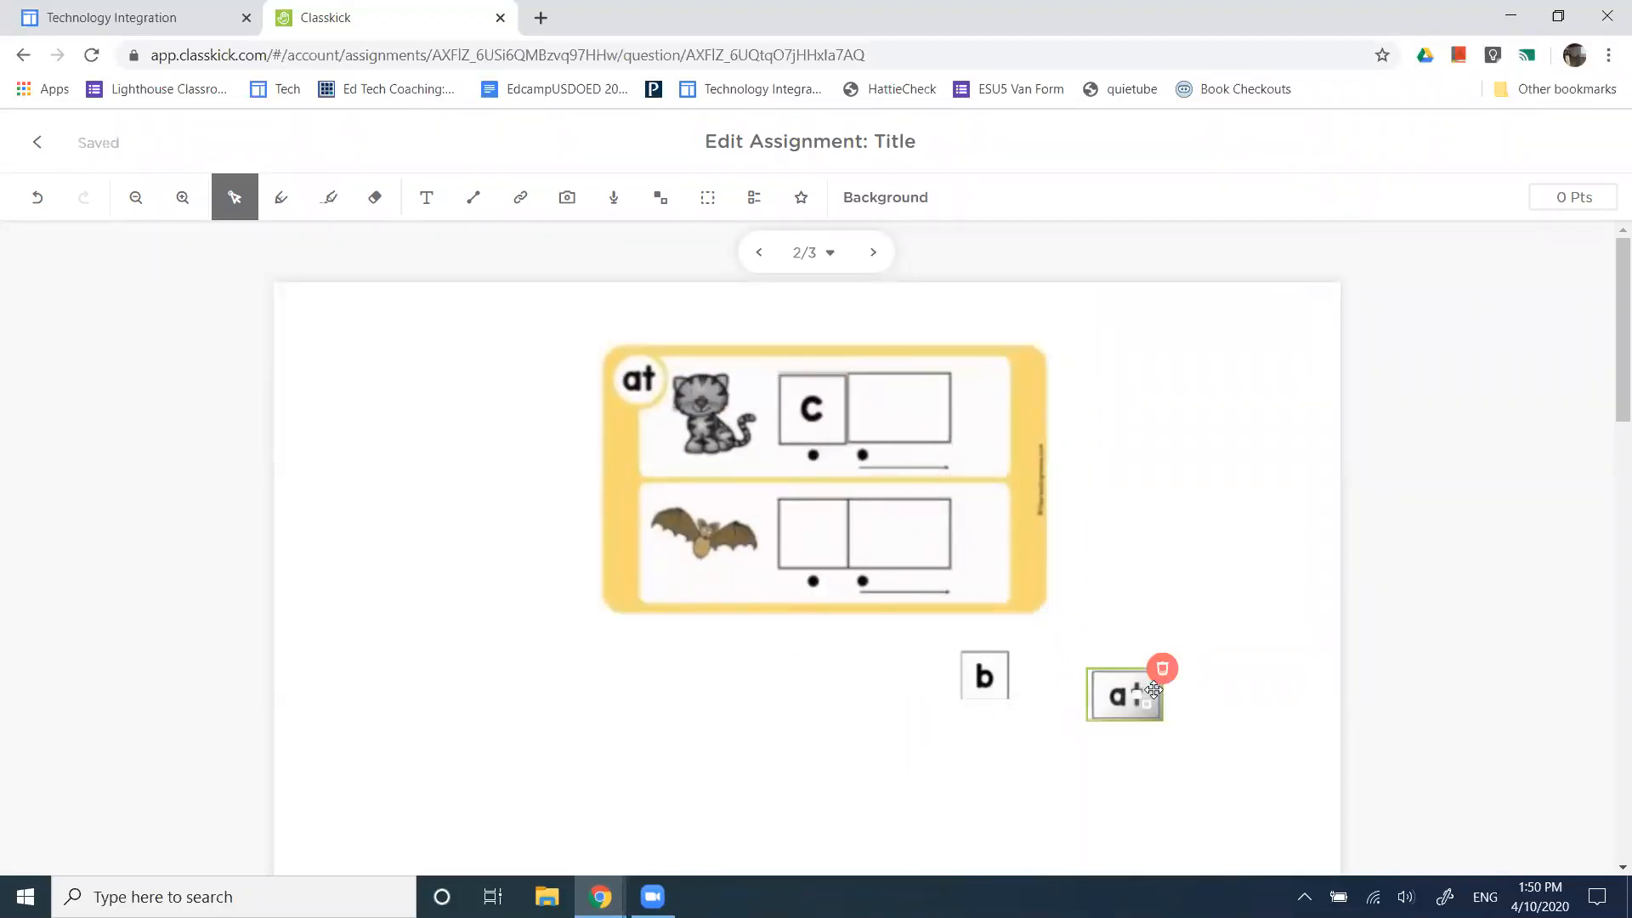
{"action": "mouse_move", "coordinate": [983, 674]}
{"action": "left_mouse_down"}
{"action": "mouse_move", "coordinate": [952, 696]}
{"action": "mouse_move", "coordinate": [967, 692]}
{"action": "left_mouse_up"}
{"action": "left_click", "coordinate": [751, 652]}
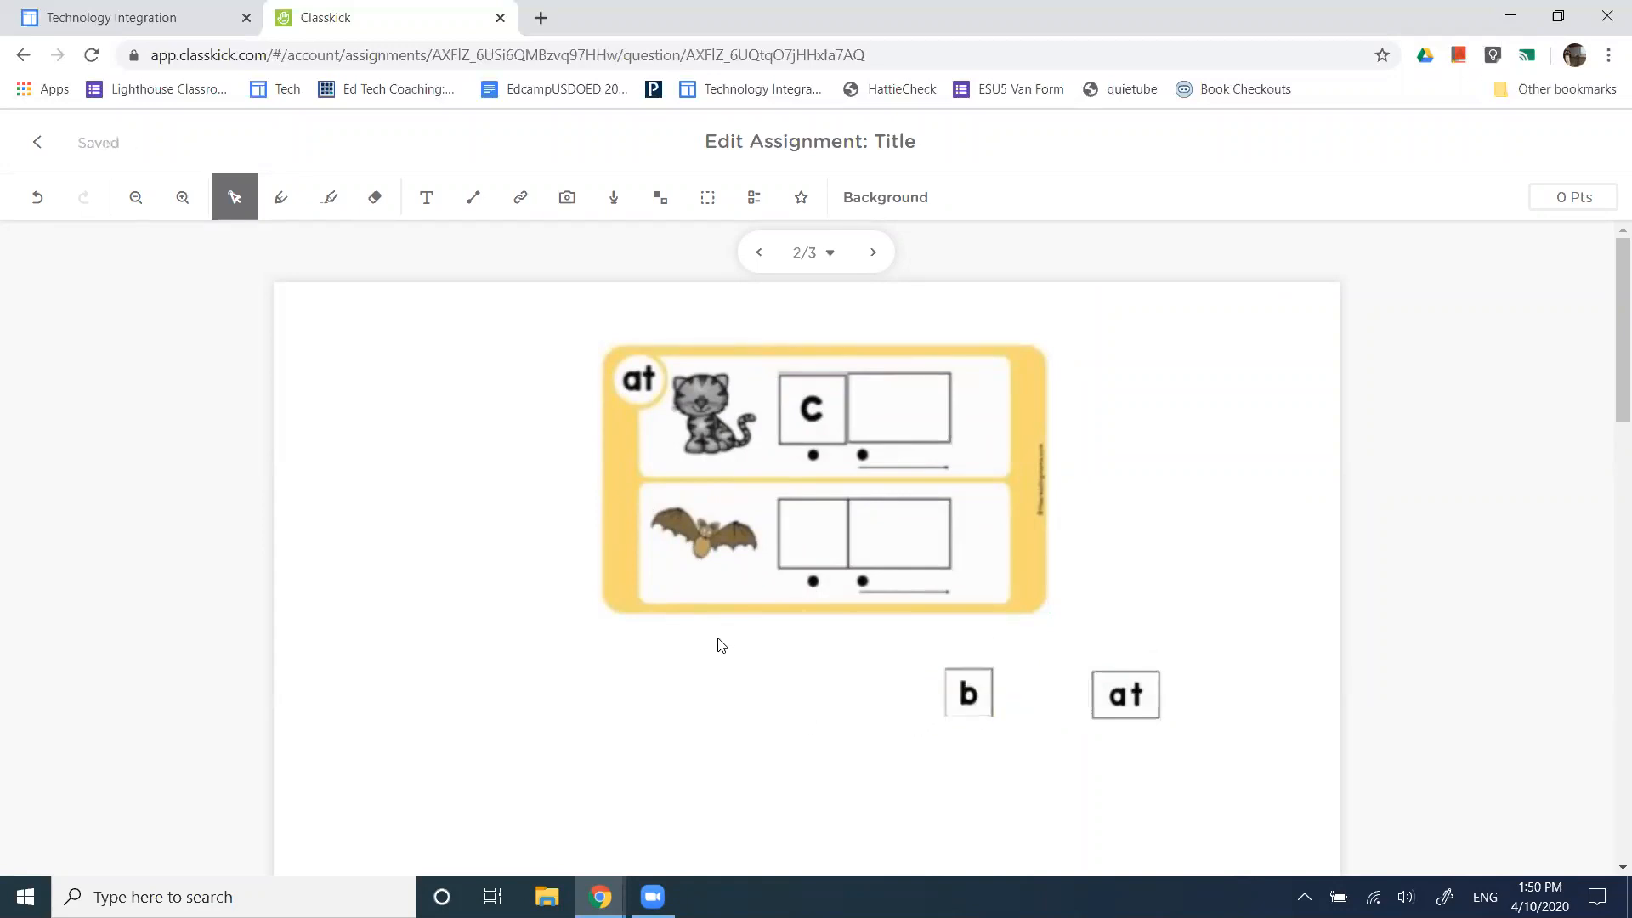
Move the "at" tile slightly closer to the "b" tile below the card
{"action": "left_click", "coordinate": [726, 542]}
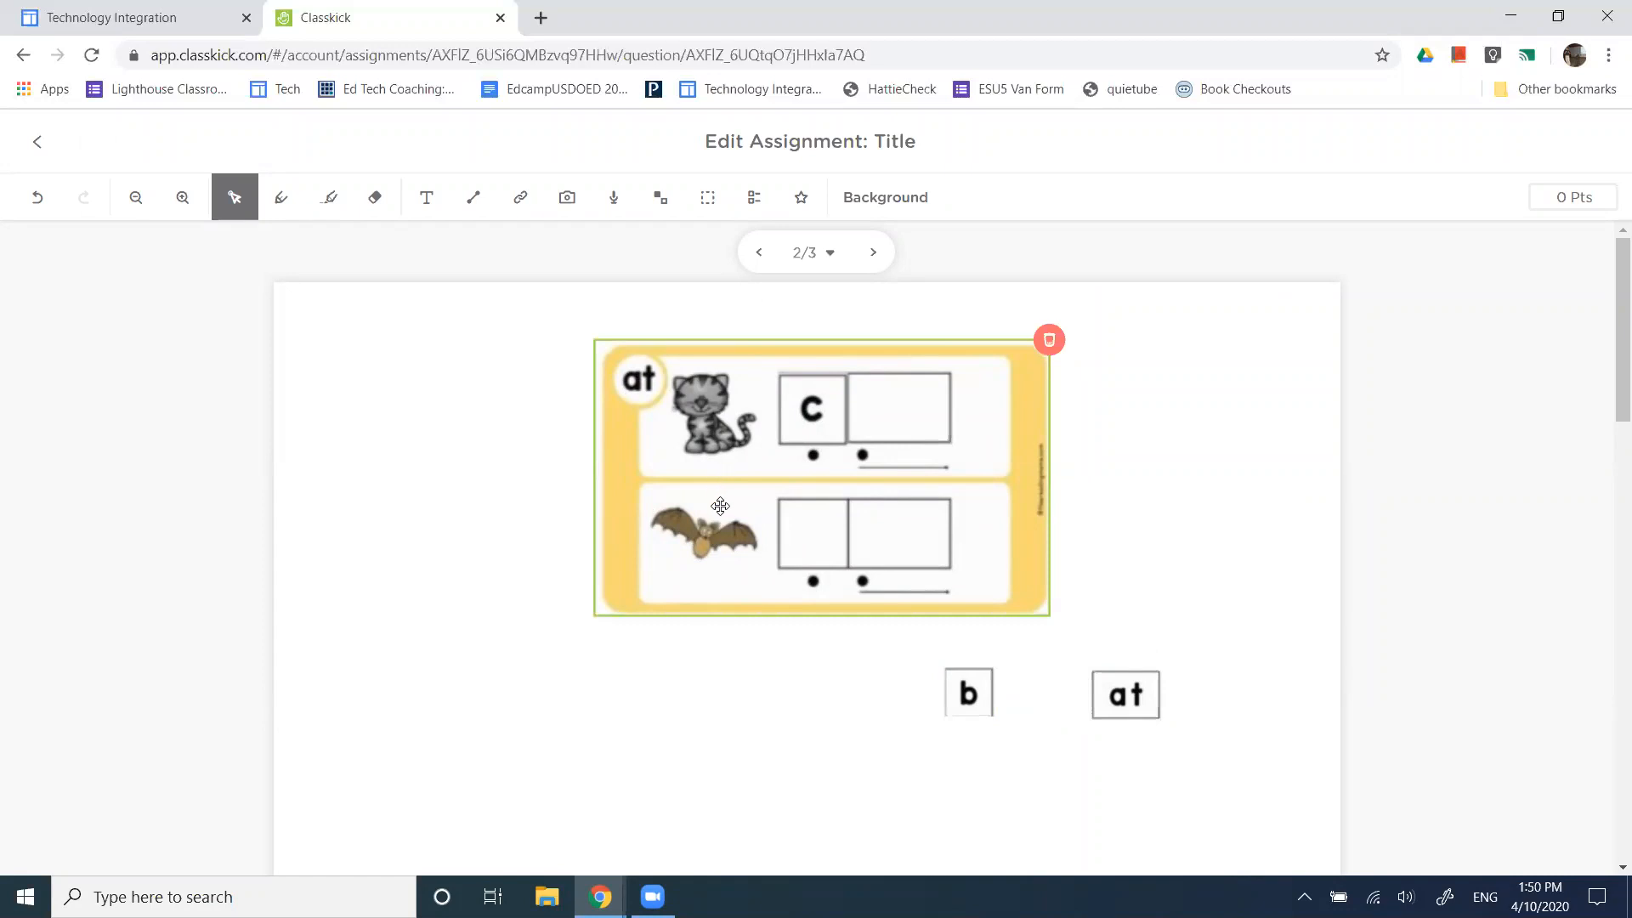
{"action": "left_click", "coordinate": [446, 571]}
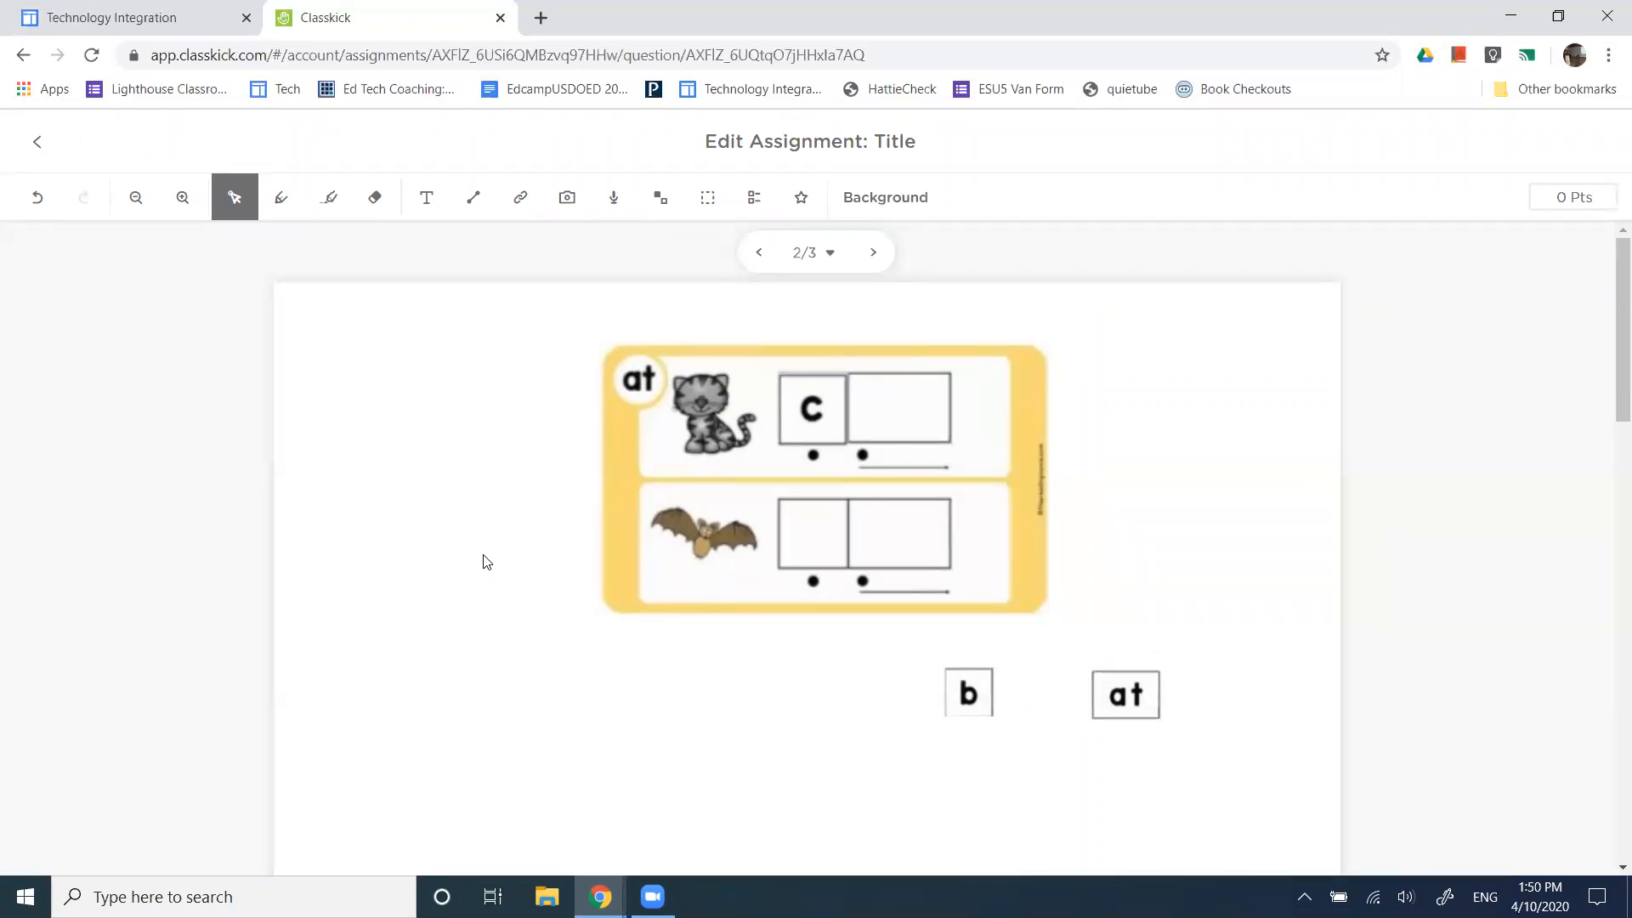
{"action": "left_click", "coordinate": [1131, 699]}
{"action": "left_click_drag", "start_coordinate": [1114, 692], "coordinate": [1090, 691]}
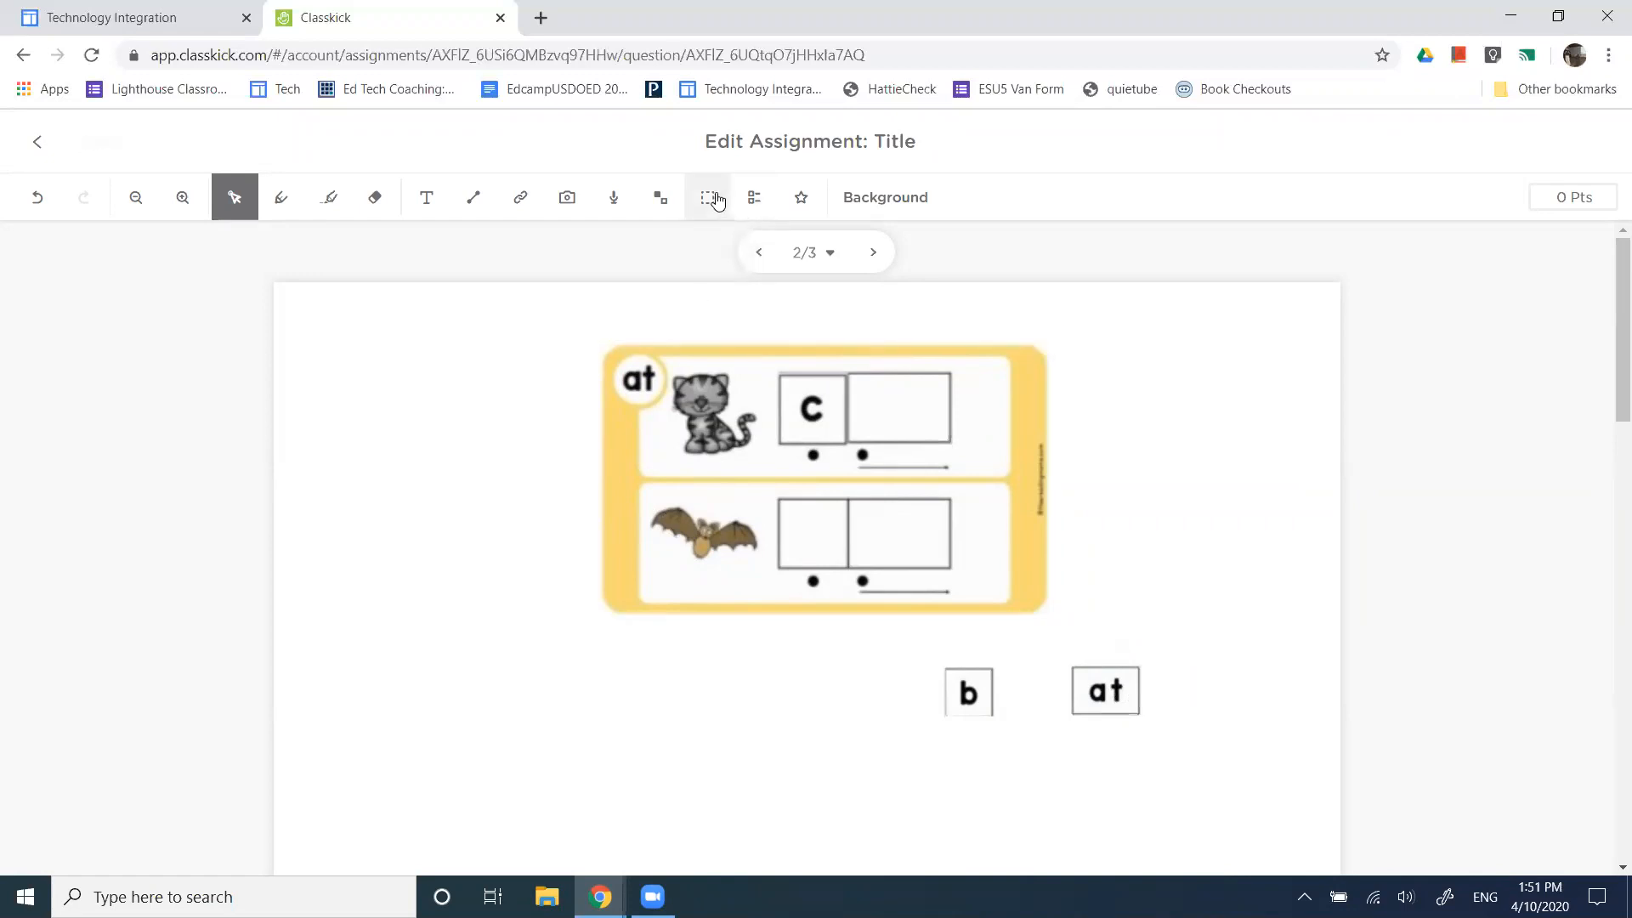
Go to question 3, draw a fill-in-the-blank box, shrink it and move it near the middle of the page
{"action": "left_click", "coordinate": [657, 201]}
{"action": "left_click", "coordinate": [1127, 228]}
{"action": "left_click", "coordinate": [873, 252]}
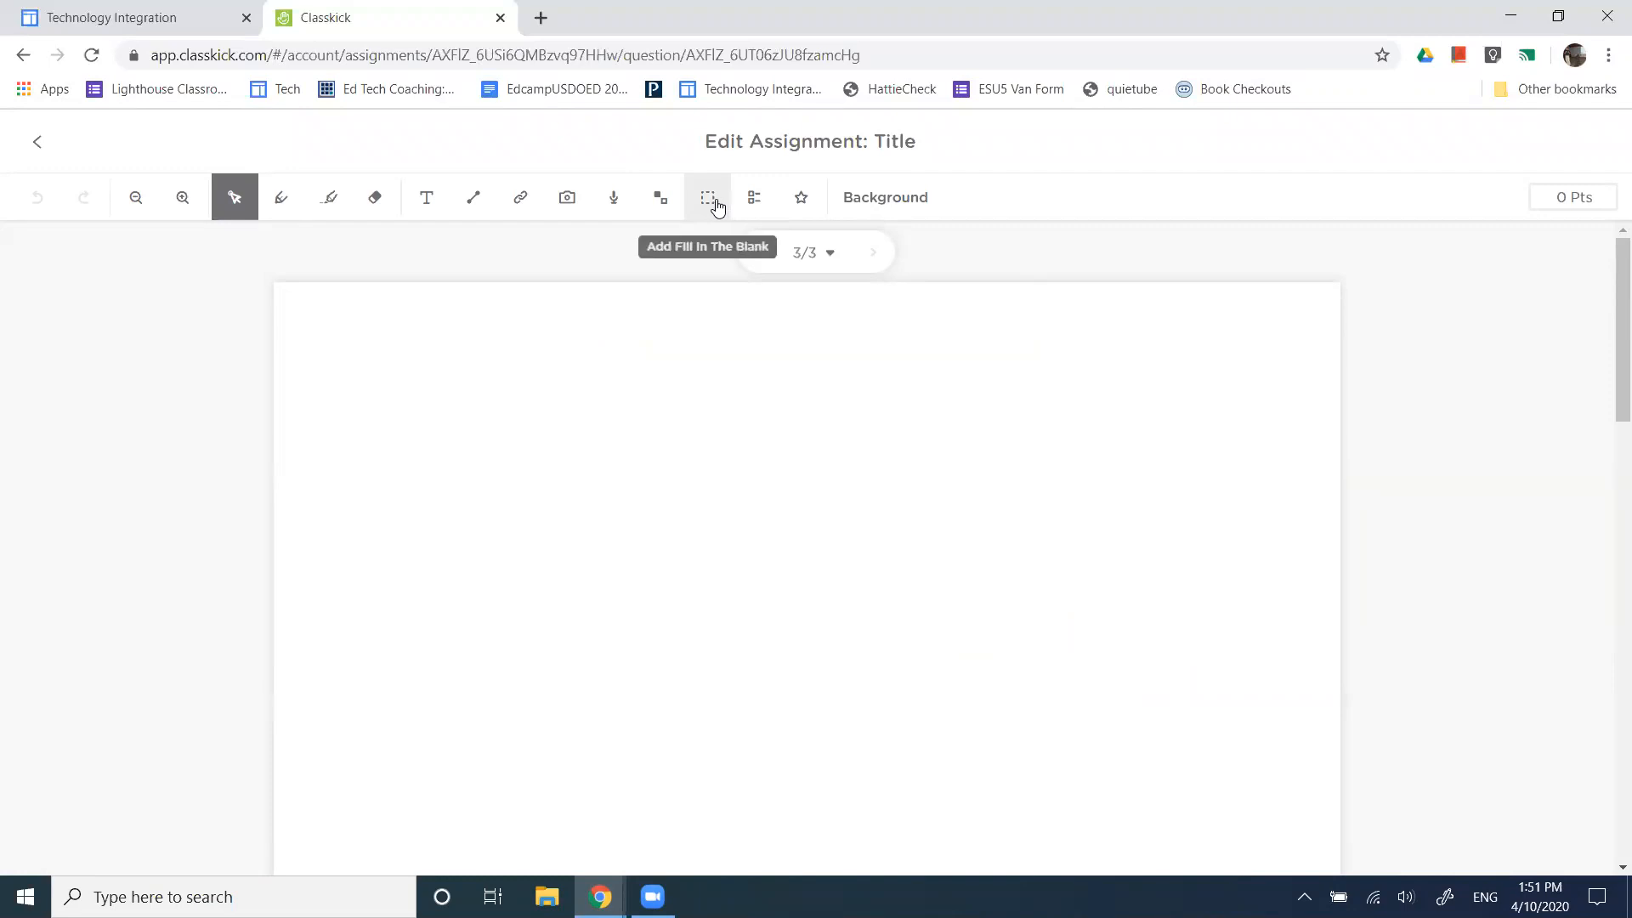
{"action": "left_click", "coordinate": [717, 206]}
{"action": "left_click_drag", "start_coordinate": [490, 448], "coordinate": [1161, 685]}
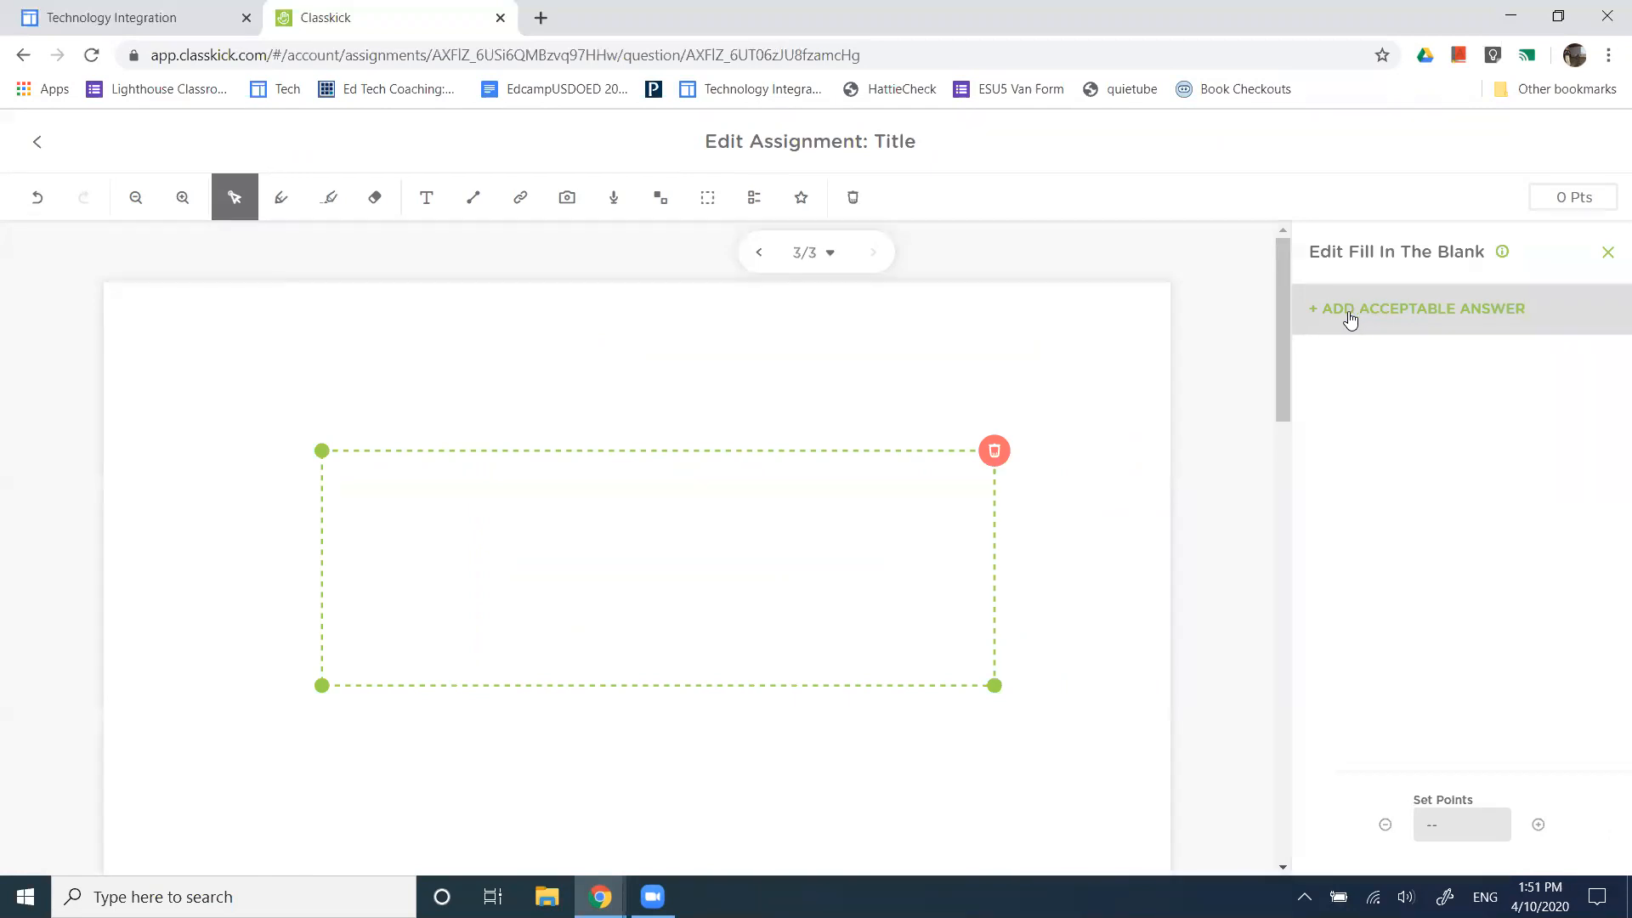
{"action": "left_click_drag", "start_coordinate": [983, 687], "coordinate": [547, 553]}
{"action": "left_click_drag", "start_coordinate": [457, 510], "coordinate": [547, 648]}
{"action": "left_click", "coordinate": [394, 445]}
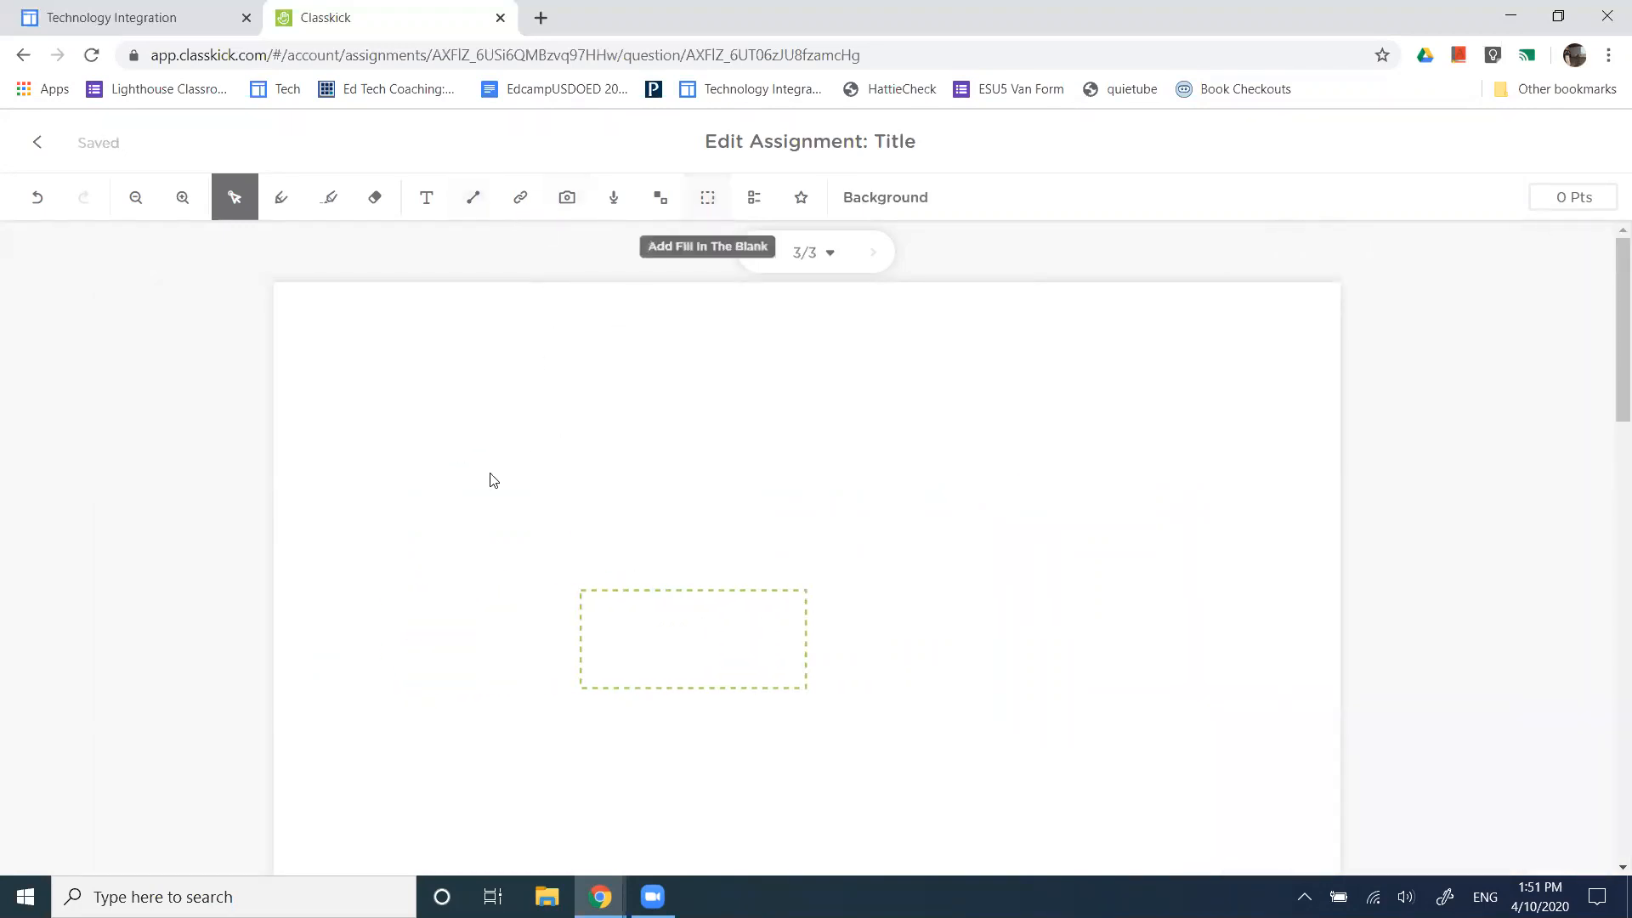
Add the text "5x + 22 = 32" above the fill-in-the-blank box
{"action": "left_click", "coordinate": [418, 197]}
{"action": "left_click", "coordinate": [422, 469]}
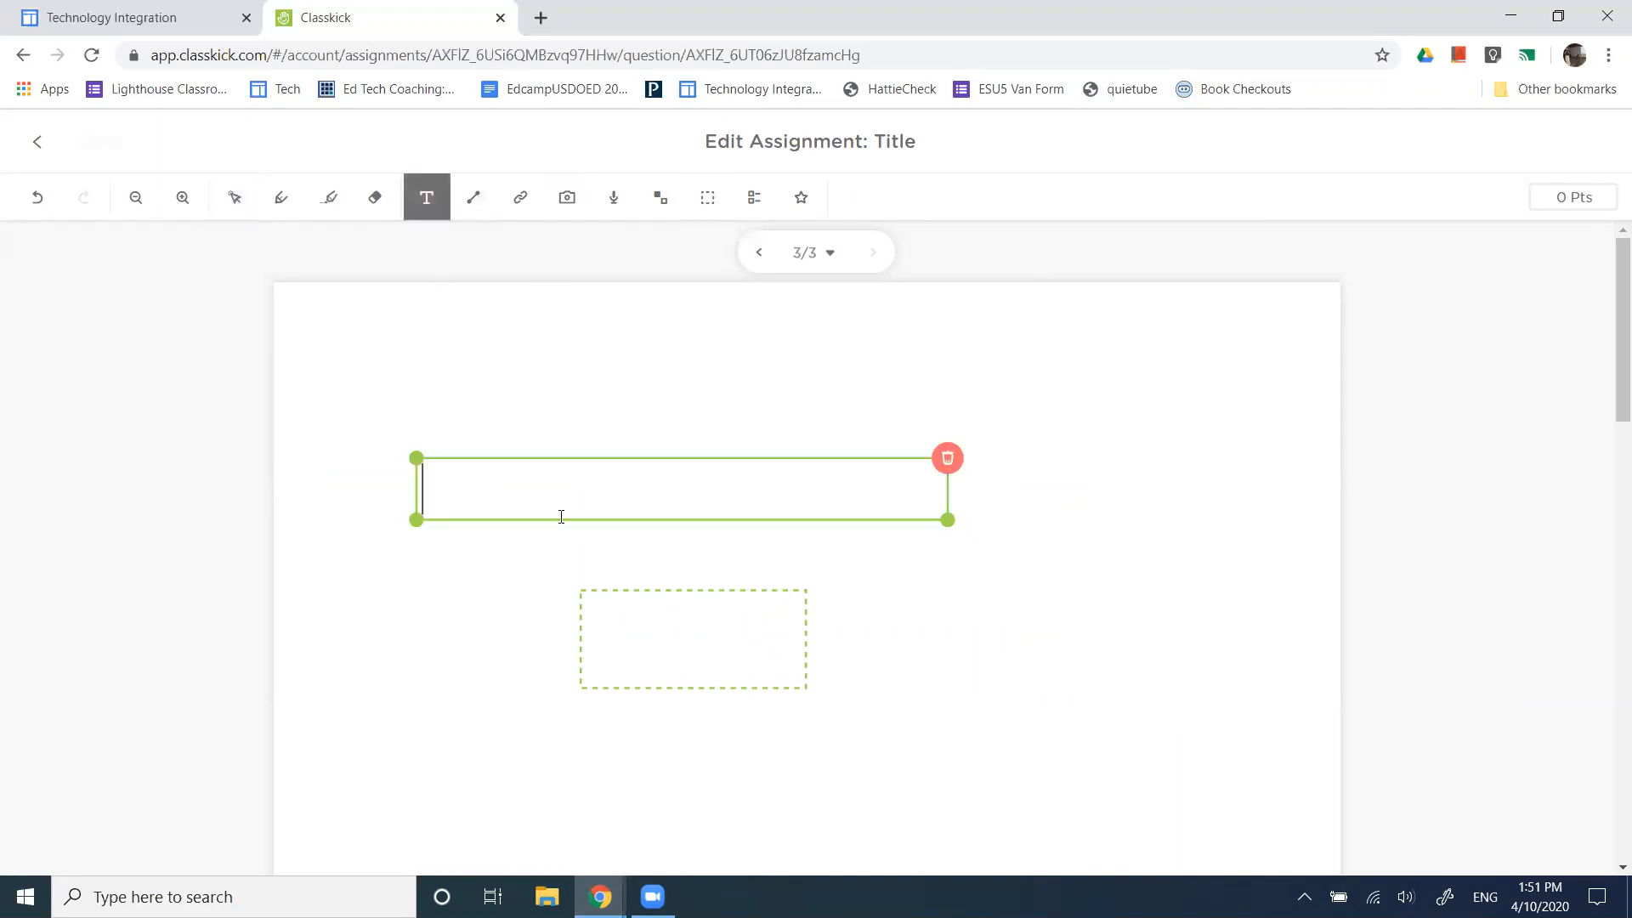
{"action": "type", "text": "5"}
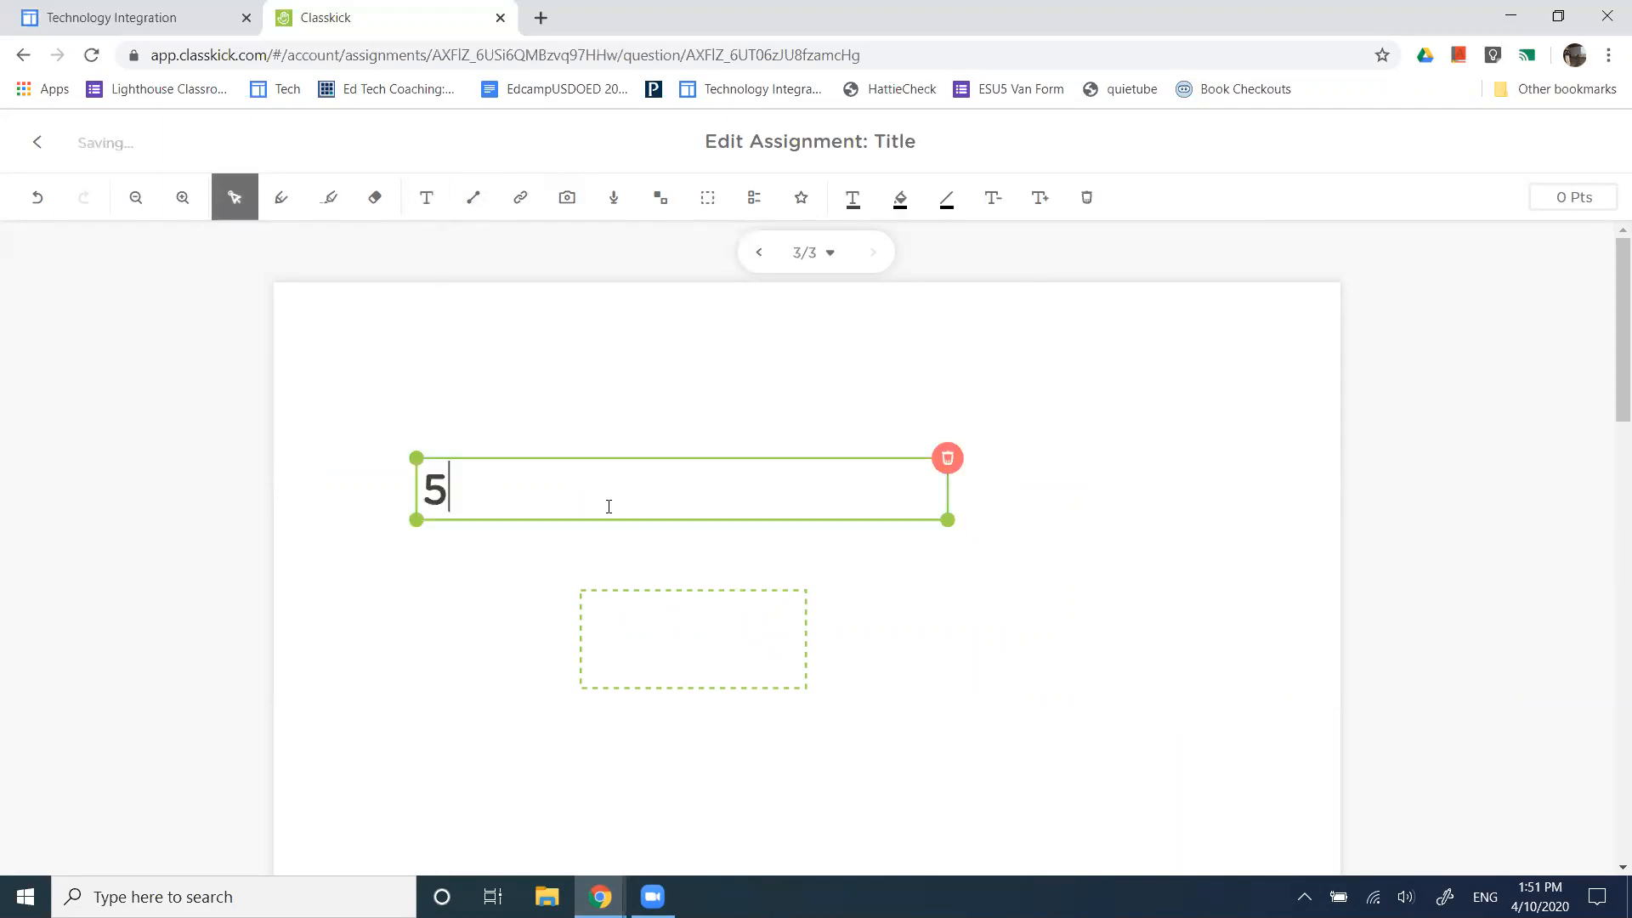
{"action": "type", "text": "x + 22 = 33"}
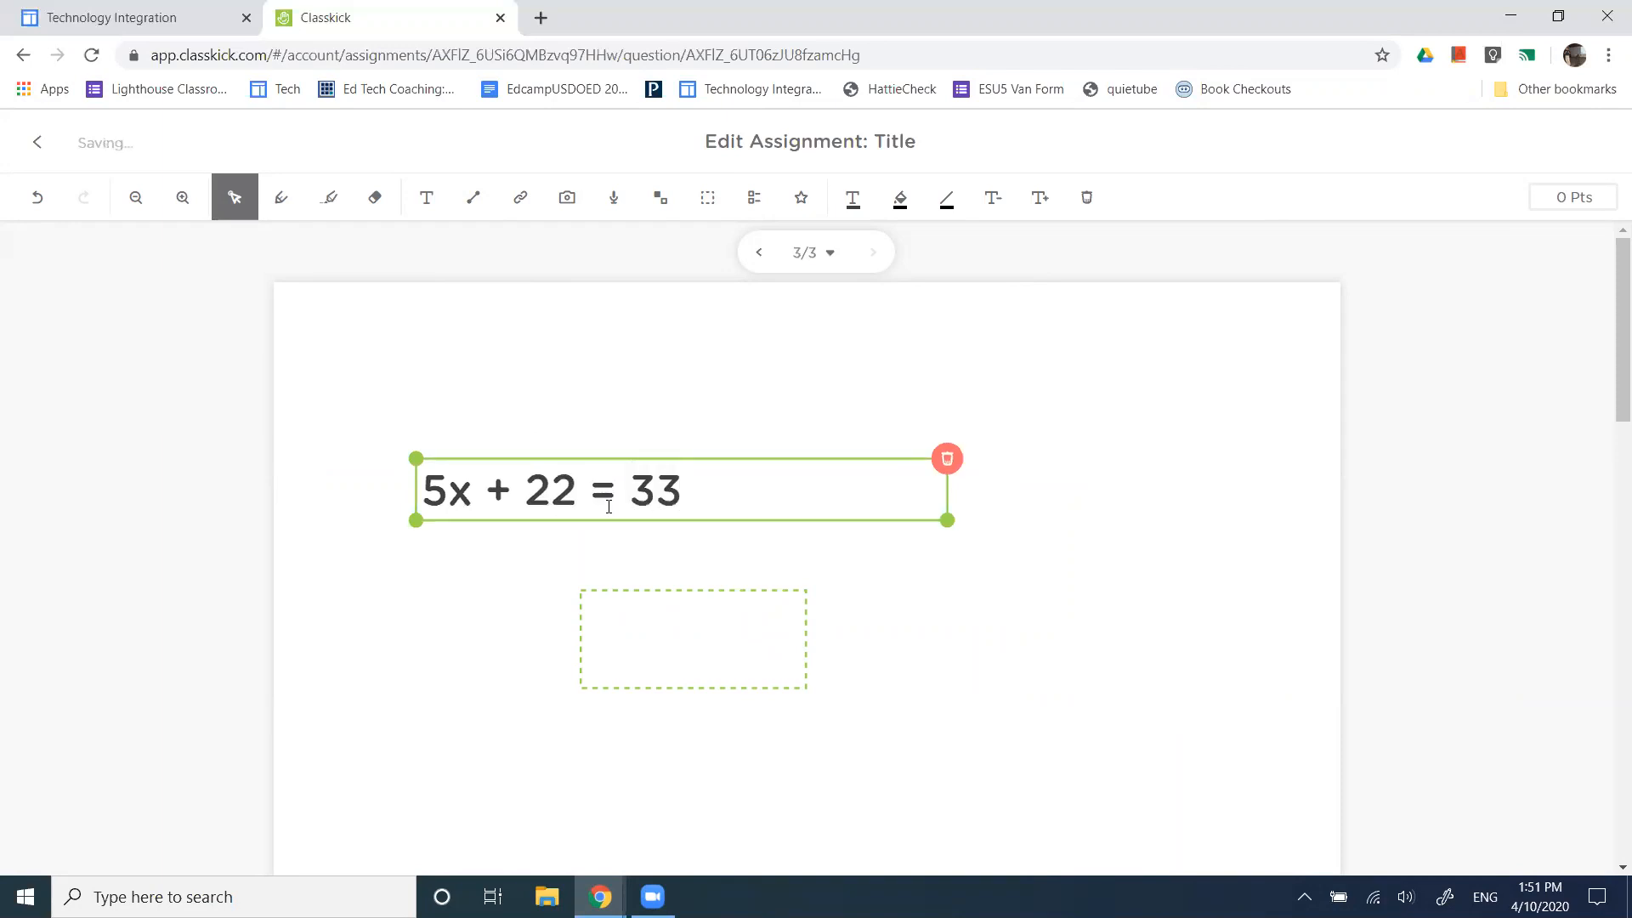
{"action": "key", "text": "BackSpace"}
{"action": "type", "text": "2"}
{"action": "left_click", "coordinate": [1099, 601]}
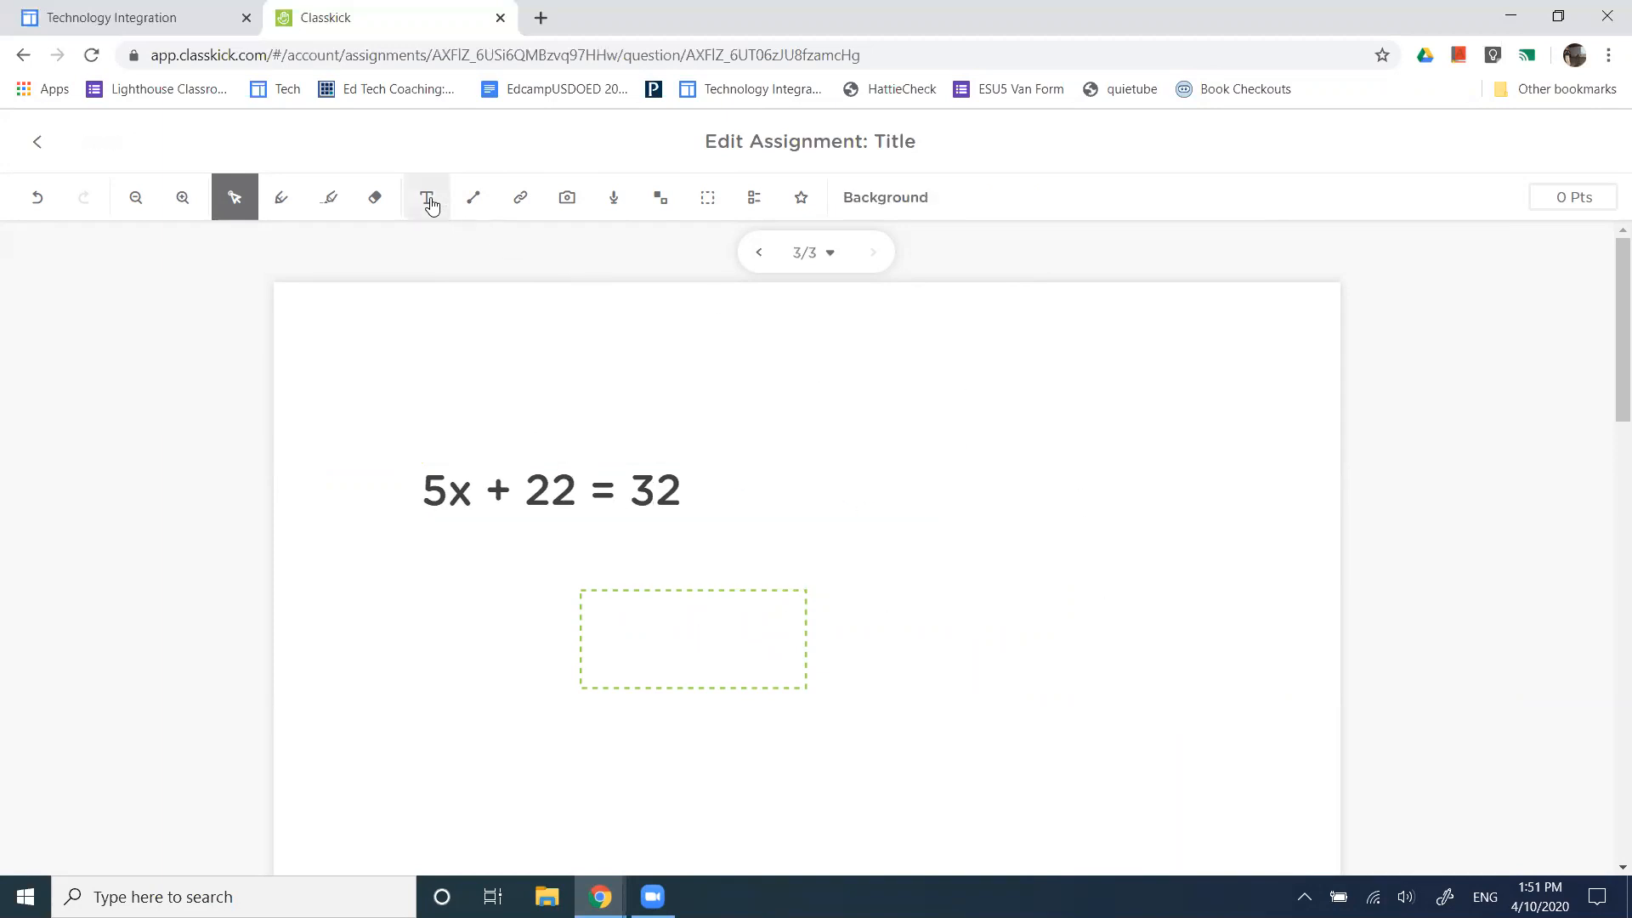
Handwrite the solution with the pen: an arrow from 22 to 32, 5x = 10 with strike-outs, and a 2 in the blank
{"action": "left_click", "coordinate": [284, 210]}
{"action": "mouse_move", "coordinate": [549, 452]}
{"action": "left_mouse_down"}
{"action": "mouse_move", "coordinate": [542, 466]}
{"action": "mouse_move", "coordinate": [653, 460]}
{"action": "left_mouse_up"}
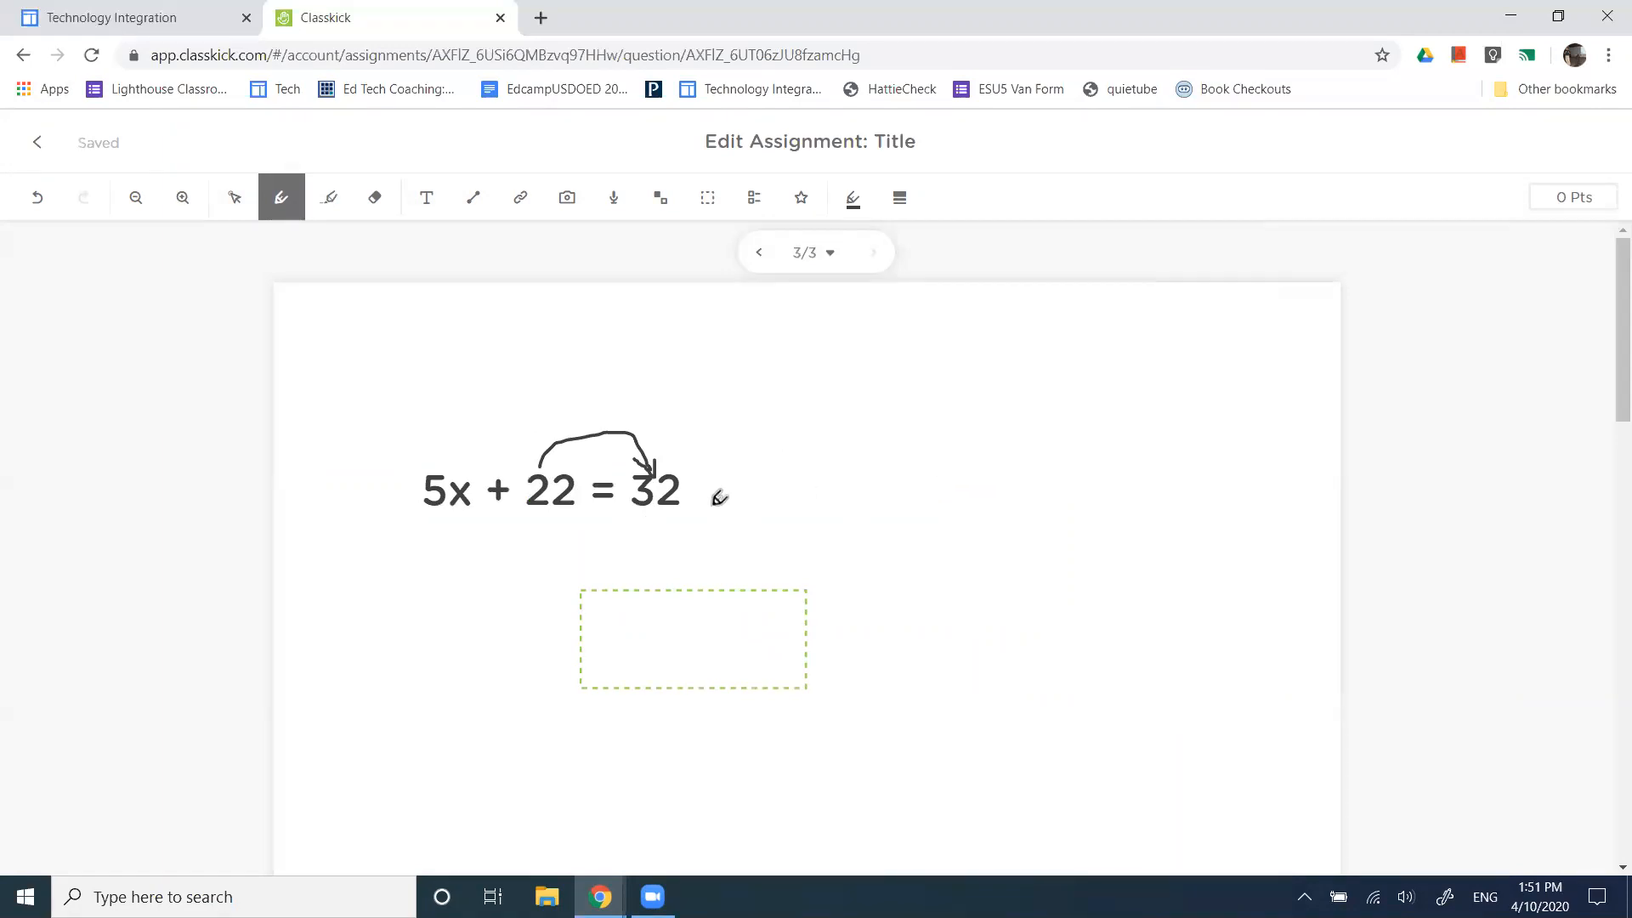
{"action": "mouse_move", "coordinate": [633, 534]}
{"action": "left_mouse_down"}
{"action": "mouse_move", "coordinate": [632, 563]}
{"action": "mouse_move", "coordinate": [652, 562]}
{"action": "mouse_move", "coordinate": [615, 550]}
{"action": "left_mouse_up"}
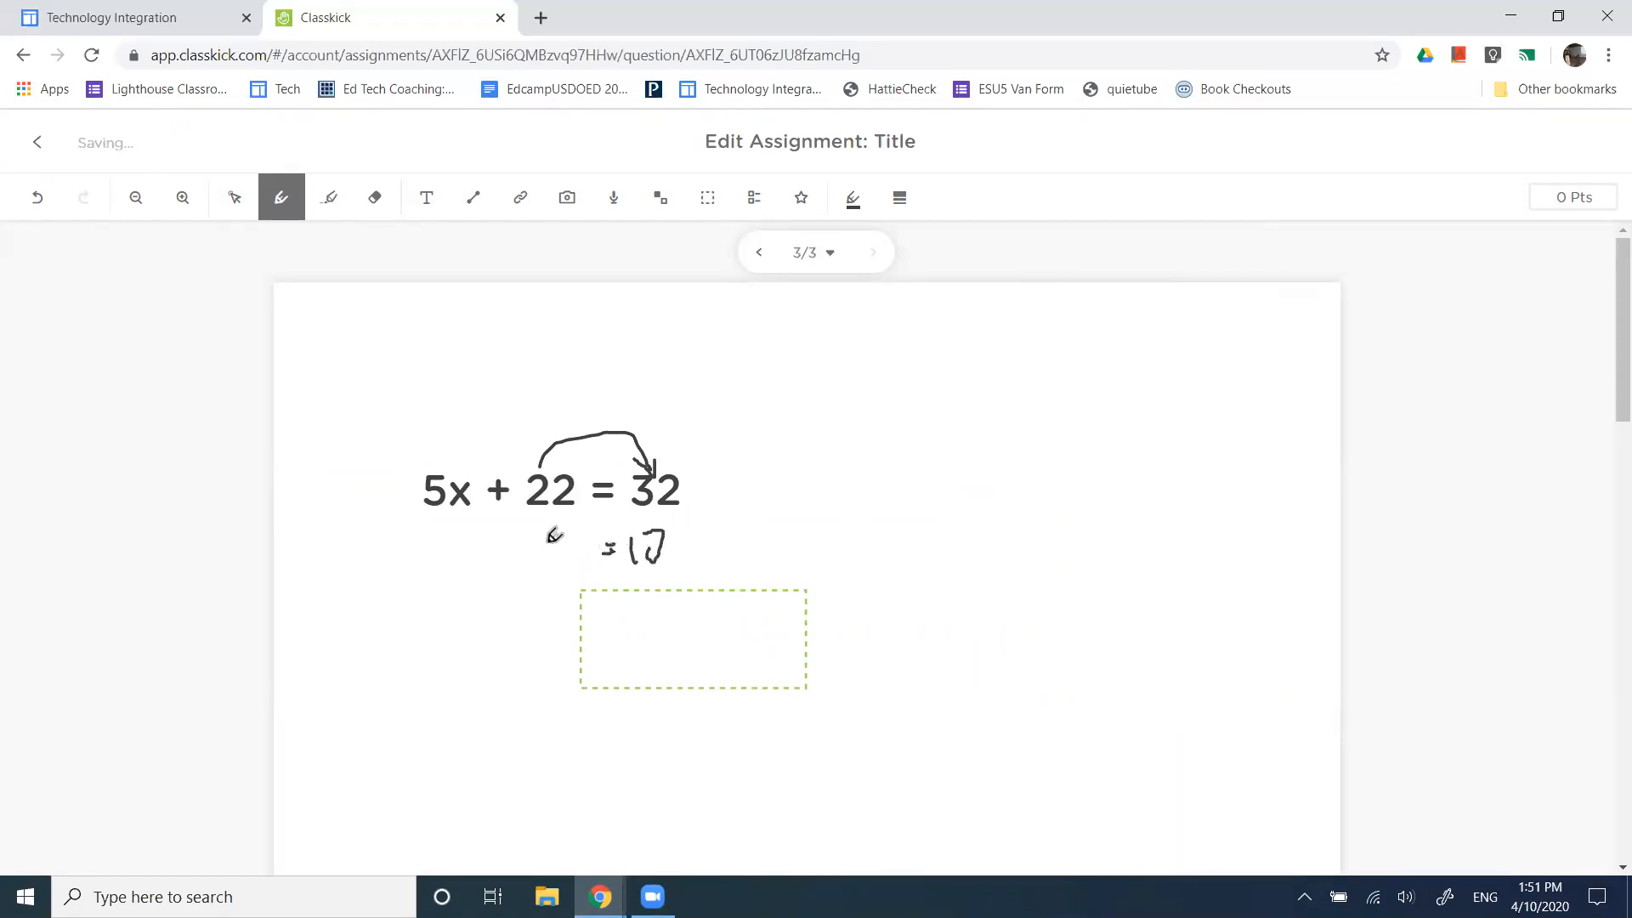
{"action": "mouse_move", "coordinate": [511, 536]}
{"action": "left_mouse_down"}
{"action": "mouse_move", "coordinate": [511, 563]}
{"action": "mouse_move", "coordinate": [541, 533]}
{"action": "mouse_move", "coordinate": [554, 585]}
{"action": "left_mouse_up"}
{"action": "left_click_drag", "start_coordinate": [626, 510], "coordinate": [665, 560]}
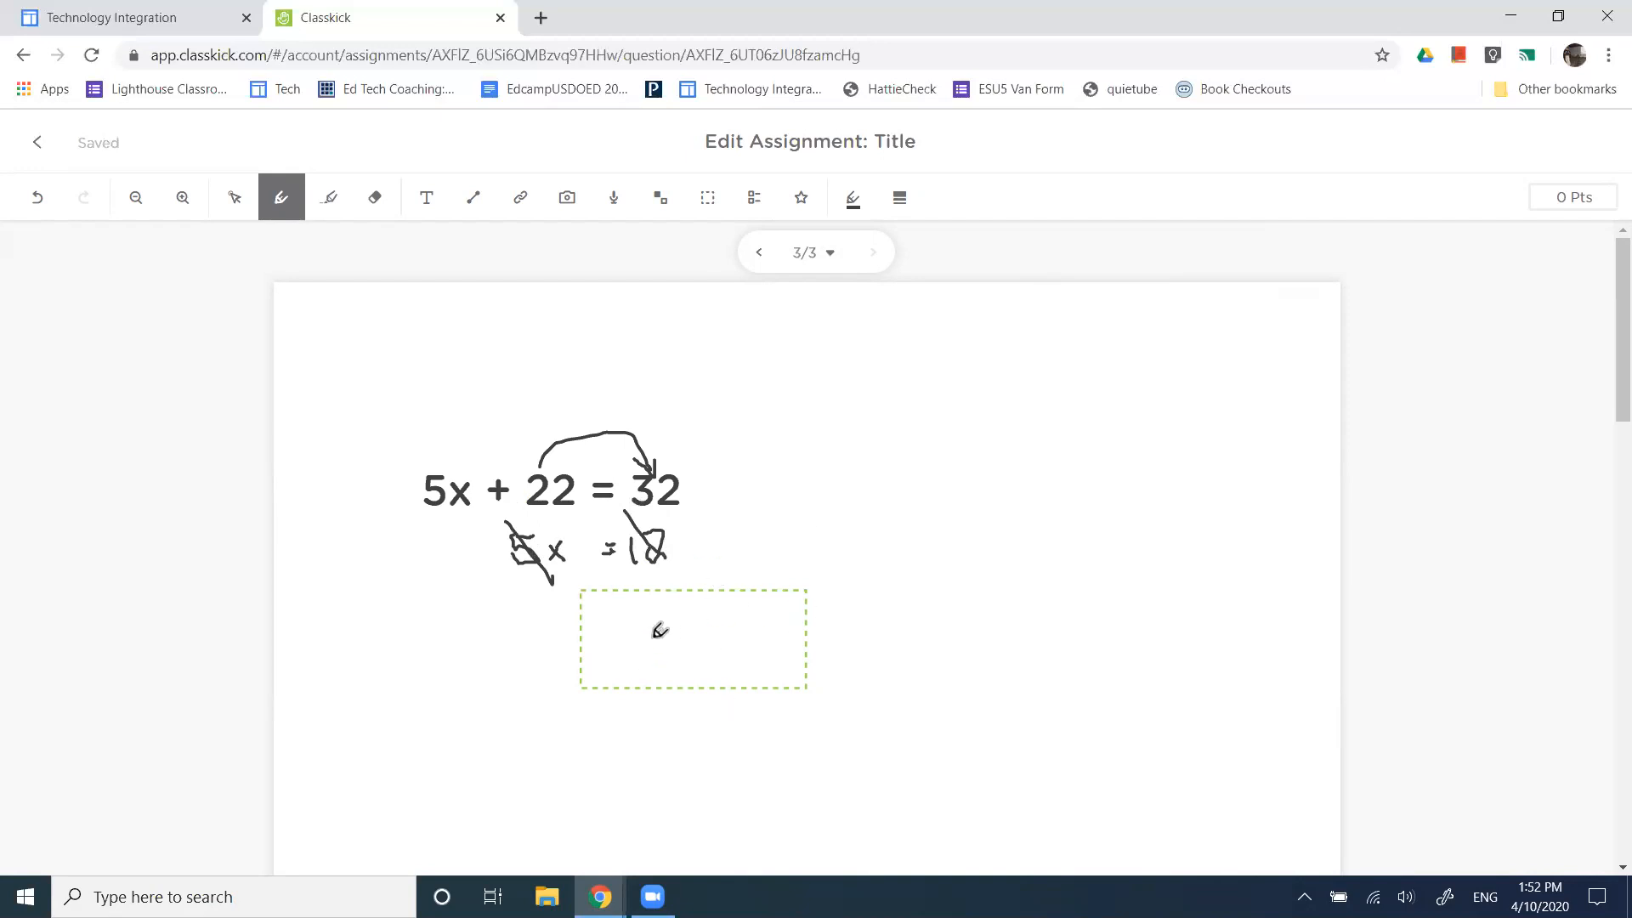
{"action": "mouse_move", "coordinate": [652, 620]}
{"action": "left_mouse_down"}
{"action": "mouse_move", "coordinate": [698, 628]}
{"action": "mouse_move", "coordinate": [665, 669]}
{"action": "mouse_move", "coordinate": [732, 671]}
{"action": "left_mouse_up"}
Give the fill-in-the-blank box the acceptable answer 2 and set its points to 11
{"action": "left_click", "coordinate": [235, 197]}
{"action": "left_click", "coordinate": [661, 669]}
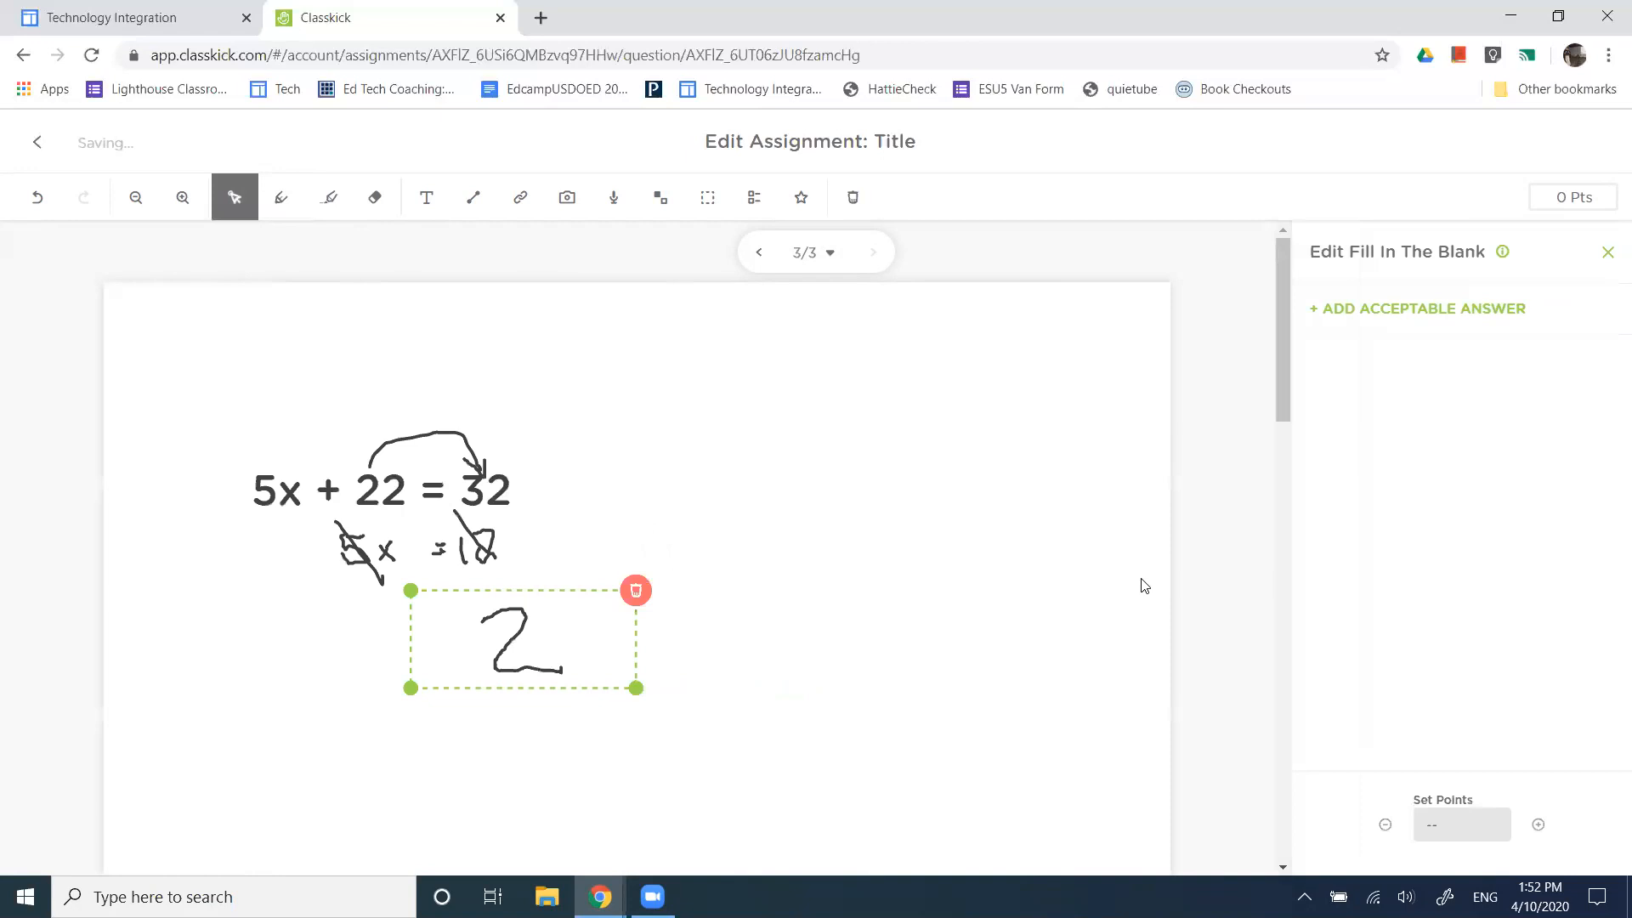
{"action": "left_click", "coordinate": [1440, 320]}
{"action": "type", "text": "2"}
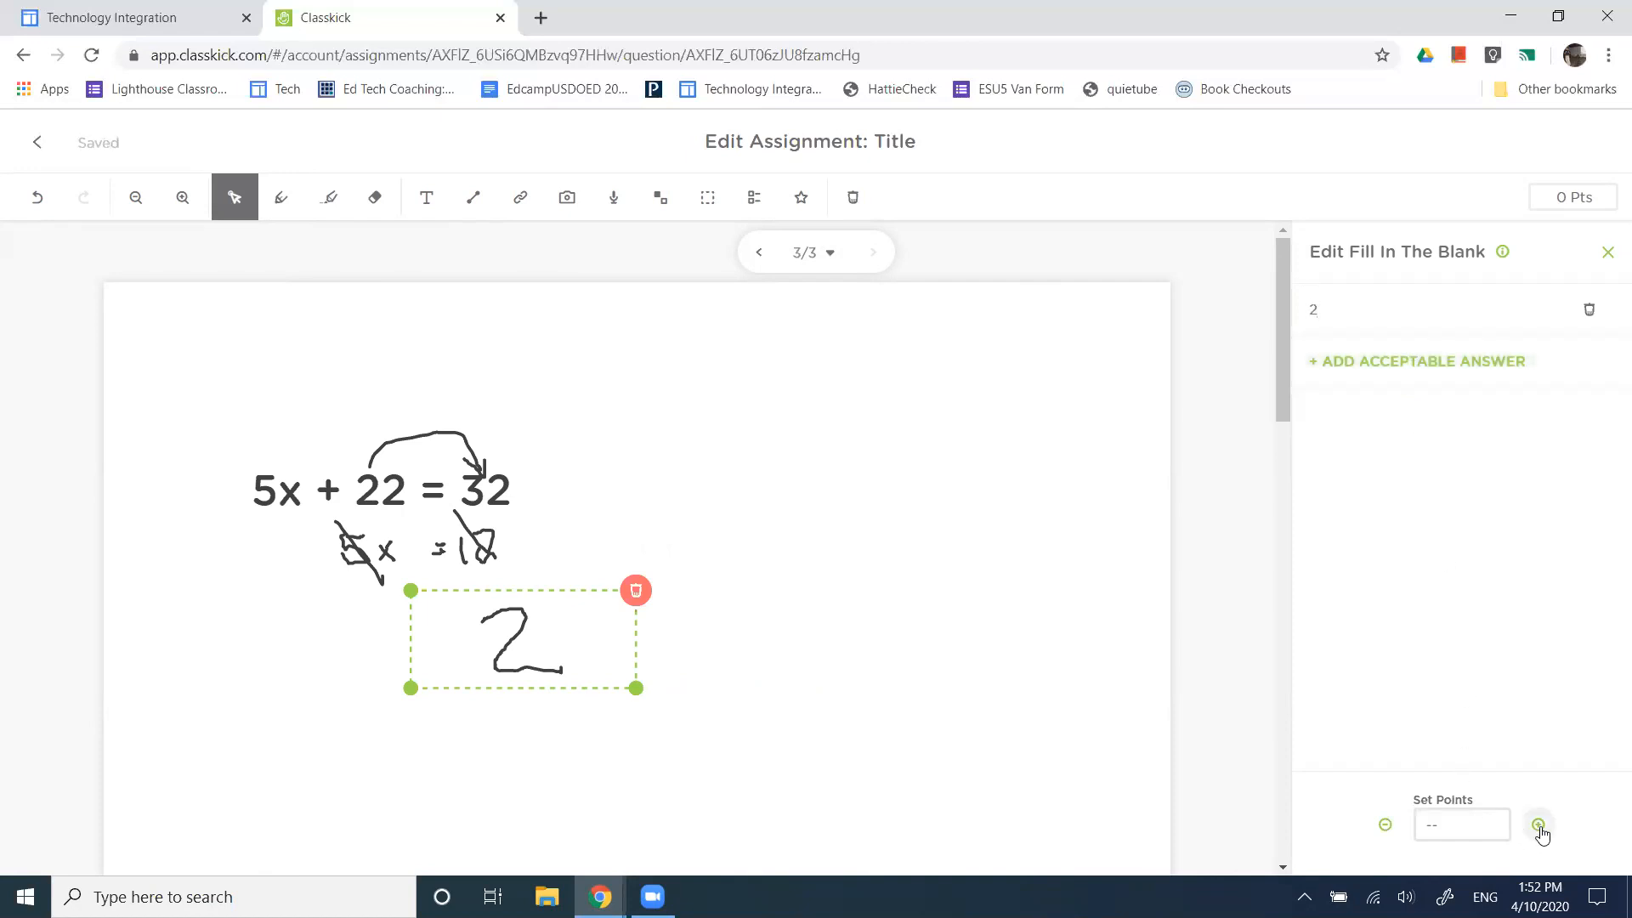
{"action": "left_click", "coordinate": [1483, 822]}
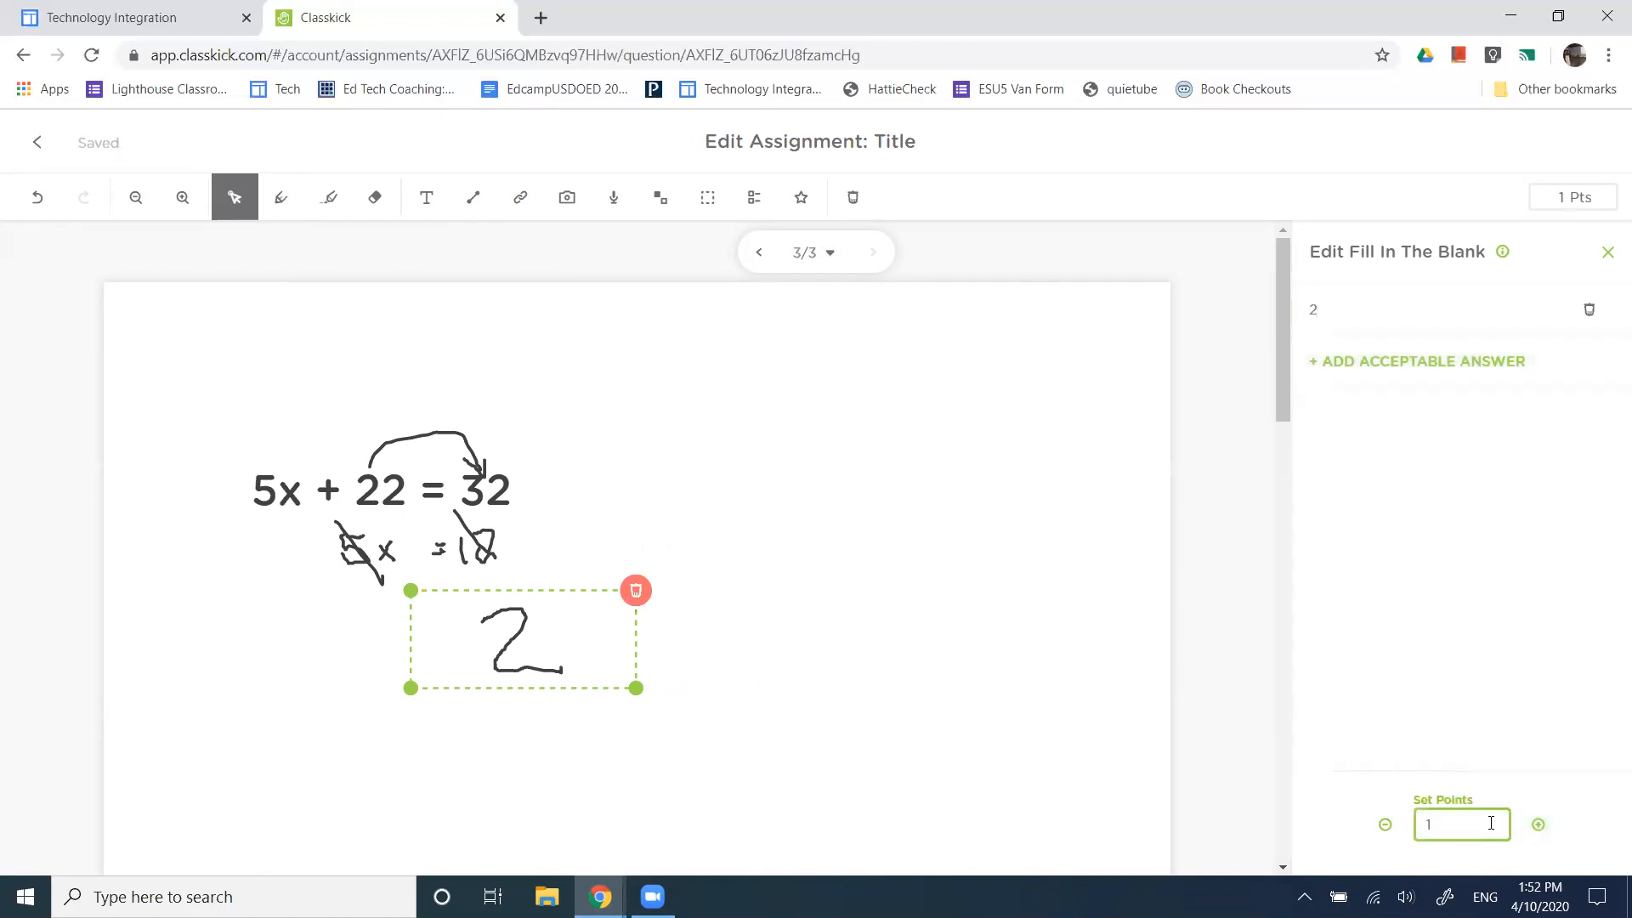
{"action": "left_click", "coordinate": [1211, 609]}
{"action": "left_click", "coordinate": [787, 623]}
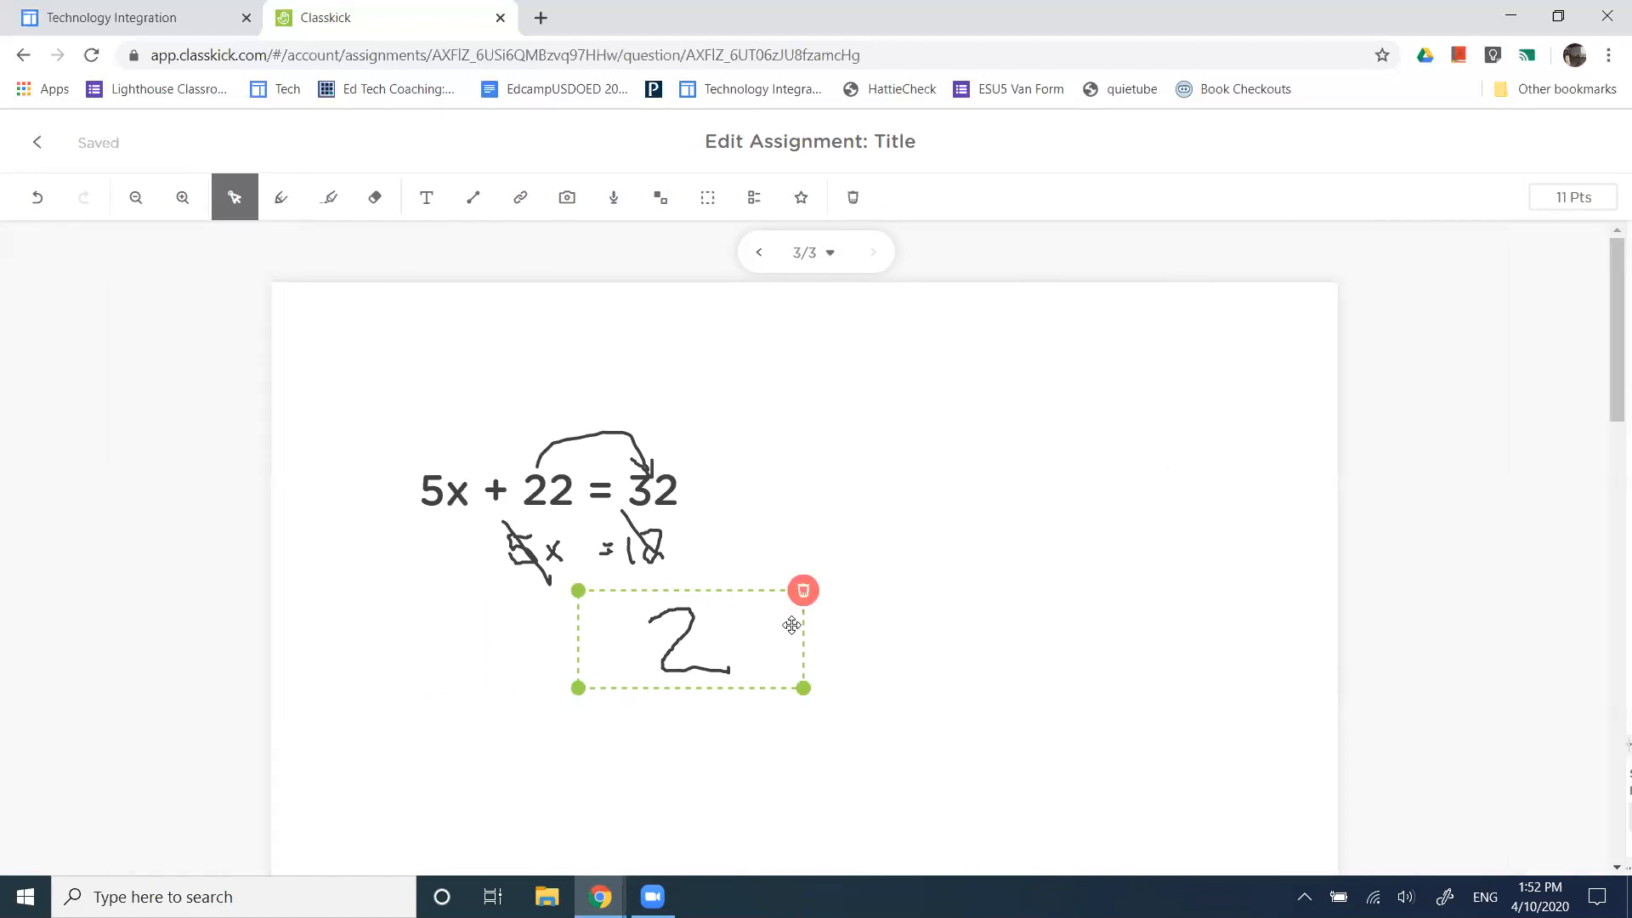
Draw a second, larger fill-in-the-blank box beside the equation, then switch to the student window with the Corona assignment
{"action": "left_click", "coordinate": [712, 199]}
{"action": "left_click_drag", "start_coordinate": [807, 389], "coordinate": [1220, 614]}
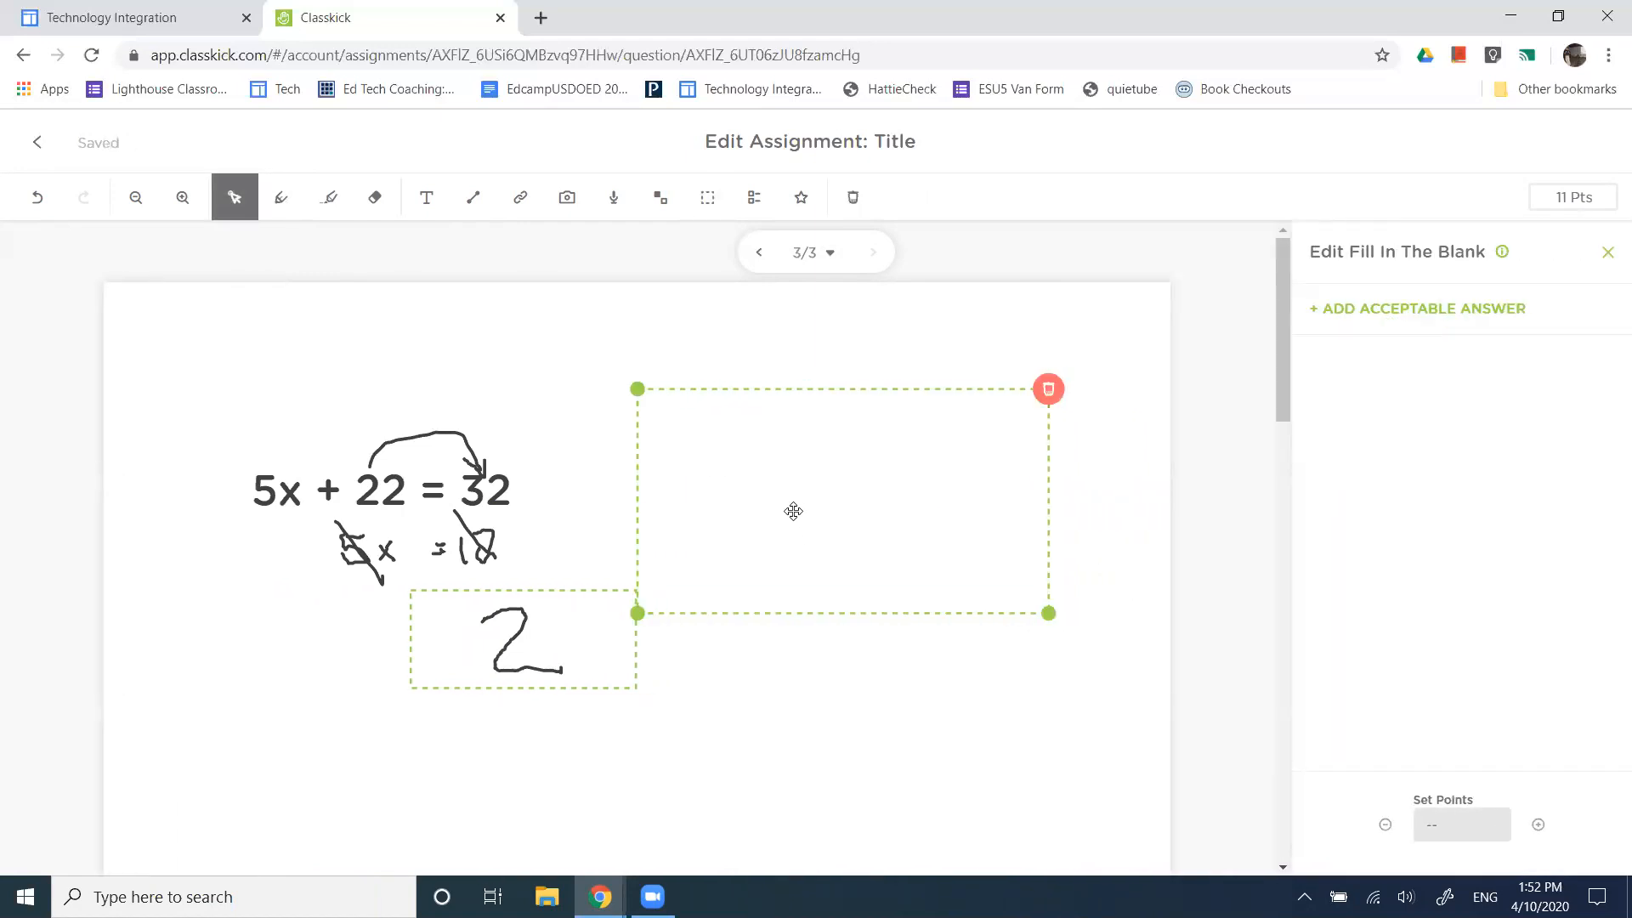
{"action": "key", "text": "alt+Tab"}
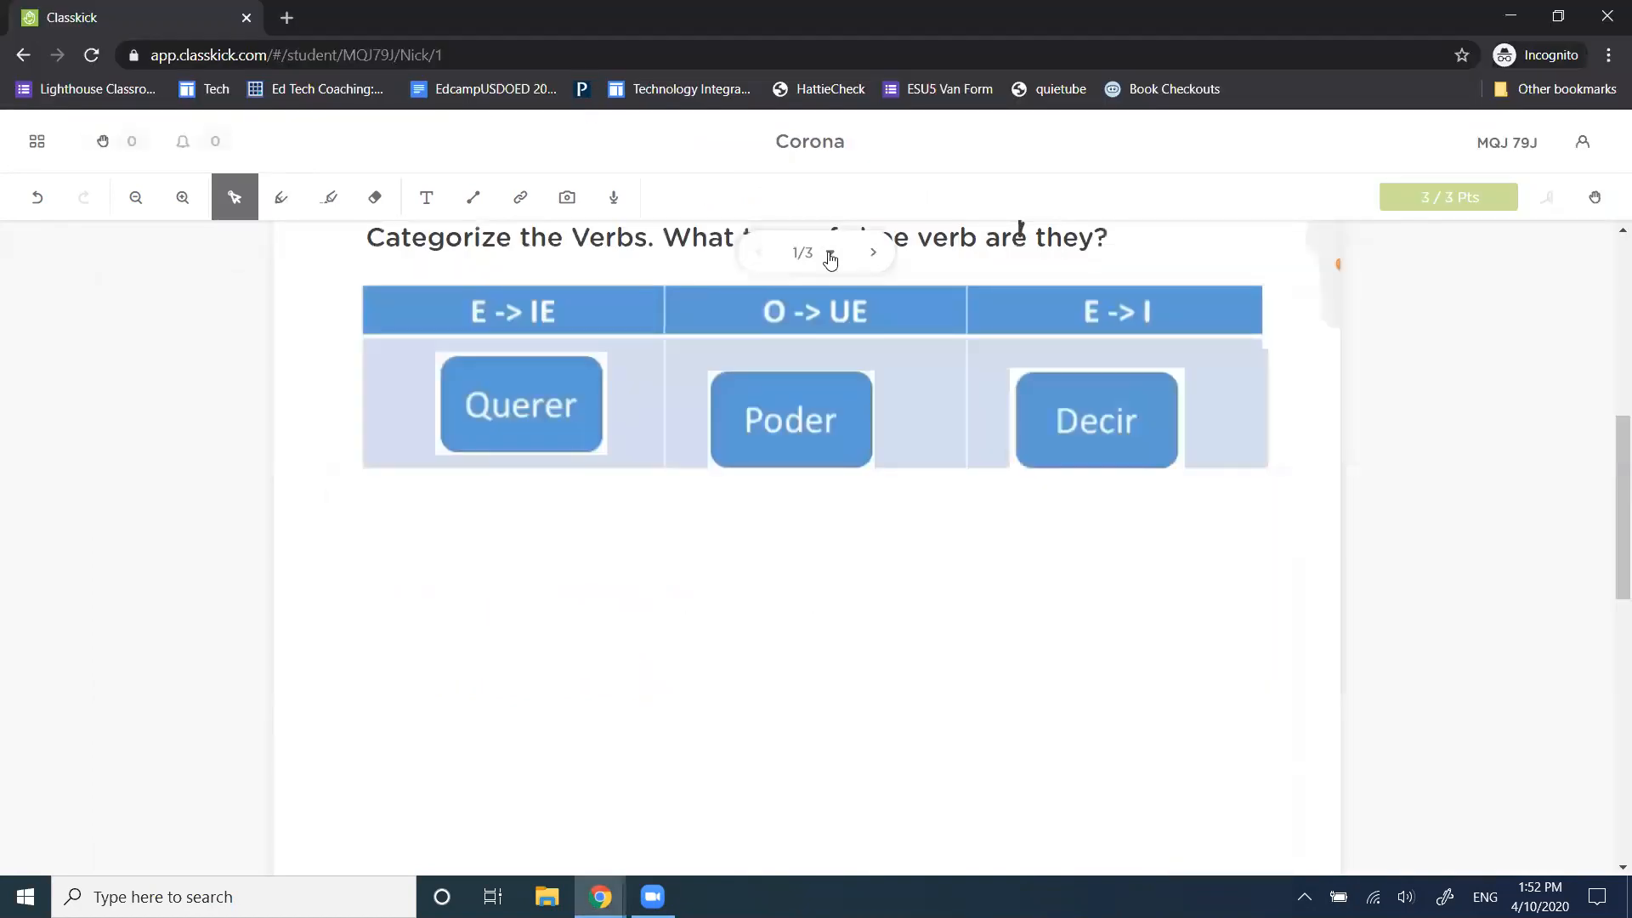
On slide 3 of the Corona assignment, add two more lines of "asdfasdf" in the story answer box, separated by a blank line
{"action": "left_click", "coordinate": [873, 254]}
{"action": "left_click", "coordinate": [875, 259]}
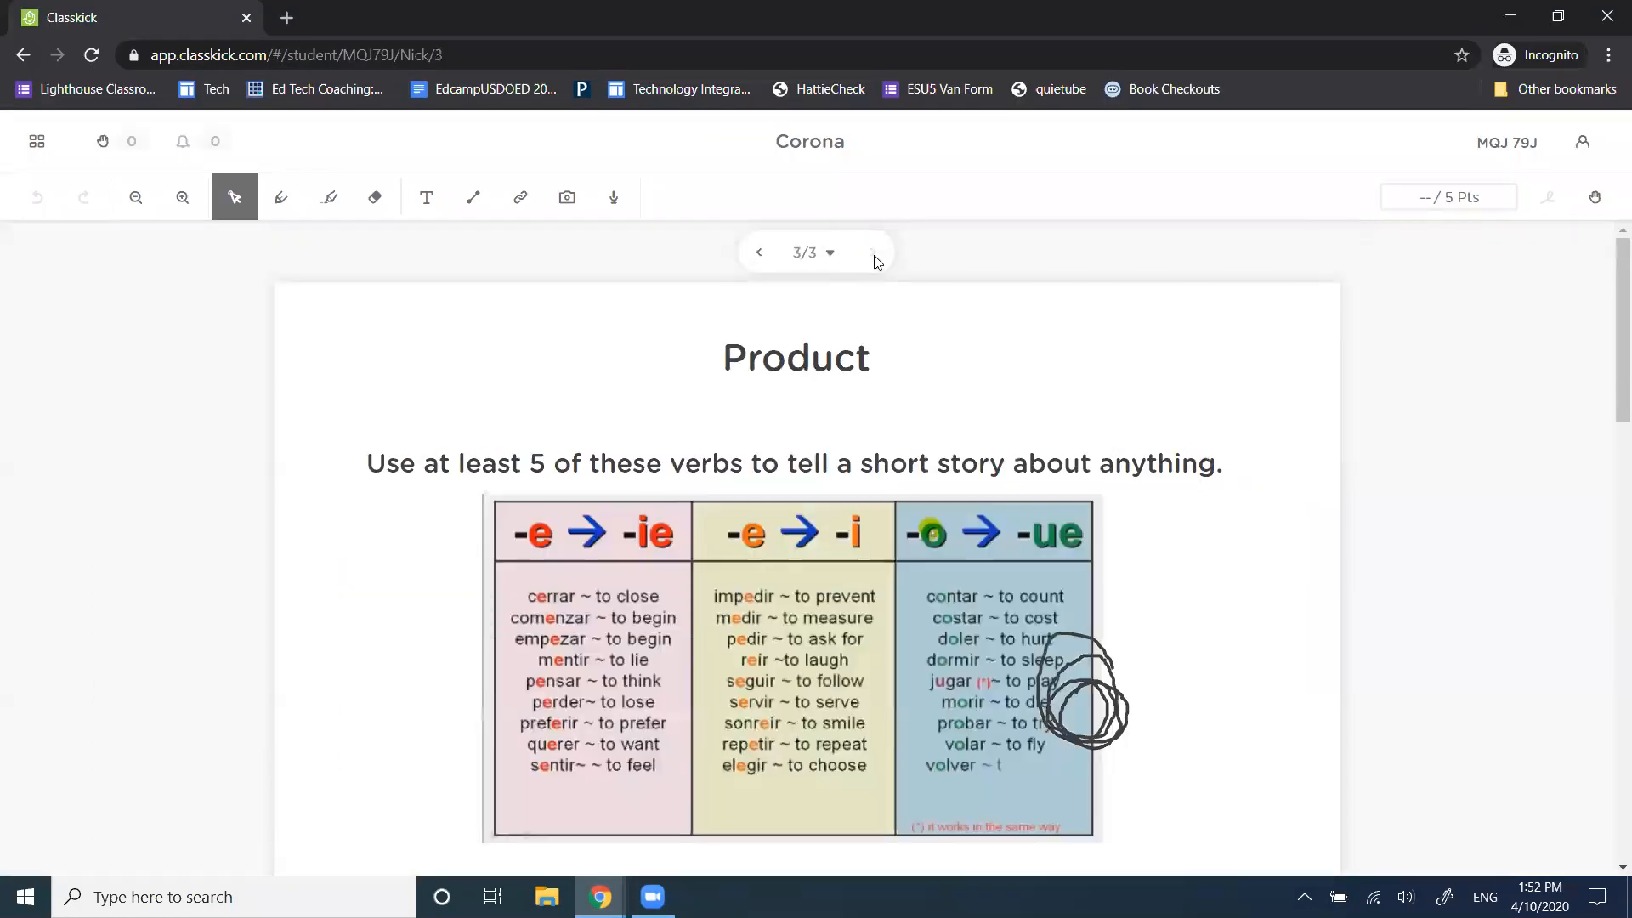
{"action": "scroll", "coordinate": [967, 564], "scroll_direction": "down", "scroll_amount": 6}
{"action": "left_click", "coordinate": [532, 571]}
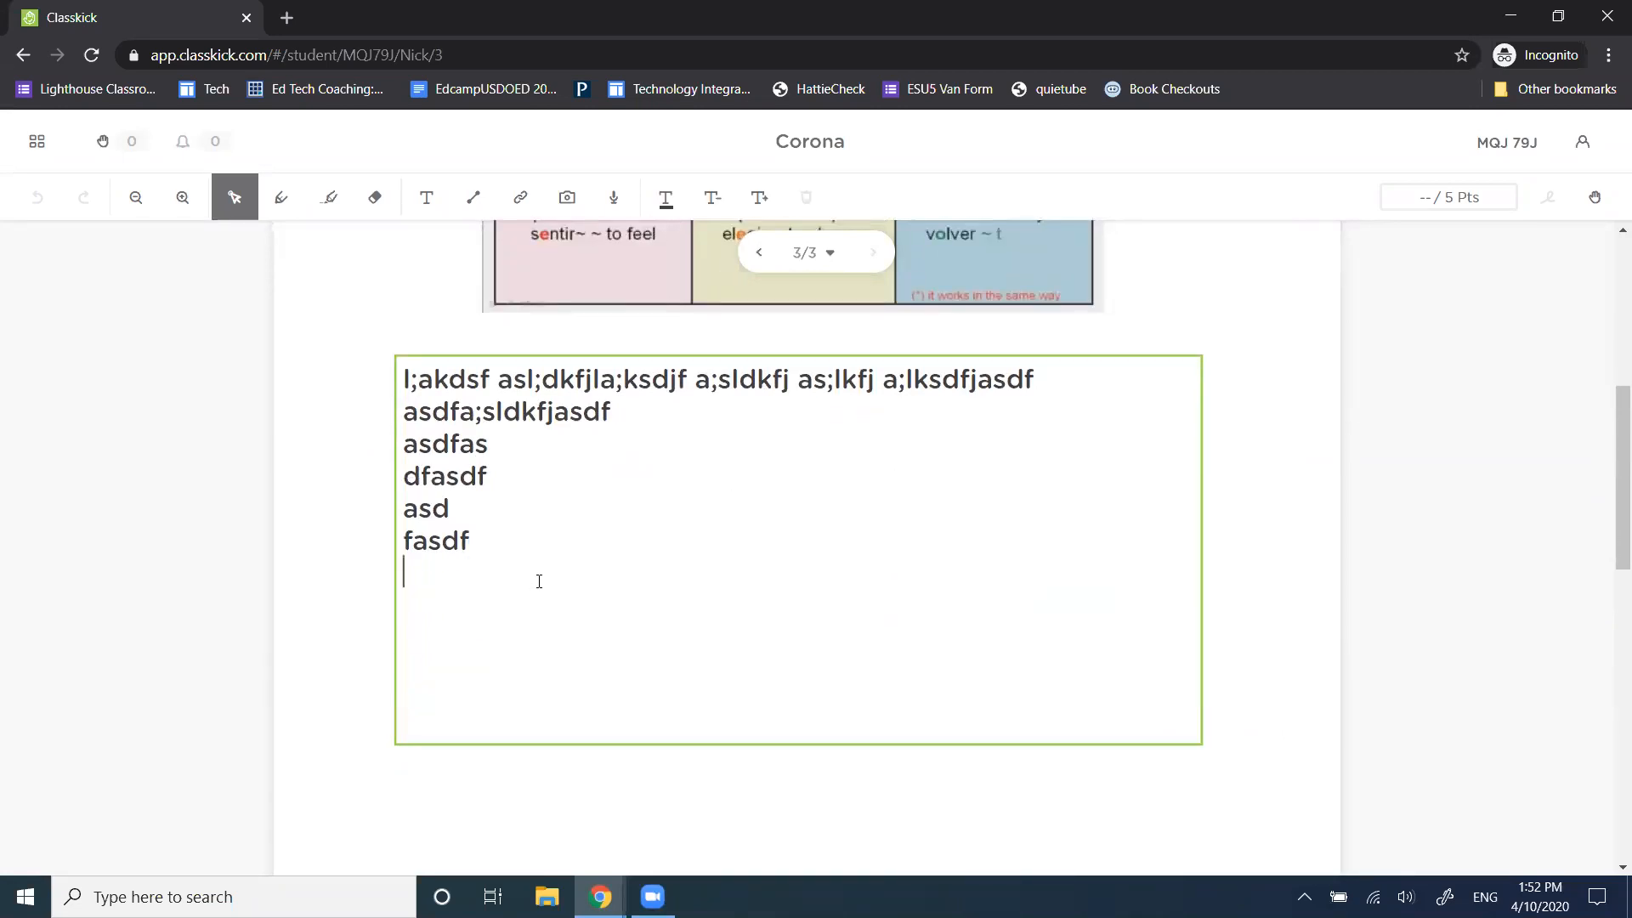
{"action": "key", "text": "Return"}
{"action": "type", "text": "asdfasdf"}
{"action": "key", "text": "Return"}
{"action": "key", "text": "Return"}
{"action": "type", "text": "asdfasdf"}
{"action": "key", "text": "Return"}
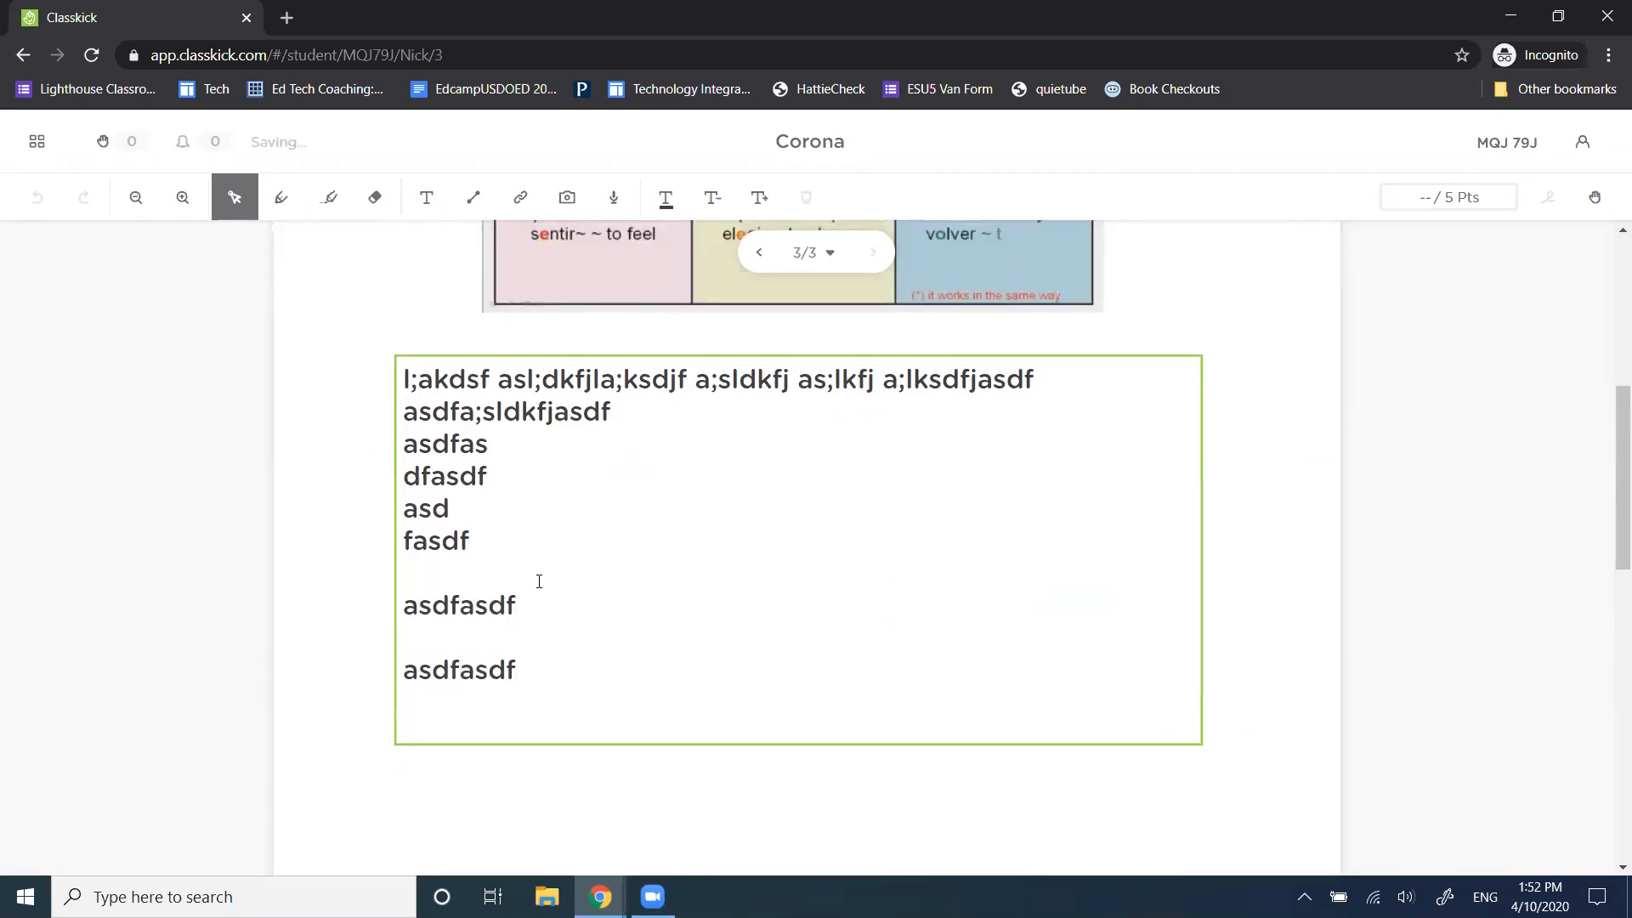
Draw a wide text box below the story answer box and enter "too" in it
{"action": "scroll", "coordinate": [484, 561], "scroll_direction": "down", "scroll_amount": 5}
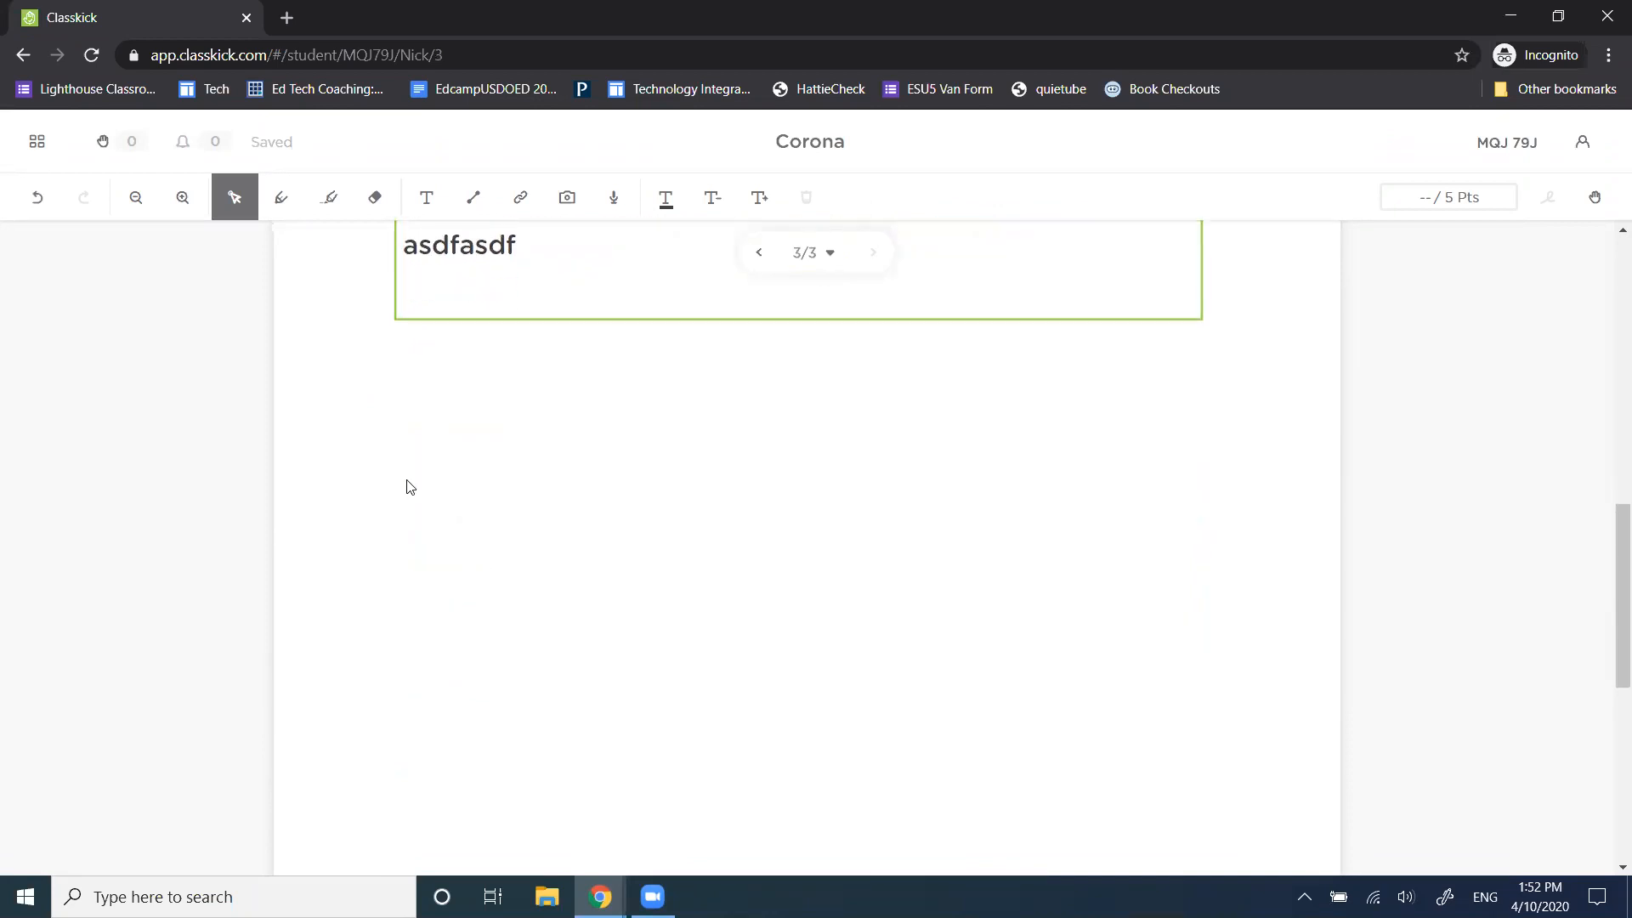
{"action": "left_click", "coordinate": [426, 197]}
{"action": "mouse_move", "coordinate": [396, 457]}
{"action": "left_mouse_down"}
{"action": "mouse_move", "coordinate": [1233, 753]}
{"action": "mouse_move", "coordinate": [1165, 745]}
{"action": "left_mouse_up"}
{"action": "type", "text": "too"}
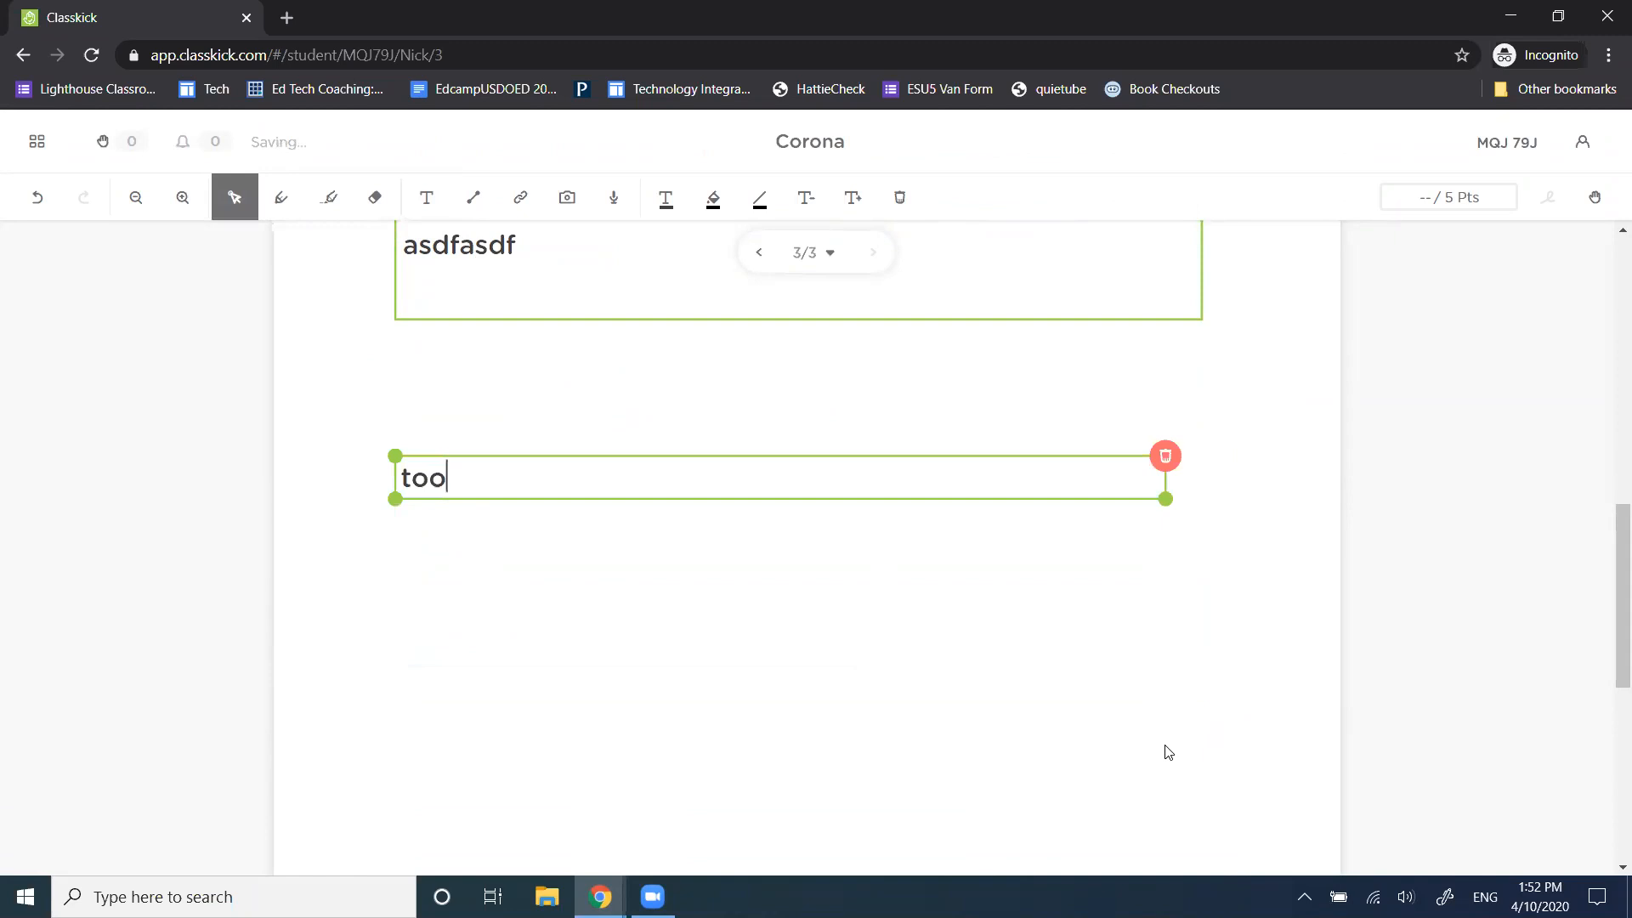
{"action": "left_click", "coordinate": [864, 682]}
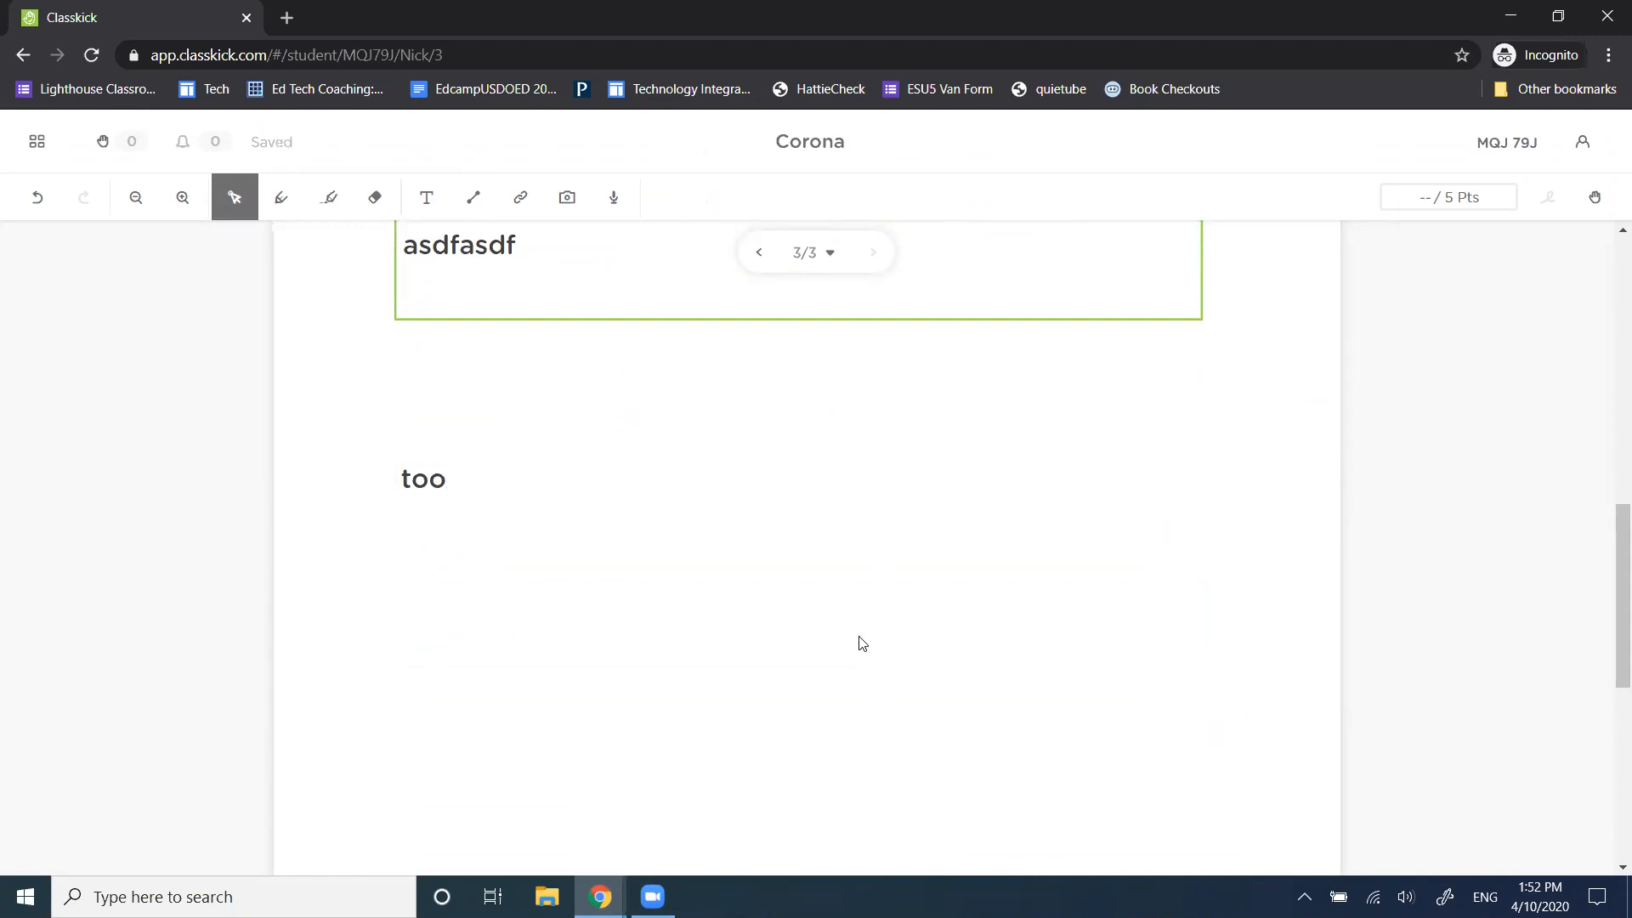
Select the story answer box and the "too" text box in turn to compare how each can be edited
{"action": "left_click", "coordinate": [568, 357]}
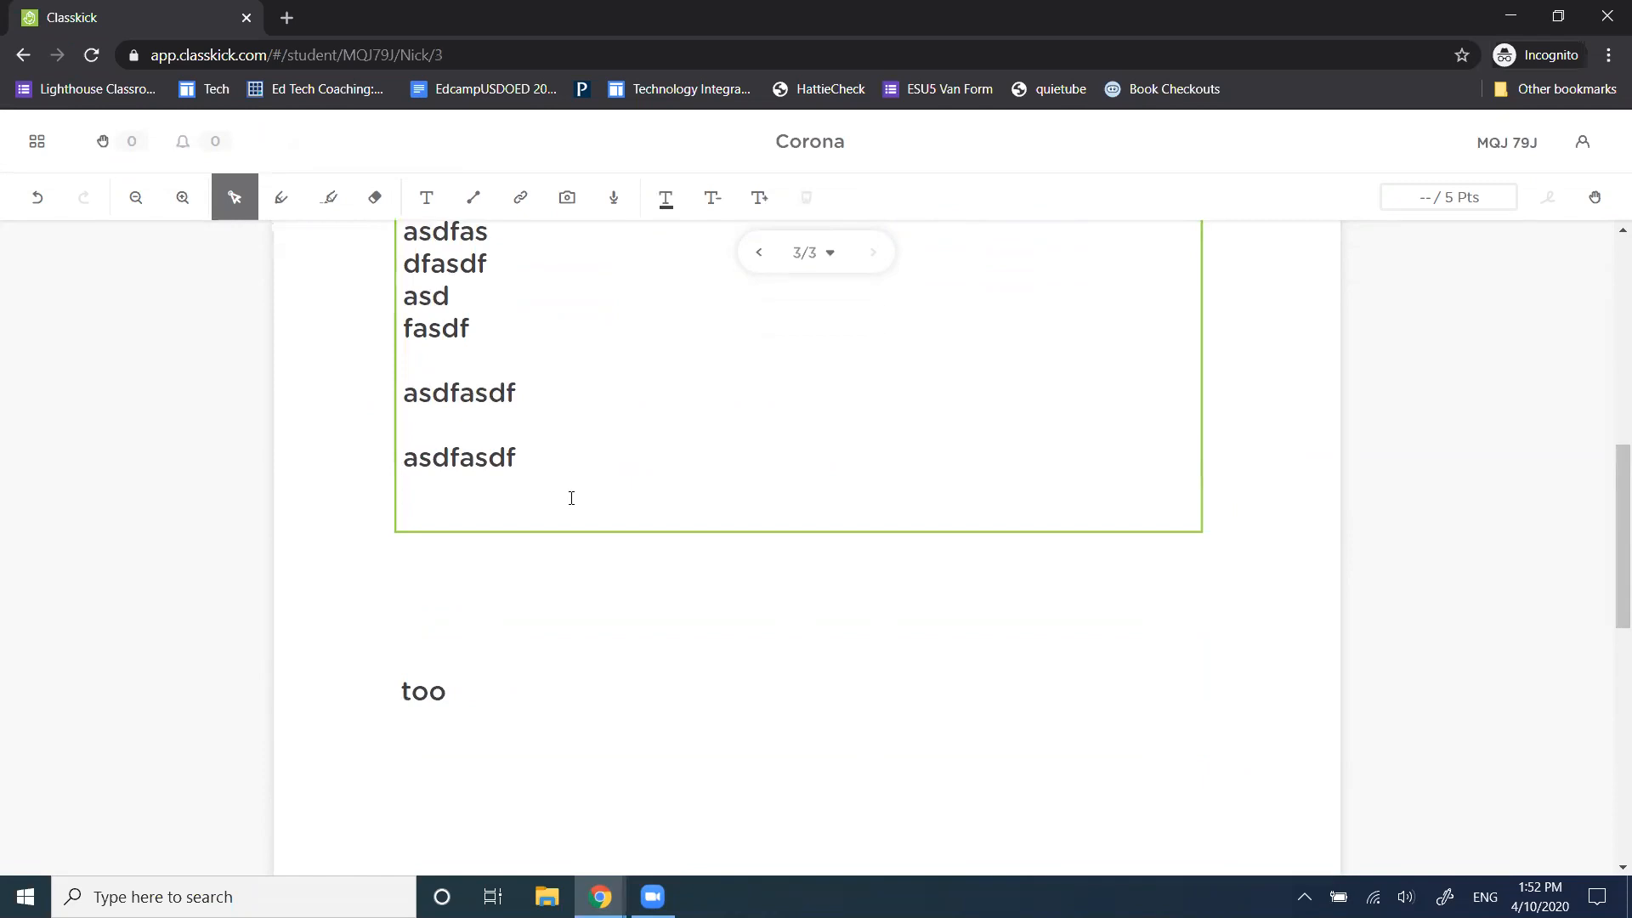
{"action": "scroll", "coordinate": [568, 501], "scroll_direction": "up", "scroll_amount": 3}
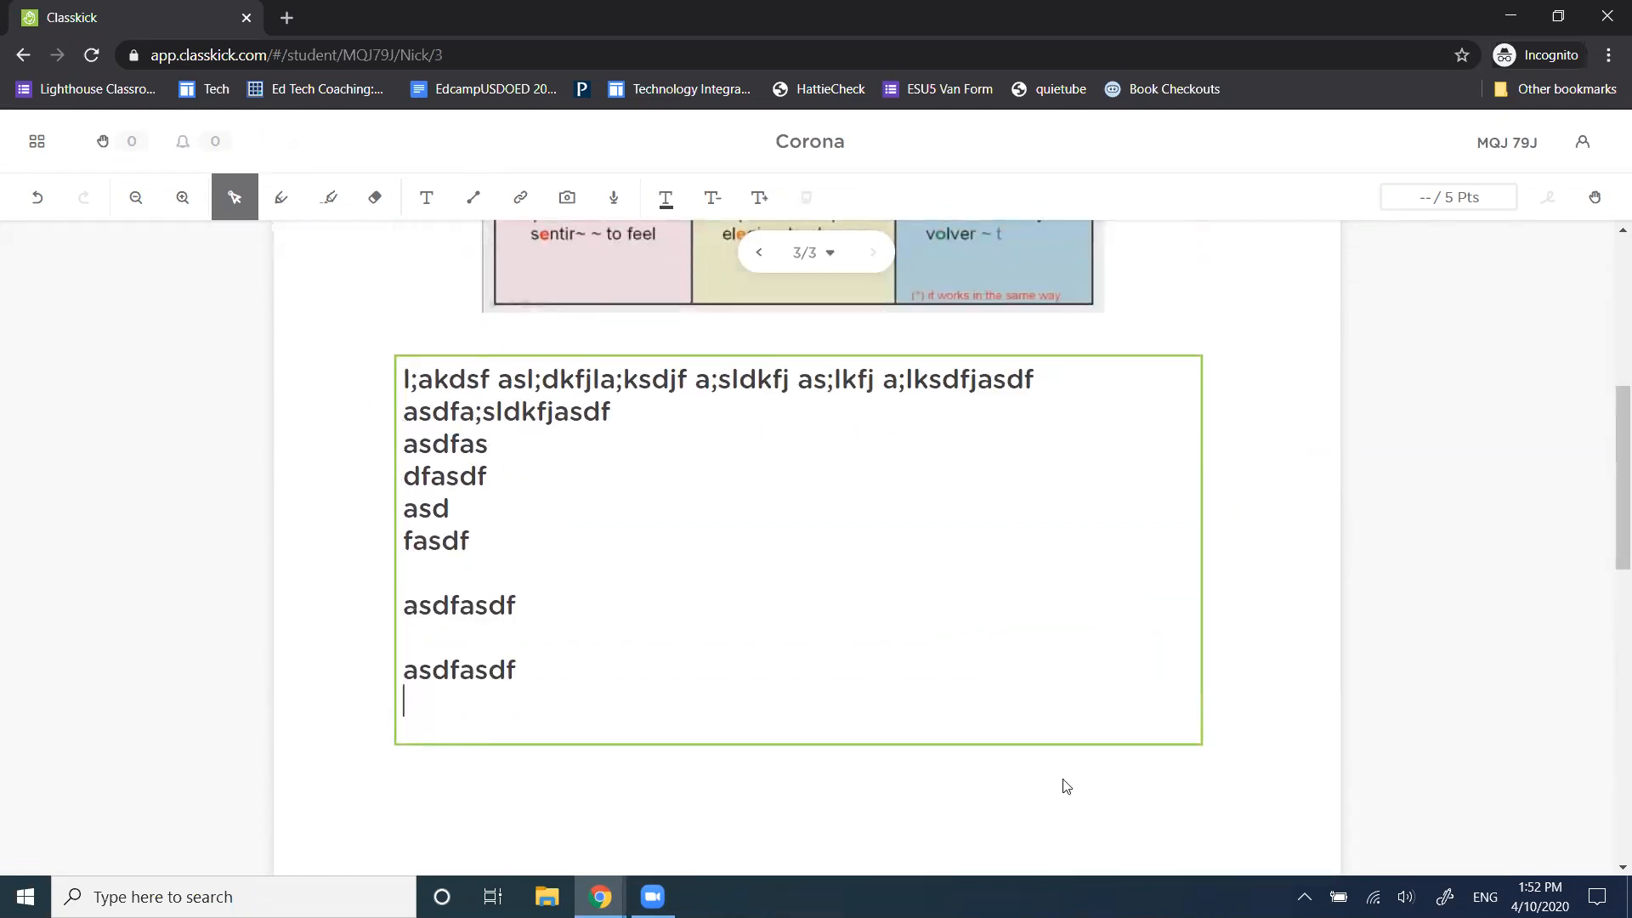
{"action": "scroll", "coordinate": [519, 393], "scroll_direction": "down", "scroll_amount": 4}
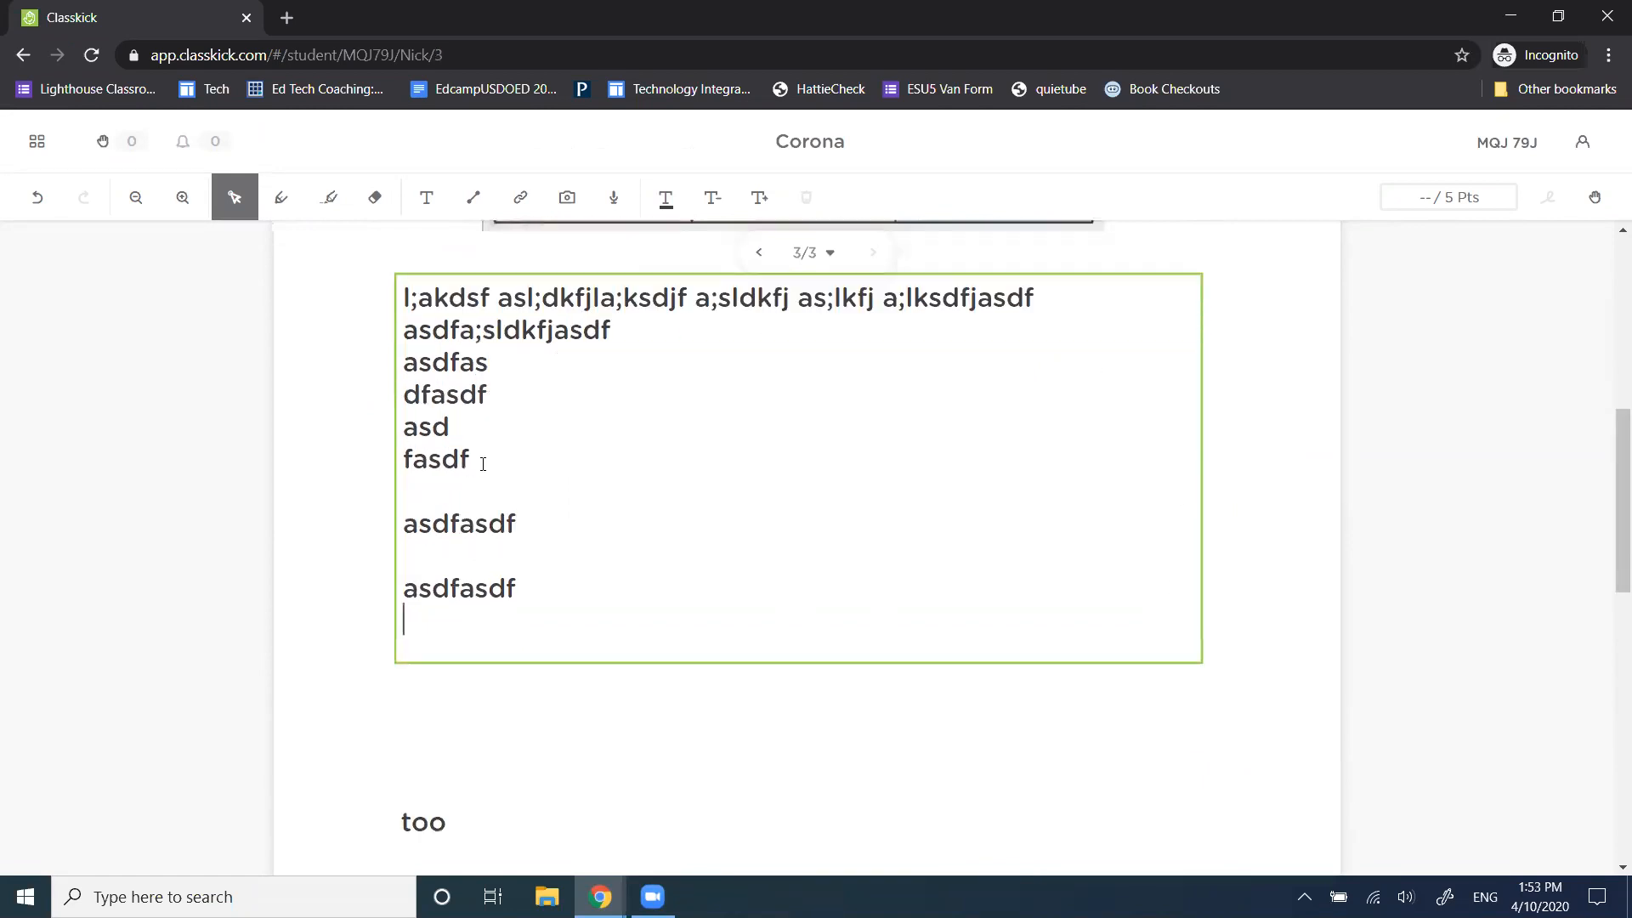
{"action": "left_click", "coordinate": [449, 580]}
{"action": "left_click", "coordinate": [451, 579]}
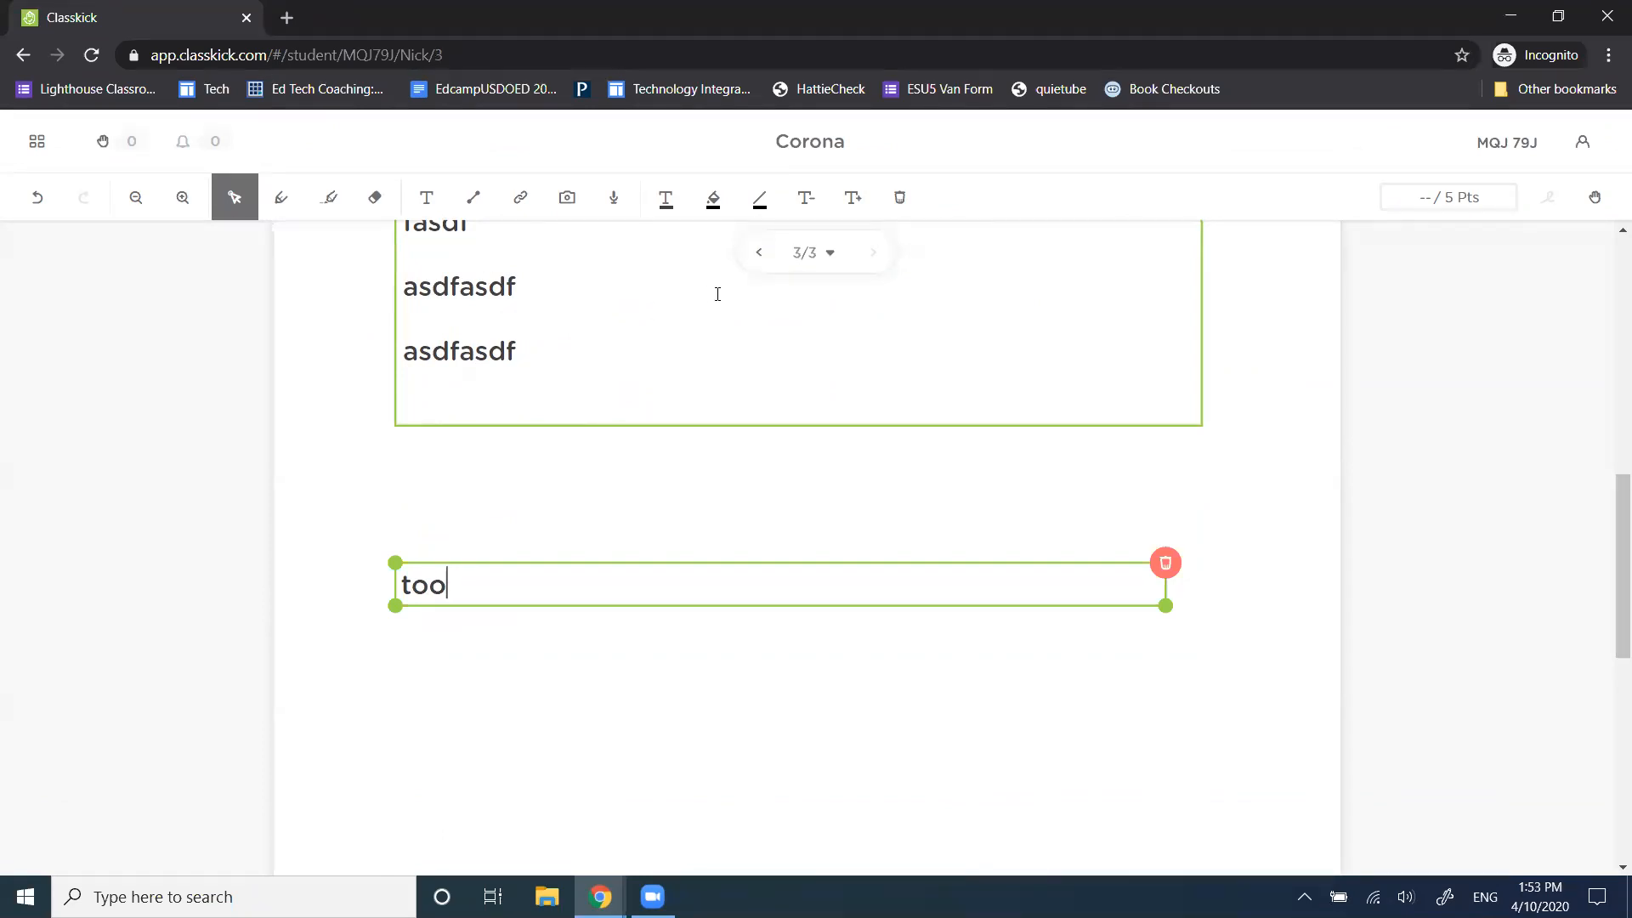
Switch to the teacher window, return to the assignment's slide overview, add a fourth slide and open it for editing
{"action": "key", "text": "alt+Tab"}
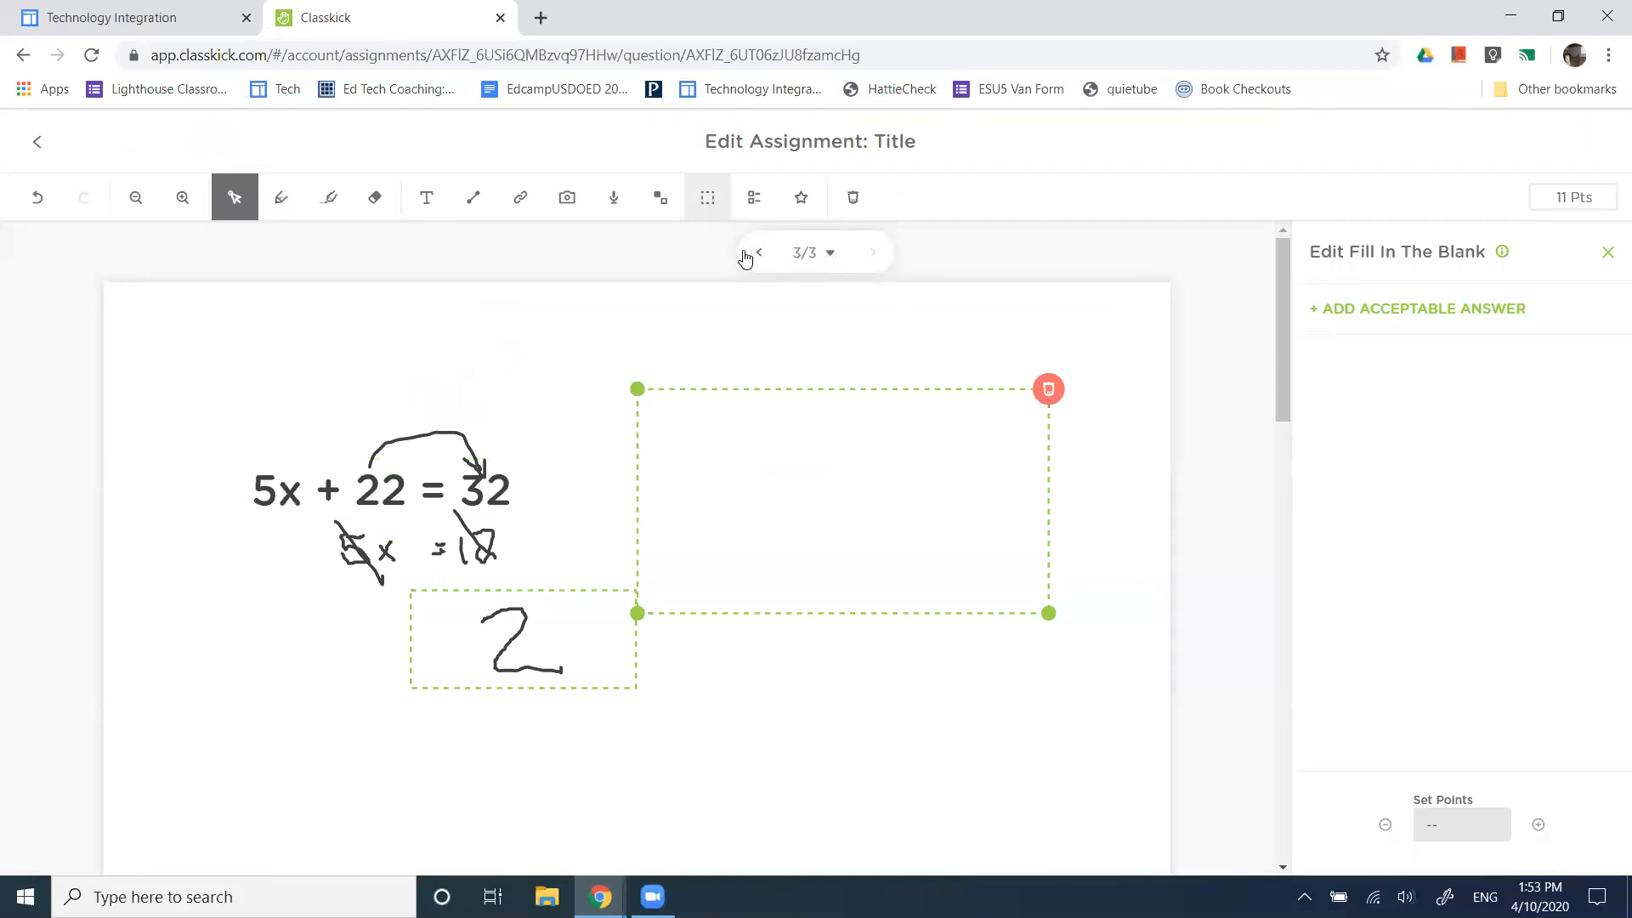
{"action": "left_click", "coordinate": [37, 143]}
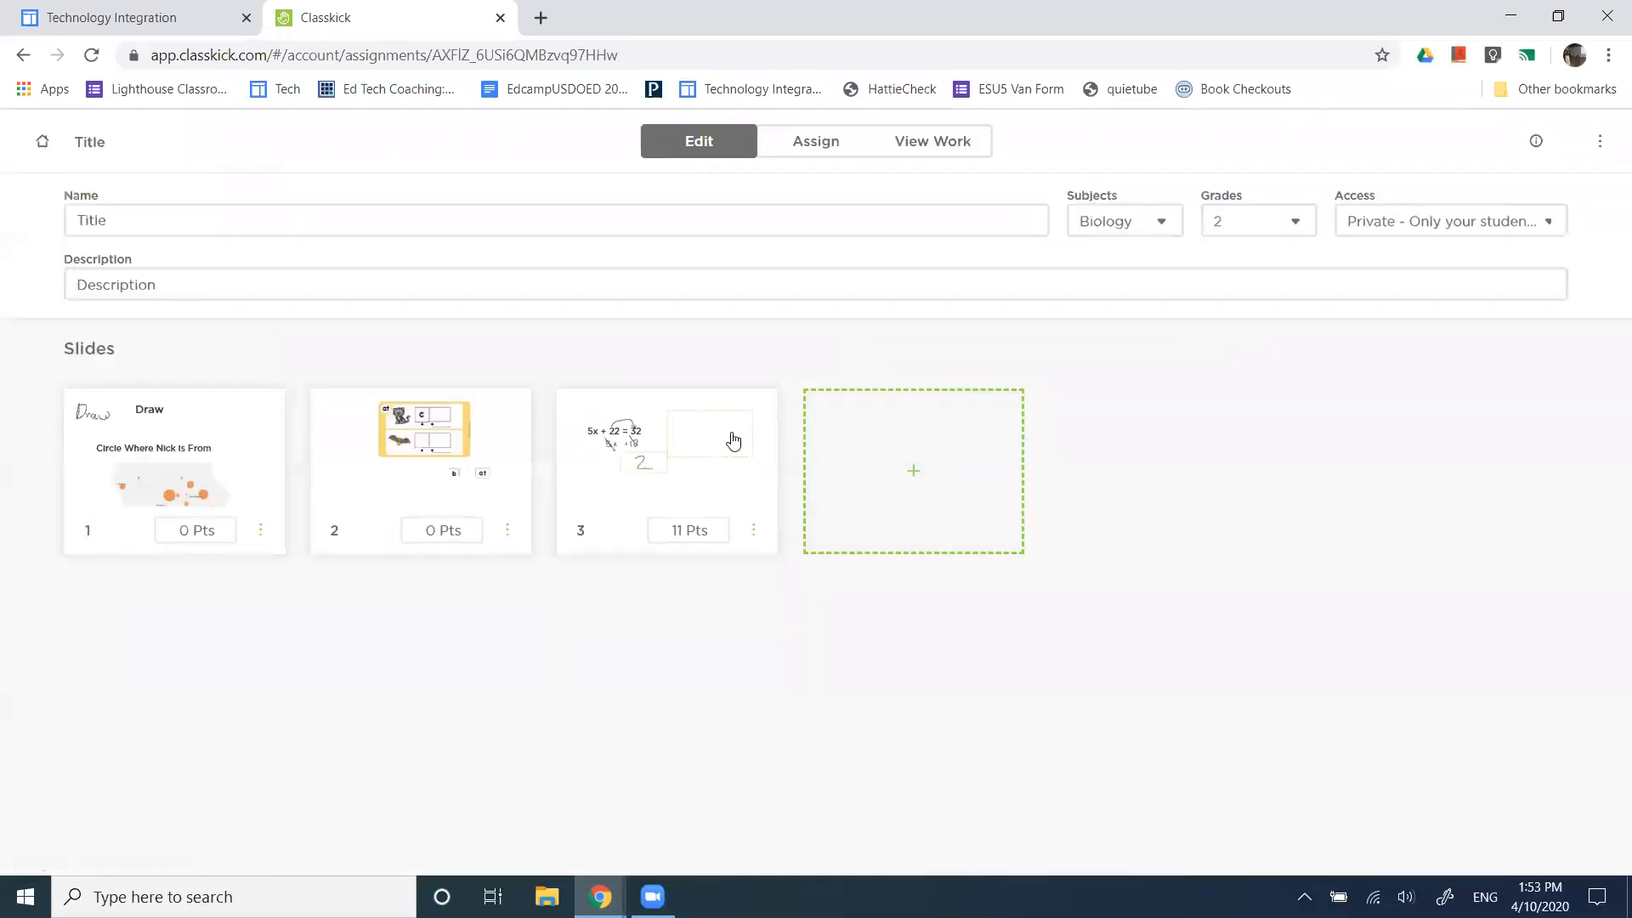
{"action": "left_click", "coordinate": [911, 470]}
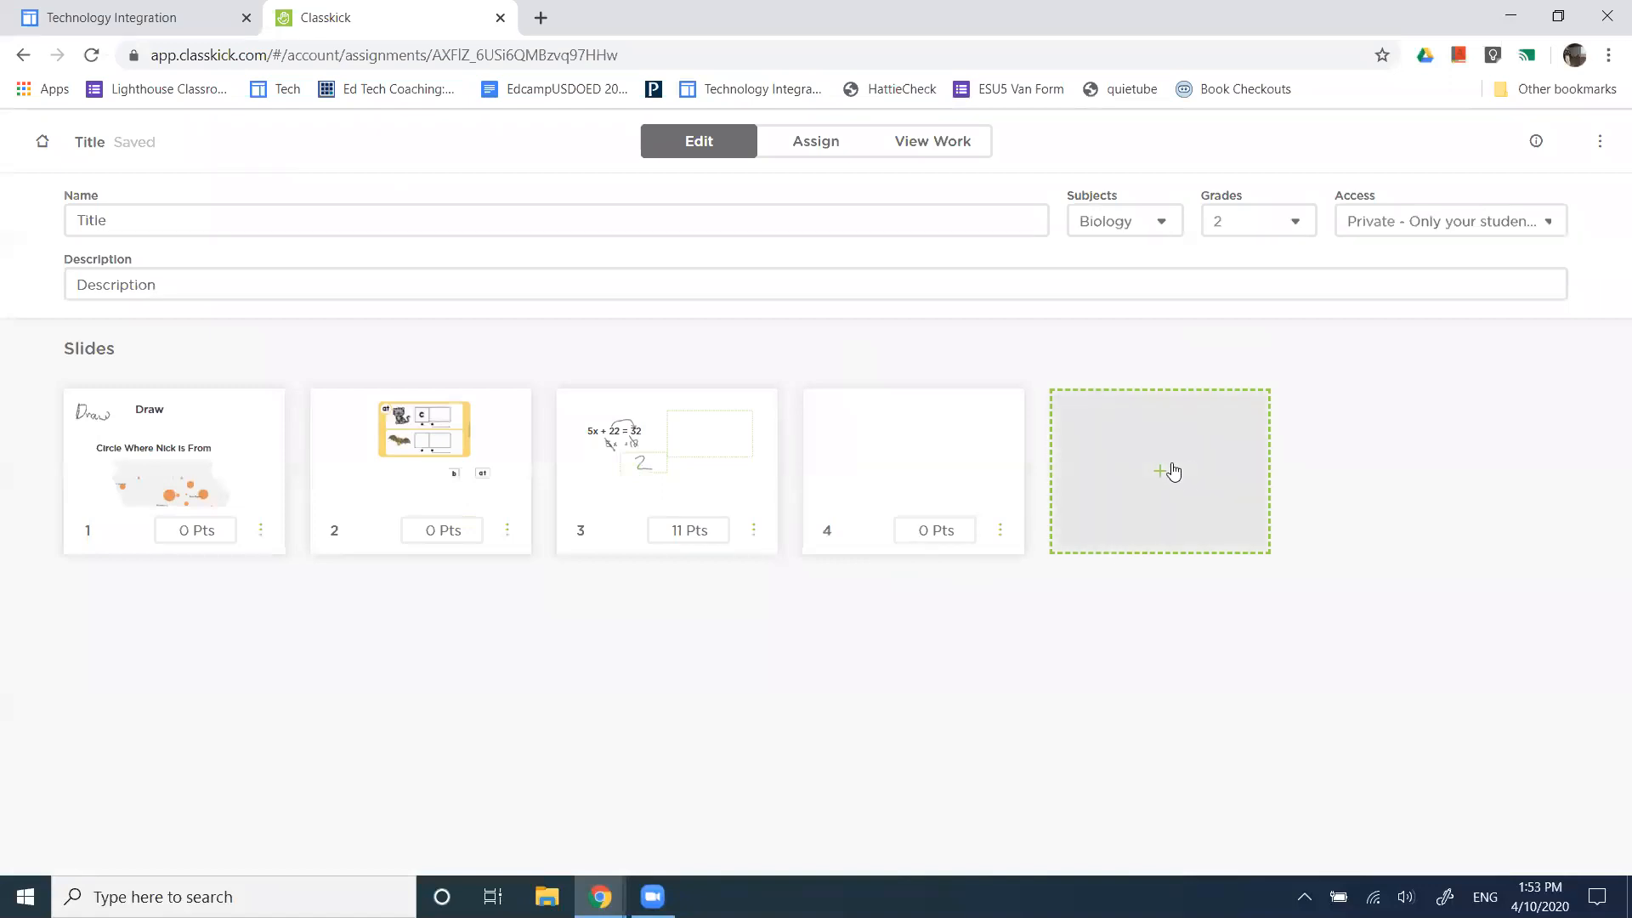
{"action": "left_click", "coordinate": [1166, 471]}
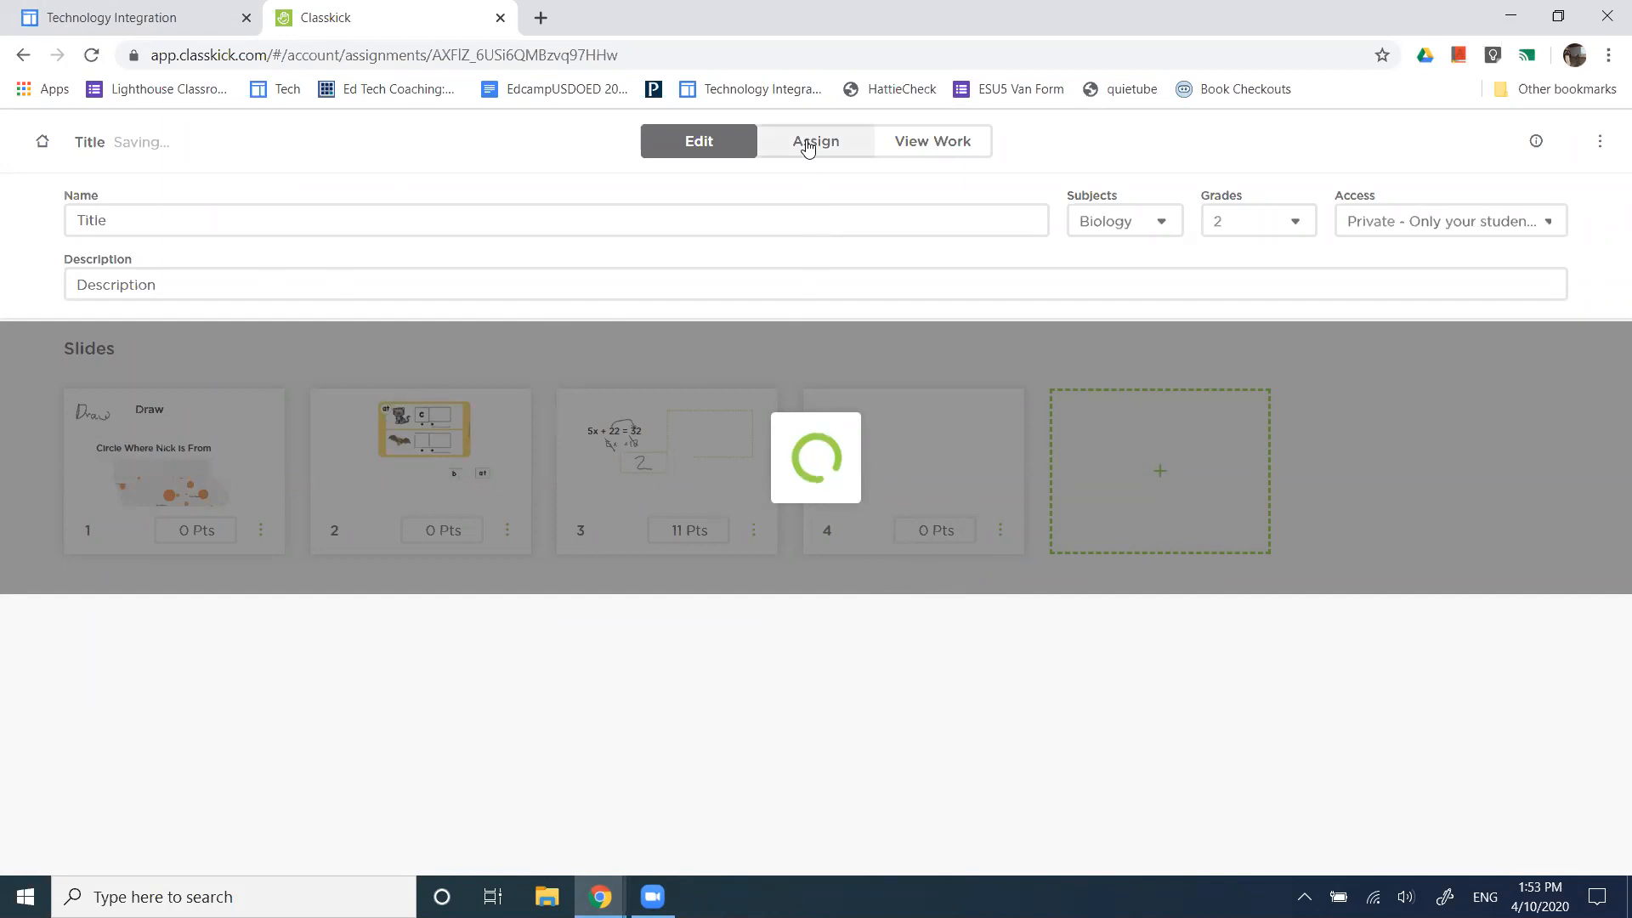
{"action": "left_click", "coordinate": [811, 146]}
{"action": "left_click", "coordinate": [684, 144]}
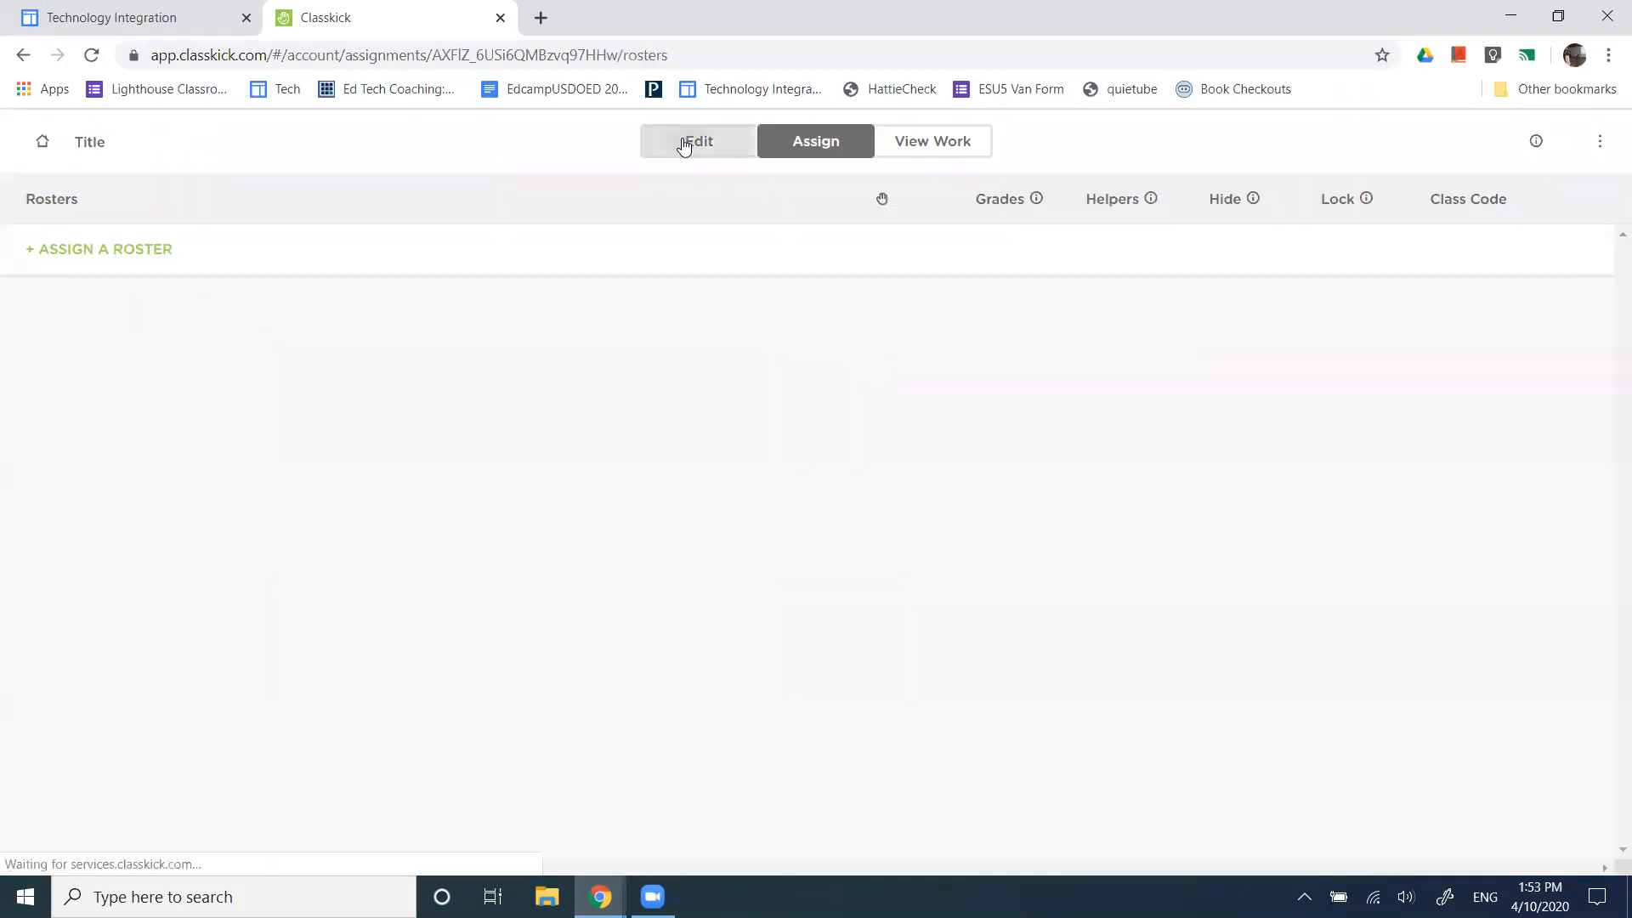
{"action": "left_click", "coordinate": [909, 475]}
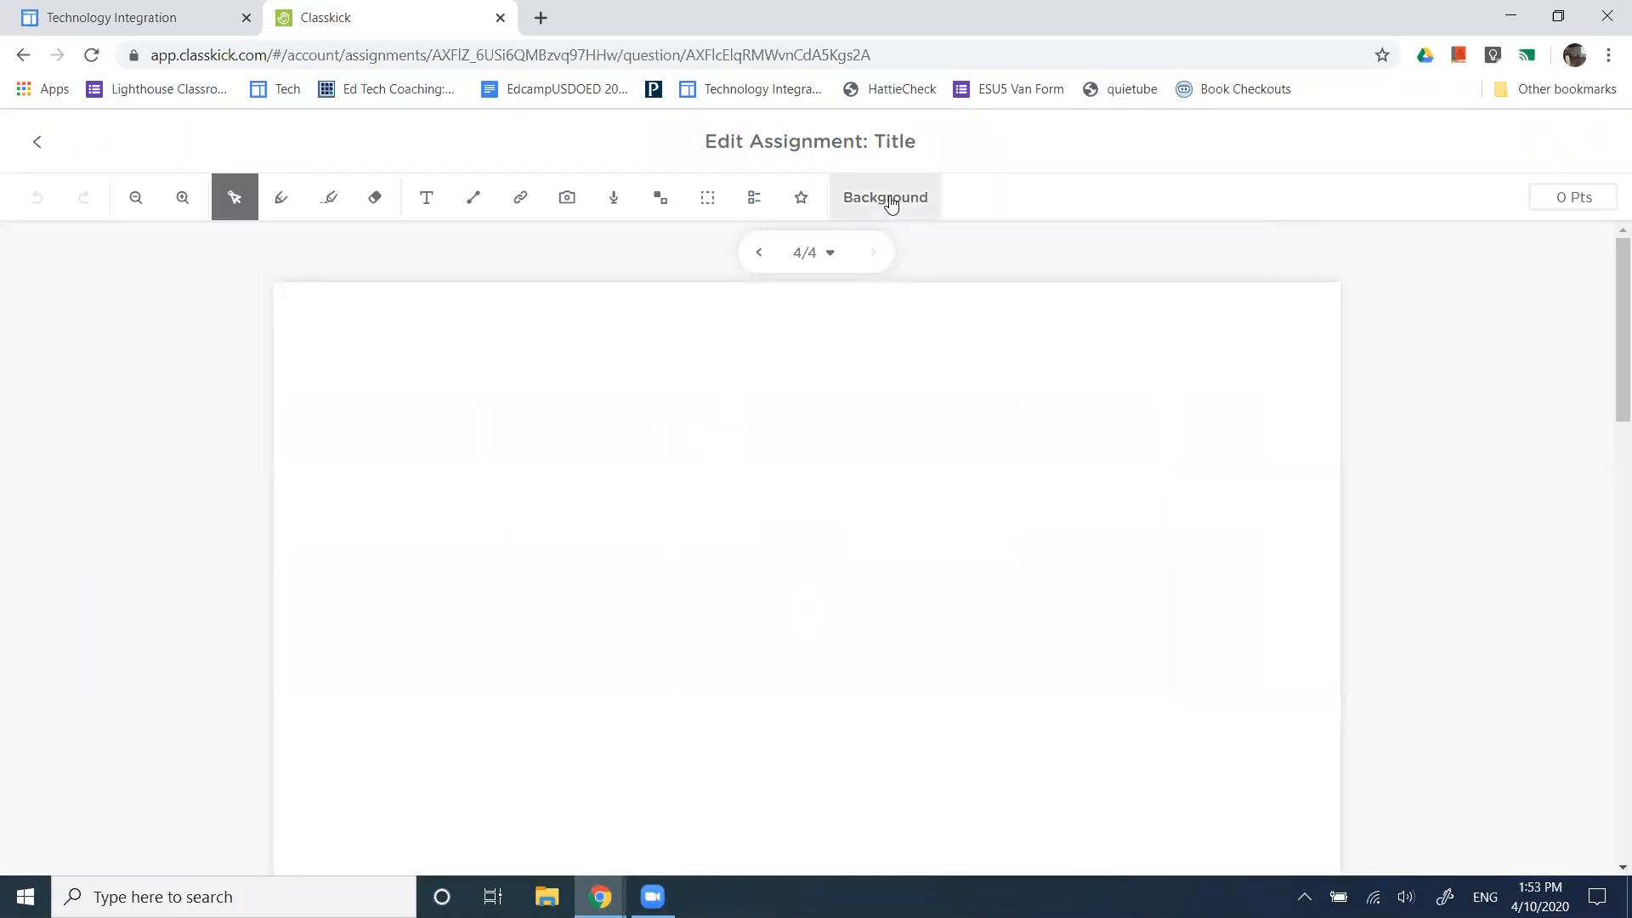
Open the settings for a new multiple-choice question and review its usage instructions
{"action": "left_click", "coordinate": [752, 200]}
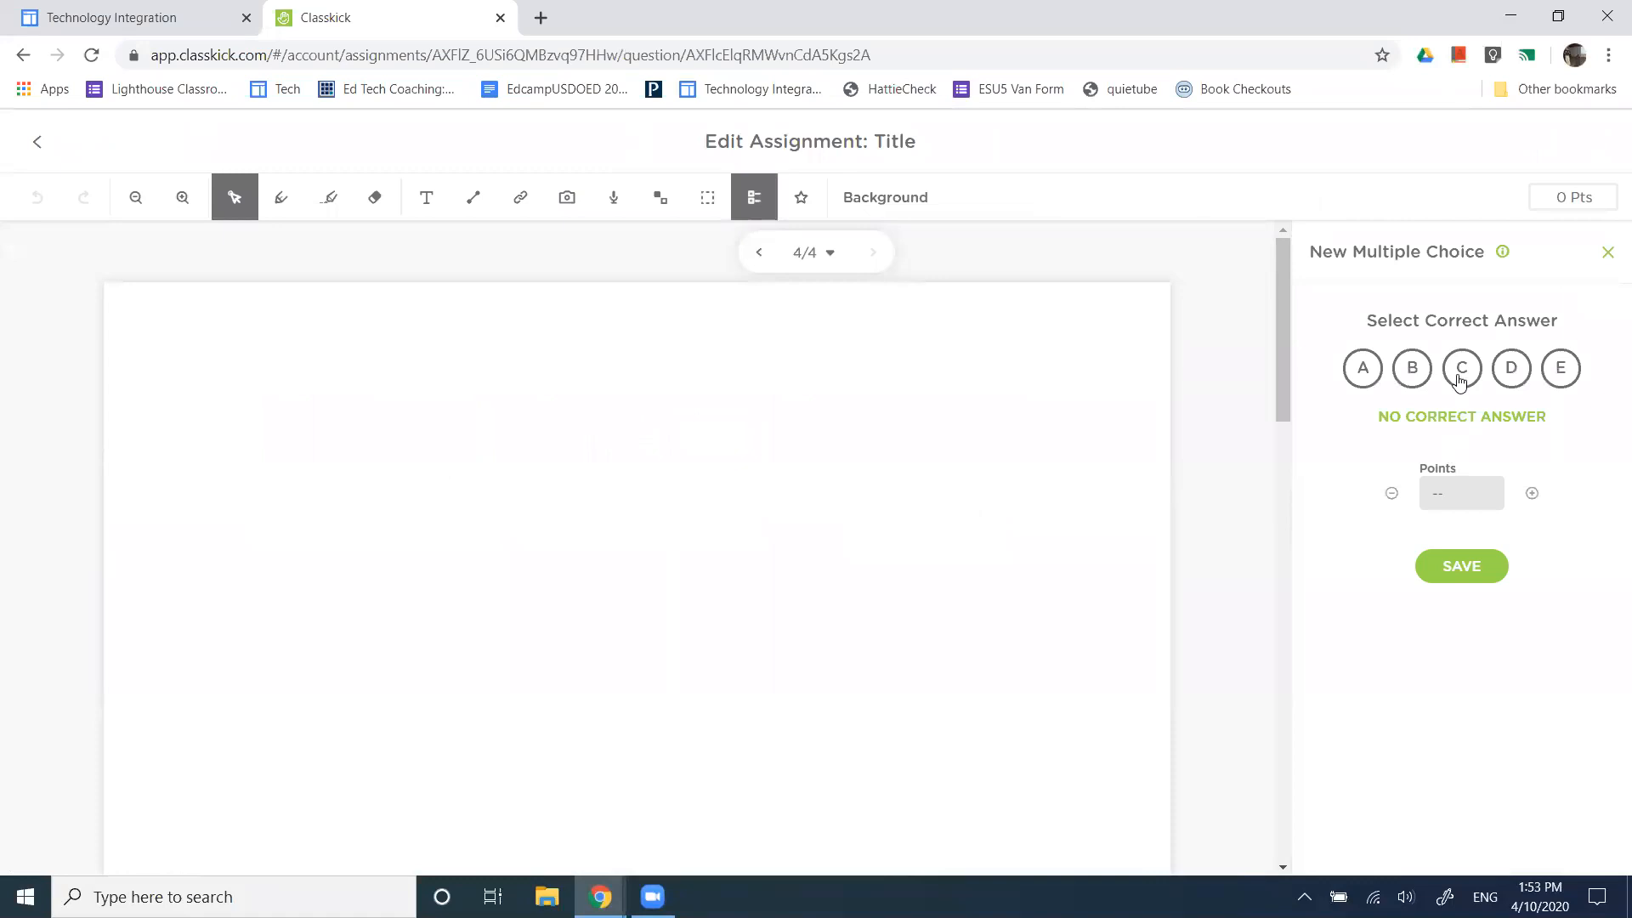
{"action": "left_click", "coordinate": [1502, 253]}
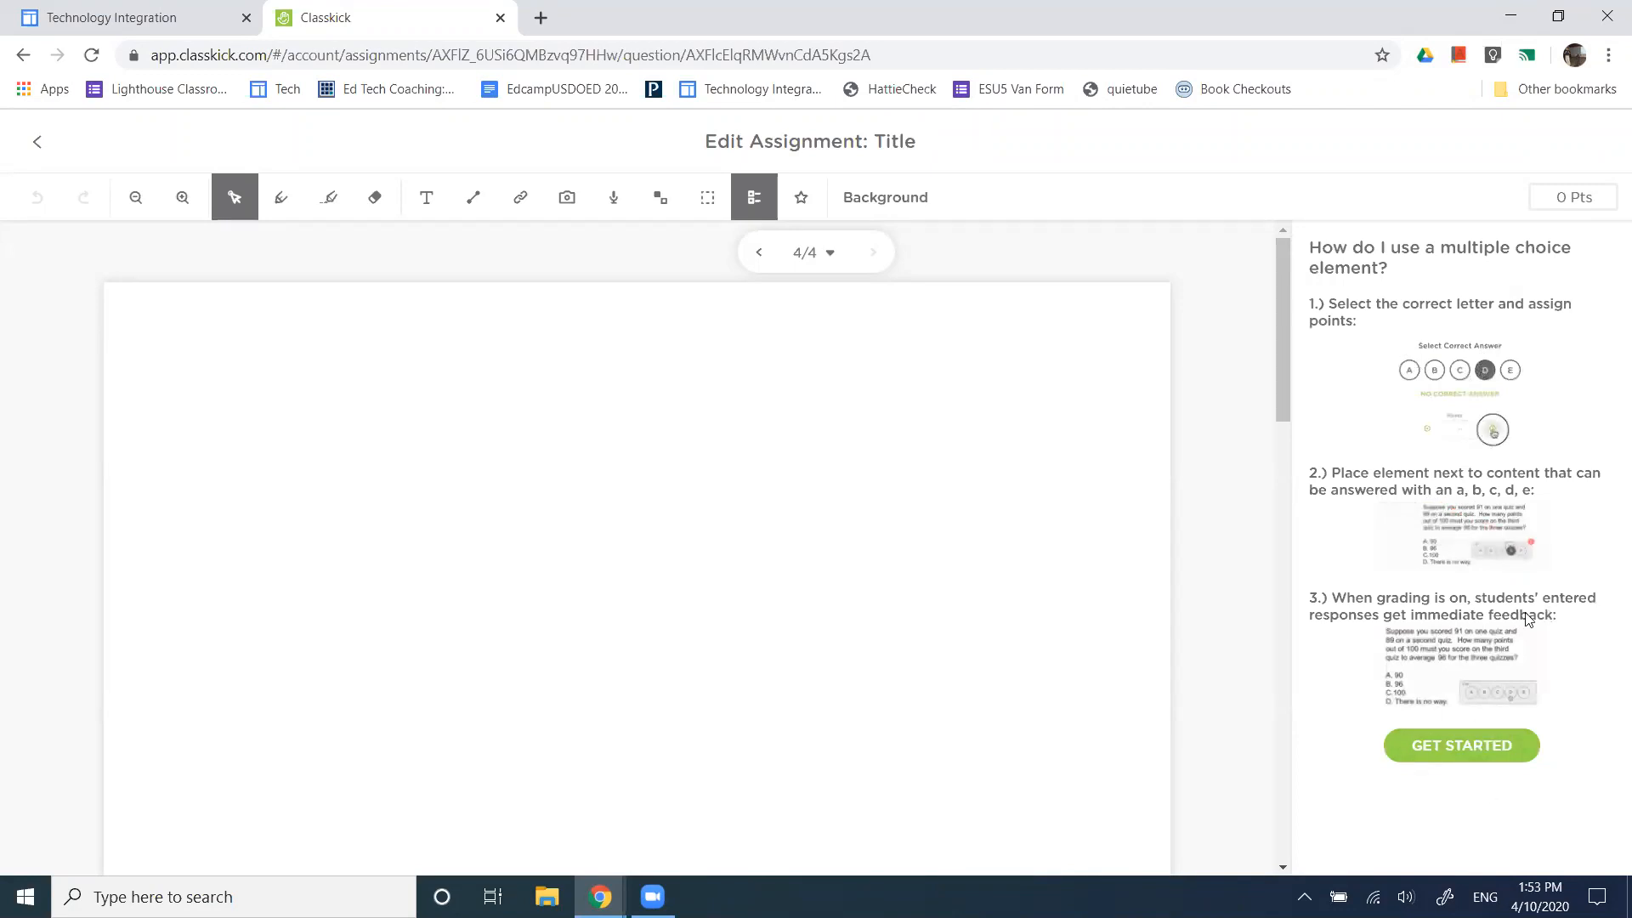
{"action": "left_click", "coordinate": [1468, 750]}
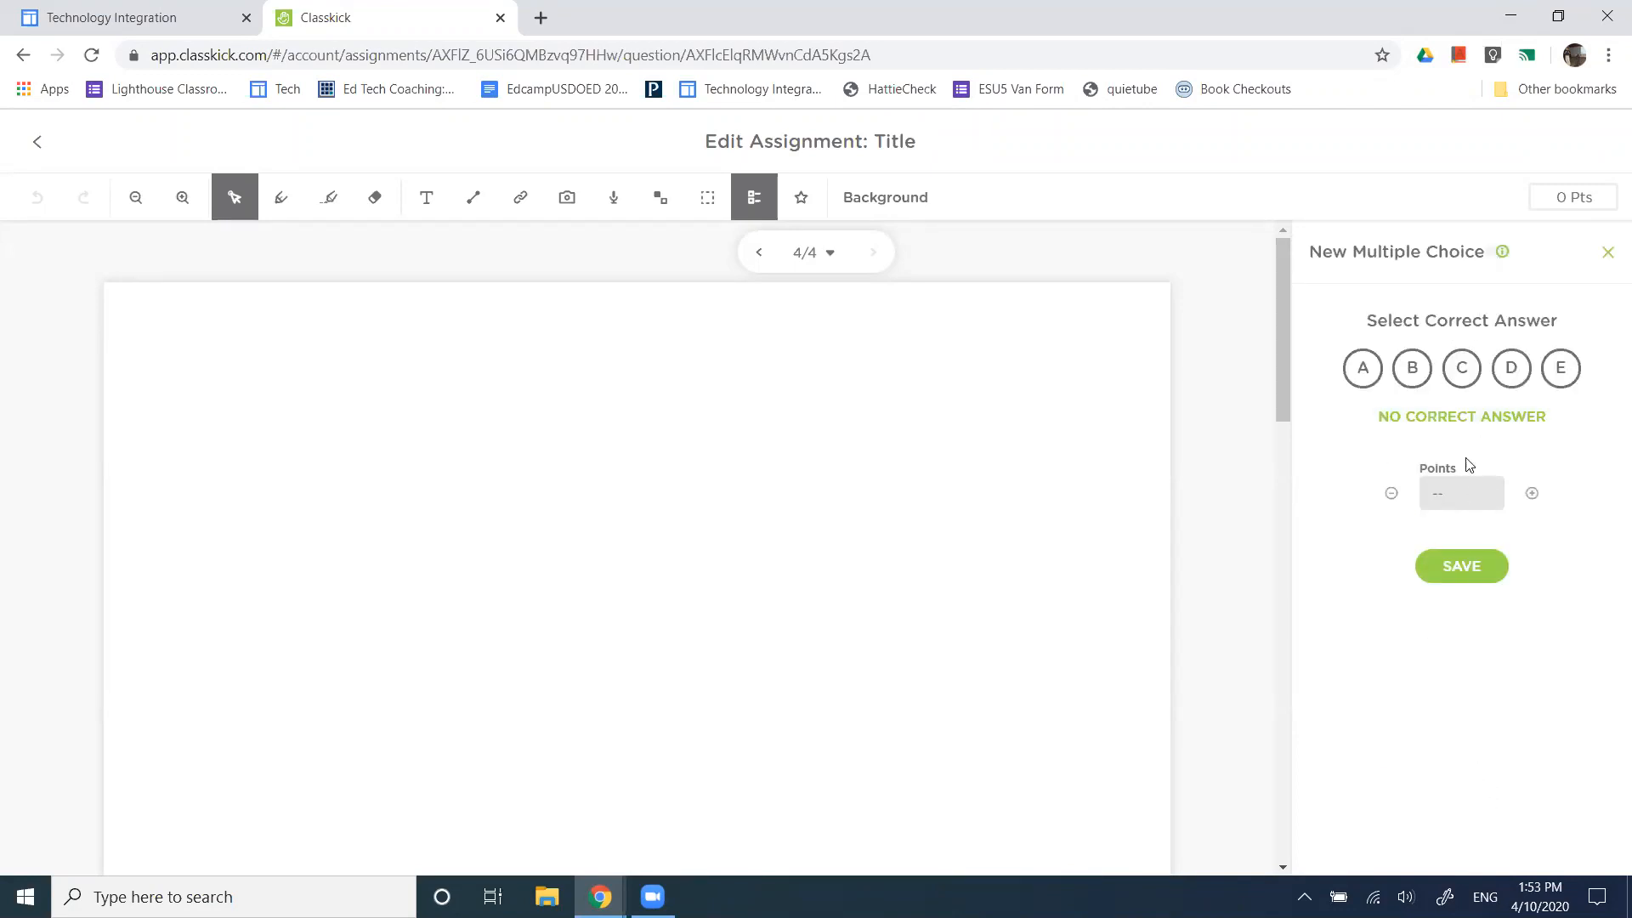
{"action": "left_click", "coordinate": [1439, 430]}
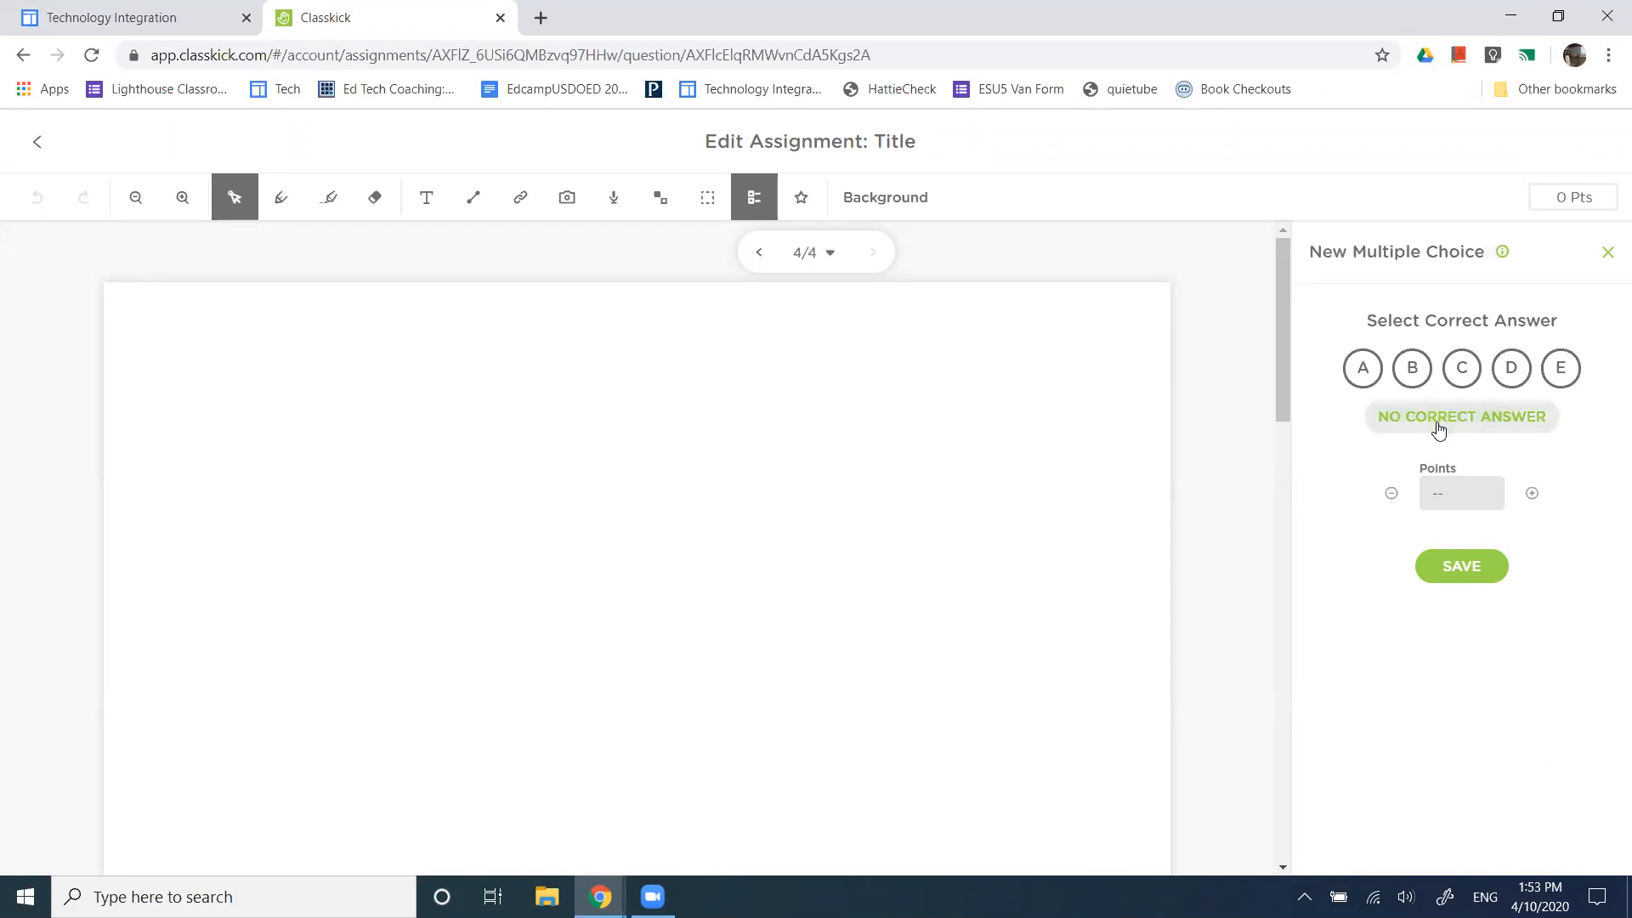
Add a text box near the top of slide 4 reading "Select the correct response:"
{"action": "left_click", "coordinate": [429, 200]}
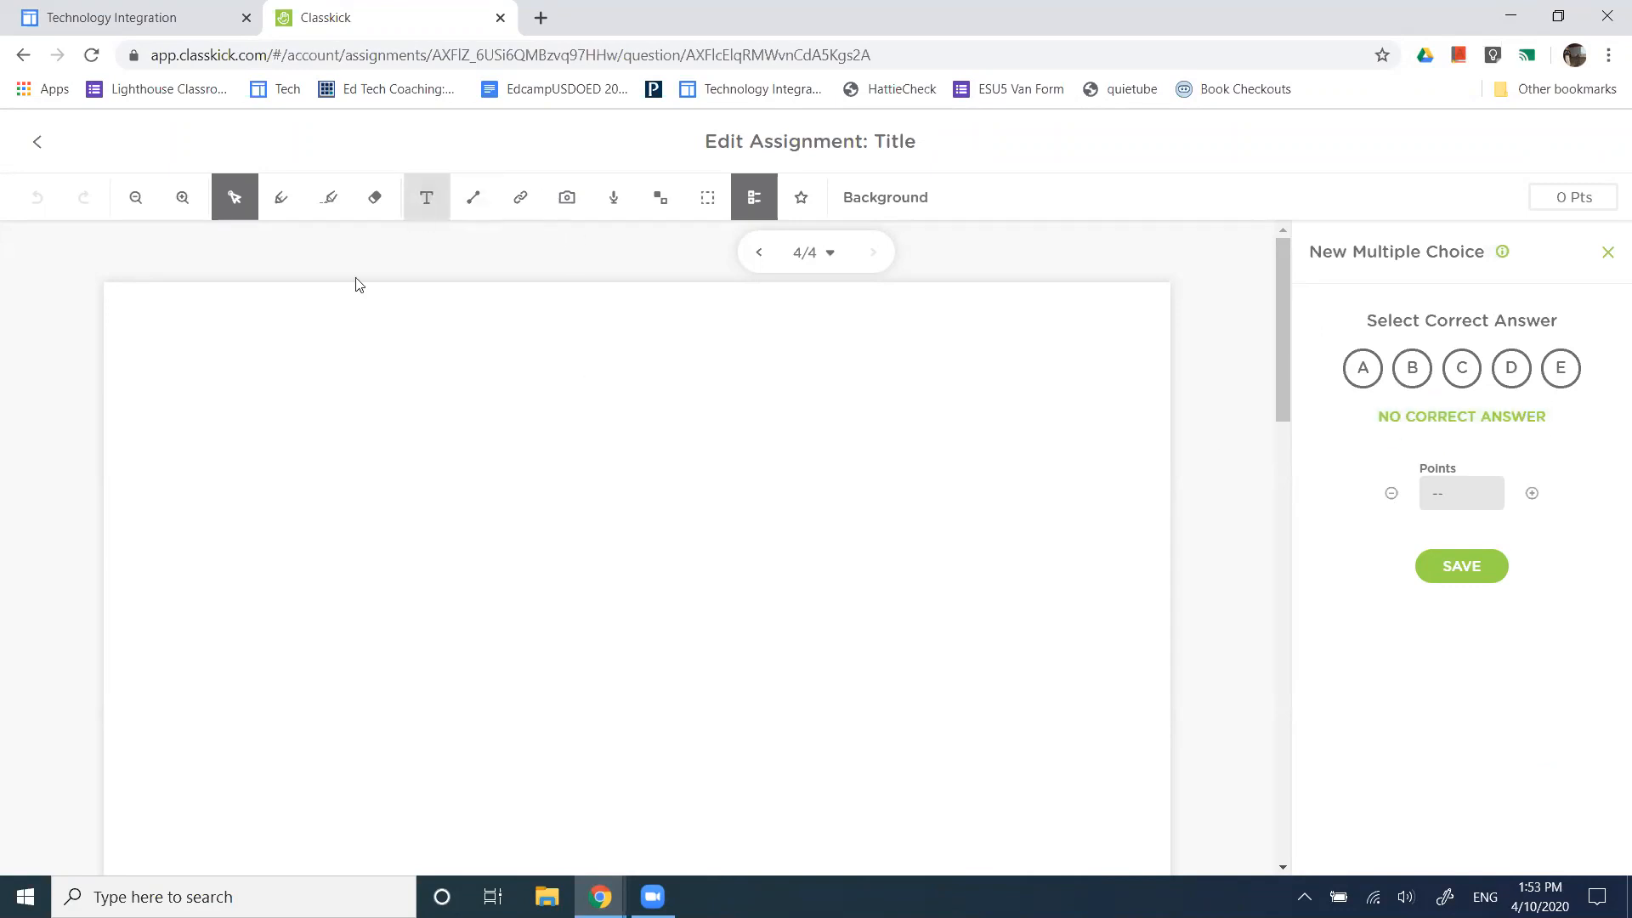
{"action": "left_click_drag", "start_coordinate": [238, 405], "coordinate": [900, 527]}
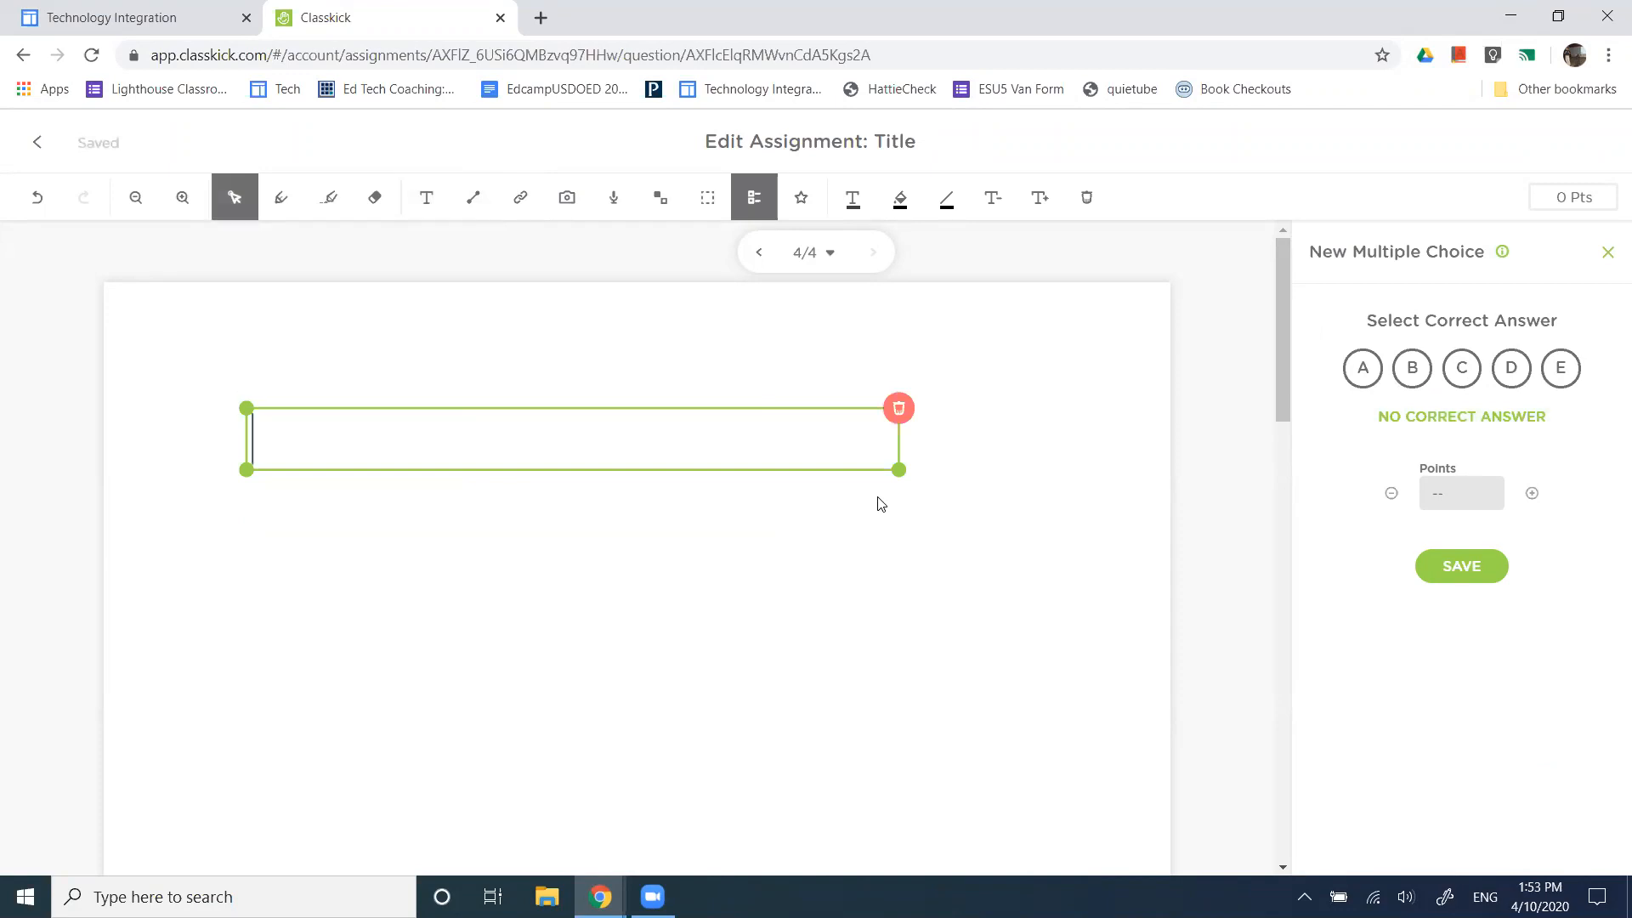
{"action": "type", "text": "Sele"}
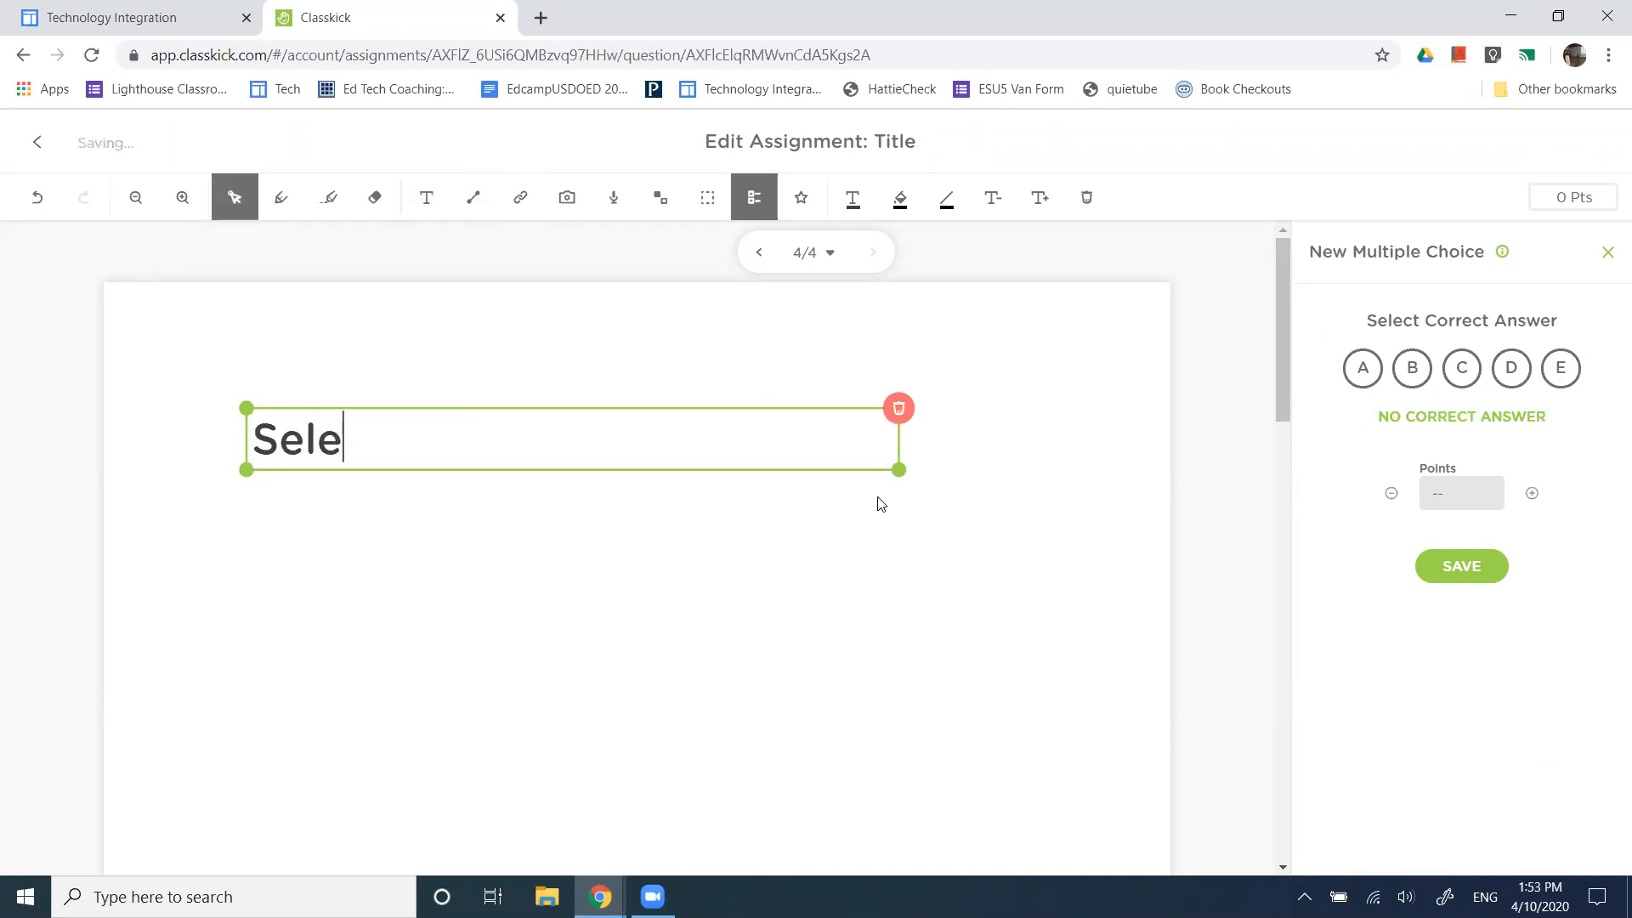
{"action": "type", "text": "ct the correct"}
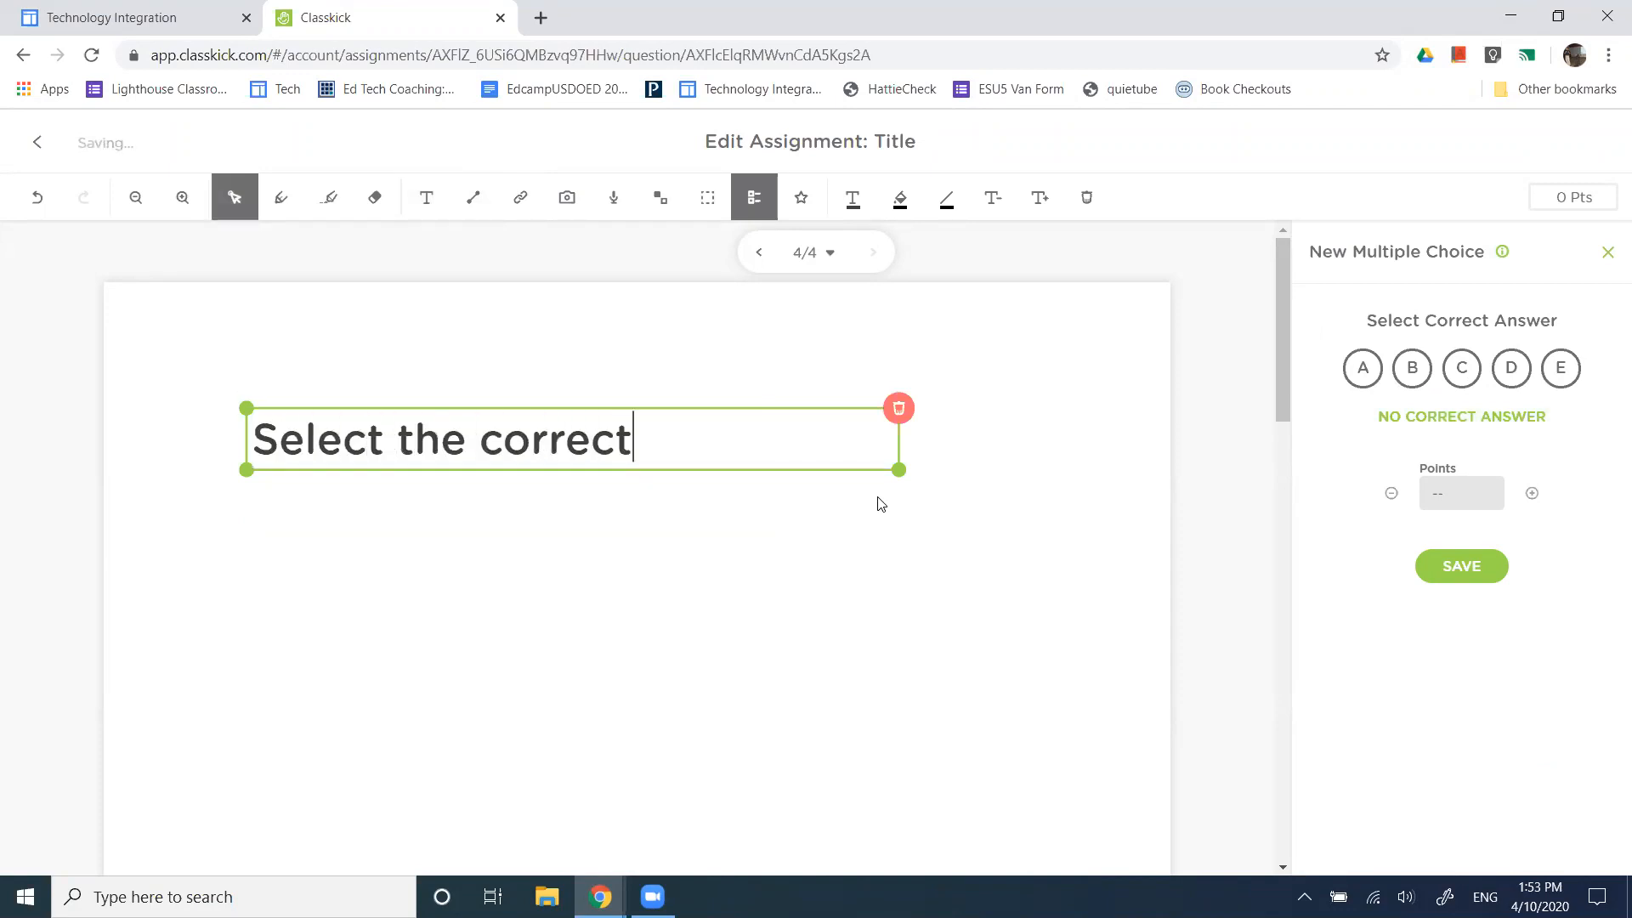
{"action": "type", "text": " response:"}
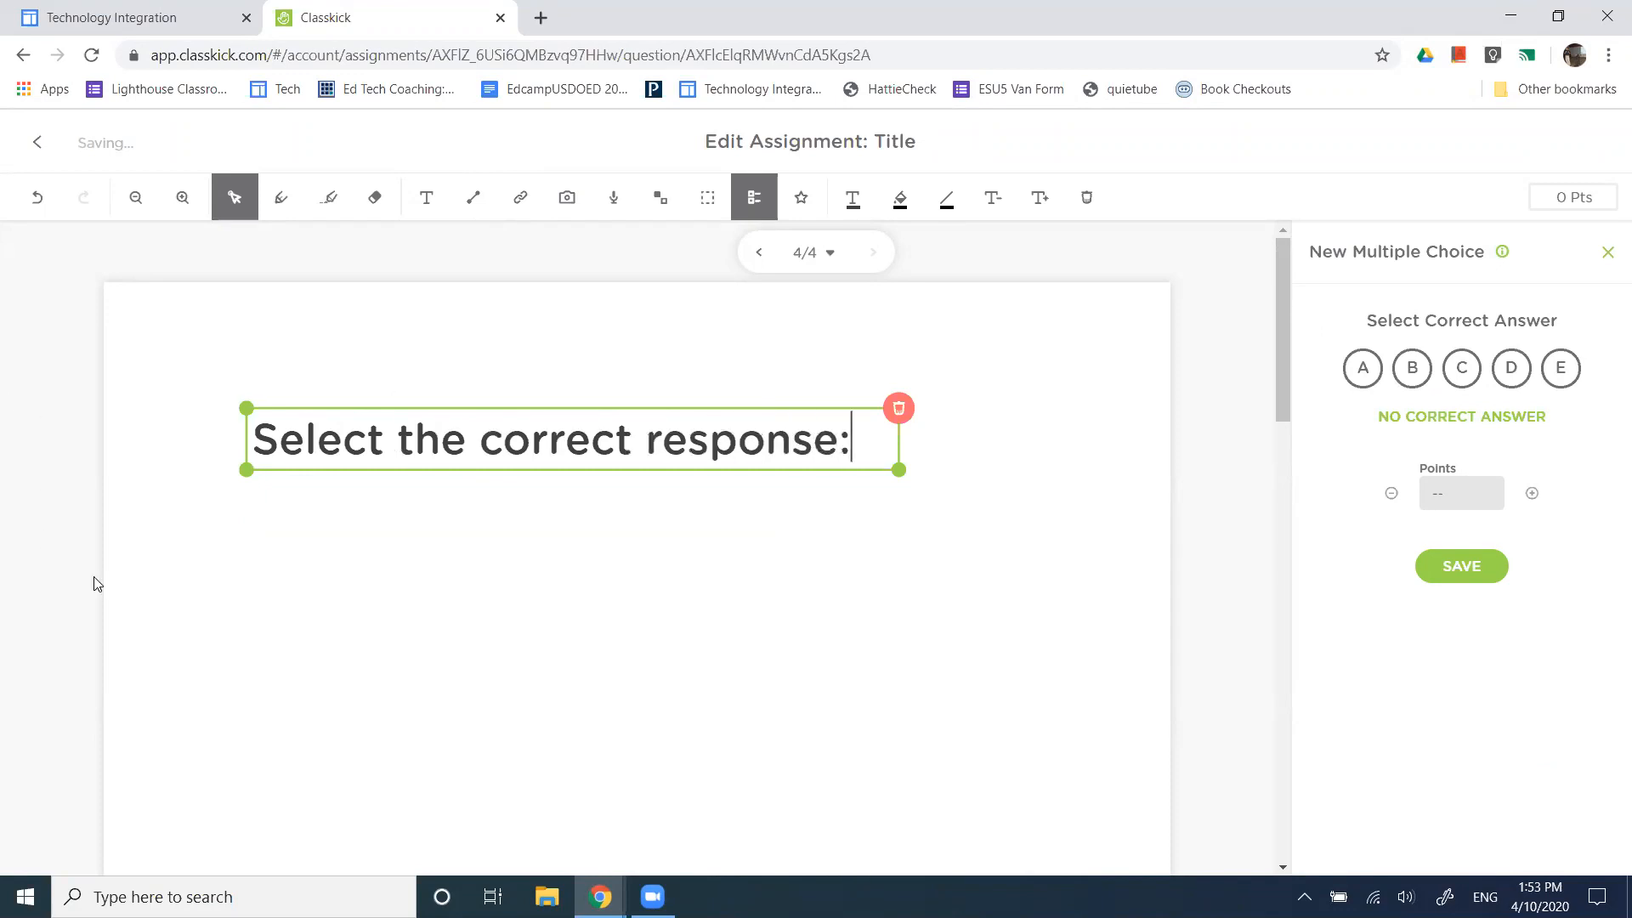
{"action": "left_click", "coordinate": [354, 521]}
Add a text box under the heading listing "a: right", "b: wrong", "c: wrong" and "d: wrong" on separate lines
{"action": "left_click", "coordinate": [427, 197]}
{"action": "left_click_drag", "start_coordinate": [306, 477], "coordinate": [628, 678]}
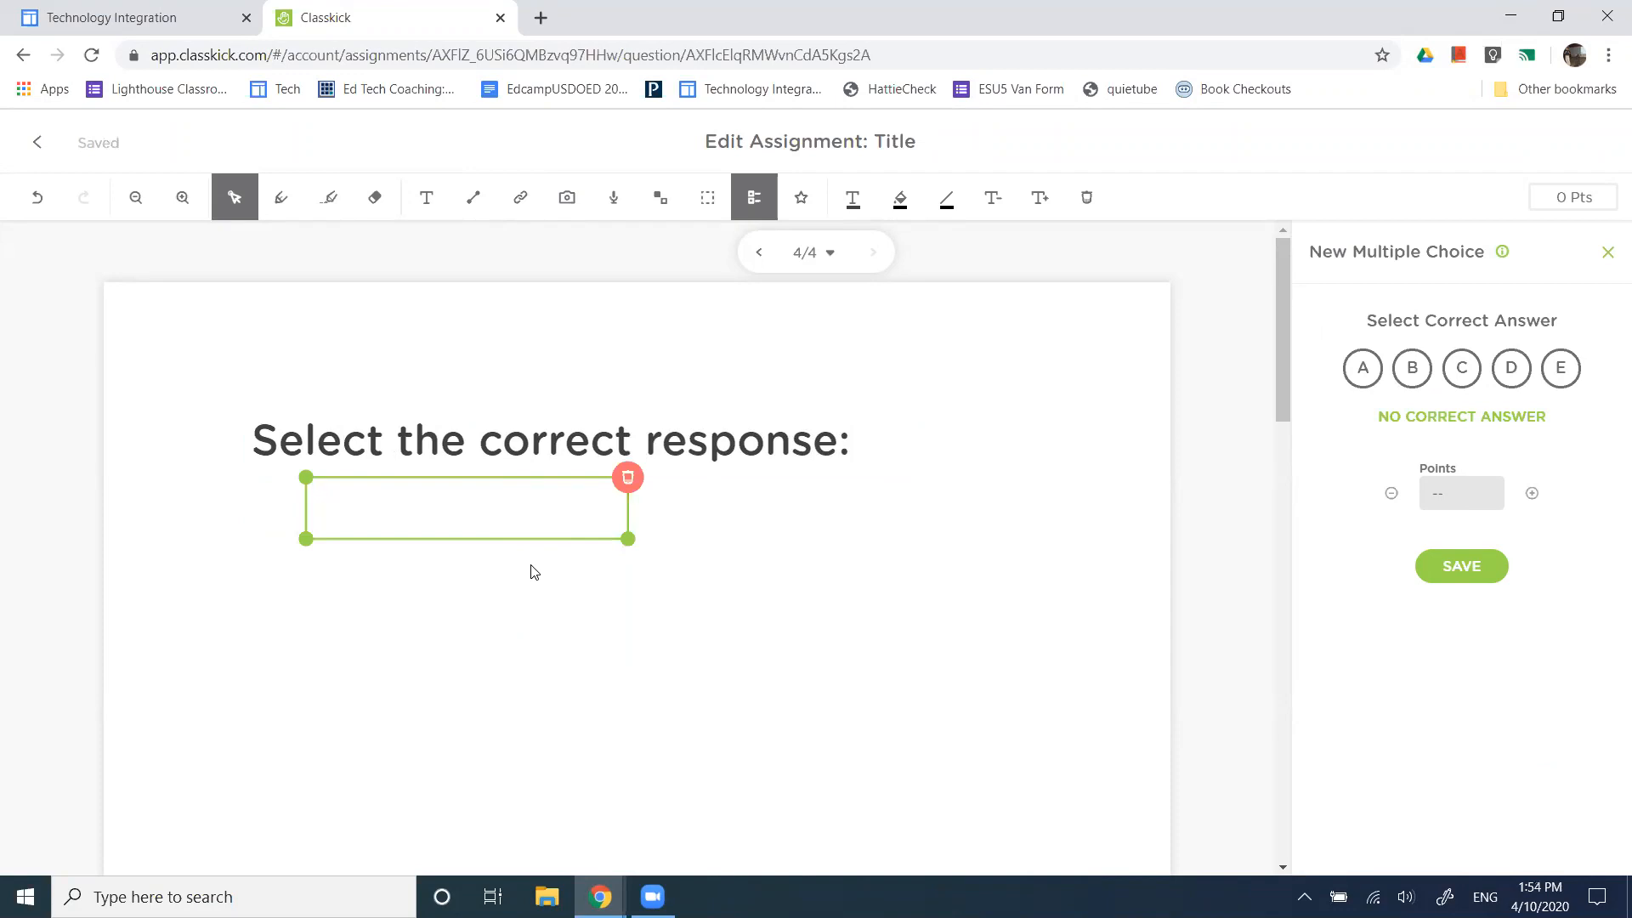
{"action": "type", "text": "a: right"}
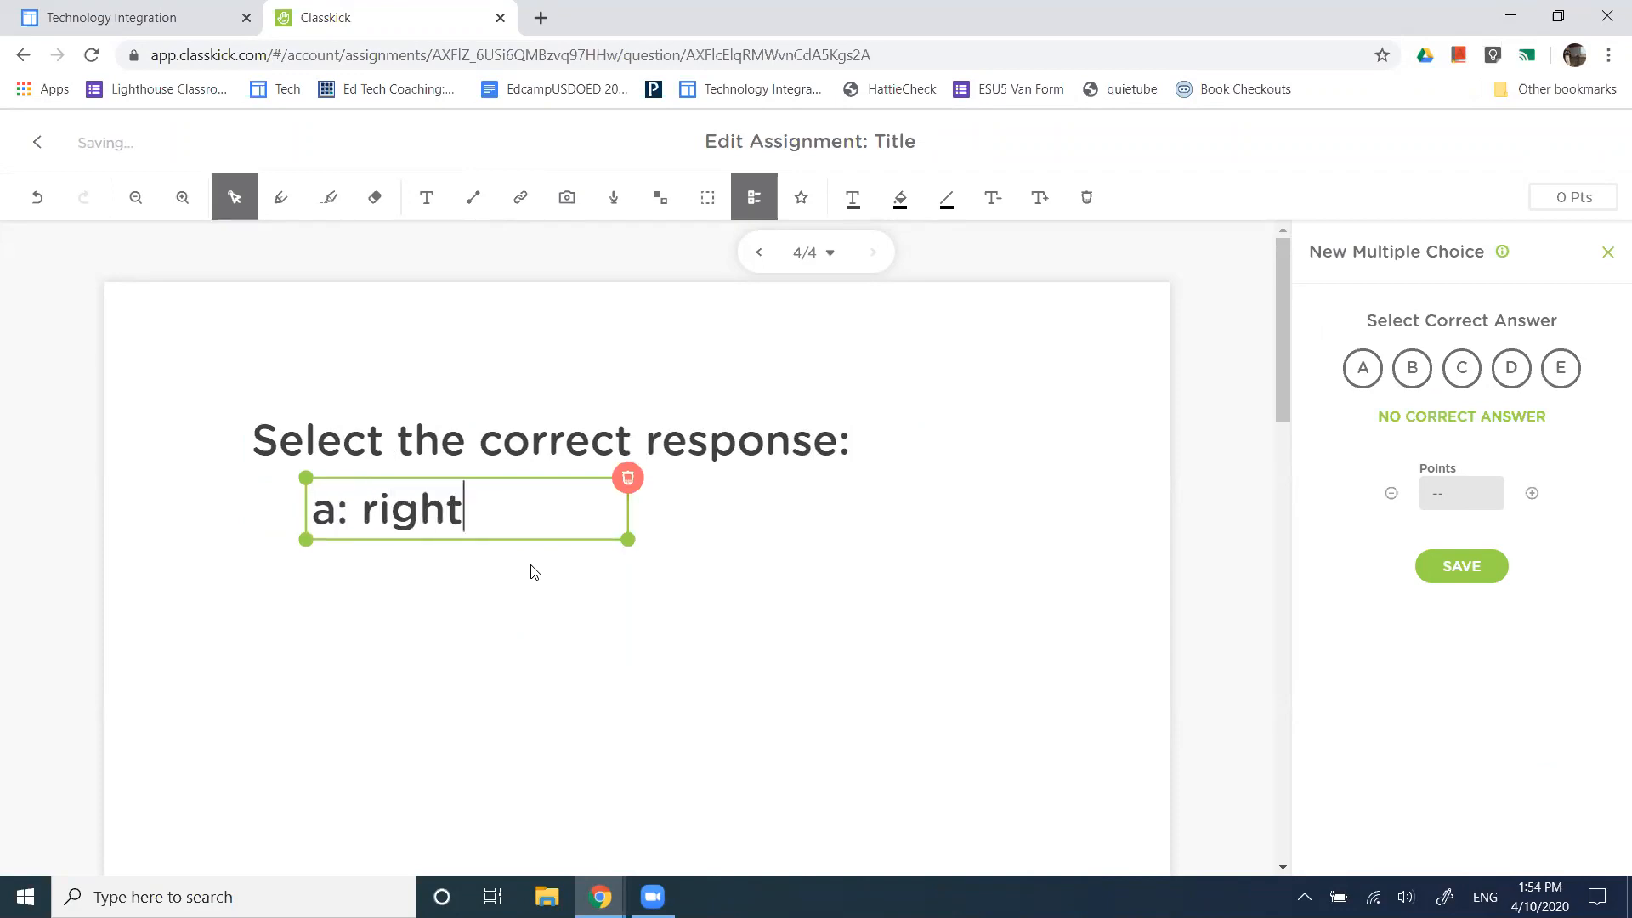
{"action": "key", "text": "Return"}
{"action": "type", "text": "b: wrong"}
{"action": "key", "text": "Return"}
{"action": "type", "text": "c: wront"}
{"action": "key", "text": "BackSpace"}
{"action": "type", "text": "g"}
{"action": "key", "text": "Return"}
{"action": "type", "text": "d: wrong"}
Reduce the font size of the answer list by three steps and deselect it
{"action": "left_click", "coordinate": [484, 544]}
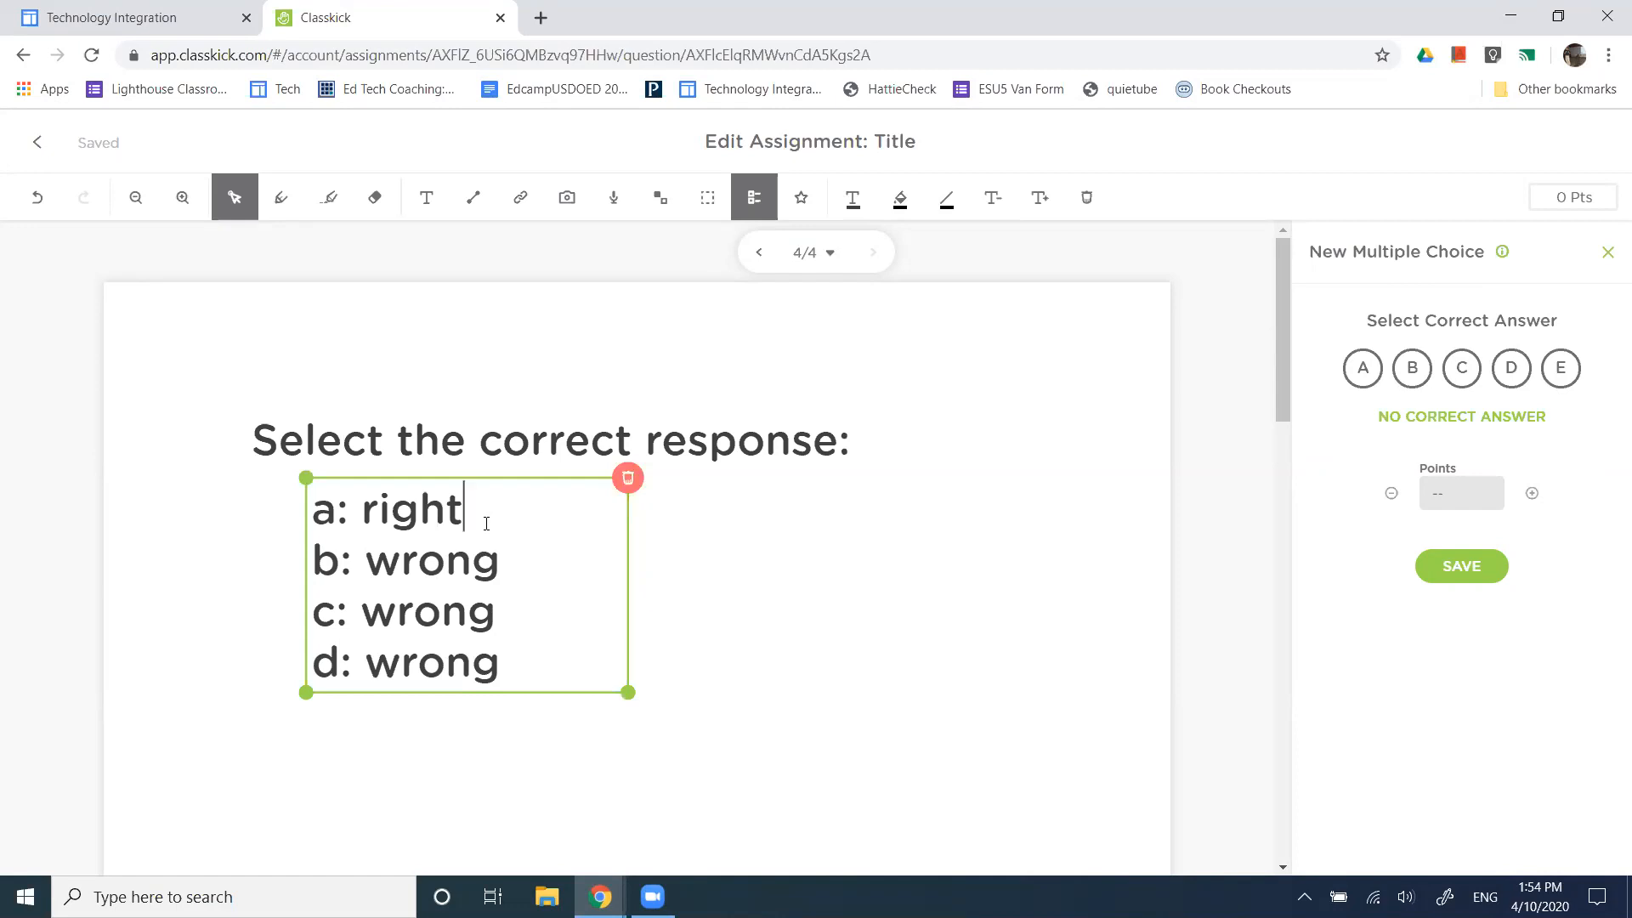
{"action": "left_click", "coordinate": [993, 199]}
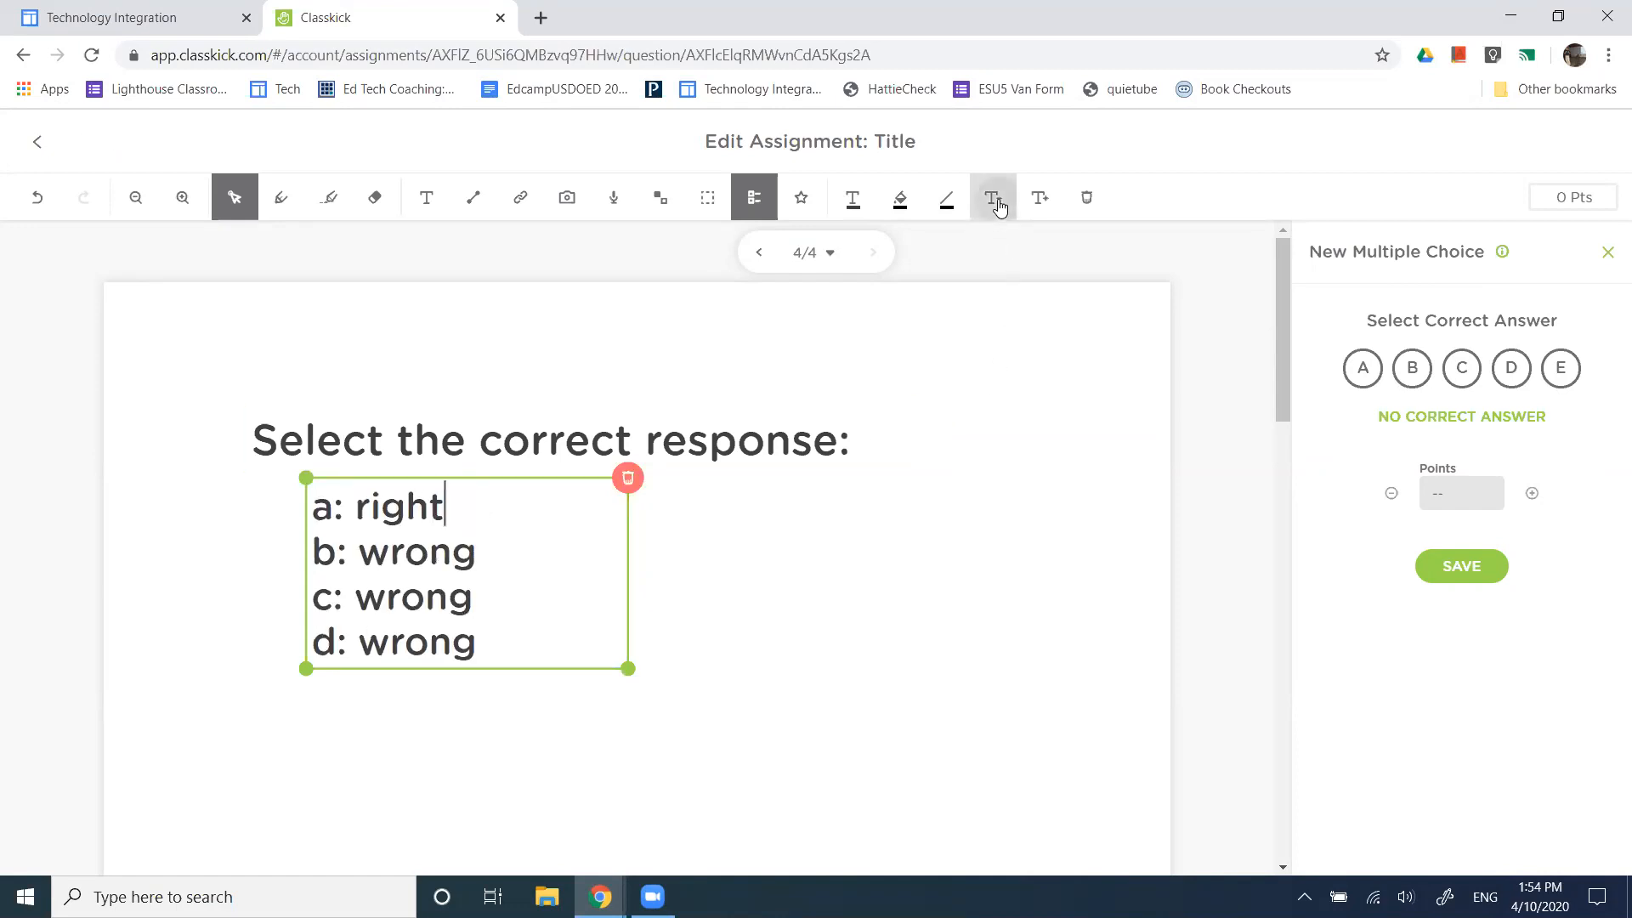
{"action": "left_click", "coordinate": [993, 198]}
{"action": "left_click", "coordinate": [995, 204]}
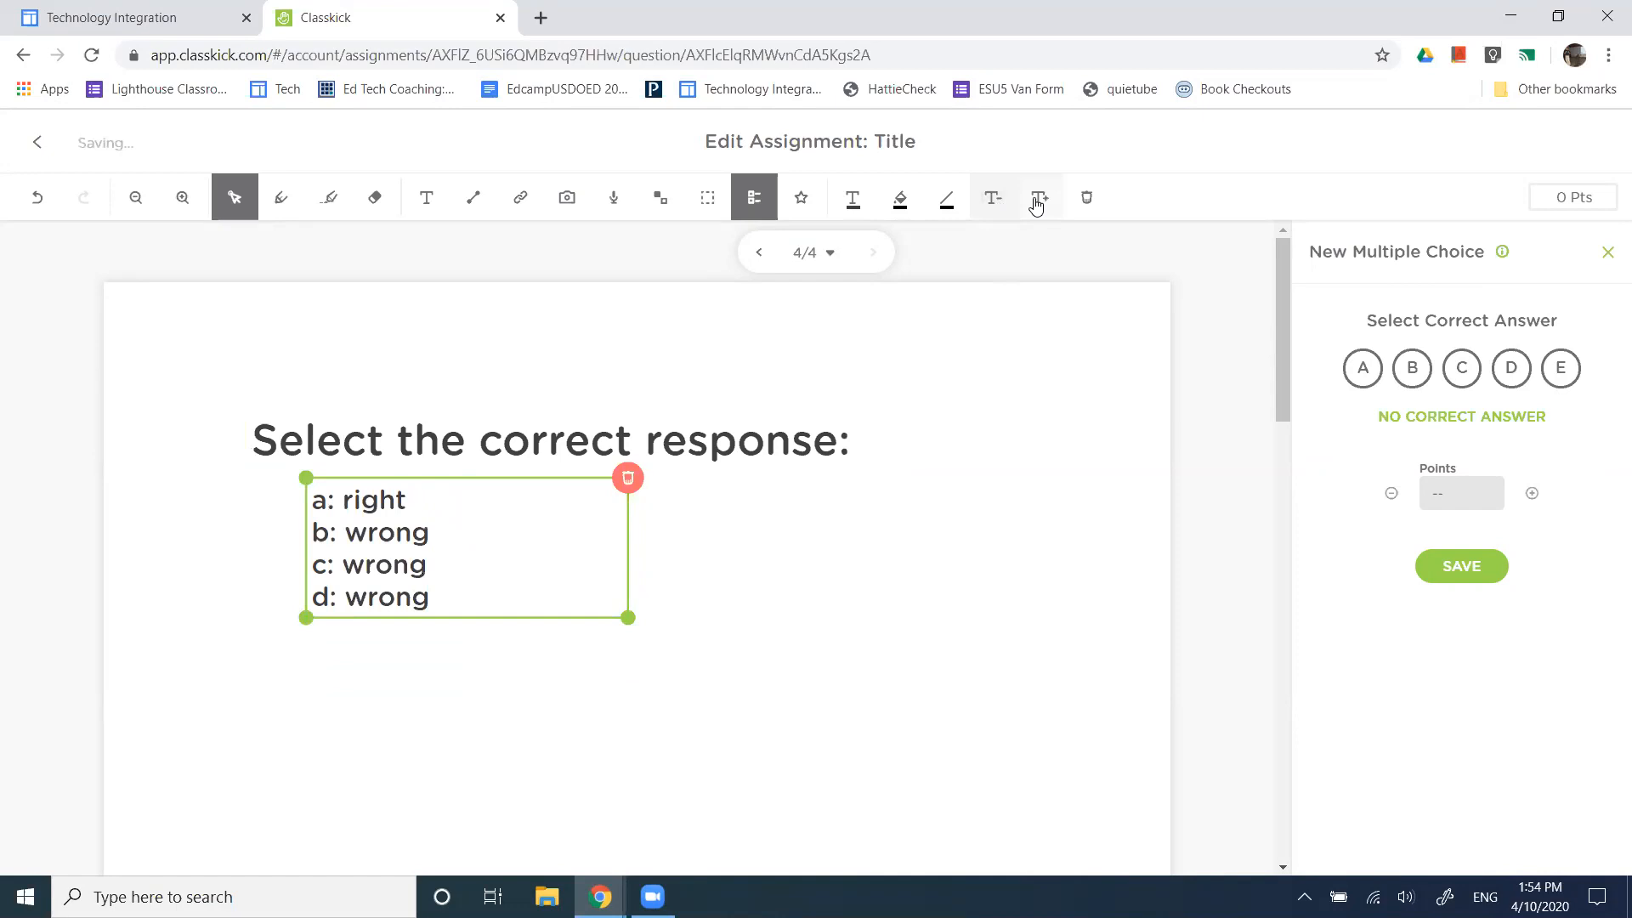
{"action": "left_click", "coordinate": [833, 550]}
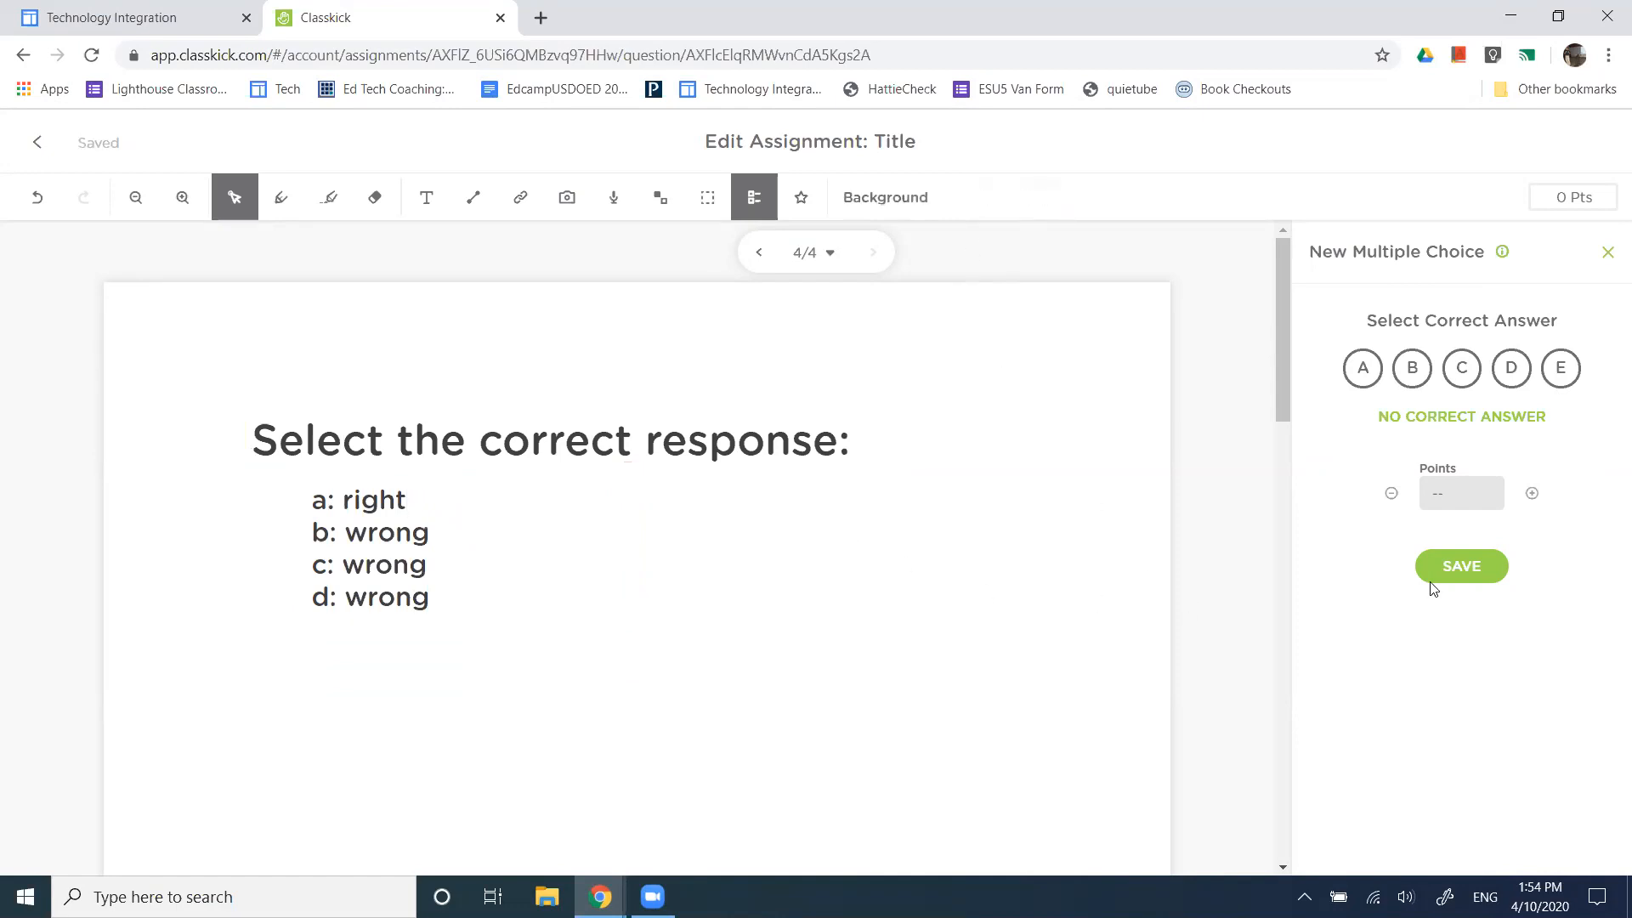
Create a multiple-choice question with A as the correct answer worth 1 point, and place it beside the answer list
{"action": "left_click", "coordinate": [762, 206]}
{"action": "left_click", "coordinate": [753, 206]}
{"action": "left_click", "coordinate": [1459, 369]}
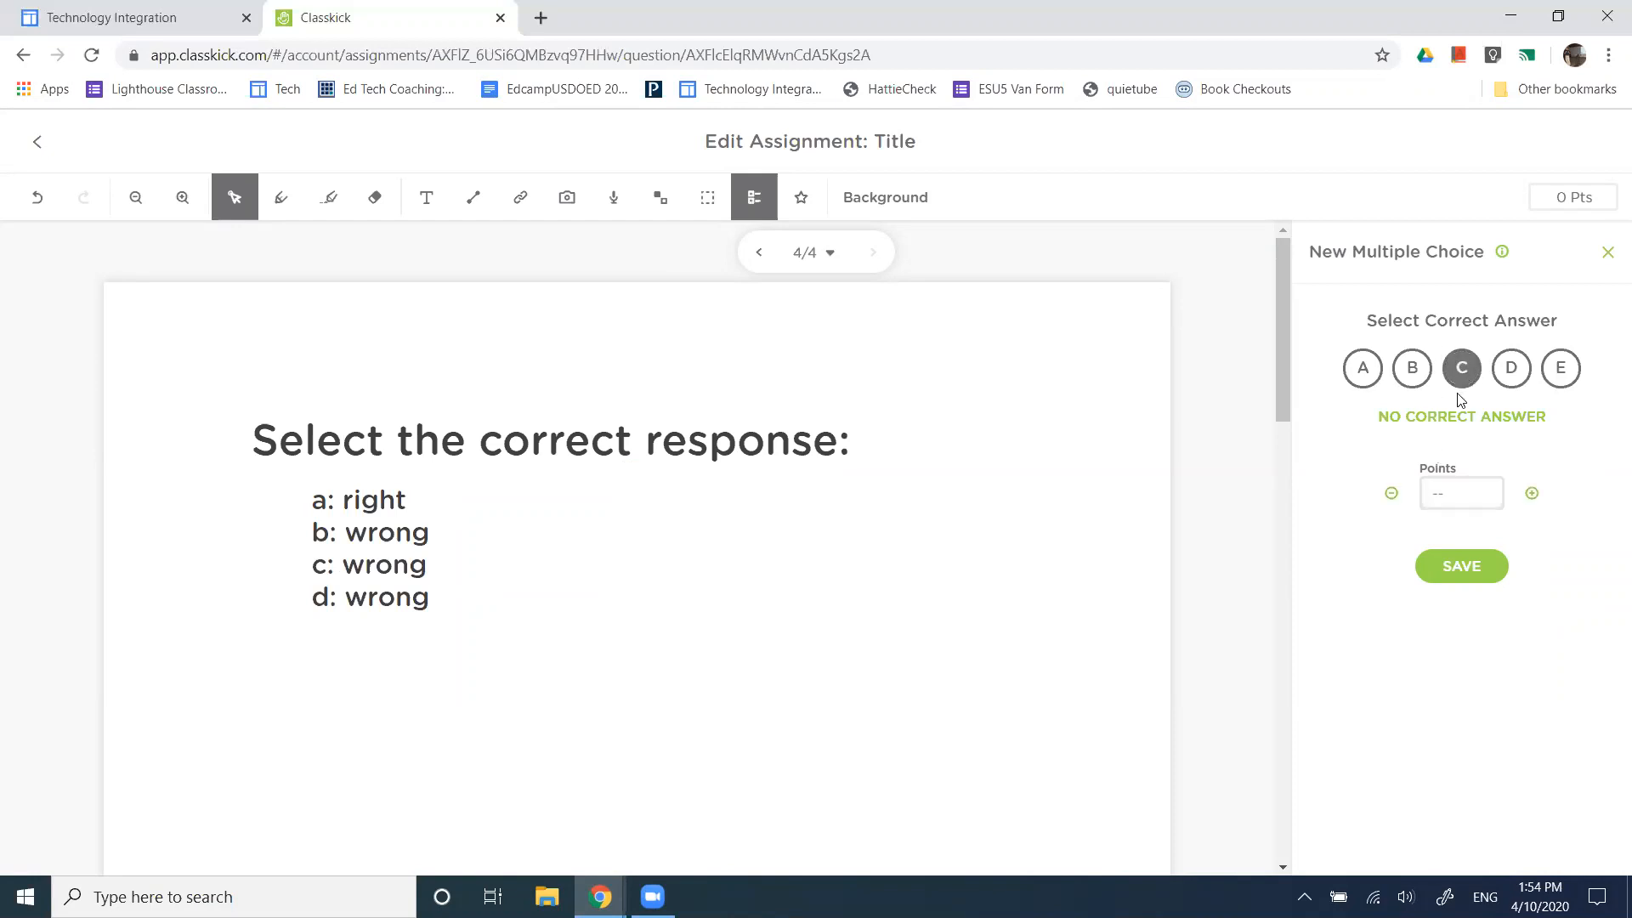
{"action": "left_click", "coordinate": [1363, 369]}
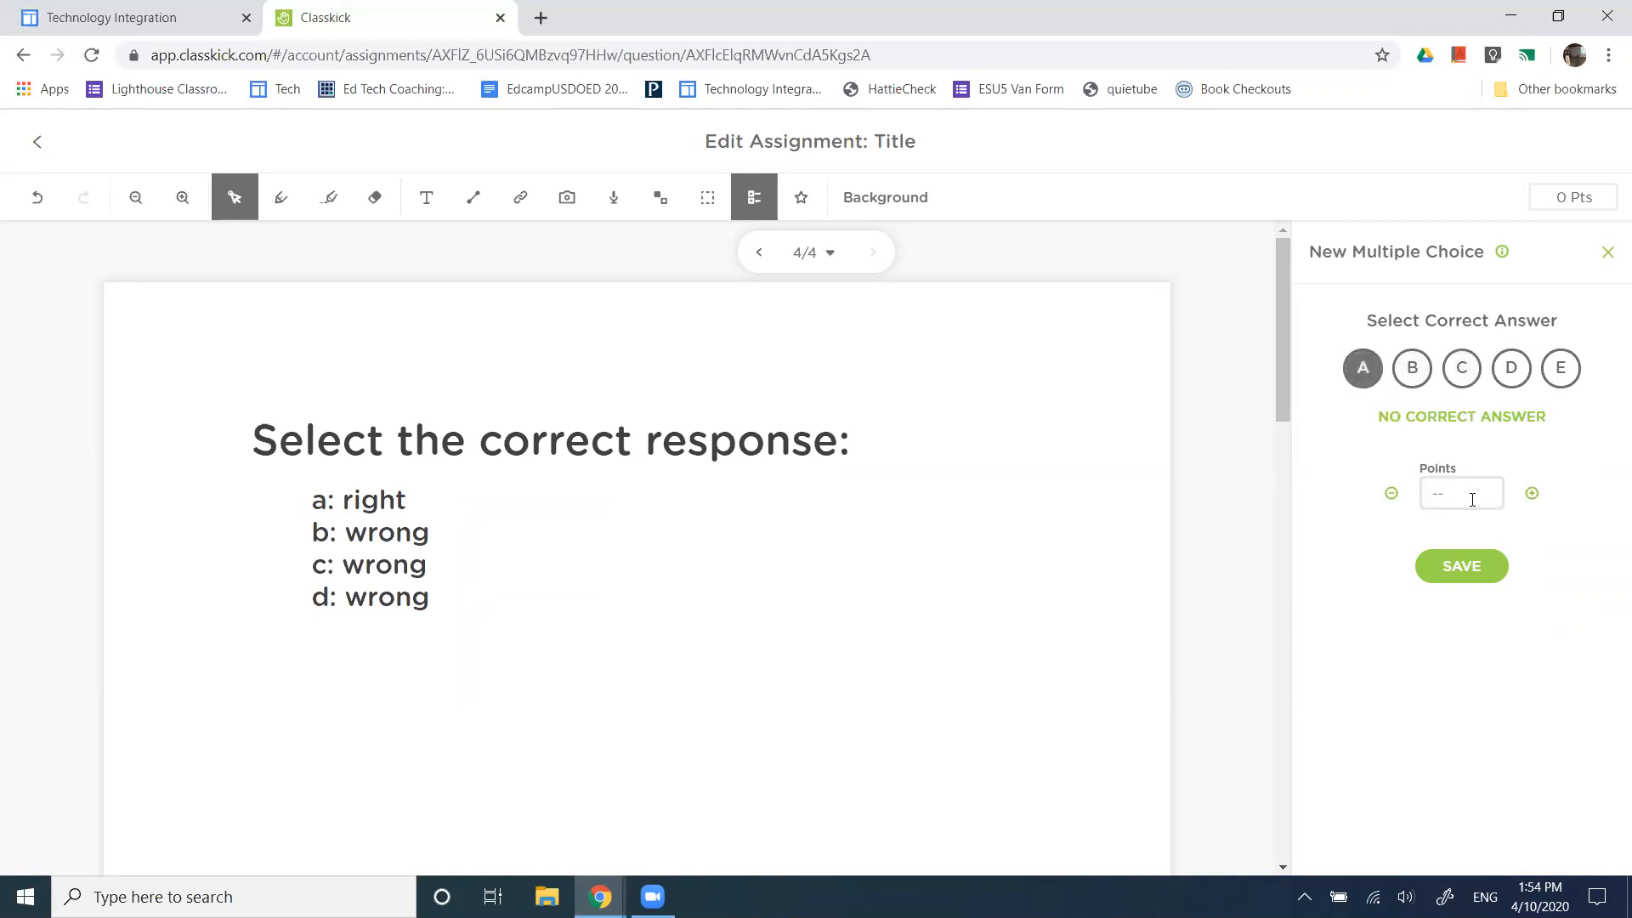
{"action": "left_click", "coordinate": [1532, 493]}
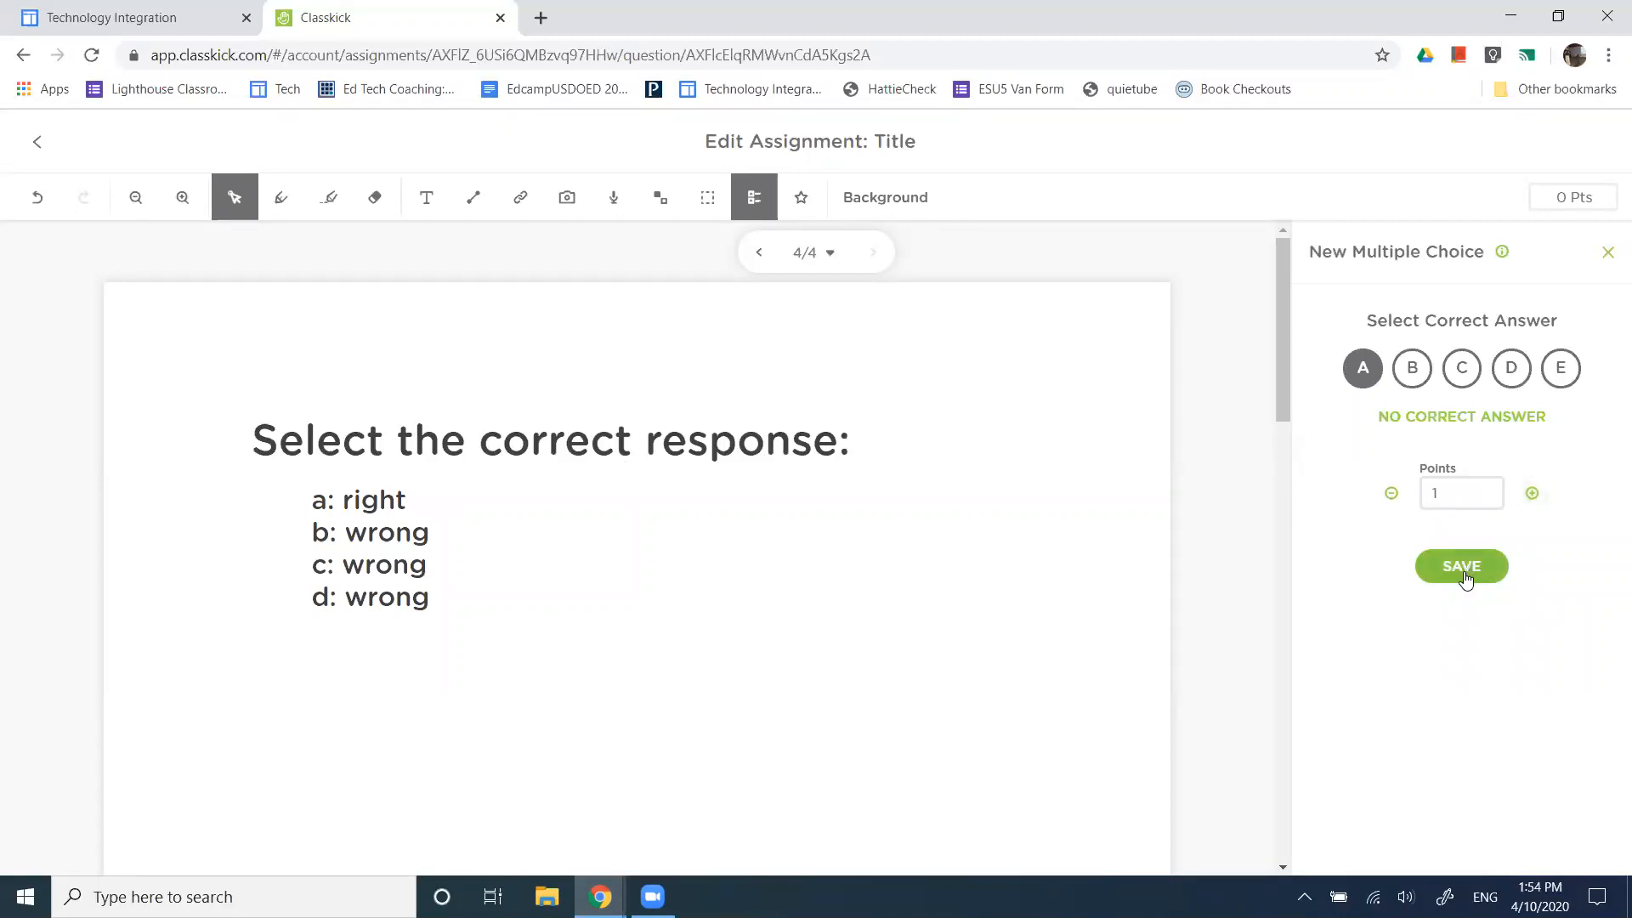
{"action": "left_click", "coordinate": [1461, 566]}
{"action": "left_click_drag", "start_coordinate": [514, 346], "coordinate": [873, 510]}
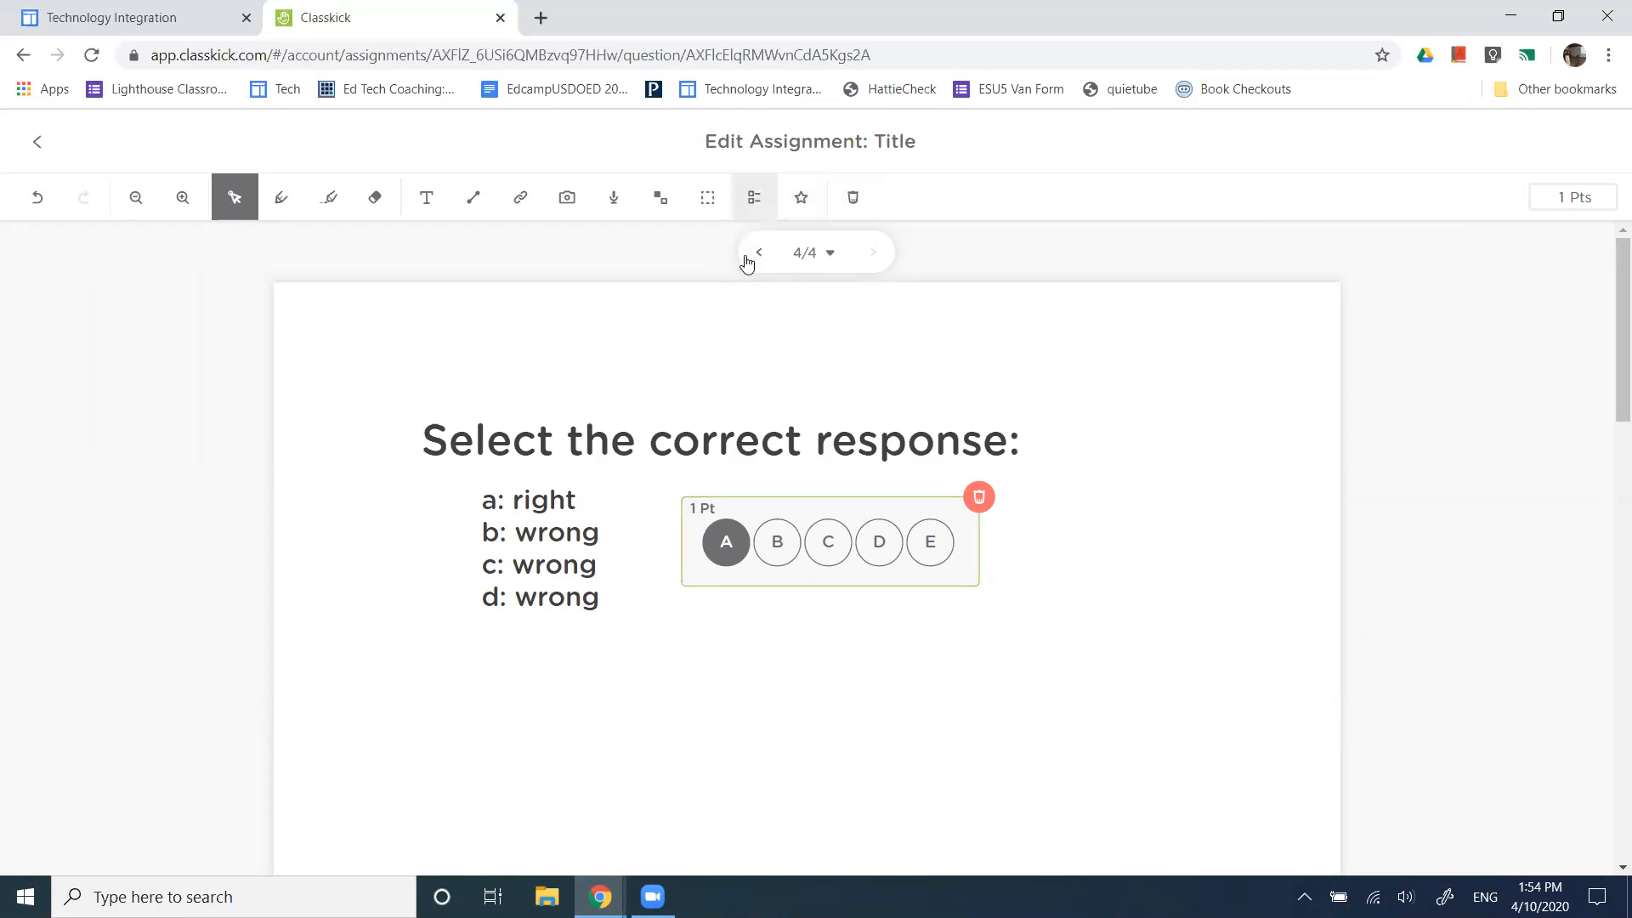
Highlight part of the "Select the correct response:" heading in yellow, and erase the highlight
{"action": "left_click", "coordinate": [1197, 432]}
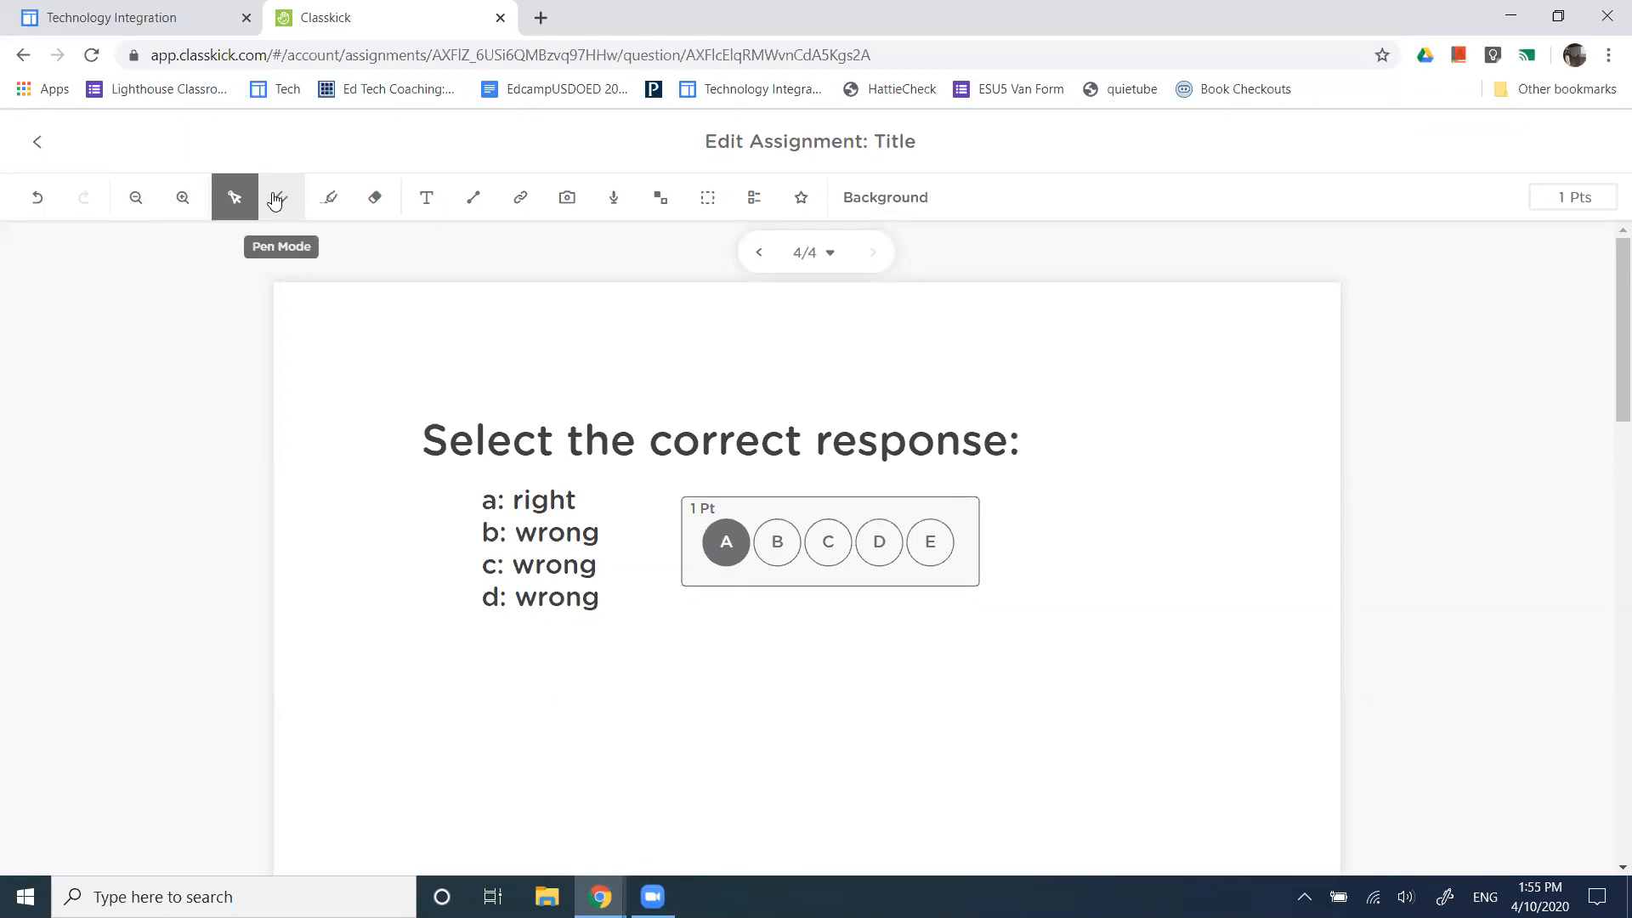
{"action": "left_click", "coordinate": [326, 204]}
{"action": "left_click_drag", "start_coordinate": [489, 435], "coordinate": [863, 422]}
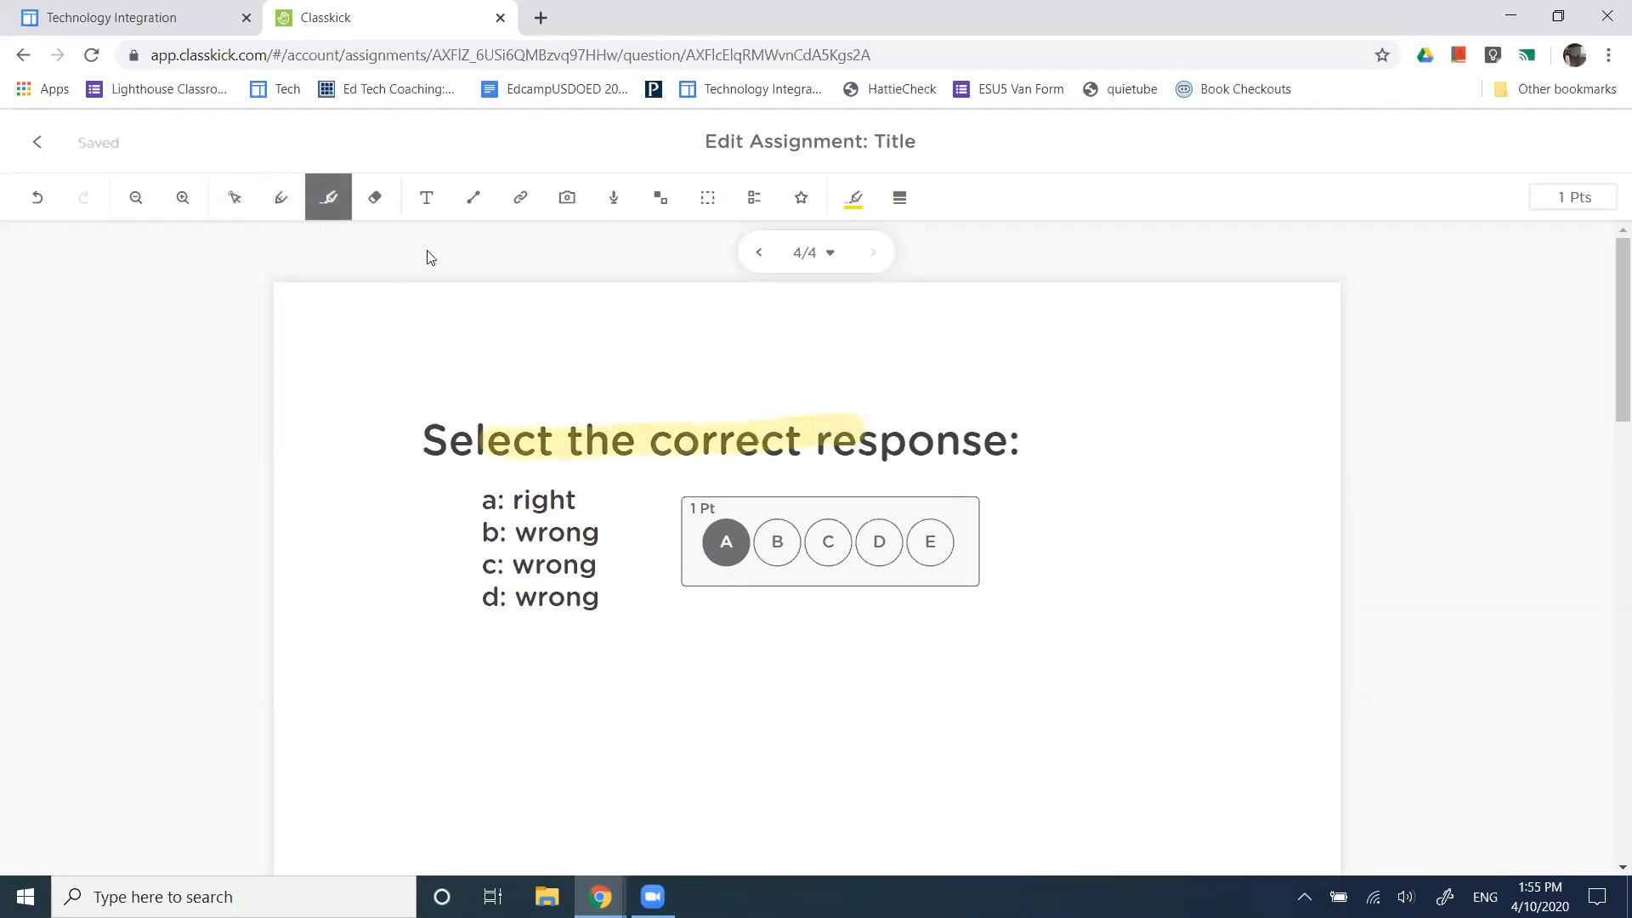
{"action": "left_click", "coordinate": [375, 197]}
{"action": "left_click_drag", "start_coordinate": [489, 431], "coordinate": [646, 441]}
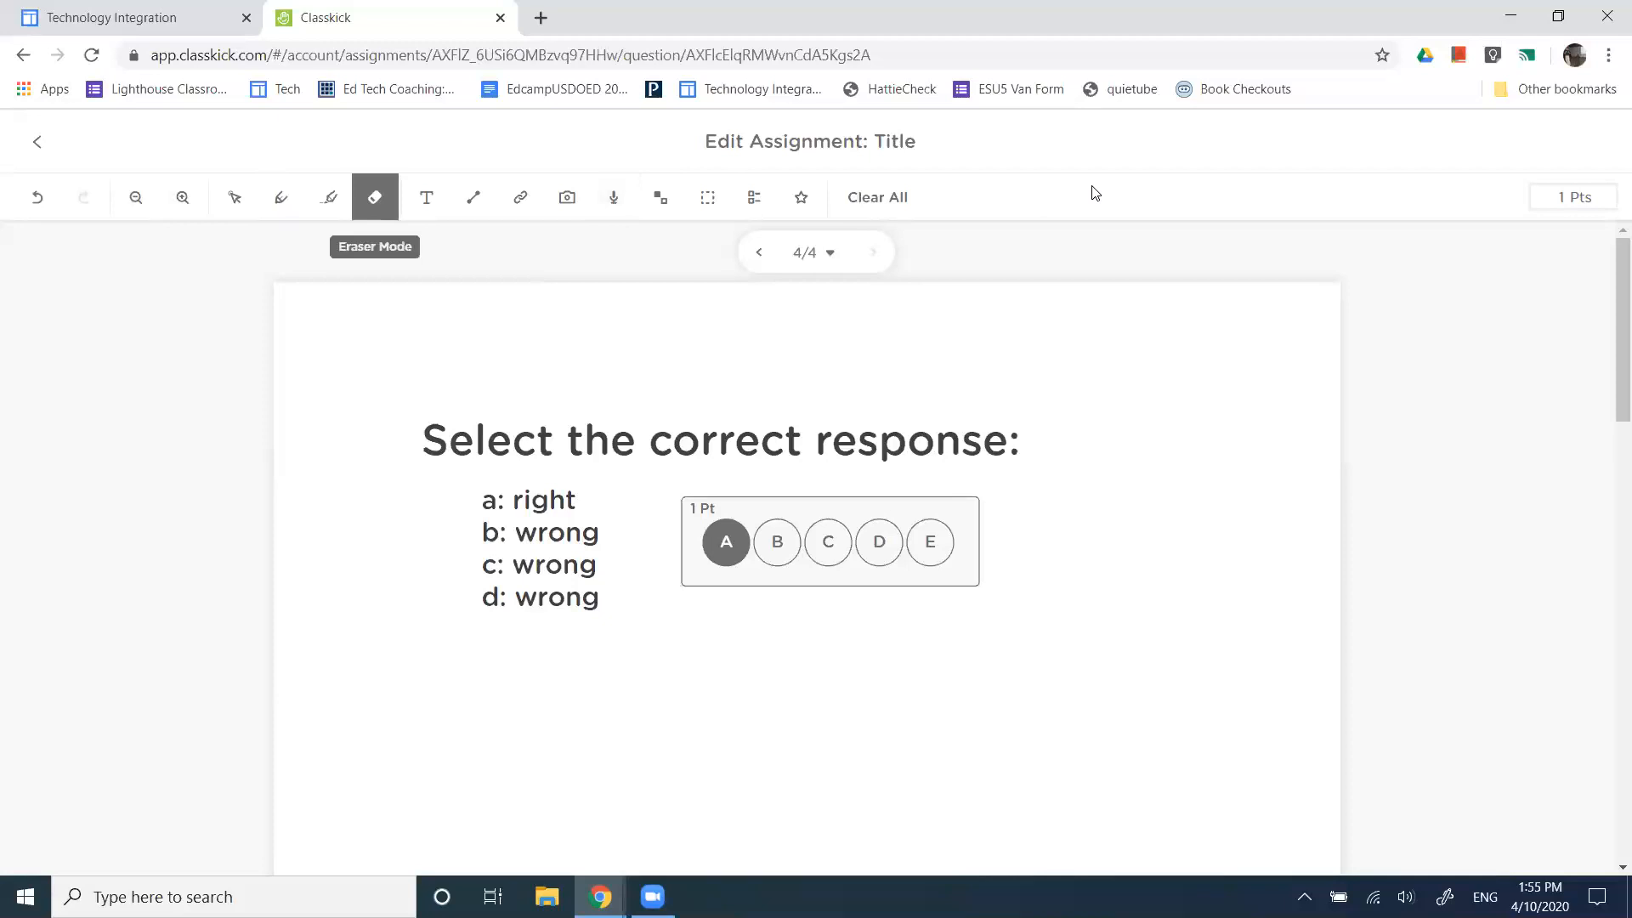
Open the audio recorder, dismiss its microphone access request, and show the available stickers instead
{"action": "left_click", "coordinate": [620, 206]}
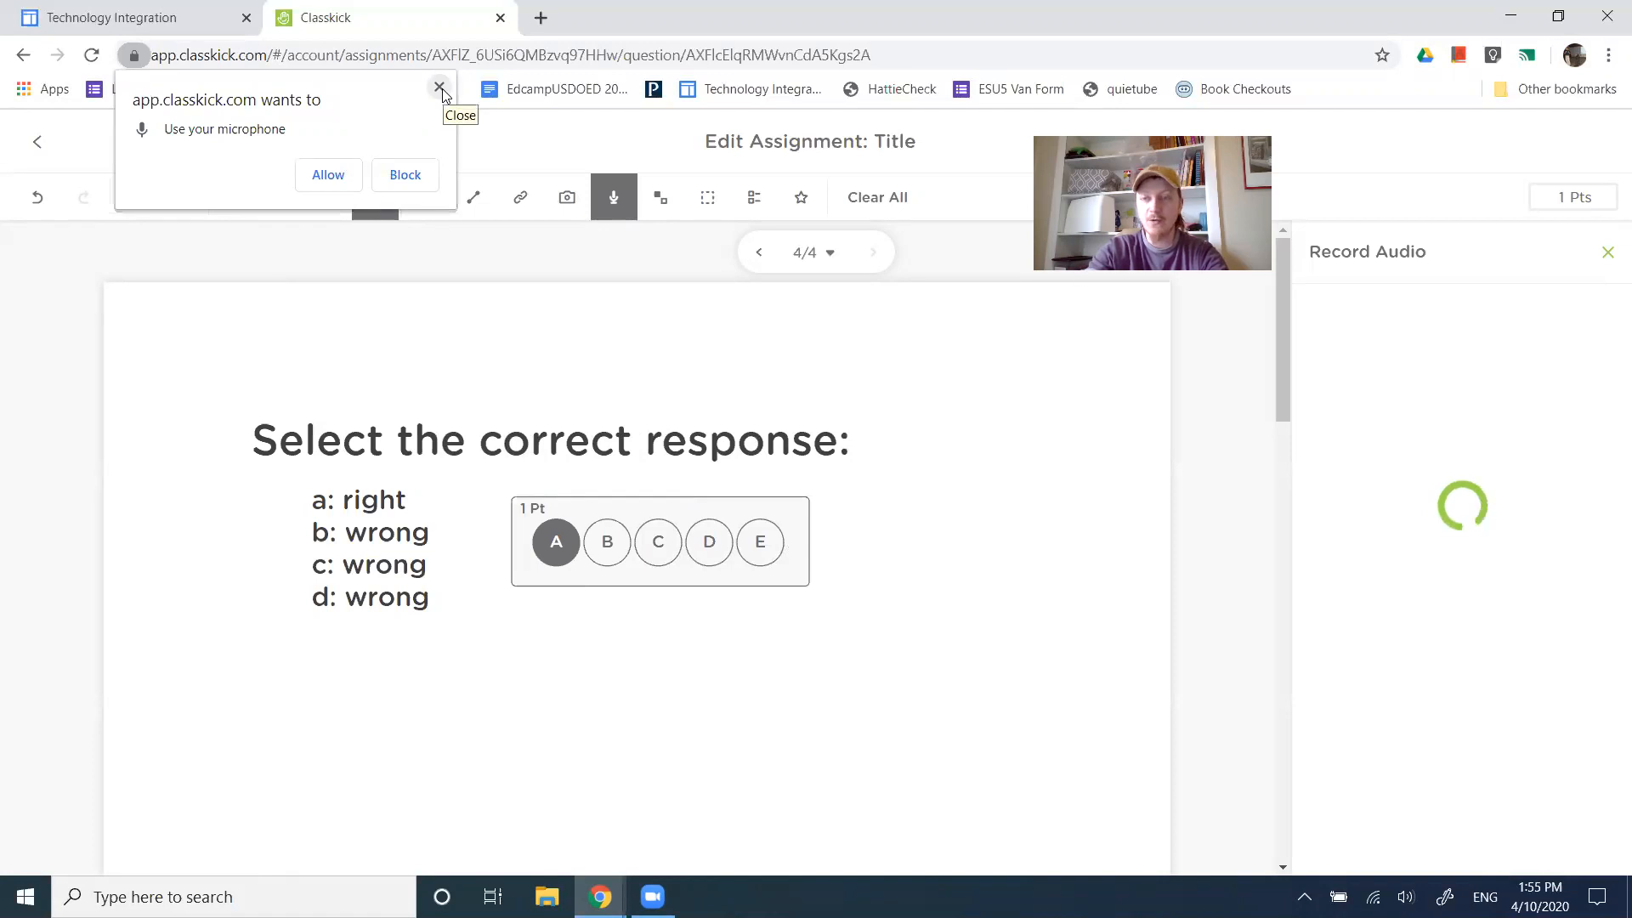
{"action": "left_click", "coordinate": [440, 87]}
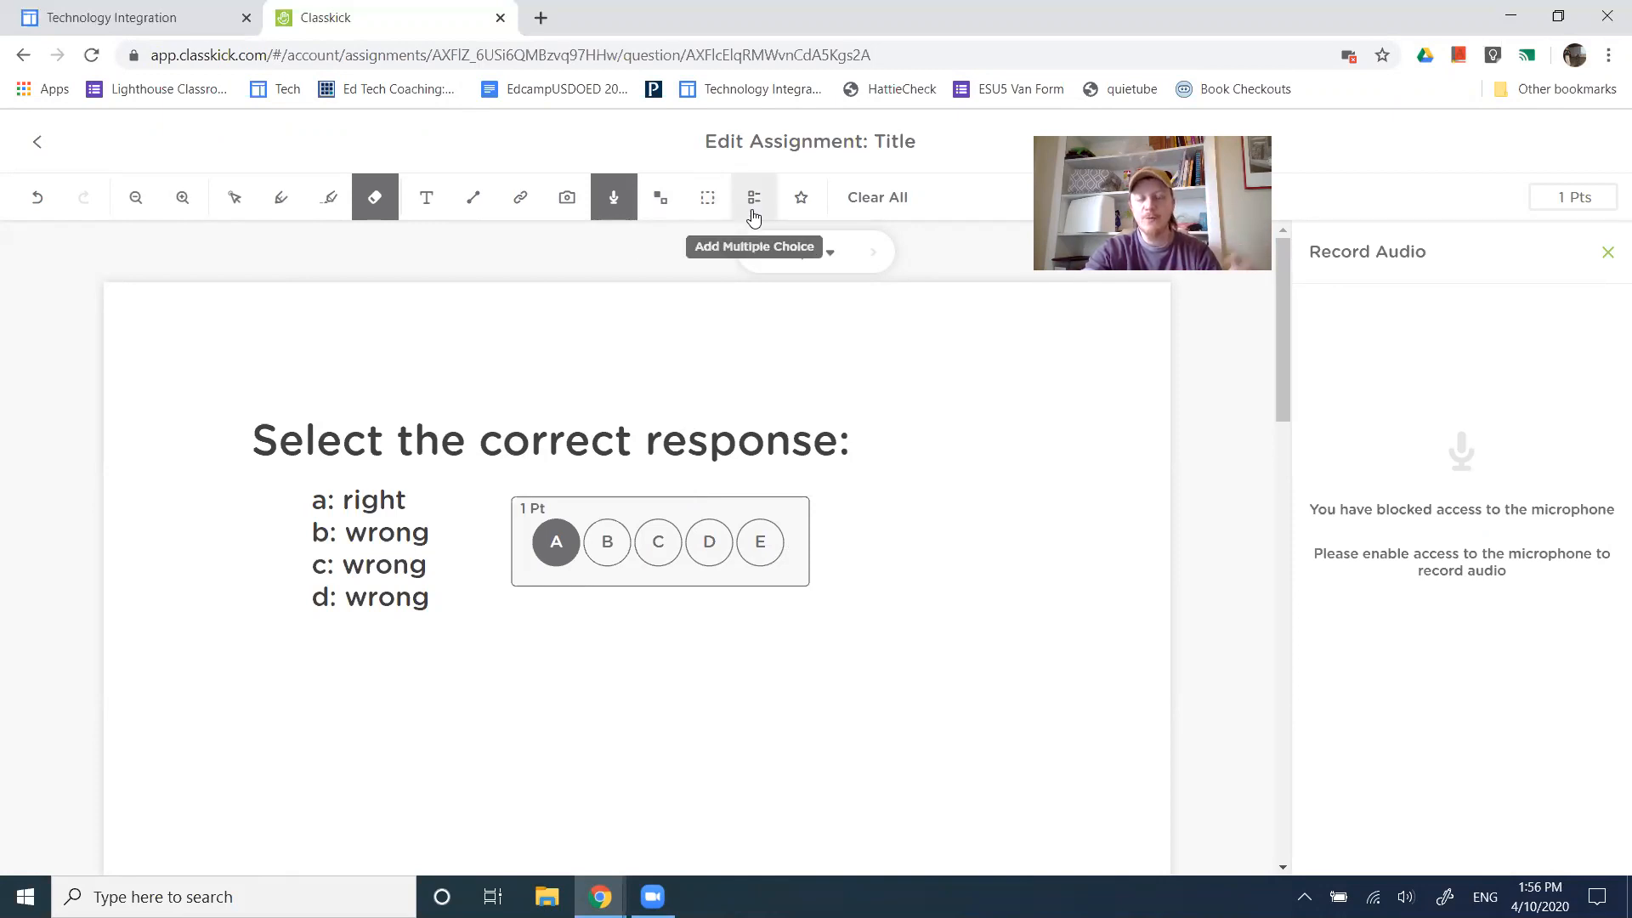
{"action": "left_click", "coordinate": [802, 200]}
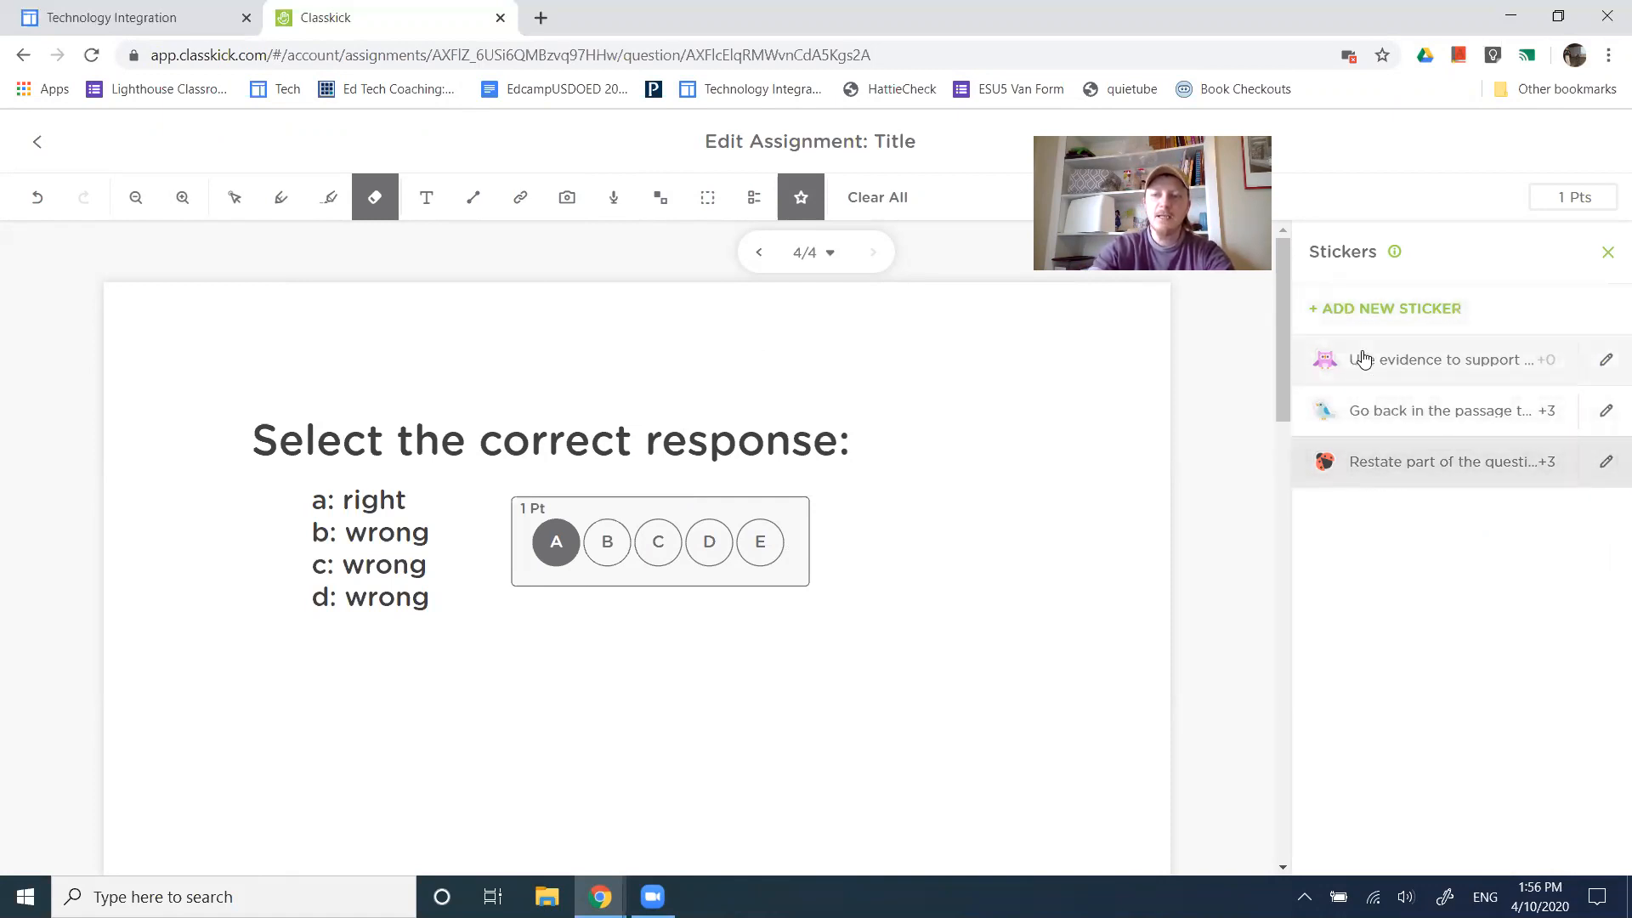
Return to the assignments list and open the first student's slide 3 work in the Corona assignment
{"action": "left_click", "coordinate": [36, 141]}
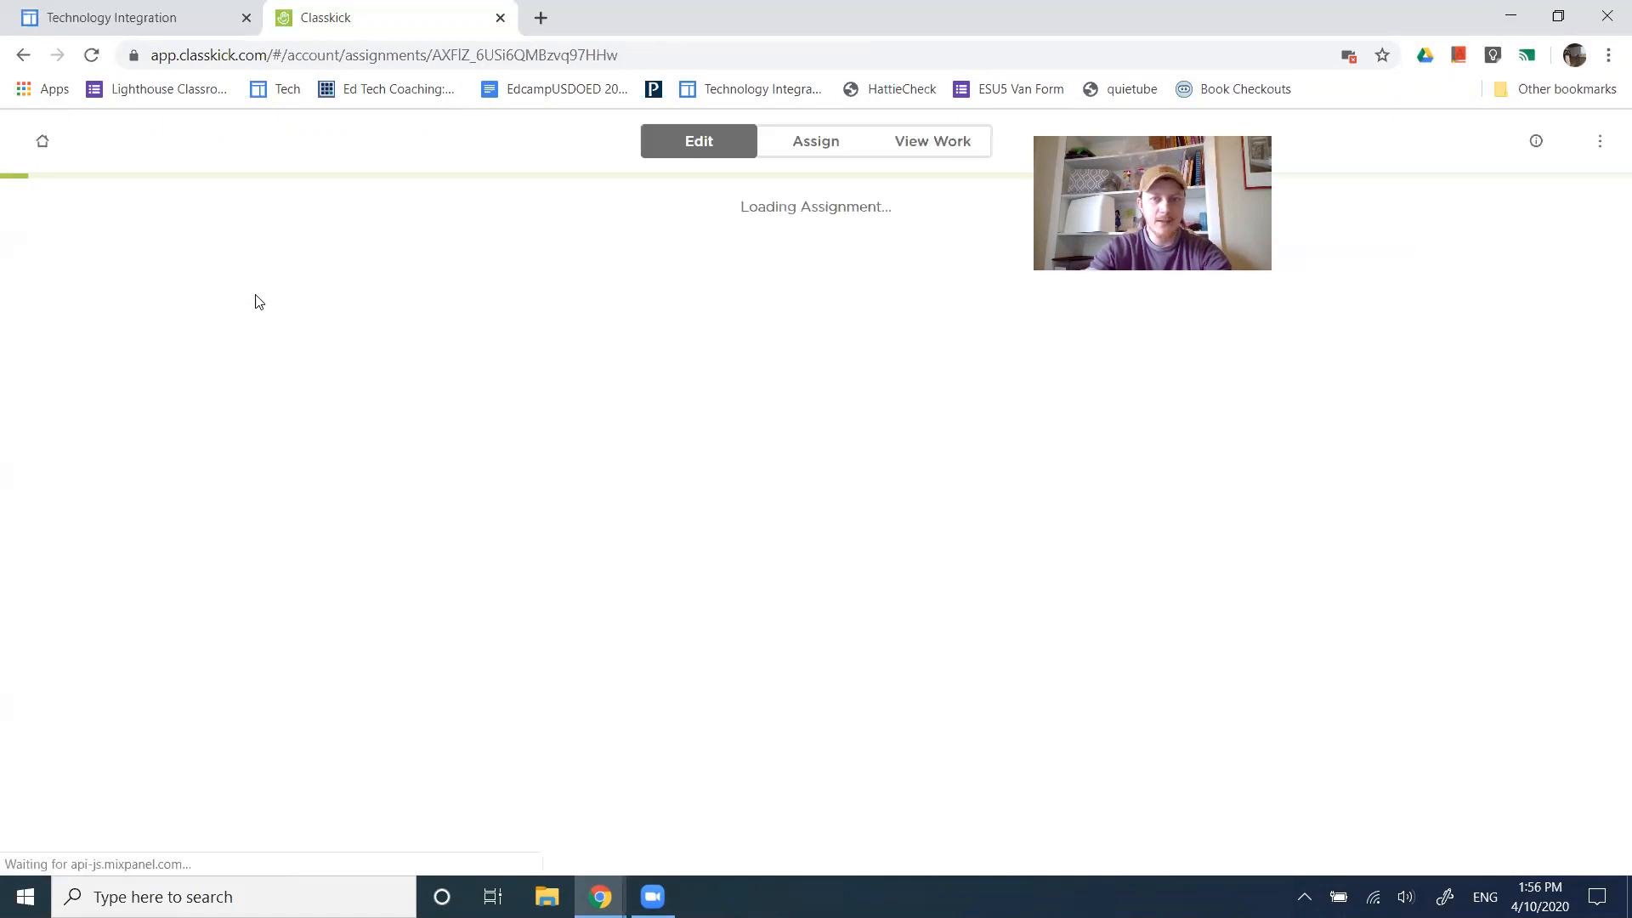
{"action": "left_click", "coordinate": [41, 141]}
{"action": "left_click", "coordinate": [563, 303]}
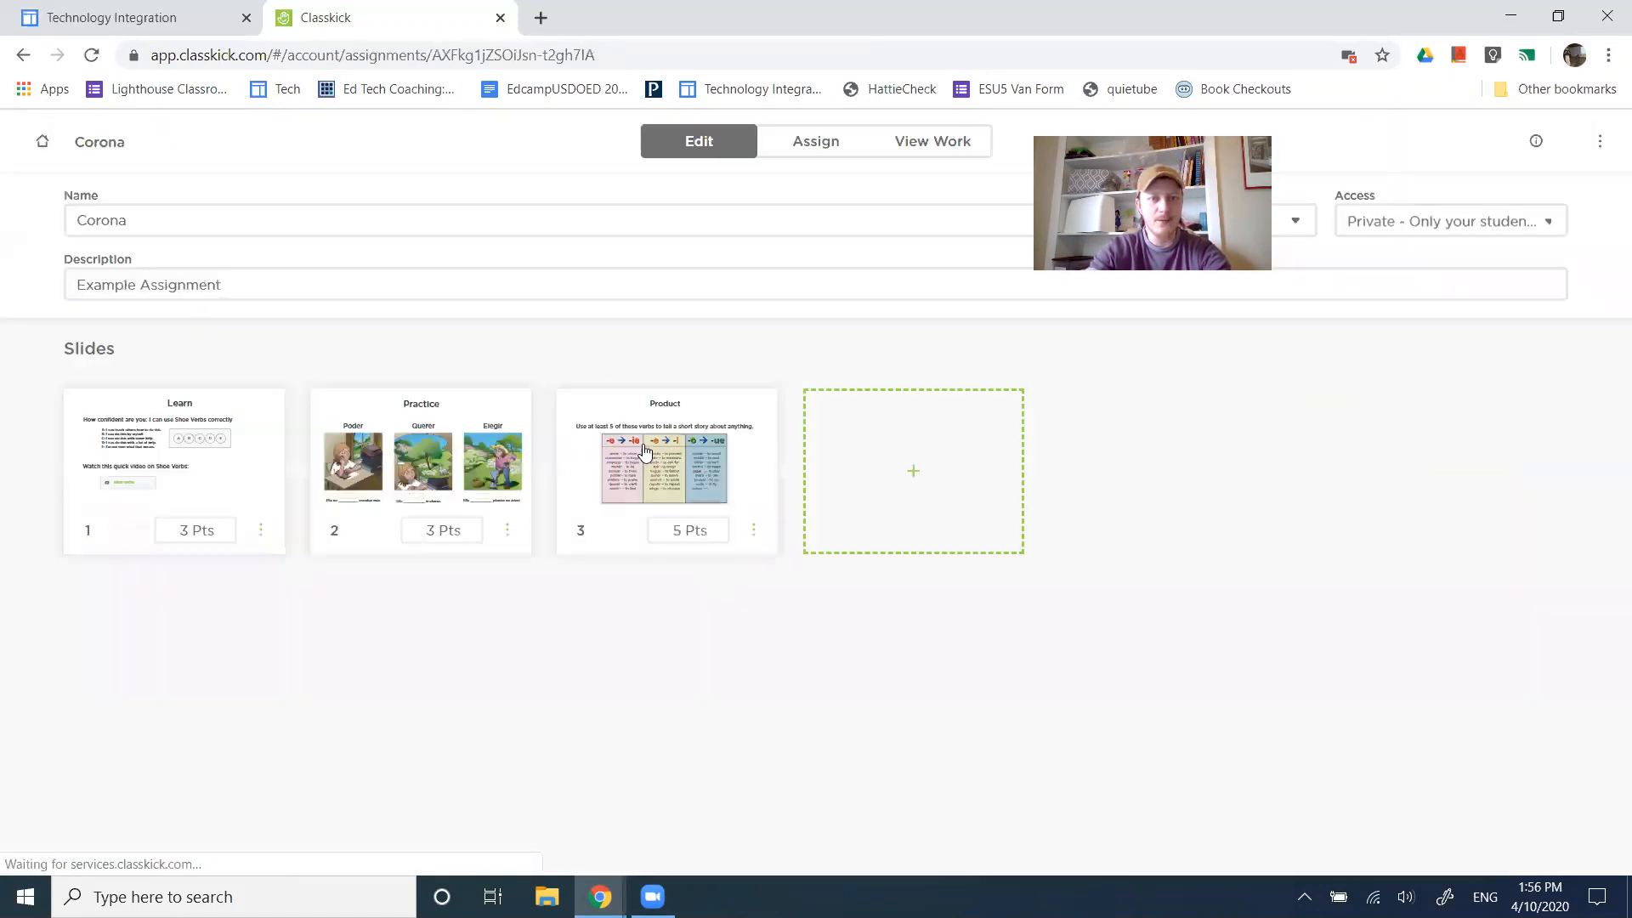
{"action": "left_click", "coordinate": [918, 149]}
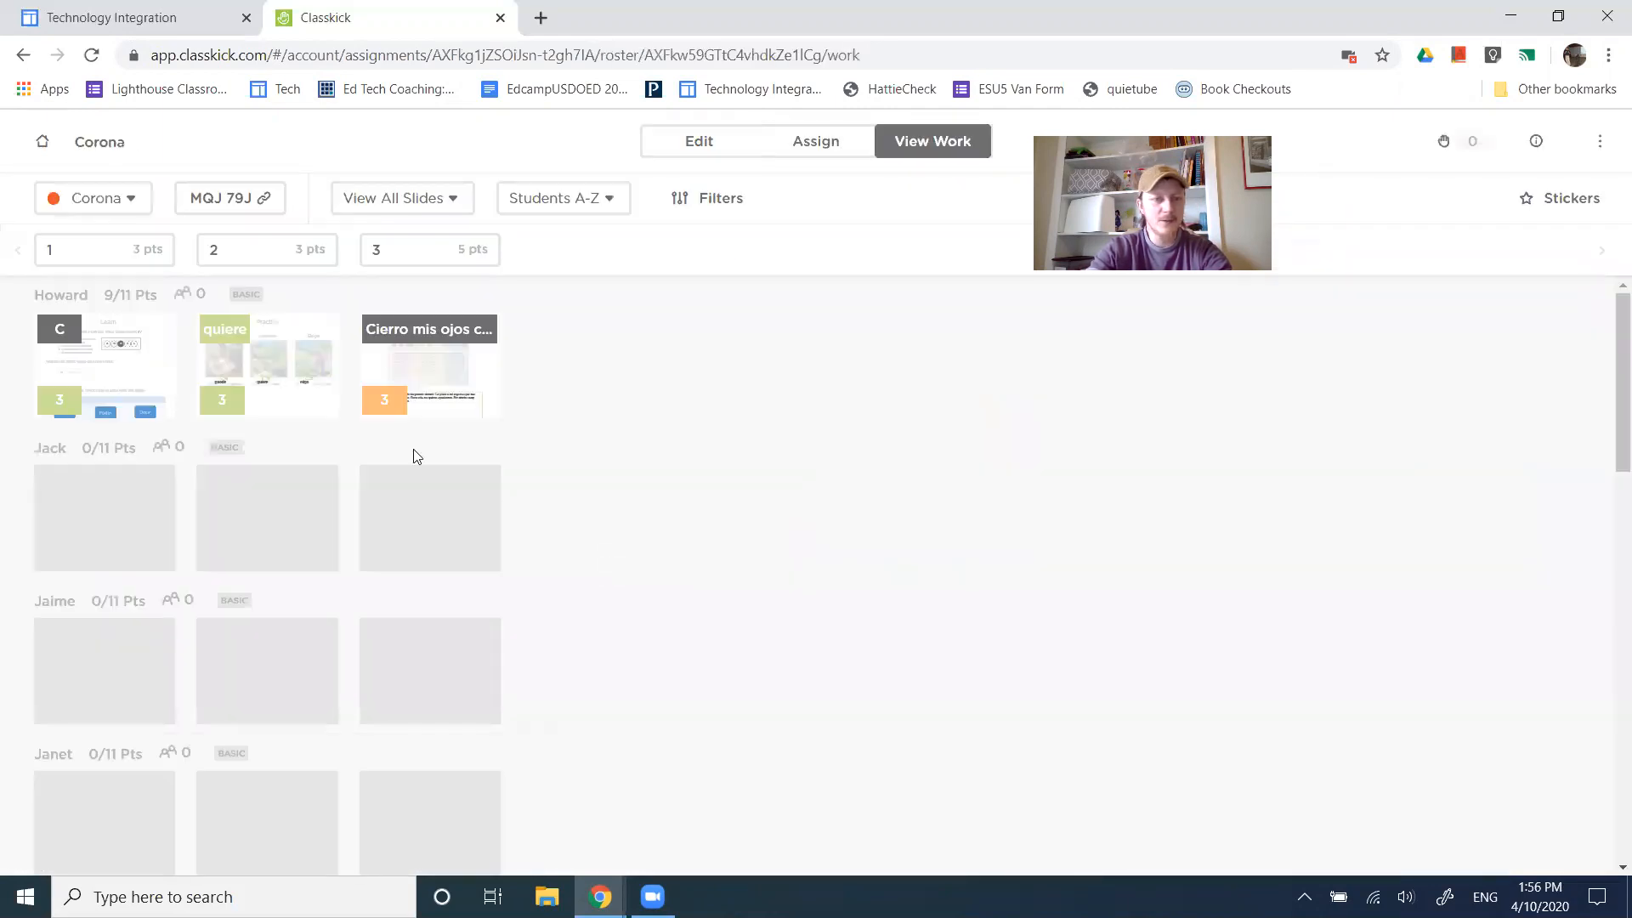
{"action": "left_click", "coordinate": [419, 363]}
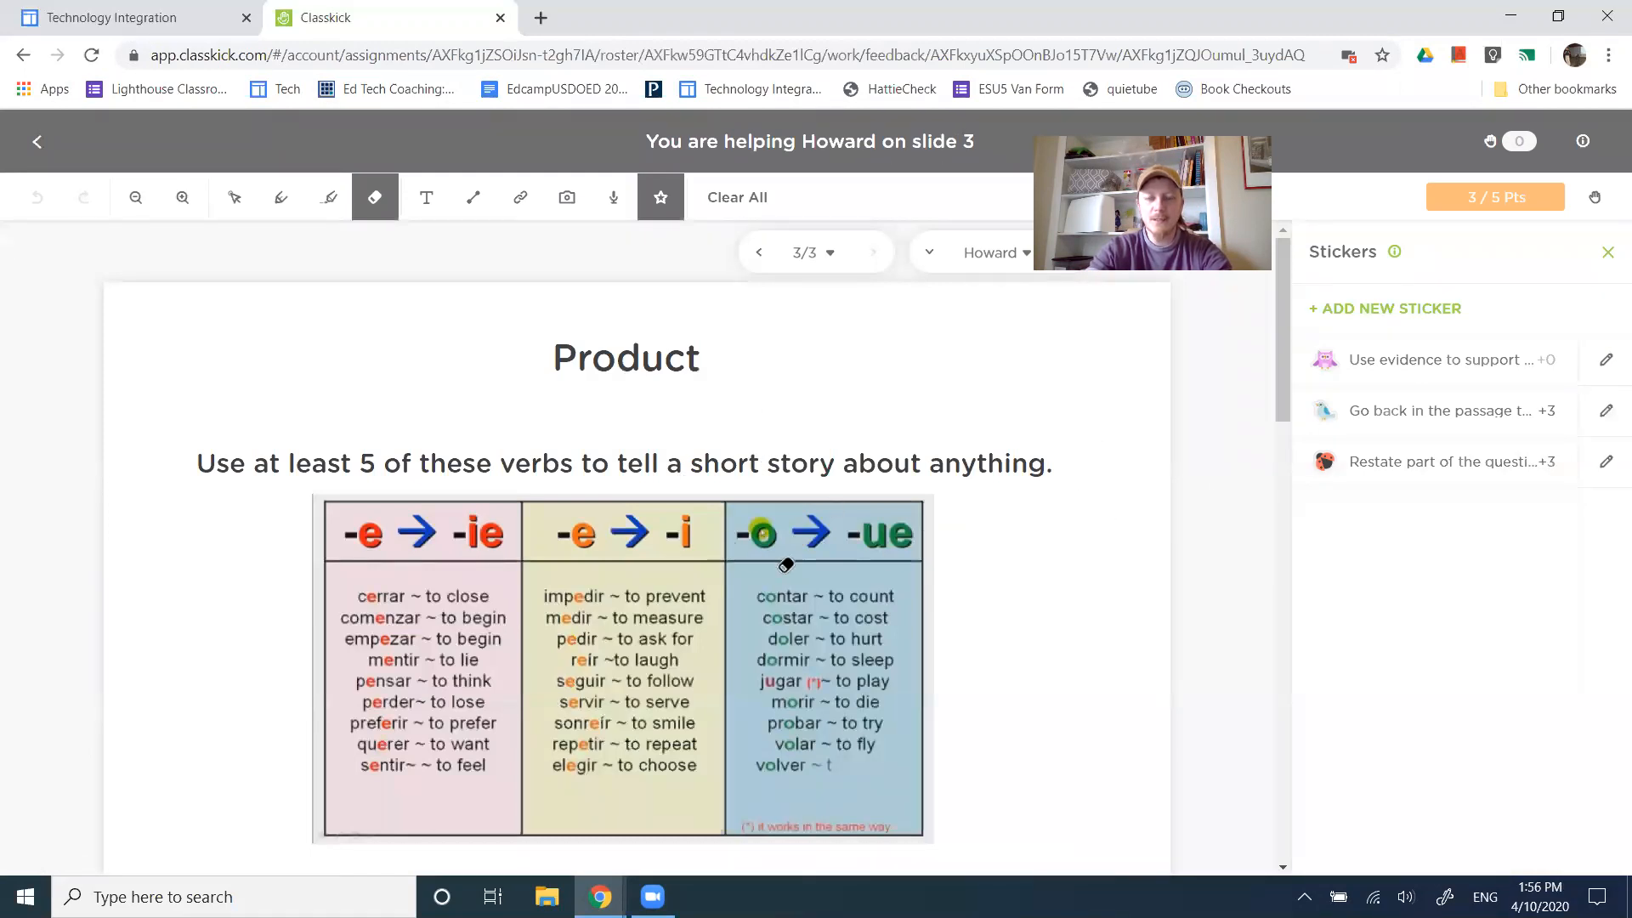
{"action": "scroll", "coordinate": [940, 557], "scroll_direction": "down", "scroll_amount": 1}
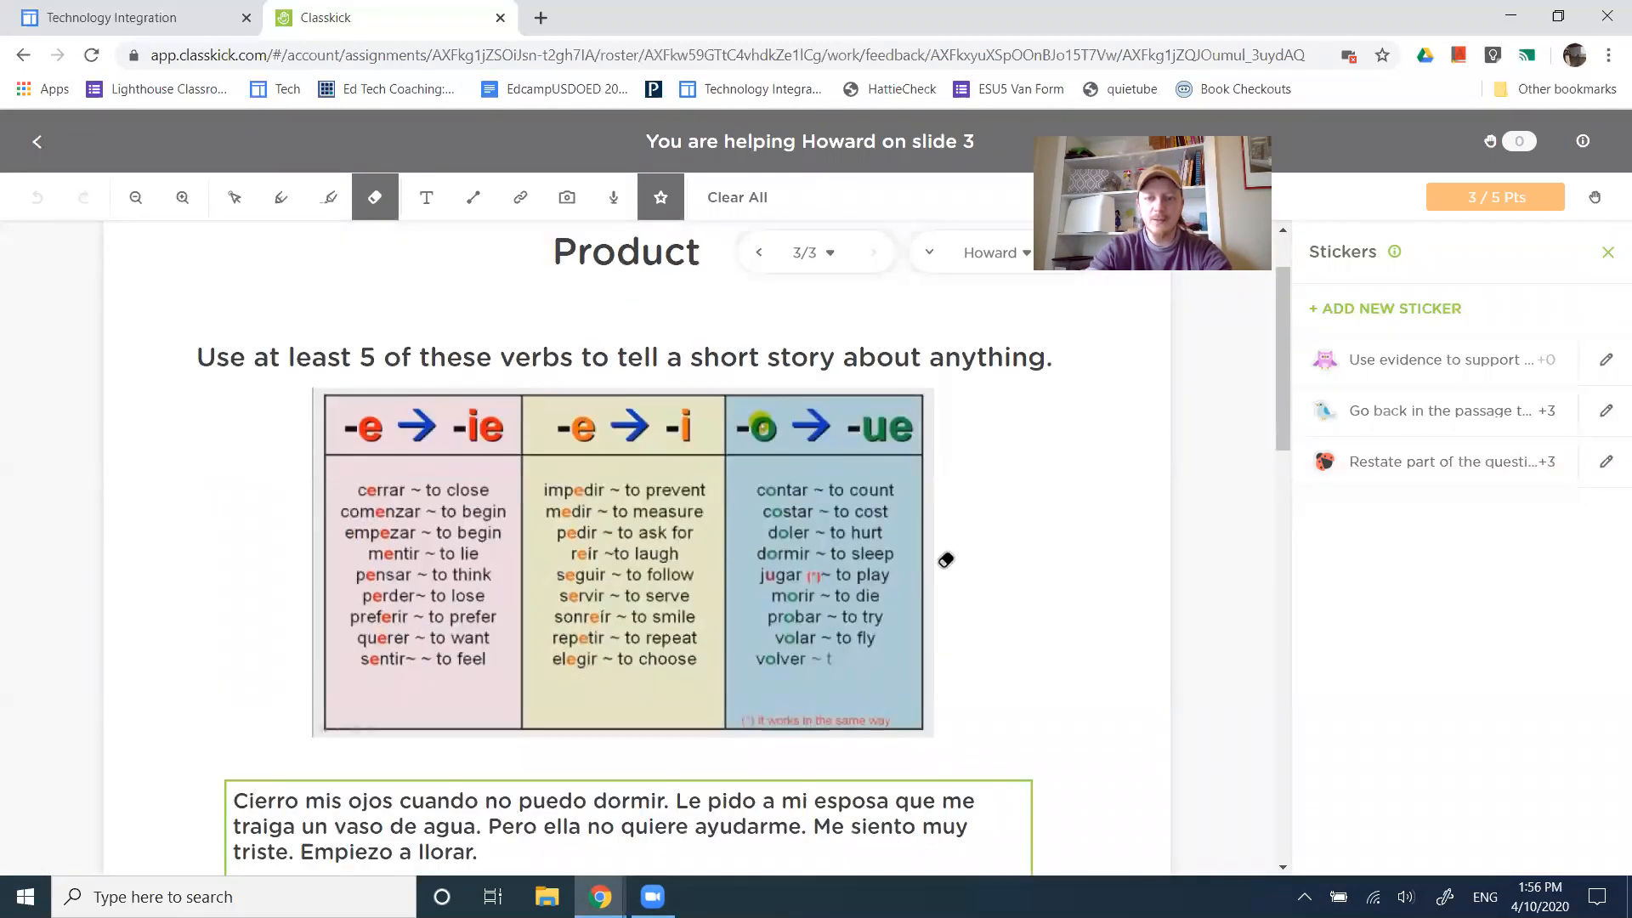
Place the owl sticker "Use evidence to support your claim." to the right of the verb table
{"action": "left_click", "coordinate": [1404, 360]}
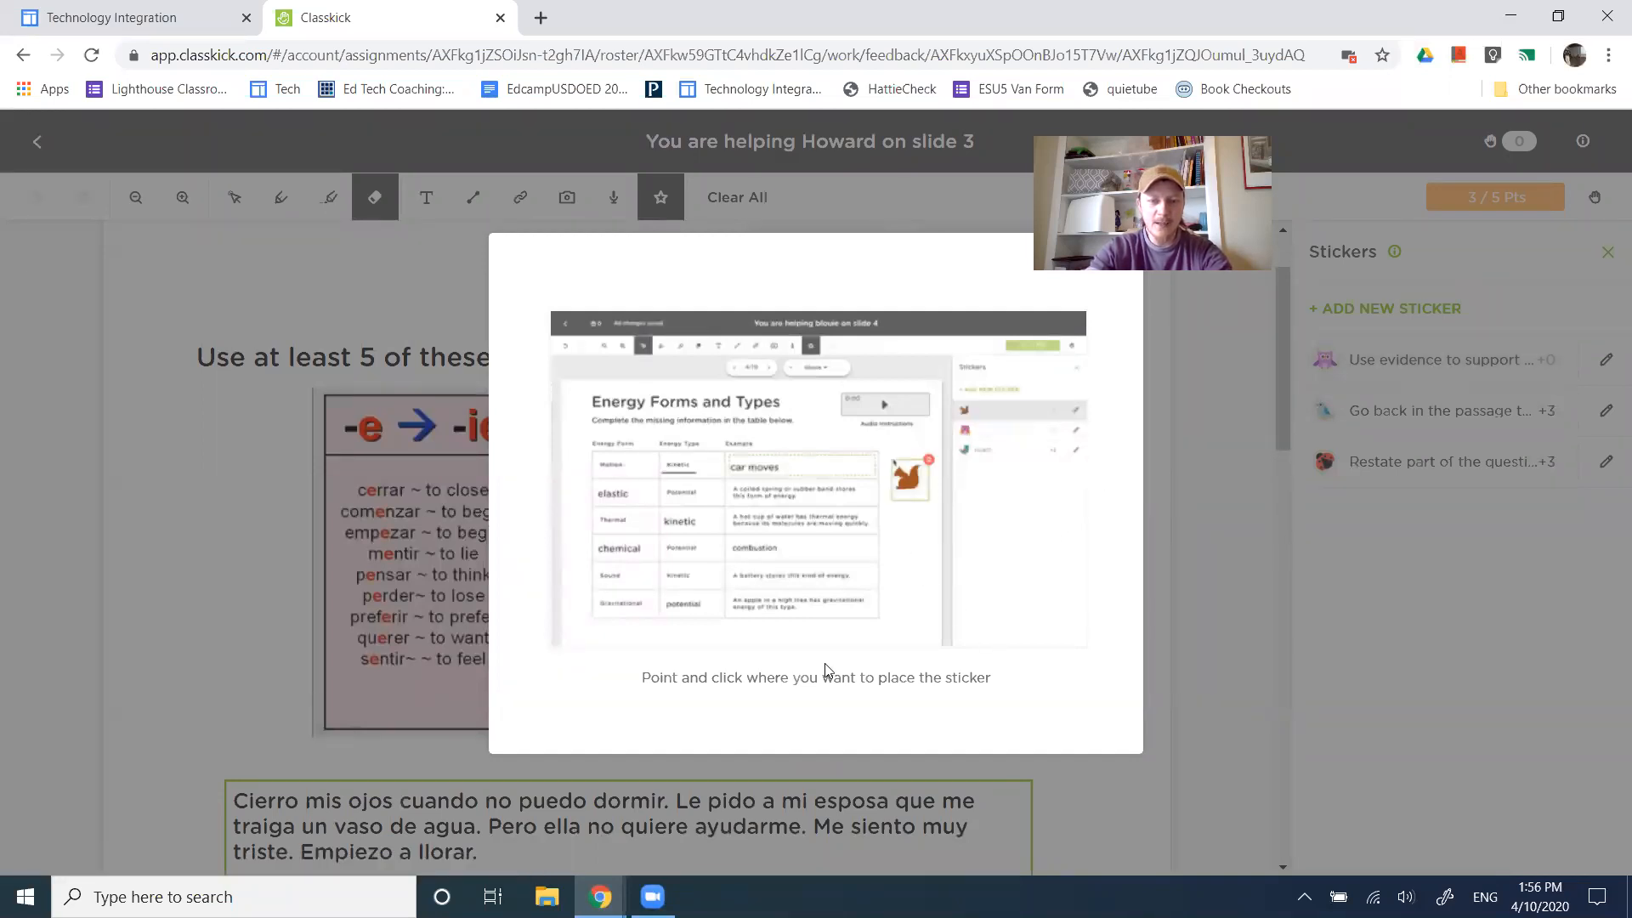
{"action": "left_click", "coordinate": [1195, 502]}
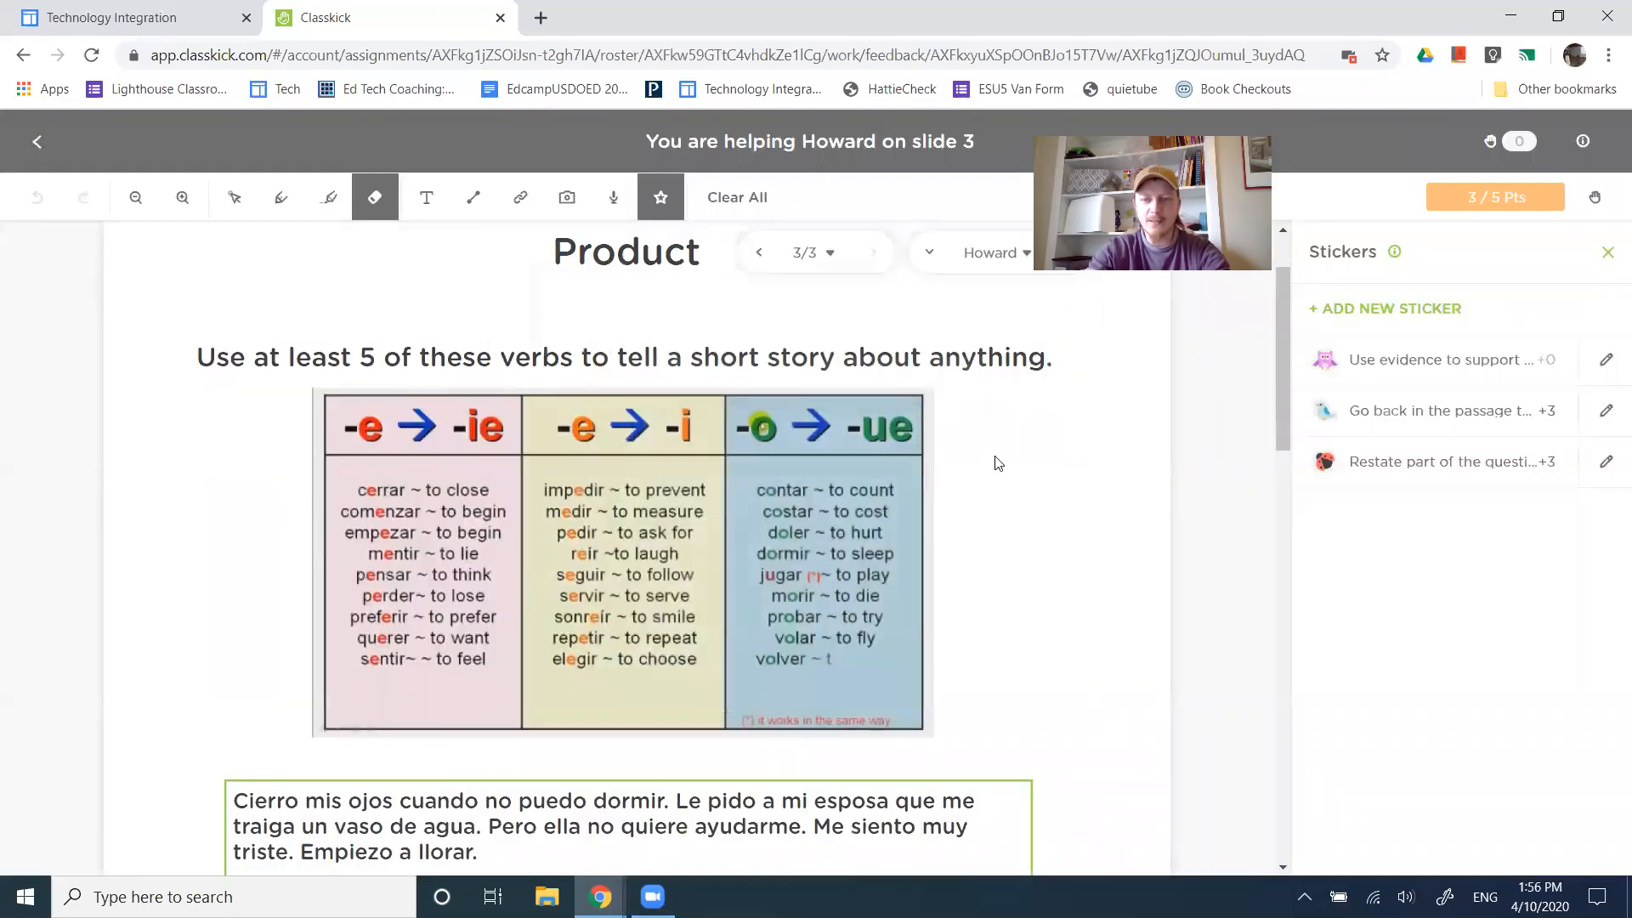
{"action": "left_click", "coordinate": [1012, 473]}
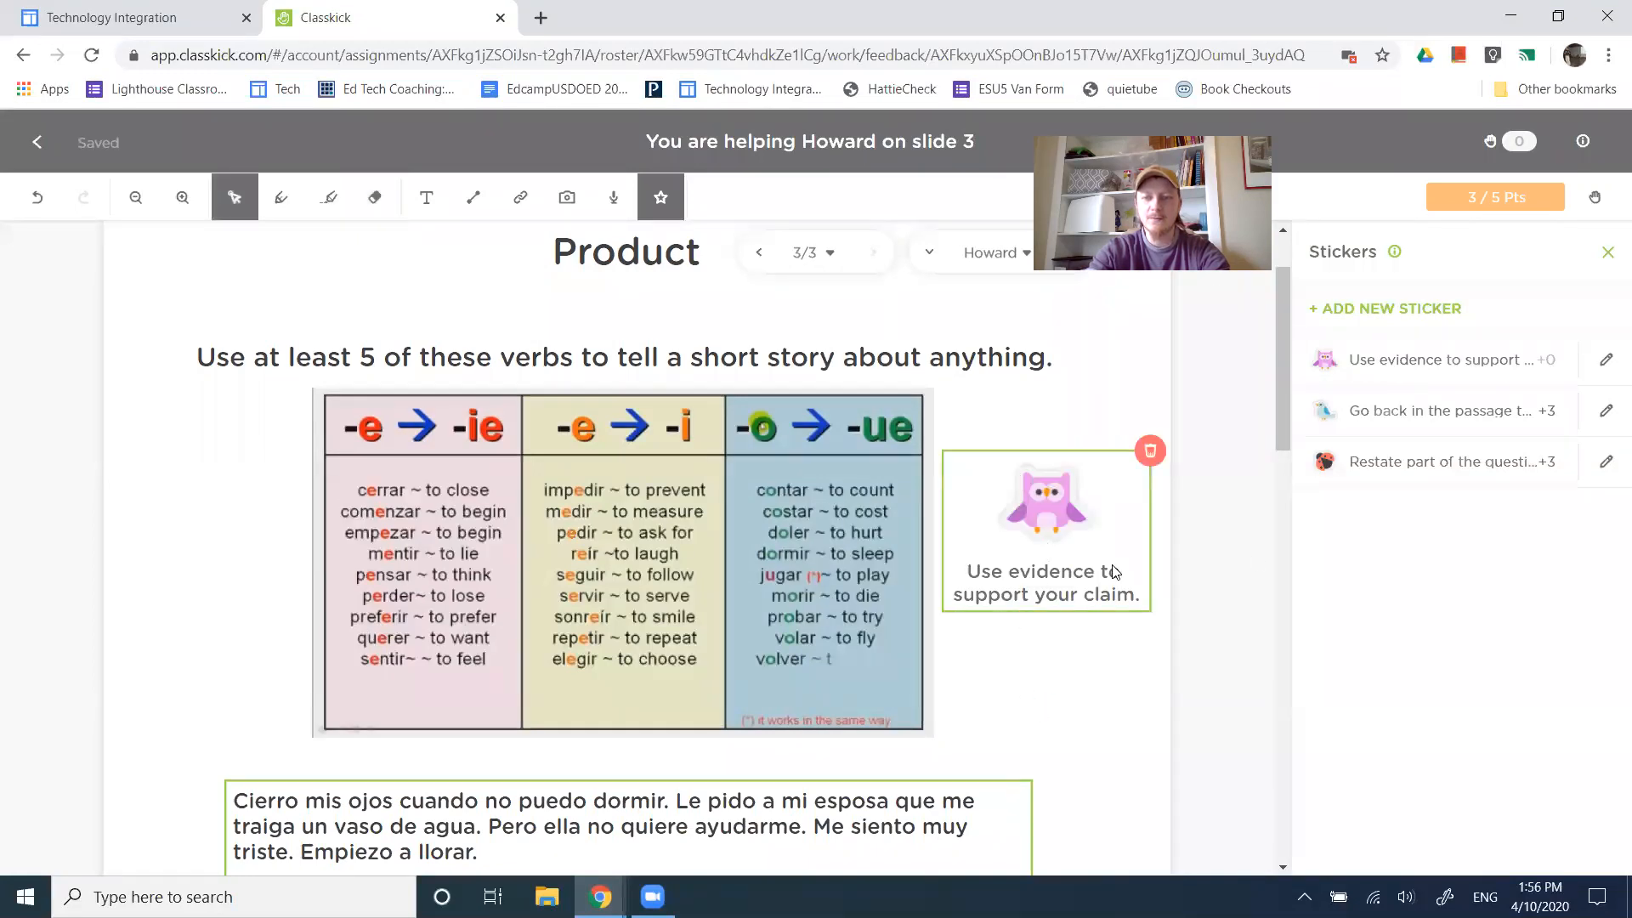
{"action": "mouse_move", "coordinate": [1060, 577]}
{"action": "left_mouse_down"}
{"action": "mouse_move", "coordinate": [1045, 507]}
{"action": "mouse_move", "coordinate": [1056, 586]}
{"action": "left_mouse_up"}
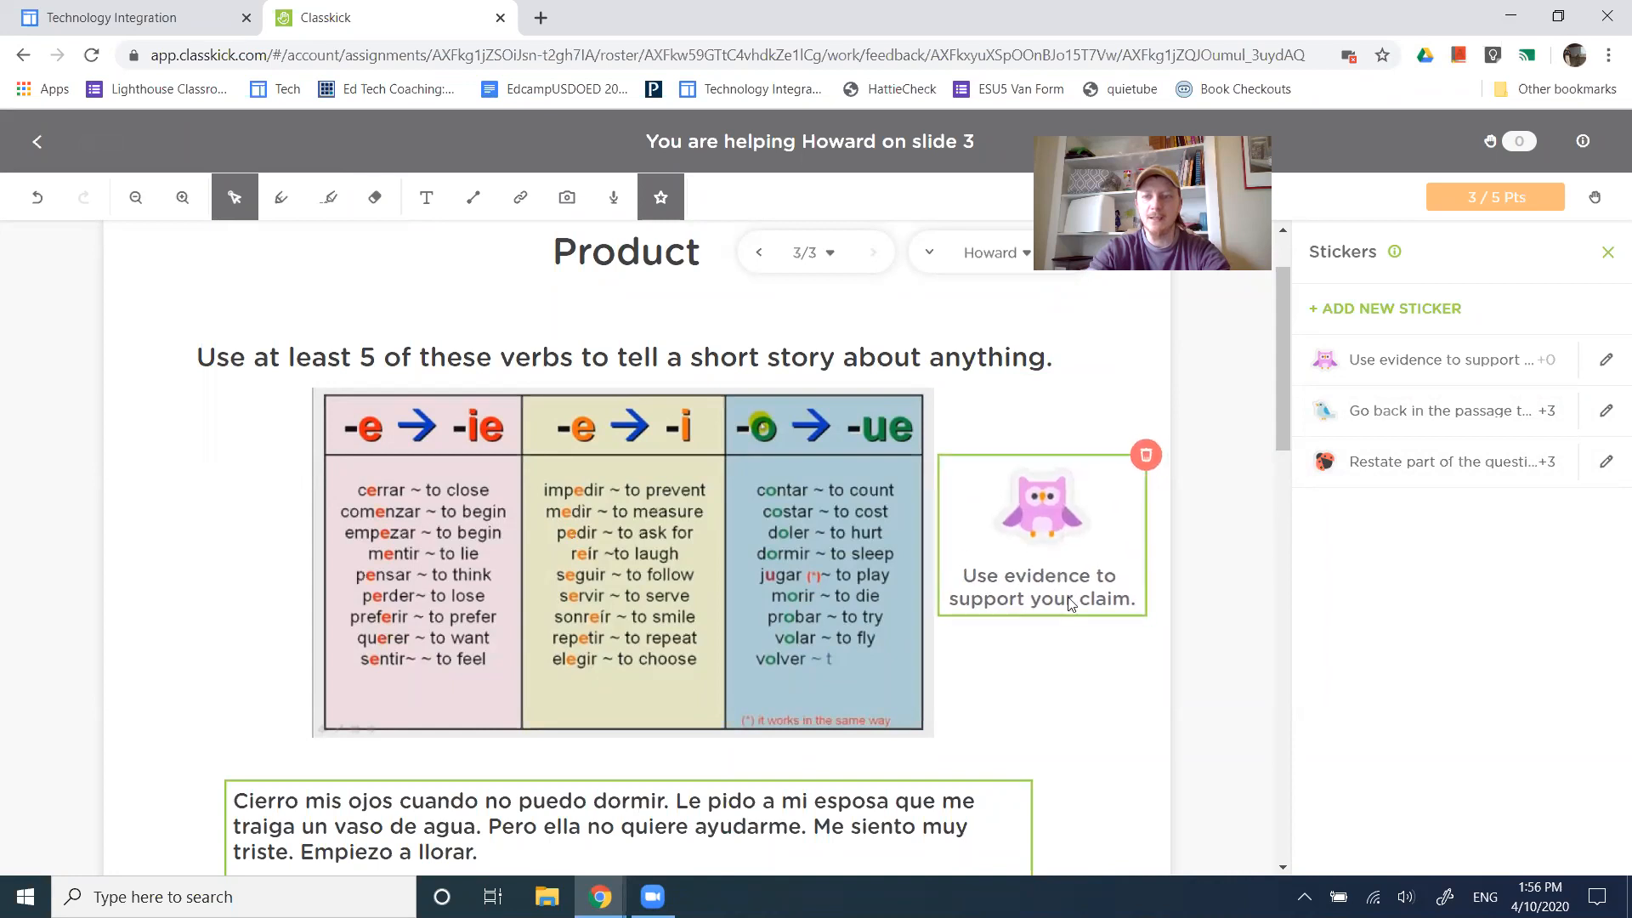
Place the bird sticker "Go back in the passage to find an answer. +3" left of the verb table, and open the slide's score for editing
{"action": "left_click", "coordinate": [1403, 411]}
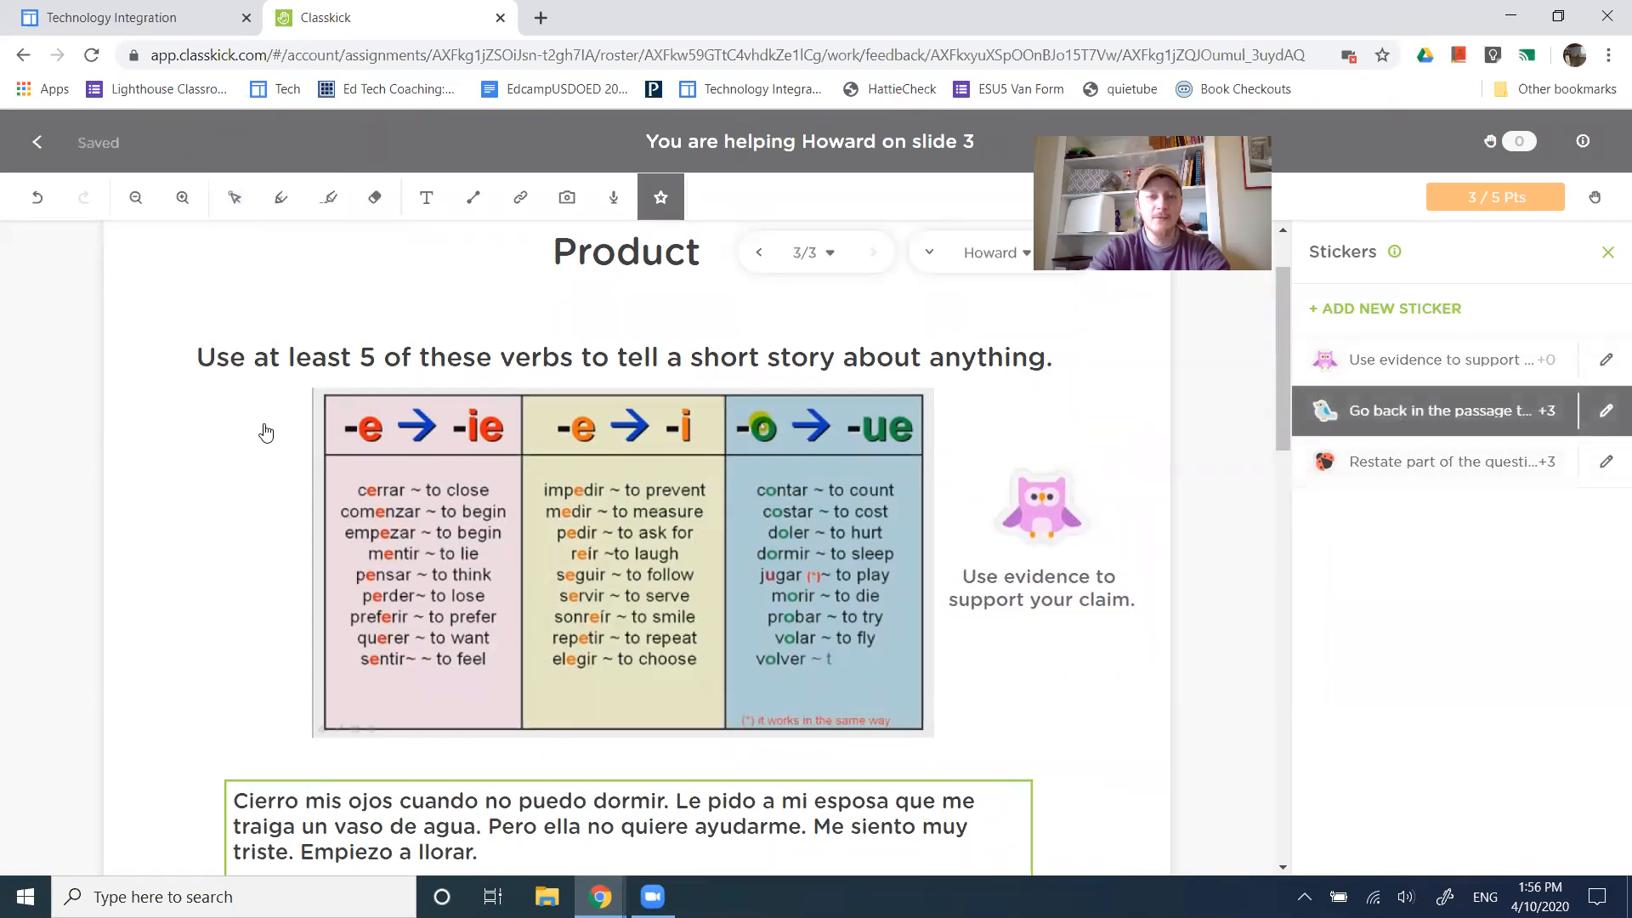
{"action": "left_click", "coordinate": [215, 503]}
{"action": "left_click_drag", "start_coordinate": [216, 502], "coordinate": [201, 495]}
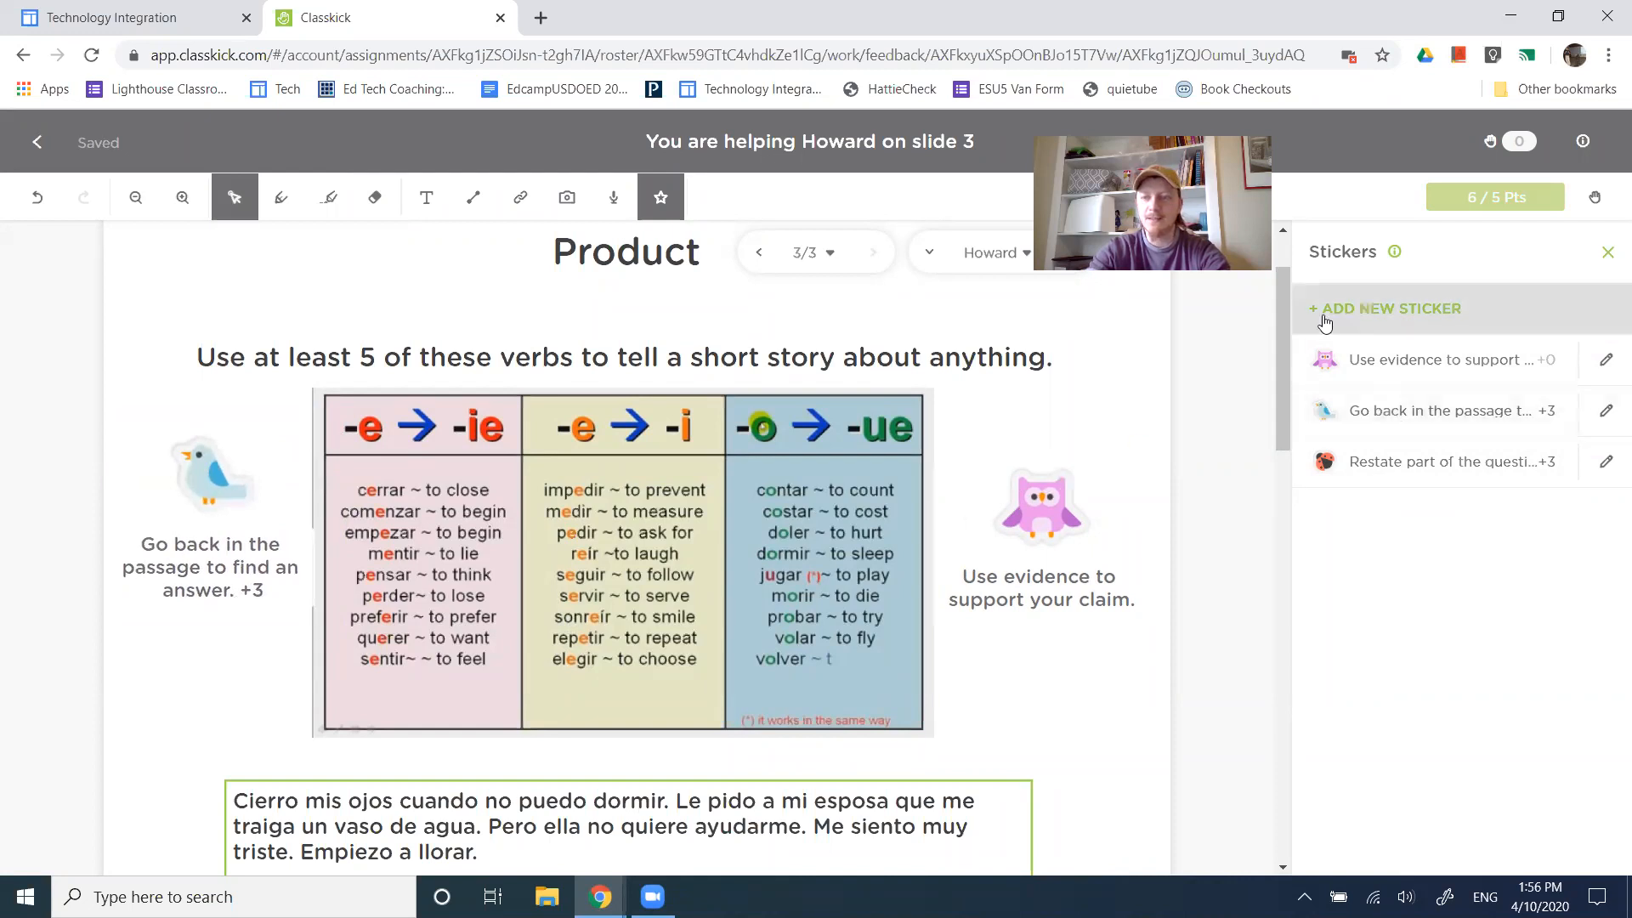
{"action": "left_click", "coordinate": [1092, 497]}
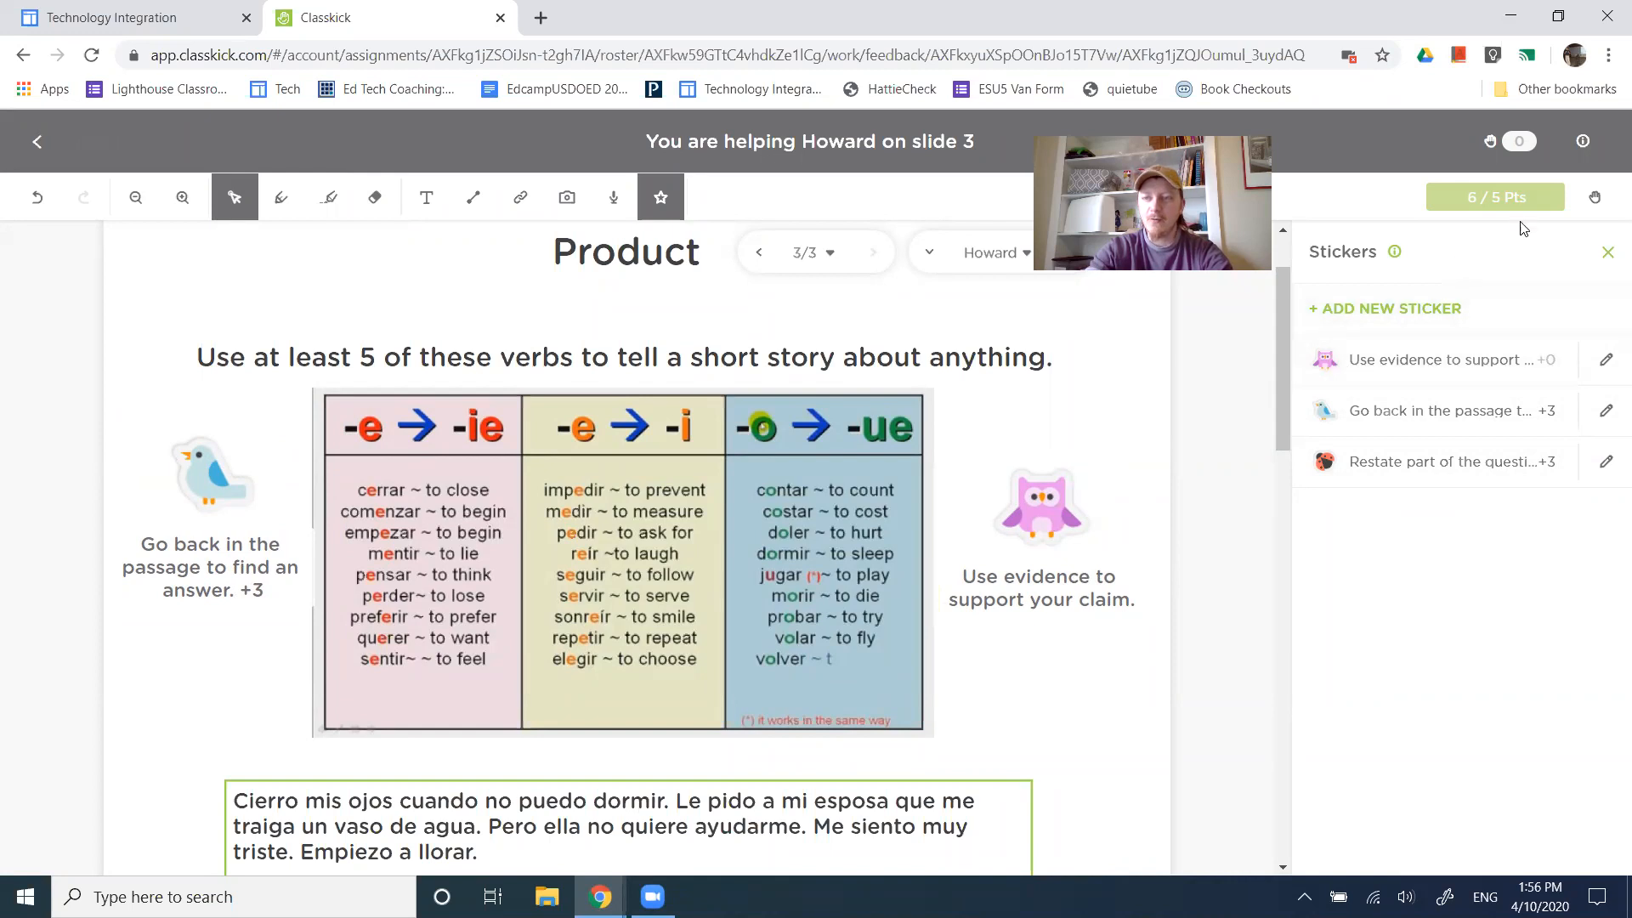
{"action": "left_click", "coordinate": [1470, 196]}
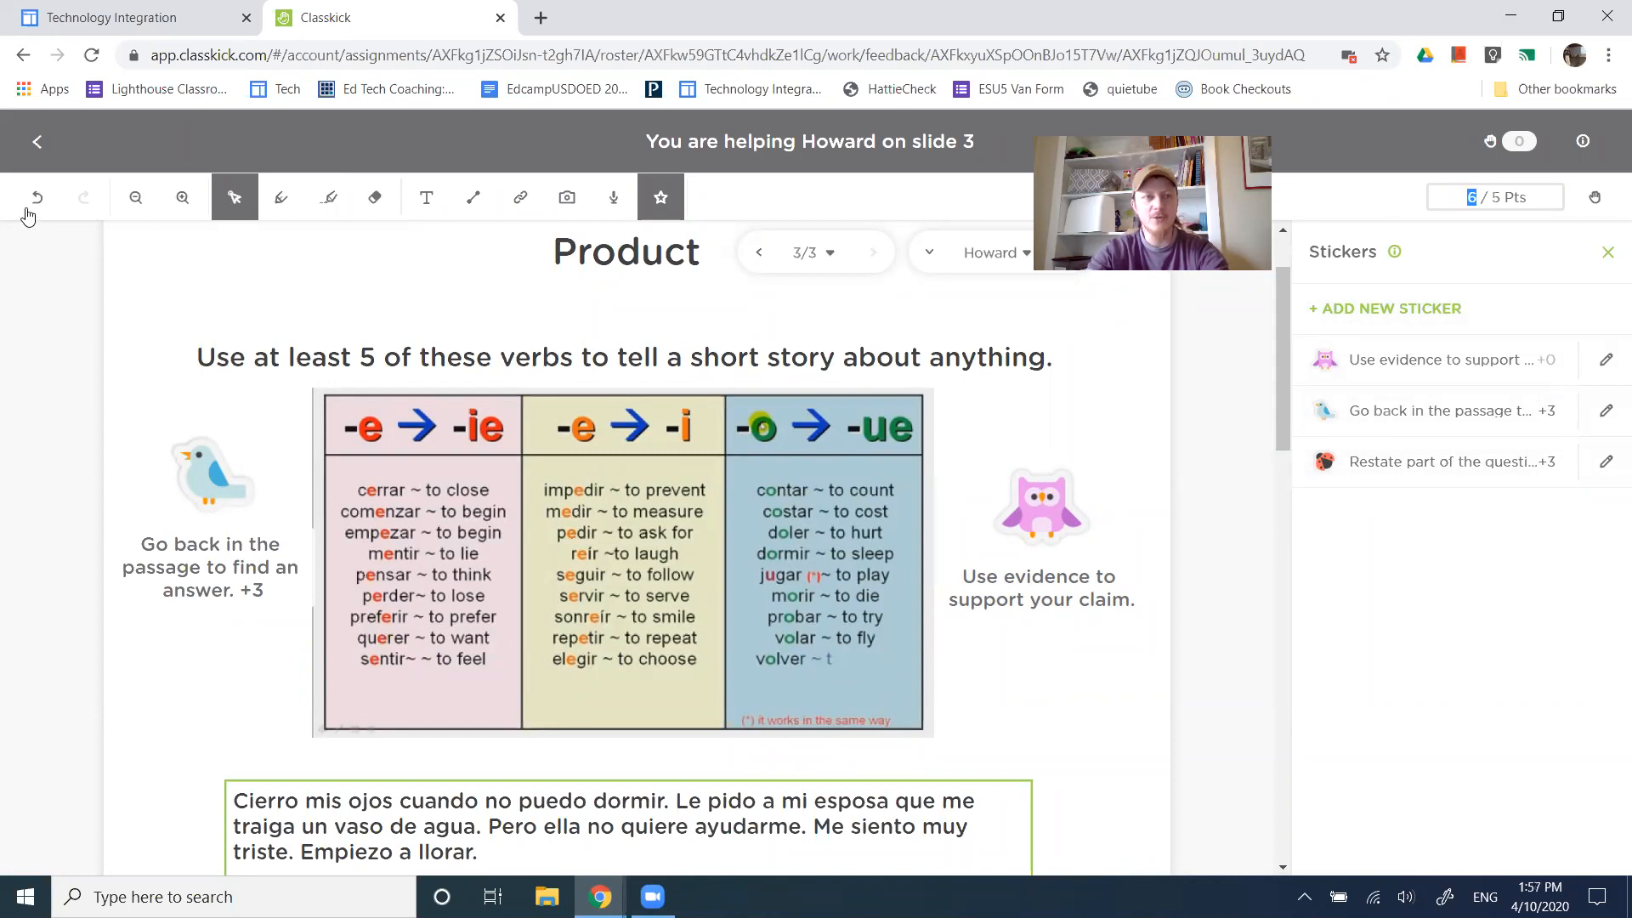
Leave the student's work and open slide 5 of the Title assignment for editing
{"action": "left_click", "coordinate": [36, 144]}
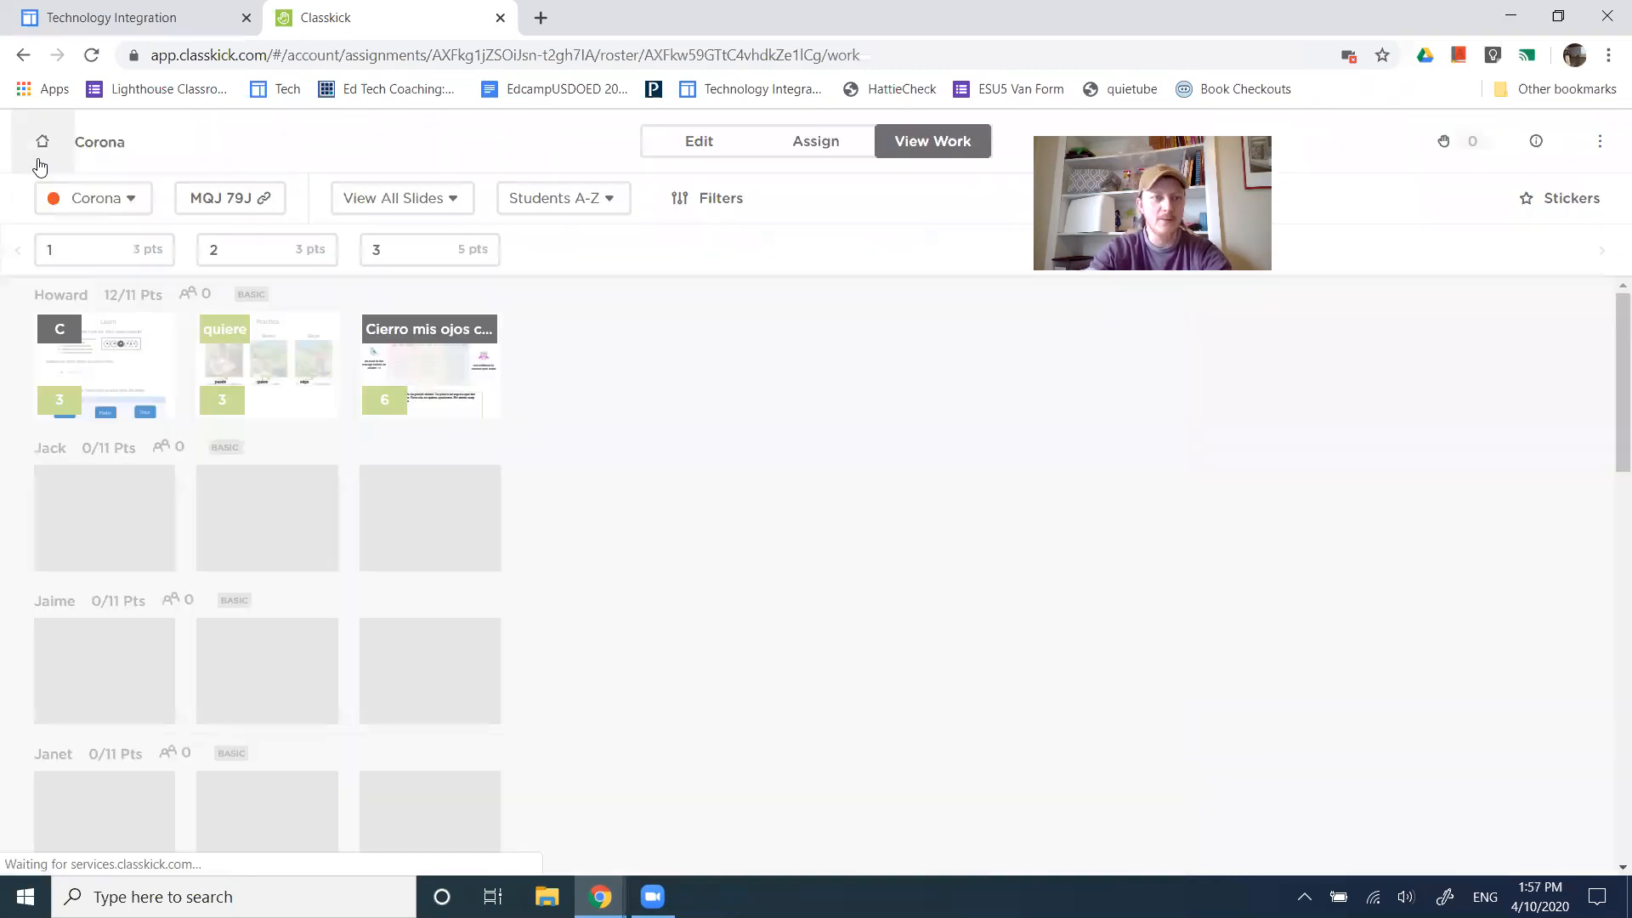
{"action": "left_click", "coordinate": [40, 142]}
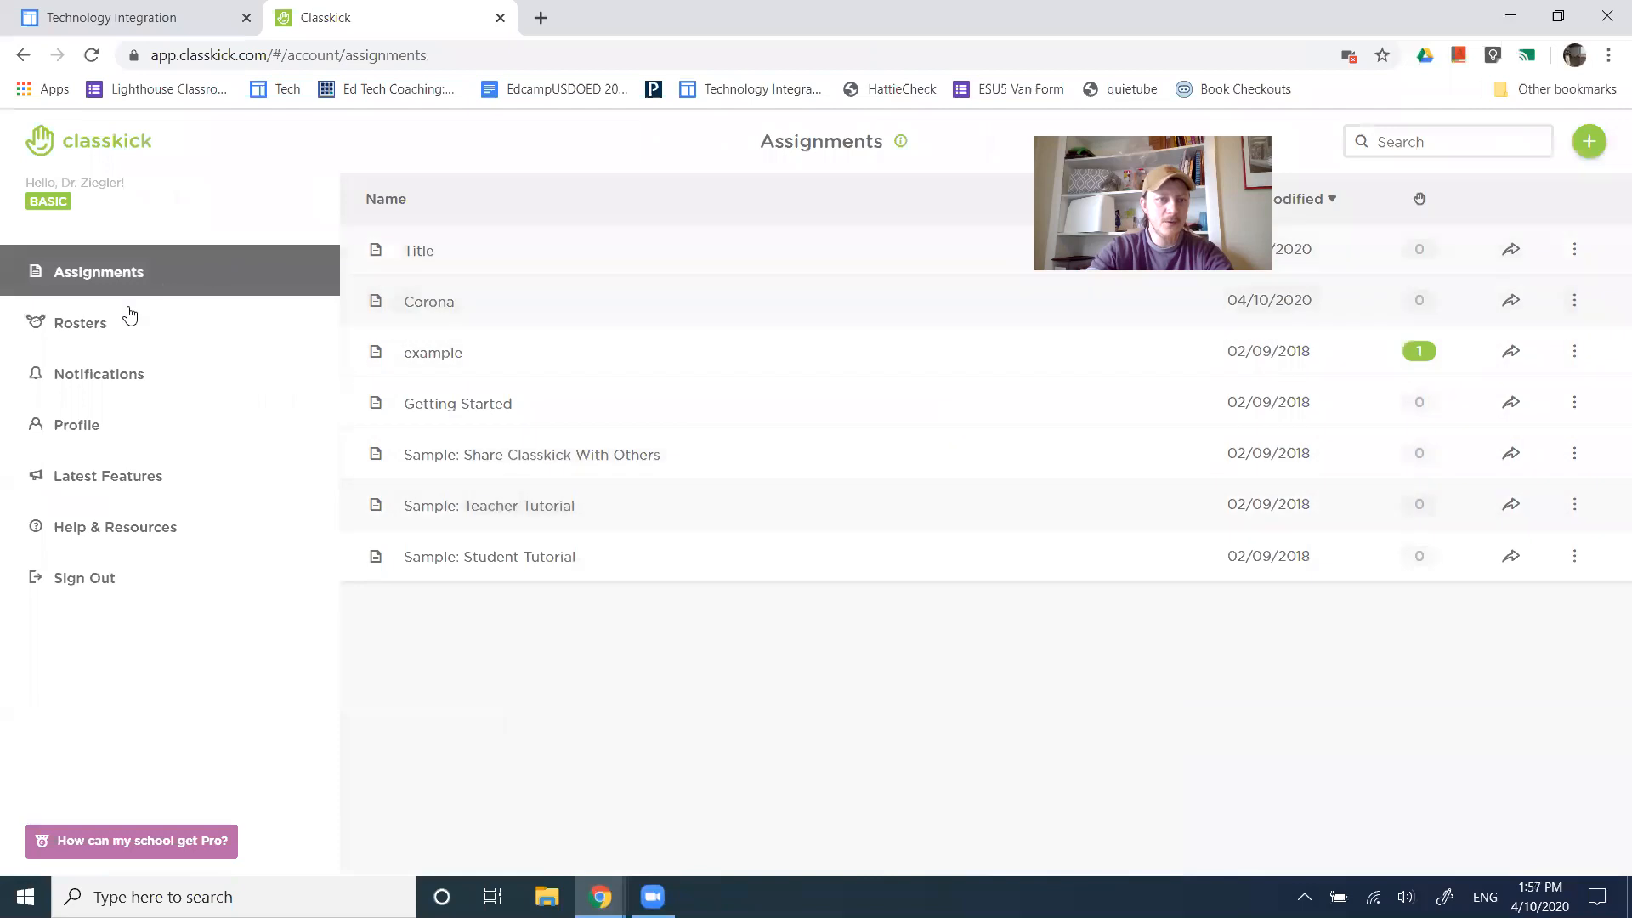
{"action": "left_click", "coordinate": [440, 259]}
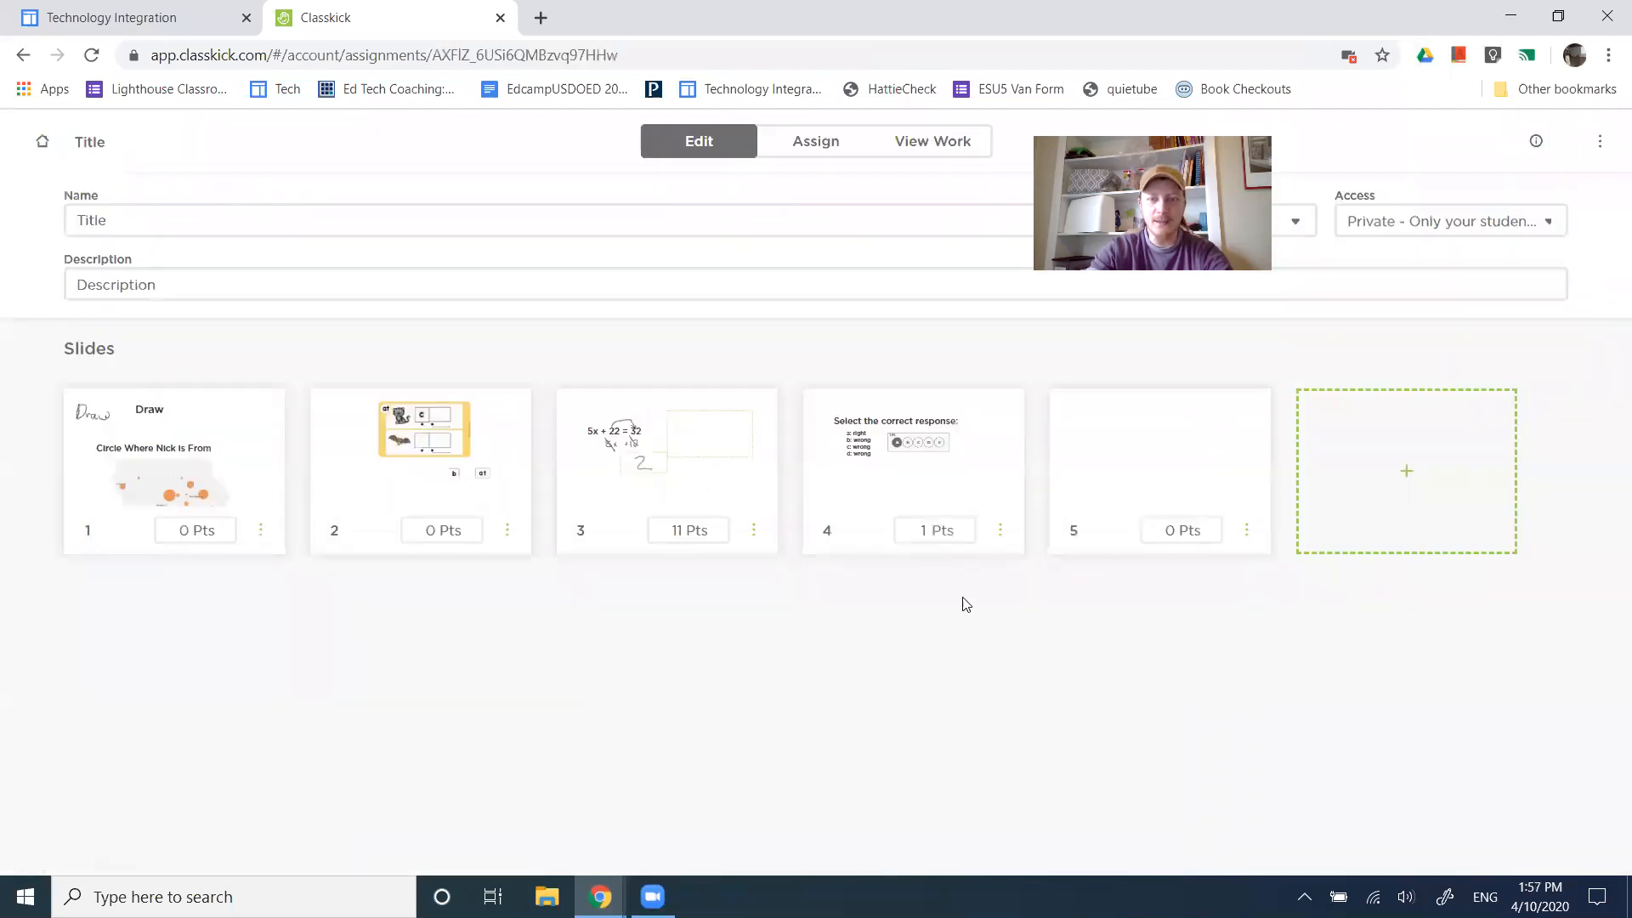
{"action": "left_click", "coordinate": [1202, 460]}
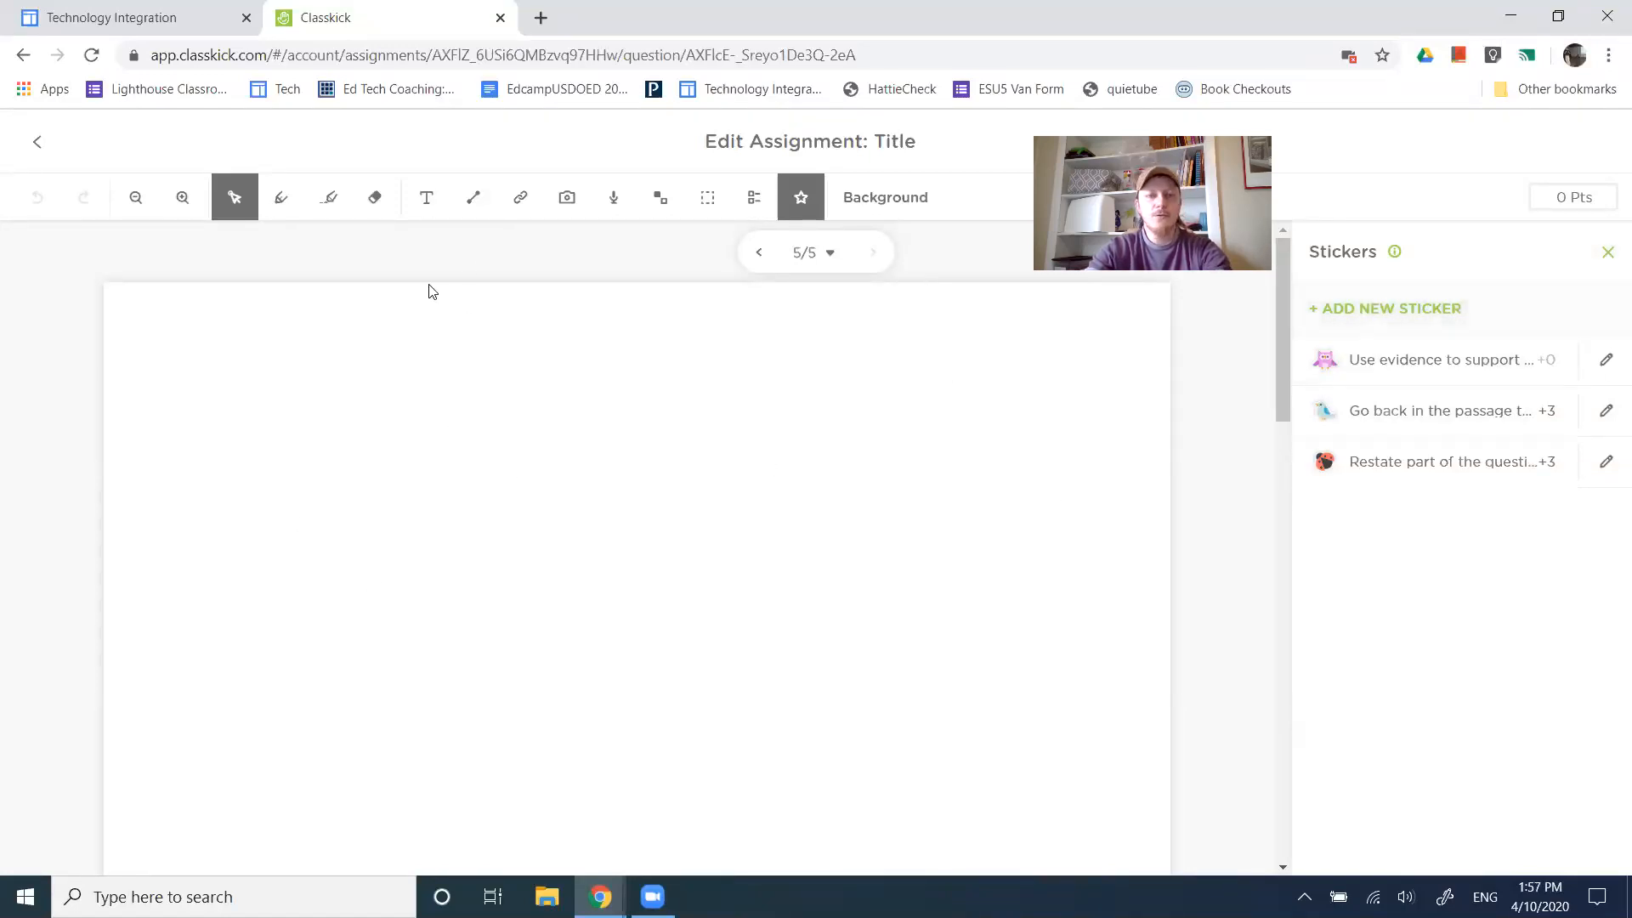
Add a text box on slide 5 reading "Find an image of a river and Identify the different parts"
{"action": "left_click", "coordinate": [427, 204]}
{"action": "left_click", "coordinate": [306, 434]}
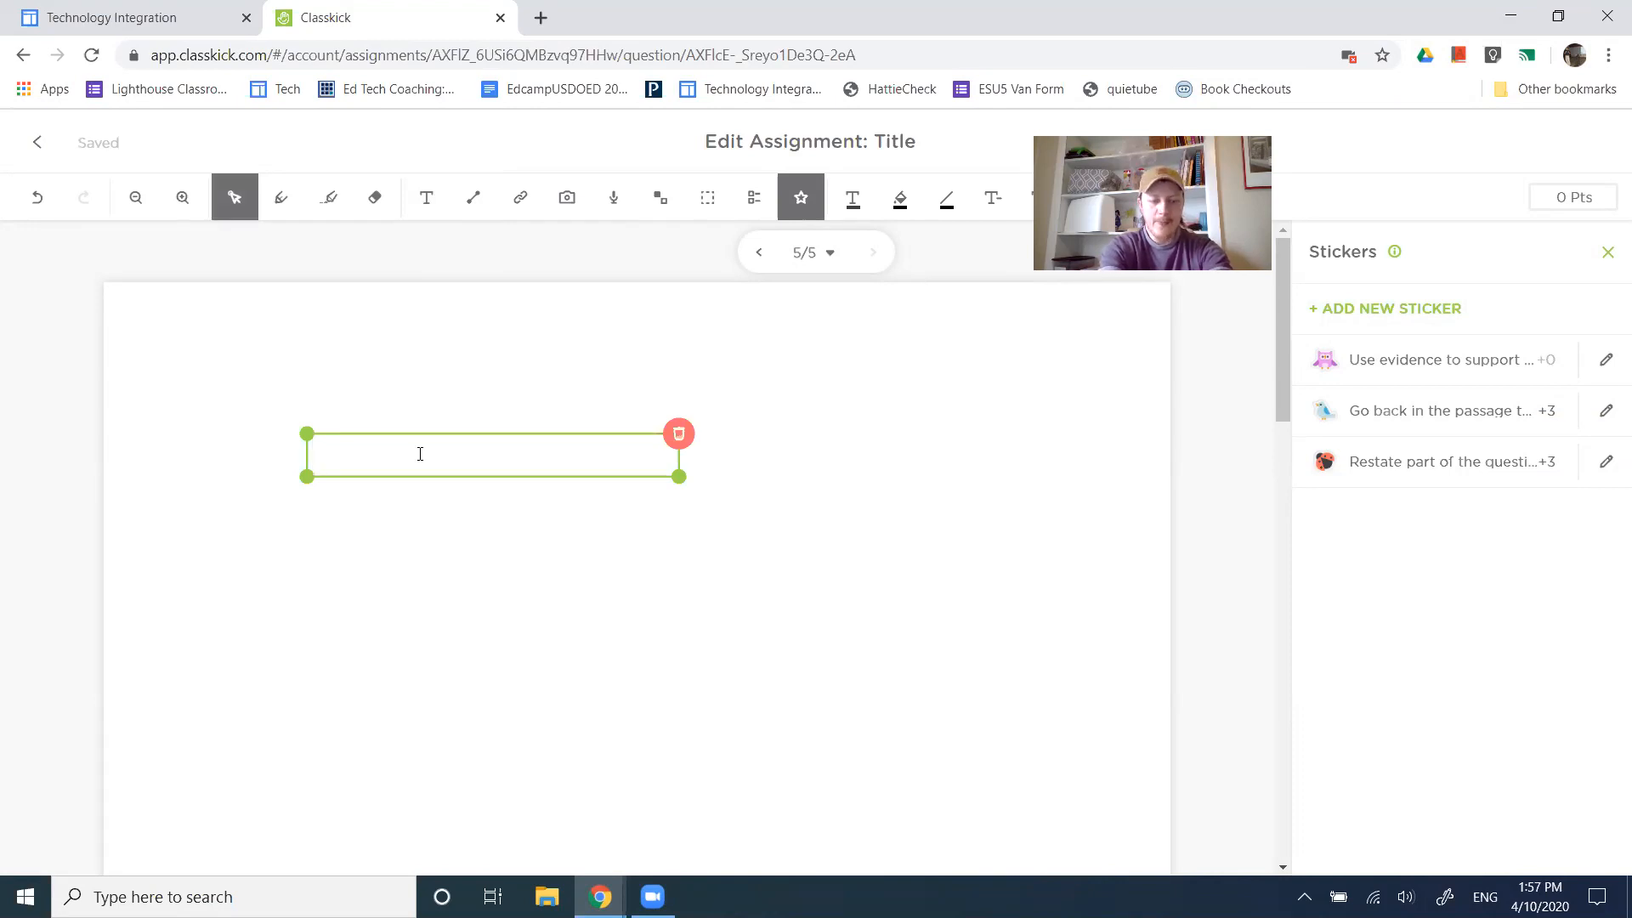
{"action": "type", "text": "Find an "}
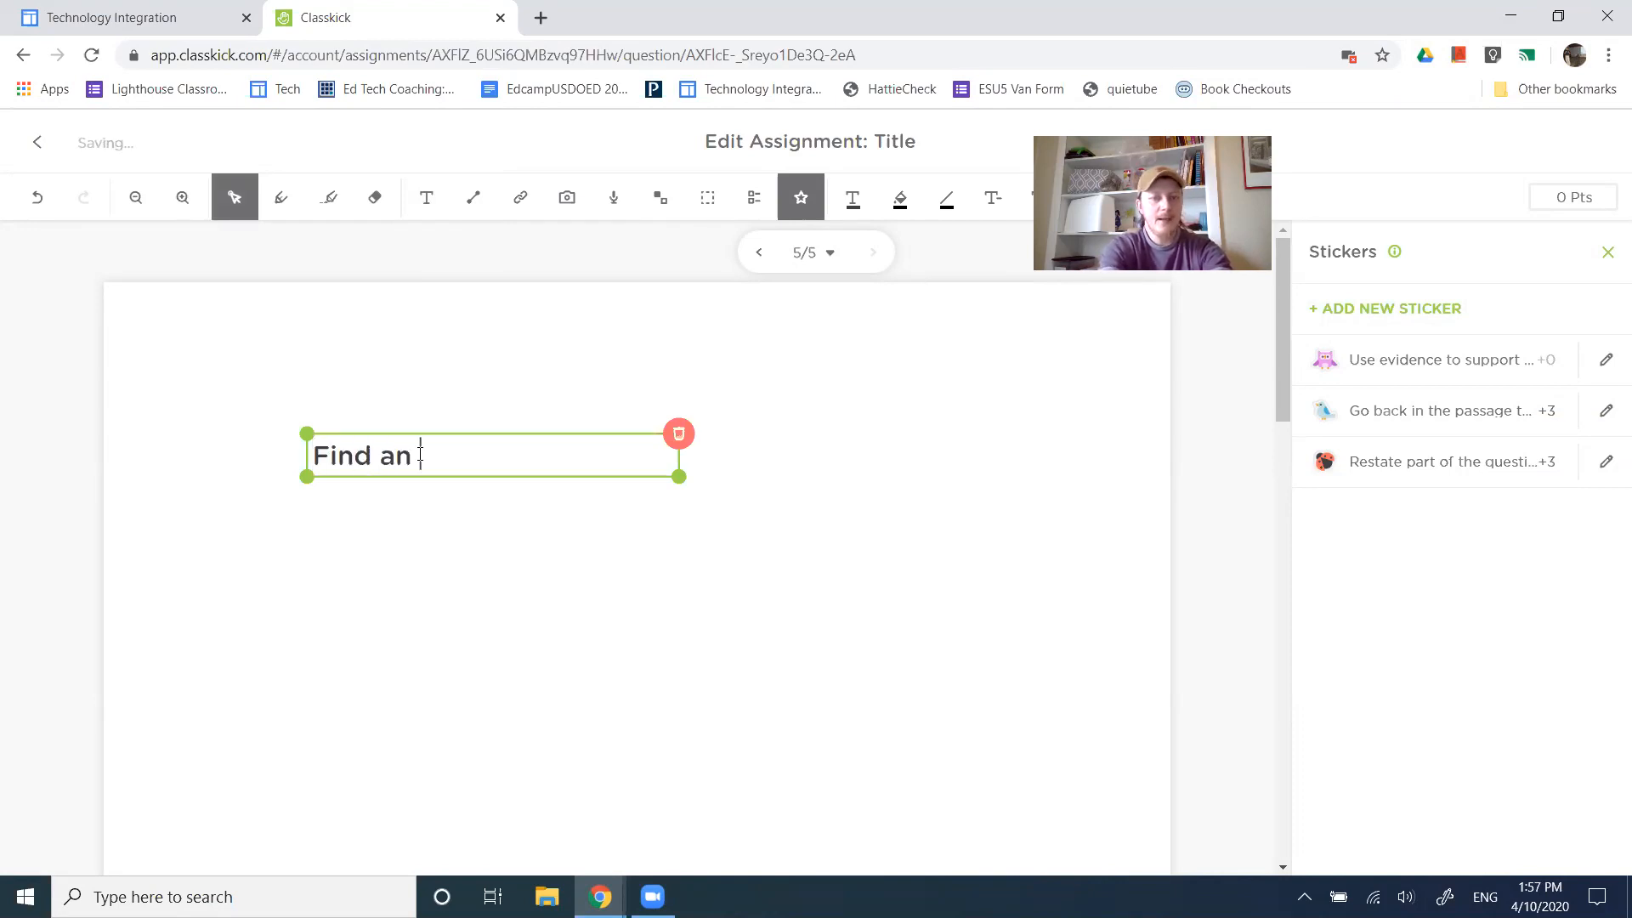
{"action": "type", "text": "image o"}
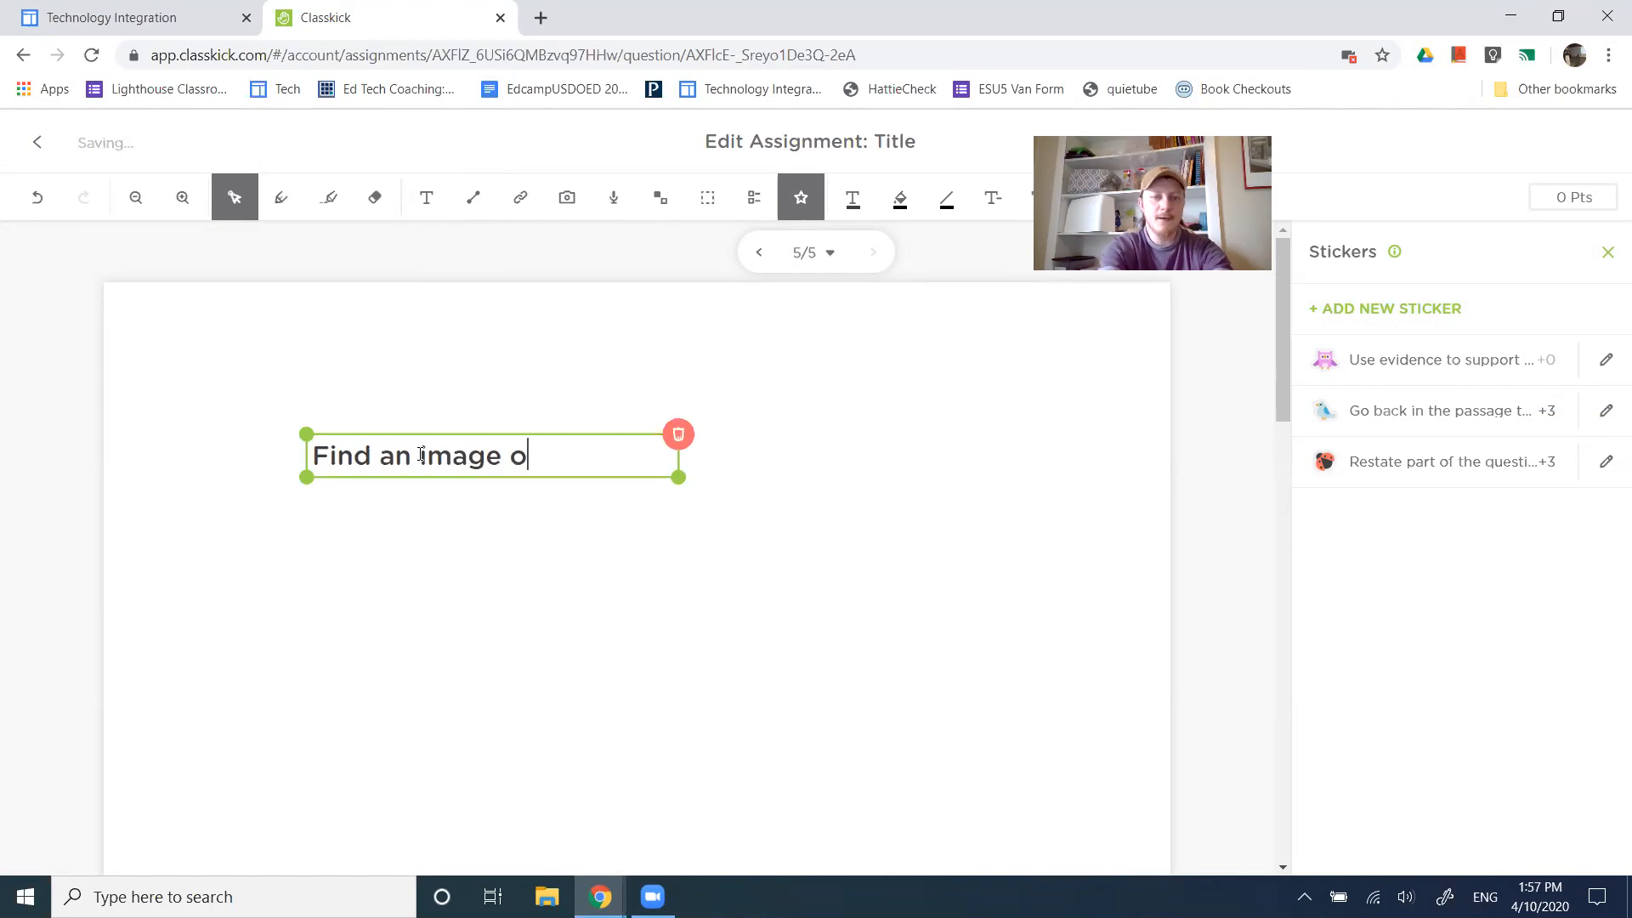
{"action": "type", "text": "f a river and Identify the different part"}
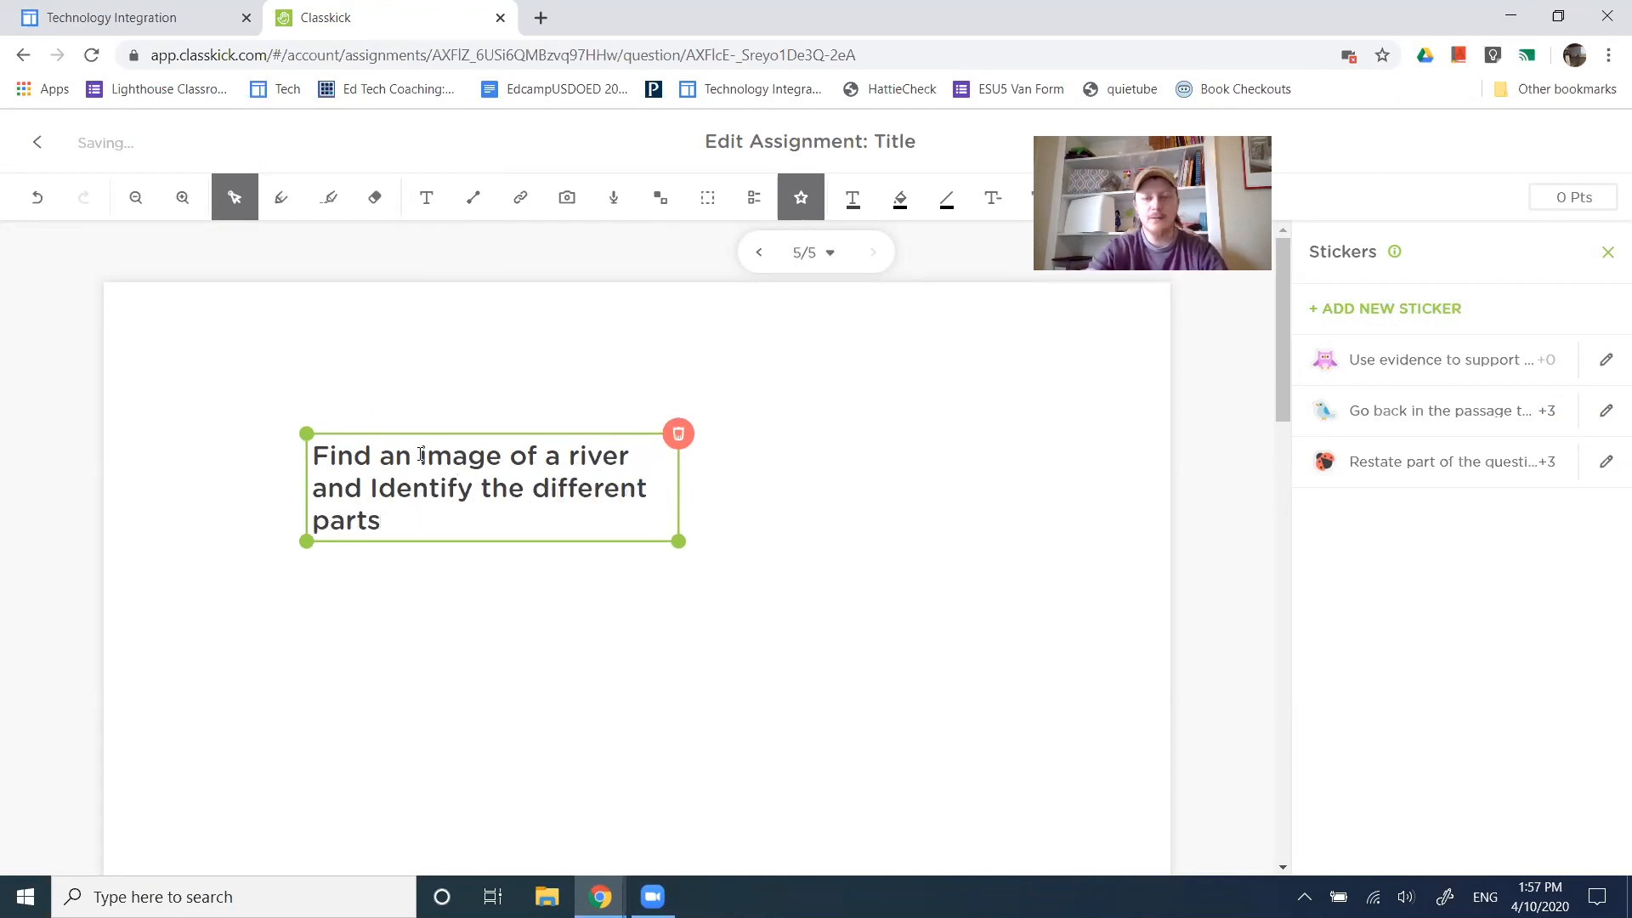
{"action": "type", "text": "s"}
Widen the text box so the instruction fits on one line, move it nearer the top of the slide, and deselect it
{"action": "left_click_drag", "start_coordinate": [679, 540], "coordinate": [1139, 497]}
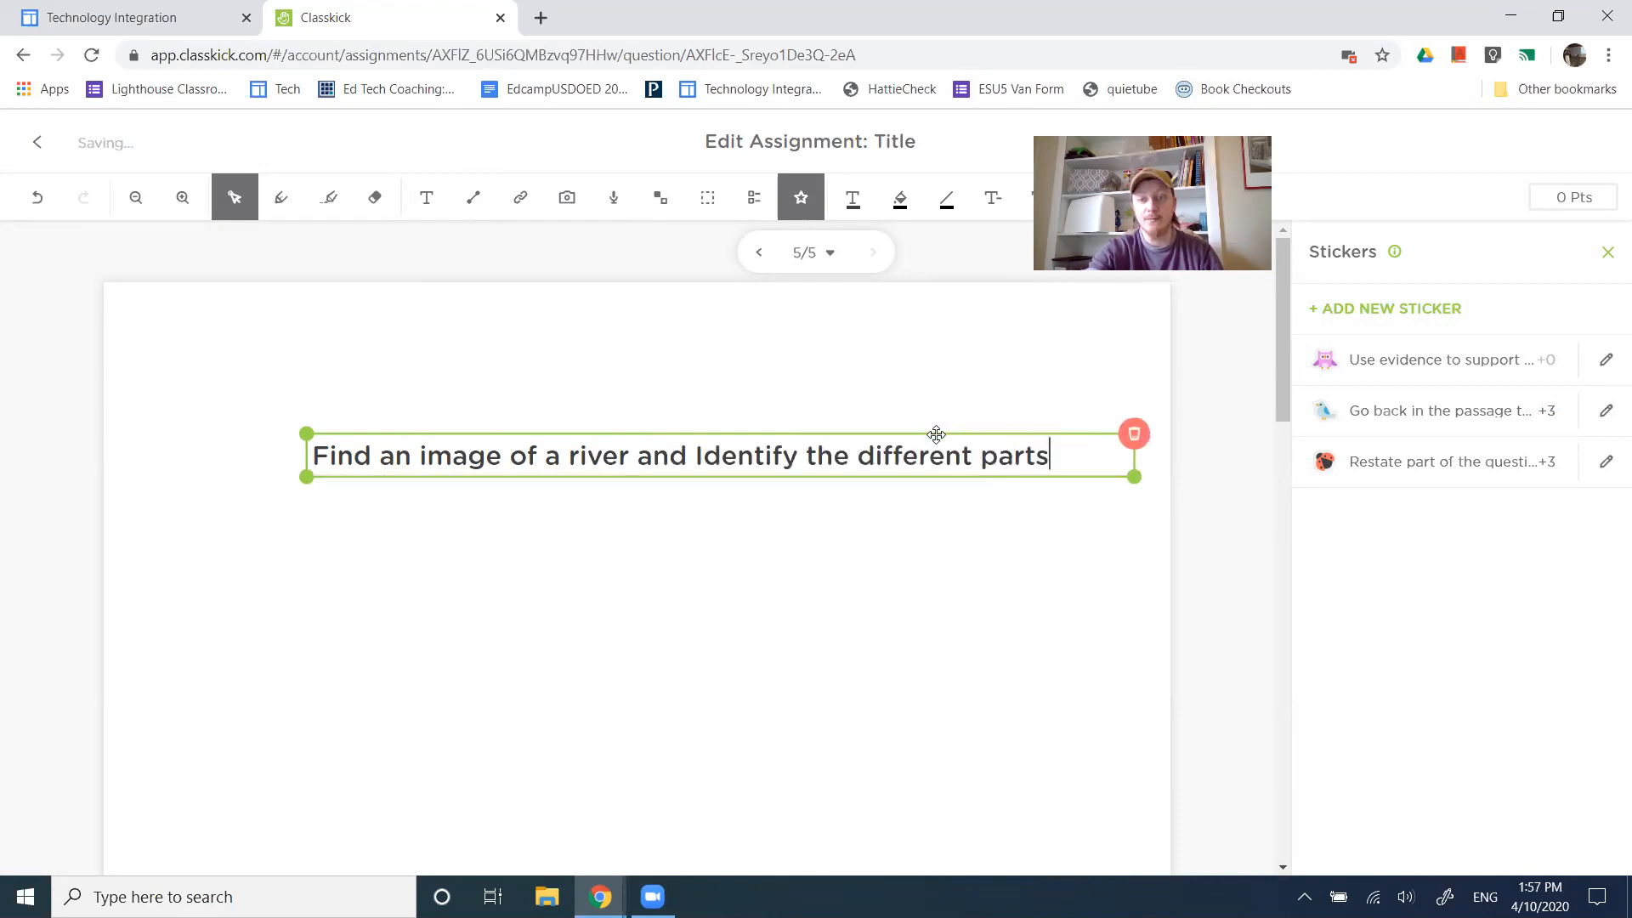
{"action": "left_click_drag", "start_coordinate": [896, 427], "coordinate": [821, 369]}
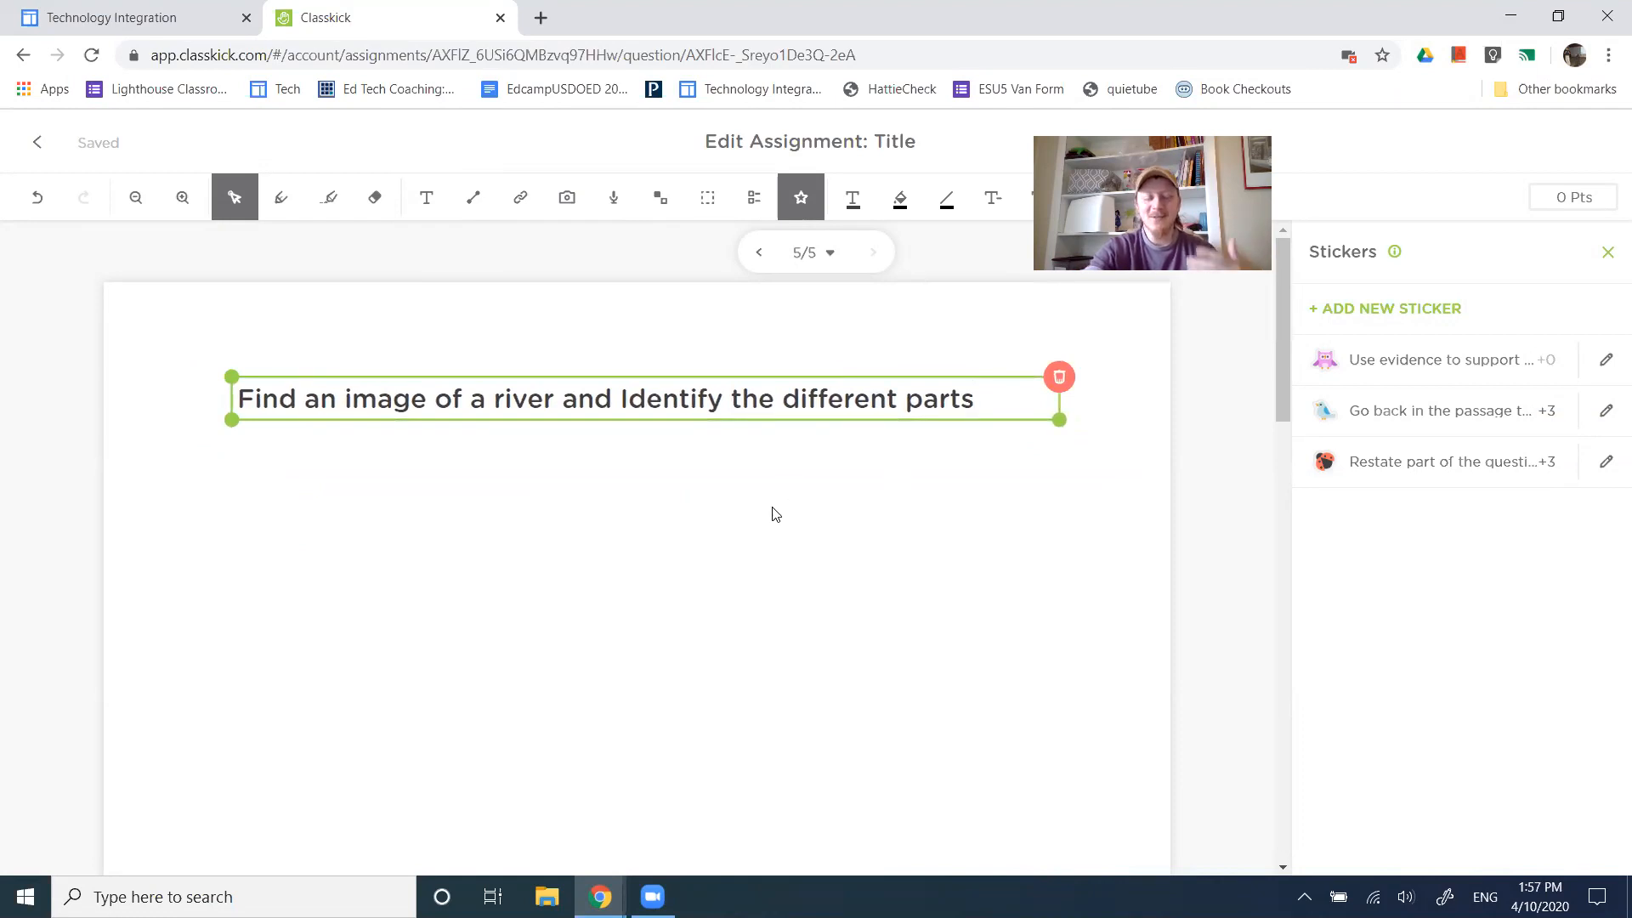
{"action": "left_click", "coordinate": [706, 539]}
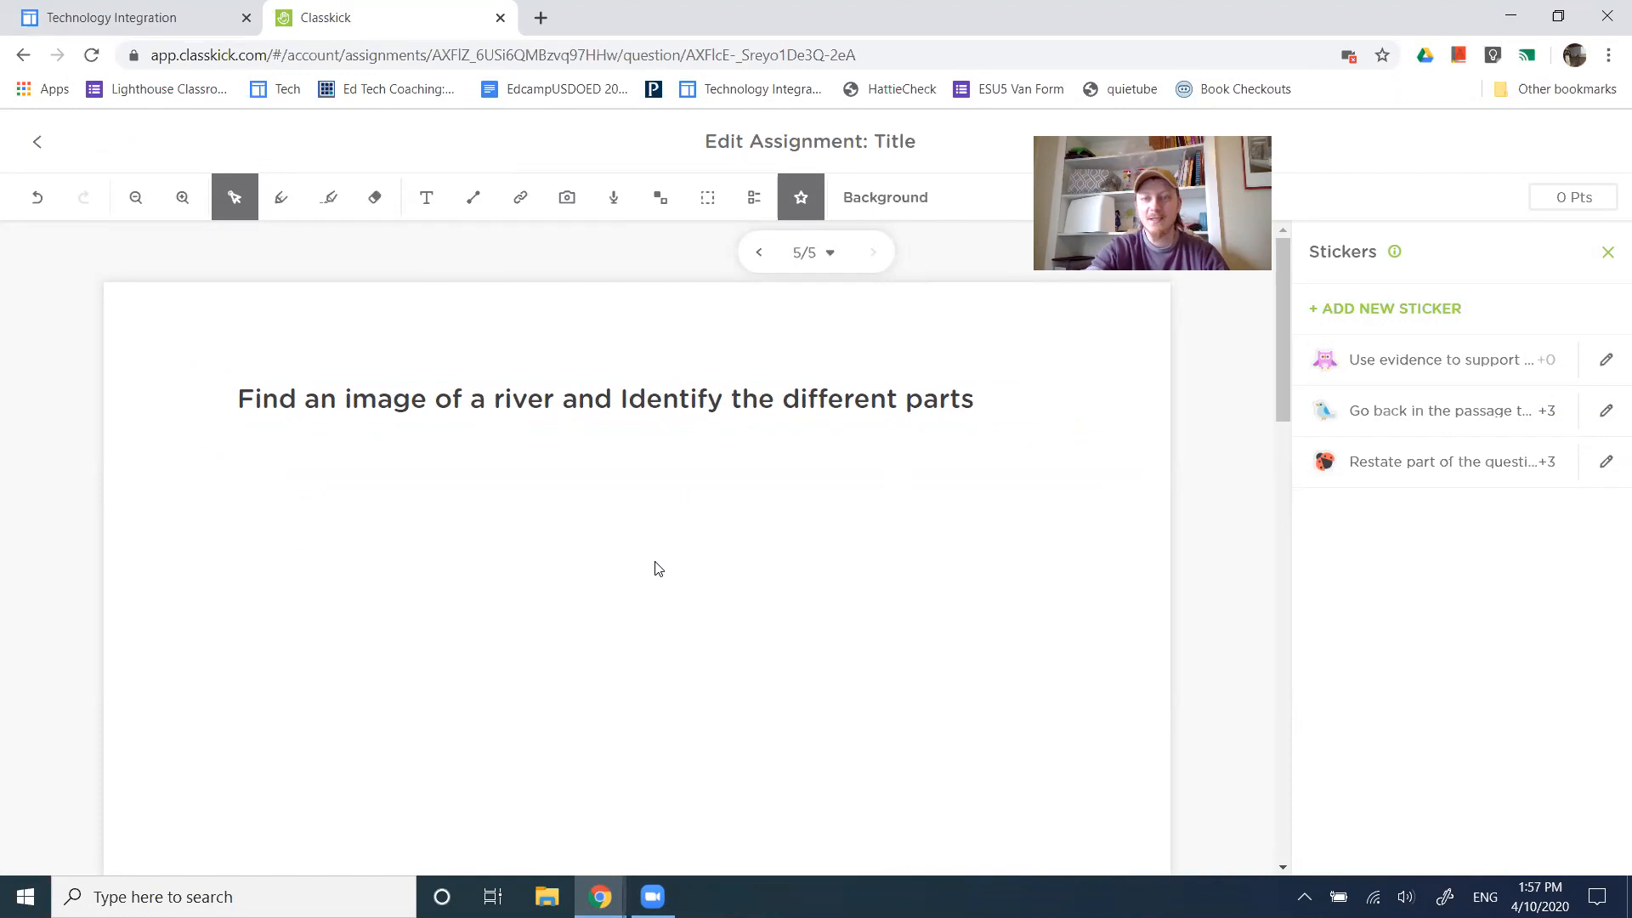
Set the potential grade for slide 5 to 99 points
{"action": "left_click", "coordinate": [1562, 202]}
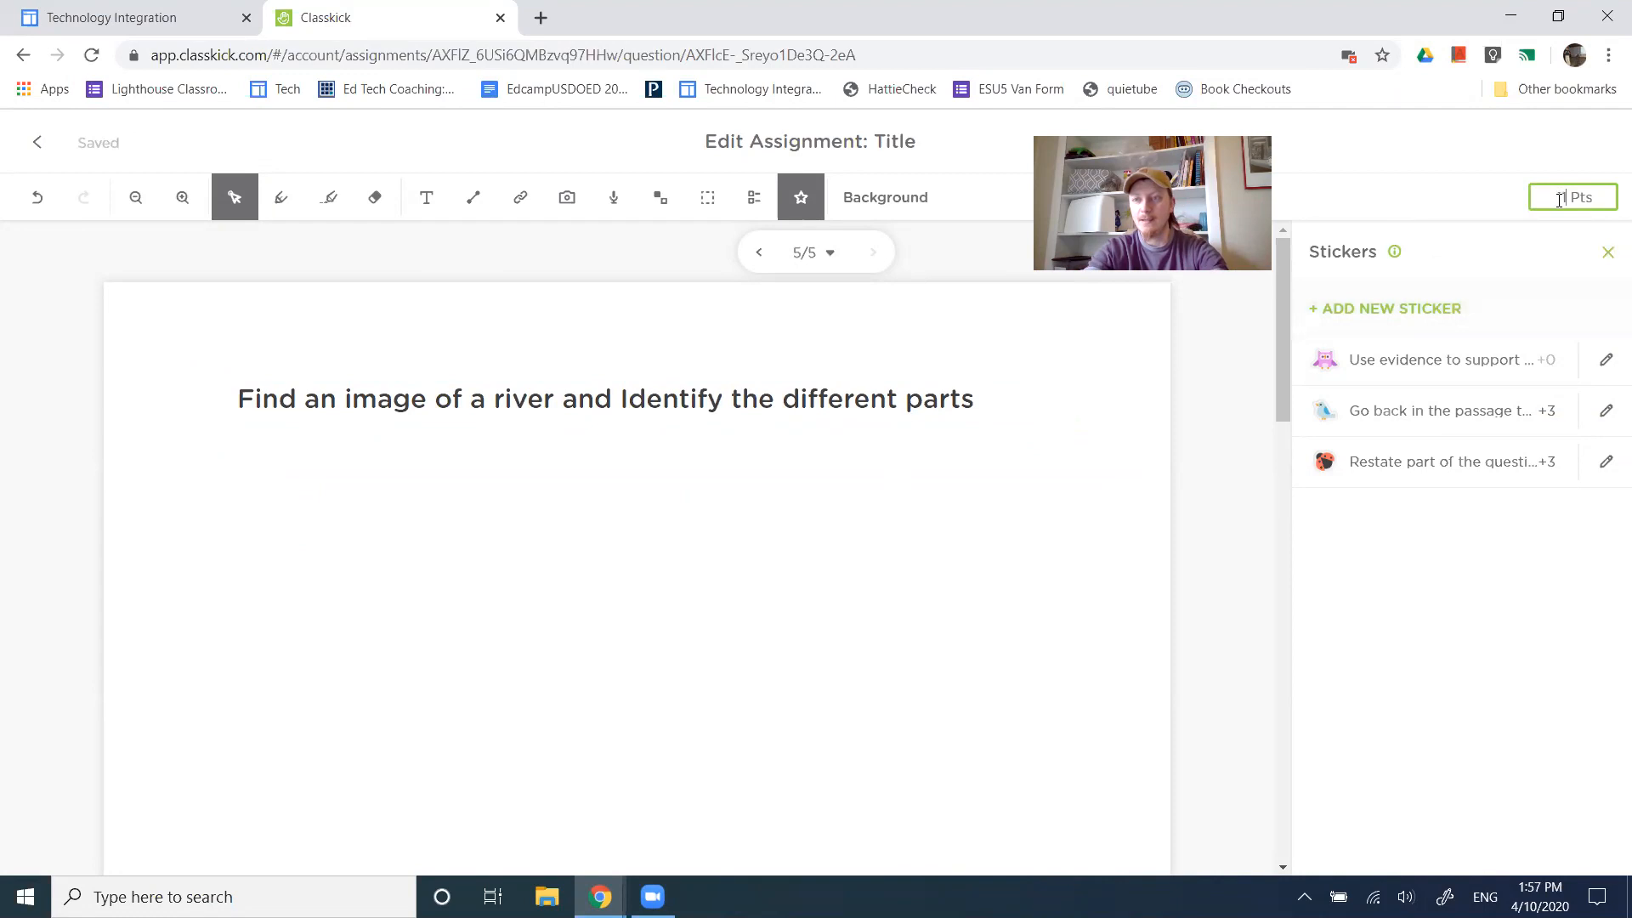
{"action": "key", "text": "BackSpace"}
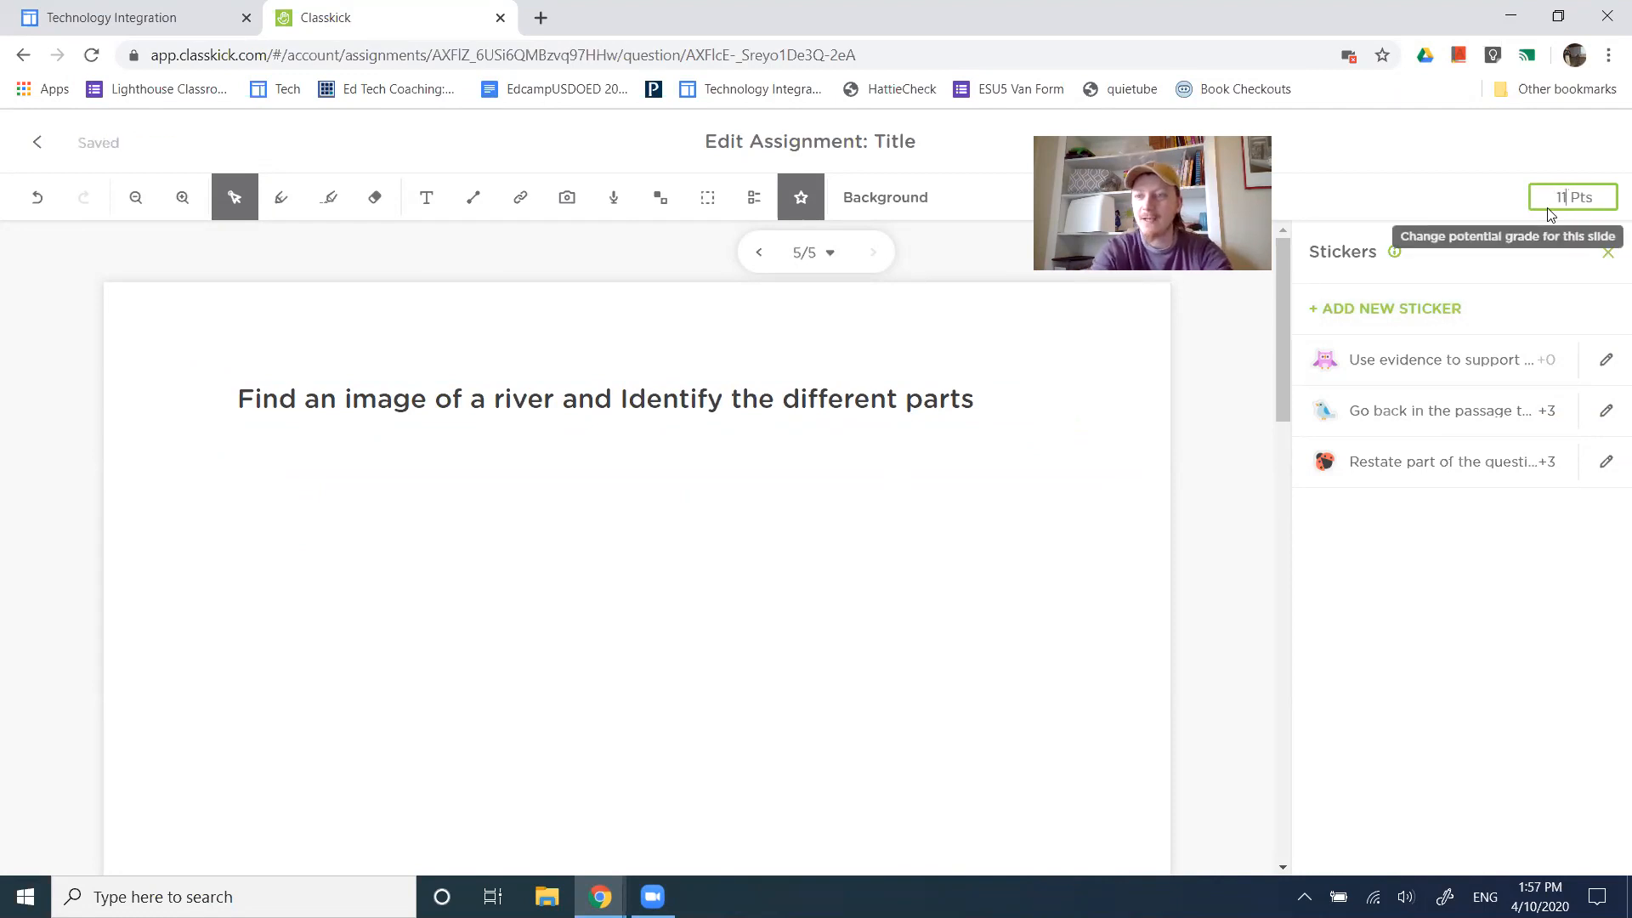
{"action": "key", "text": "BackSpace"}
{"action": "type", "text": "99"}
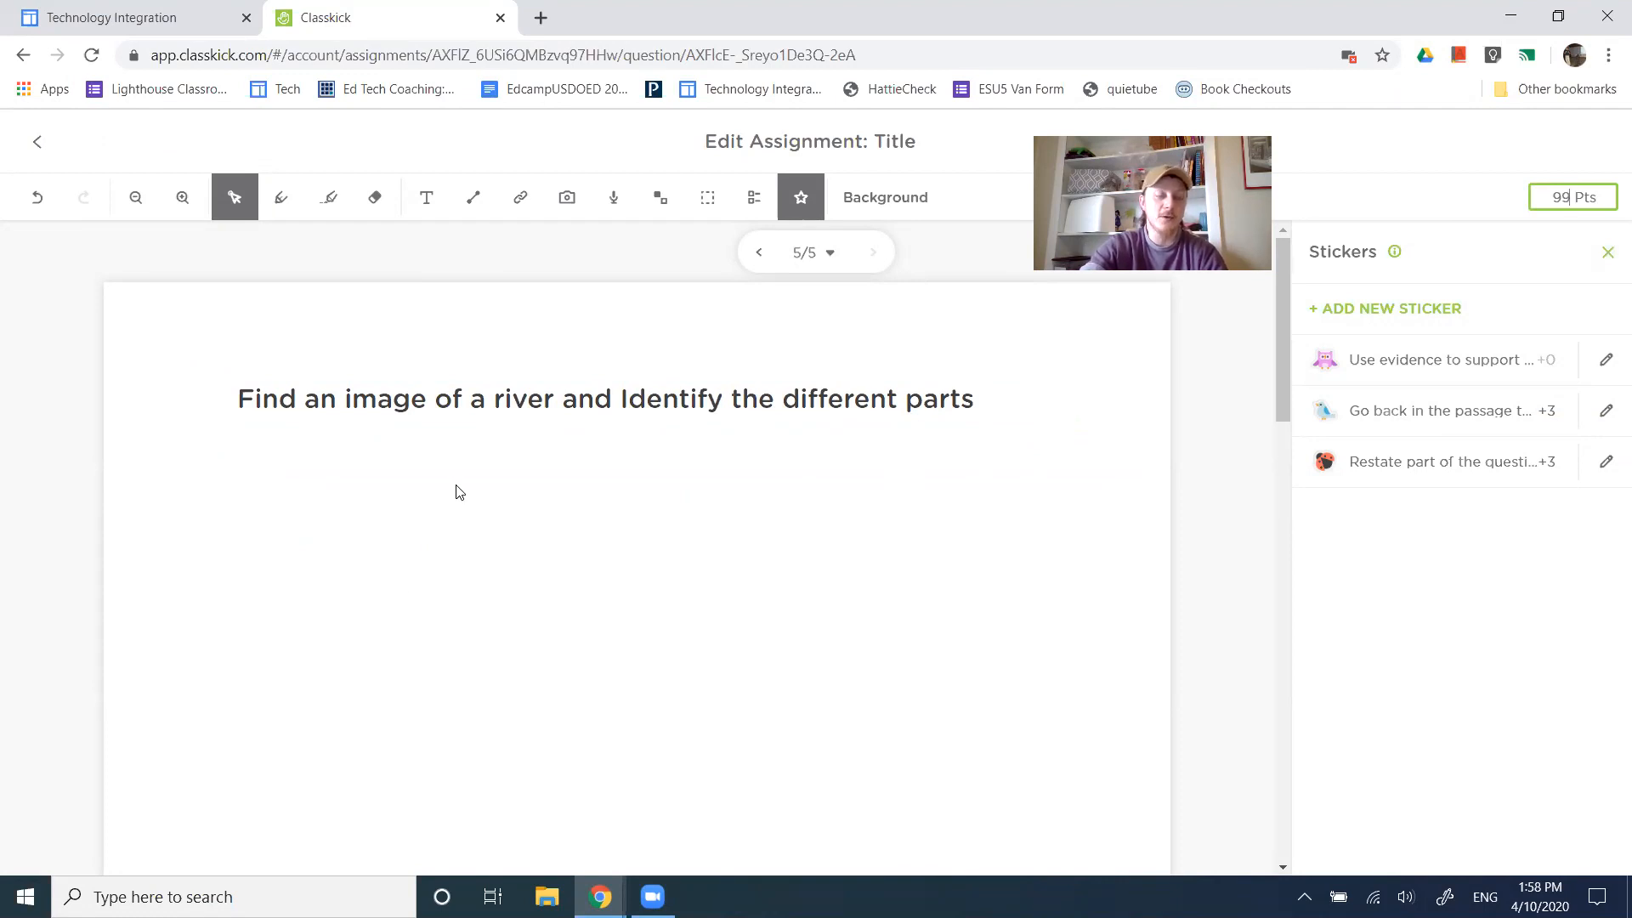
Move the river instruction slightly higher on the slide and open the slide's background options
{"action": "left_click_drag", "start_coordinate": [473, 397], "coordinate": [505, 371]}
{"action": "left_click", "coordinate": [503, 467]}
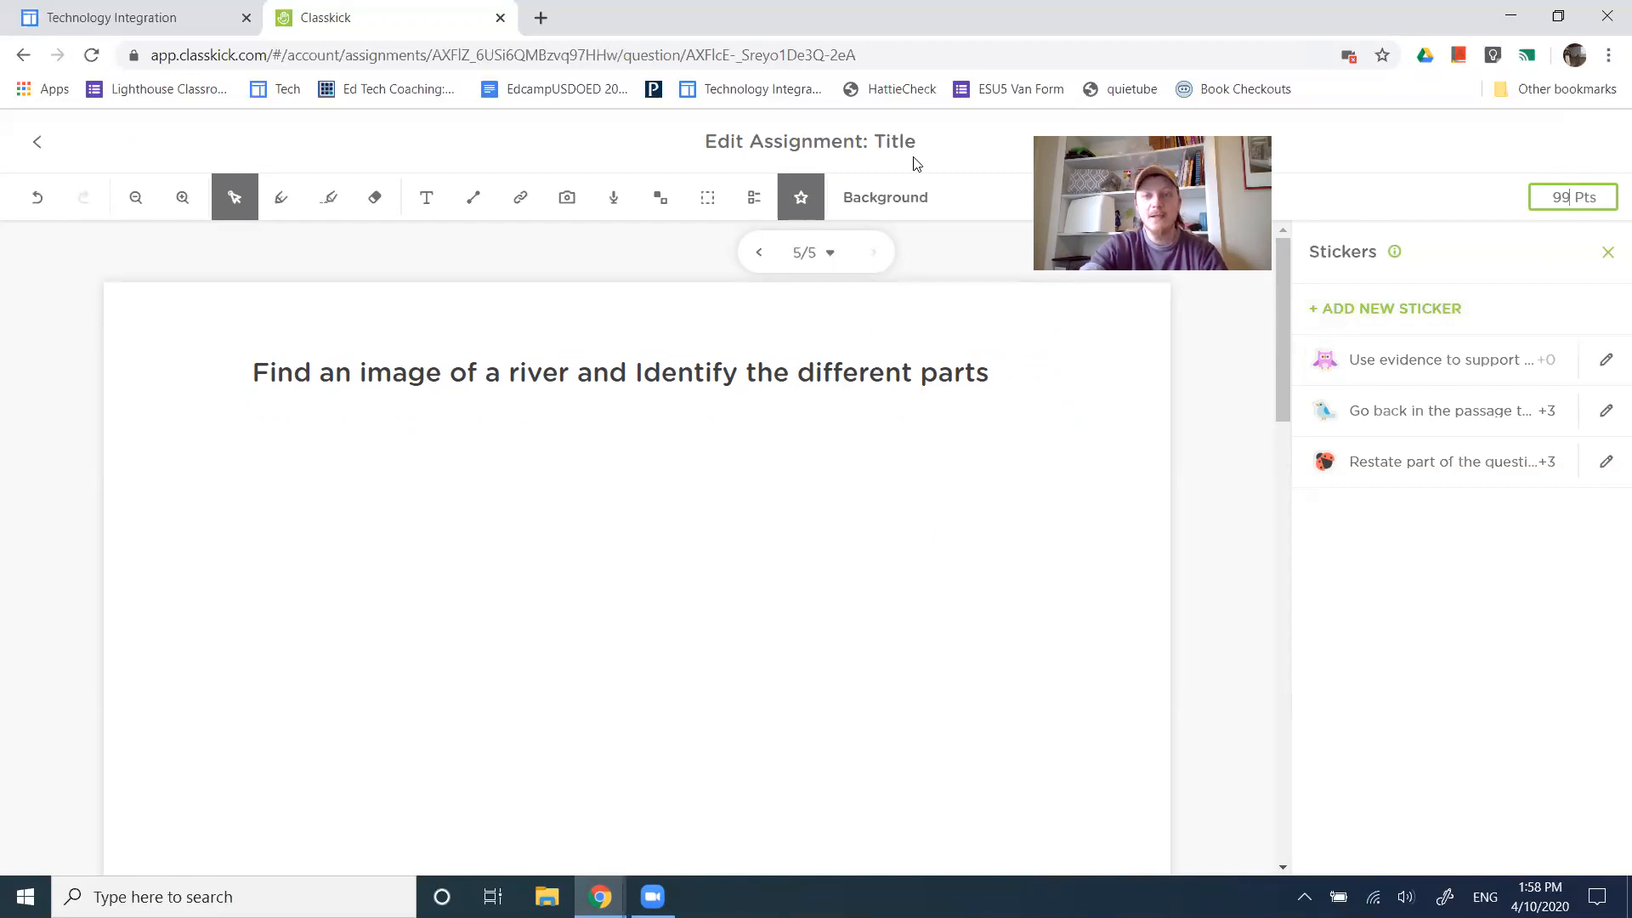
{"action": "left_click", "coordinate": [895, 200]}
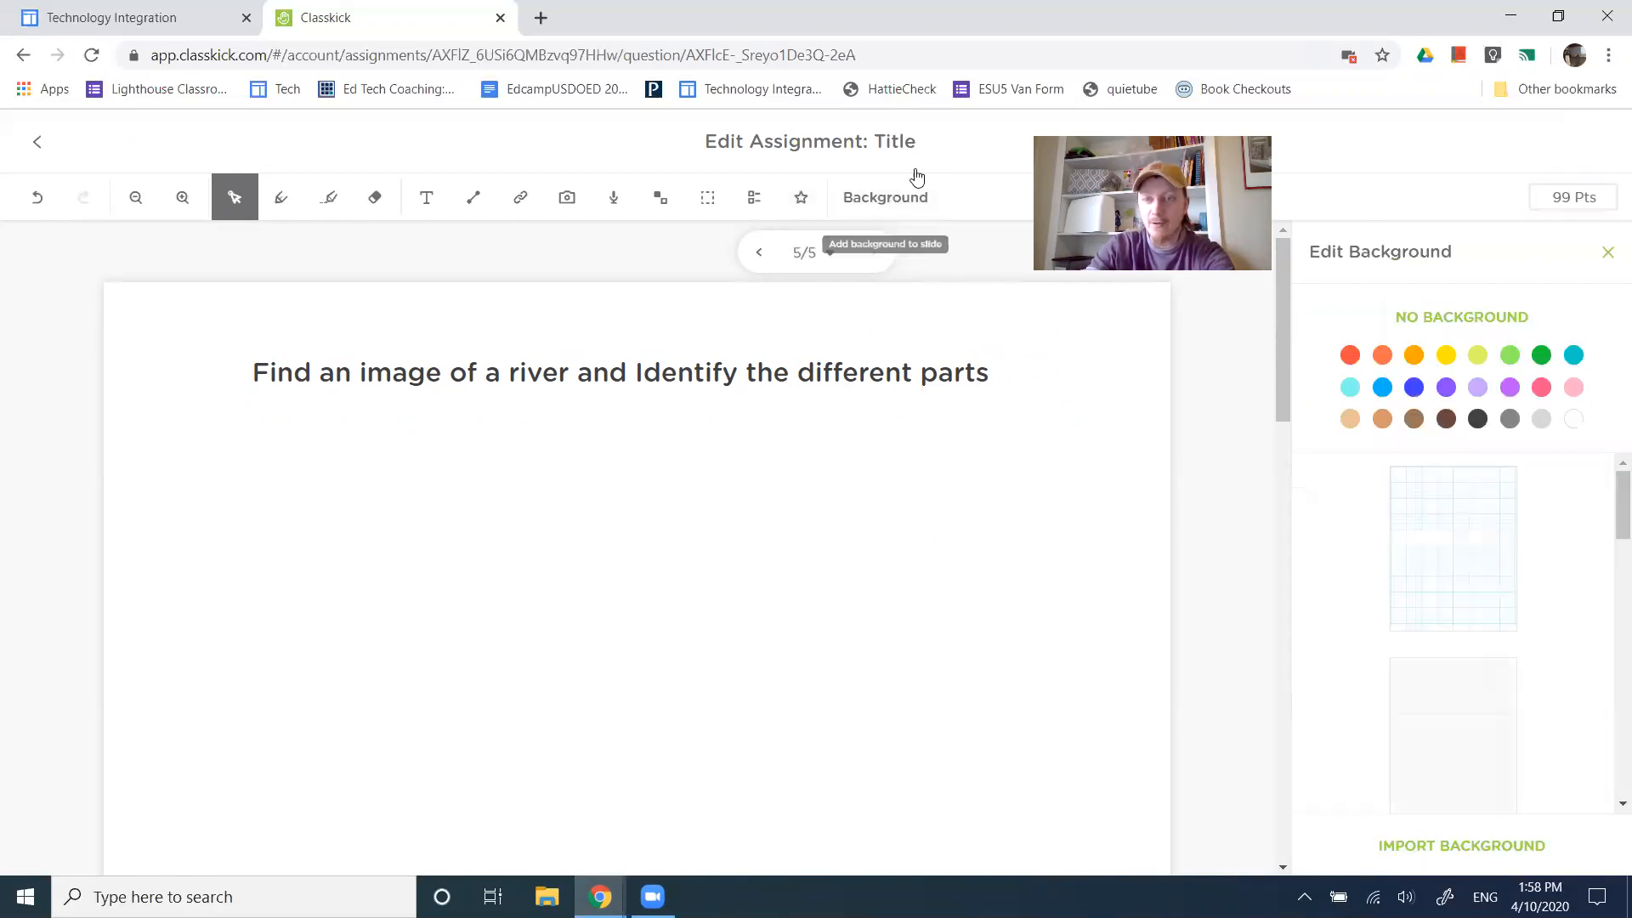
Try the graph-paper and blue lined-paper backgrounds on slide 5
{"action": "left_click", "coordinate": [1474, 564]}
{"action": "scroll", "coordinate": [1607, 546], "scroll_direction": "down", "scroll_amount": 2}
{"action": "left_click", "coordinate": [1471, 538]}
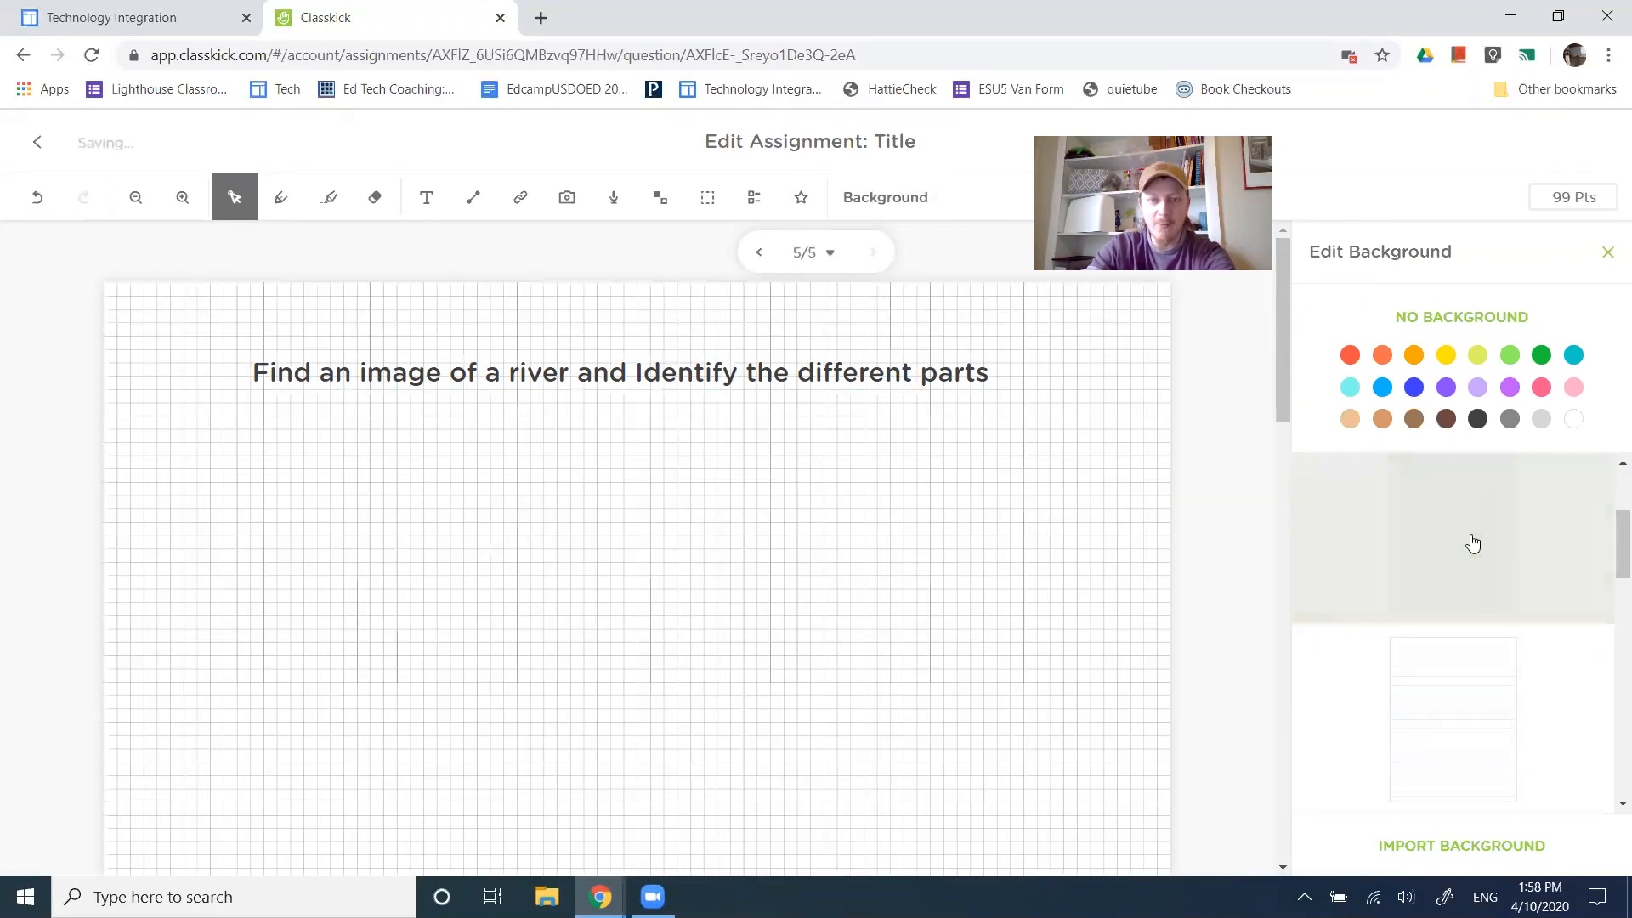
{"action": "left_click", "coordinate": [1493, 694]}
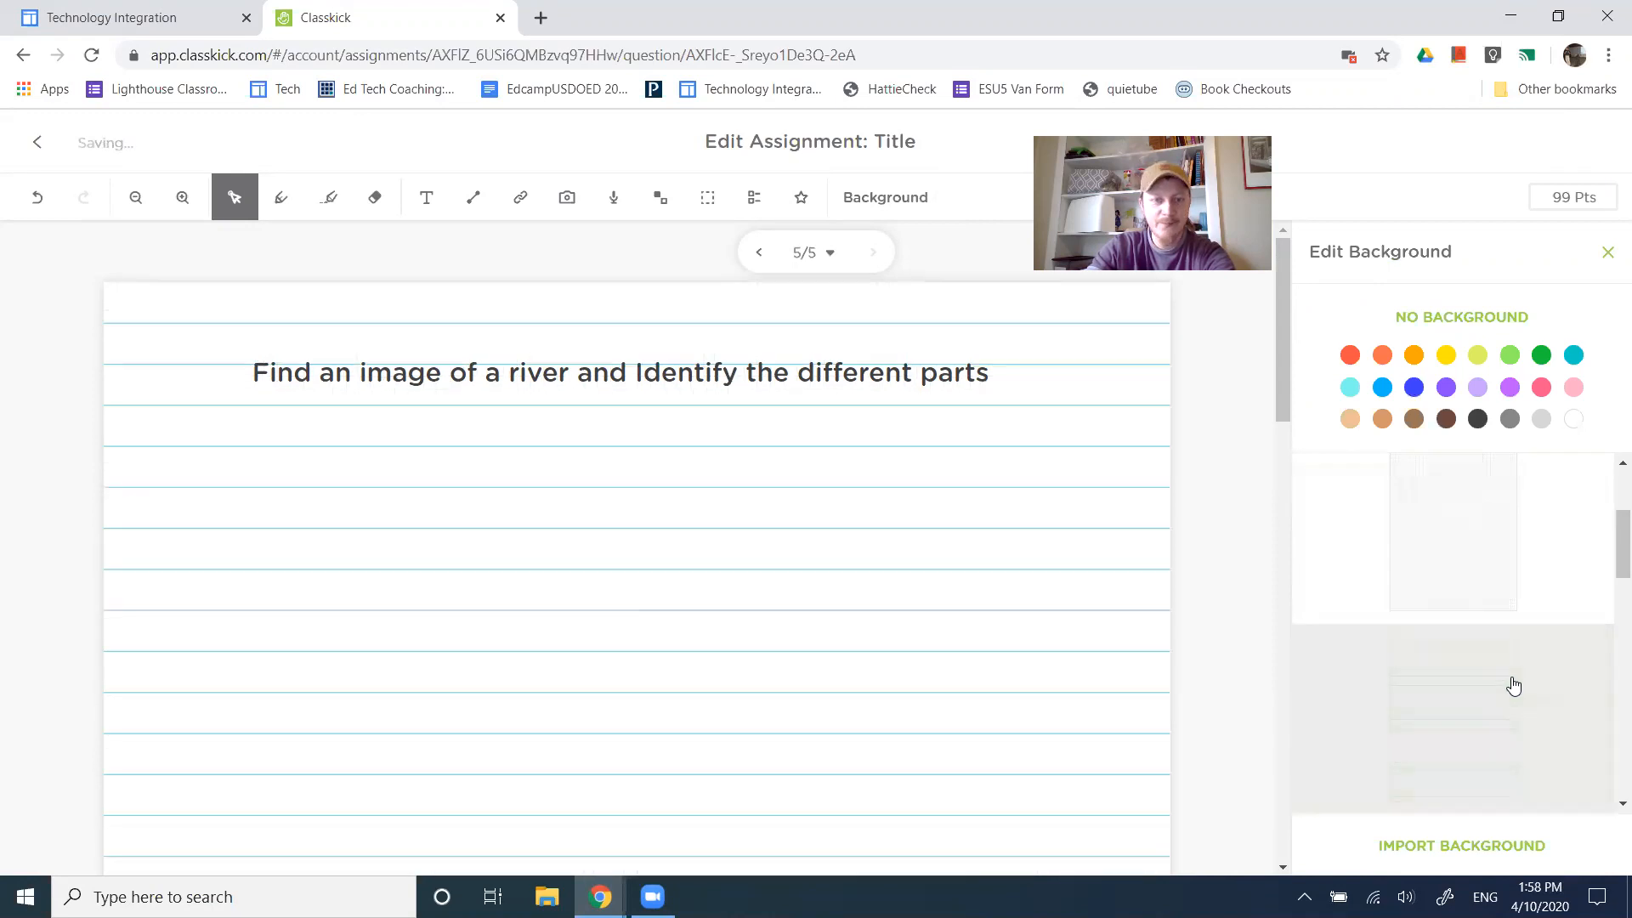
Try the Venn diagram, two-column chart and Exit Ticket backgrounds on slide 5
{"action": "scroll", "coordinate": [1609, 559], "scroll_direction": "down", "scroll_amount": 2}
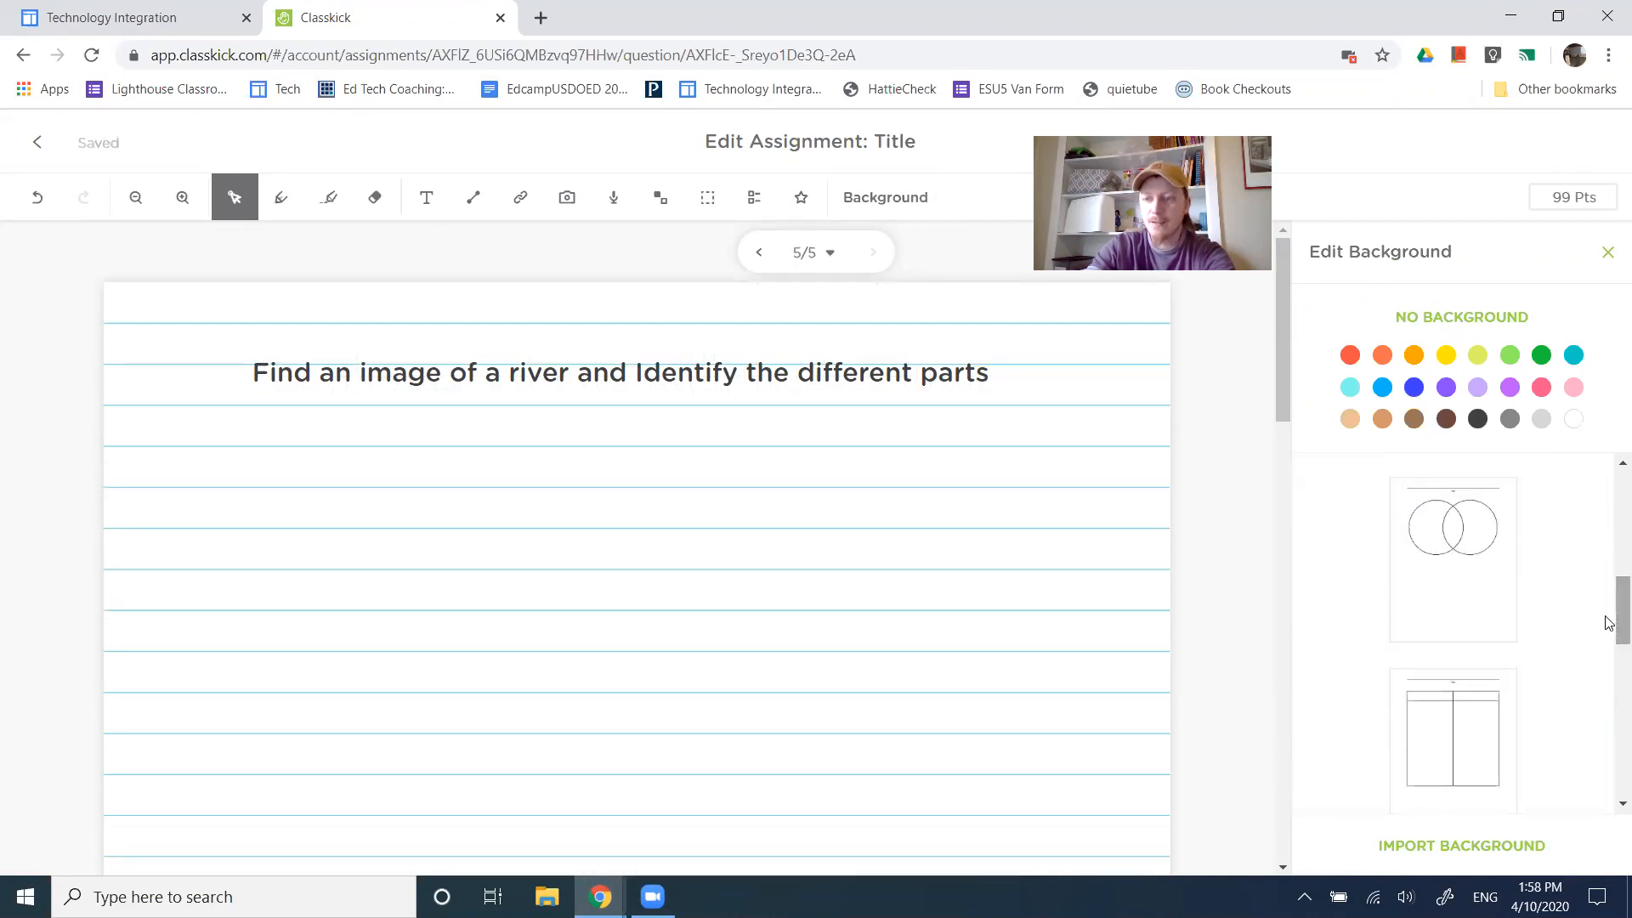
{"action": "left_click", "coordinate": [1481, 578]}
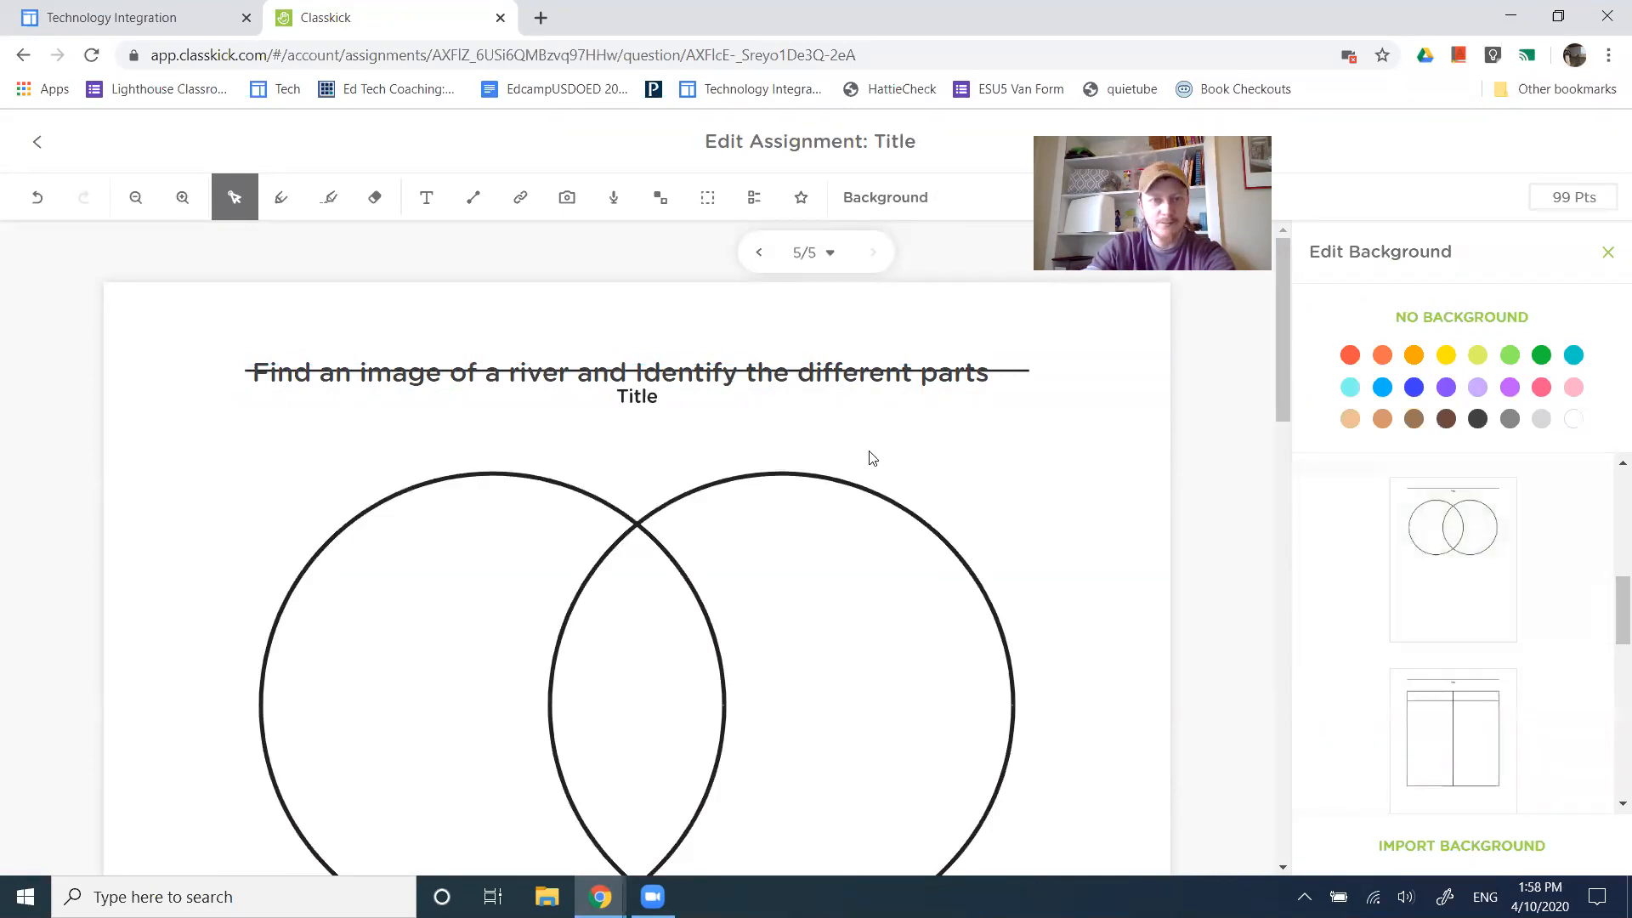
{"action": "scroll", "coordinate": [1487, 595], "scroll_direction": "down", "scroll_amount": 3}
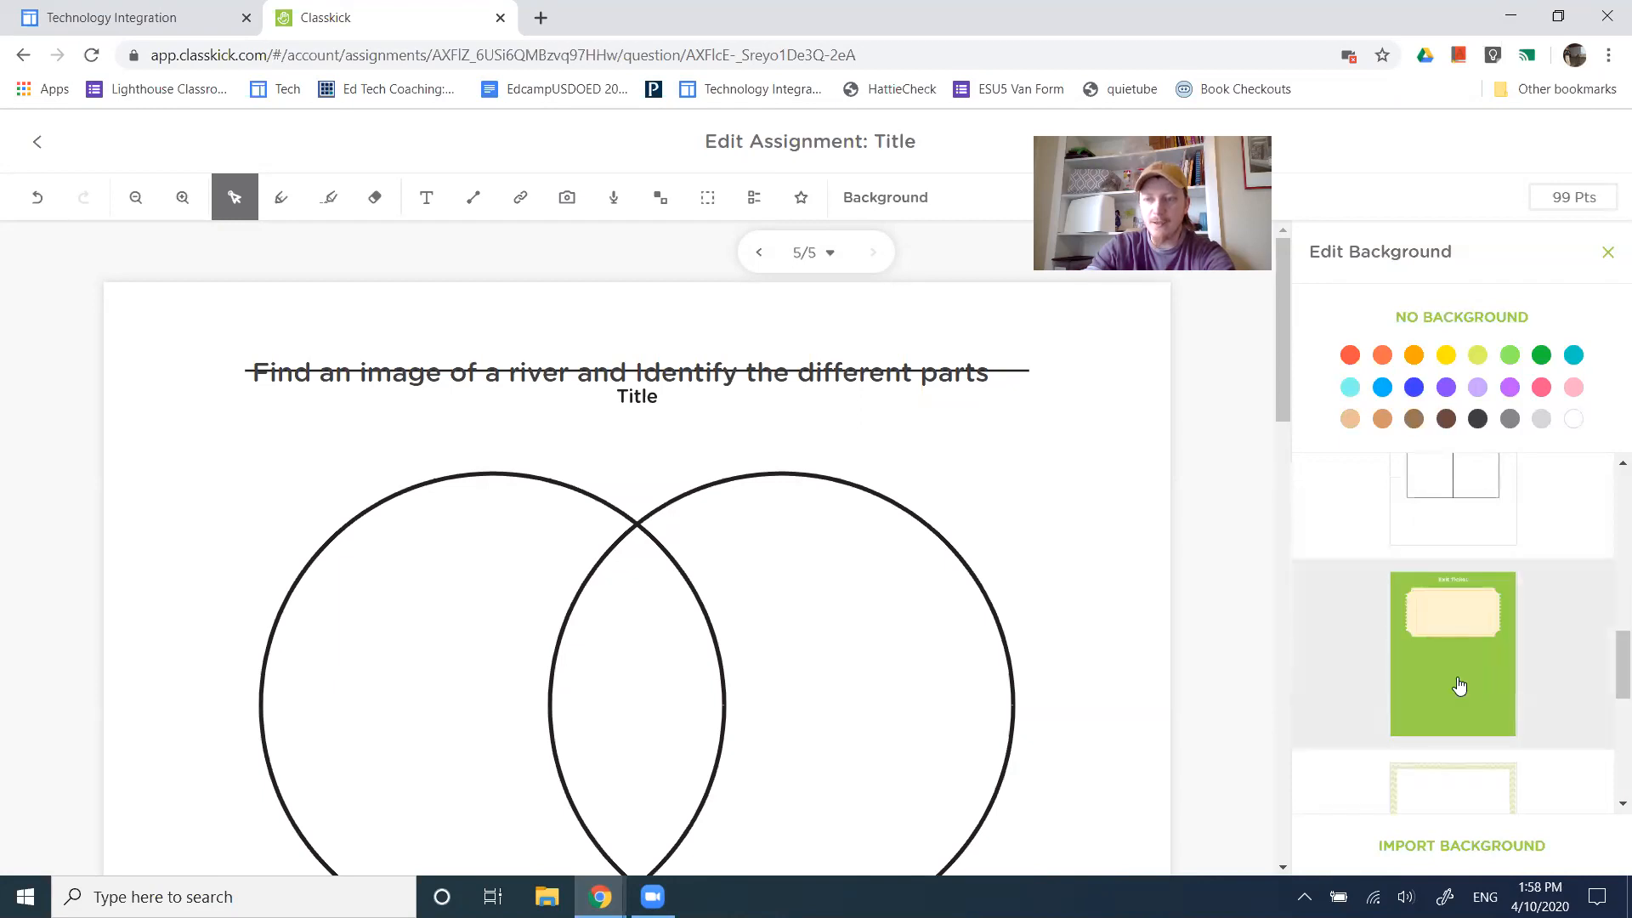
{"action": "left_click", "coordinate": [1474, 697]}
{"action": "left_click", "coordinate": [1460, 485]}
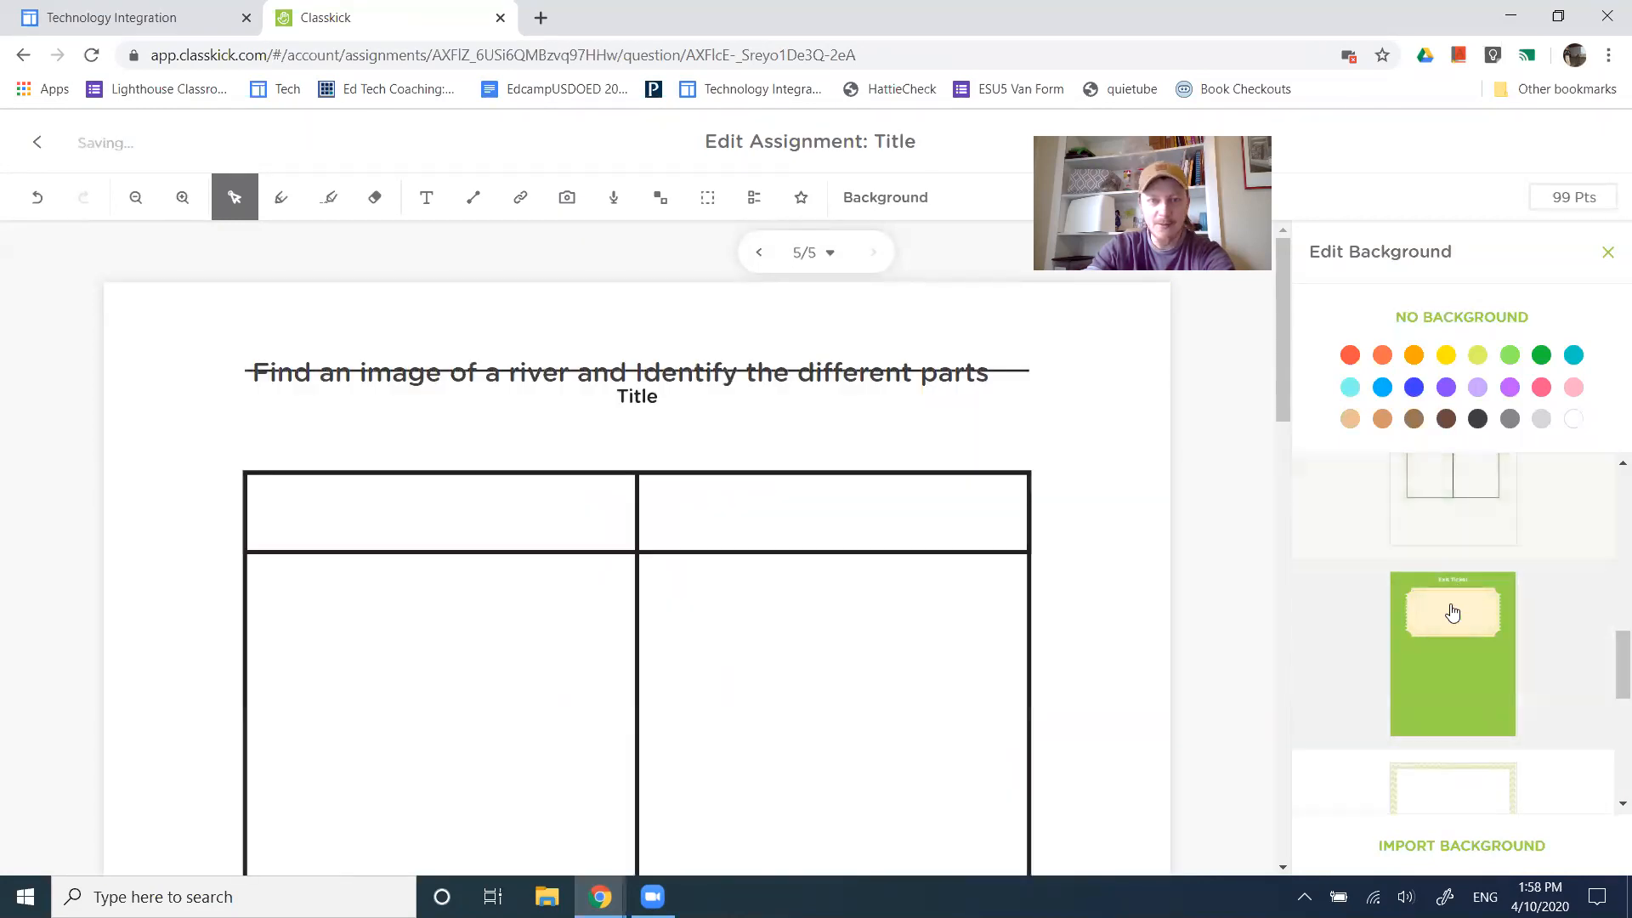
{"action": "left_click", "coordinate": [1443, 667]}
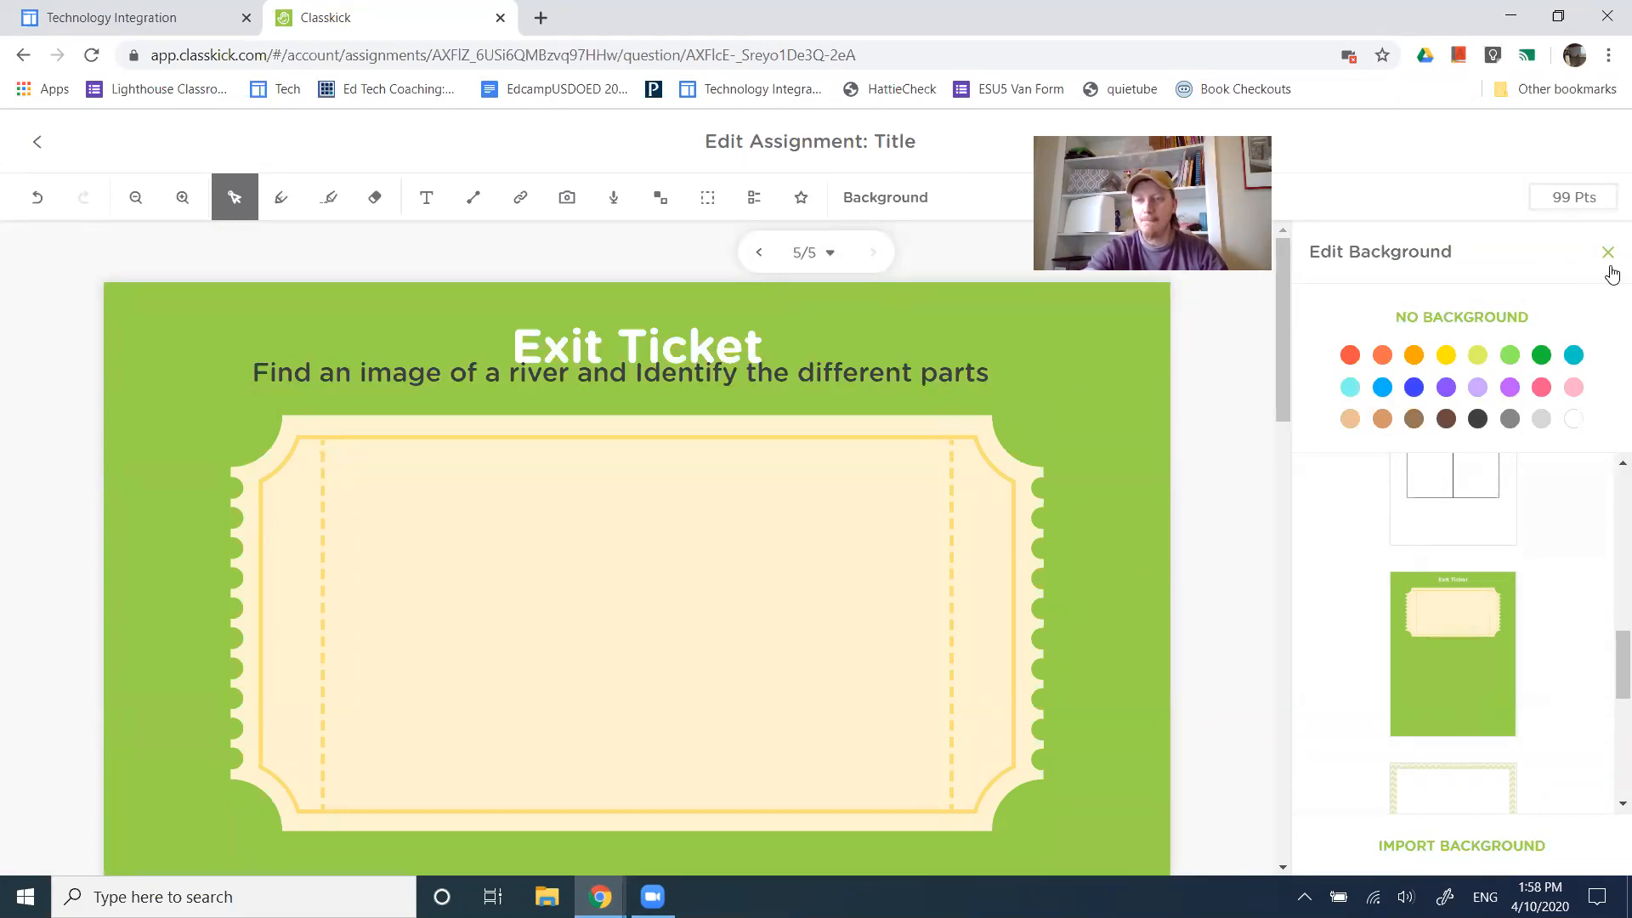
Reopen the background options for slide 5, try a solid teal, and set the background to light pink
{"action": "left_click", "coordinate": [885, 200]}
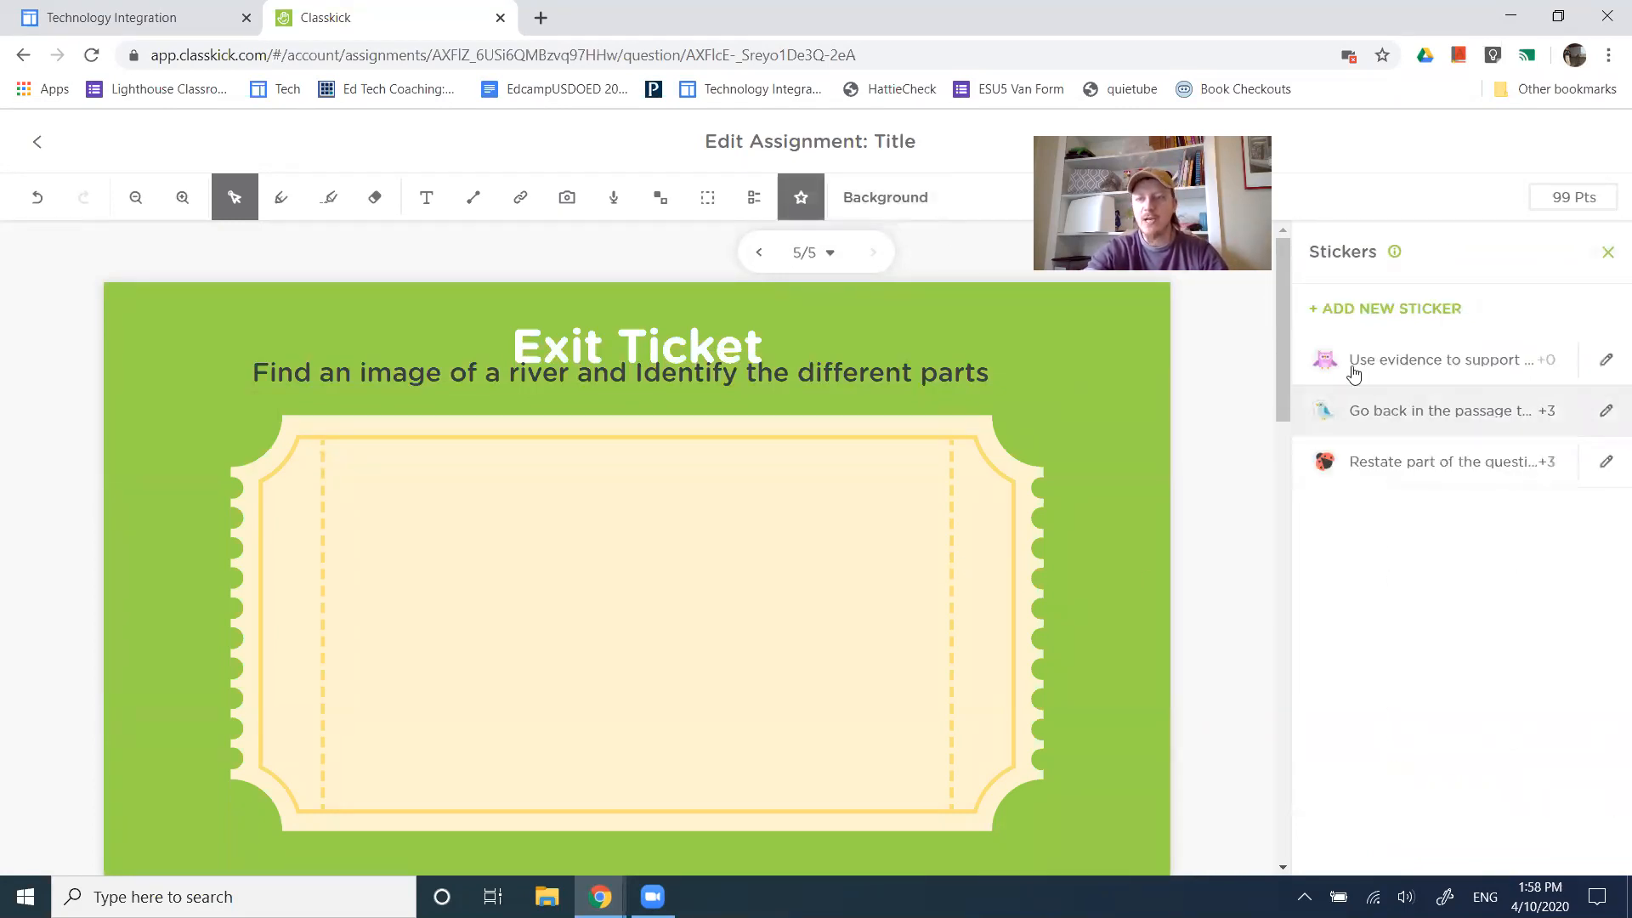
{"action": "left_click", "coordinate": [886, 200]}
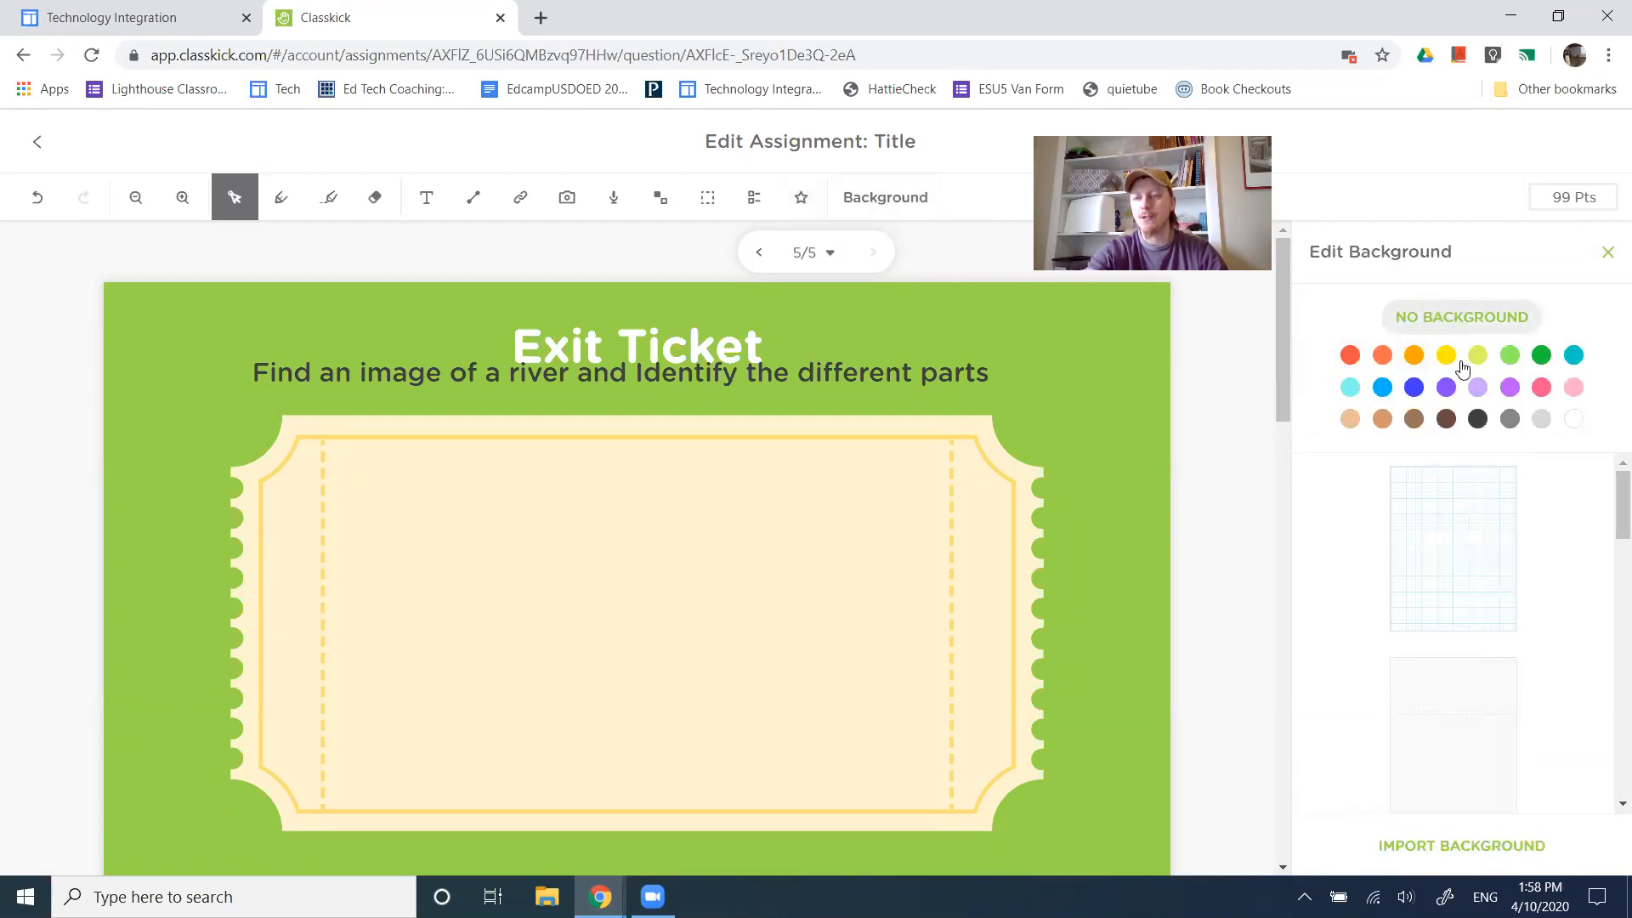
{"action": "left_click", "coordinate": [1574, 357]}
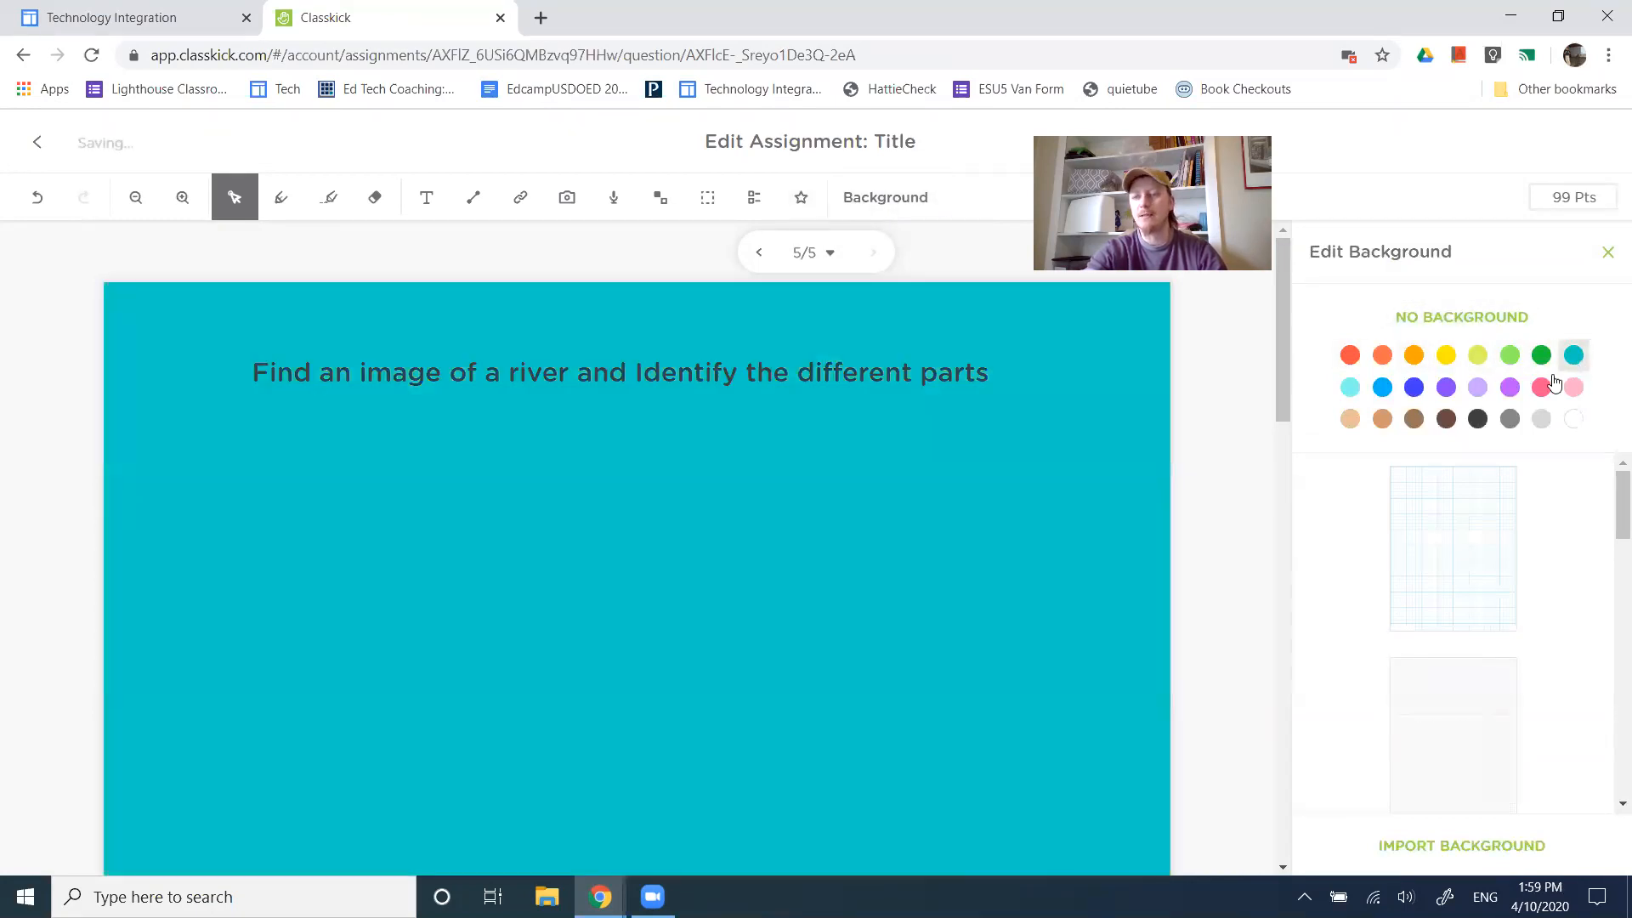
{"action": "left_click", "coordinate": [1574, 389]}
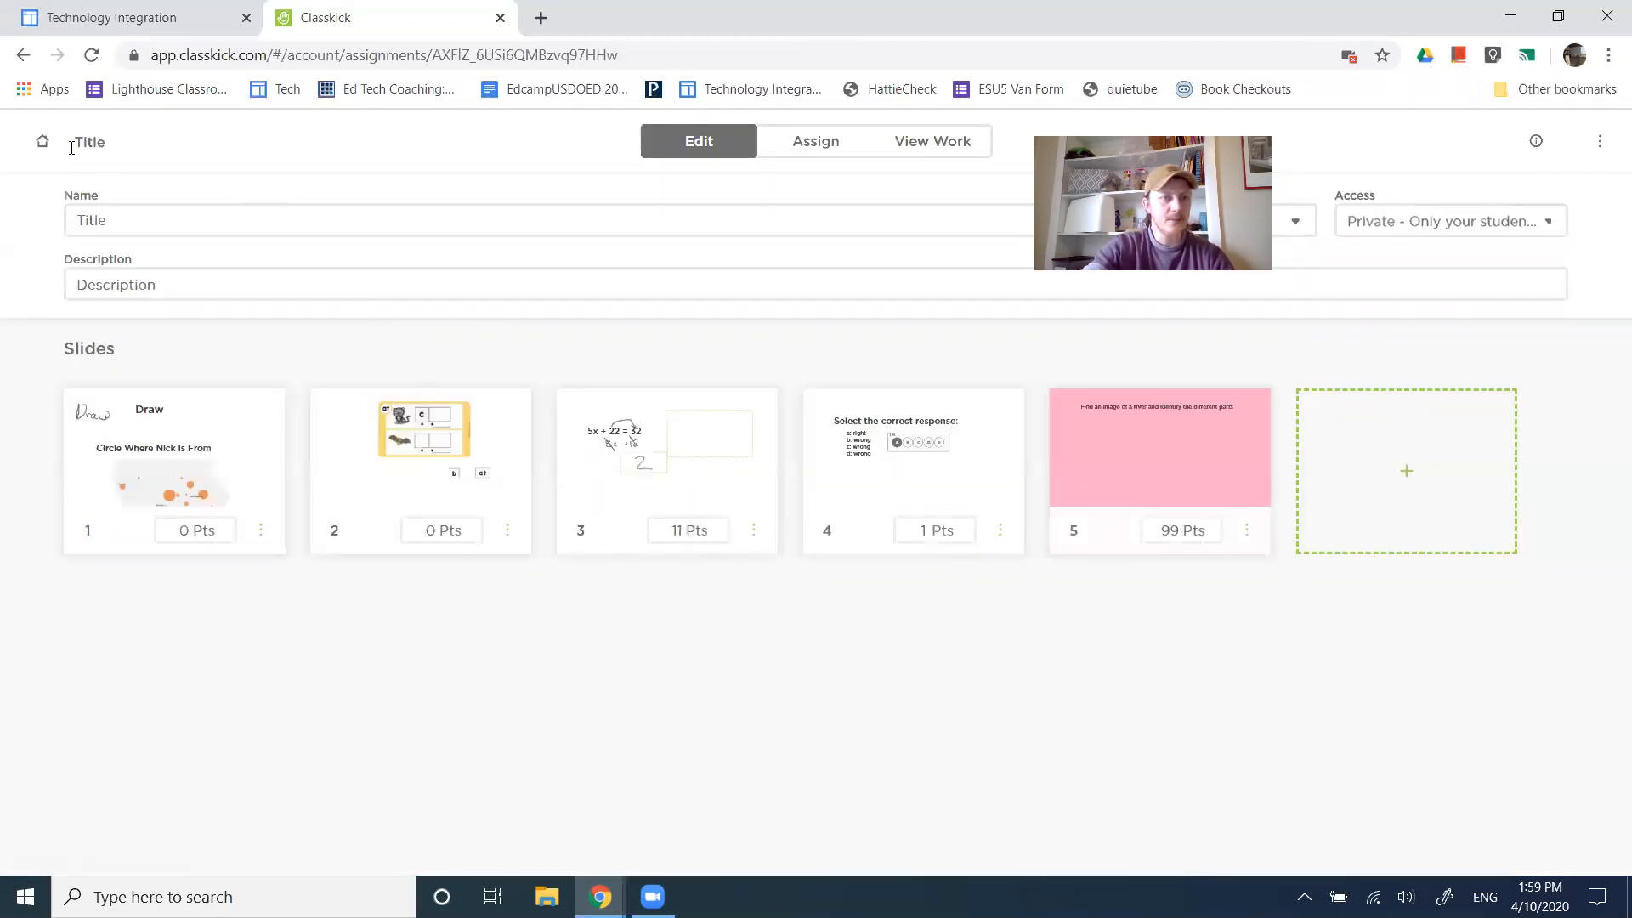
Return to the assignments list and look at the options for creating a new assignment
{"action": "left_click", "coordinate": [43, 141]}
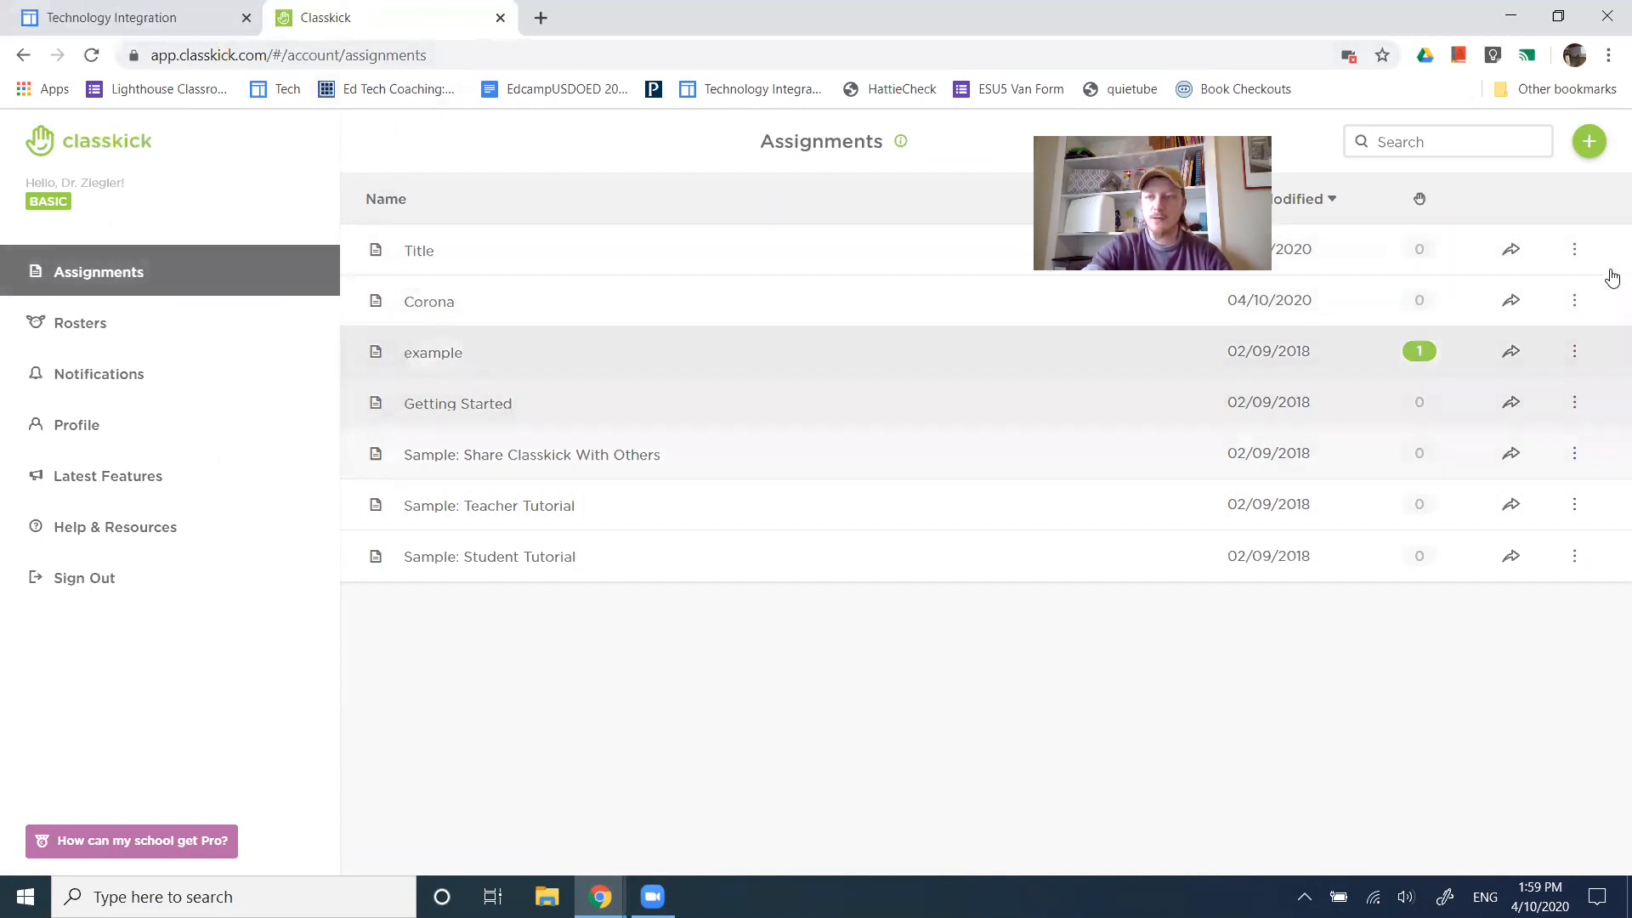
{"action": "left_click", "coordinate": [1590, 145]}
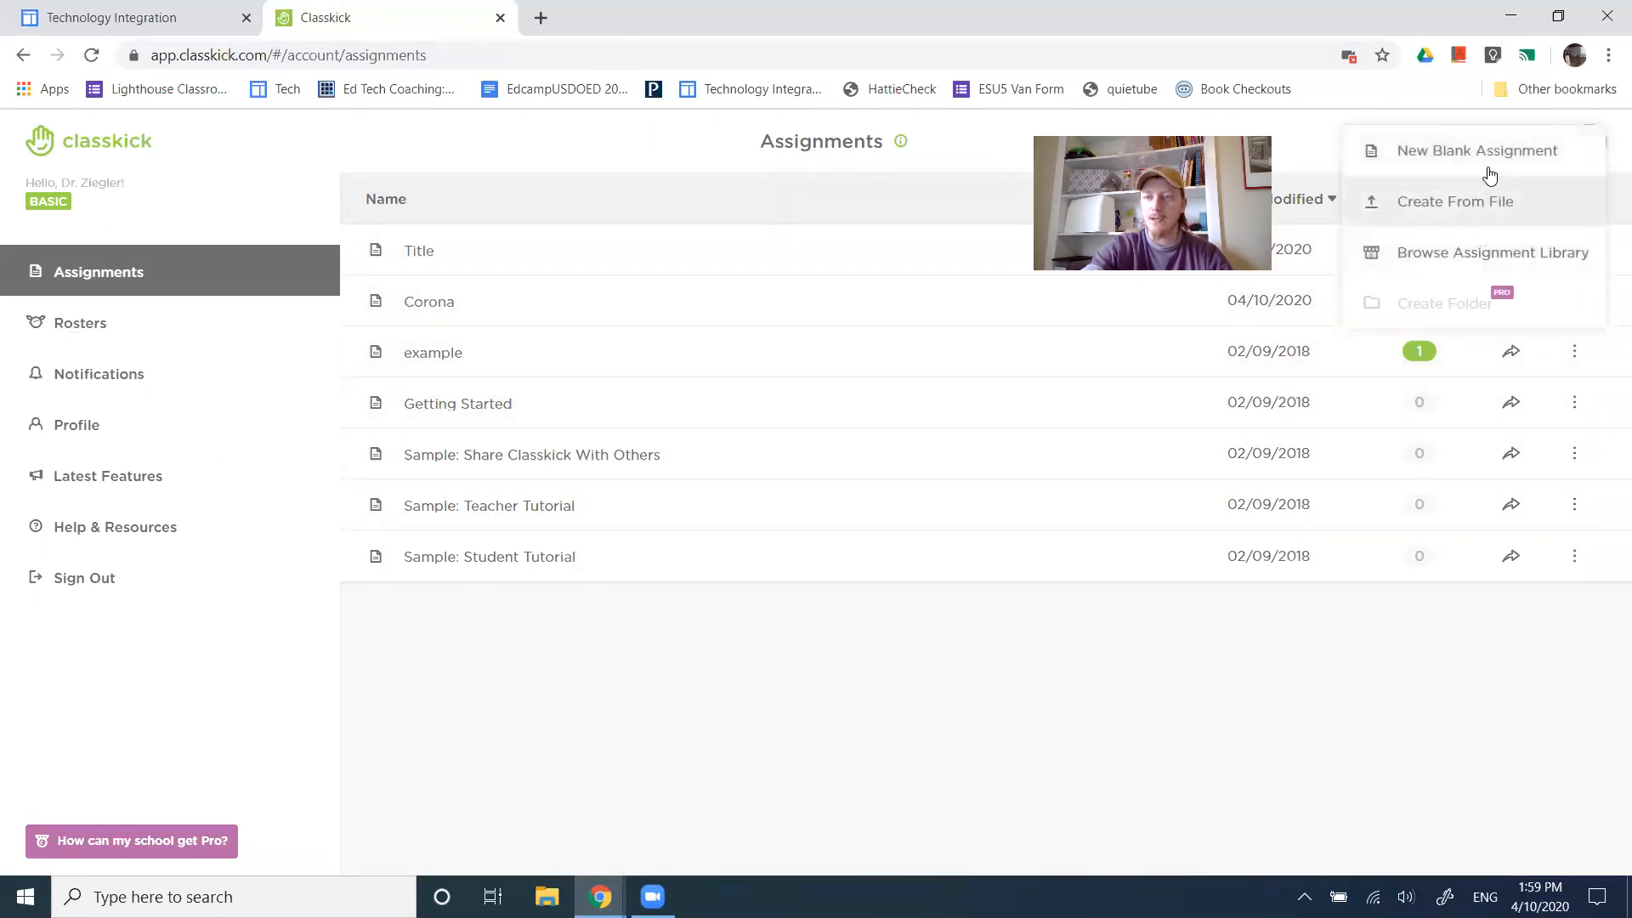
{"action": "left_click", "coordinate": [785, 697]}
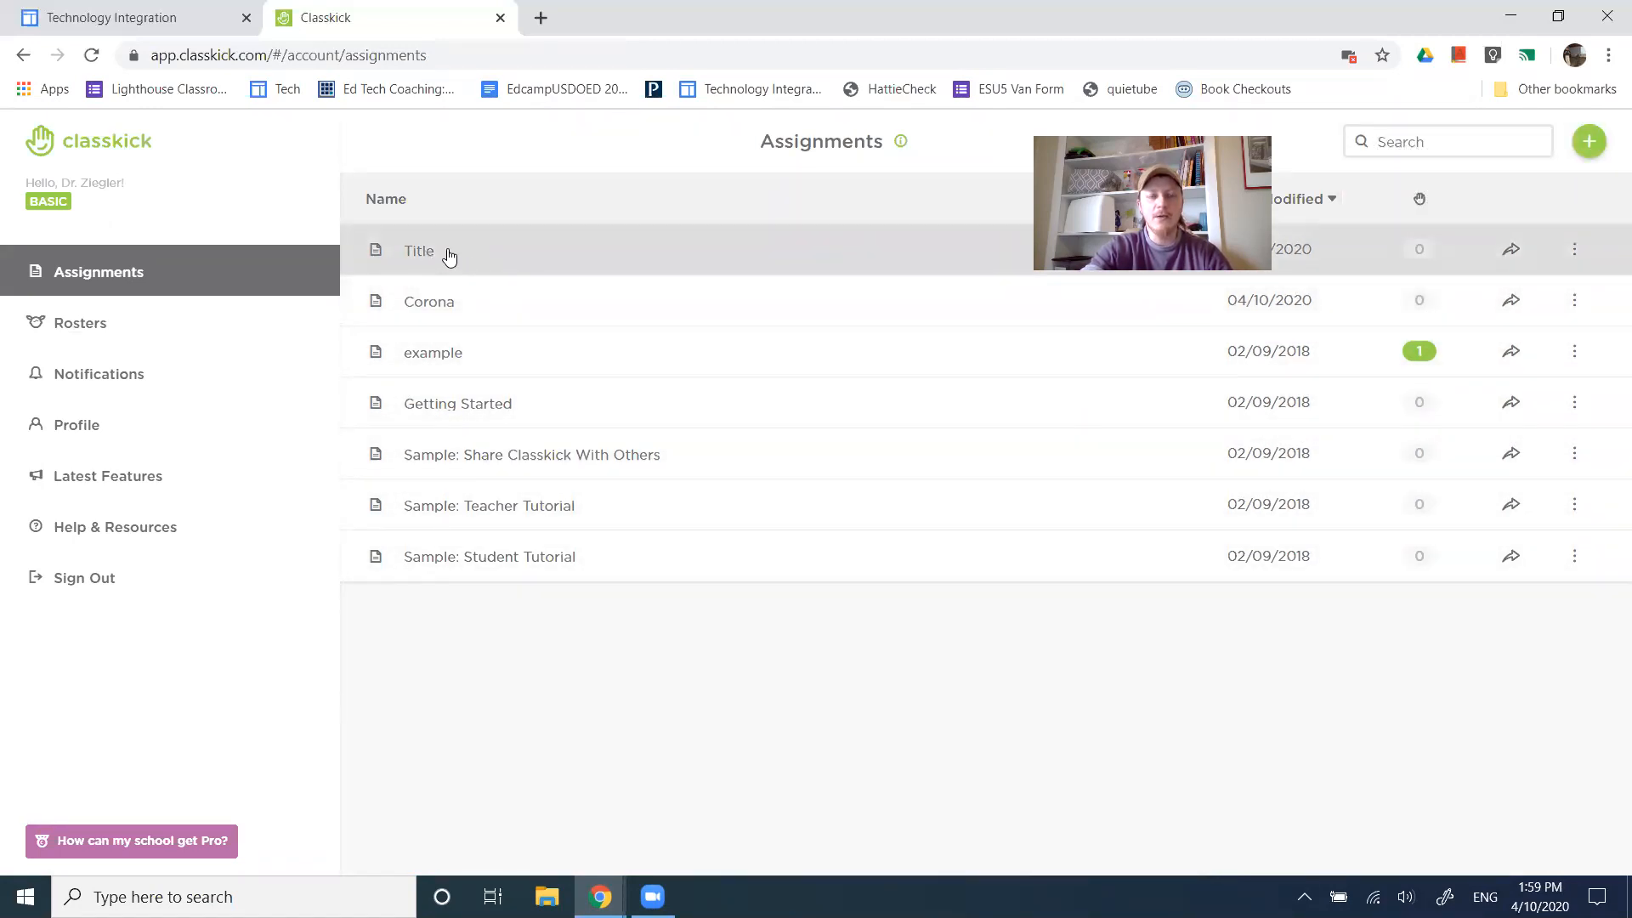
Assign the assignment named Title to a new roster, naming the roster with the teacher's surname
{"action": "left_click", "coordinate": [573, 260]}
{"action": "left_click", "coordinate": [815, 143]}
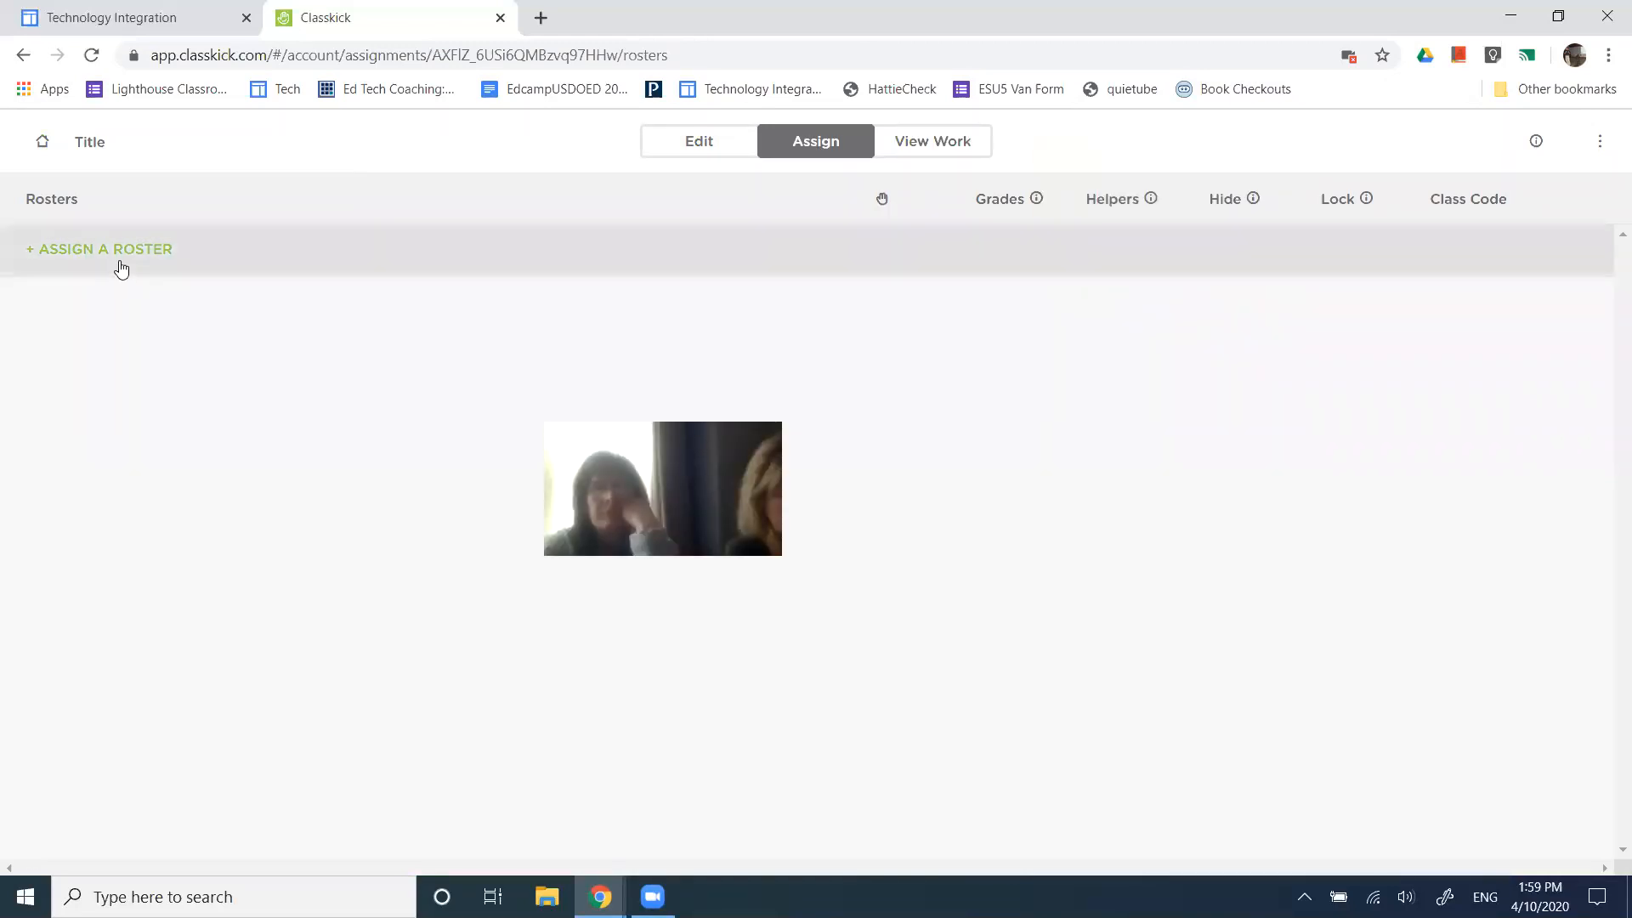
{"action": "left_click", "coordinate": [244, 246]}
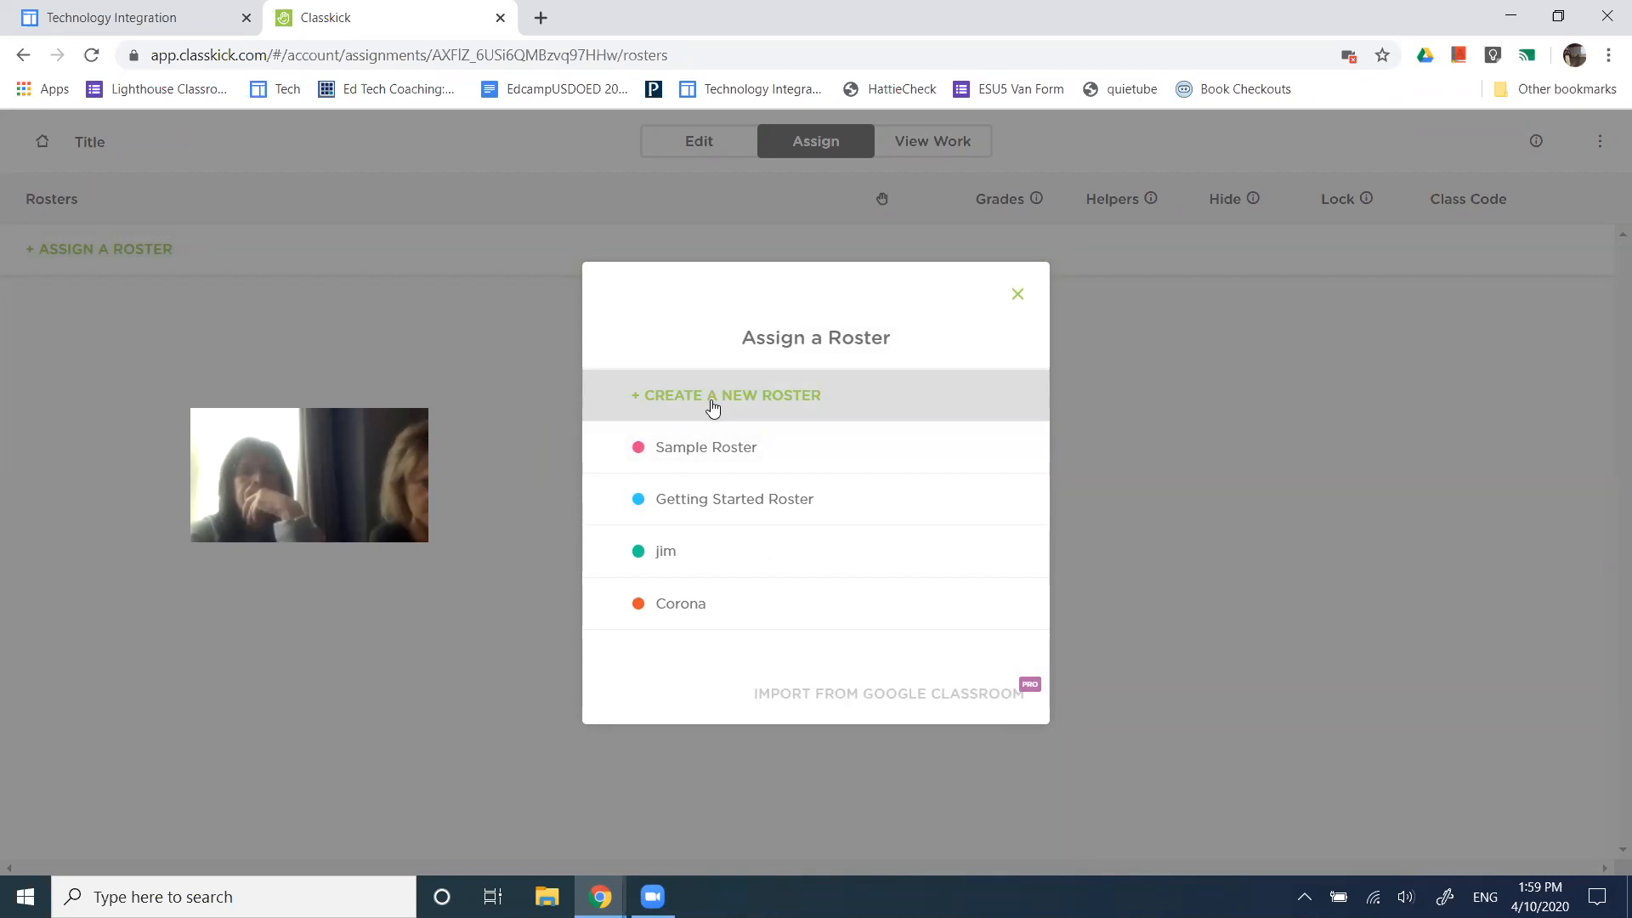
{"action": "left_click", "coordinate": [714, 405]}
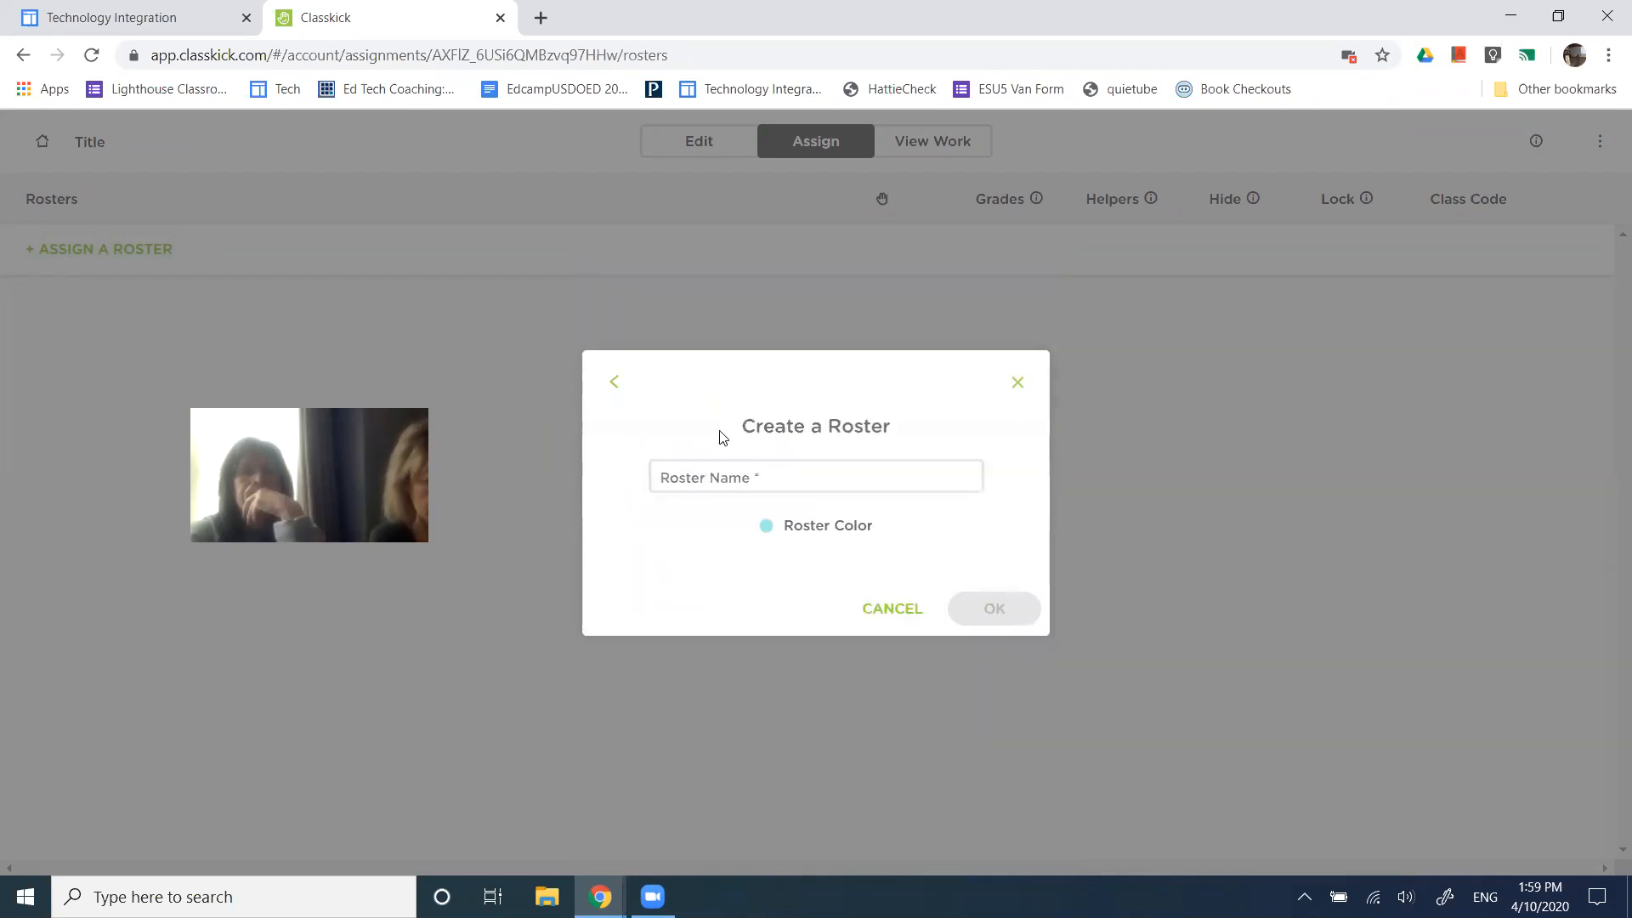
{"action": "left_click", "coordinate": [760, 476]}
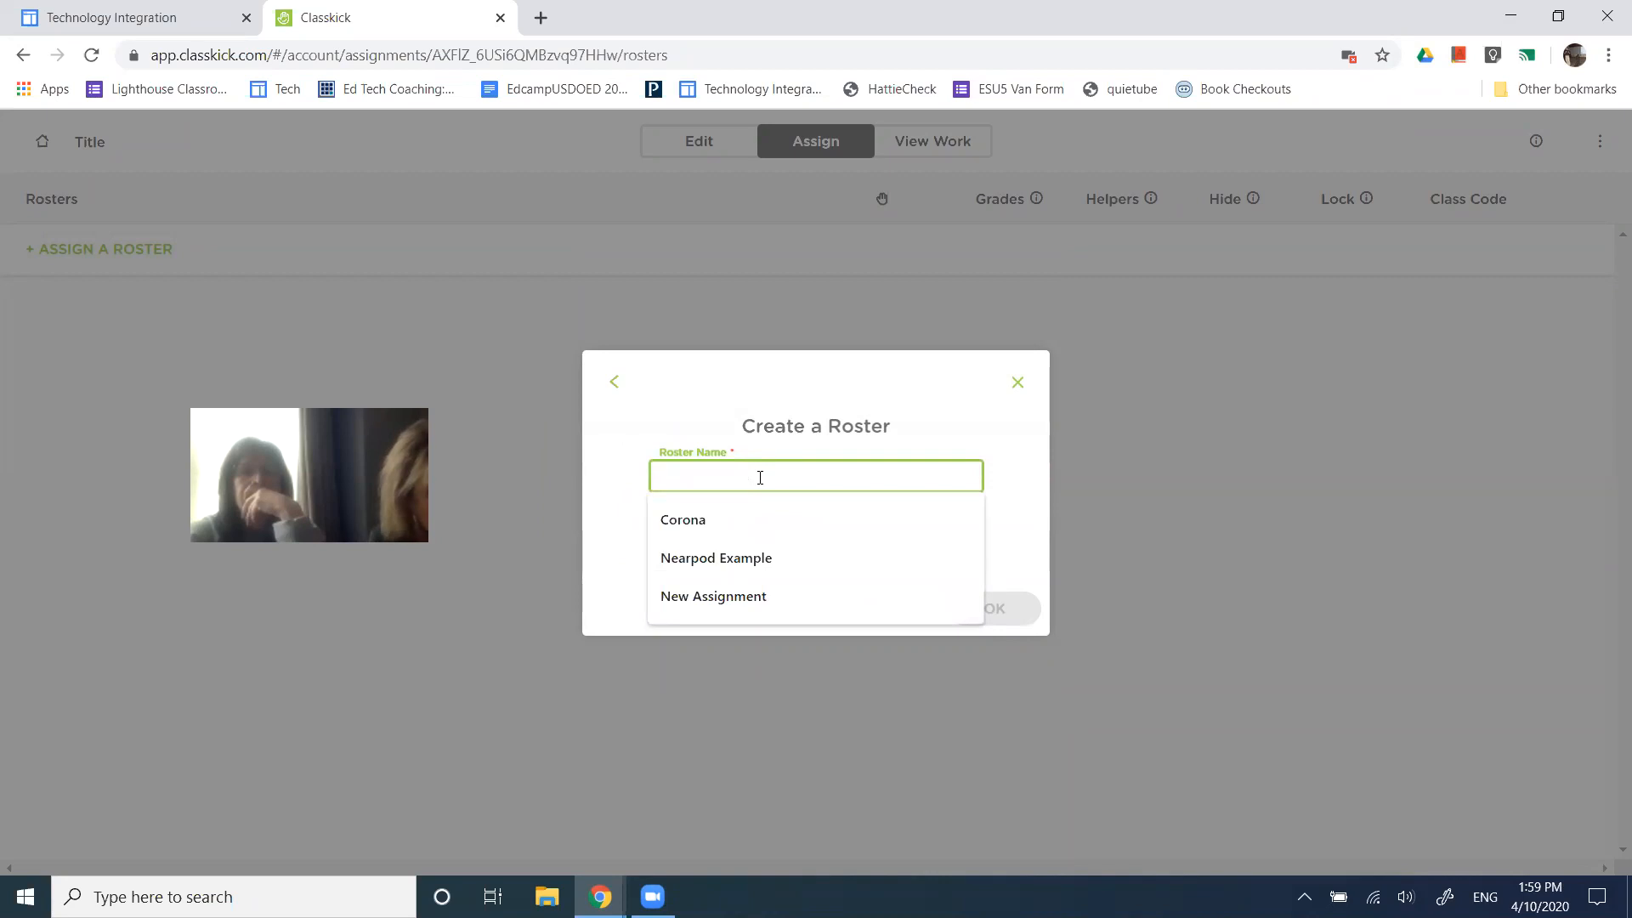
{"action": "type", "text": "Ziegler"}
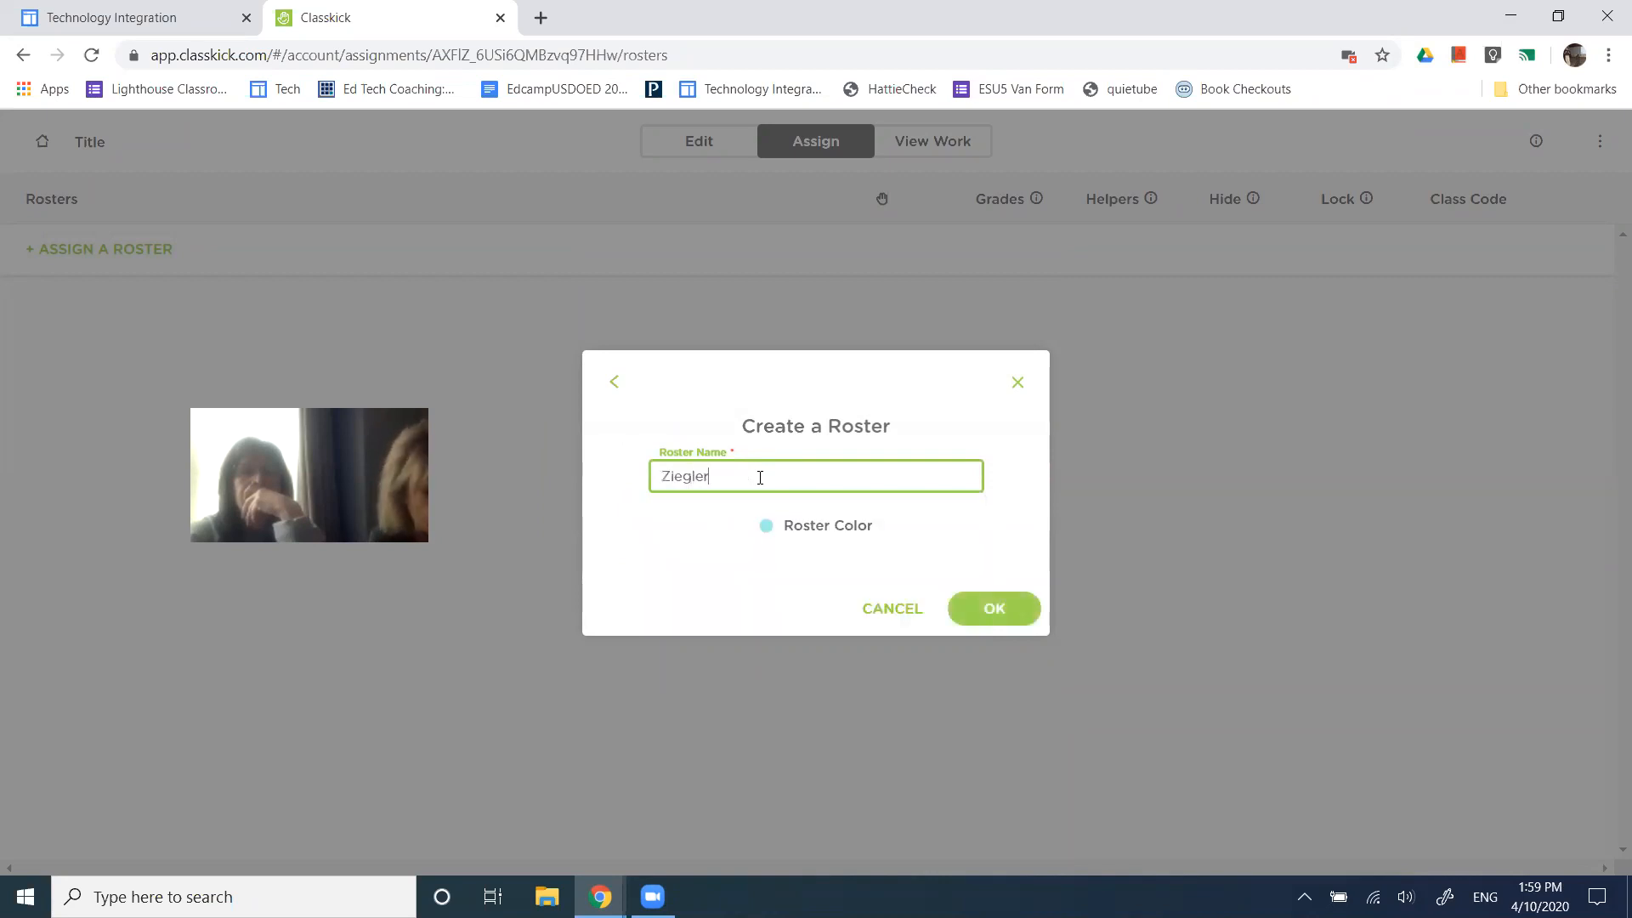
{"action": "left_click", "coordinate": [996, 621]}
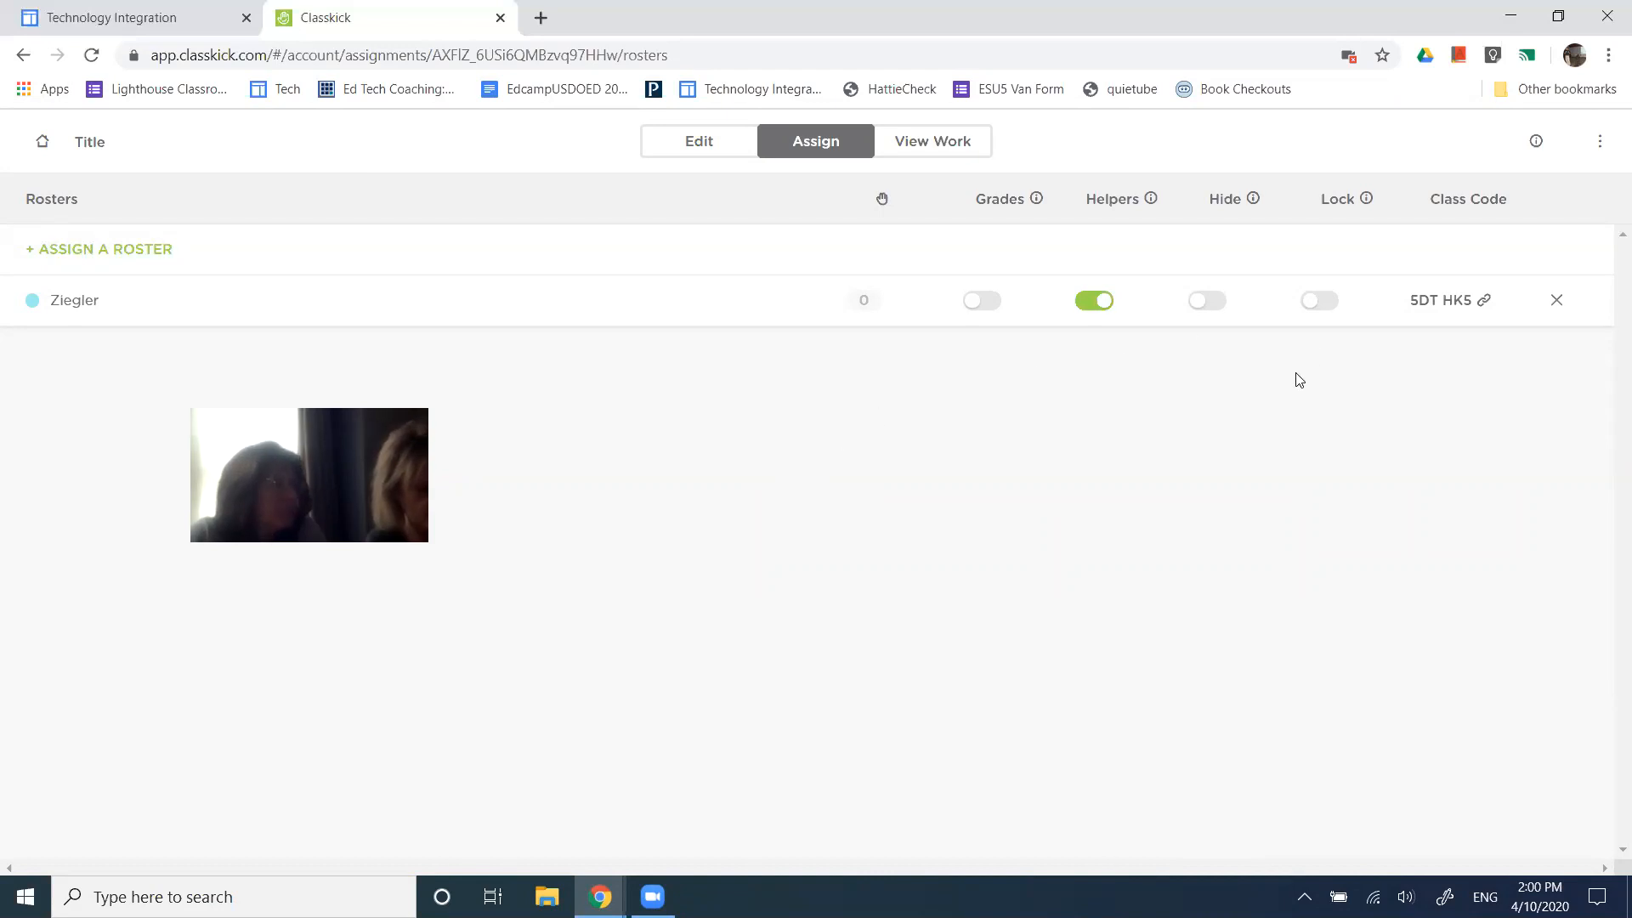
Open the class code sharing details for the new roster and copy the student login link
{"action": "left_click", "coordinate": [1471, 296]}
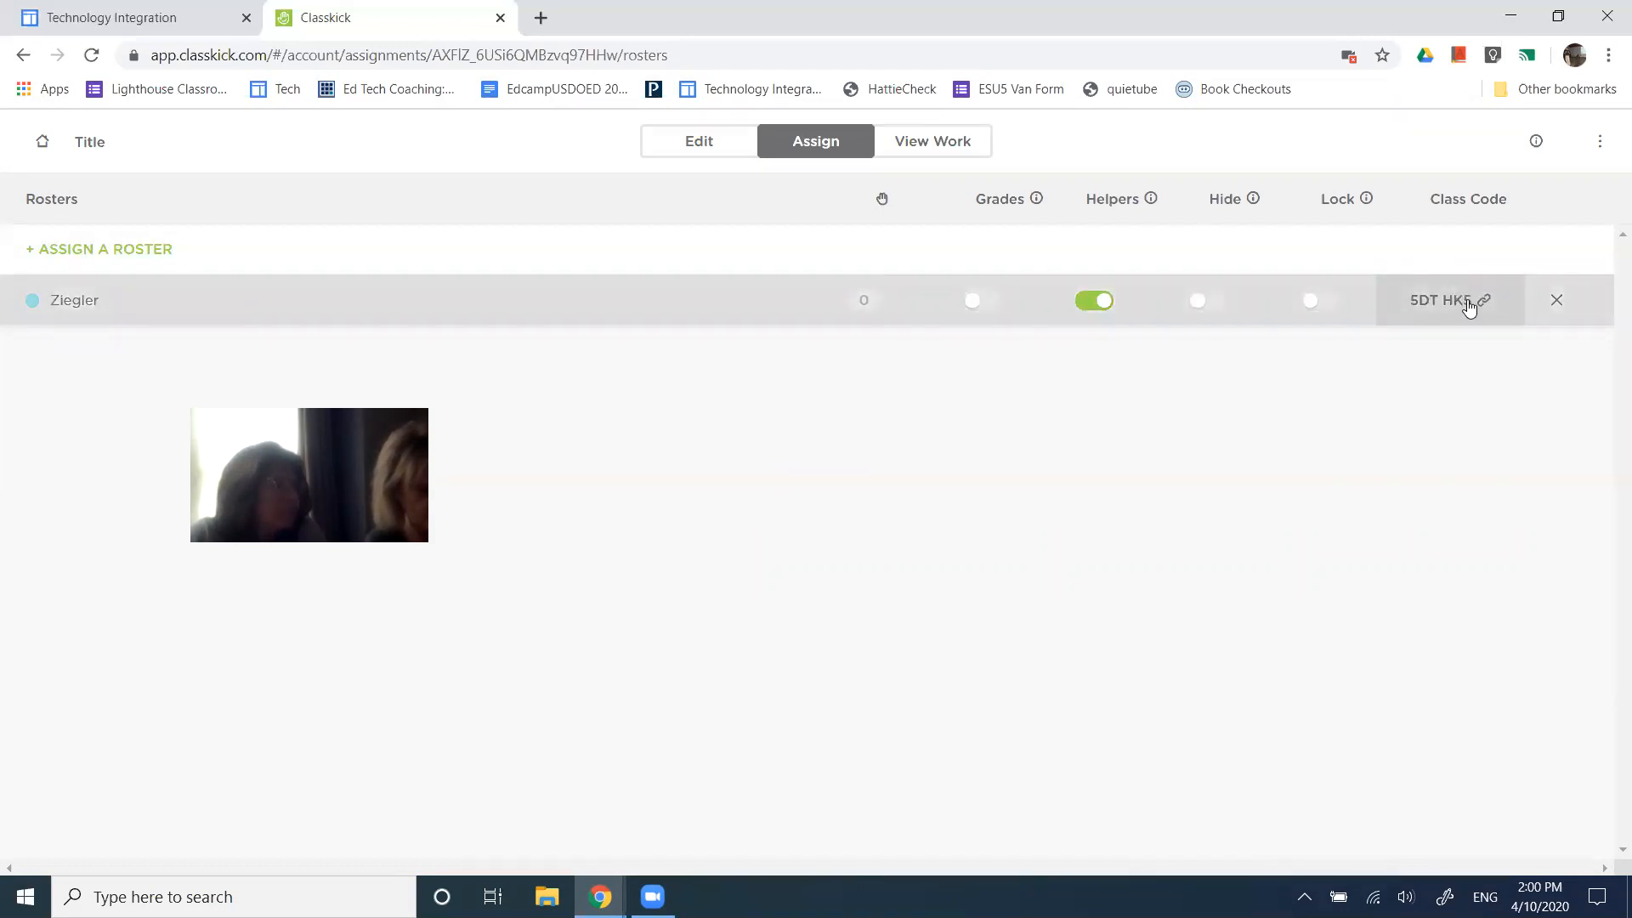
{"action": "left_click", "coordinate": [1469, 305]}
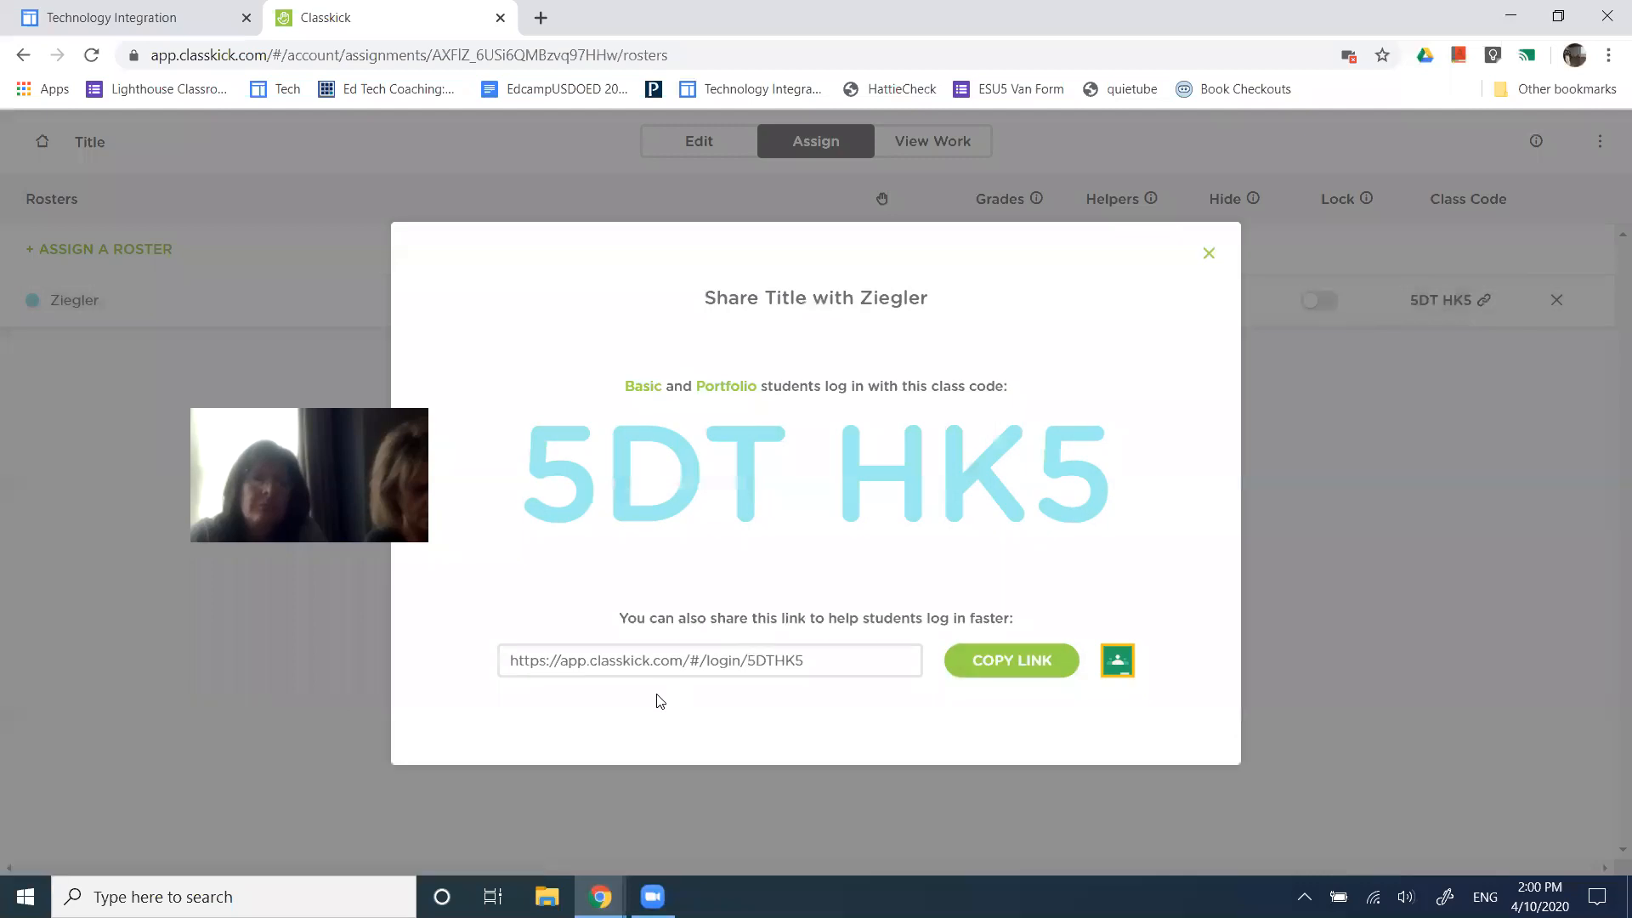
{"action": "left_click", "coordinate": [677, 664]}
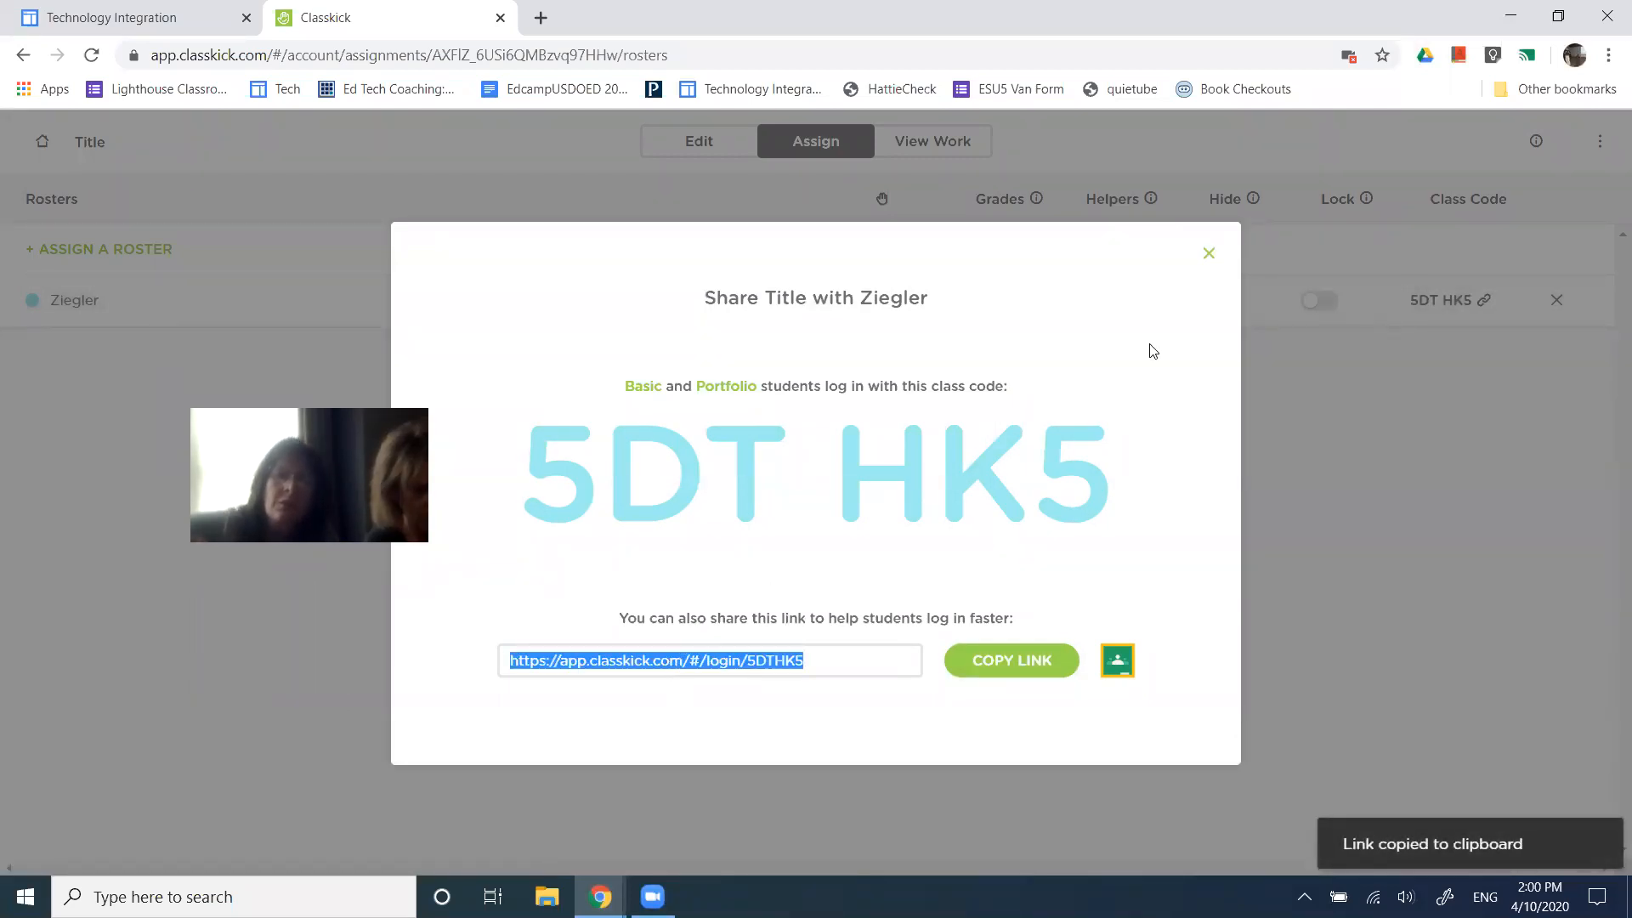
Open a new incognito window and load the copied student login link in it
{"action": "left_click", "coordinate": [1608, 56]}
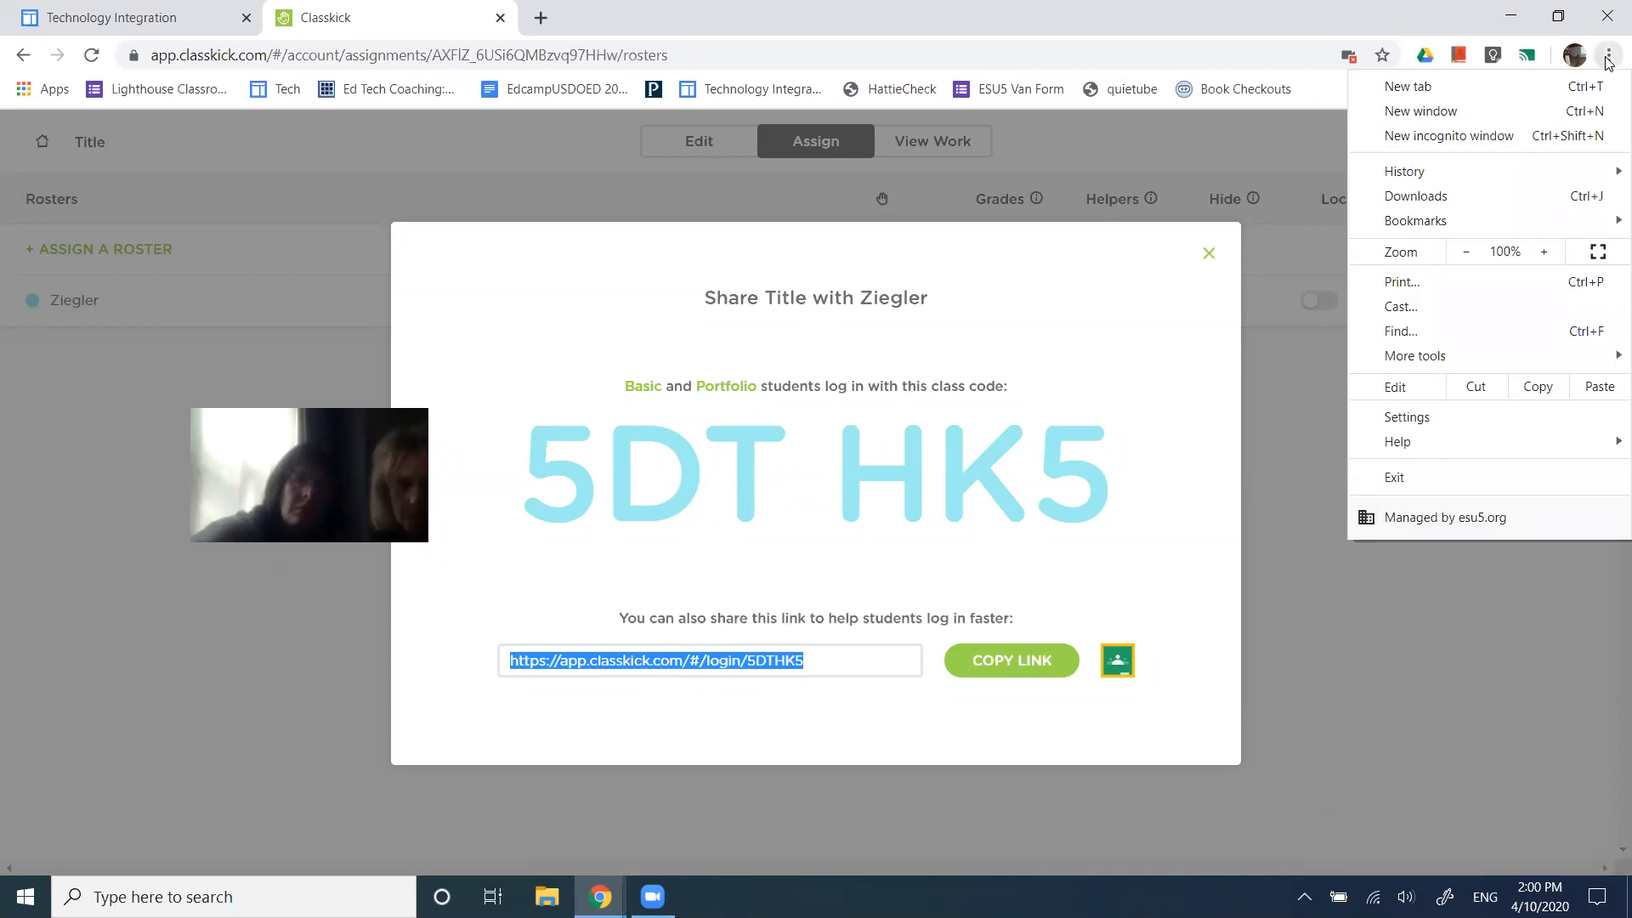
{"action": "left_click", "coordinate": [1530, 137]}
{"action": "key", "text": "ctrl+v"}
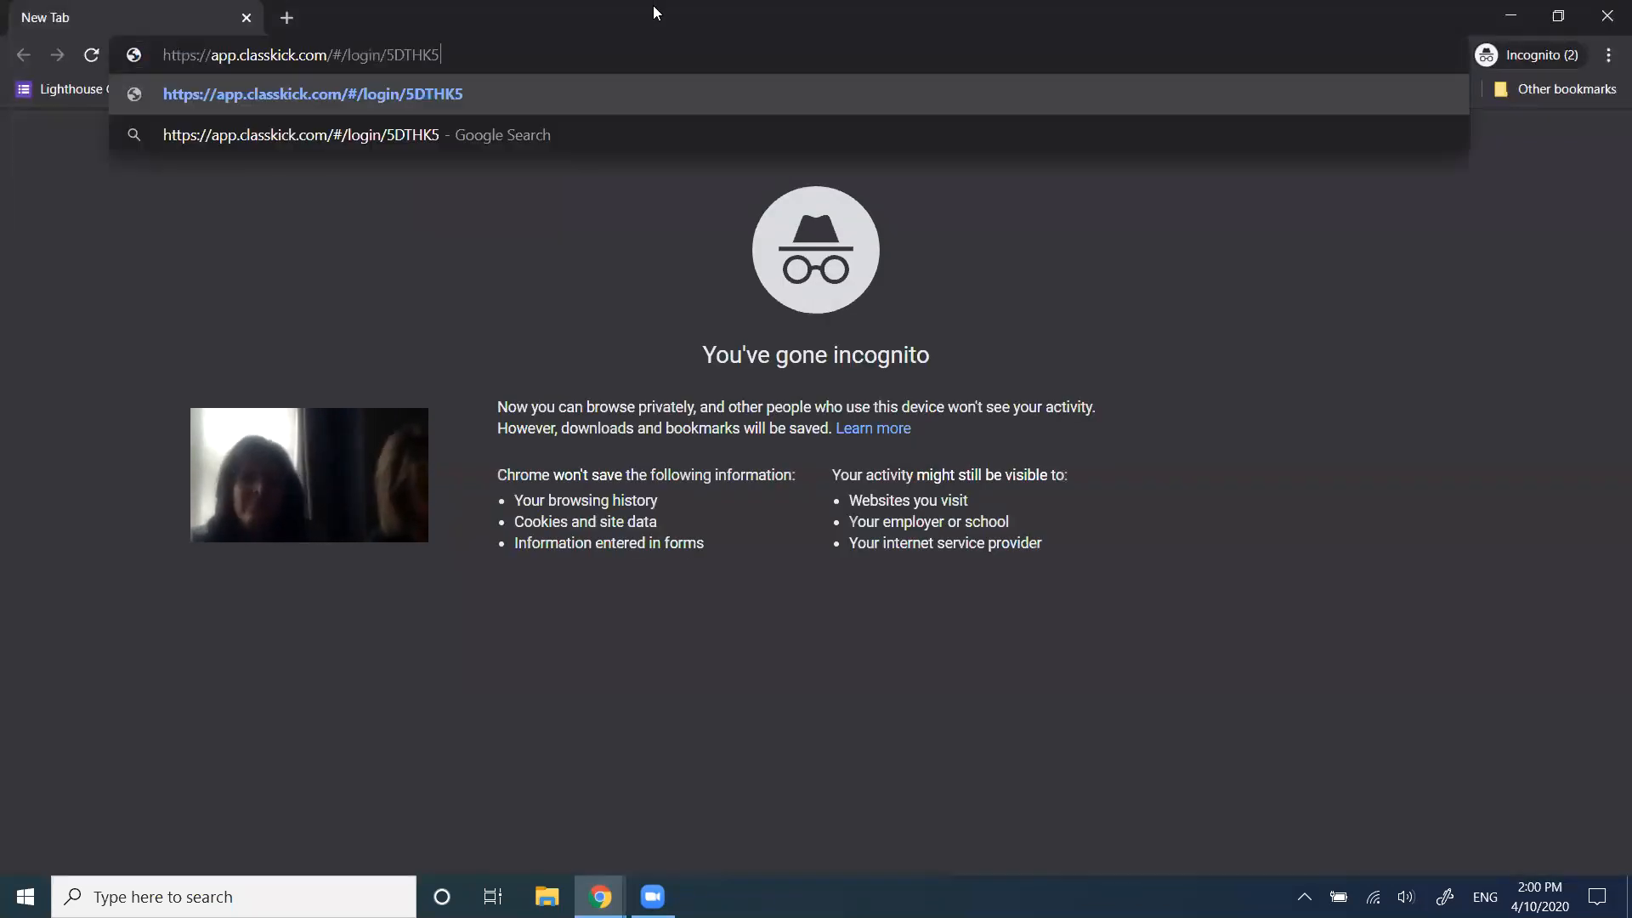
{"action": "key", "text": "Return"}
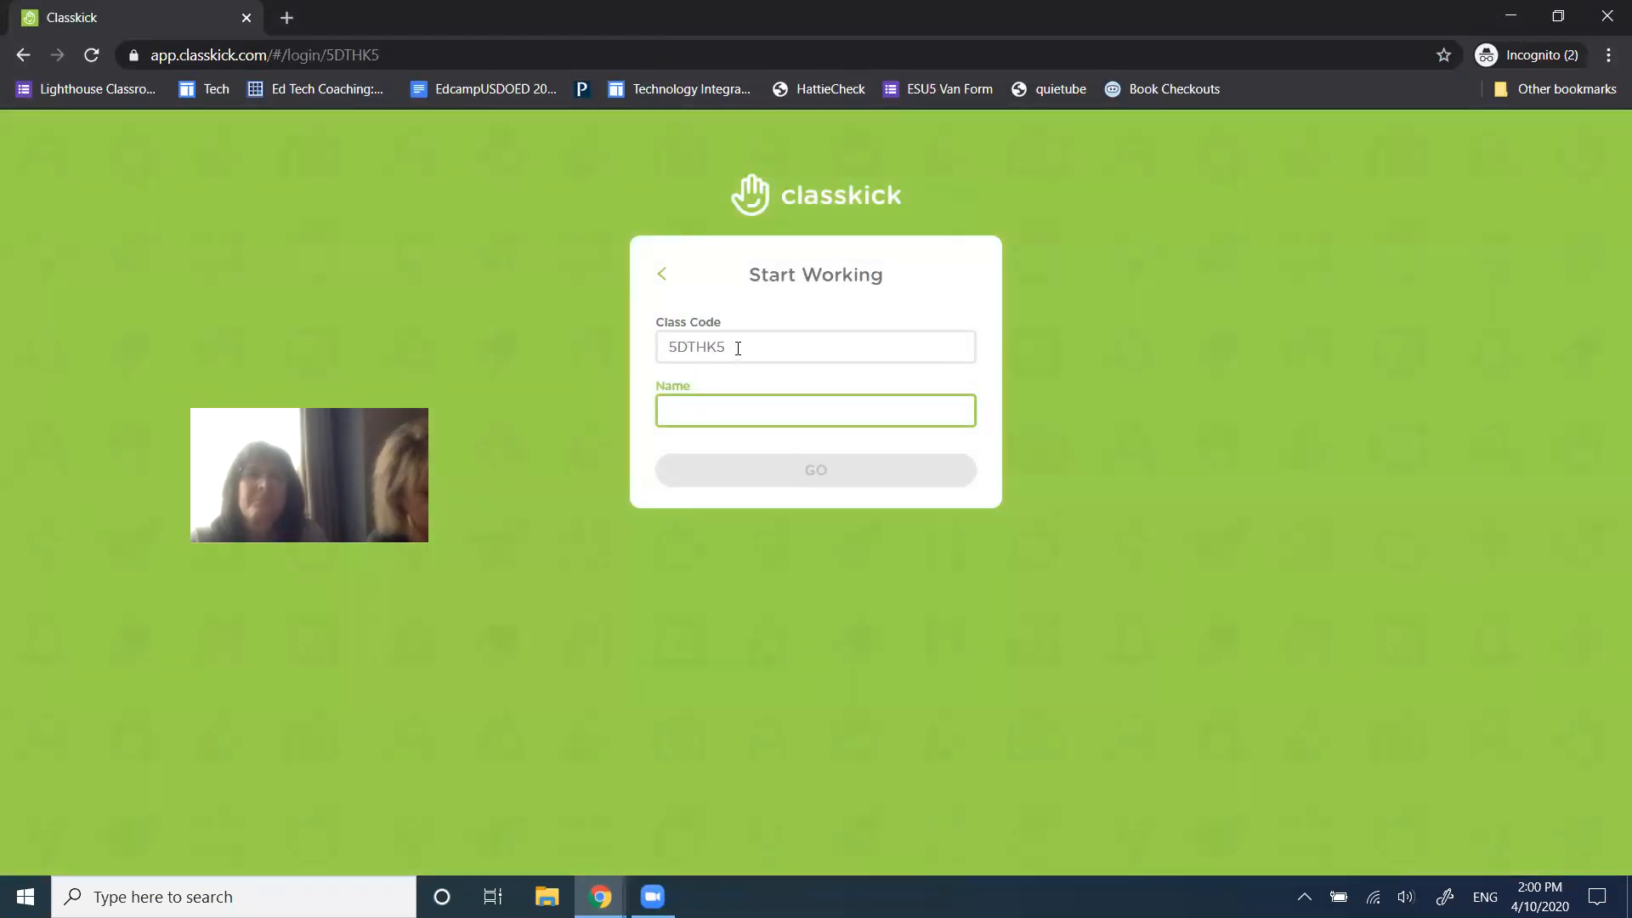
Join the assignment as a student with the prefilled class code, using "Their Name" as the name
{"action": "double_click", "coordinate": [738, 347]}
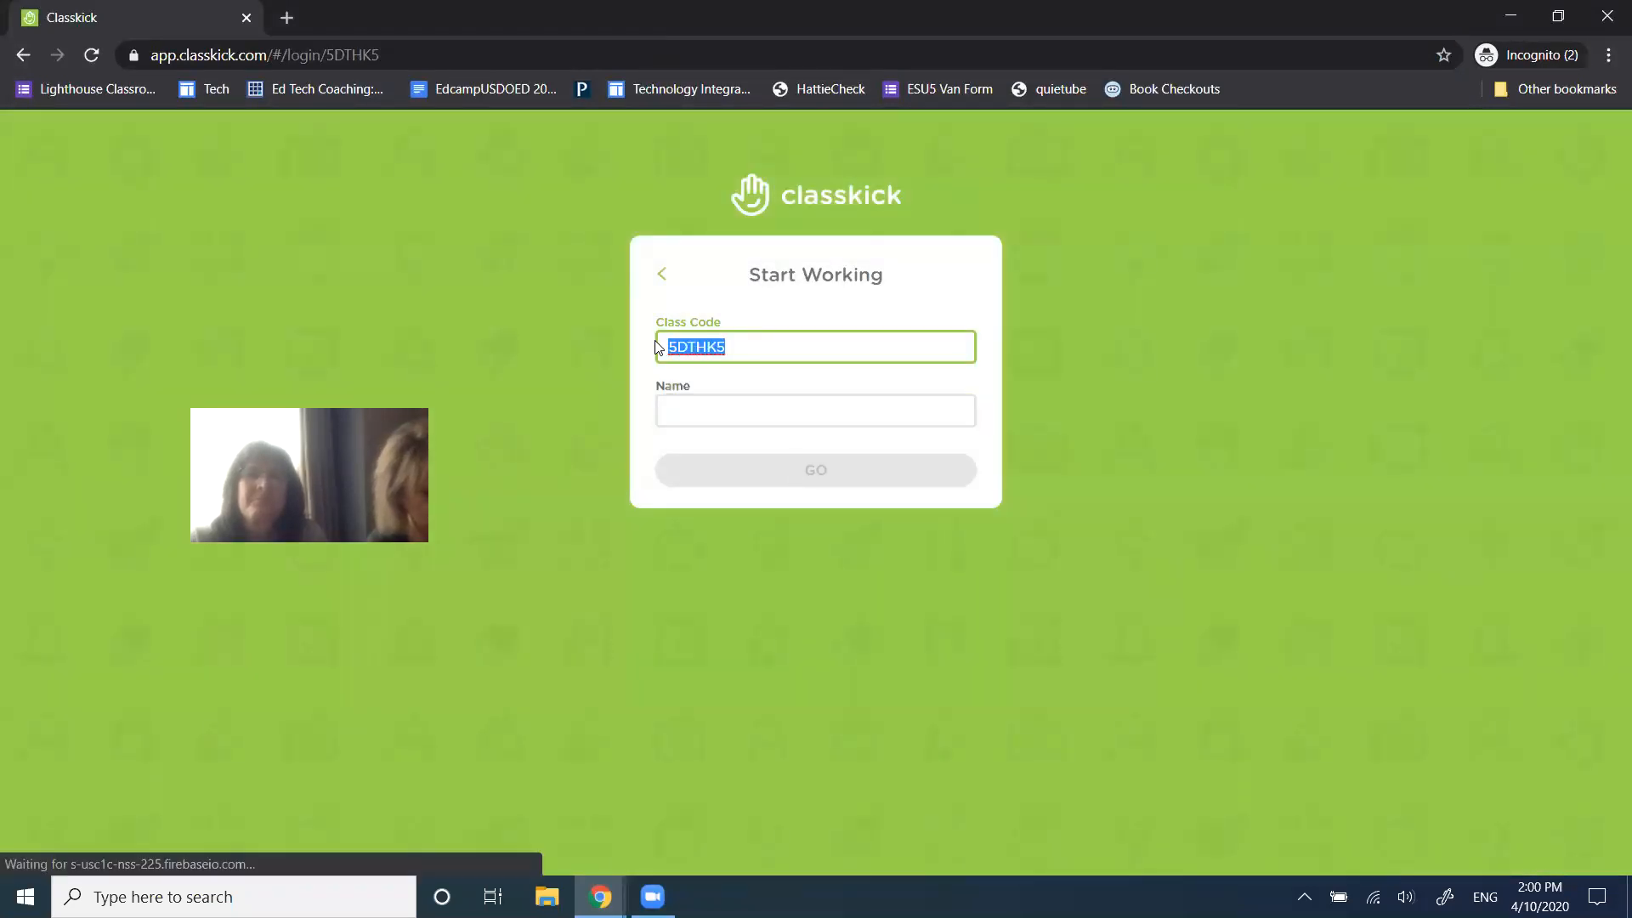
{"action": "left_click", "coordinate": [709, 413]}
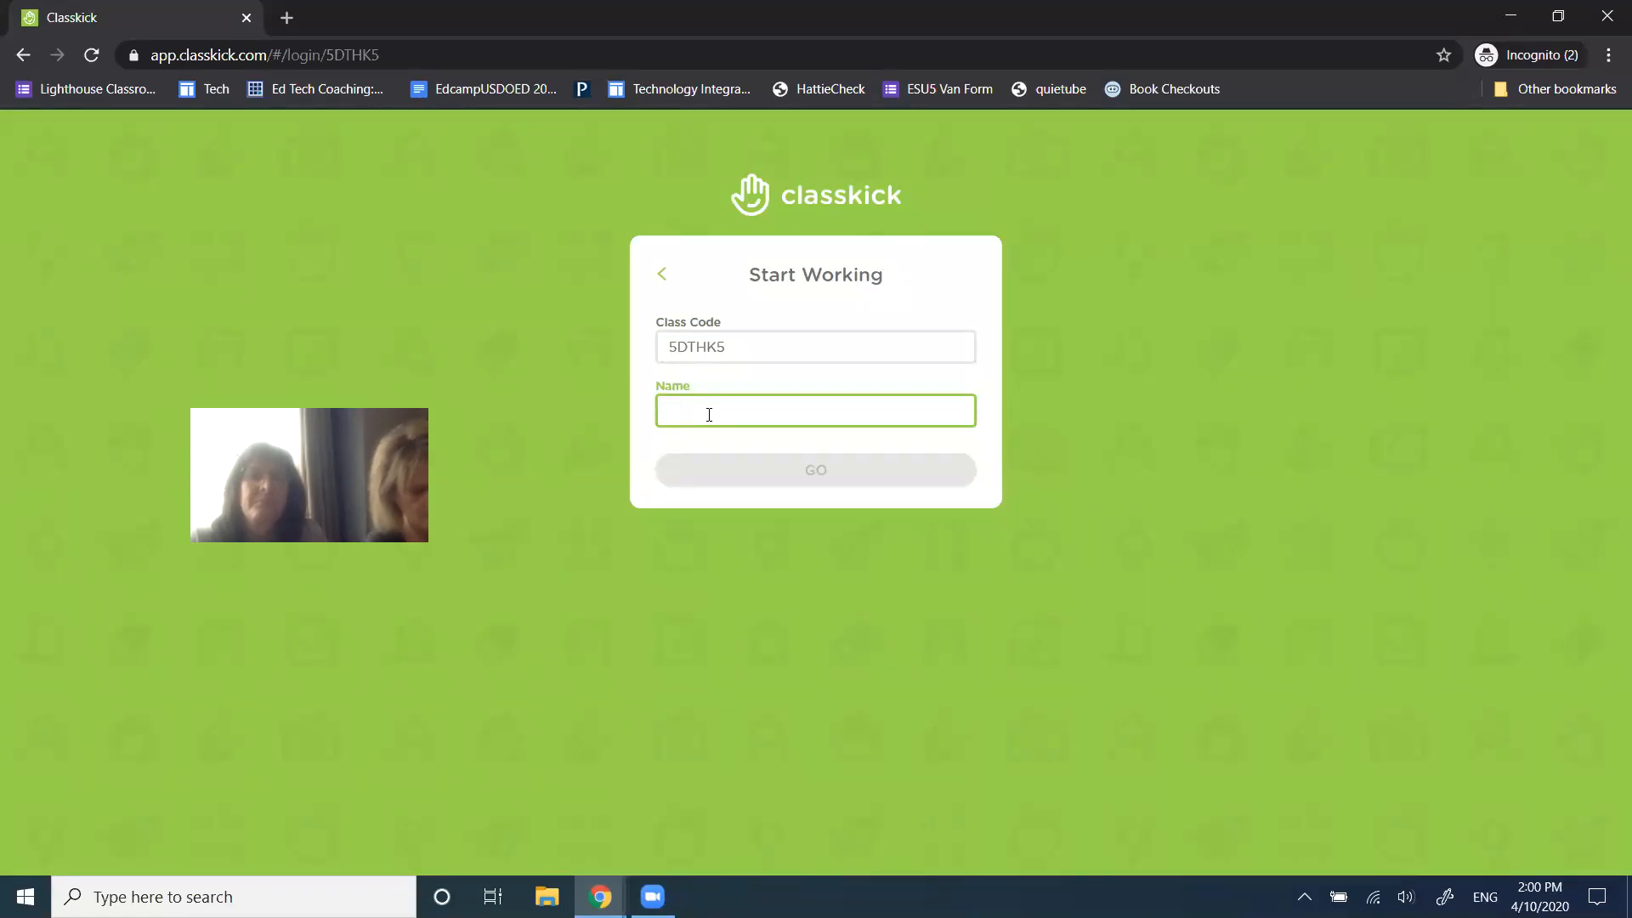
{"action": "type", "text": "Teh"}
{"action": "key", "text": "BackSpace"}
{"action": "key", "text": "BackSpace"}
{"action": "type", "text": "heir N"}
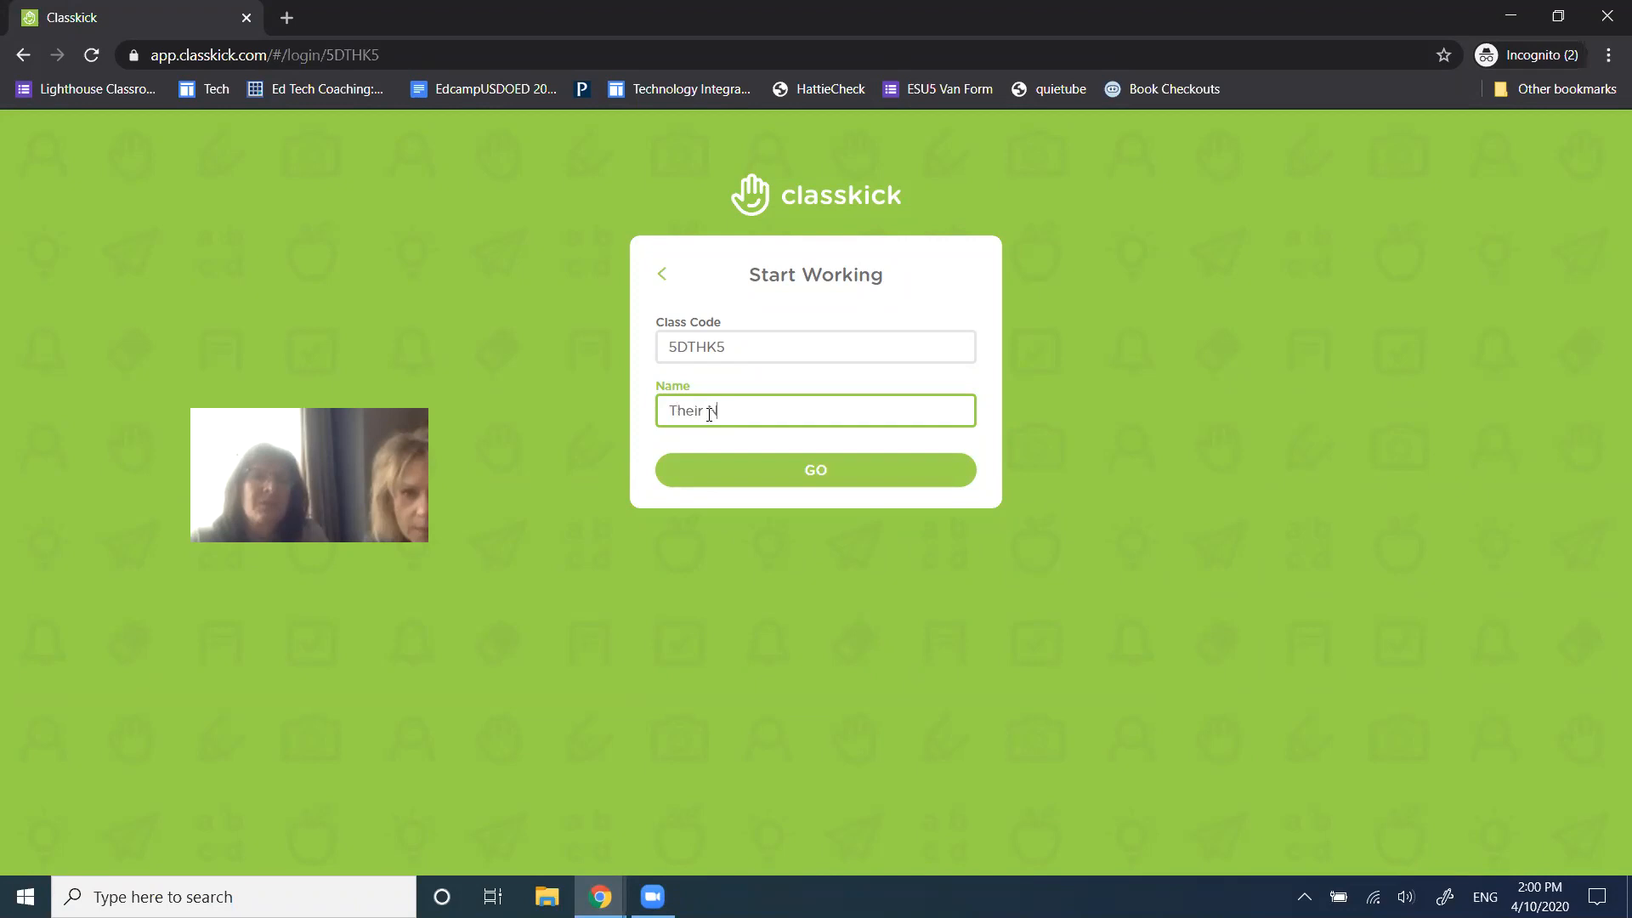
{"action": "type", "text": "ame"}
{"action": "left_click", "coordinate": [799, 472]}
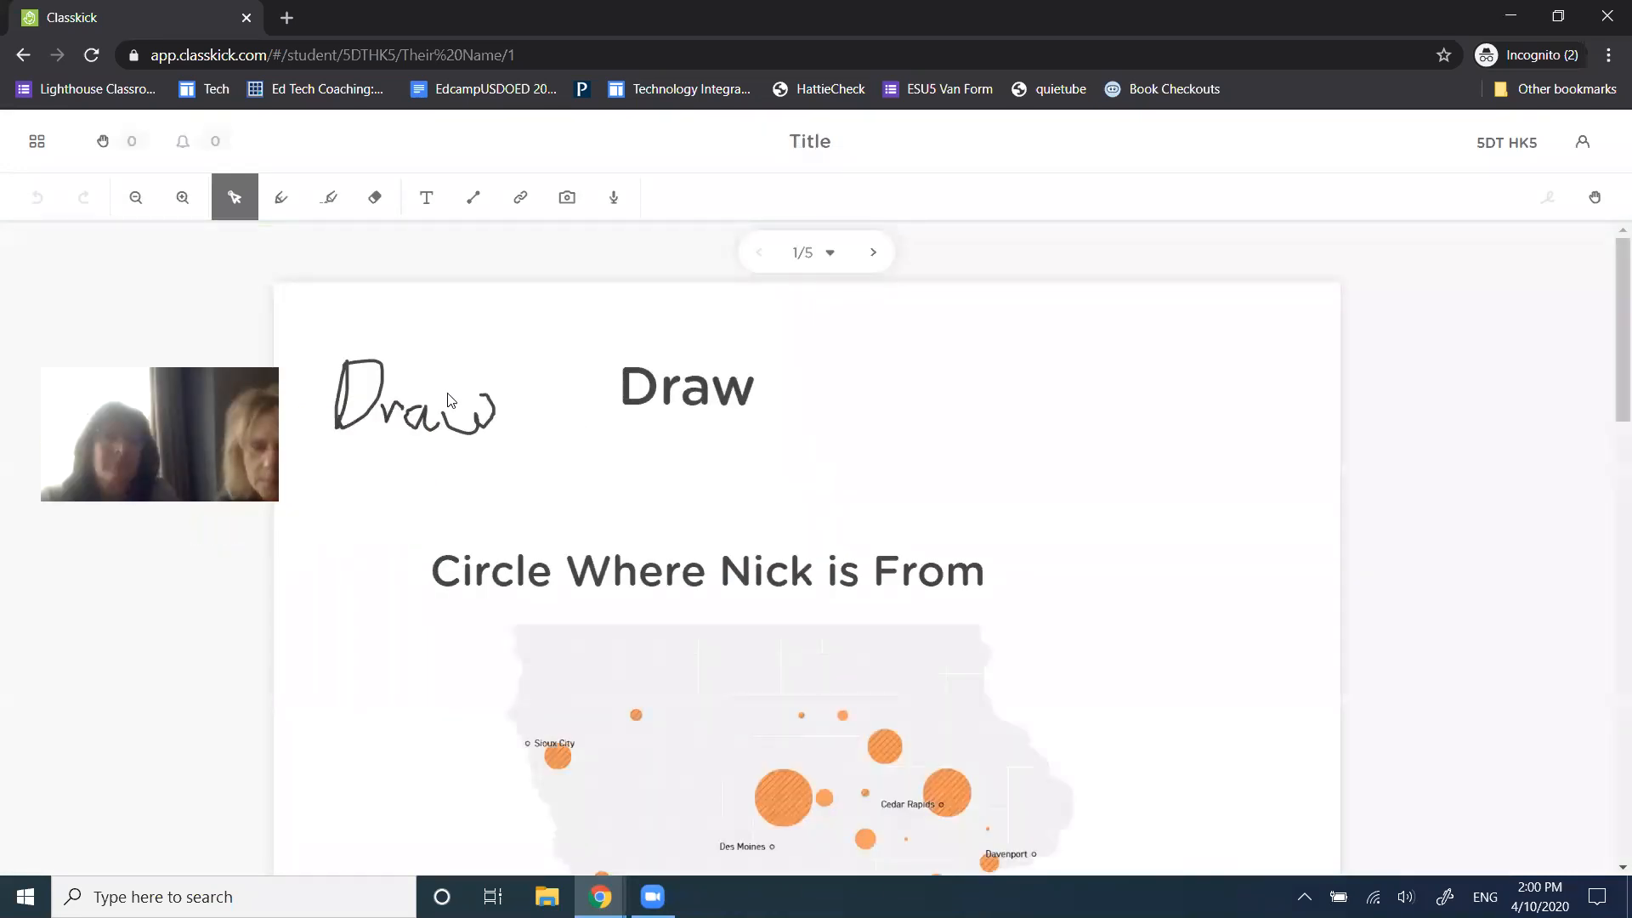
Circle the orange dot beside Davenport on the slide 1 map freehand with the pen
{"action": "scroll", "coordinate": [983, 636], "scroll_direction": "down", "scroll_amount": 2}
{"action": "left_click", "coordinate": [281, 198]}
{"action": "mouse_move", "coordinate": [977, 670]}
{"action": "left_mouse_down"}
{"action": "mouse_move", "coordinate": [973, 648]}
{"action": "mouse_move", "coordinate": [1012, 645]}
{"action": "mouse_move", "coordinate": [980, 665]}
{"action": "left_mouse_up"}
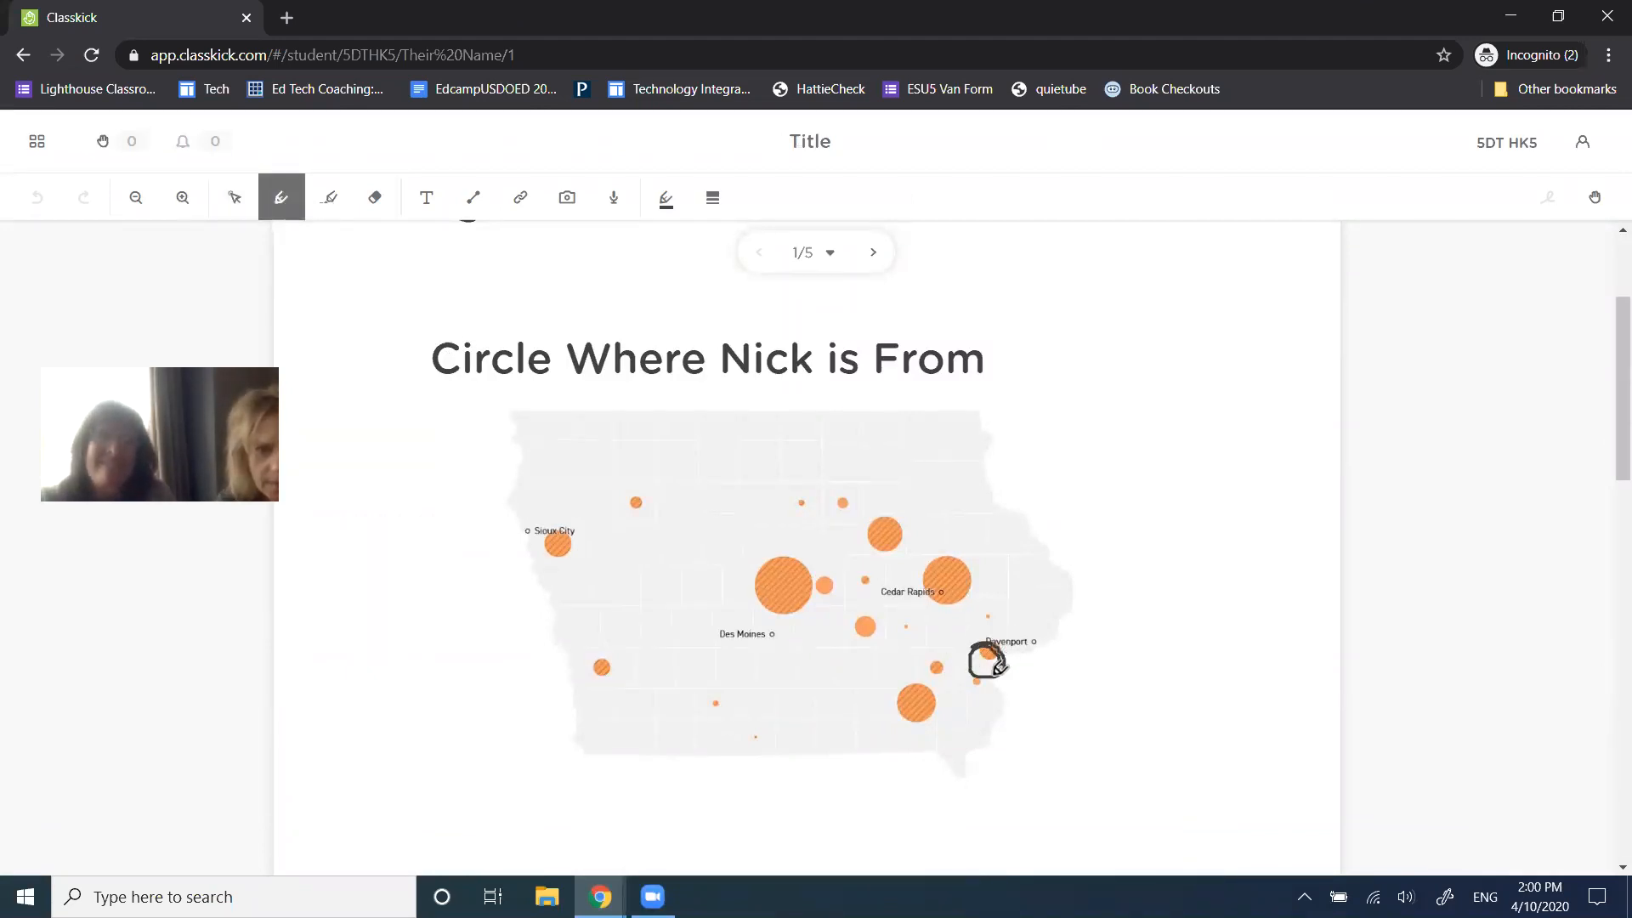